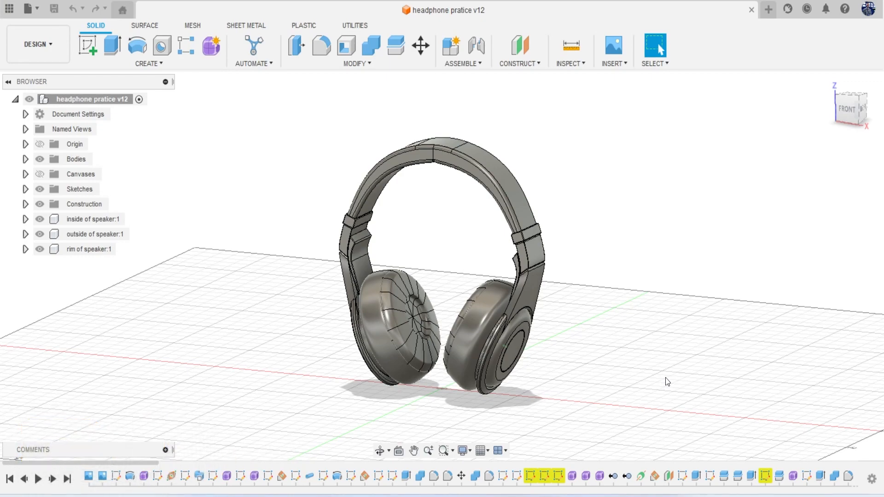
# Open the appearance settings for the headphone model and enlarge their window so that more of the material library shows
pyautogui.keyDown('shift'); pyautogui.moveTo(877, 110); pyautogui.dragTo(876, 115, button='middle'); pyautogui.keyUp('shift')
pyautogui.moveTo(876, 115)
pyautogui.mouseDown()
pyautogui.moveTo(862, 134)
pyautogui.moveTo(819, 109)
pyautogui.moveTo(856, 113)
pyautogui.mouseUp()
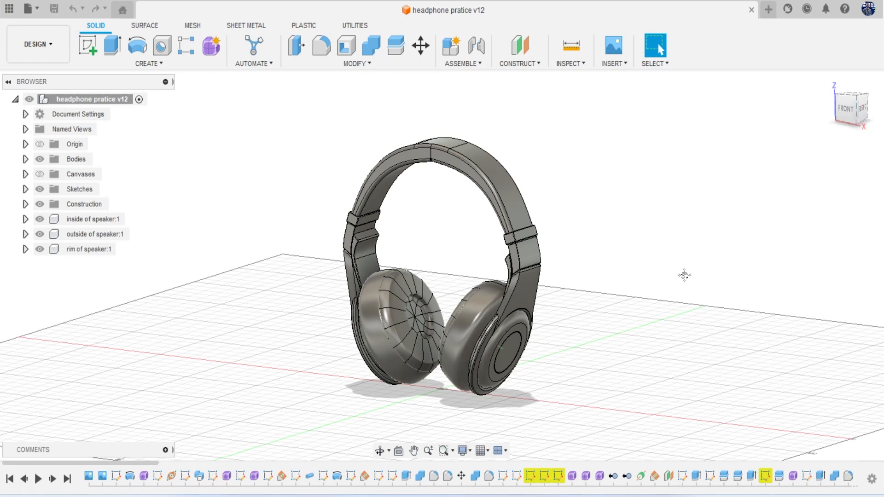
pyautogui.moveTo(483, 240); pyautogui.dragTo(415, 219, button='middle')
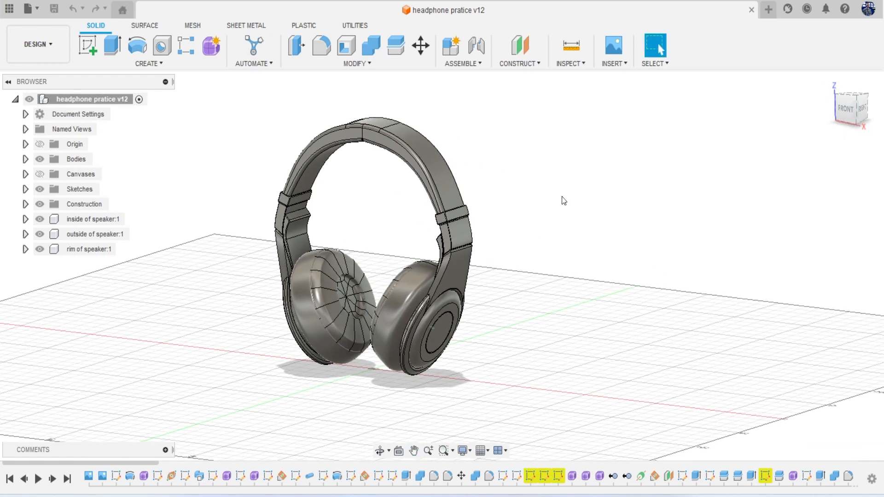
pyautogui.press('a')
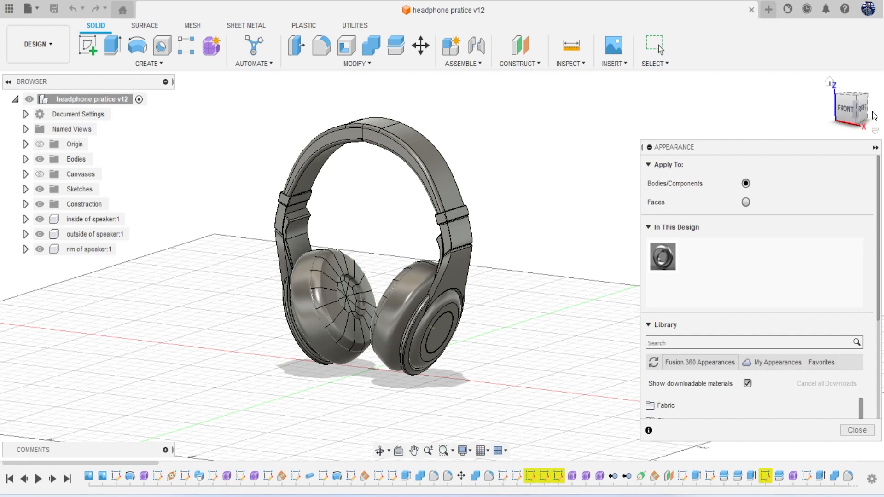
pyautogui.click(846, 108)
pyautogui.scroll(2, 405, 311)
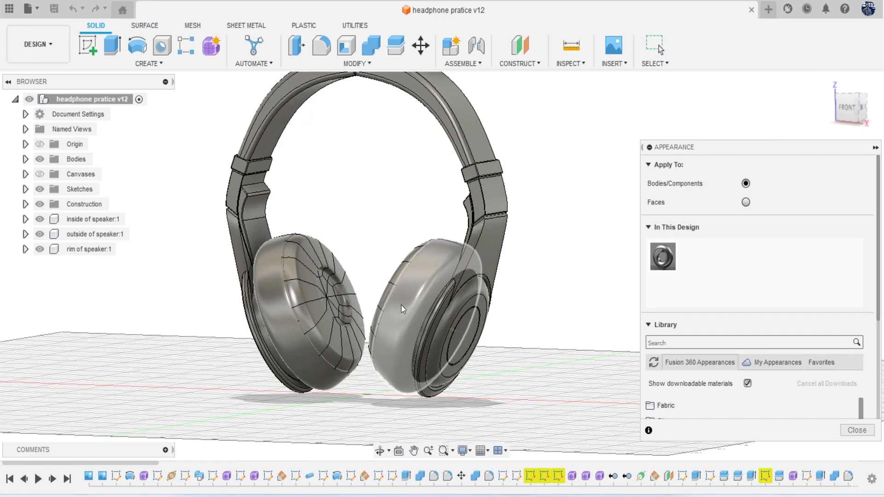
pyautogui.moveTo(715, 147); pyautogui.dragTo(661, 96)
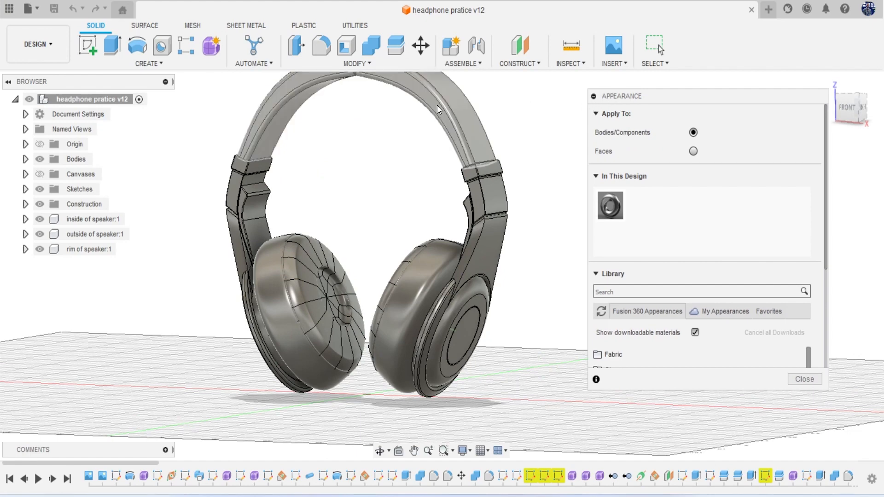
pyautogui.click(356, 63)
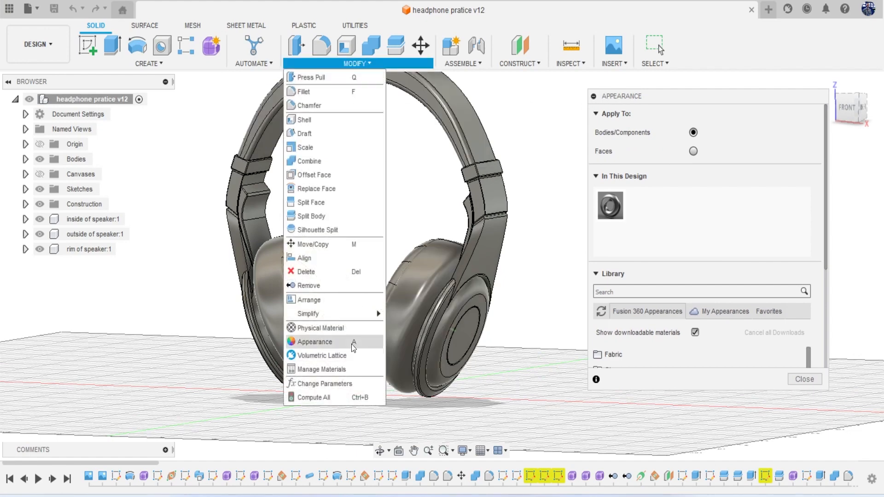
pyautogui.moveTo(702, 98); pyautogui.dragTo(679, 79)
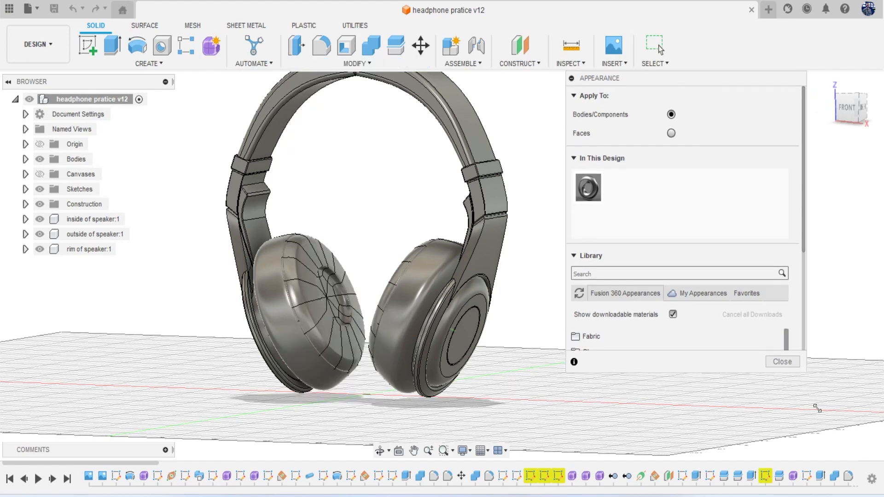
pyautogui.moveTo(804, 366); pyautogui.dragTo(839, 460)
# Browse the Fabric and Leather folders of the appearance library and search the library for "leather"
pyautogui.scroll(-3, 687, 398)
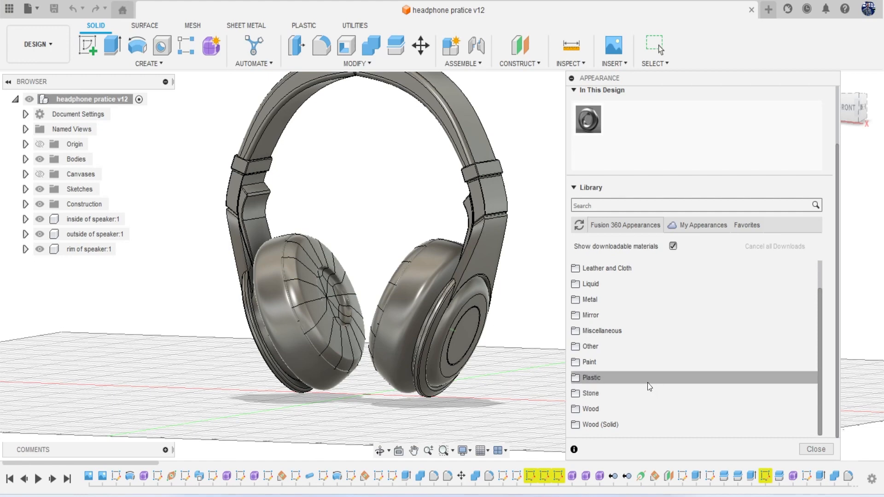
pyautogui.scroll(3, 645, 379)
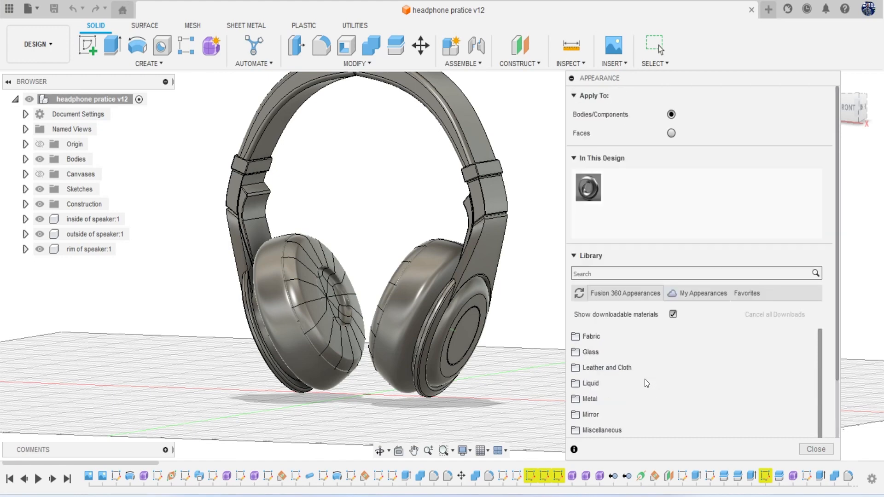
pyautogui.click(617, 335)
pyautogui.scroll(-3, 686, 374)
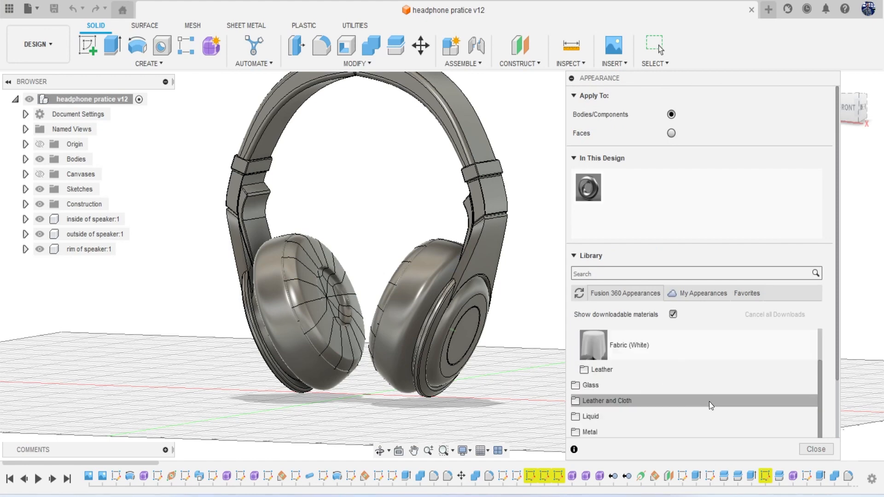
pyautogui.click(631, 371)
pyautogui.scroll(-3, 673, 369)
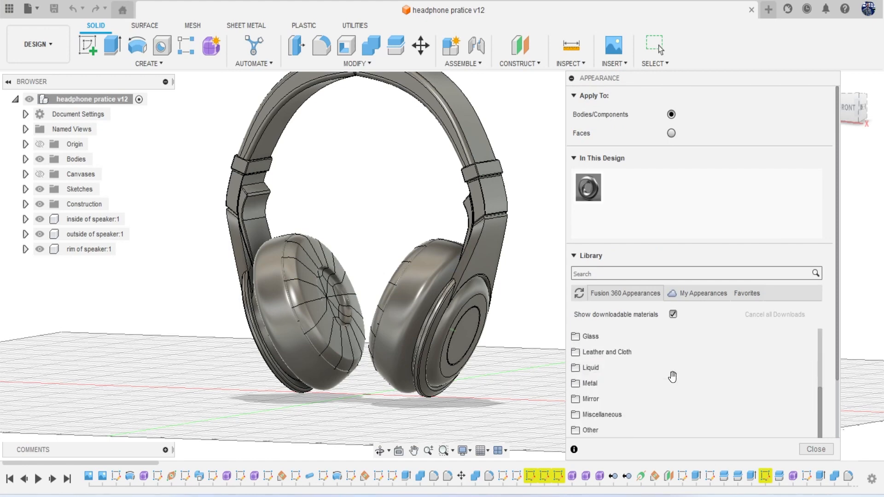
pyautogui.scroll(5, 673, 376)
pyautogui.click(622, 273)
pyautogui.write('leather')
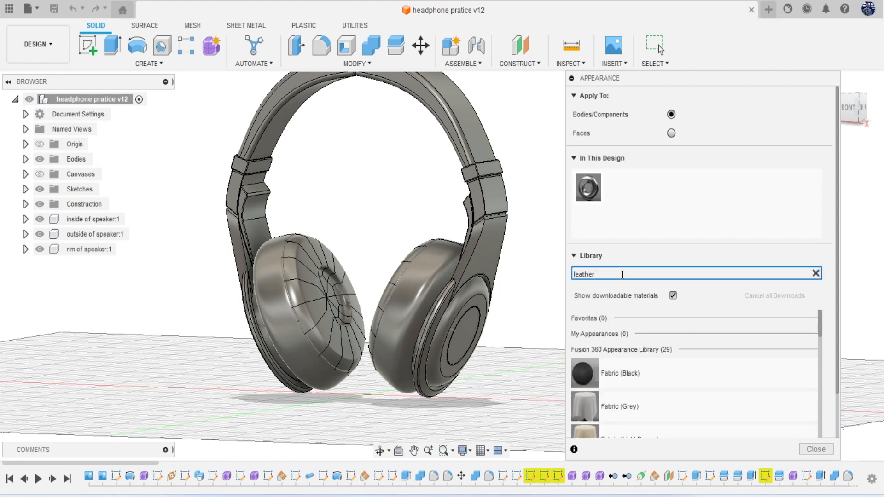
# Download the Leather - Matte (White) appearance and apply it to the outer body of the right ear cushion
pyautogui.scroll(-5, 690, 341)
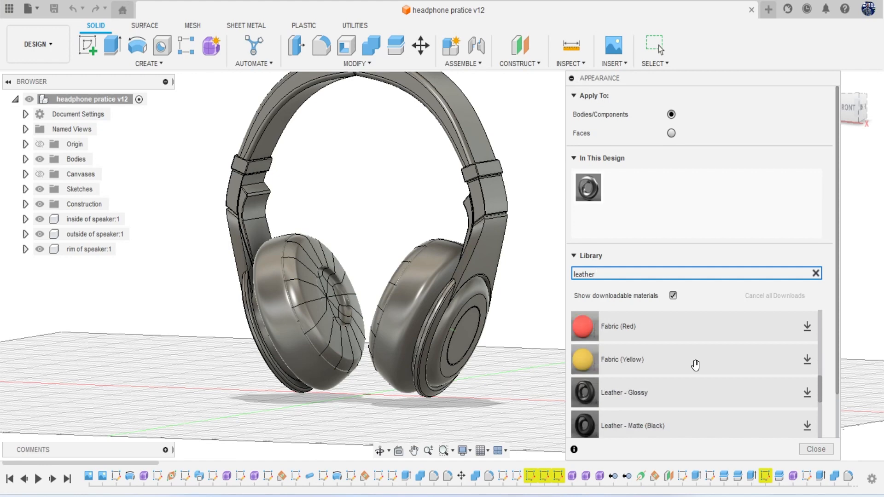
pyautogui.scroll(-3, 695, 365)
pyautogui.scroll(-3, 694, 367)
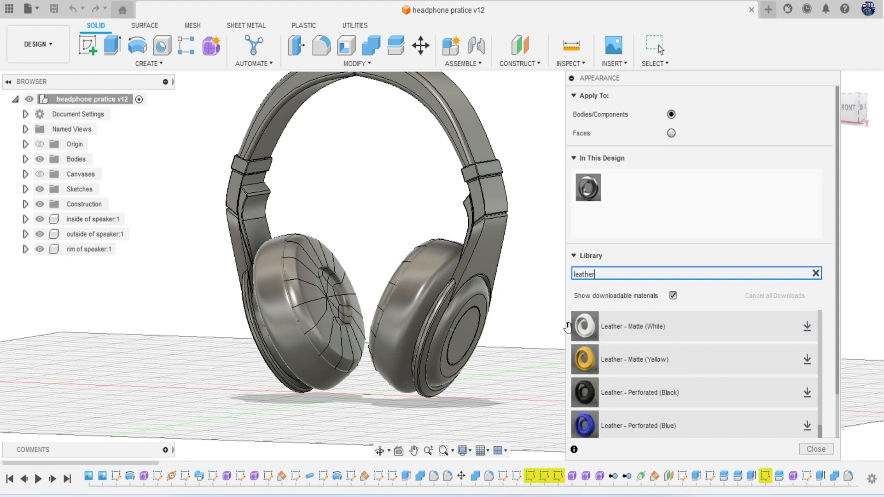
pyautogui.click(808, 331)
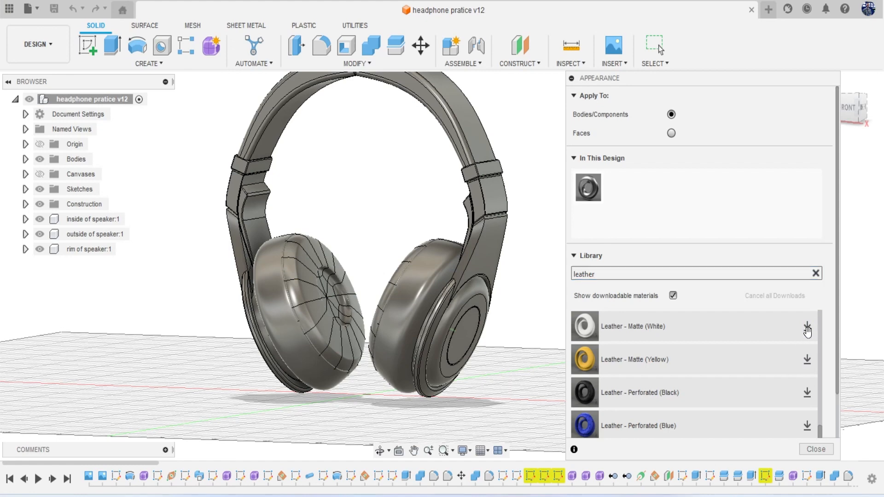
pyautogui.click(807, 327)
pyautogui.moveTo(723, 329); pyautogui.dragTo(405, 298)
pyautogui.scroll(5, 384, 297)
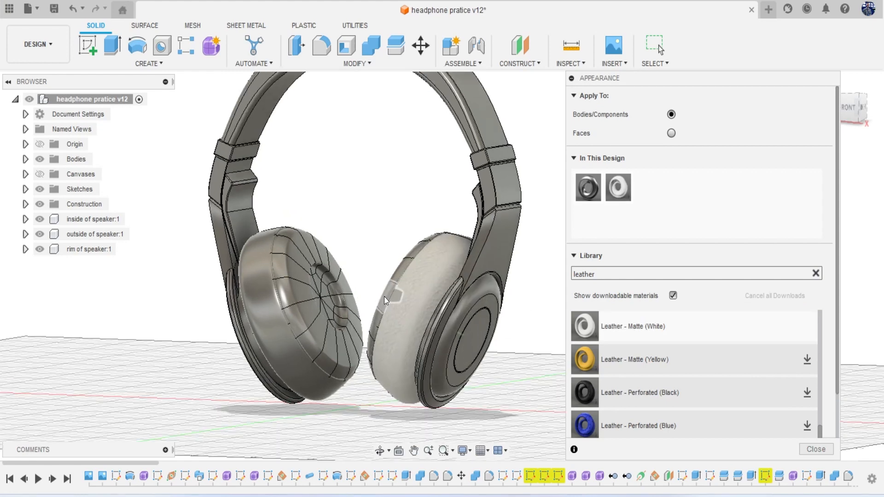
# Apply Leather - Matte (White) to the right cushion's inner body and to both bodies of the left ear cushion
pyautogui.moveTo(668, 328); pyautogui.dragTo(409, 251)
pyautogui.moveTo(588, 338); pyautogui.dragTo(332, 297)
pyautogui.moveTo(591, 320); pyautogui.dragTo(128, 291)
pyautogui.scroll(-4, 308, 287)
pyautogui.scroll(-1, 309, 286)
pyautogui.moveTo(858, 117); pyautogui.dragTo(876, 126)
pyautogui.click(854, 115)
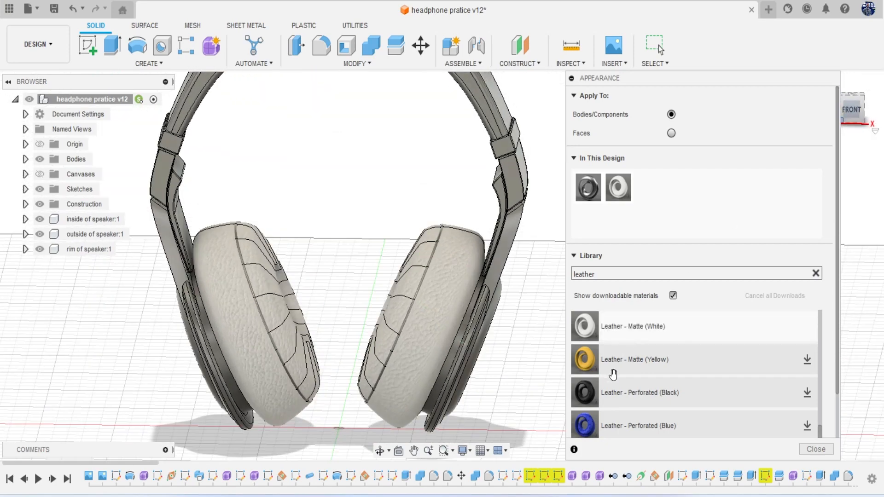
# Download the Leather - Perforated (White) appearance and apply it to both bodies of the right ear cushion
pyautogui.scroll(-4, 626, 378)
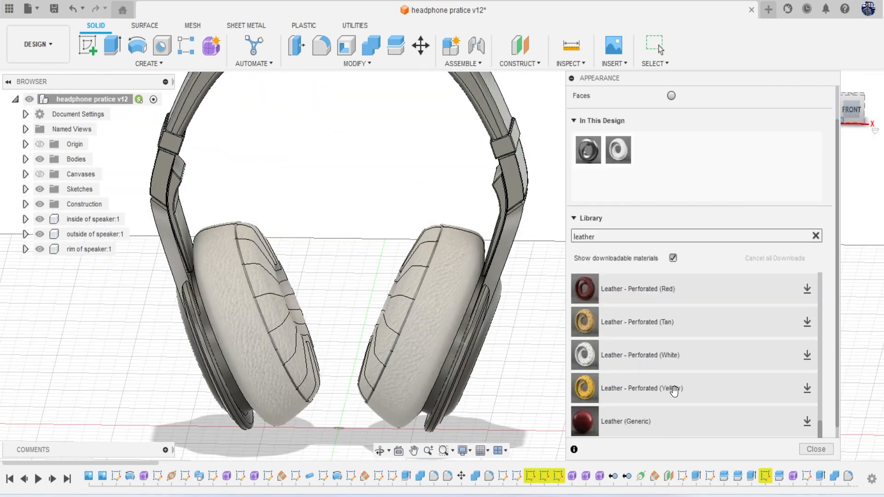
pyautogui.moveTo(615, 353); pyautogui.dragTo(429, 298)
pyautogui.click(806, 355)
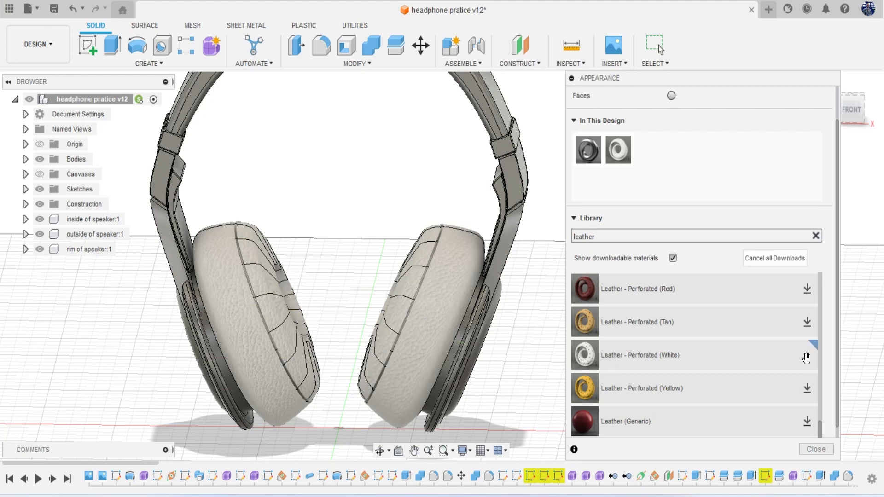
pyautogui.scroll(3, 424, 329)
pyautogui.moveTo(700, 356); pyautogui.dragTo(448, 301)
pyautogui.moveTo(633, 355); pyautogui.dragTo(400, 272)
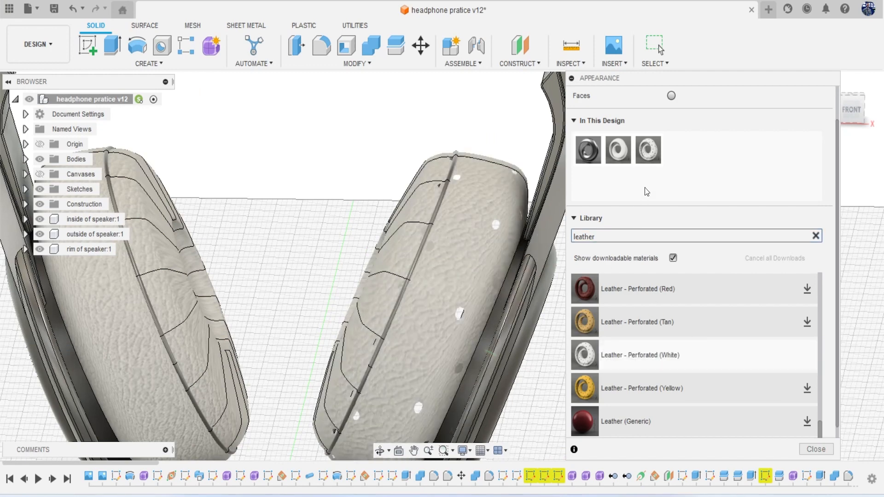
# Set the texture scale of the Leather - Perforated (White) appearance to 41.00
pyautogui.doubleClick(648, 150)
pyautogui.moveTo(539, 107); pyautogui.dragTo(536, 107)
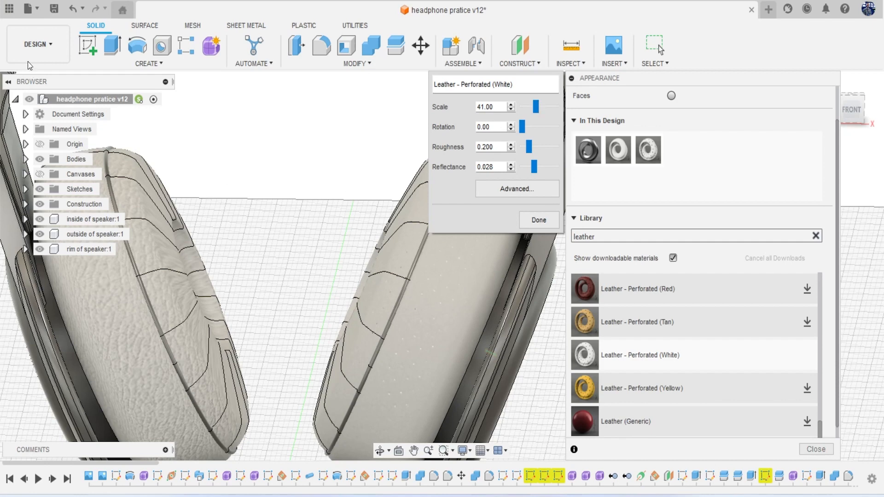
pyautogui.click(538, 219)
# Switch to the Render workspace and apply Leather - Perforated (White) to both bodies of the left ear cushion
pyautogui.click(38, 44)
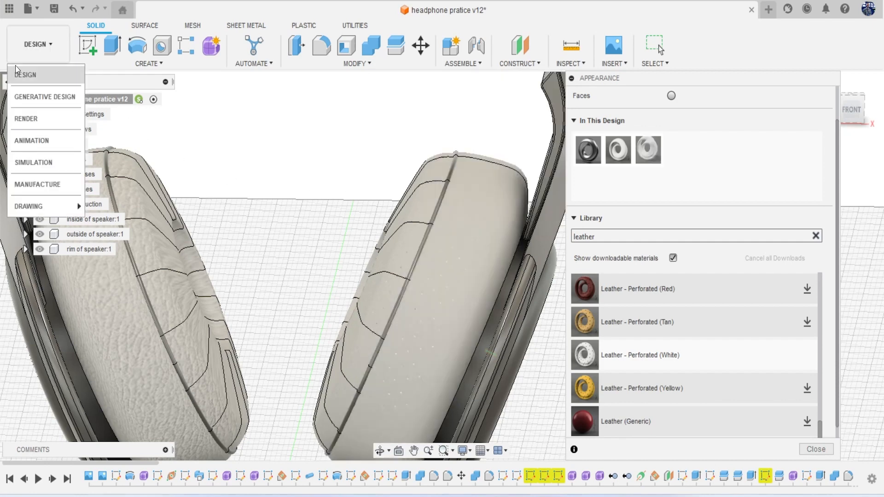
pyautogui.click(45, 124)
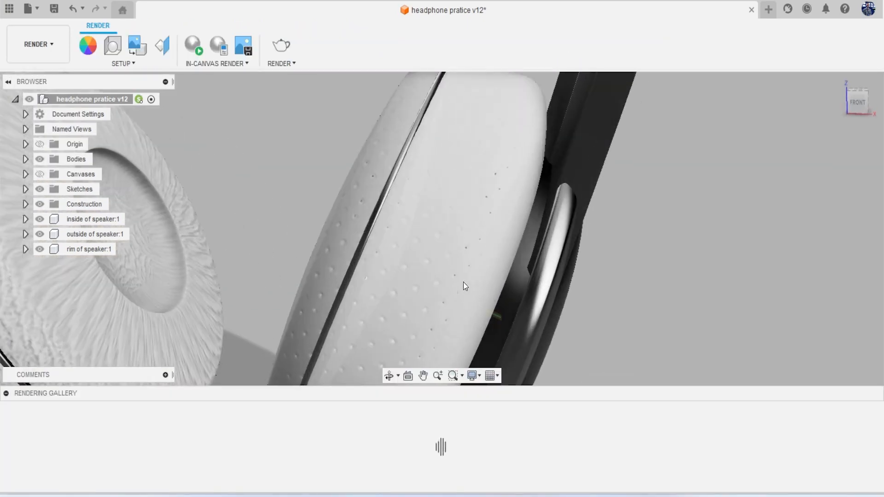
pyautogui.moveTo(857, 104)
pyautogui.mouseDown()
pyautogui.moveTo(876, 109)
pyautogui.moveTo(857, 105)
pyautogui.mouseUp()
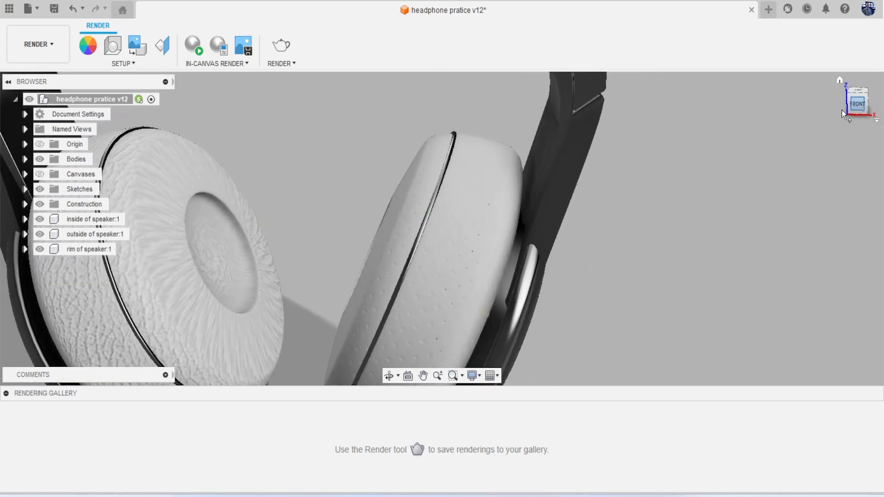
pyautogui.scroll(-3, 637, 258)
pyautogui.moveTo(638, 261); pyautogui.dragTo(649, 221, button='middle')
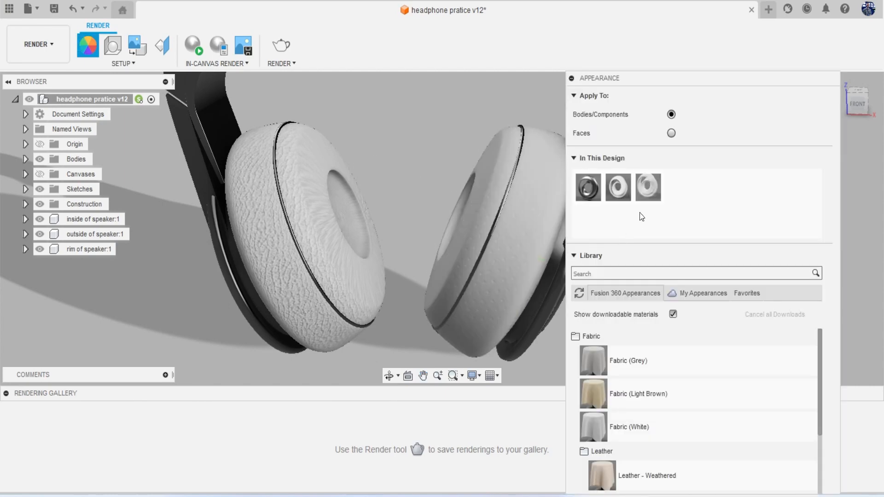
pyautogui.moveTo(647, 191); pyautogui.dragTo(311, 207)
pyautogui.moveTo(618, 189); pyautogui.dragTo(278, 295)
# Examine the perforated leather texture on the outer and inner surfaces of both ear cushions up close
pyautogui.scroll(5, 272, 285)
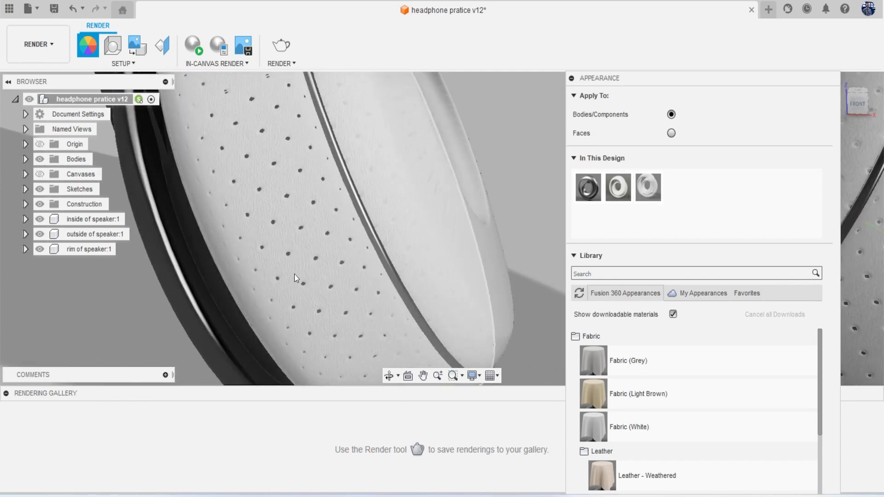
pyautogui.scroll(-5, 325, 265)
pyautogui.moveTo(863, 121); pyautogui.dragTo(856, 113)
pyautogui.scroll(5, 506, 166)
pyautogui.scroll(-3, 286, 248)
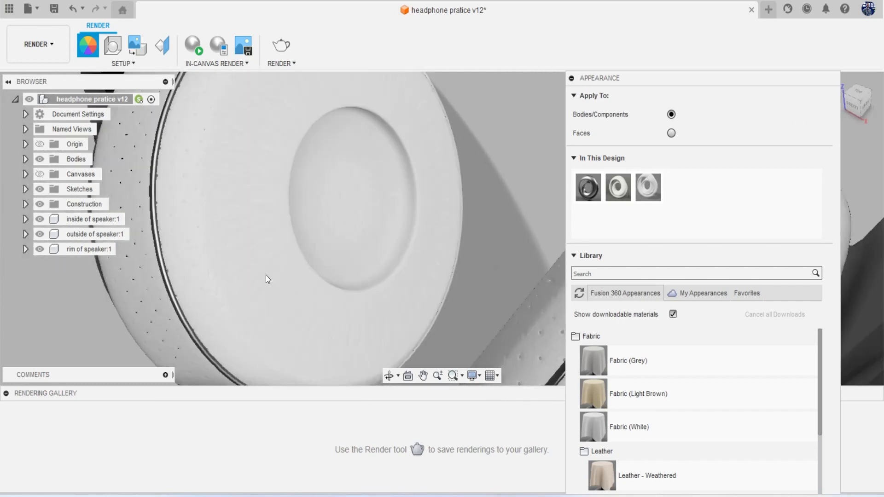
pyautogui.scroll(-5, 266, 275)
pyautogui.moveTo(855, 109); pyautogui.dragTo(871, 97)
pyautogui.scroll(-3, 497, 272)
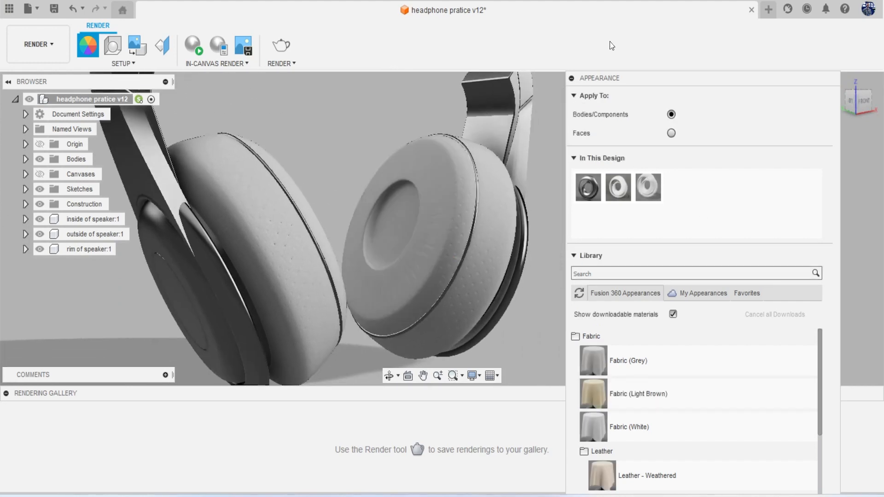
# Close the appearance settings and set the texture map of the right ear cushion's inner body to Spherical projection
pyautogui.moveTo(631, 90); pyautogui.dragTo(598, 19)
pyautogui.click(786, 438)
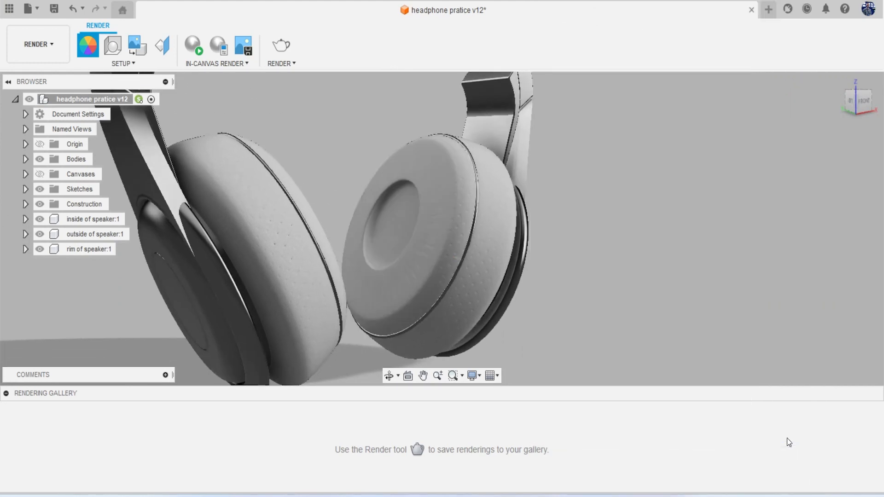
pyautogui.click(159, 50)
pyautogui.click(435, 196)
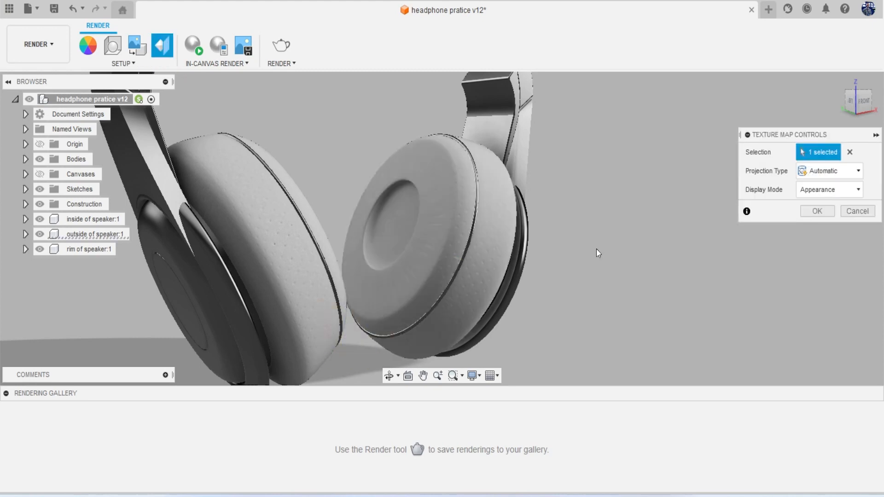
pyautogui.click(852, 170)
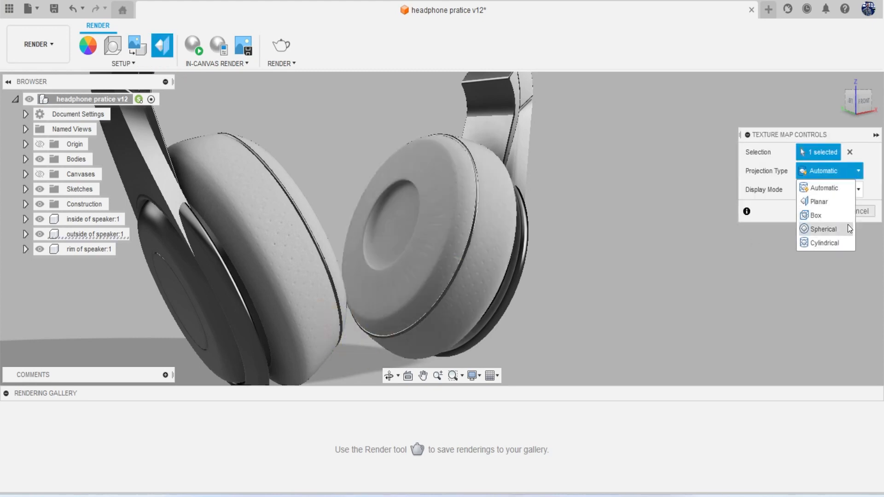
pyautogui.click(824, 229)
pyautogui.scroll(5, 433, 251)
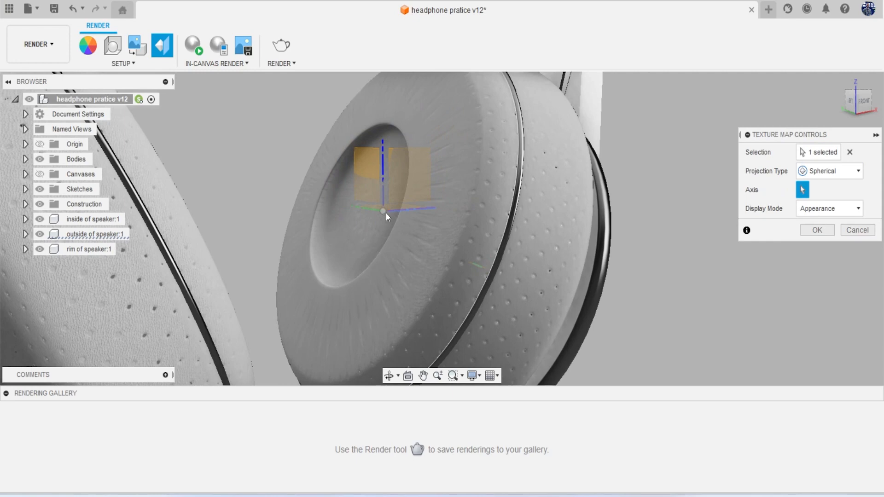
pyautogui.click(387, 211)
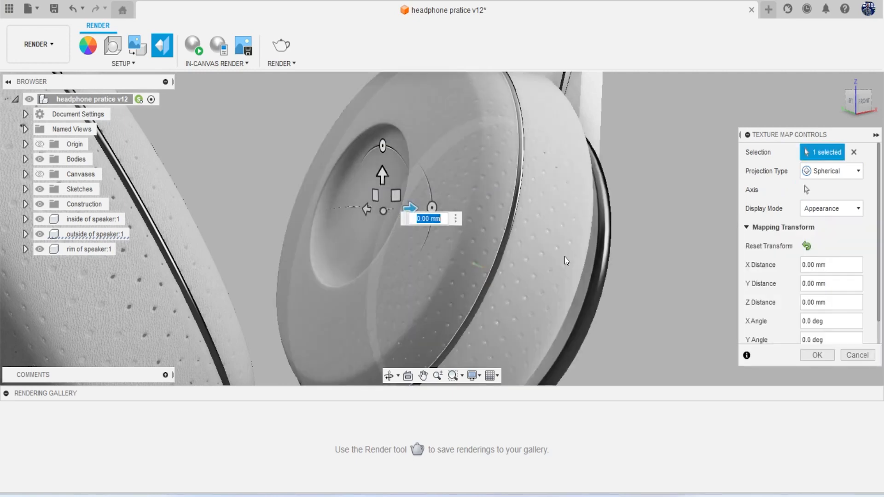
pyautogui.scroll(-5, 441, 234)
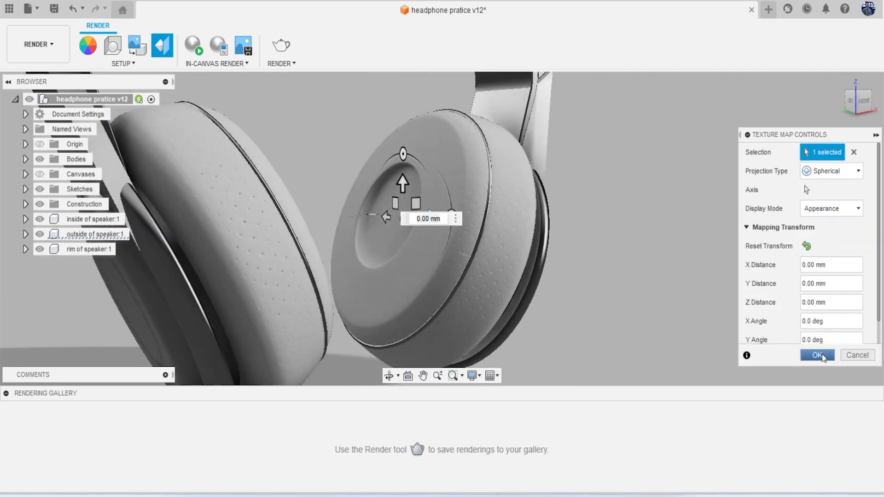
pyautogui.click(818, 355)
# Examine how the leather texture wraps around the inner face of the left ear cushion
pyautogui.moveTo(850, 105)
pyautogui.mouseDown()
pyautogui.moveTo(871, 116)
pyautogui.moveTo(844, 112)
pyautogui.mouseUp()
pyautogui.moveTo(675, 180); pyautogui.dragTo(789, 200, button='middle')
pyautogui.scroll(15, 292, 209)
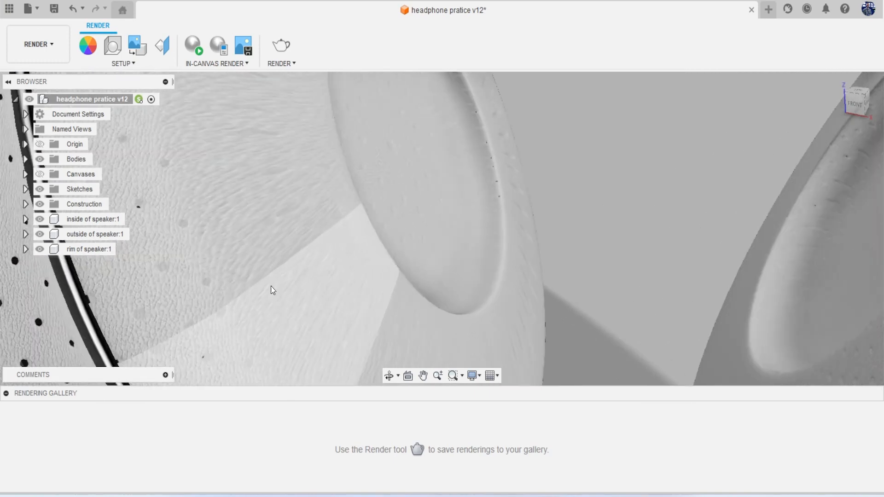
# Try Spherical texture projection about the X axis on the inner body of the left ear cushion (front view)
pyautogui.scroll(-3, 283, 282)
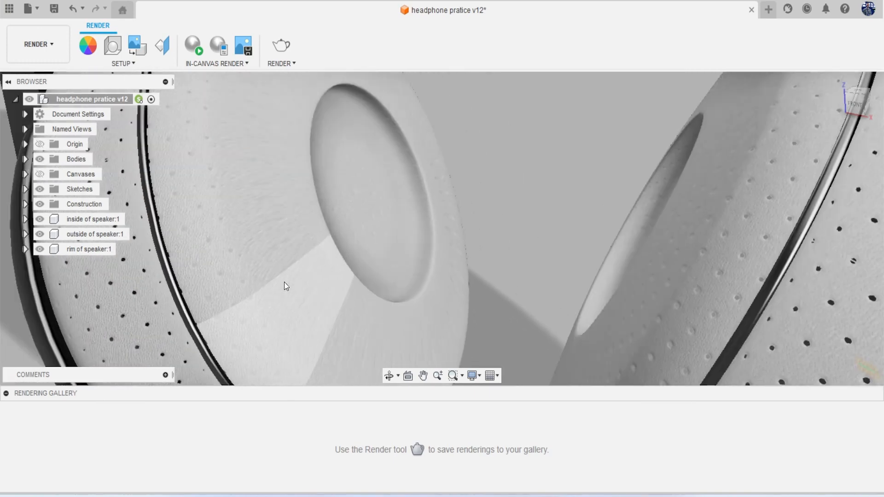
pyautogui.click(162, 45)
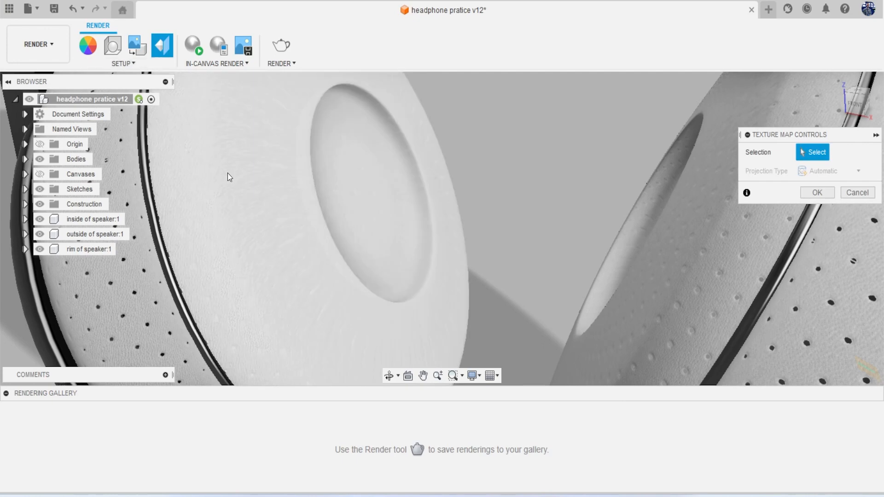
pyautogui.click(228, 174)
pyautogui.scroll(-6, 286, 217)
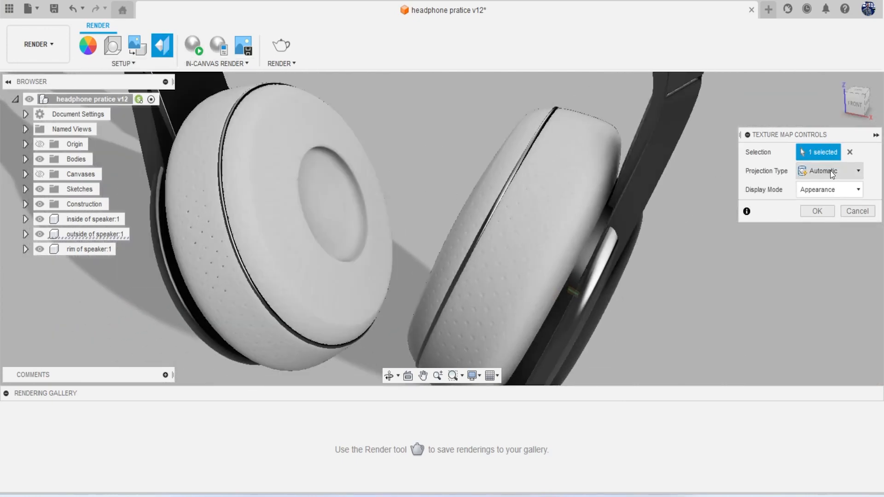
pyautogui.click(829, 171)
pyautogui.click(840, 227)
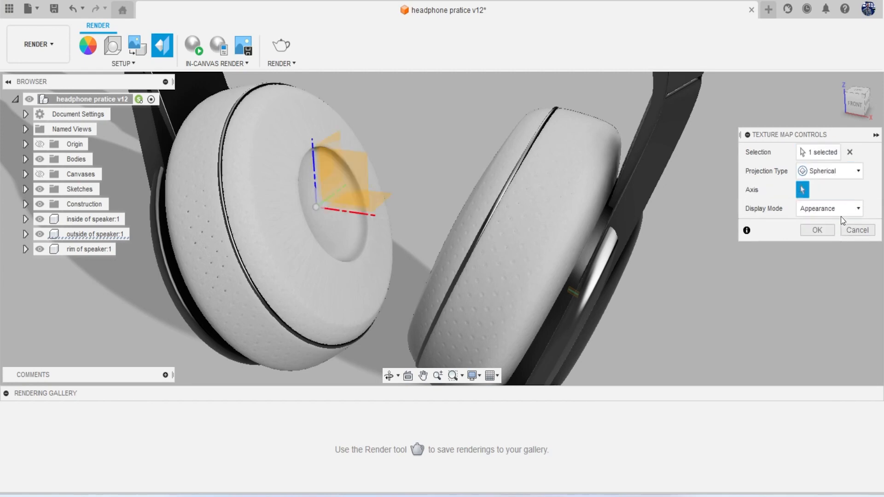
pyautogui.scroll(5, 304, 195)
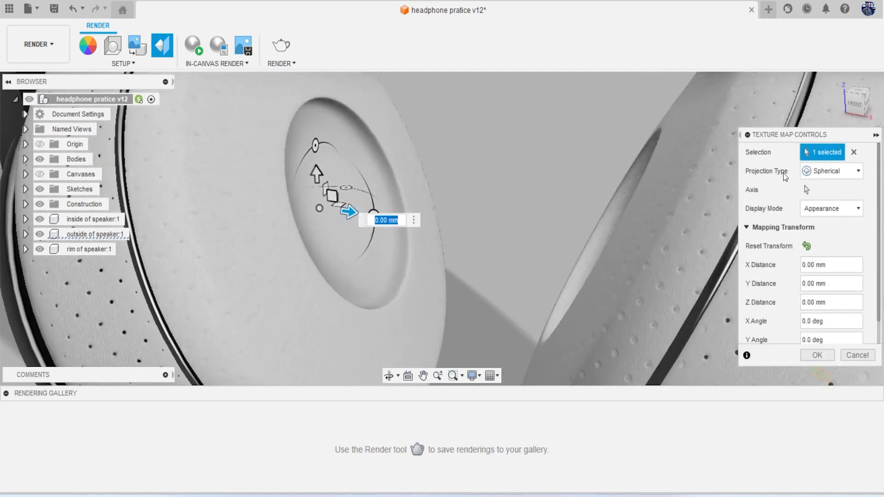
# Try Box projection on the selected cushion body, and return the texture map to Spherical projection
pyautogui.click(836, 170)
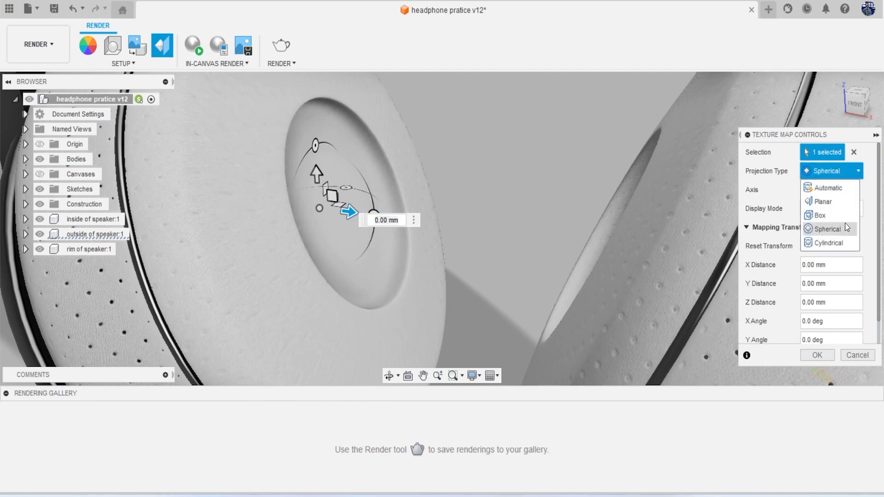
pyautogui.click(840, 228)
pyautogui.click(830, 170)
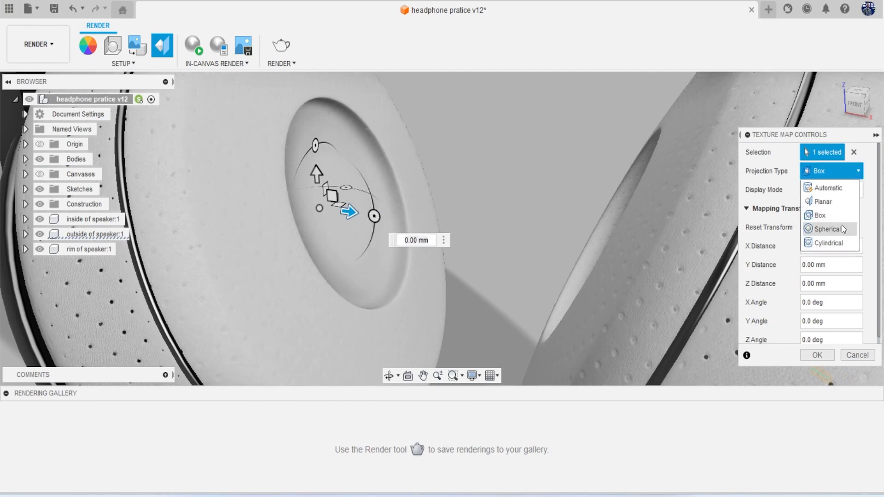
pyautogui.click(842, 229)
pyautogui.click(831, 208)
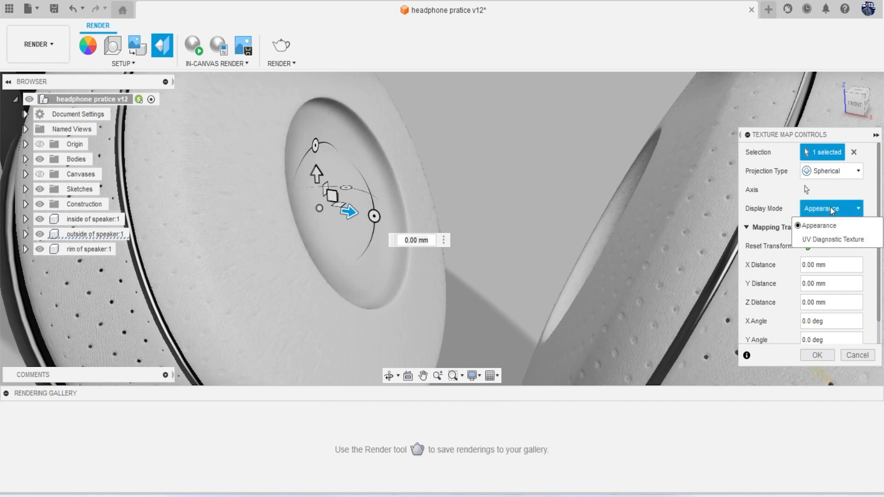
pyautogui.click(830, 206)
# Try the Z axis and the X axis for the selected cushion body's spherical texture projection
pyautogui.click(806, 188)
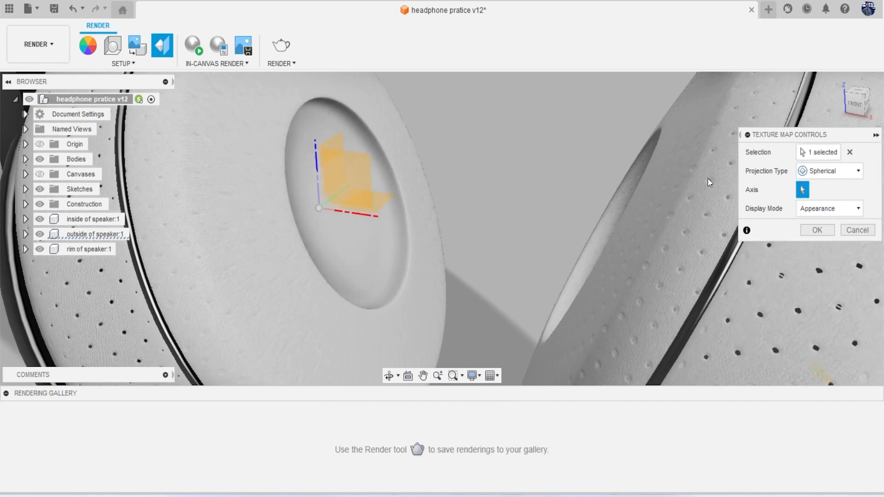
pyautogui.click(321, 192)
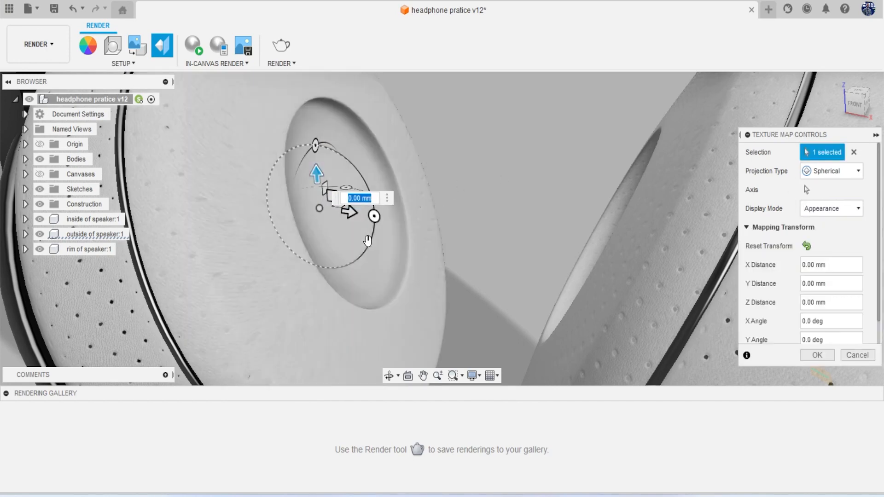
pyautogui.scroll(-3, 368, 241)
pyautogui.scroll(4, 359, 248)
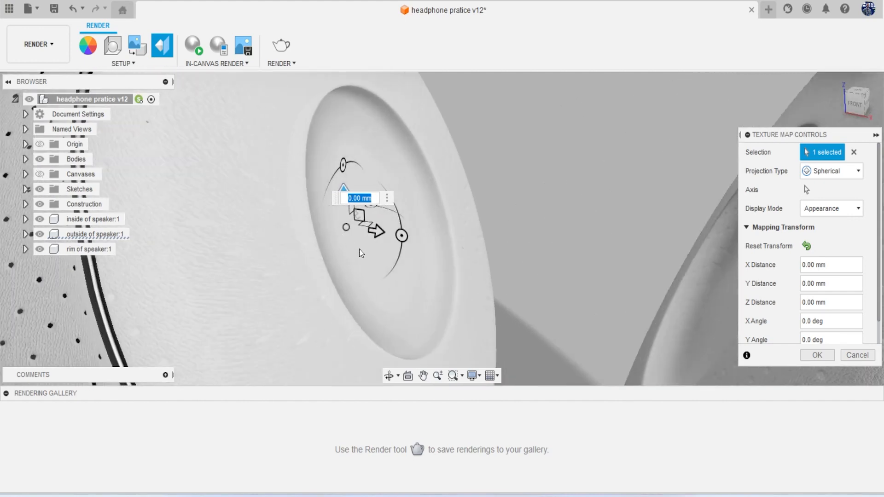
pyautogui.click(806, 189)
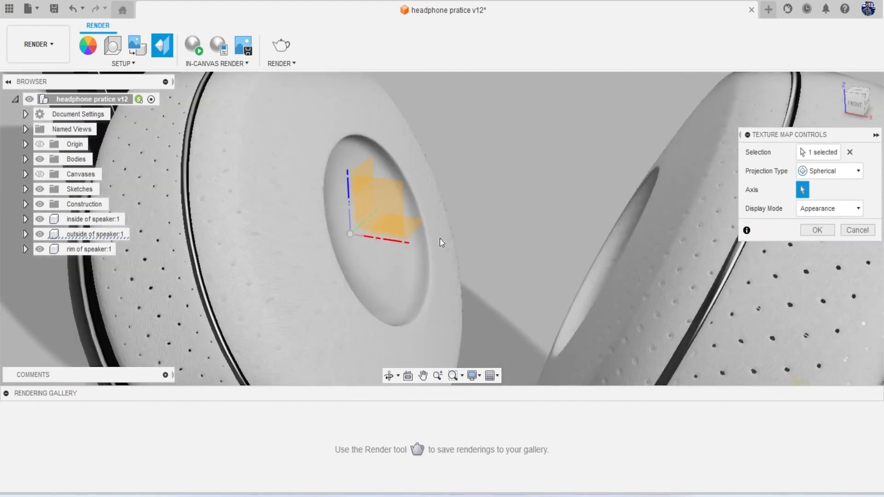
pyautogui.click(393, 241)
pyautogui.scroll(-3, 553, 265)
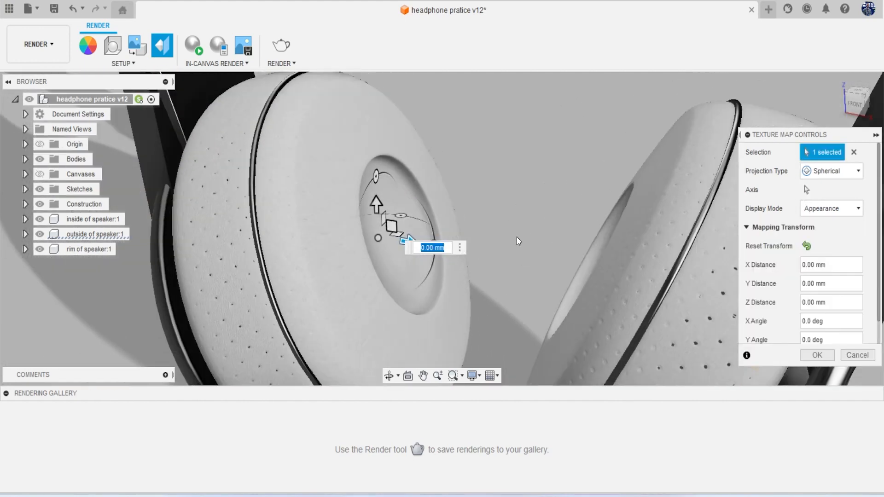
# Try the spherical projection about the Z axis and check the cushion's texture from behind
pyautogui.click(806, 189)
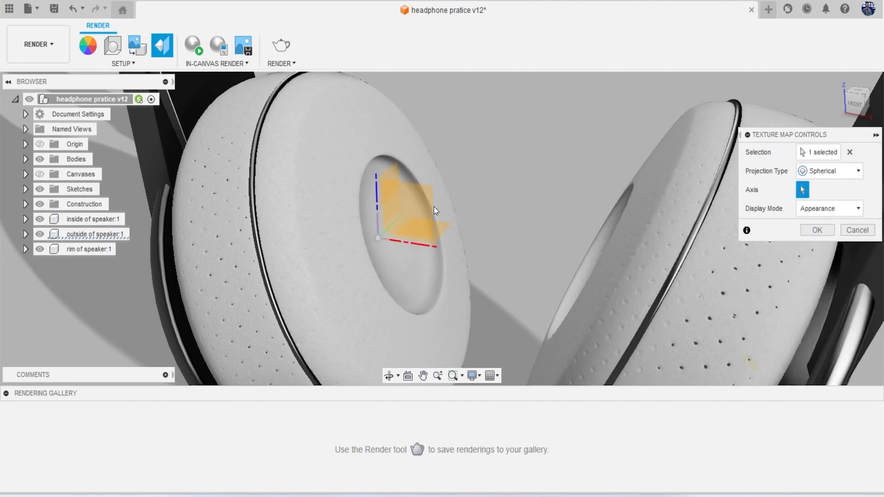
pyautogui.click(380, 196)
pyautogui.scroll(-2, 427, 236)
pyautogui.moveTo(866, 102)
pyautogui.mouseDown()
pyautogui.moveTo(824, 102)
pyautogui.moveTo(877, 104)
pyautogui.mouseUp()
pyautogui.moveTo(428, 236)
pyautogui.keyDown('shift'); pyautogui.mouseDown(button='middle')
pyautogui.moveTo(467, 251)
pyautogui.moveTo(544, 249)
pyautogui.mouseUp(button='middle'); pyautogui.keyUp('shift')
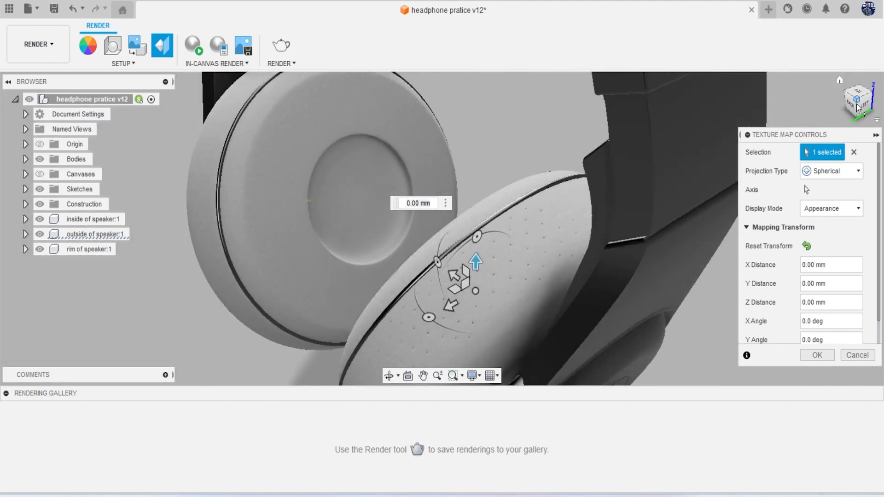
# Try the X axis again for the spherical projection, and cancel the texture mapping changes
pyautogui.click(807, 190)
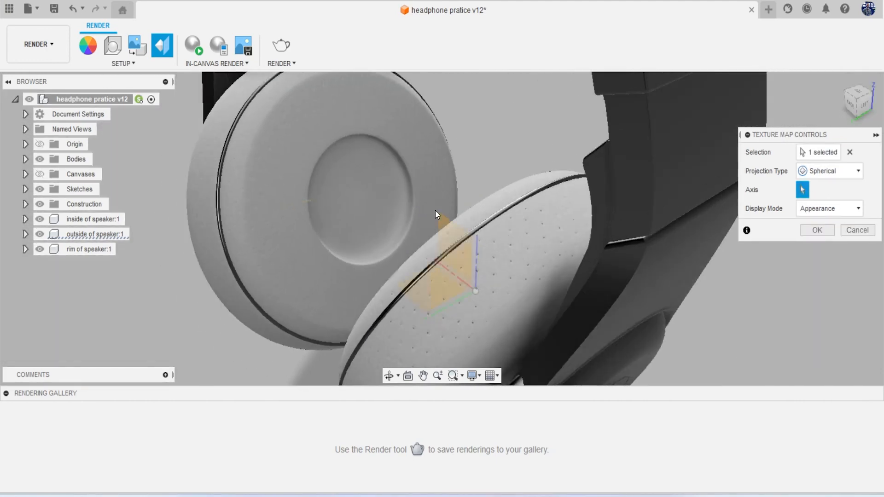
pyautogui.click(464, 286)
pyautogui.moveTo(851, 108); pyautogui.dragTo(874, 110)
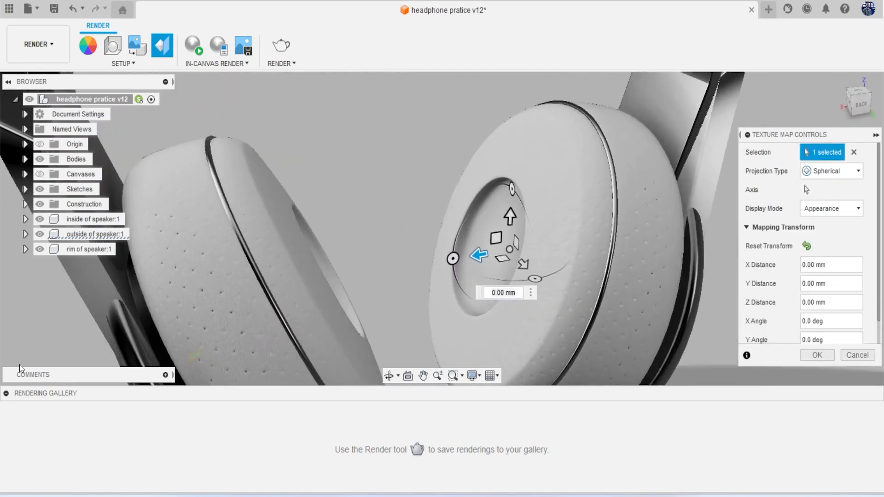
pyautogui.scroll(2, 20, 363)
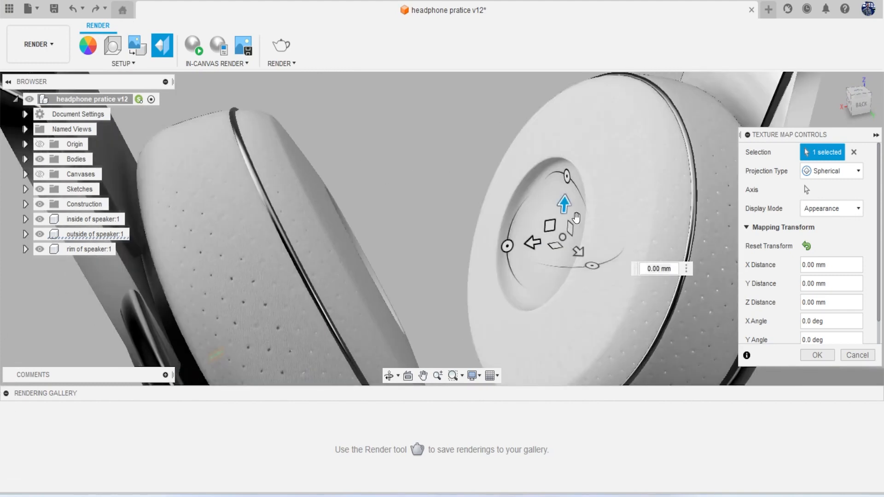
pyautogui.click(858, 360)
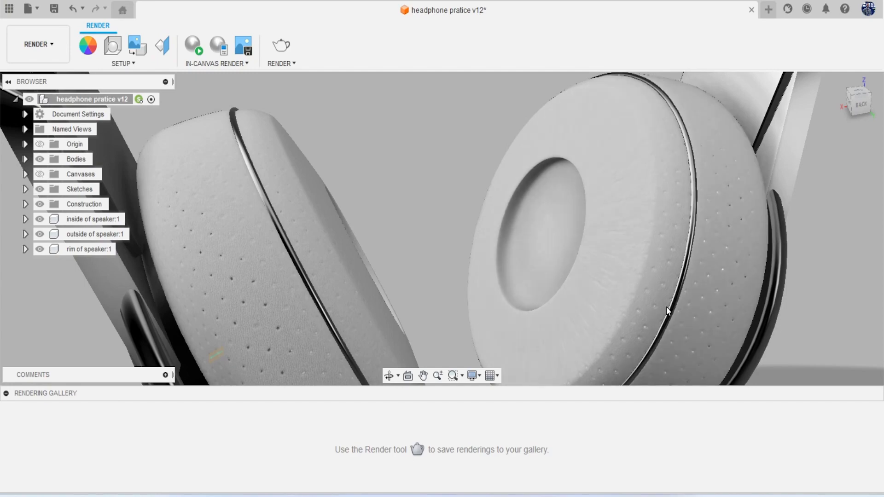
# Set the texture map of the left ear cushion's inner body (front view) to Spherical projection about the X axis
pyautogui.moveTo(862, 108)
pyautogui.mouseDown()
pyautogui.moveTo(876, 109)
pyautogui.moveTo(831, 109)
pyautogui.moveTo(856, 106)
pyautogui.mouseUp()
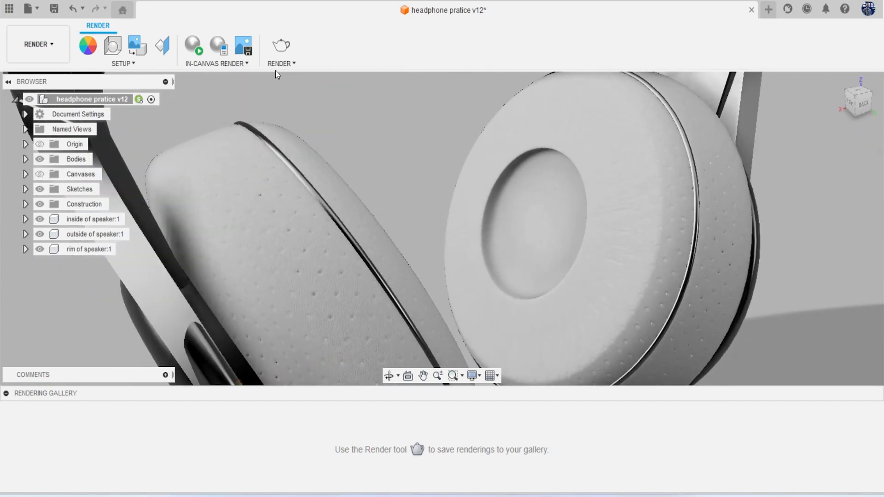
pyautogui.click(161, 42)
pyautogui.click(557, 137)
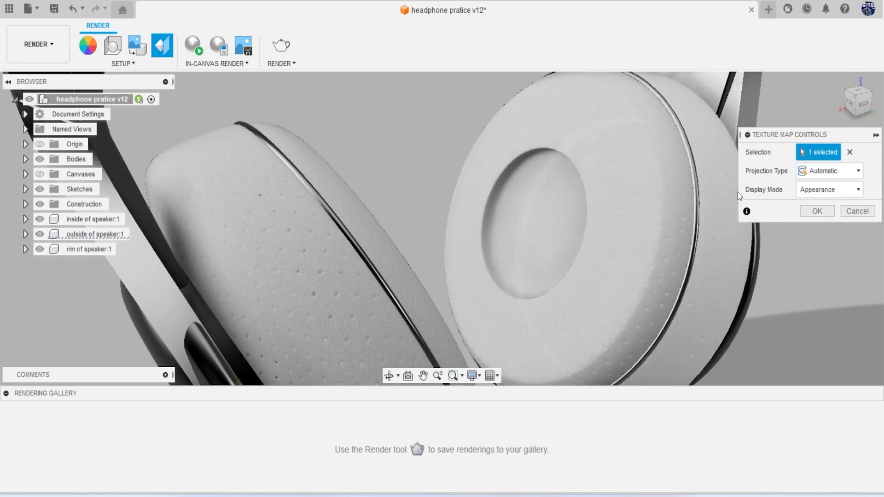
pyautogui.click(826, 170)
pyautogui.click(823, 229)
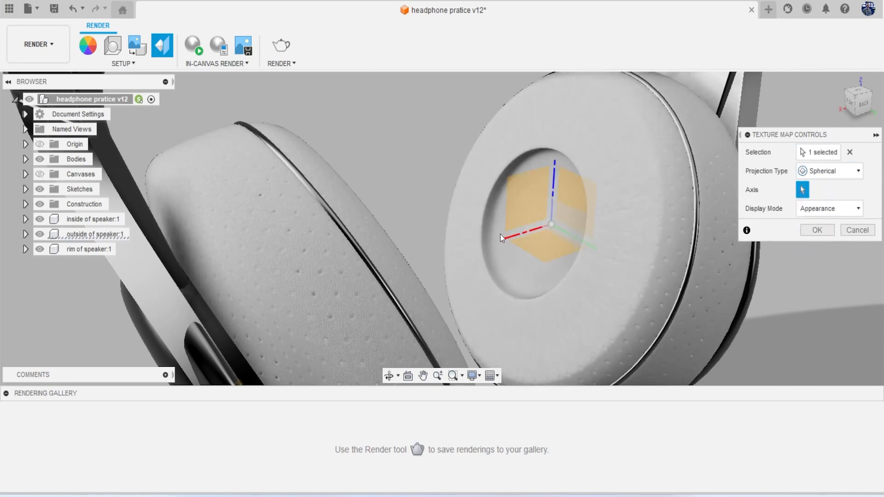
pyautogui.click(540, 226)
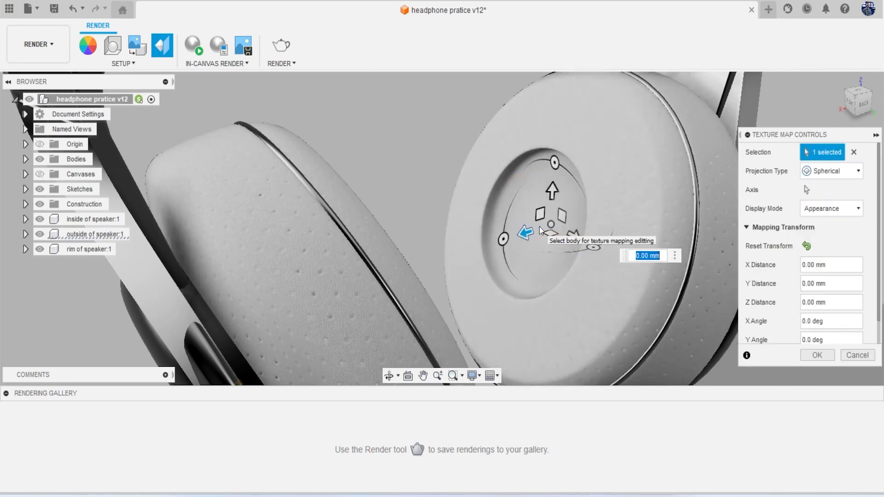
pyautogui.click(825, 350)
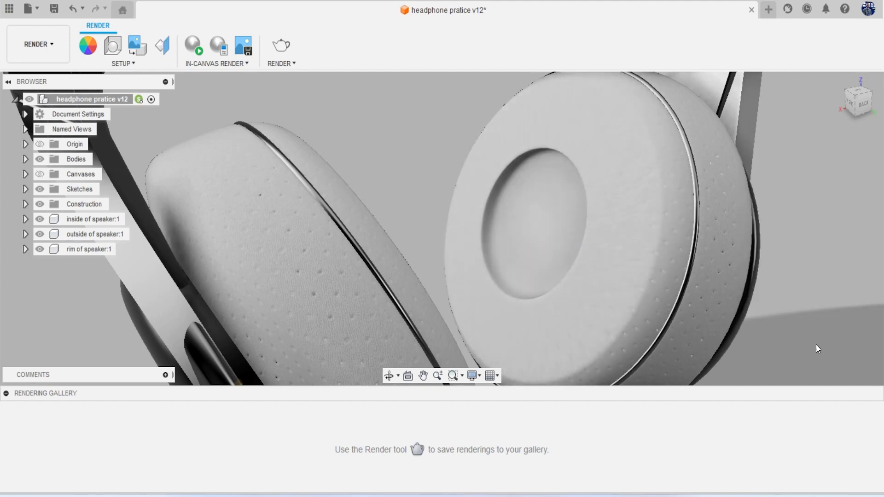
# Examine the leather texture on the remapped cushion's inner face and on both ear cushions from the back
pyautogui.scroll(-3, 673, 280)
pyautogui.scroll(6, 671, 281)
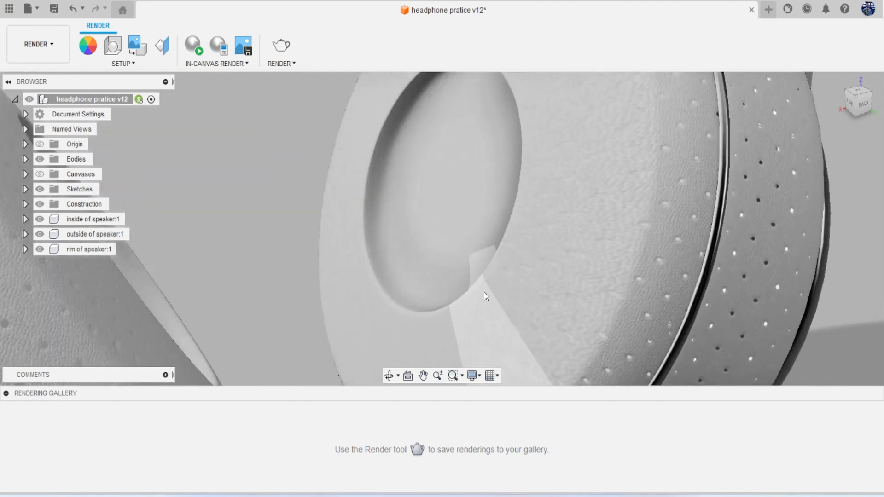
pyautogui.scroll(-8, 485, 292)
pyautogui.moveTo(666, 197)
pyautogui.keyDown('shift'); pyautogui.mouseDown(button='middle')
pyautogui.moveTo(4, 109)
pyautogui.moveTo(97, 139)
pyautogui.mouseUp(button='middle'); pyautogui.keyUp('shift')
pyautogui.keyDown('shift'); pyautogui.moveTo(438, 271); pyautogui.dragTo(564, 192, button='middle'); pyautogui.keyUp('shift')
pyautogui.scroll(-4, 564, 193)
pyautogui.moveTo(686, 213); pyautogui.dragTo(639, 215, button='middle')
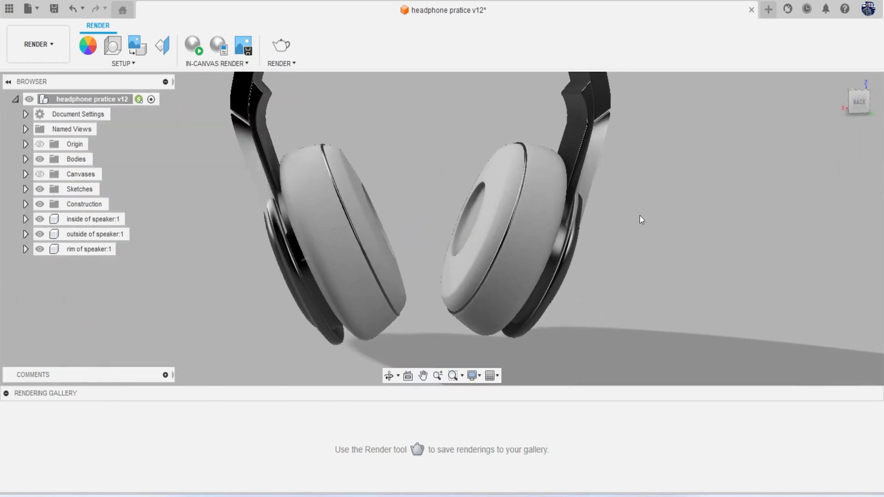
# Apply Paint - Enamel Glossy (White) to the thin seam rings around both ear cushions
pyautogui.scroll(2, 522, 217)
pyautogui.press('a')
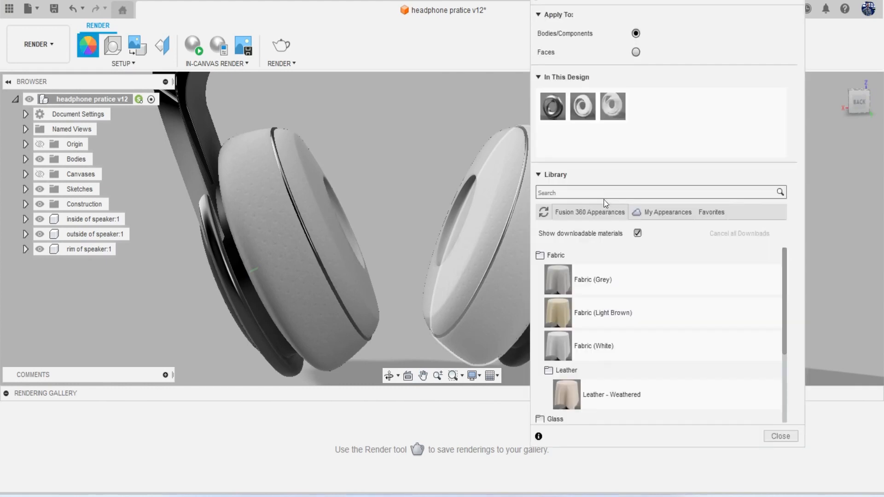
pyautogui.scroll(-5, 617, 304)
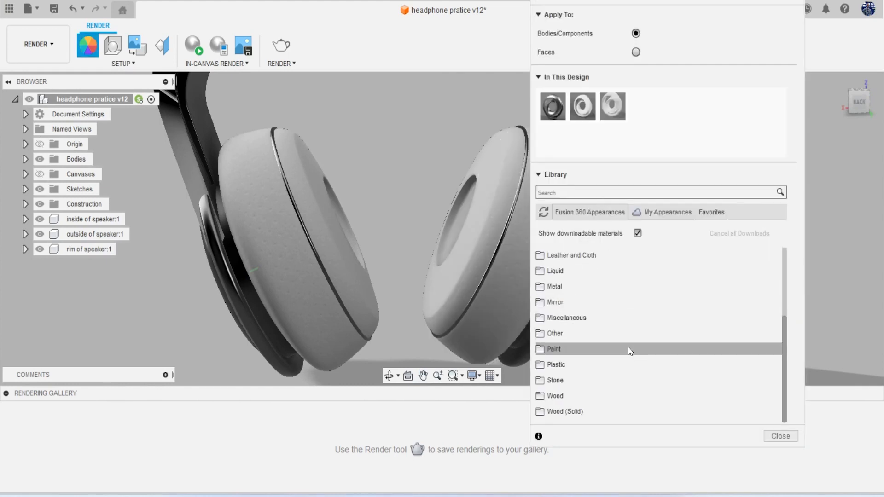
pyautogui.click(609, 358)
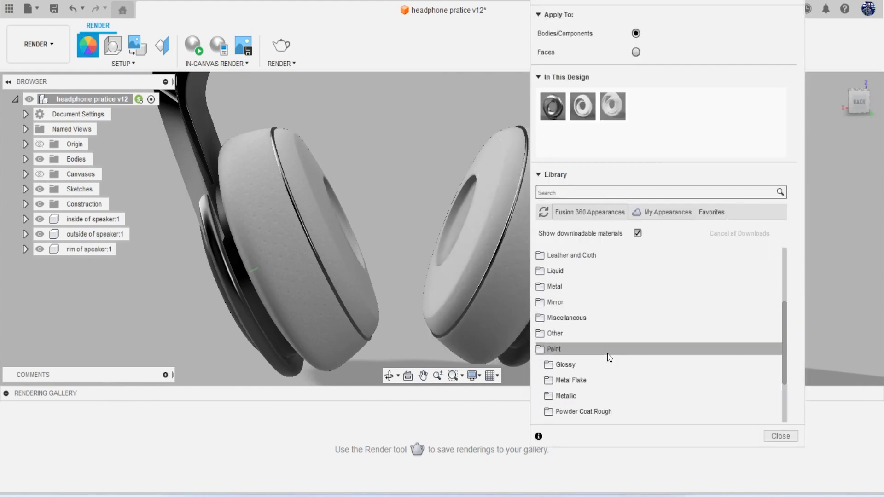
pyautogui.click(612, 366)
pyautogui.scroll(-3, 611, 354)
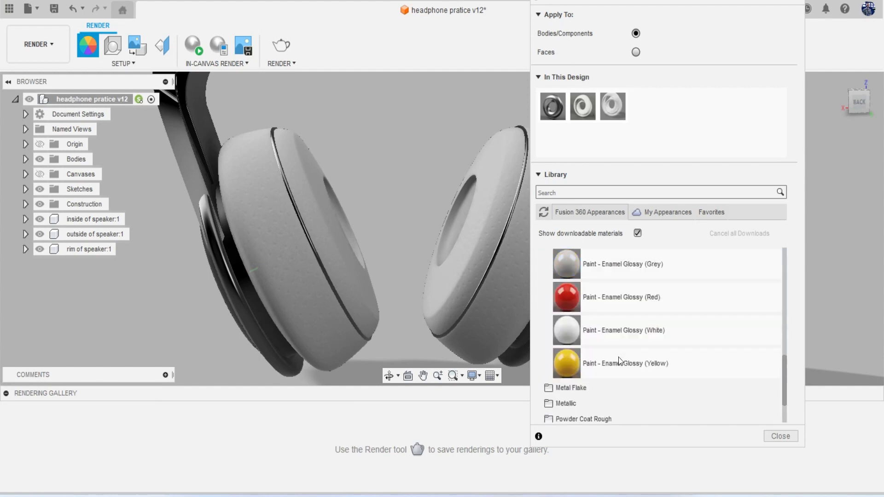
pyautogui.moveTo(608, 330); pyautogui.dragTo(494, 258)
pyautogui.moveTo(662, 333); pyautogui.dragTo(313, 252)
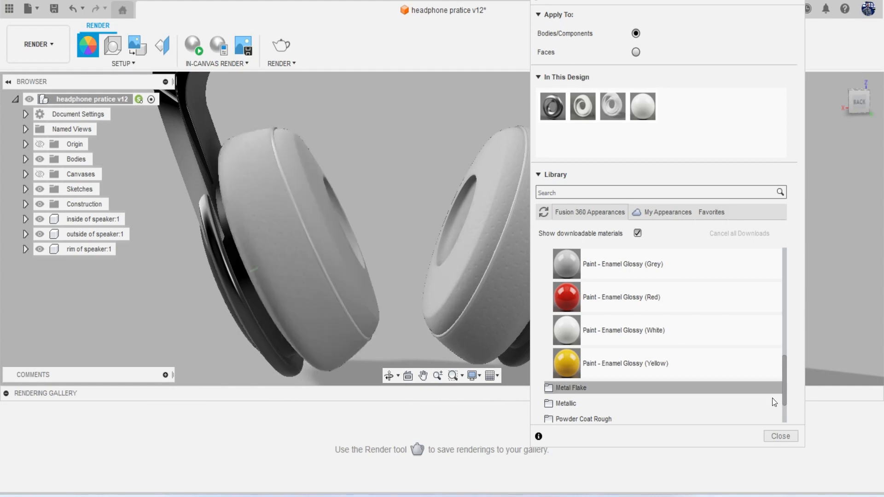
pyautogui.click(780, 436)
# Apply the white leather appearance already used in the design to the headband
pyautogui.moveTo(717, 284); pyautogui.dragTo(692, 296, button='middle')
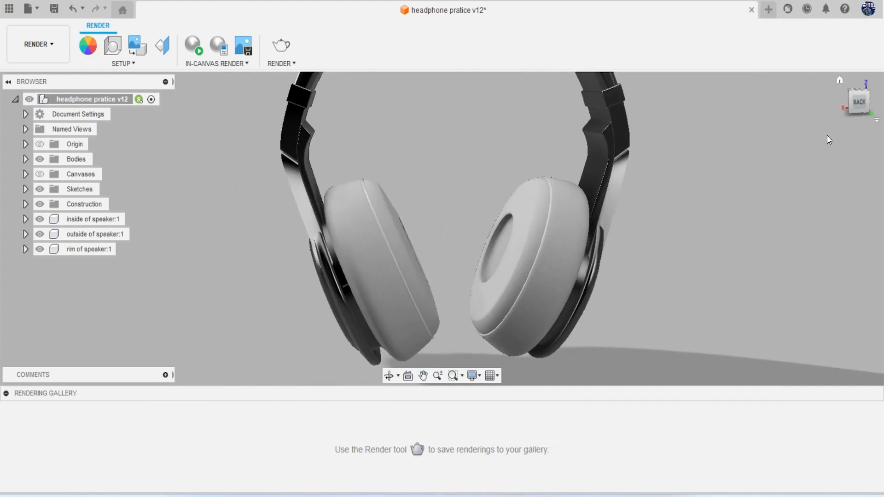
pyautogui.moveTo(860, 103)
pyautogui.mouseDown()
pyautogui.moveTo(826, 139)
pyautogui.moveTo(812, 114)
pyautogui.moveTo(784, 102)
pyautogui.moveTo(833, 104)
pyautogui.moveTo(669, 255)
pyautogui.moveTo(581, 190)
pyautogui.mouseUp()
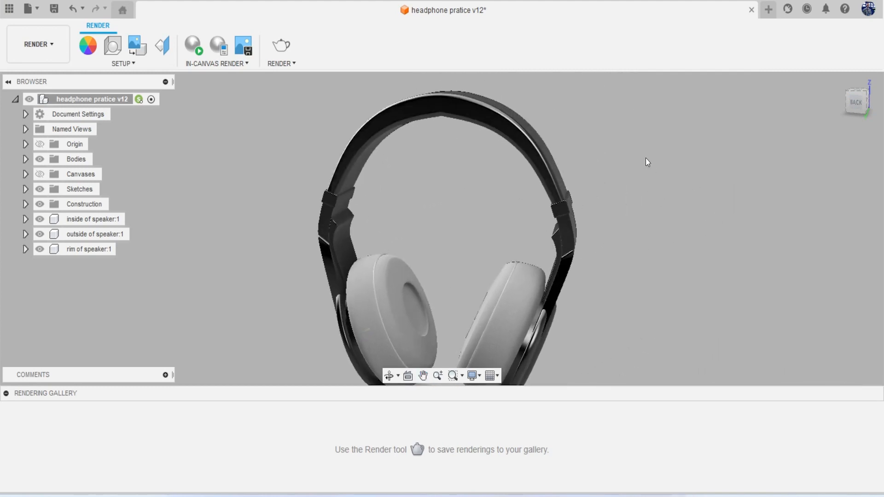
pyautogui.press('a')
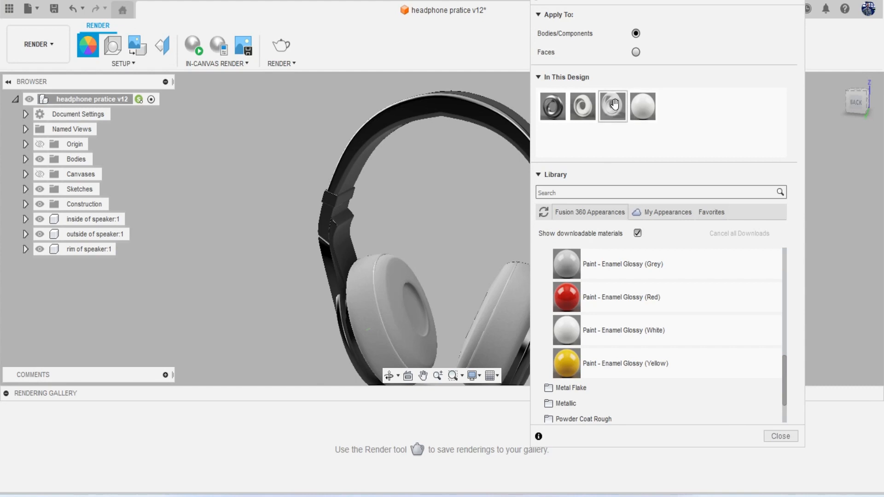
pyautogui.moveTo(612, 107); pyautogui.dragTo(359, 167)
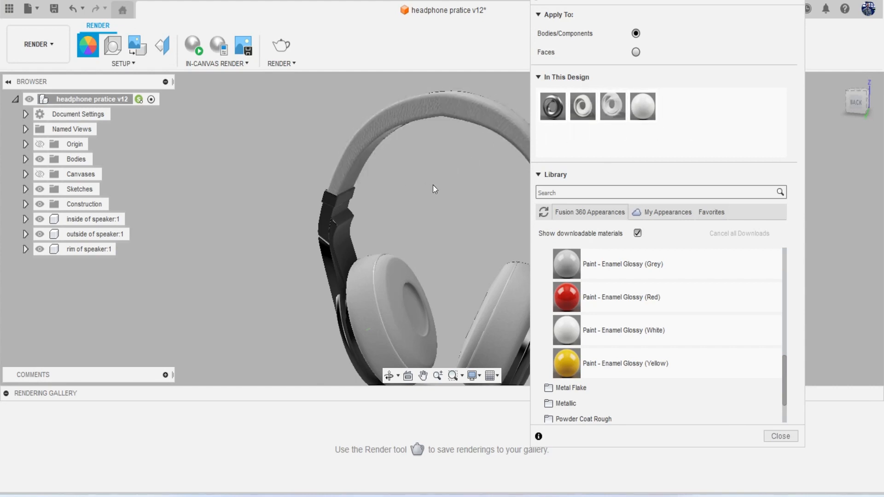
# Slightly reduce the texture scale of the Leather - Matte (White) appearance used on the headband
pyautogui.scroll(3, 415, 164)
pyautogui.moveTo(855, 108)
pyautogui.mouseDown()
pyautogui.moveTo(859, 134)
pyautogui.moveTo(857, 82)
pyautogui.moveTo(857, 95)
pyautogui.mouseUp()
pyautogui.doubleClick(583, 106)
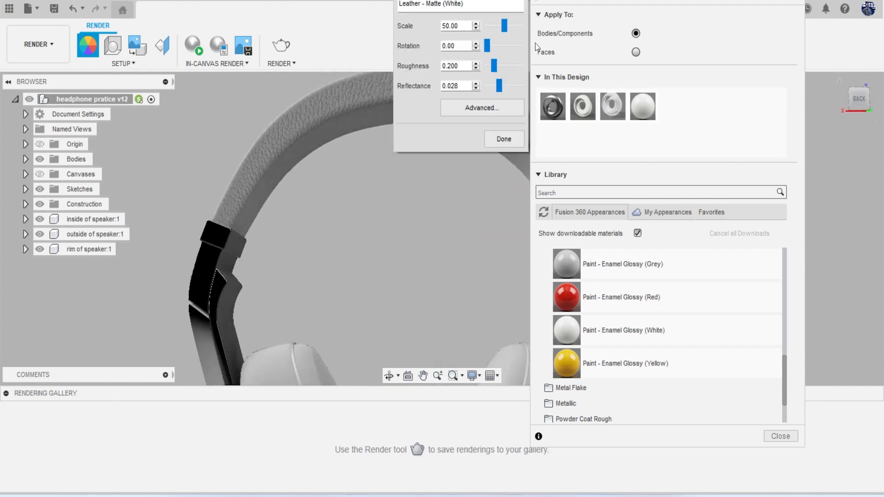
pyautogui.moveTo(627, 2); pyautogui.dragTo(728, 4)
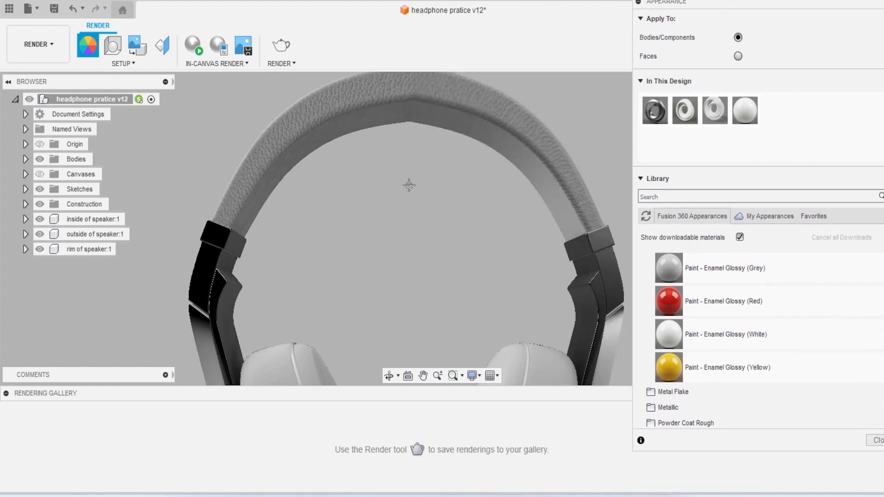
pyautogui.moveTo(410, 186); pyautogui.dragTo(333, 209, button='middle')
pyautogui.scroll(1, 397, 168)
pyautogui.doubleClick(690, 117)
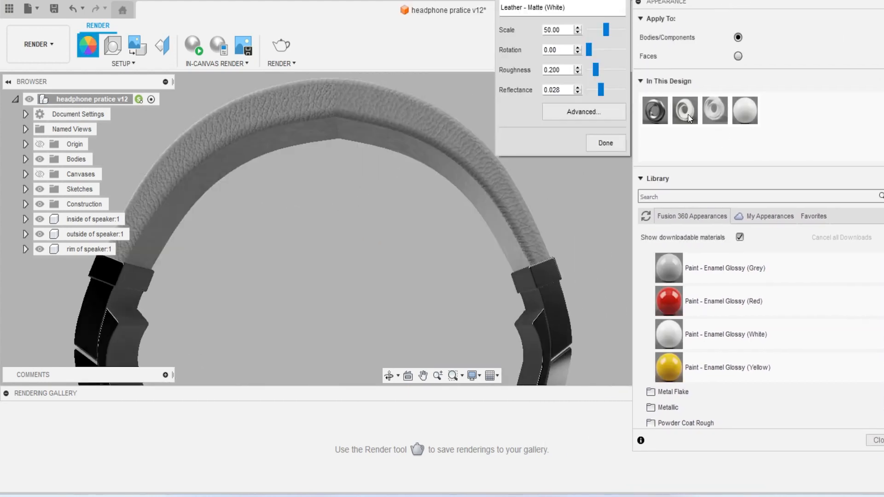
pyautogui.moveTo(608, 27)
pyautogui.mouseDown()
pyautogui.moveTo(588, 52)
pyautogui.moveTo(605, 32)
pyautogui.mouseUp()
pyautogui.click(606, 142)
pyautogui.scroll(-5, 545, 179)
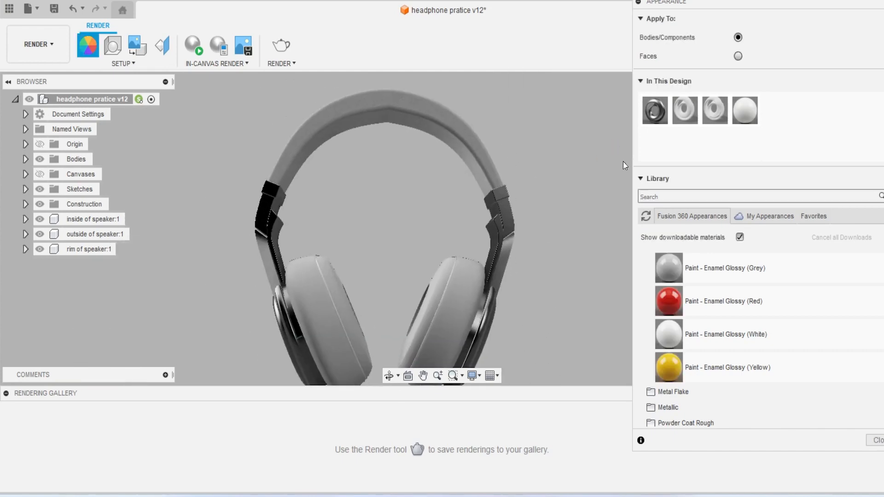
# Find Paint - Metal Flake (Silver) in the library's Metal Flake category and download it
pyautogui.moveTo(790, 1); pyautogui.dragTo(720, 0)
pyautogui.moveTo(868, 110)
pyautogui.mouseDown()
pyautogui.moveTo(865, 162)
pyautogui.moveTo(854, 128)
pyautogui.moveTo(827, 110)
pyautogui.mouseUp()
pyautogui.moveTo(581, 310); pyautogui.dragTo(560, 283)
pyautogui.moveTo(500, 293); pyautogui.dragTo(463, 229, button='middle')
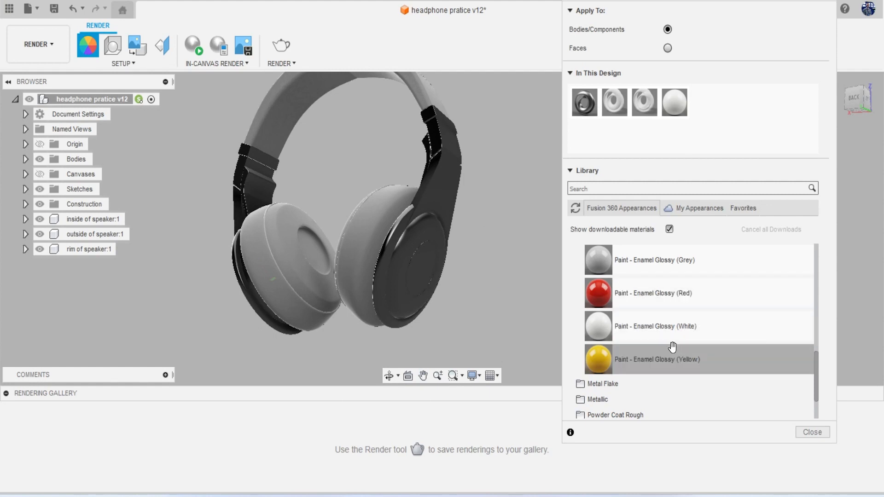
pyautogui.scroll(-3, 687, 370)
pyautogui.click(622, 284)
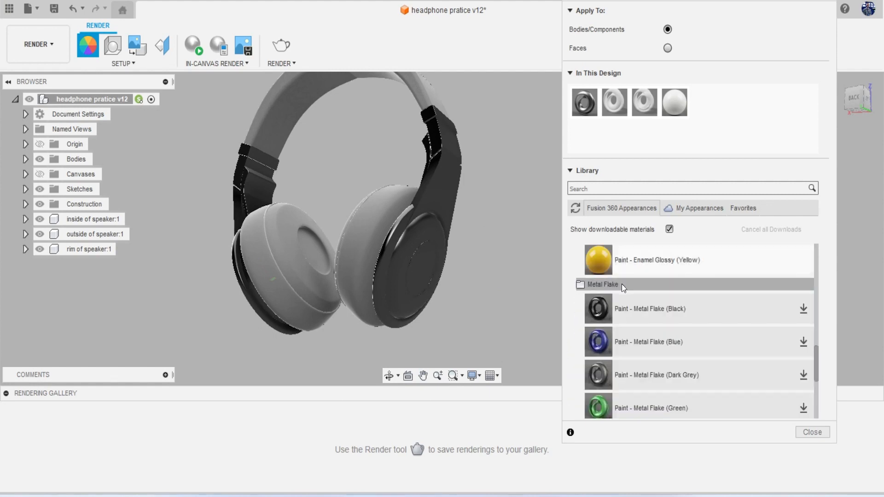
pyautogui.scroll(-2, 654, 312)
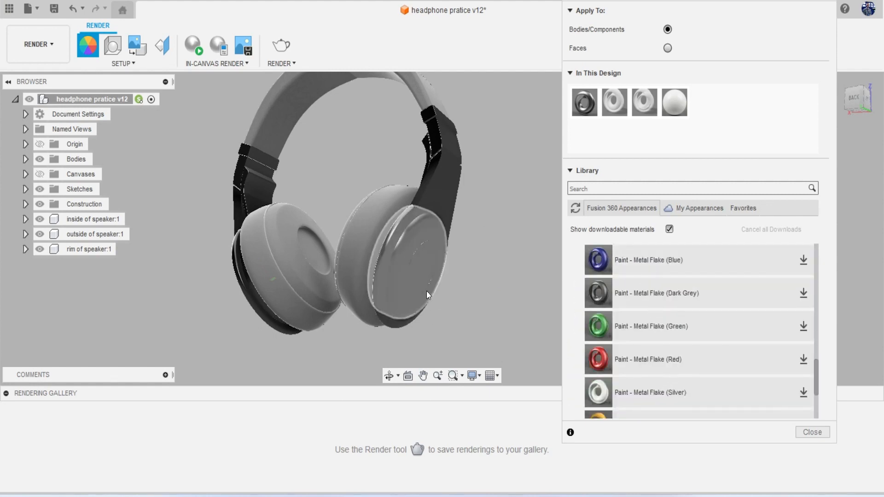
pyautogui.scroll(3, 428, 295)
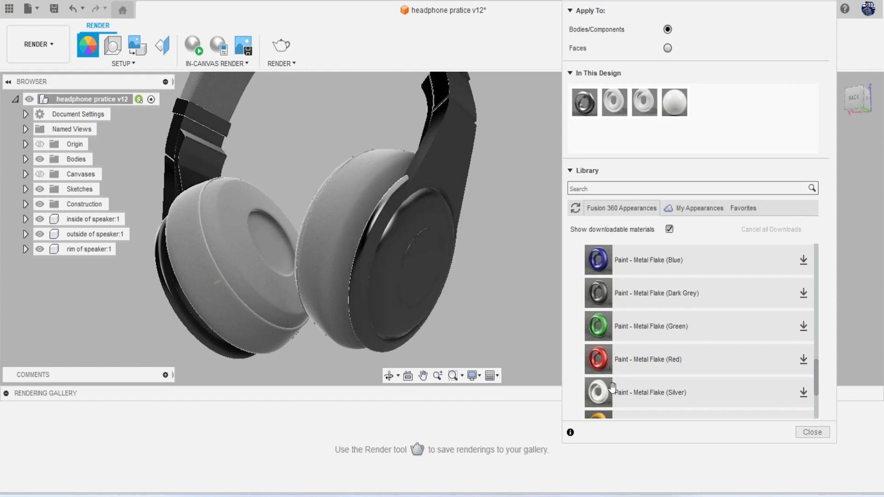
pyautogui.scroll(-4, 699, 372)
pyautogui.scroll(5, 694, 371)
pyautogui.scroll(-3, 694, 370)
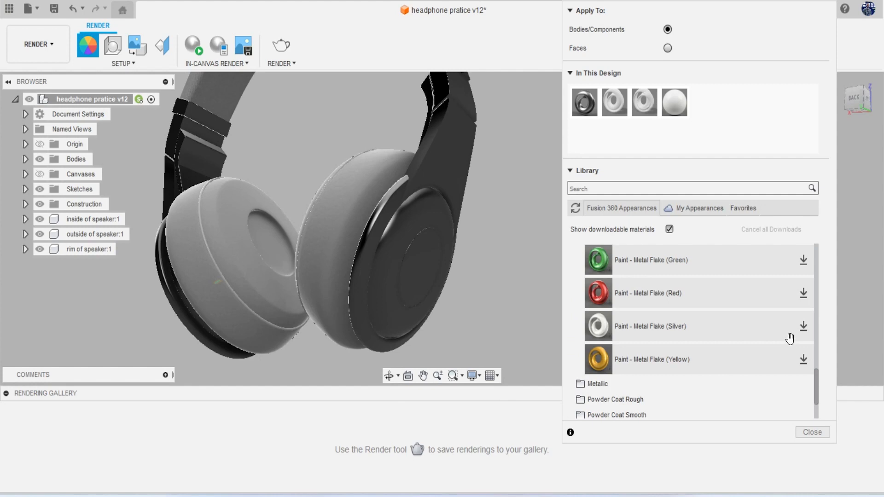
pyautogui.click(804, 327)
# Apply Paint - Metal Flake (Silver) to the outer arm that surrounds the left-side ear cup
pyautogui.scroll(2, 694, 354)
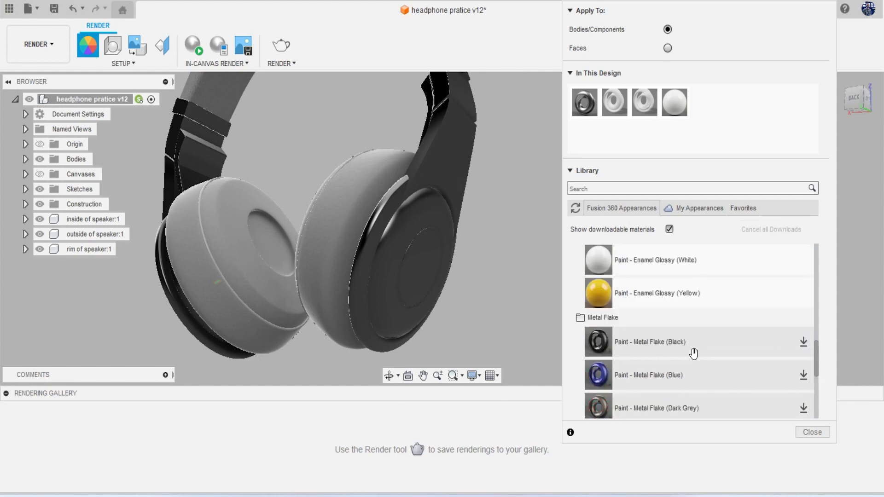
pyautogui.scroll(-1, 694, 354)
pyautogui.scroll(-3, 687, 395)
pyautogui.moveTo(617, 326); pyautogui.dragTo(380, 226)
pyautogui.moveTo(455, 161); pyautogui.dragTo(428, 212, button='middle')
pyautogui.moveTo(685, 340); pyautogui.dragTo(438, 205)
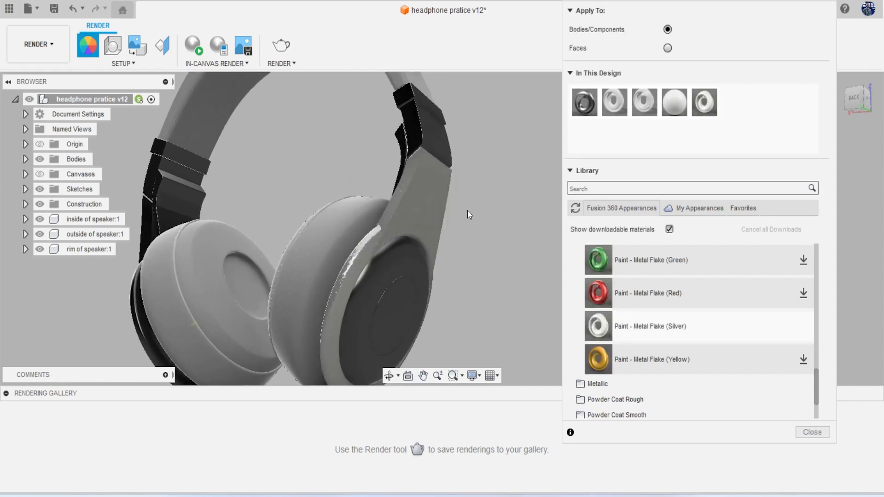
# Set the Paint - Metal Flake (Silver) colour to RGB 247, 247, 247 and its reflectance to 0.043
pyautogui.moveTo(858, 100); pyautogui.dragTo(737, 91)
pyautogui.doubleClick(703, 104)
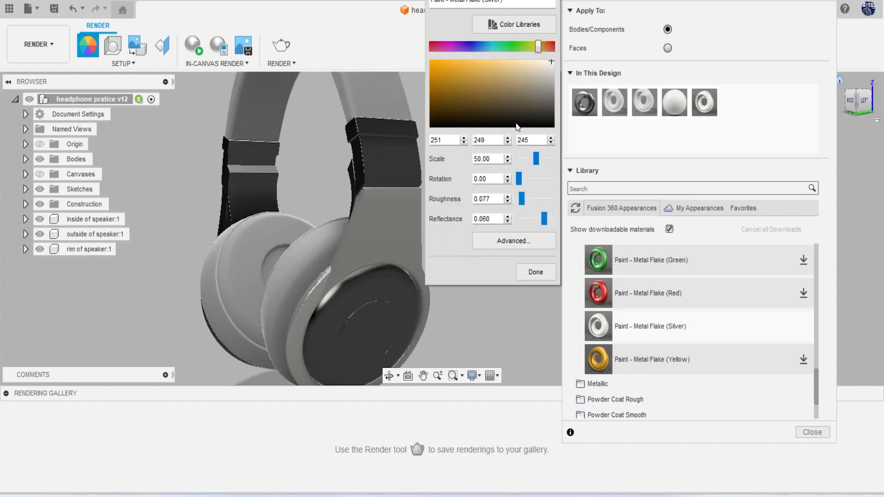
pyautogui.moveTo(553, 66); pyautogui.dragTo(572, 66)
pyautogui.moveTo(545, 220)
pyautogui.mouseDown()
pyautogui.moveTo(513, 223)
pyautogui.moveTo(538, 224)
pyautogui.mouseUp()
pyautogui.click(534, 272)
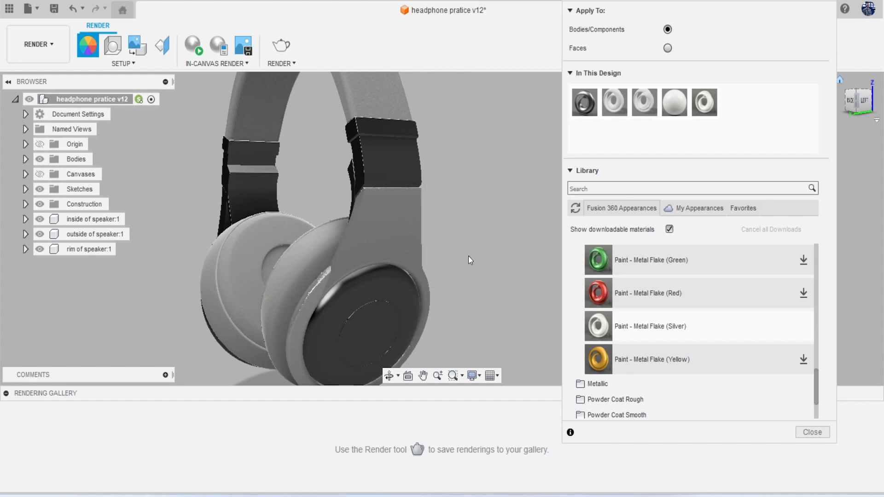
# Reduce the texture scale of Paint - Metal Flake (Silver) and check the flakes up close on the outer arm
pyautogui.click(855, 105)
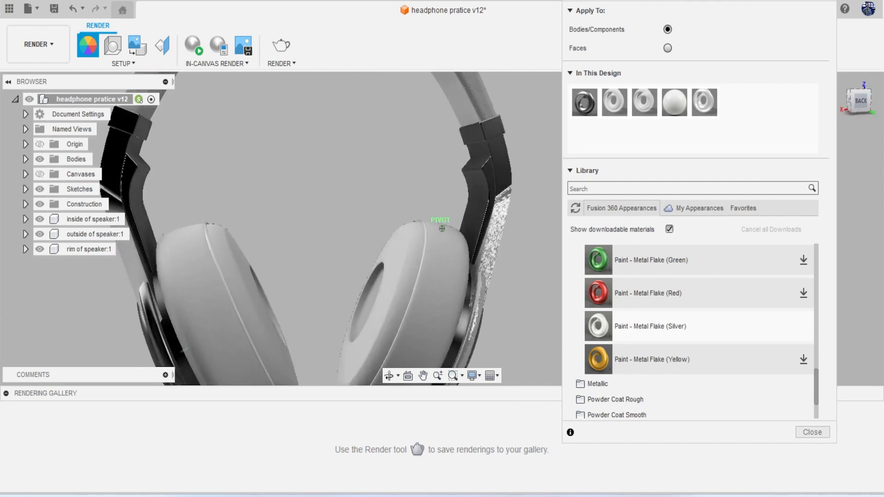
pyautogui.scroll(5, 459, 256)
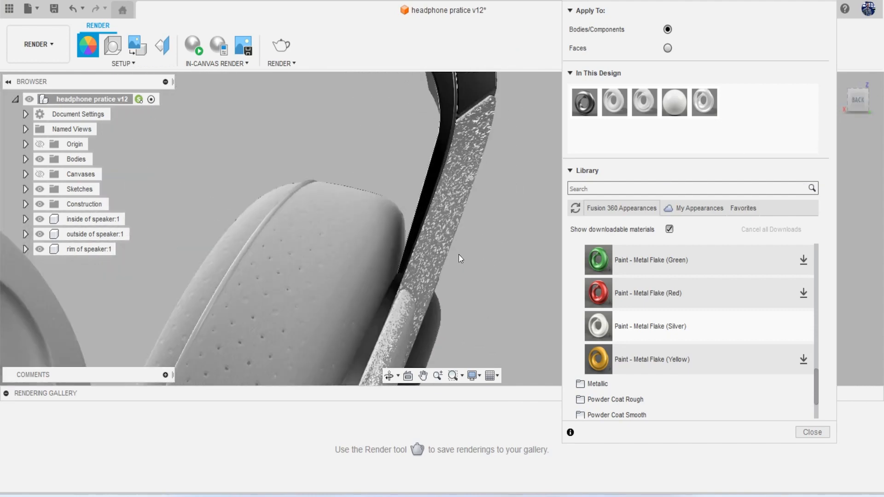
pyautogui.scroll(-5, 458, 256)
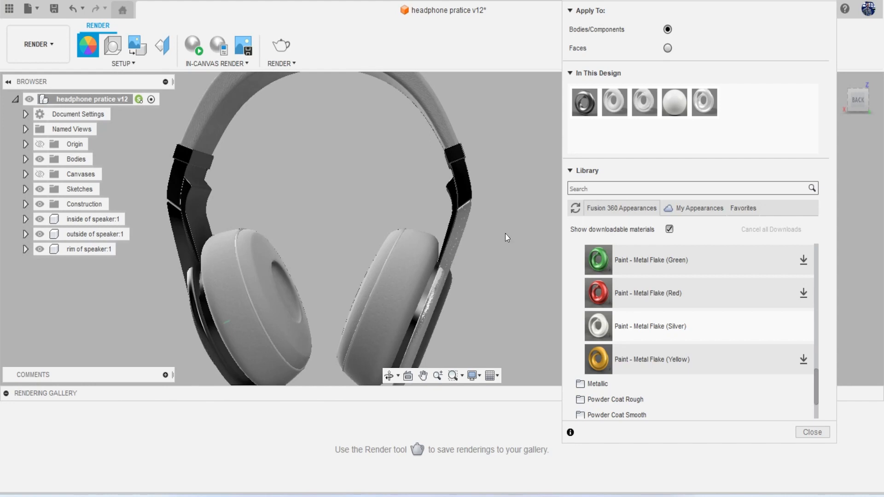
pyautogui.doubleClick(694, 107)
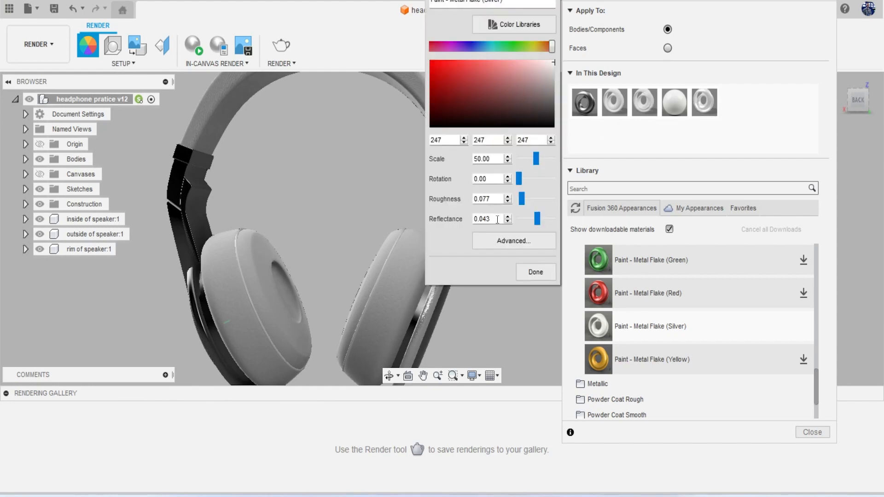
pyautogui.moveTo(537, 161); pyautogui.dragTo(529, 165)
pyautogui.click(535, 271)
pyautogui.scroll(5, 476, 288)
pyautogui.moveTo(858, 106)
pyautogui.mouseDown()
pyautogui.moveTo(830, 115)
pyautogui.moveTo(845, 108)
pyautogui.mouseUp()
pyautogui.keyDown('shift'); pyautogui.moveTo(368, 216); pyautogui.dragTo(432, 221, button='middle'); pyautogui.keyUp('shift')
pyautogui.scroll(2, 421, 220)
pyautogui.scroll(-2, 421, 220)
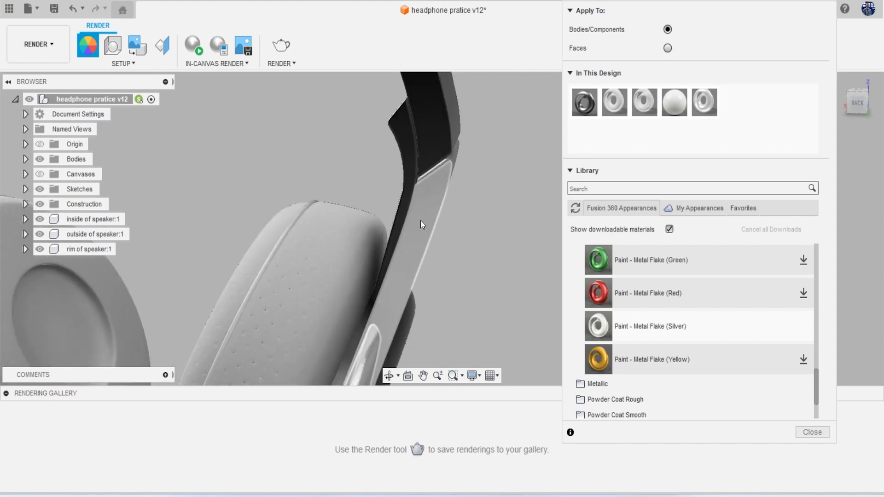
pyautogui.scroll(-5, 420, 220)
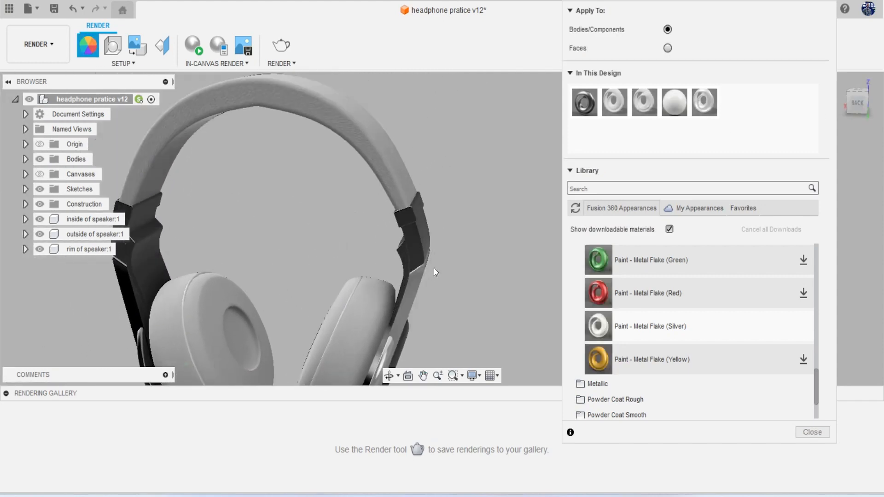
# Apply Paint - Enamel Glossy (White) to the raised outer covers of both ear cups
pyautogui.moveTo(858, 105); pyautogui.dragTo(870, 98)
pyautogui.keyDown('shift'); pyautogui.moveTo(441, 227); pyautogui.dragTo(374, 233, button='middle'); pyautogui.keyUp('shift')
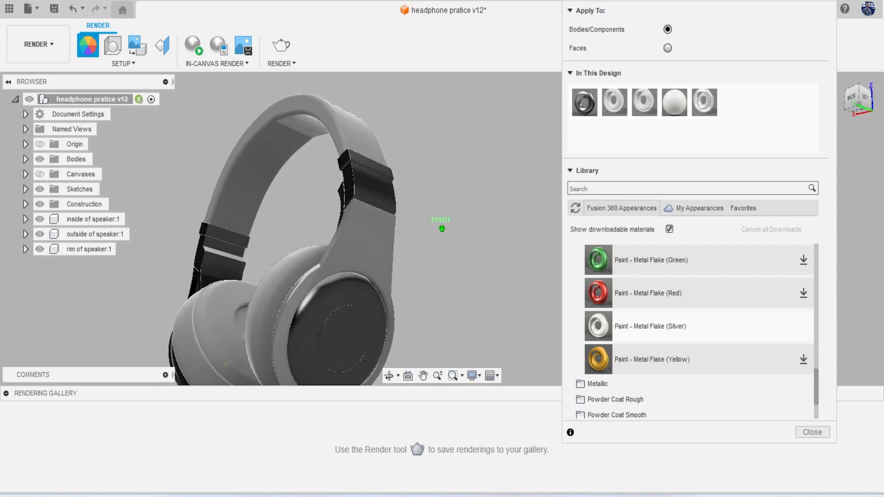
pyautogui.moveTo(512, 275); pyautogui.dragTo(507, 211, button='middle')
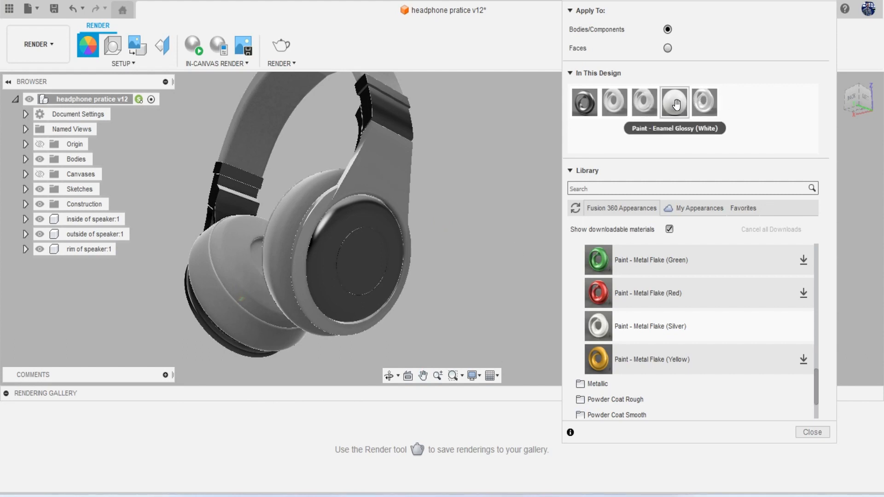
pyautogui.moveTo(675, 105); pyautogui.dragTo(374, 209)
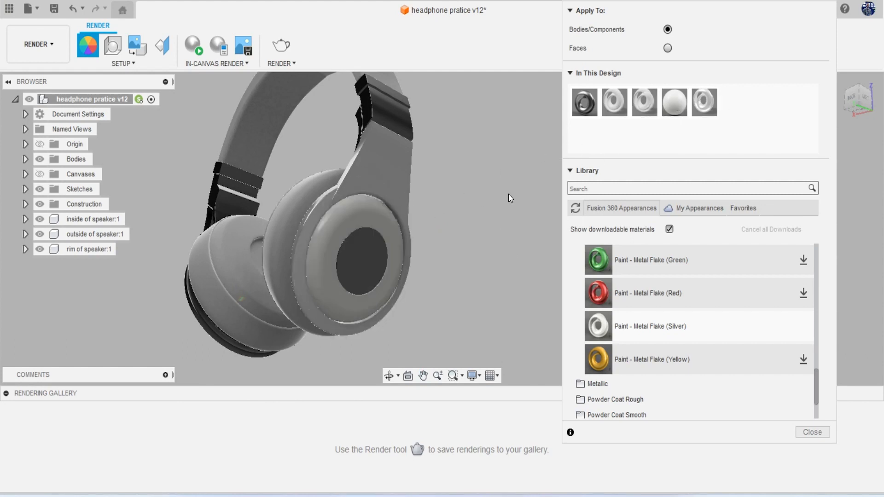
pyautogui.moveTo(857, 104); pyautogui.dragTo(879, 101)
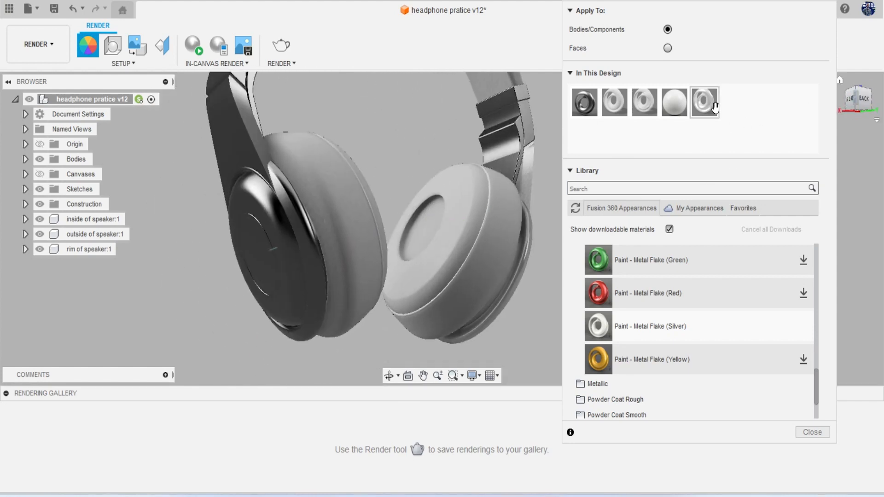
pyautogui.moveTo(675, 103); pyautogui.dragTo(256, 198)
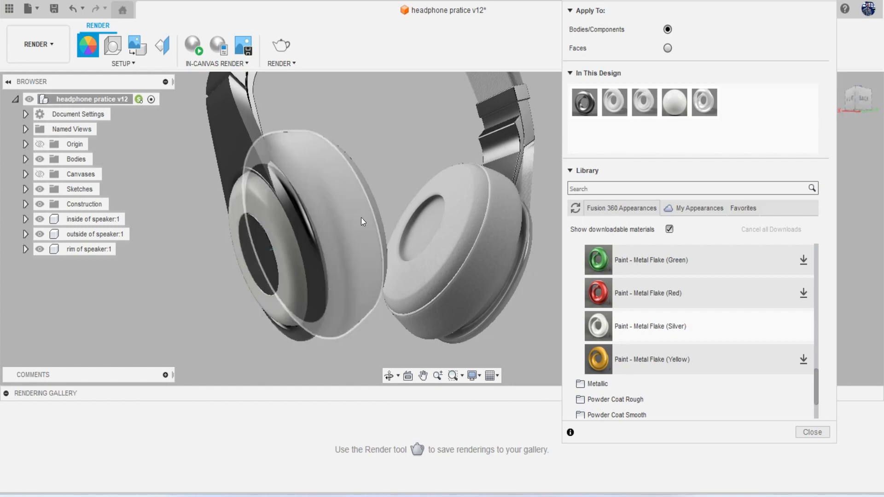
# Apply Paint - Metal Flake (Silver) to the outer arm around the right-side ear cup
pyautogui.moveTo(704, 103); pyautogui.dragTo(299, 206)
pyautogui.scroll(3, 343, 162)
pyautogui.moveTo(849, 93); pyautogui.dragTo(829, 107)
# Examine the black hinge piece between headband and arm, and look through the library's paint appearances for a suitable material
pyautogui.scroll(10, 725, 311)
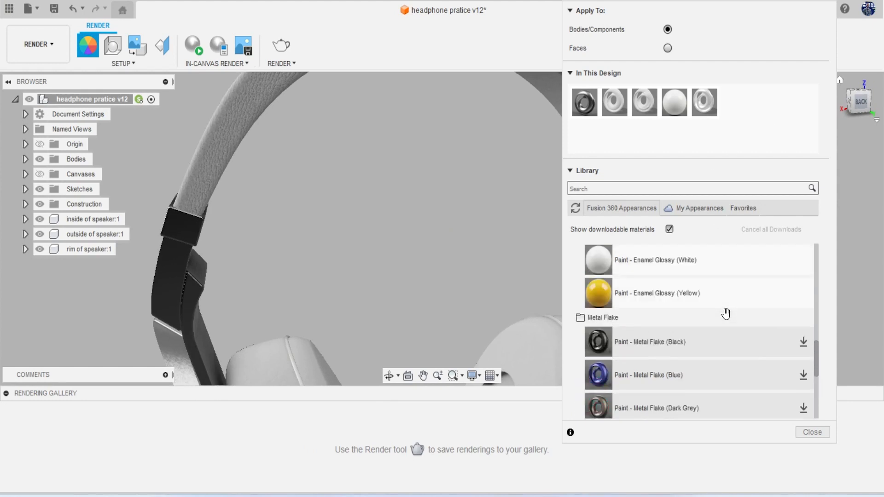
pyautogui.scroll(-8, 725, 314)
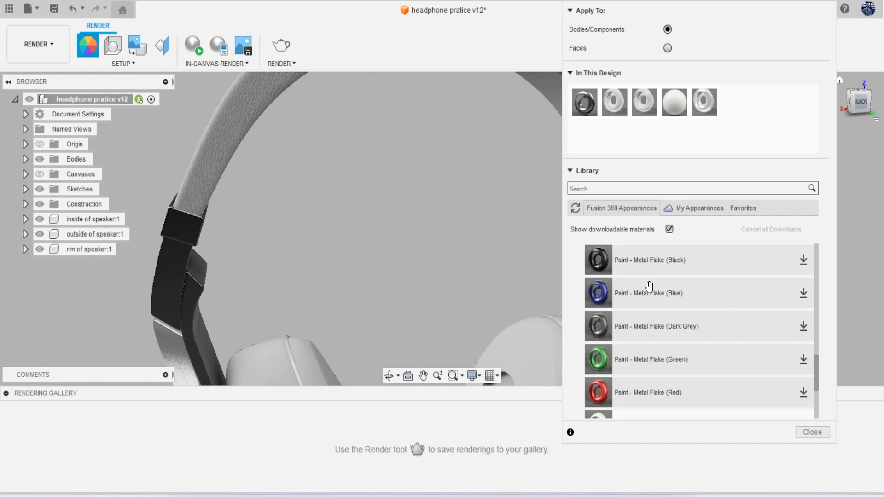
pyautogui.scroll(-5, 352, 256)
pyautogui.moveTo(353, 255); pyautogui.dragTo(340, 219, button='middle')
pyautogui.moveTo(442, 228)
pyautogui.keyDown('shift'); pyautogui.mouseDown(button='middle')
pyautogui.moveTo(359, 233)
pyautogui.moveTo(369, 239)
pyautogui.mouseUp(button='middle'); pyautogui.keyUp('shift')
pyautogui.scroll(6, 232, 197)
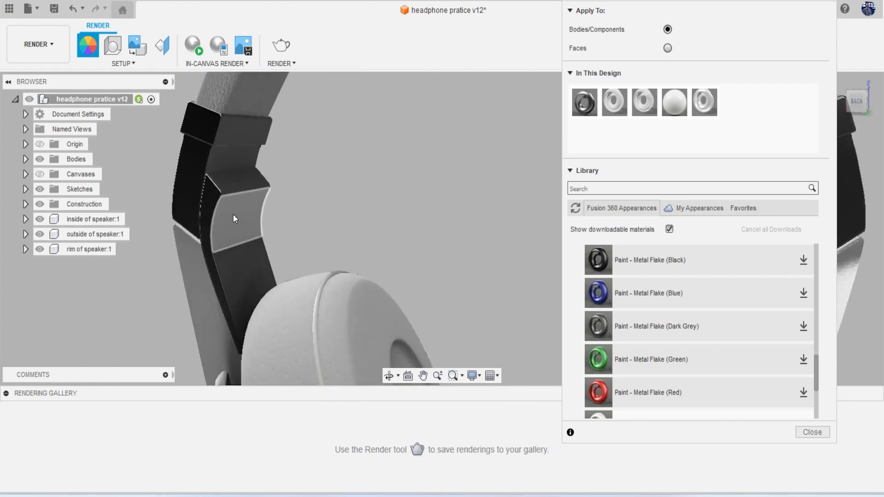
pyautogui.keyDown('shift'); pyautogui.moveTo(275, 190); pyautogui.dragTo(266, 175, button='middle'); pyautogui.keyUp('shift')
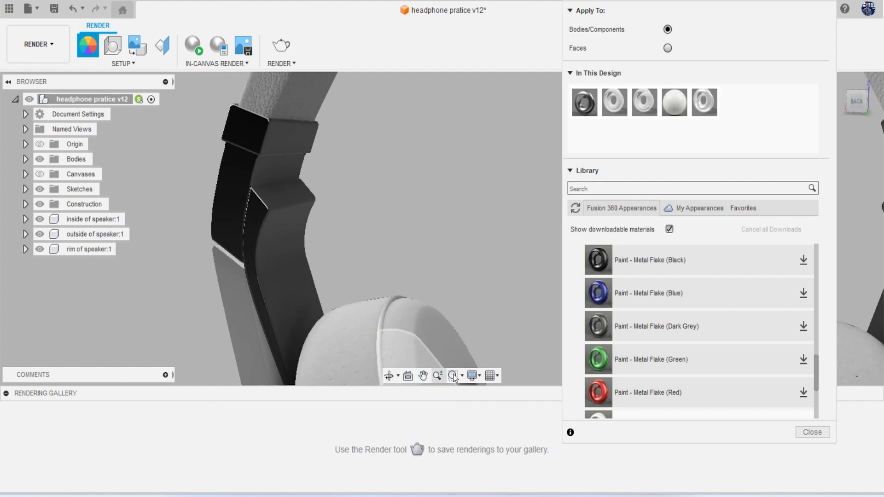
pyautogui.scroll(-3, 700, 307)
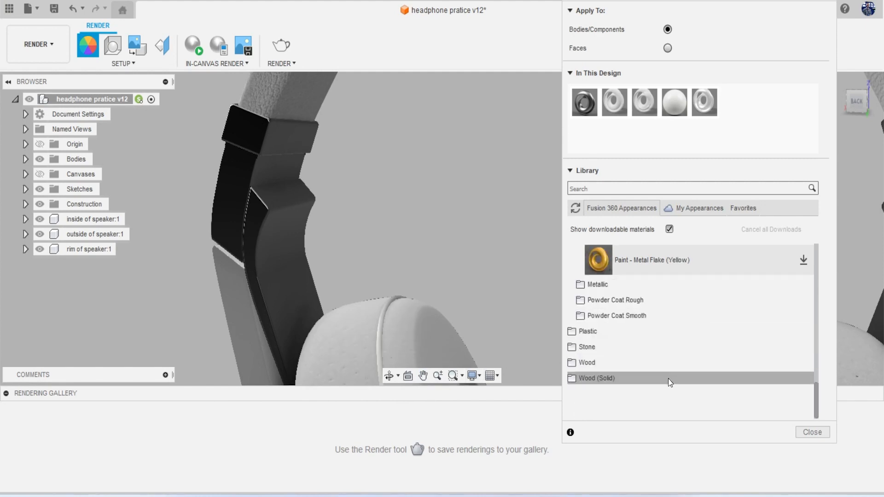
pyautogui.scroll(2, 664, 375)
pyautogui.scroll(-2, 664, 374)
pyautogui.scroll(2, 657, 366)
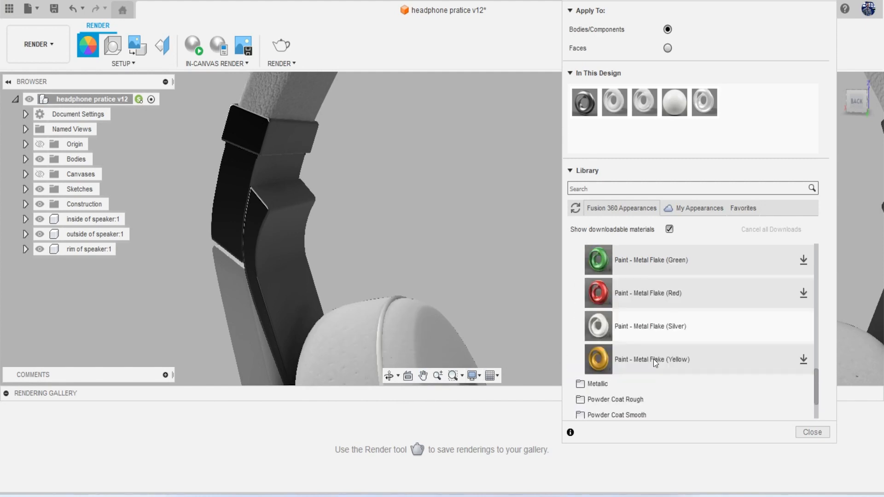
pyautogui.scroll(3, 654, 361)
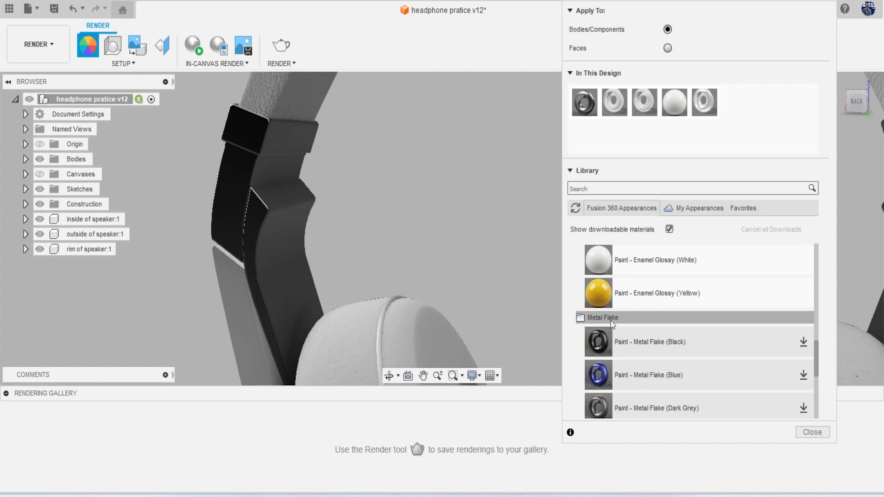
pyautogui.scroll(5, 610, 320)
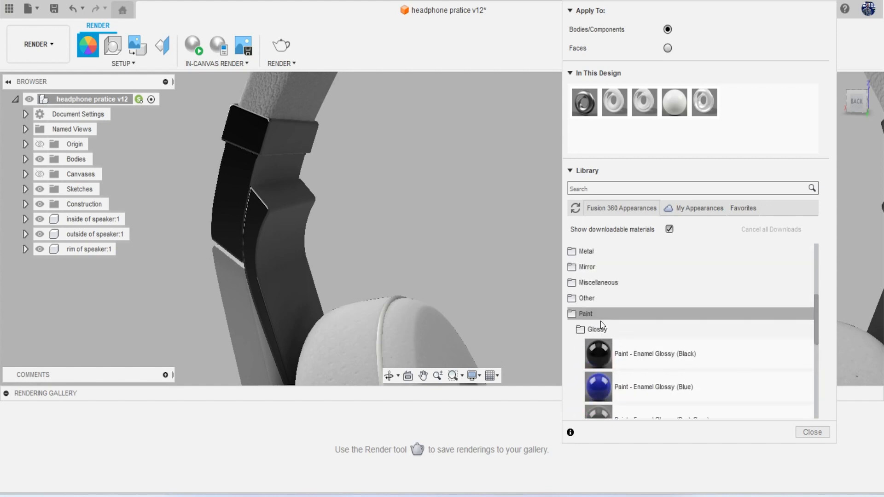
# Find the rubber appearances among the library's Other materials and download Rubber - Weathered
pyautogui.click(600, 321)
pyautogui.click(604, 330)
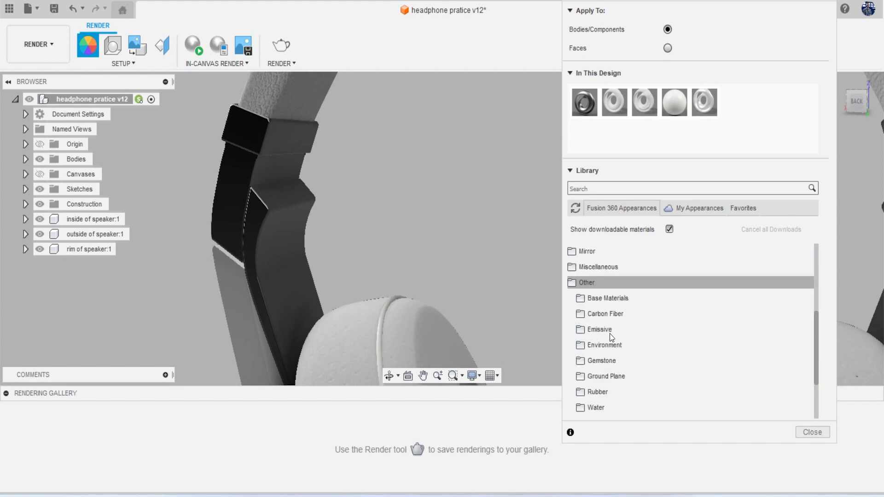
pyautogui.scroll(-3, 612, 336)
pyautogui.click(628, 346)
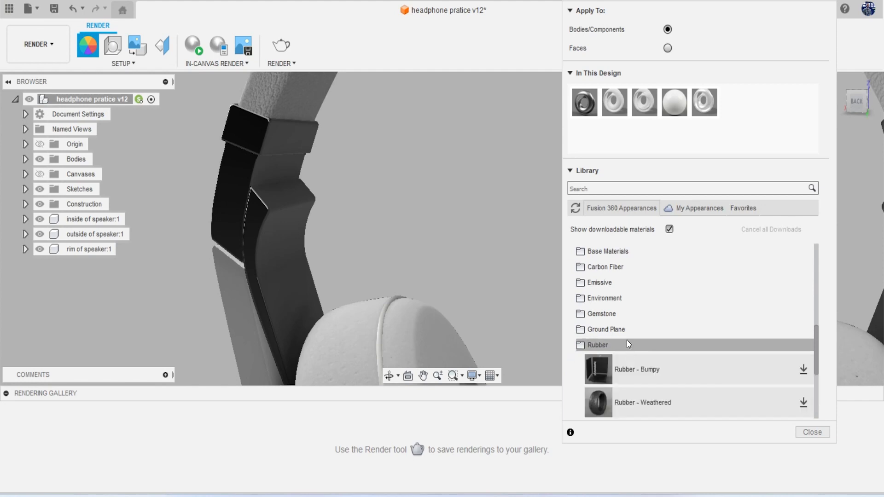
pyautogui.scroll(-3, 628, 344)
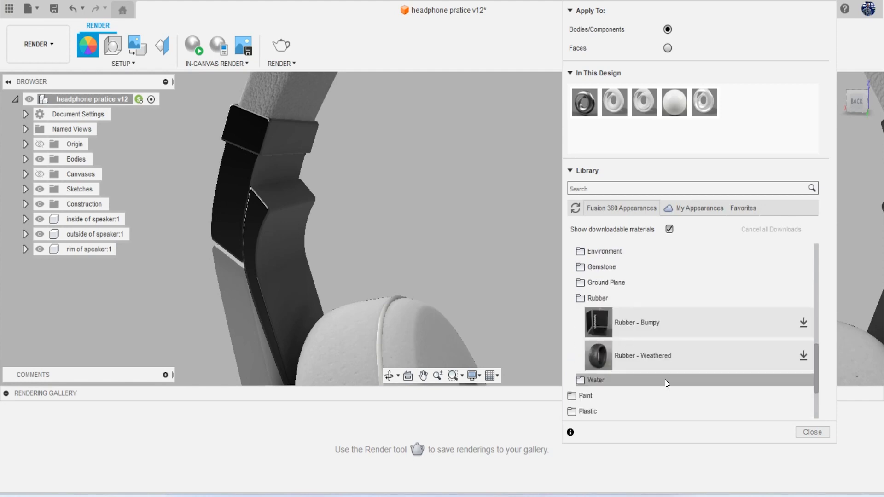
pyautogui.click(803, 357)
# Add Rubber - Weathered to the design's appearances and set its colour to a light grey of RGB 221, 221, 221
pyautogui.moveTo(644, 355); pyautogui.dragTo(740, 108)
pyautogui.doubleClick(740, 109)
pyautogui.moveTo(540, 113); pyautogui.dragTo(560, 71)
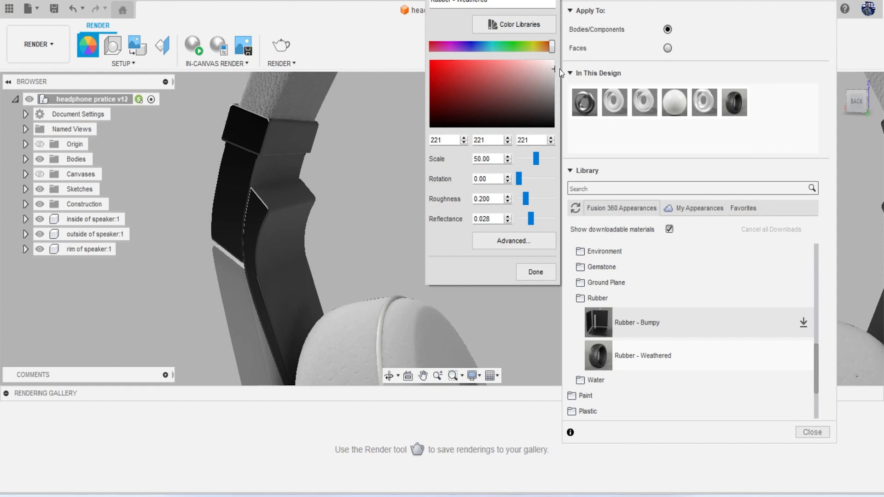
pyautogui.click(530, 267)
# Apply the light Rubber - Weathered appearance to the headband and check its surface up close
pyautogui.scroll(-4, 483, 192)
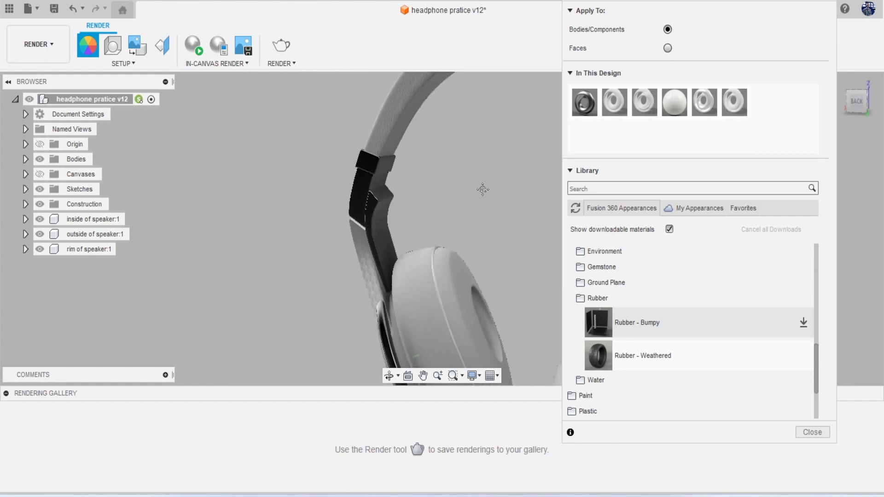
pyautogui.moveTo(483, 189); pyautogui.dragTo(414, 267, button='middle')
pyautogui.scroll(4, 462, 244)
pyautogui.moveTo(735, 105); pyautogui.dragTo(451, 167)
pyautogui.scroll(-4, 393, 236)
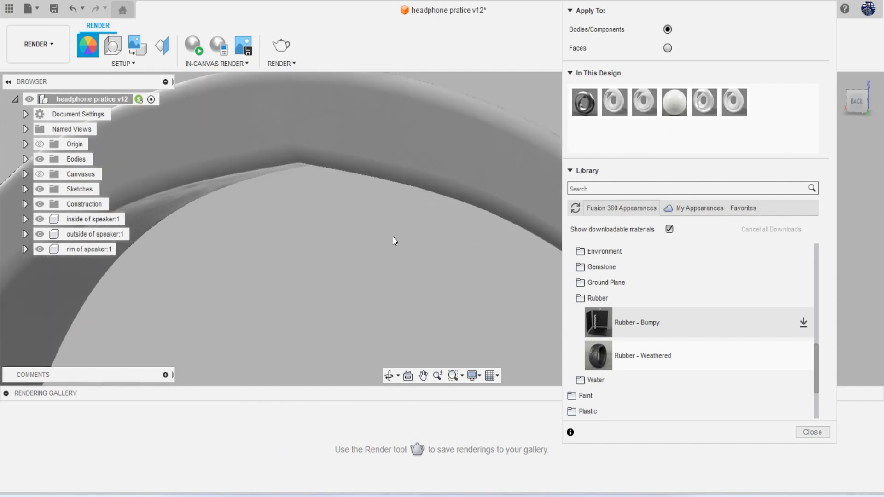
pyautogui.moveTo(852, 115)
pyautogui.mouseDown()
pyautogui.moveTo(859, 109)
pyautogui.moveTo(859, 119)
pyautogui.mouseUp()
pyautogui.moveTo(441, 297); pyautogui.dragTo(389, 262, button='middle')
pyautogui.scroll(-2, 388, 262)
pyautogui.scroll(5, 388, 266)
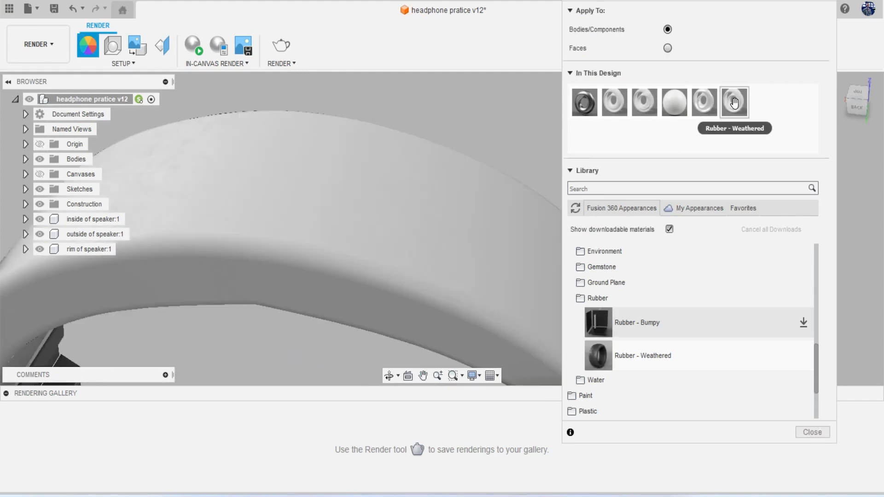
# Adjust the settings of the Paint - Metal Flake (Silver) appearance already used in the design
pyautogui.doubleClick(705, 101)
pyautogui.moveTo(553, 163); pyautogui.dragTo(526, 181)
pyautogui.click(543, 272)
pyautogui.scroll(-5, 460, 238)
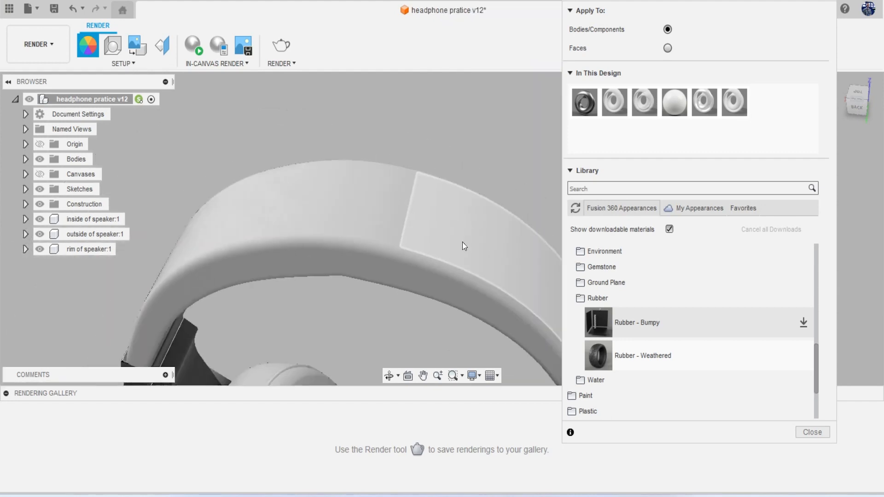
# Apply Paint - Metal Flake (Silver) to the inner hinge pieces between headband and arms on both sides
pyautogui.moveTo(845, 107)
pyautogui.mouseDown()
pyautogui.moveTo(870, 93)
pyautogui.moveTo(860, 74)
pyautogui.moveTo(861, 87)
pyautogui.mouseUp()
pyautogui.moveTo(395, 193)
pyautogui.keyDown('shift'); pyautogui.mouseDown(button='middle')
pyautogui.moveTo(383, 241)
pyautogui.moveTo(393, 232)
pyautogui.moveTo(330, 191)
pyautogui.moveTo(435, 162)
pyautogui.moveTo(388, 138)
pyautogui.mouseUp(button='middle'); pyautogui.keyUp('shift')
pyautogui.scroll(-2, 395, 253)
pyautogui.moveTo(848, 109)
pyautogui.mouseDown()
pyautogui.moveTo(822, 90)
pyautogui.moveTo(834, 100)
pyautogui.mouseUp()
pyautogui.moveTo(706, 111); pyautogui.dragTo(459, 134)
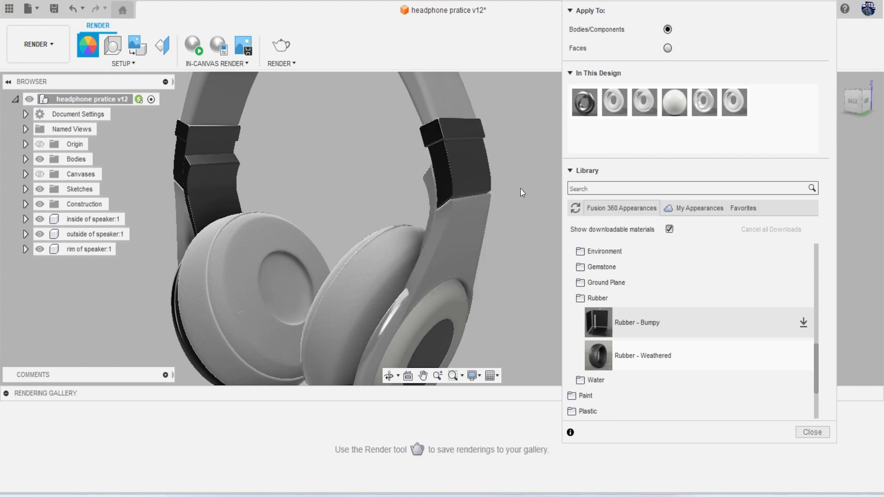
pyautogui.moveTo(712, 105); pyautogui.dragTo(235, 165)
# Apply Paint - Metal Flake (Silver) to the black outer hinge piece and the headband collar above it on one side
pyautogui.moveTo(290, 166); pyautogui.dragTo(407, 178, button='middle')
pyautogui.scroll(2, 408, 178)
pyautogui.moveTo(441, 229)
pyautogui.keyDown('shift'); pyautogui.mouseDown(button='middle')
pyautogui.moveTo(477, 229)
pyautogui.moveTo(465, 283)
pyautogui.mouseUp(button='middle'); pyautogui.keyUp('shift')
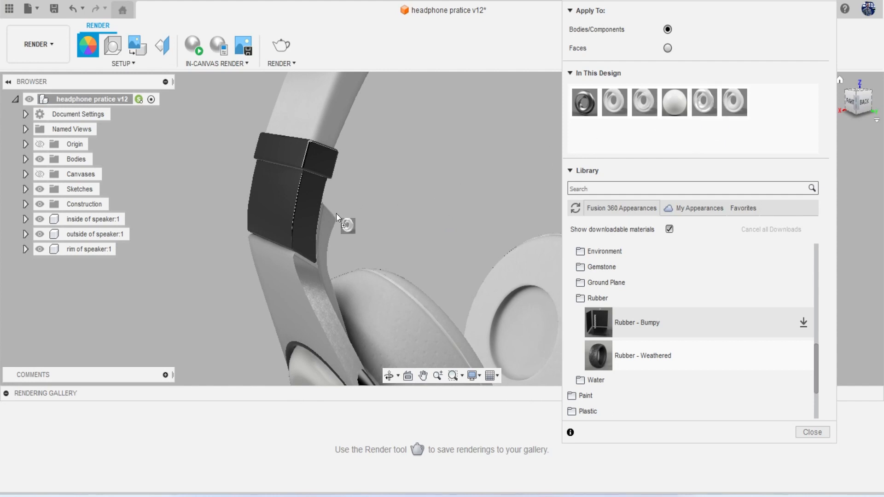
pyautogui.keyDown('shift'); pyautogui.moveTo(308, 212); pyautogui.dragTo(473, 211, button='middle'); pyautogui.keyUp('shift')
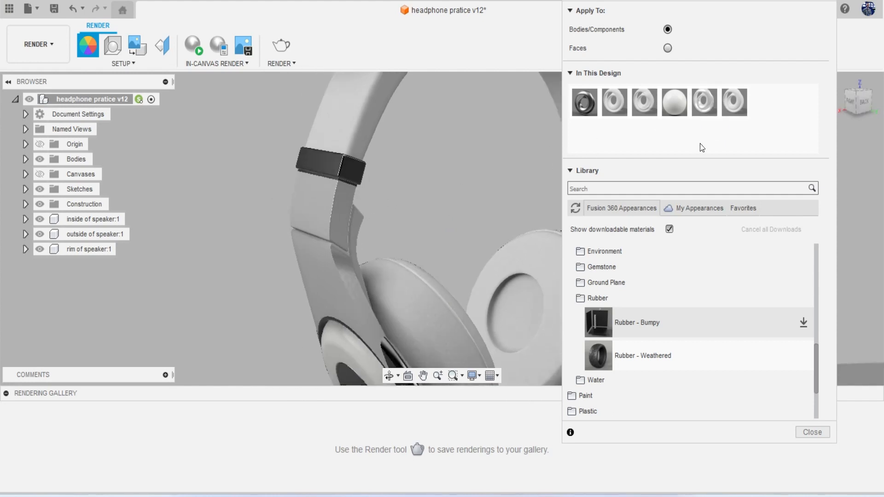
pyautogui.moveTo(708, 105); pyautogui.dragTo(351, 167)
# Give the opposite side's black headband collar and outer hinge piece the Paint - Metal Flake (Silver) appearance
pyautogui.scroll(-4, 446, 195)
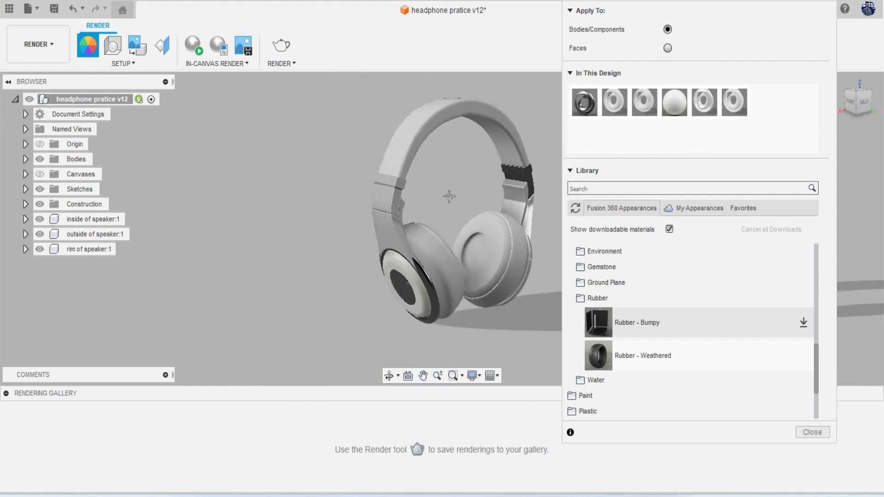
pyautogui.scroll(5, 449, 196)
pyautogui.moveTo(705, 102); pyautogui.dragTo(380, 173)
pyautogui.moveTo(704, 104); pyautogui.dragTo(382, 192)
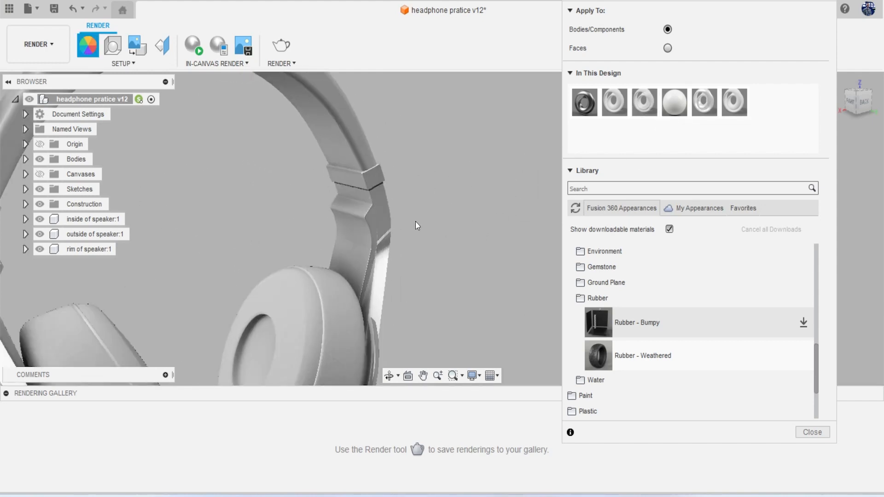
pyautogui.scroll(-5, 416, 223)
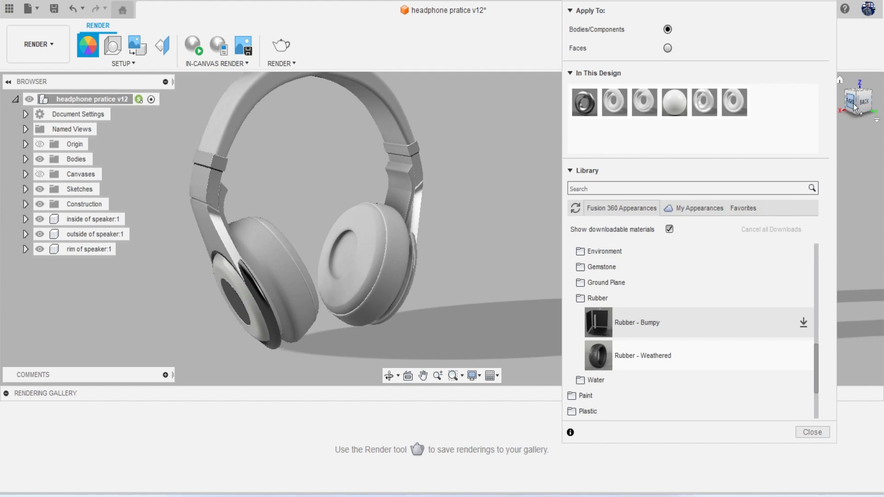
# Examine the ear cup's dark centre disc and look through the library's Rubber, Other and Metal categories for a suitable material
pyautogui.moveTo(853, 105)
pyautogui.mouseDown()
pyautogui.moveTo(876, 102)
pyautogui.moveTo(869, 113)
pyautogui.moveTo(835, 103)
pyautogui.mouseUp()
pyautogui.moveTo(486, 267); pyautogui.dragTo(432, 266, button='middle')
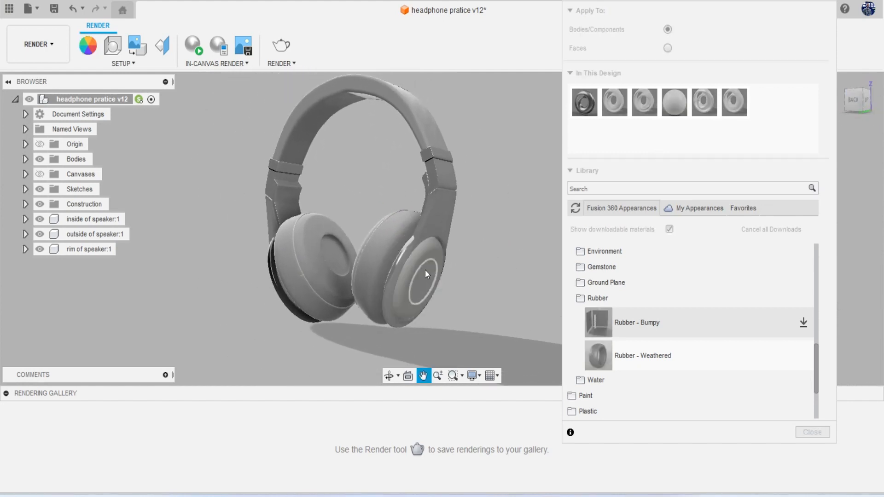
pyautogui.scroll(-2, 647, 323)
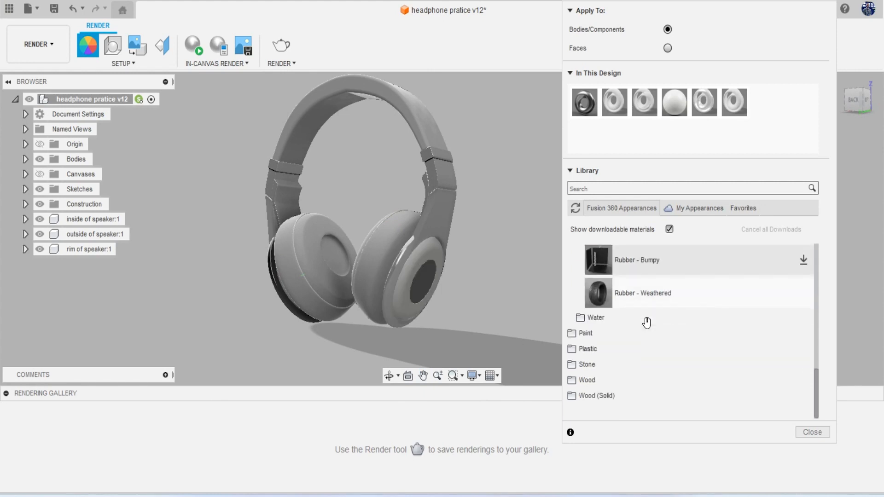
pyautogui.scroll(2, 657, 348)
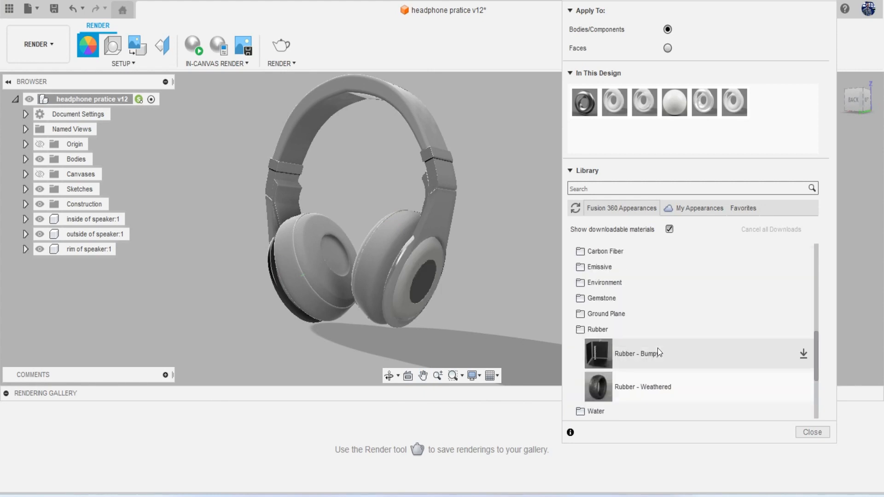
pyautogui.click(638, 330)
pyautogui.scroll(2, 649, 367)
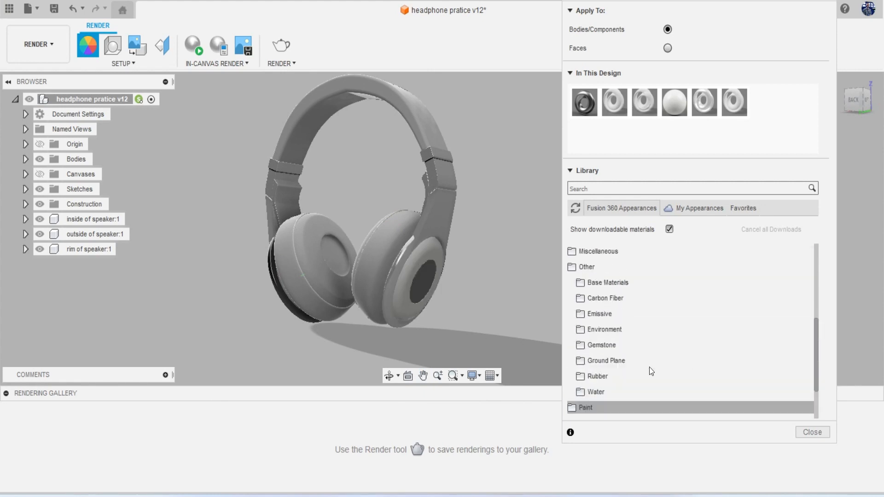
pyautogui.click(620, 312)
pyautogui.click(615, 312)
pyautogui.click(615, 312)
pyautogui.click(605, 283)
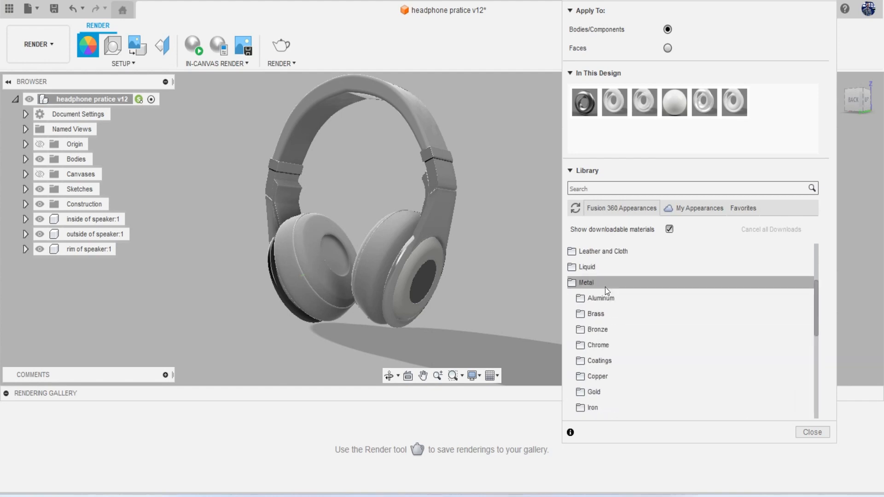
pyautogui.click(605, 286)
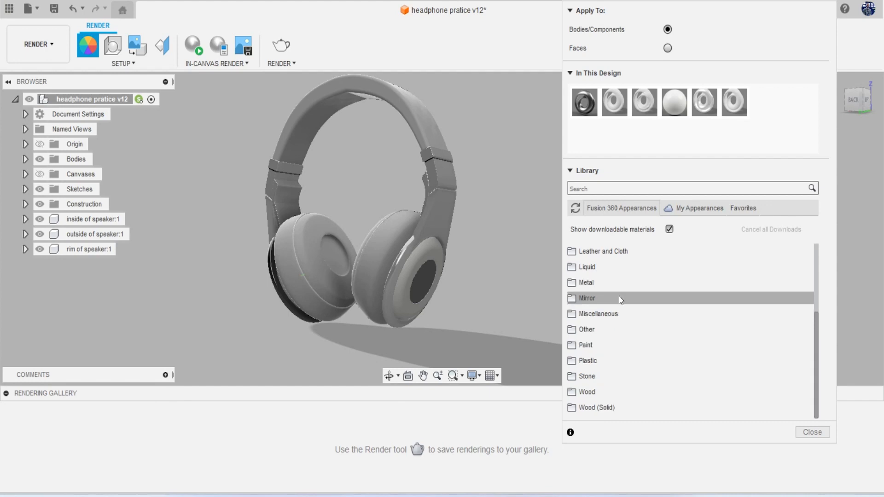
# Apply Paint - Metallic (Red) from the library's metallic paints to the round centre discs of both ear cups
pyautogui.click(634, 346)
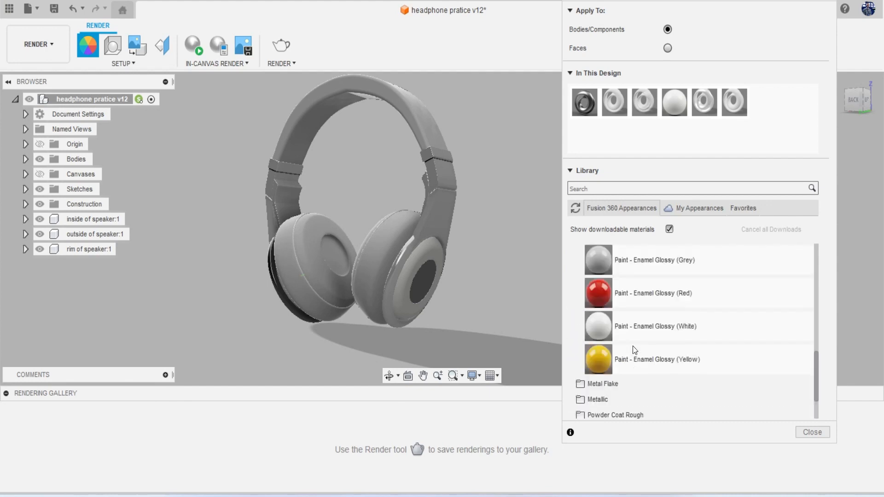
pyautogui.scroll(-2, 633, 349)
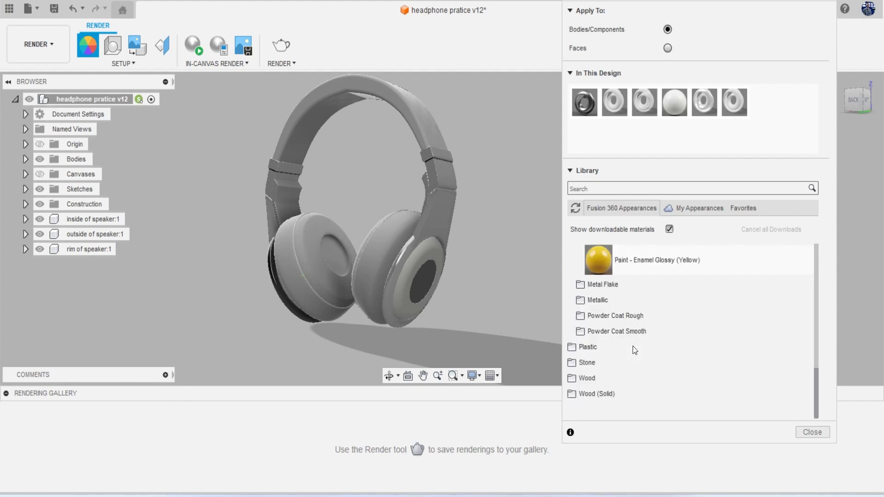
pyautogui.click(688, 298)
pyautogui.scroll(-3, 688, 298)
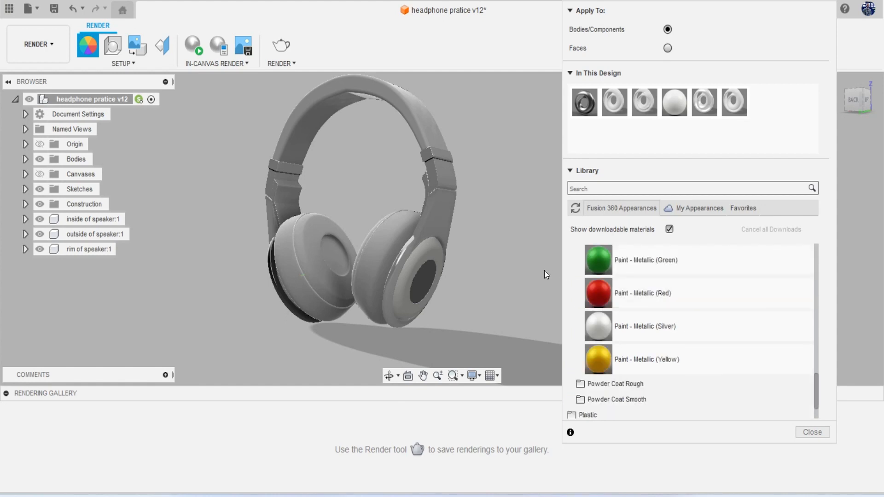
pyautogui.moveTo(648, 294); pyautogui.dragTo(513, 297)
pyautogui.moveTo(430, 284); pyautogui.dragTo(431, 286)
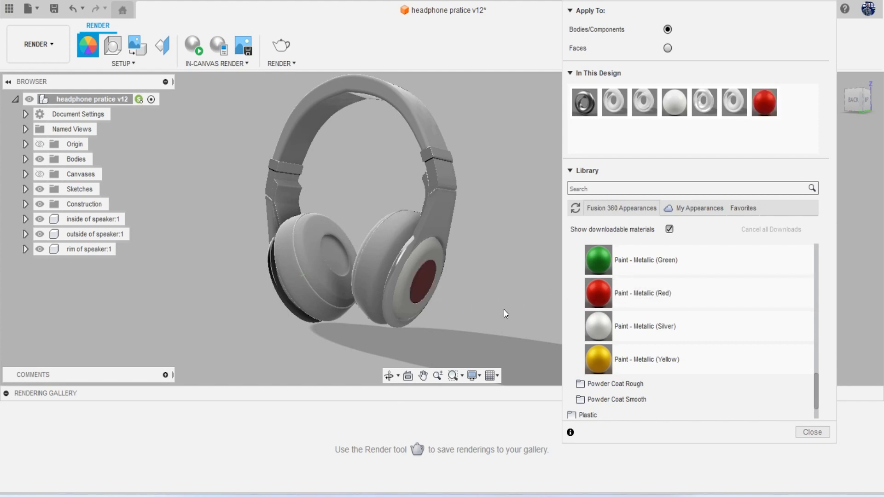
pyautogui.moveTo(863, 99)
pyautogui.mouseDown()
pyautogui.moveTo(843, 80)
pyautogui.moveTo(862, 99)
pyautogui.mouseUp()
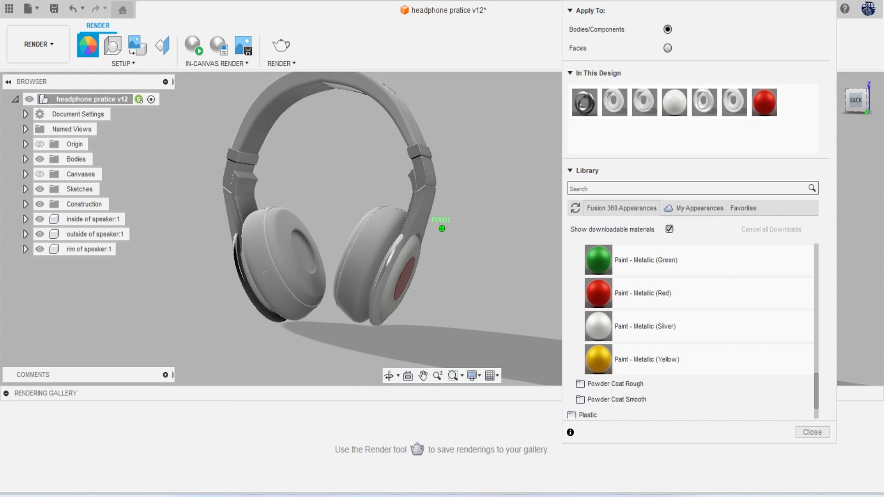
pyautogui.moveTo(295, 258)
pyautogui.keyDown('shift'); pyautogui.mouseDown(button='middle')
pyautogui.moveTo(364, 244)
pyautogui.moveTo(362, 254)
pyautogui.moveTo(405, 253)
pyautogui.moveTo(411, 238)
pyautogui.mouseUp(button='middle'); pyautogui.keyUp('shift')
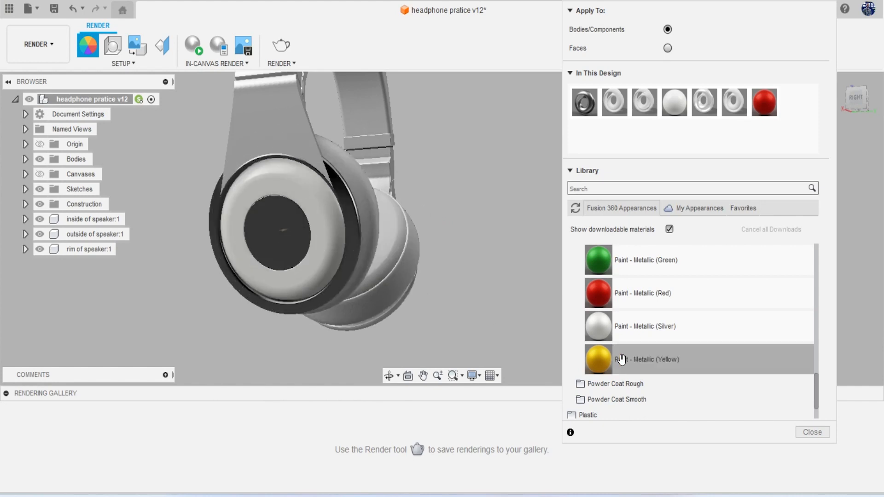
pyautogui.moveTo(645, 293); pyautogui.dragTo(301, 239)
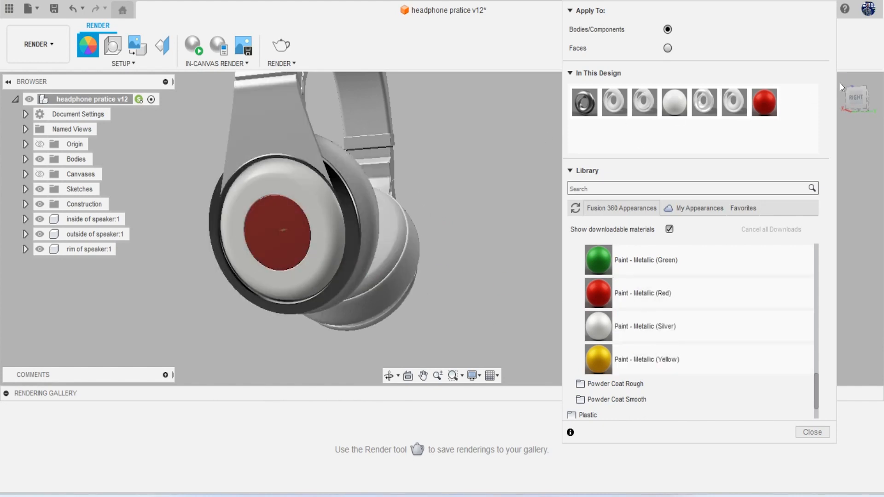
# Apply Paint - Metal Flake (Silver) to the black rim around the ear cup and add Paint - Metallic (Silver) to the design's appearances
pyautogui.moveTo(855, 99)
pyautogui.mouseDown()
pyautogui.moveTo(874, 99)
pyautogui.moveTo(840, 98)
pyautogui.moveTo(857, 100)
pyautogui.mouseUp()
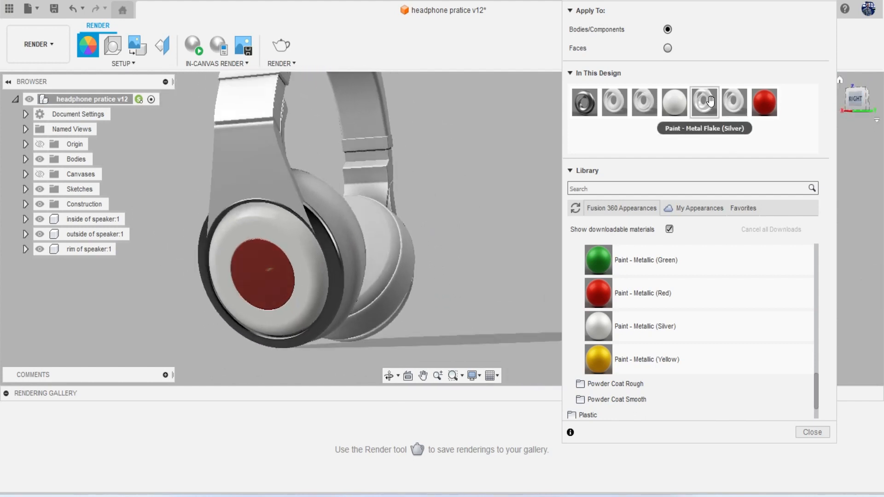
pyautogui.moveTo(710, 101); pyautogui.dragTo(331, 235)
pyautogui.moveTo(857, 99); pyautogui.dragTo(816, 101)
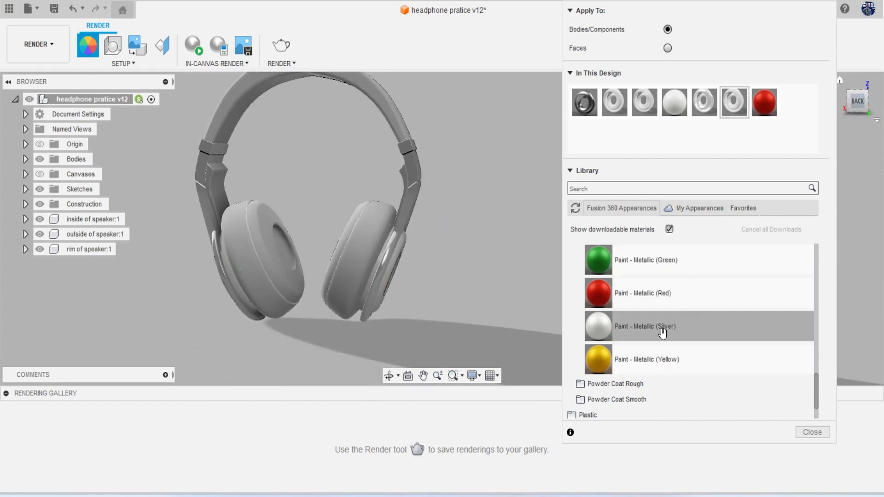
pyautogui.moveTo(669, 331)
pyautogui.mouseDown()
pyautogui.moveTo(809, 122)
pyautogui.moveTo(804, 108)
pyautogui.mouseUp()
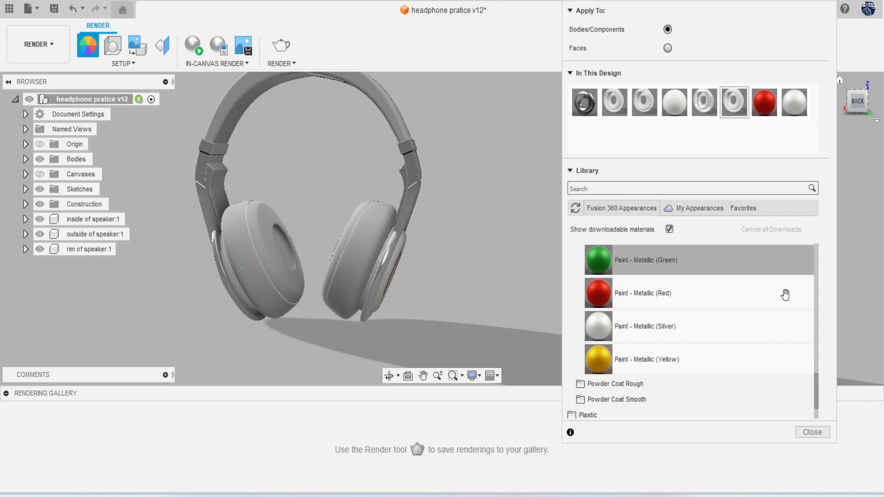
# Close the appearance settings and save the design with the version description User Saved
pyautogui.click(812, 432)
pyautogui.moveTo(821, 108); pyautogui.dragTo(811, 111)
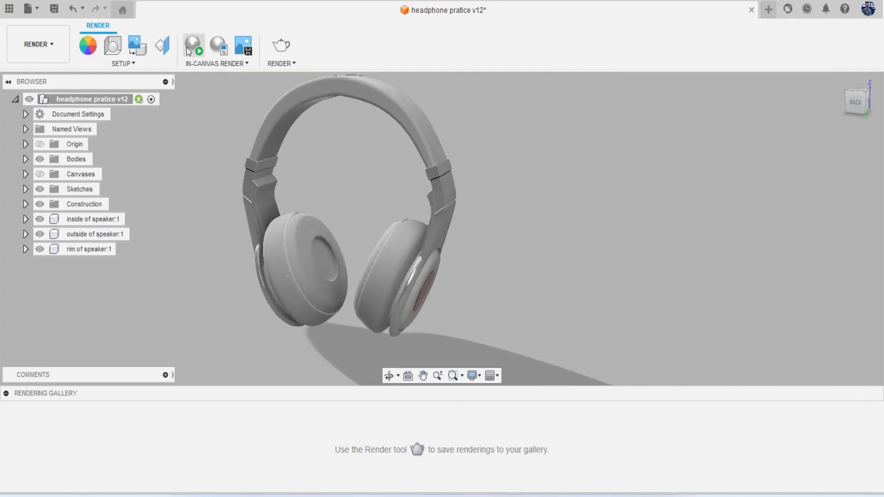
pyautogui.click(54, 8)
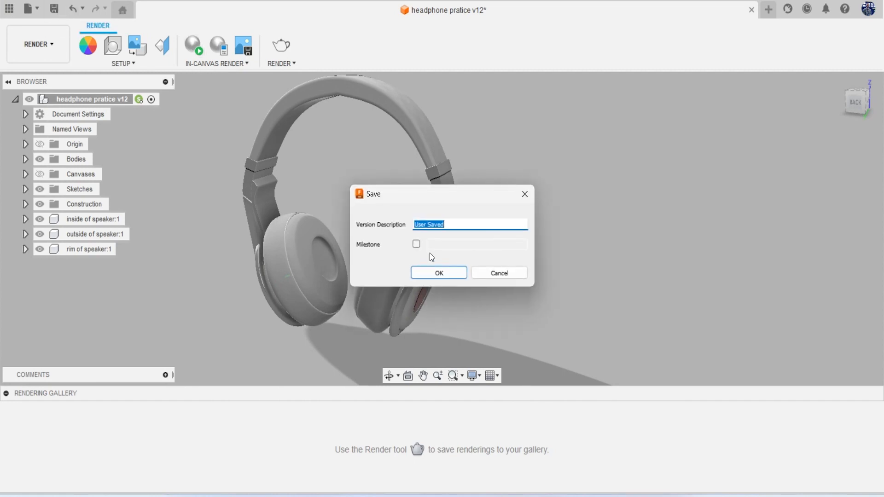
pyautogui.click(441, 270)
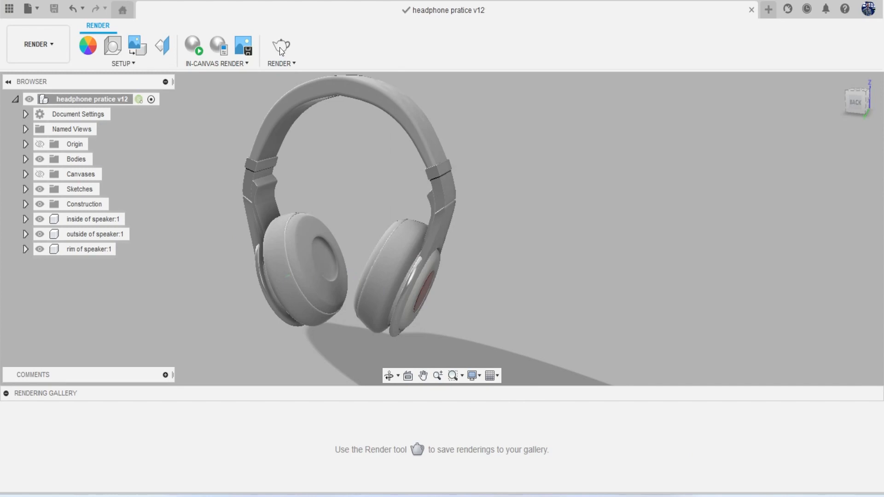
# Start an in-canvas render of the headphones and check the ear cushions and arms up close
pyautogui.click(184, 49)
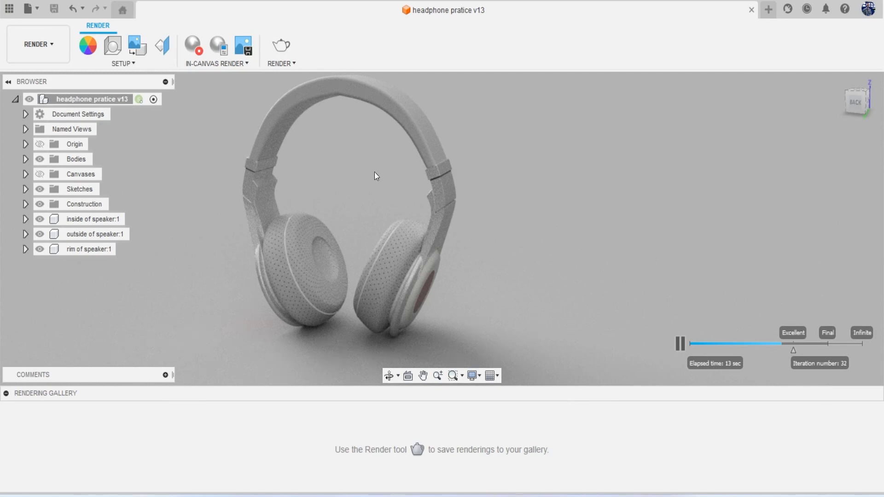
pyautogui.scroll(-1, 317, 291)
pyautogui.scroll(1, 308, 260)
pyautogui.scroll(3, 308, 260)
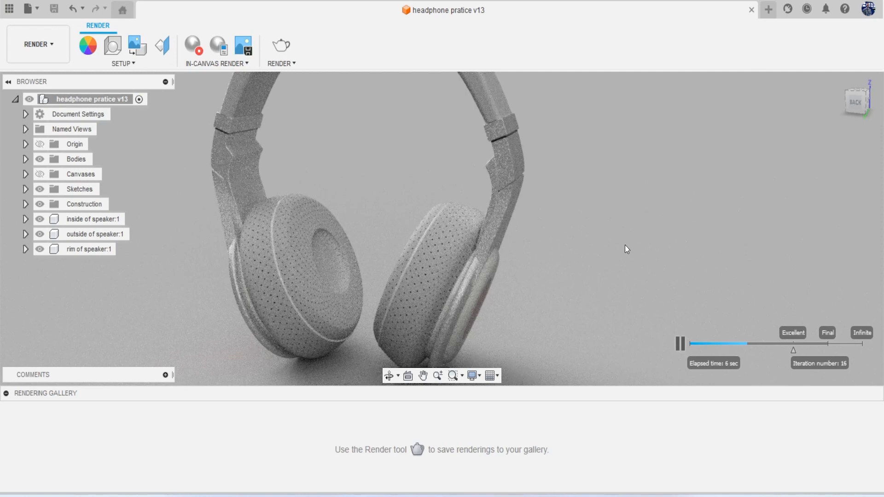
# Examine the whole pair of headphones in the in-canvas render and stop rendering
pyautogui.scroll(-2, 625, 245)
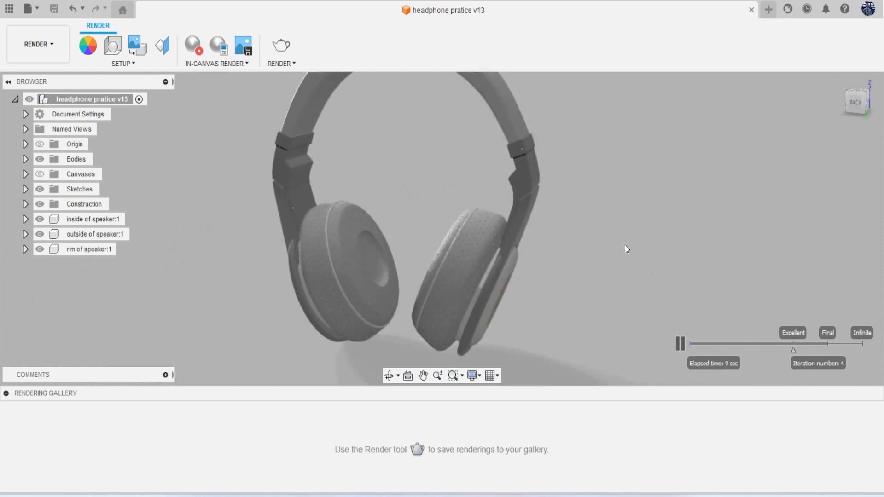
pyautogui.scroll(-1, 626, 245)
pyautogui.moveTo(625, 245); pyautogui.dragTo(610, 273, button='middle')
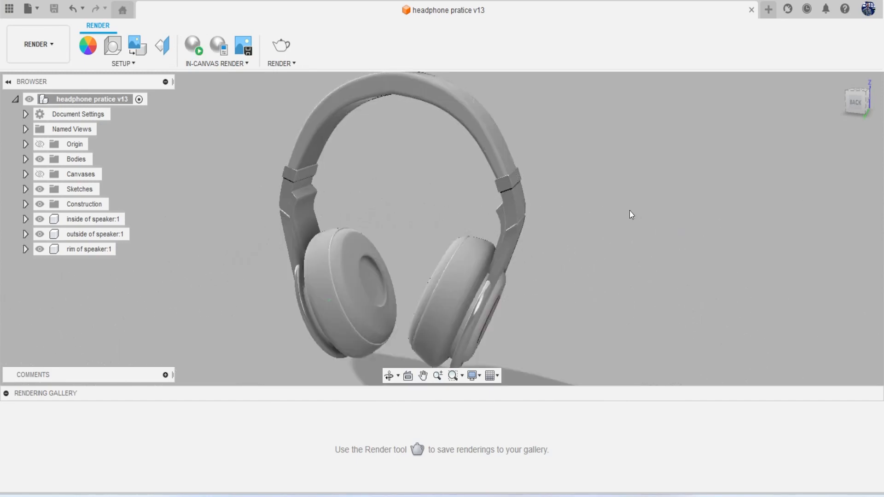
# Reduce the texture scale of the Leather - Perforated (White) appearance on the ear cushions and close the appearance settings
pyautogui.press('a')
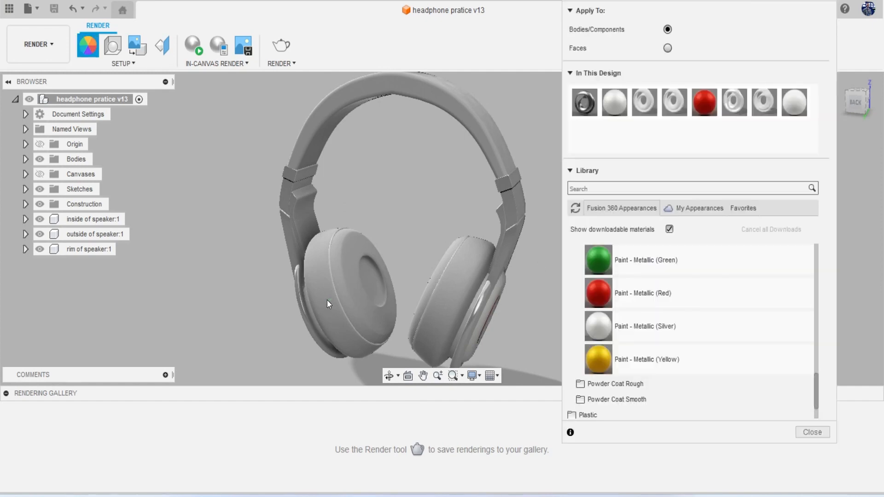
pyautogui.scroll(8, 331, 279)
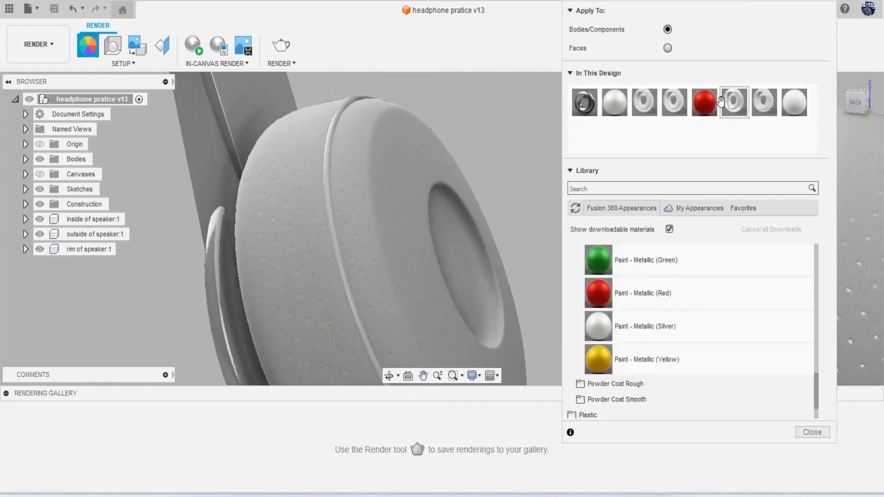
pyautogui.doubleClick(763, 105)
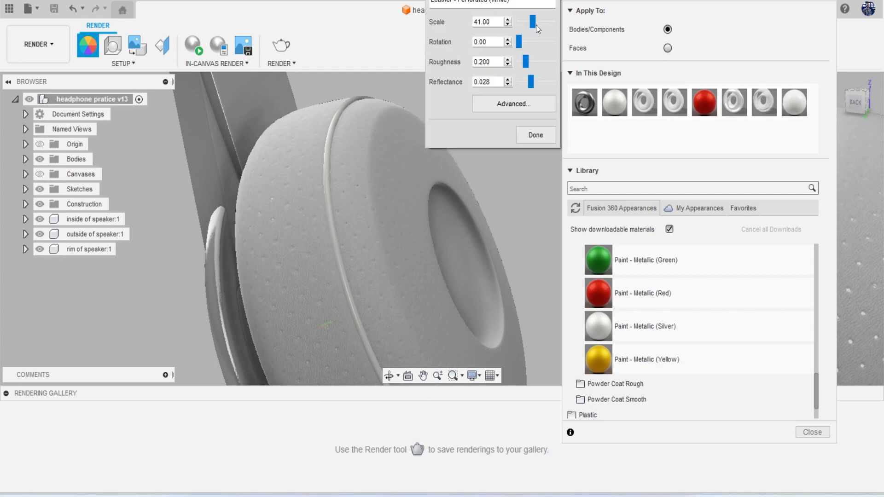
pyautogui.moveTo(533, 24); pyautogui.dragTo(531, 33)
pyautogui.click(536, 135)
pyautogui.click(803, 430)
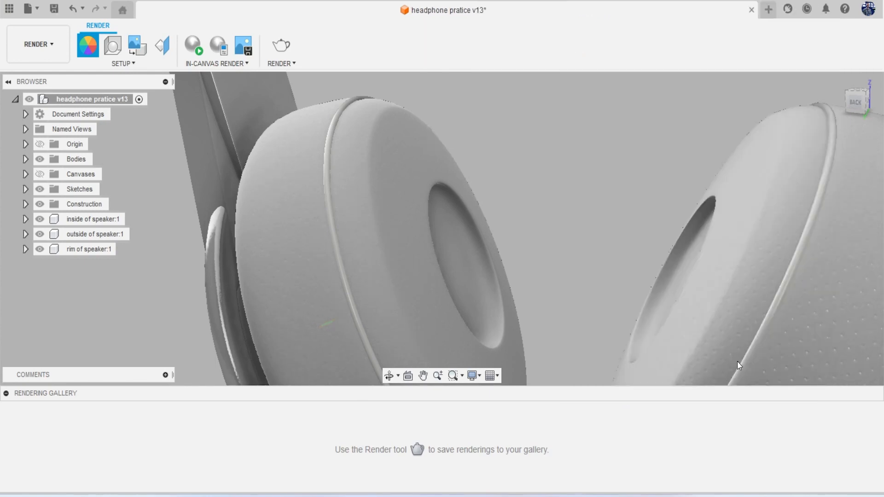
# Render in canvas to check the perforated leather on the ear cushions up close and across the whole headphones, and stop rendering
pyautogui.click(200, 53)
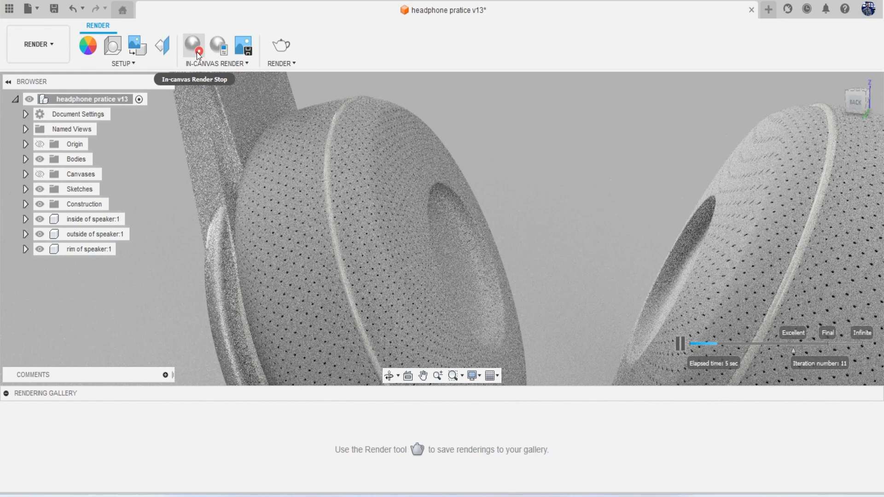
pyautogui.scroll(-3, 461, 242)
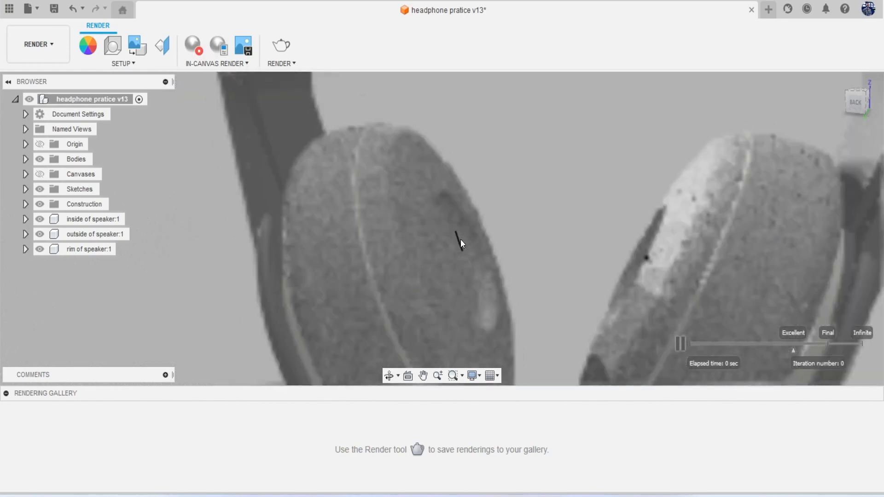
pyautogui.scroll(-5, 460, 240)
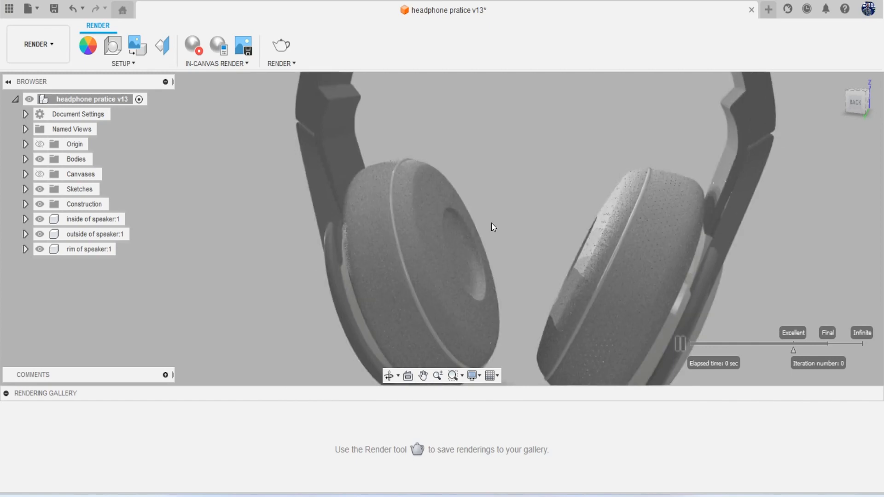
pyautogui.keyDown('shift'); pyautogui.moveTo(526, 228); pyautogui.dragTo(457, 257, button='middle'); pyautogui.keyUp('shift')
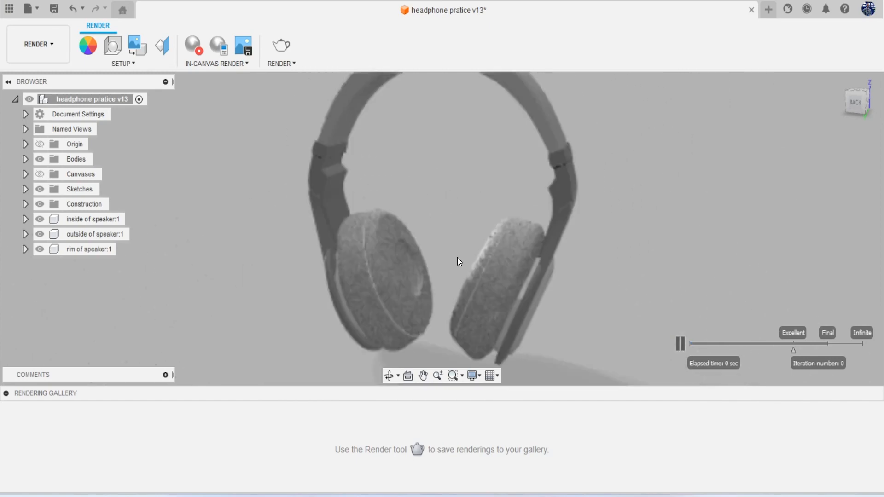
pyautogui.moveTo(645, 239)
pyautogui.keyDown('shift'); pyautogui.mouseDown(button='middle')
pyautogui.moveTo(597, 252)
pyautogui.moveTo(635, 242)
pyautogui.mouseUp(button='middle'); pyautogui.keyUp('shift')
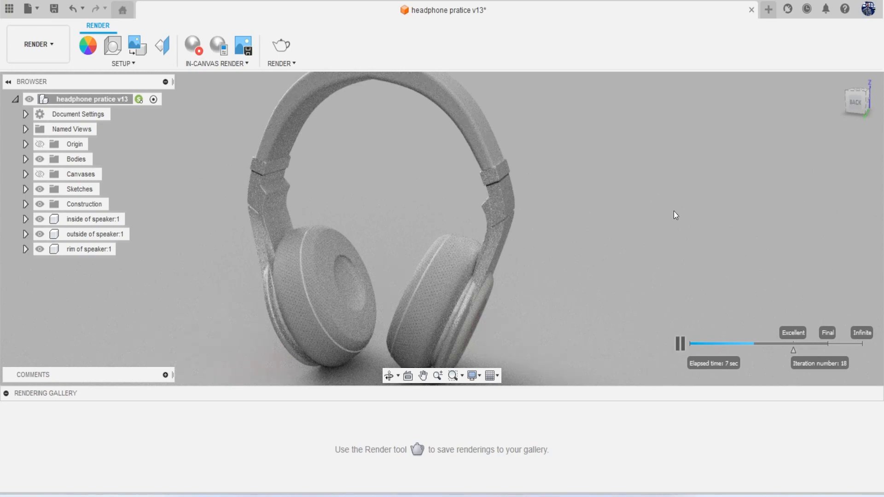
pyautogui.scroll(-1, 676, 215)
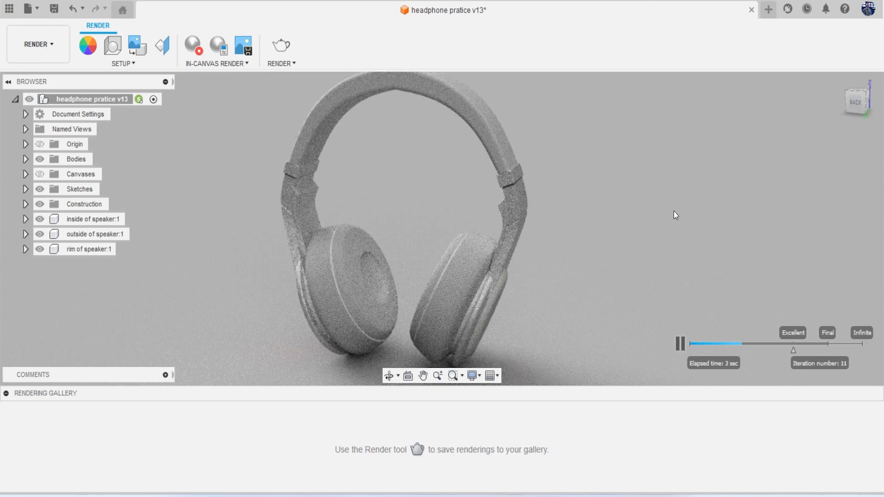
pyautogui.click(203, 53)
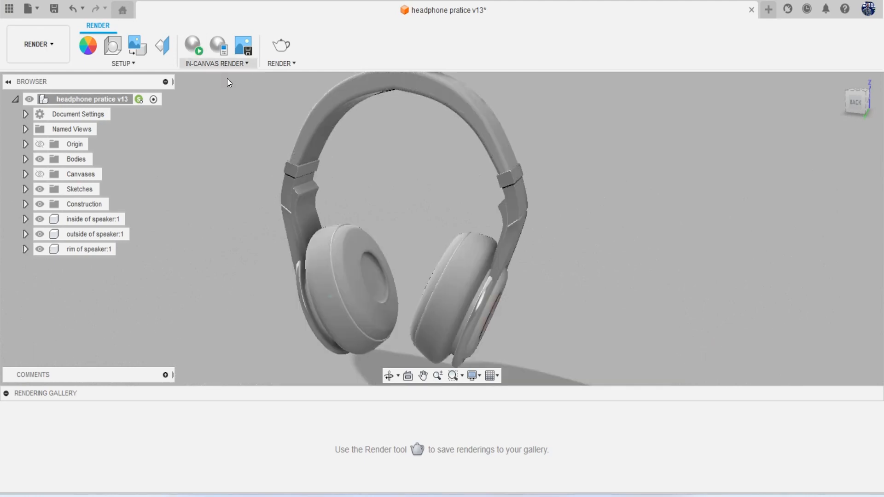
# Apply Paint - Metallic (Silver) from the library to the lower arm plate and the hinge segment above it on the near side
pyautogui.moveTo(850, 108); pyautogui.dragTo(812, 108)
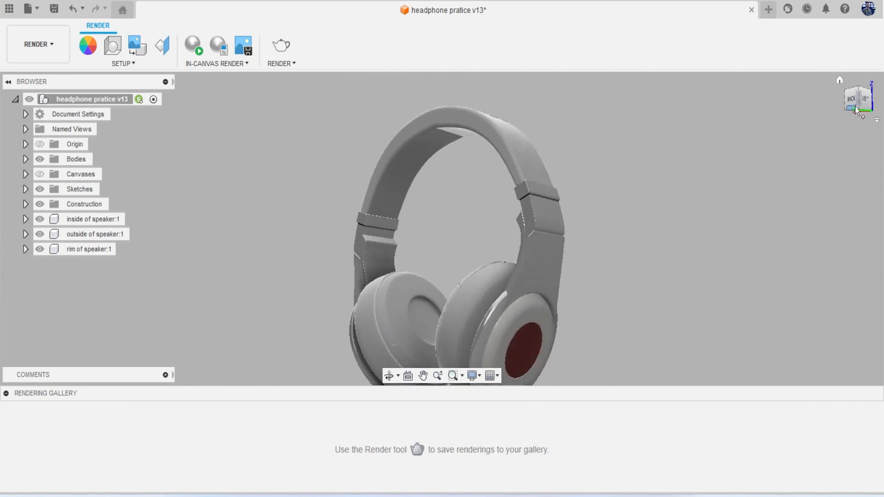
pyautogui.scroll(-1, 738, 208)
pyautogui.moveTo(739, 208); pyautogui.dragTo(678, 188, button='middle')
pyautogui.scroll(6, 440, 227)
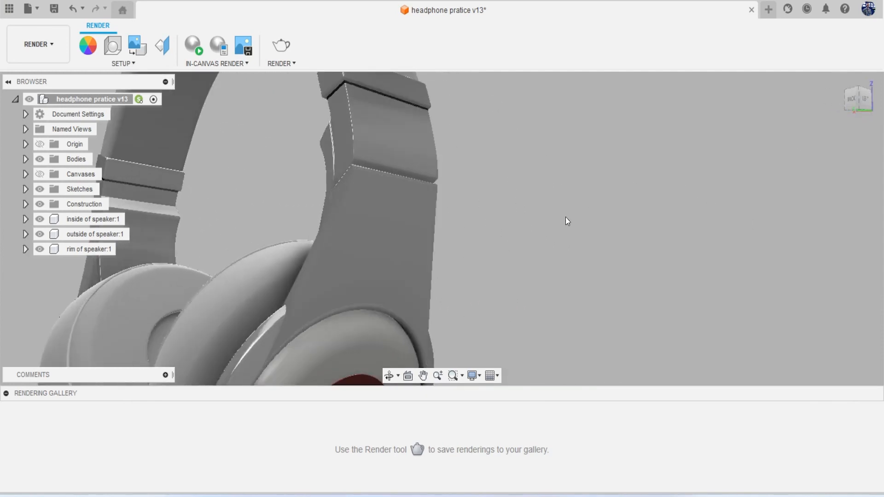
pyautogui.press('a')
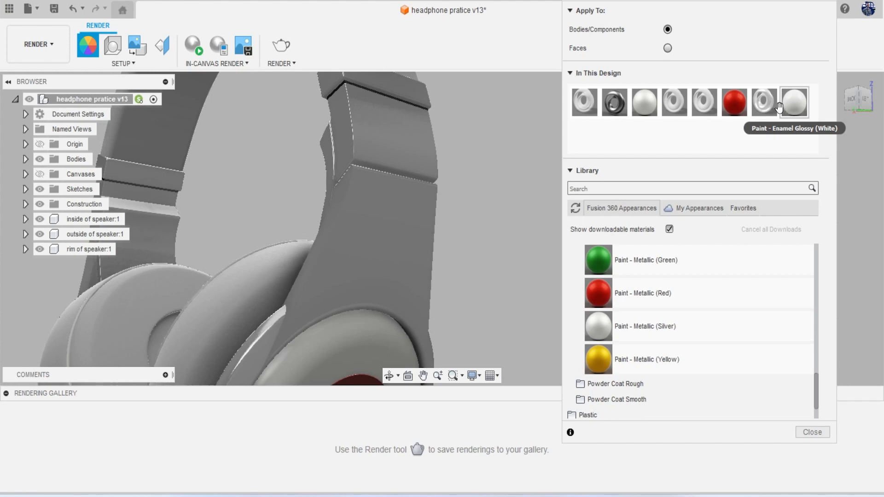
pyautogui.moveTo(681, 329); pyautogui.dragTo(423, 232)
pyautogui.moveTo(640, 335)
pyautogui.mouseDown()
pyautogui.moveTo(440, 209)
pyautogui.moveTo(408, 176)
pyautogui.mouseUp()
# Apply Paint - Metallic (Silver) to the near ear cup's rim, the headband-end collar and the inner hinge piece of the same arm
pyautogui.scroll(-3, 421, 198)
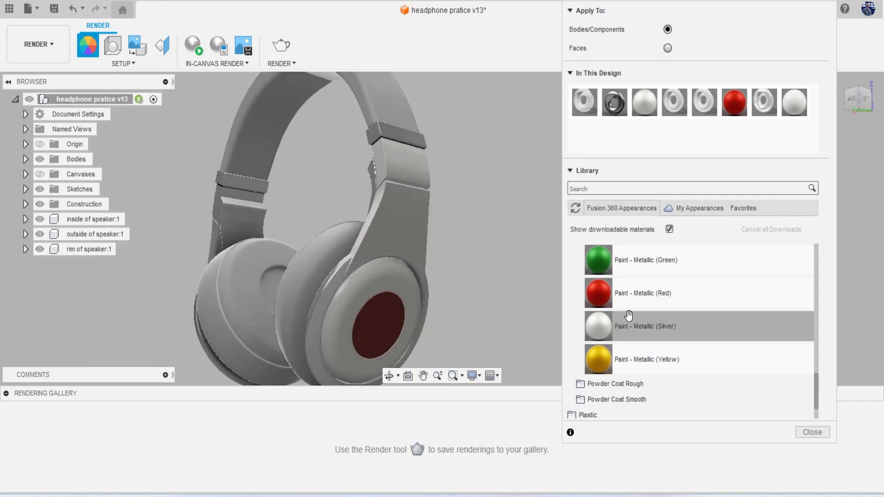
pyautogui.moveTo(651, 322); pyautogui.dragTo(333, 279)
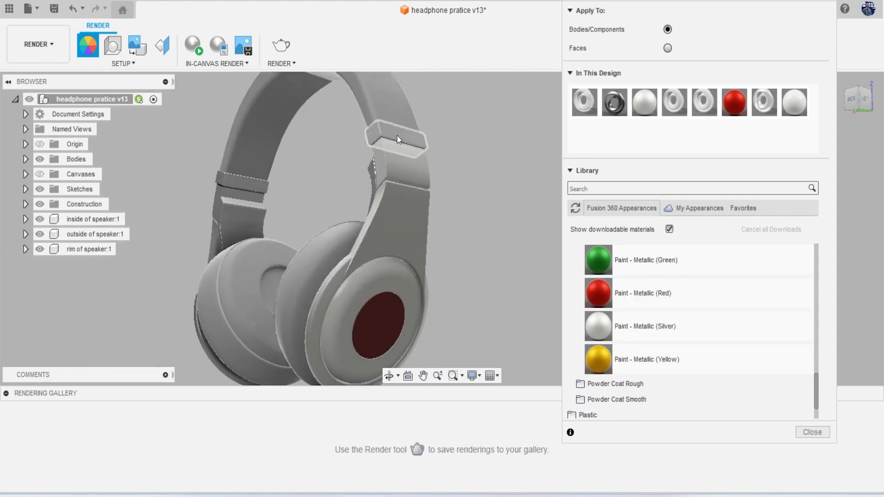
pyautogui.scroll(4, 397, 135)
pyautogui.moveTo(653, 328)
pyautogui.mouseDown()
pyautogui.moveTo(388, 135)
pyautogui.moveTo(569, 308)
pyautogui.moveTo(355, 203)
pyautogui.mouseUp()
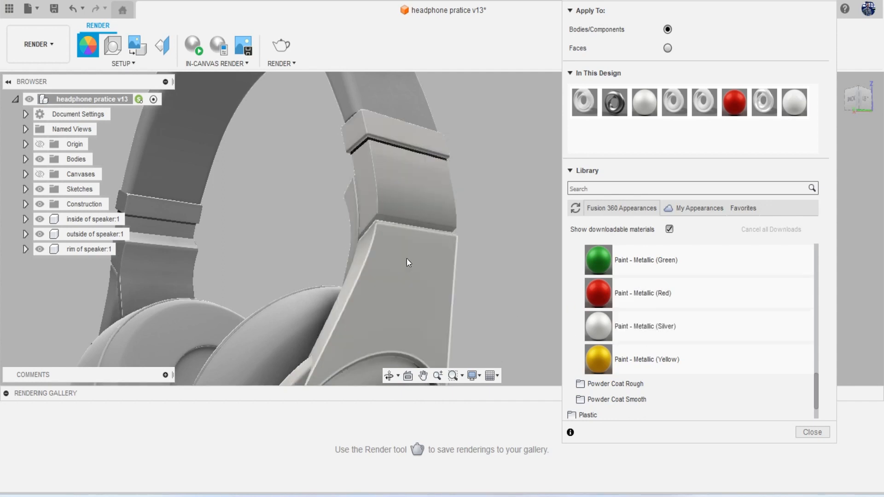
pyautogui.scroll(-5, 397, 252)
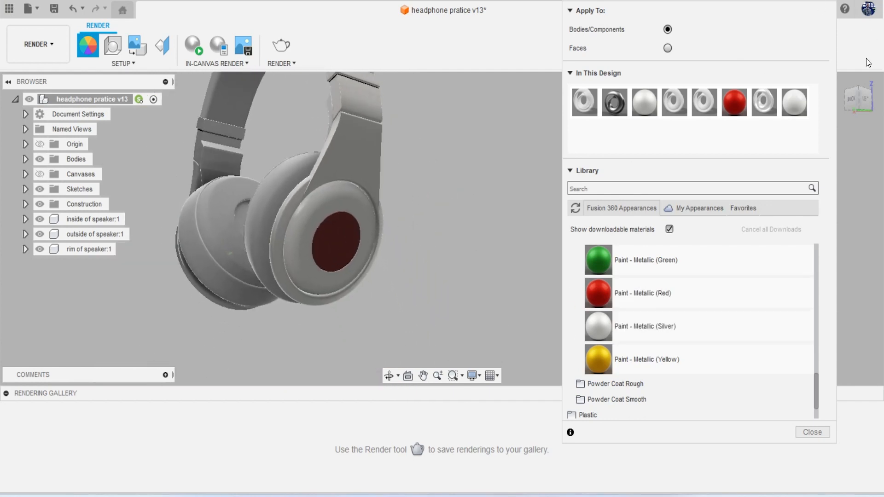
# Frame the whole headphones from the back, render them in canvas to compare both arms, and stop rendering
pyautogui.moveTo(860, 100)
pyautogui.mouseDown()
pyautogui.moveTo(879, 101)
pyautogui.moveTo(848, 104)
pyautogui.mouseUp()
pyautogui.scroll(-3, 459, 147)
pyautogui.moveTo(458, 147); pyautogui.dragTo(470, 237, button='middle')
pyautogui.moveTo(854, 108); pyautogui.dragTo(843, 99)
pyautogui.click(194, 43)
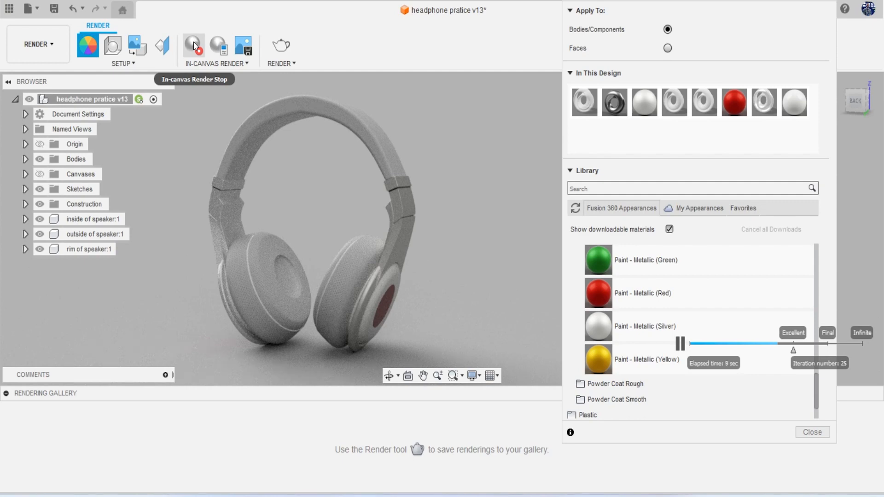
pyautogui.click(194, 42)
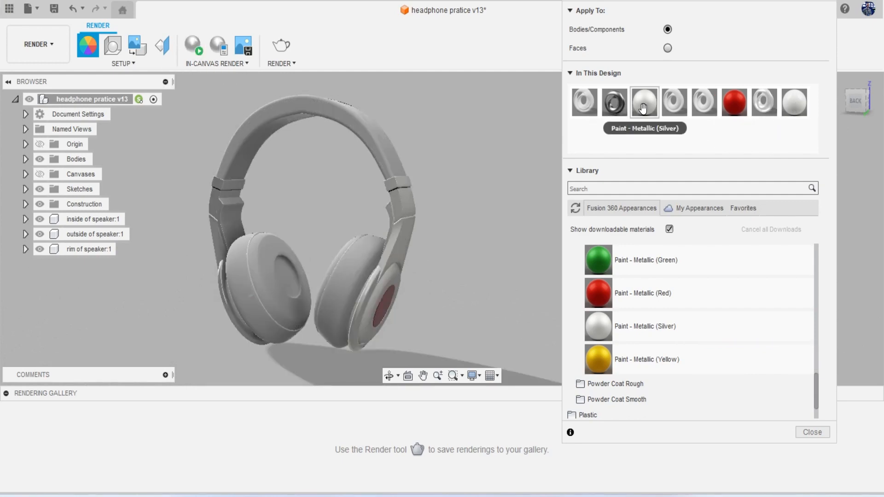
# Apply Paint - Metallic (Silver) from the design's appearances to the arm parts and ear cup rim on the opposite side
pyautogui.scroll(1, 220, 272)
pyautogui.scroll(2, 219, 269)
pyautogui.moveTo(644, 105); pyautogui.dragTo(220, 284)
pyautogui.scroll(-4, 271, 300)
pyautogui.moveTo(858, 105)
pyautogui.mouseDown()
pyautogui.moveTo(5, 105)
pyautogui.moveTo(46, 97)
pyautogui.moveTo(1, 105)
pyautogui.moveTo(881, 100)
pyautogui.moveTo(864, 102)
pyautogui.mouseUp()
pyautogui.moveTo(476, 249); pyautogui.dragTo(480, 258, button='middle')
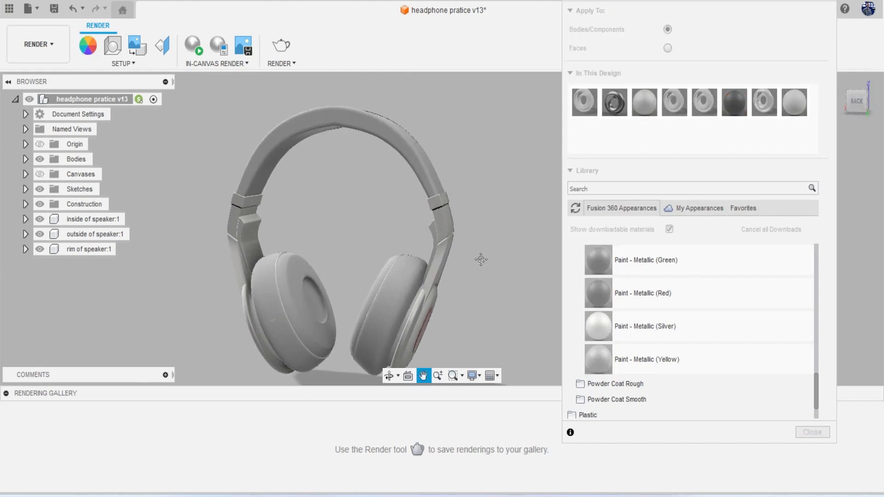
# Run an in-canvas render, examine the silver arms, red disc and ear cushions from a slightly turned view, and stop rendering
pyautogui.scroll(-1, 452, 261)
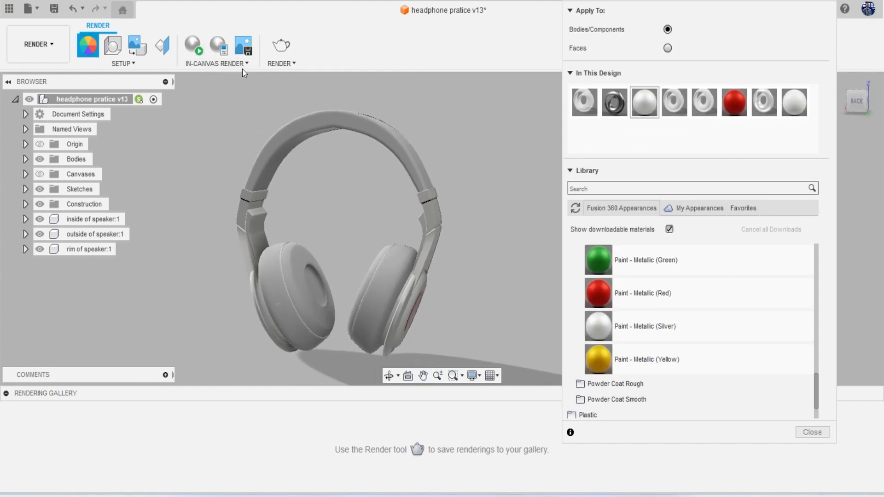
pyautogui.click(197, 47)
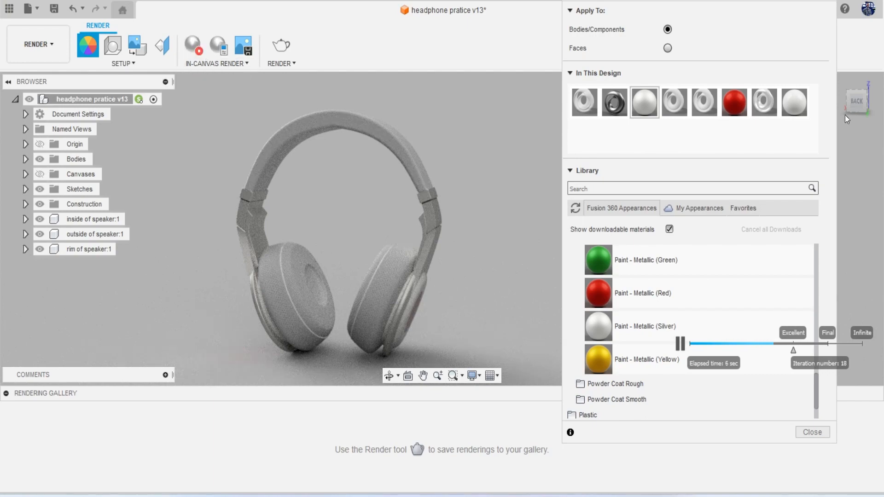
pyautogui.click(864, 105)
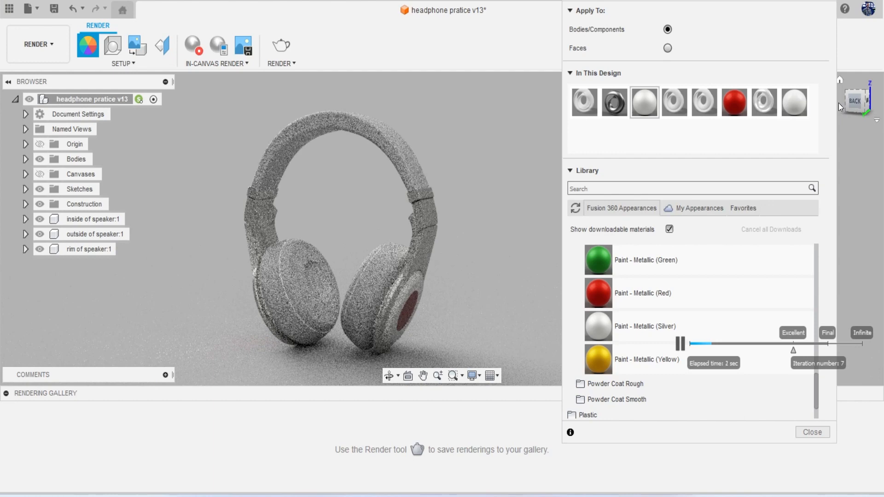
pyautogui.scroll(-1, 390, 242)
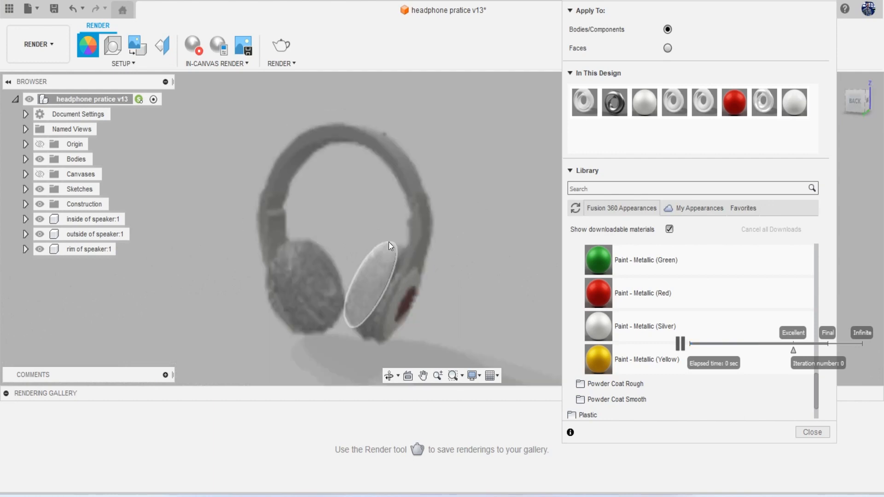
pyautogui.scroll(2, 390, 243)
pyautogui.scroll(1, 391, 242)
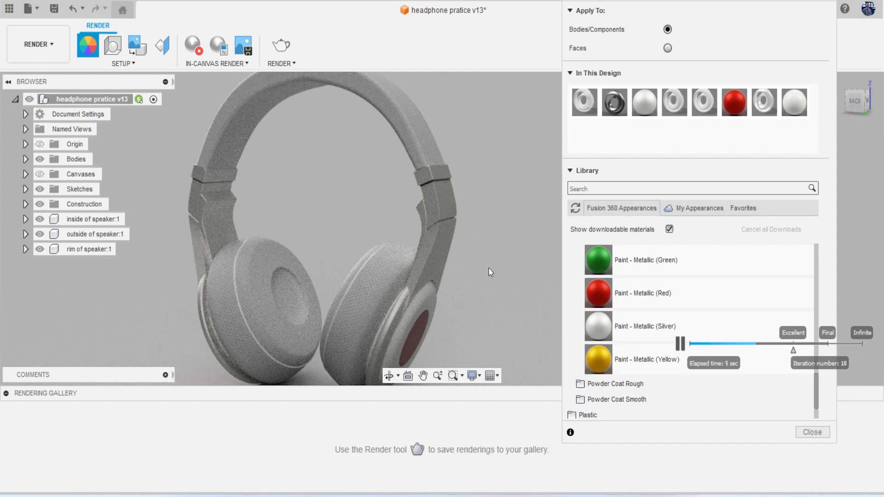
pyautogui.scroll(-1, 489, 269)
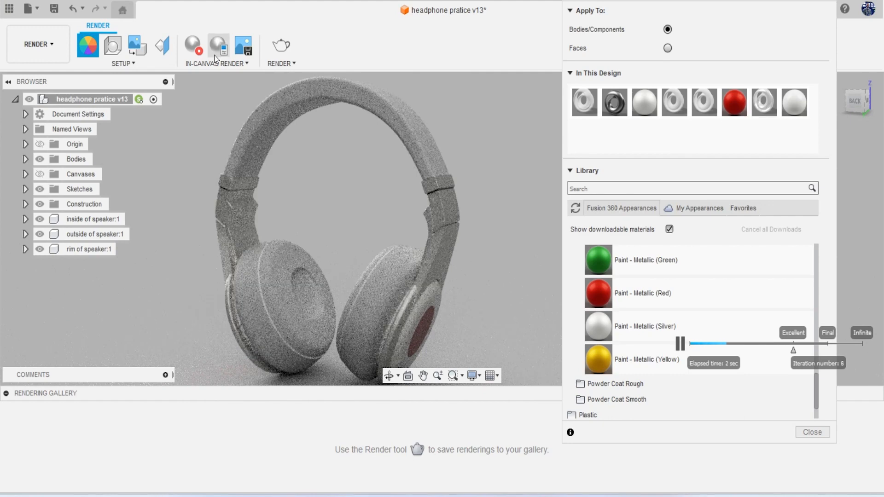
pyautogui.click(194, 45)
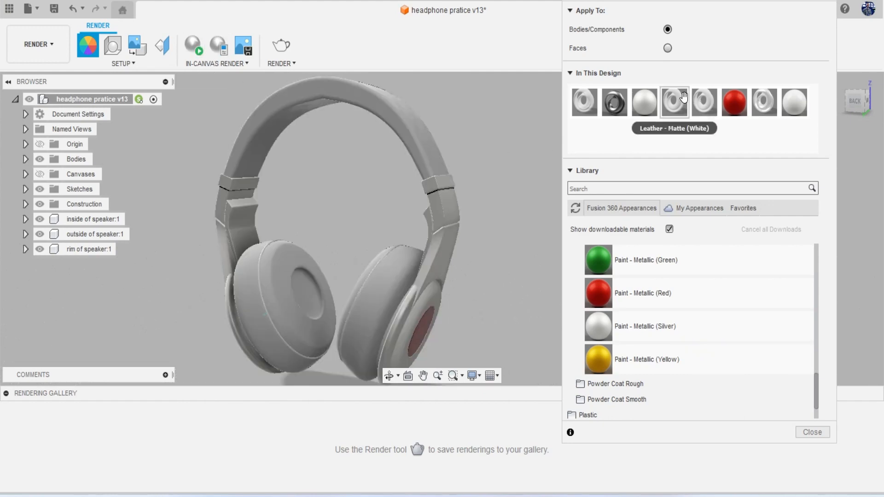
# Apply Leather - Matte (White) from the design's appearances to the headband
pyautogui.moveTo(683, 97); pyautogui.dragTo(368, 107)
pyautogui.scroll(2, 366, 105)
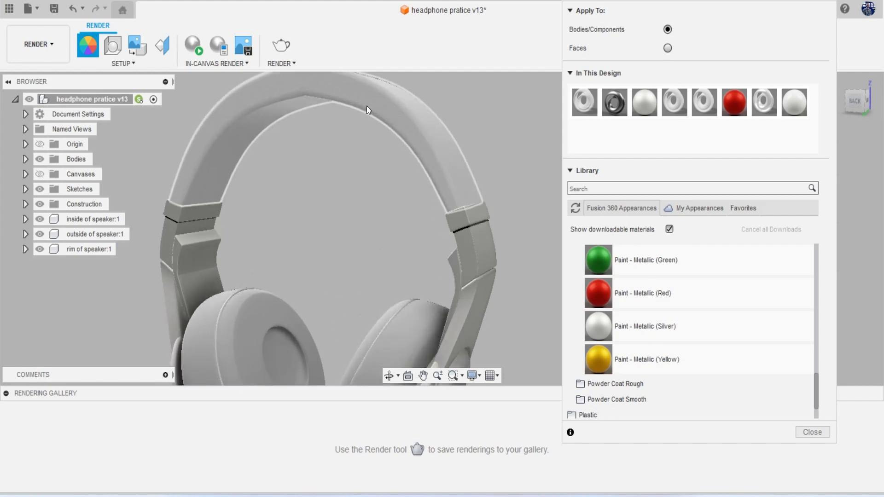
pyautogui.moveTo(366, 106); pyautogui.dragTo(391, 186, button='middle')
pyautogui.scroll(3, 390, 186)
pyautogui.scroll(-4, 391, 186)
pyautogui.scroll(-6, 391, 186)
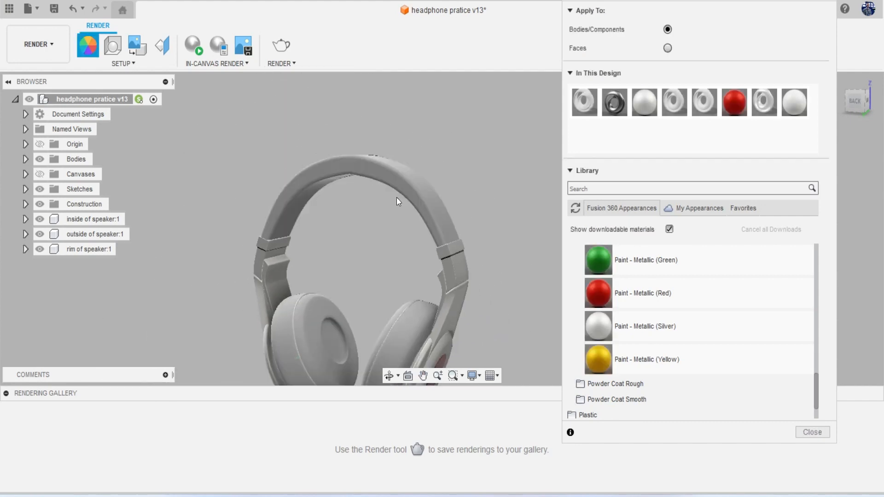
# Start an in-canvas render, inspect the headband up close, and set the Leather - Matte (White) appearance's scale to 34
pyautogui.click(199, 50)
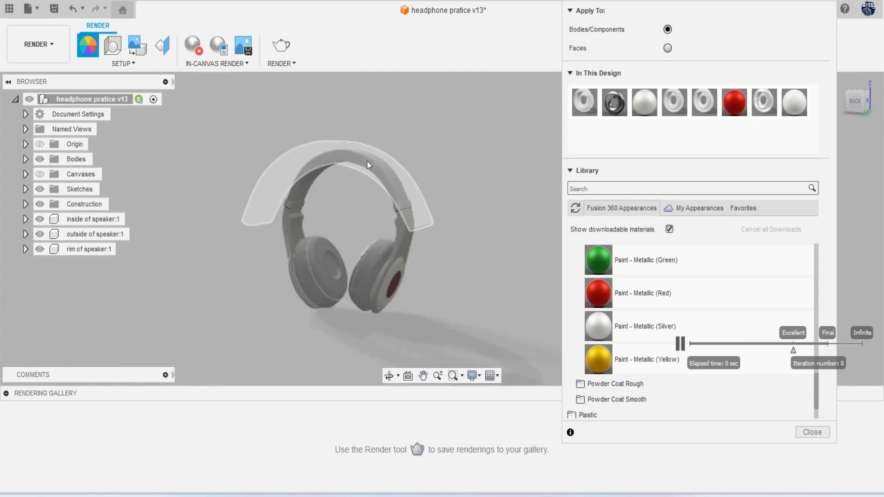
pyautogui.scroll(10, 367, 161)
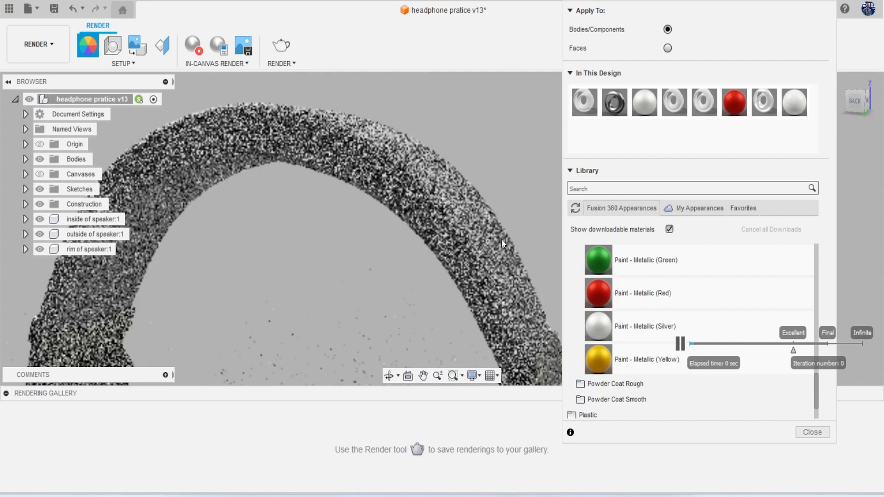
pyautogui.doubleClick(676, 105)
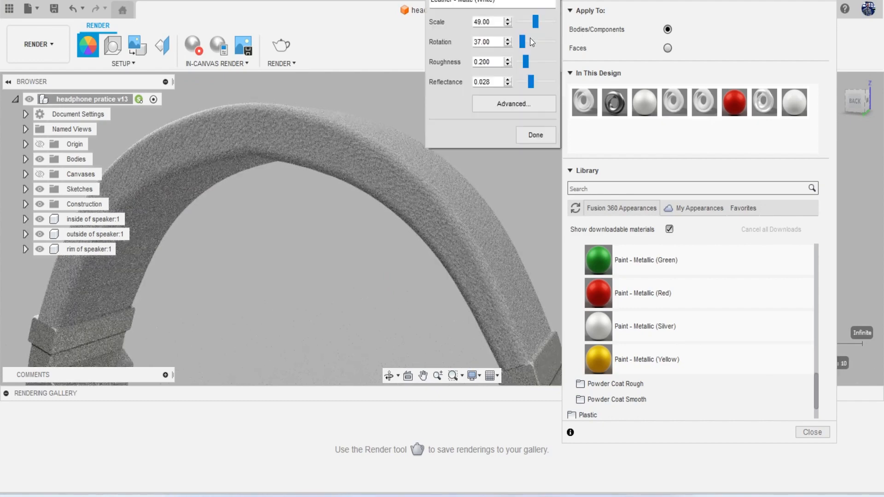
pyautogui.click(532, 23)
pyautogui.moveTo(530, 26); pyautogui.dragTo(529, 26)
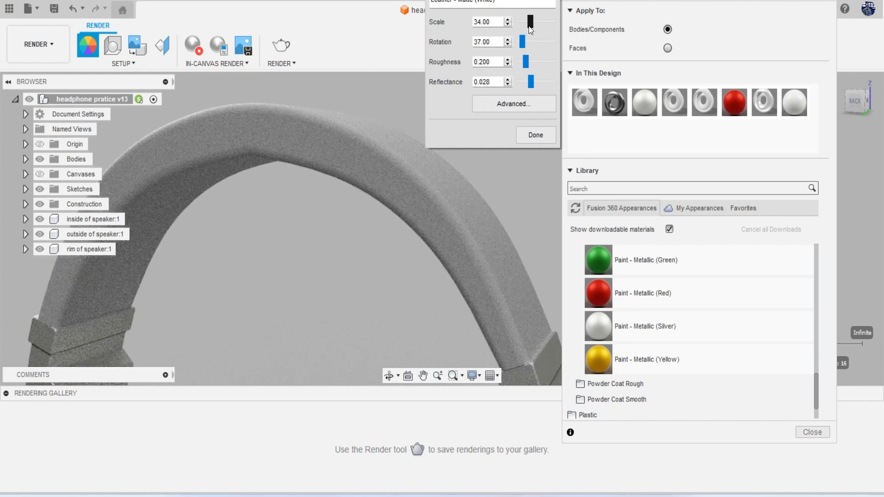
pyautogui.click(535, 135)
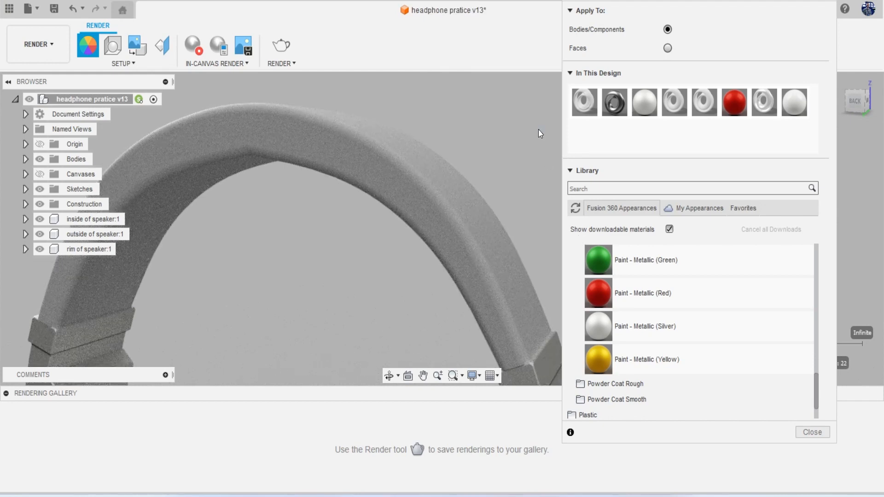
# Bring the whole headphones back into view, finish editing appearances, and save the design as a new version
pyautogui.scroll(-3, 478, 225)
pyautogui.scroll(-5, 479, 228)
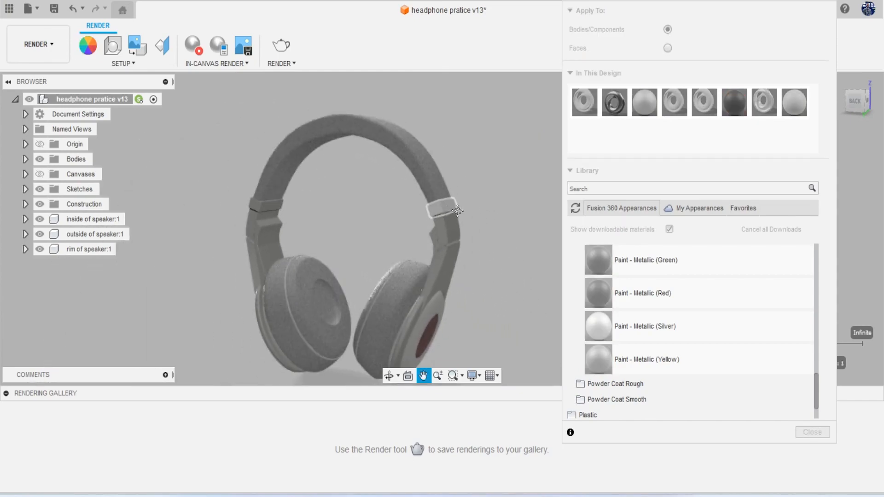
pyautogui.click(812, 432)
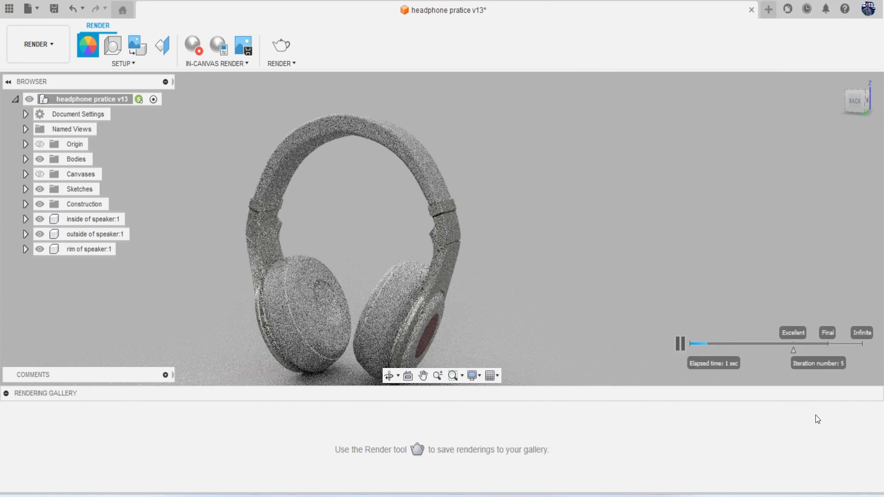
pyautogui.click(55, 8)
pyautogui.click(436, 273)
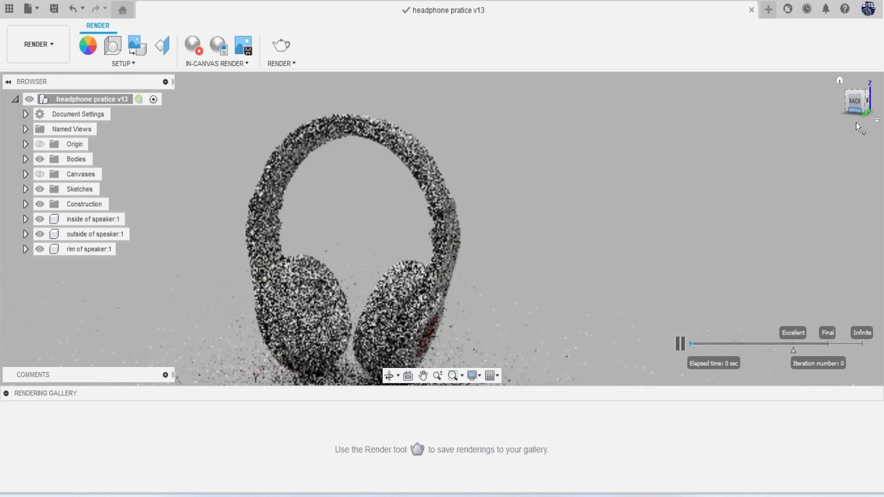
# Collapse the rendering gallery and center the headphones in the enlarged canvas
pyautogui.moveTo(645, 253); pyautogui.dragTo(659, 244, button='middle')
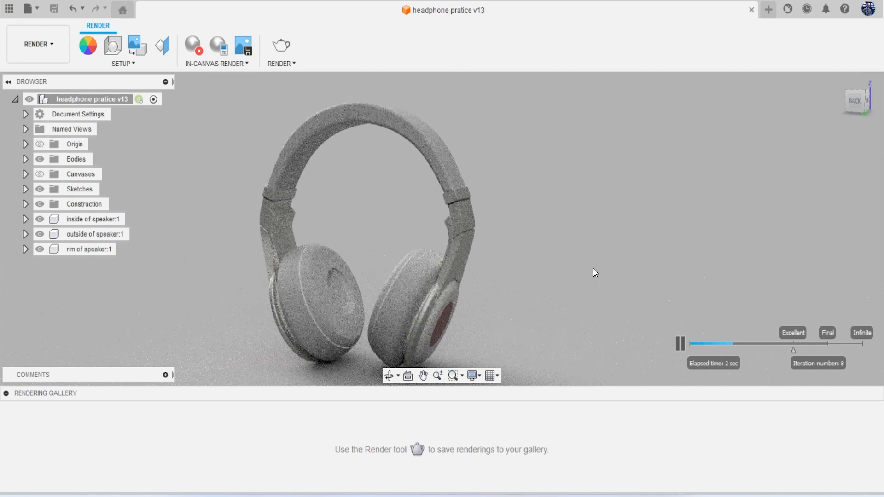
pyautogui.click(6, 394)
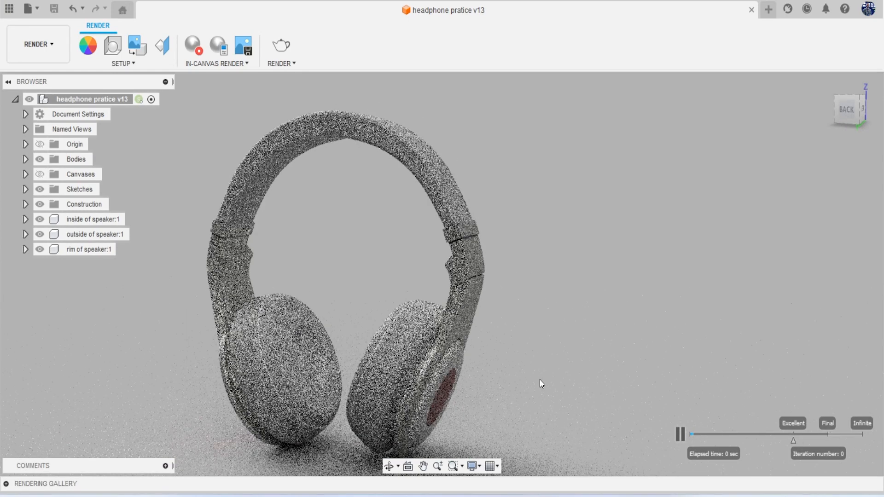
pyautogui.moveTo(536, 379); pyautogui.dragTo(589, 372, button='middle')
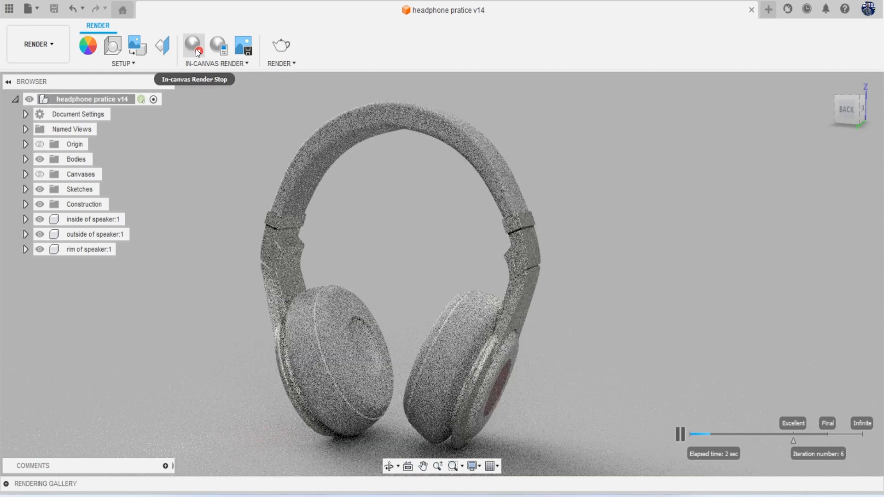
# Open the environment library in the scene settings and apply the Cool Light environment to the render
pyautogui.click(119, 51)
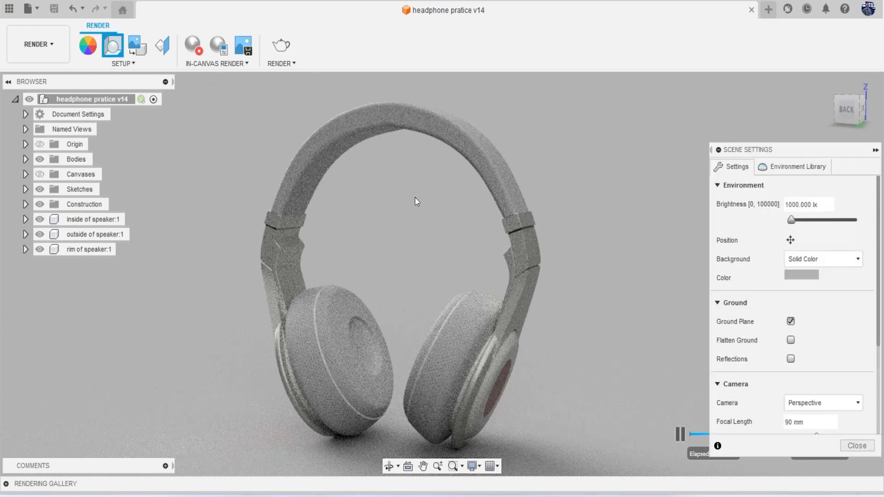
pyautogui.click(802, 161)
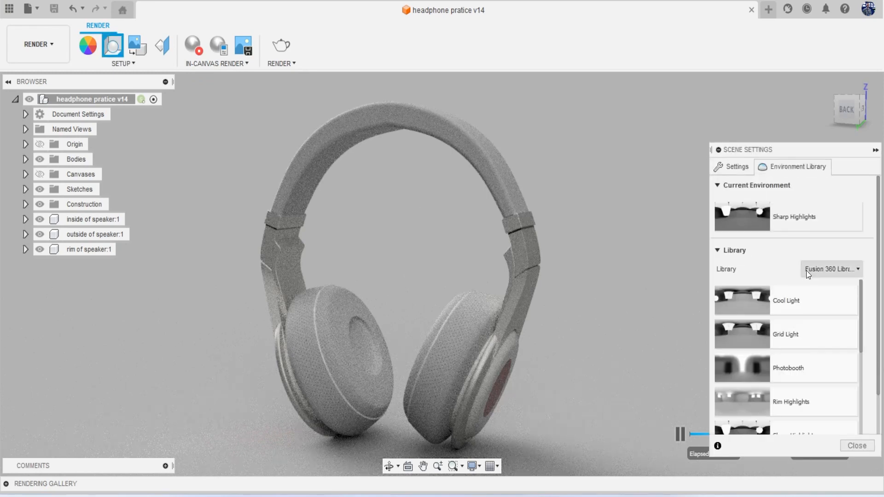
pyautogui.moveTo(801, 300); pyautogui.dragTo(670, 270)
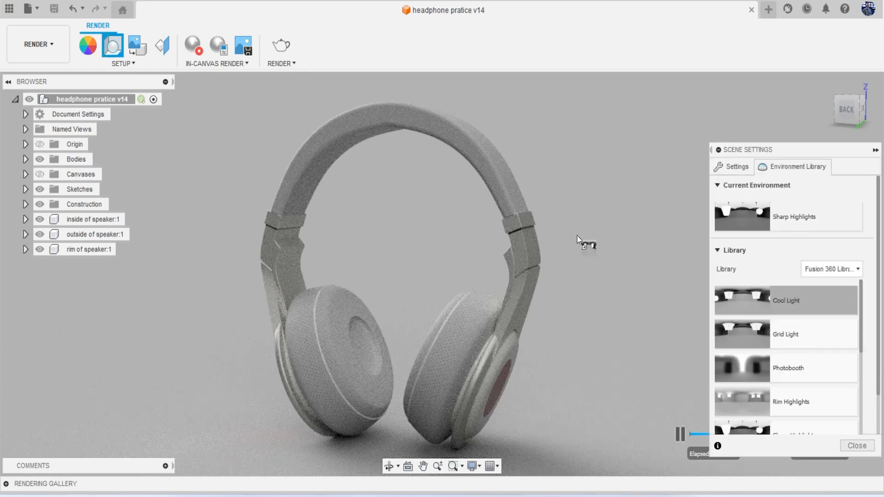
pyautogui.moveTo(578, 236); pyautogui.dragTo(577, 236)
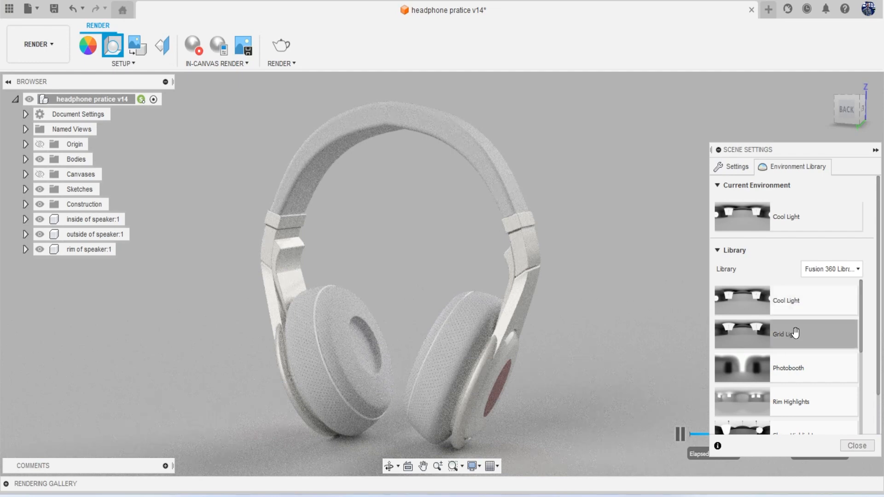
# Try the Grid Light and Photobooth environments on the headphone render
pyautogui.moveTo(796, 332); pyautogui.dragTo(635, 260)
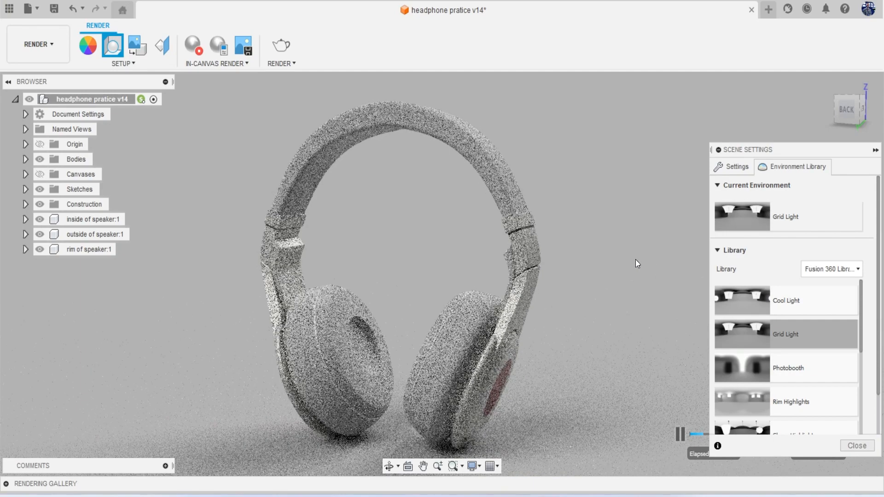
pyautogui.moveTo(805, 368); pyautogui.dragTo(647, 310)
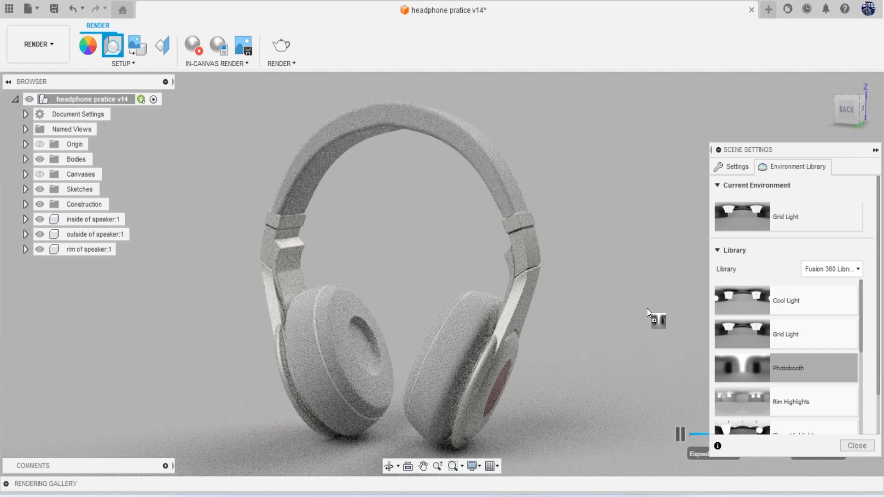
pyautogui.moveTo(647, 312); pyautogui.dragTo(647, 312)
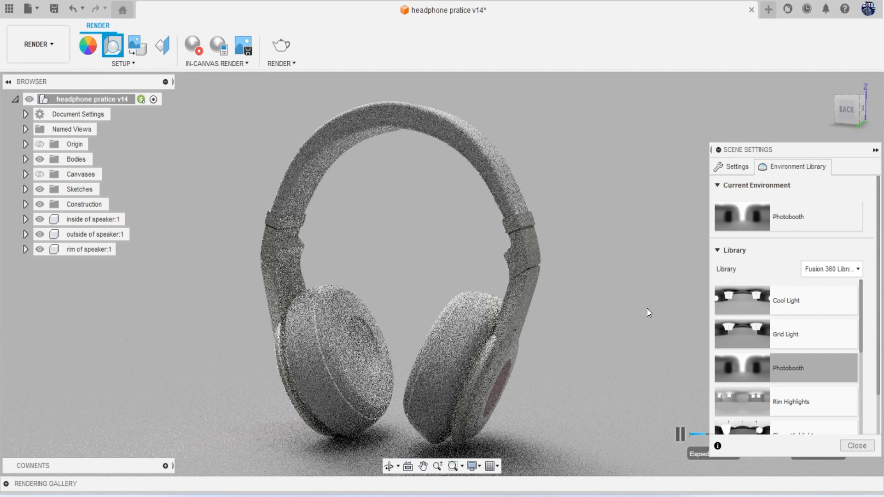
# Try the Rim Highlights and Skylight environments on the headphone render
pyautogui.scroll(-1, 797, 331)
pyautogui.moveTo(790, 364); pyautogui.dragTo(631, 307)
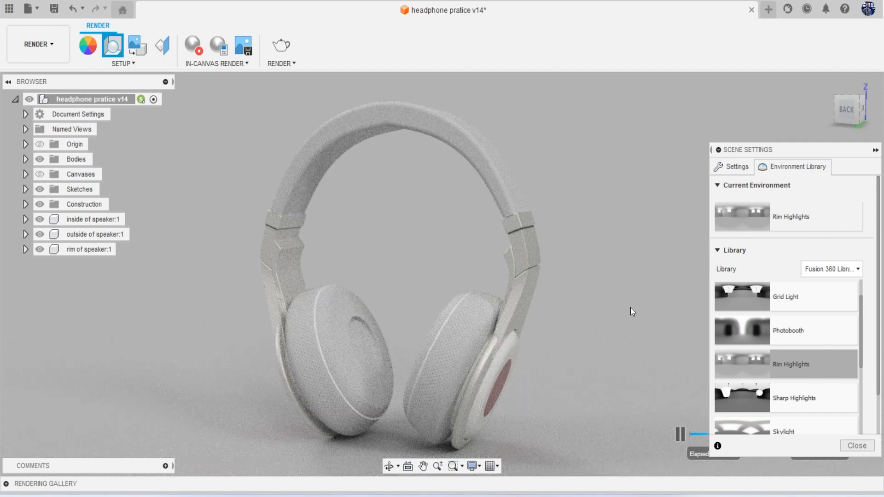
pyautogui.scroll(-2, 845, 377)
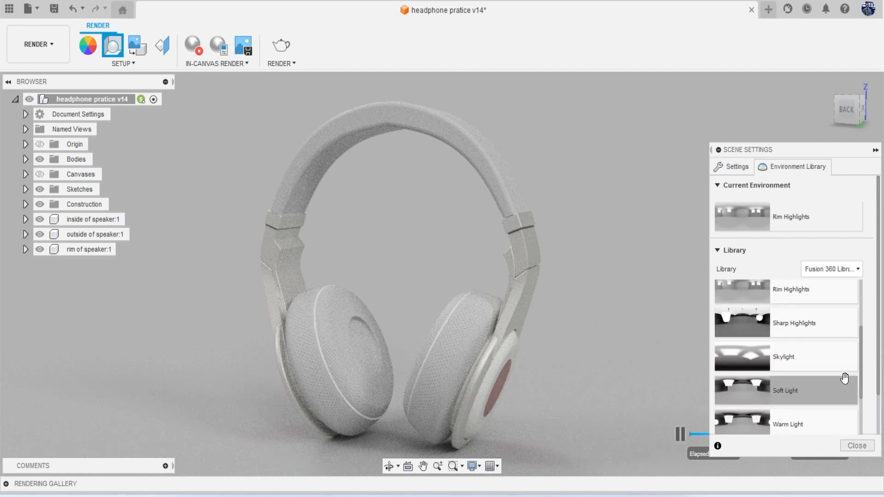
pyautogui.moveTo(797, 361); pyautogui.dragTo(635, 295)
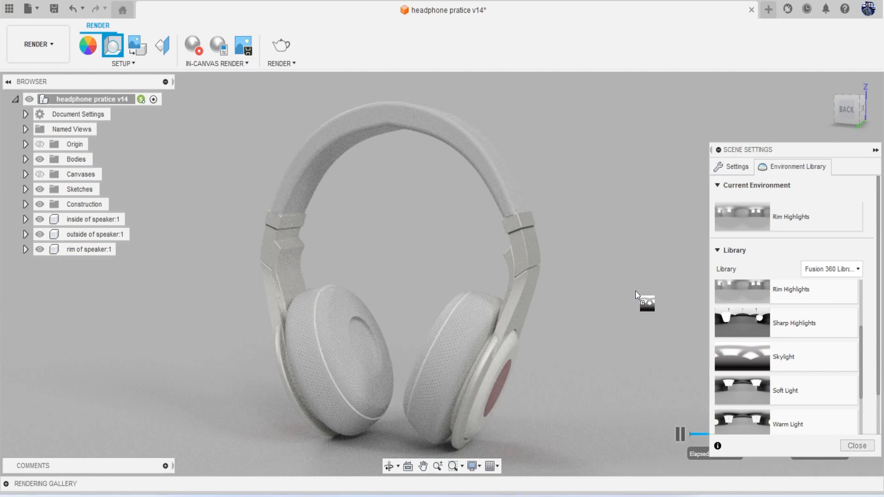
pyautogui.moveTo(636, 292); pyautogui.dragTo(636, 292)
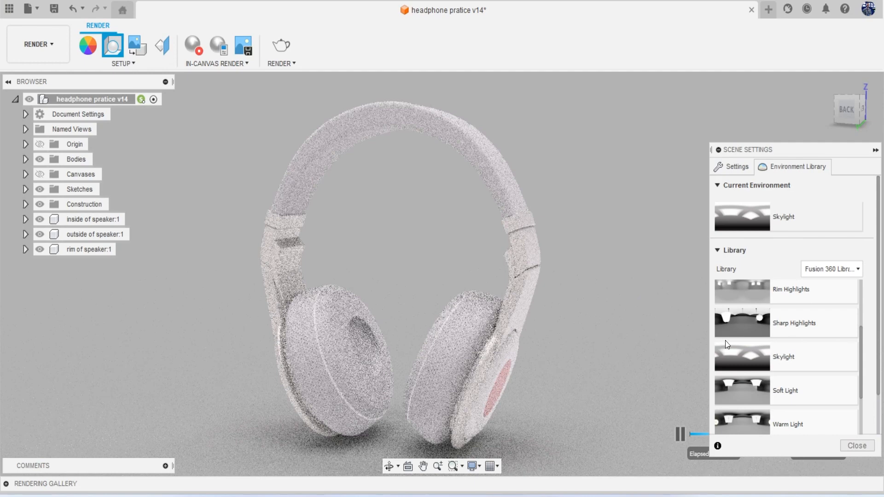
# Try the Soft Light and Warm Light environments on the headphone render
pyautogui.scroll(-3, 797, 336)
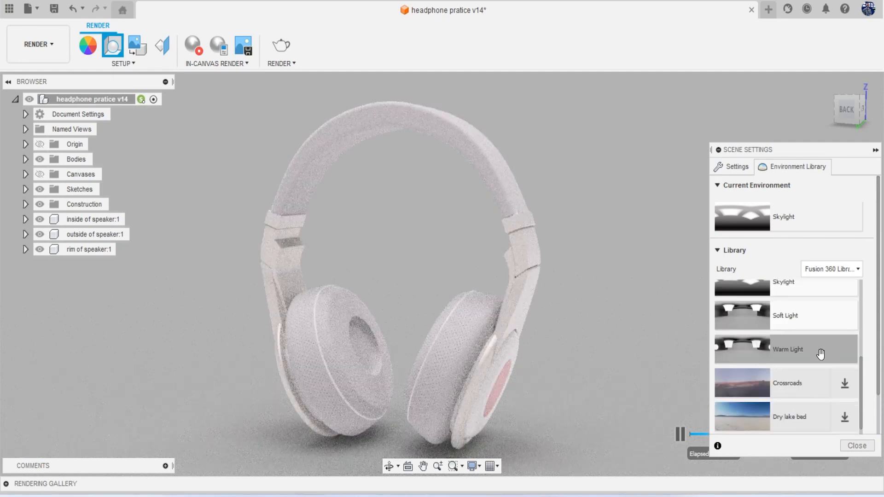
pyautogui.moveTo(778, 316); pyautogui.dragTo(625, 286)
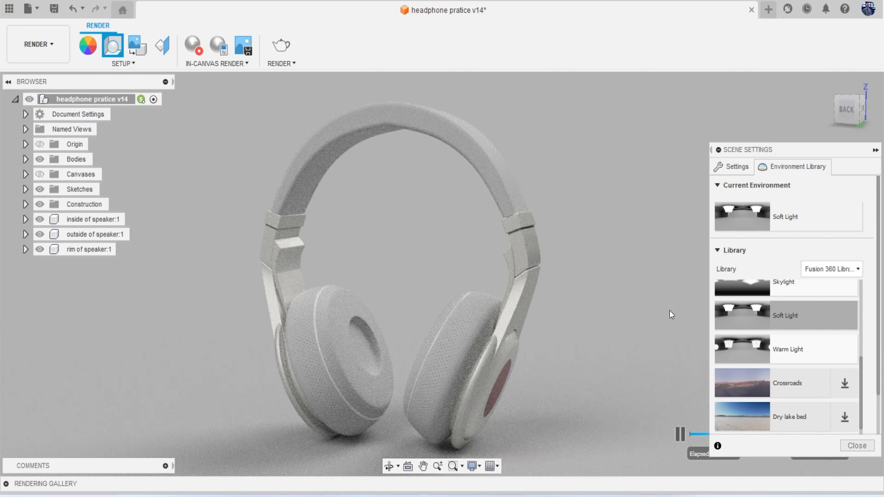
pyautogui.moveTo(742, 349); pyautogui.dragTo(626, 320)
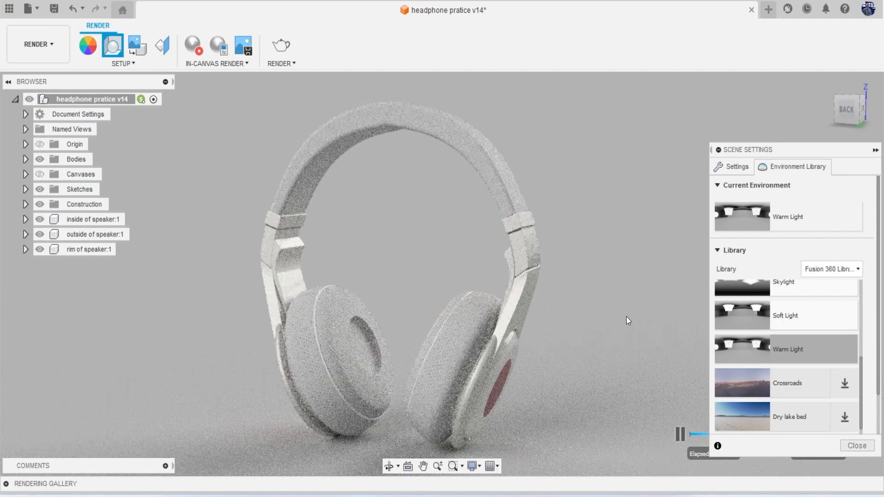
# Apply the Rim Highlights environment from the Fusion 360 library to the scene again
pyautogui.scroll(1, 813, 332)
pyautogui.scroll(1, 813, 333)
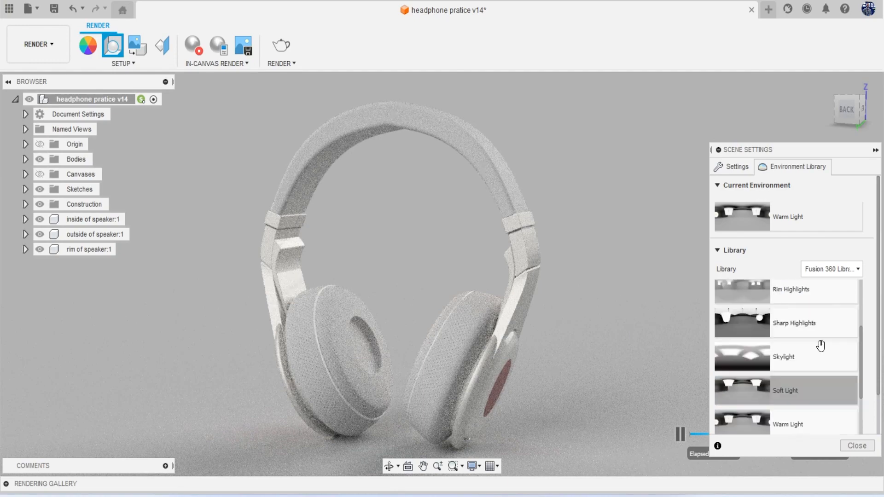
pyautogui.moveTo(801, 295); pyautogui.dragTo(645, 311)
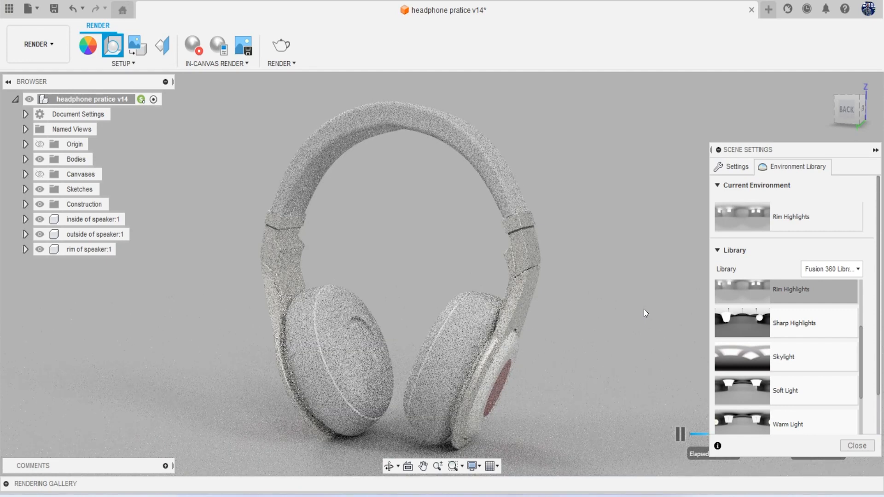
# Set the scene's solid background color to dark gray with RGB 89, 89, 89
pyautogui.click(733, 166)
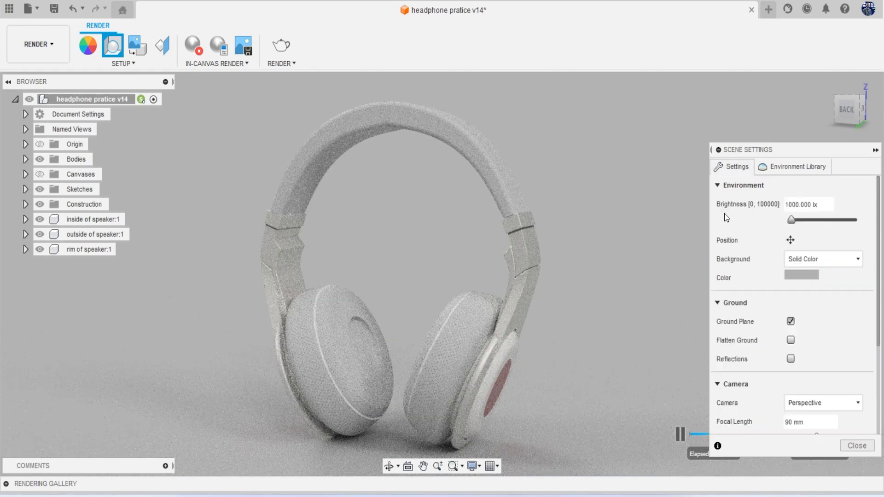
pyautogui.moveTo(699, 191); pyautogui.dragTo(703, 212)
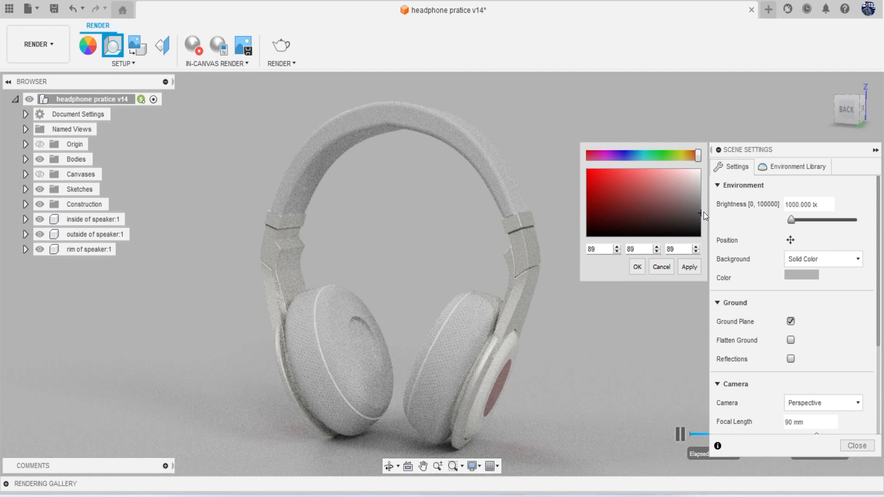
pyautogui.click(682, 271)
pyautogui.click(637, 267)
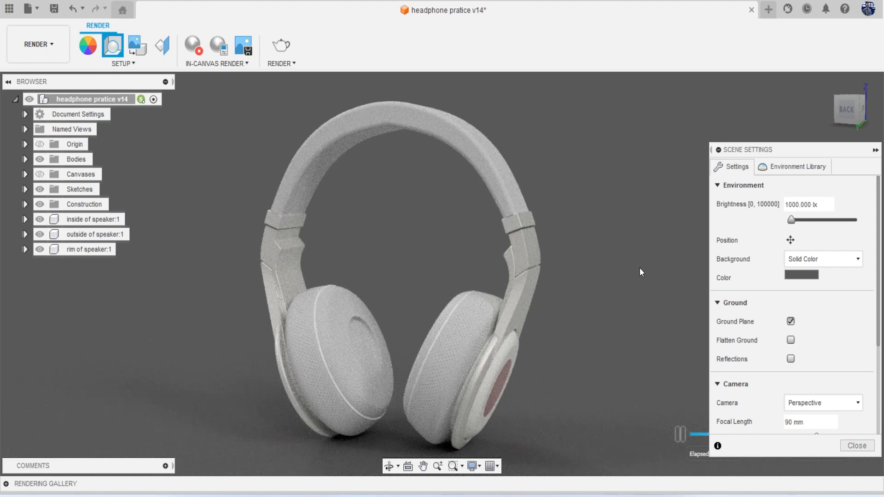
# Try the environment as the scene background, and switch the background back to Solid Color
pyautogui.click(805, 262)
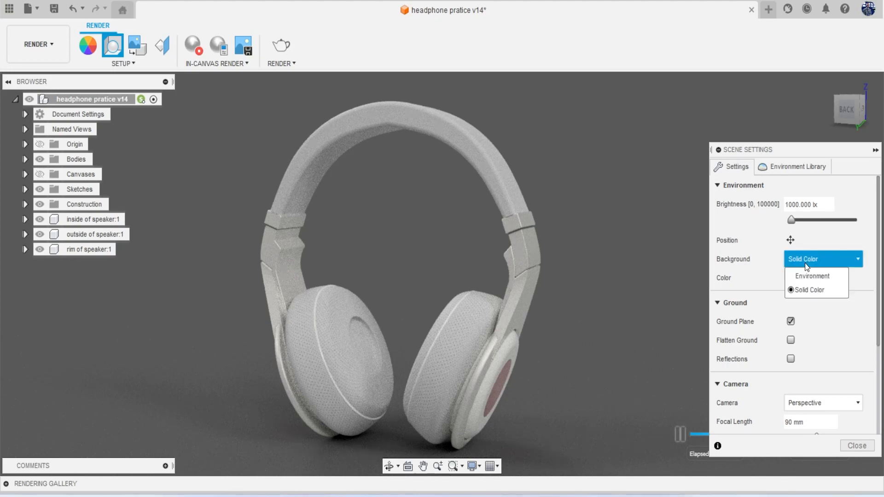
pyautogui.click(810, 276)
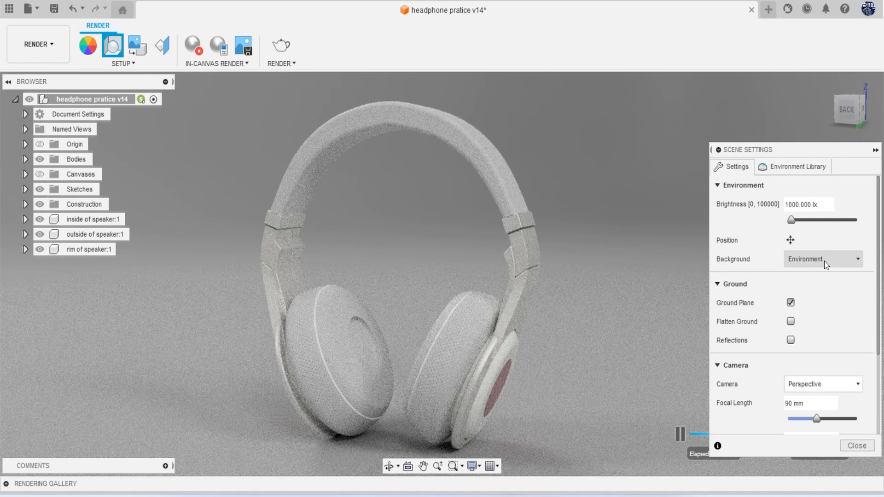
pyautogui.click(817, 259)
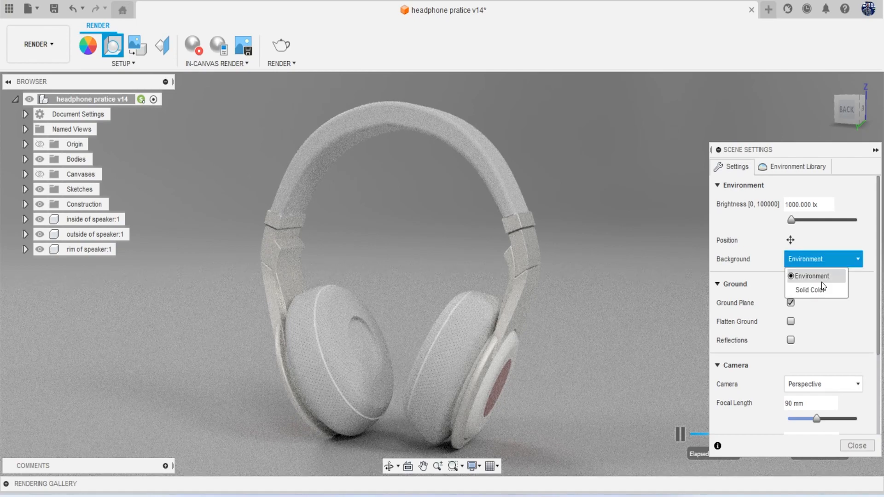
pyautogui.click(811, 285)
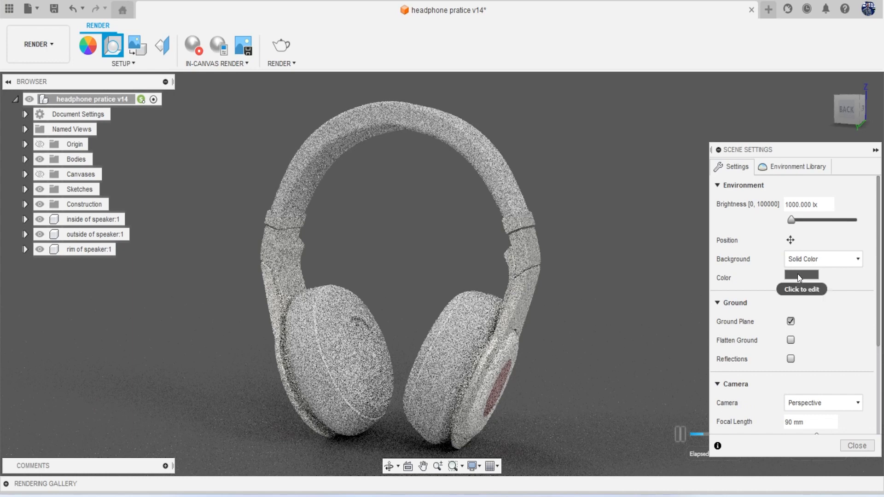
# Set the scene's solid background color to medium gray with RGB 139, 139, 139, and try a cyan hue for it
pyautogui.click(801, 275)
pyautogui.click(700, 201)
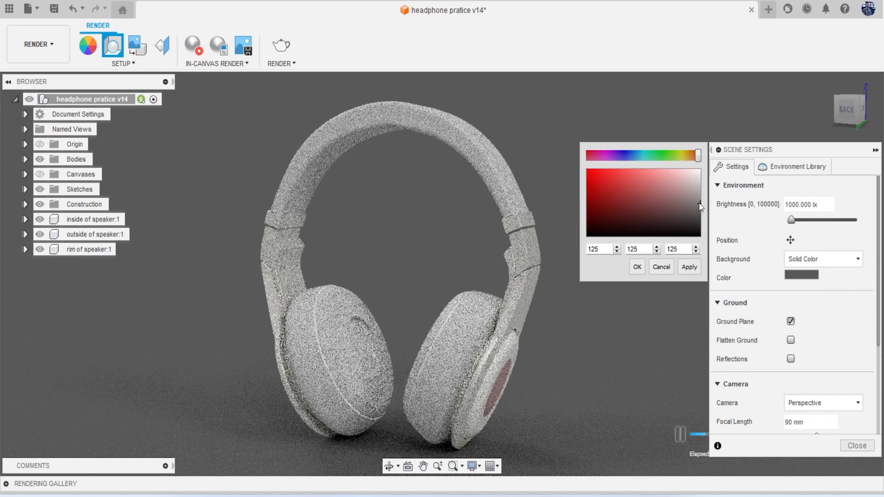
pyautogui.click(690, 266)
pyautogui.click(636, 267)
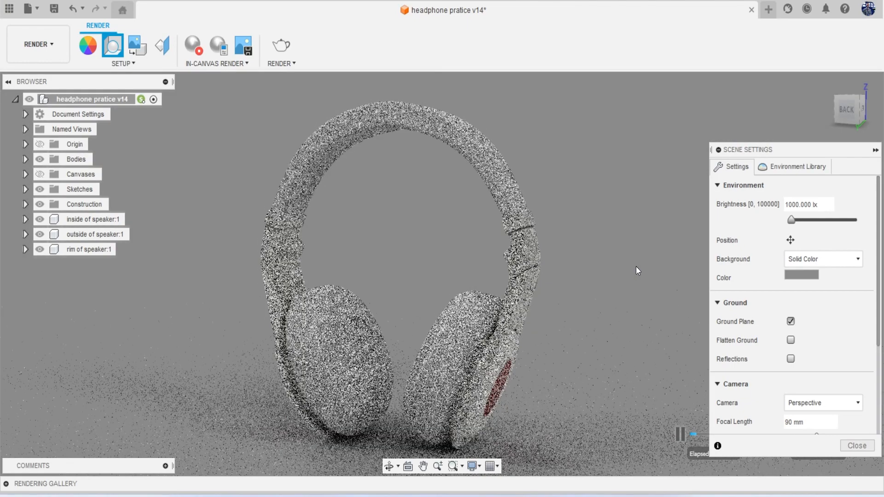
pyautogui.click(801, 275)
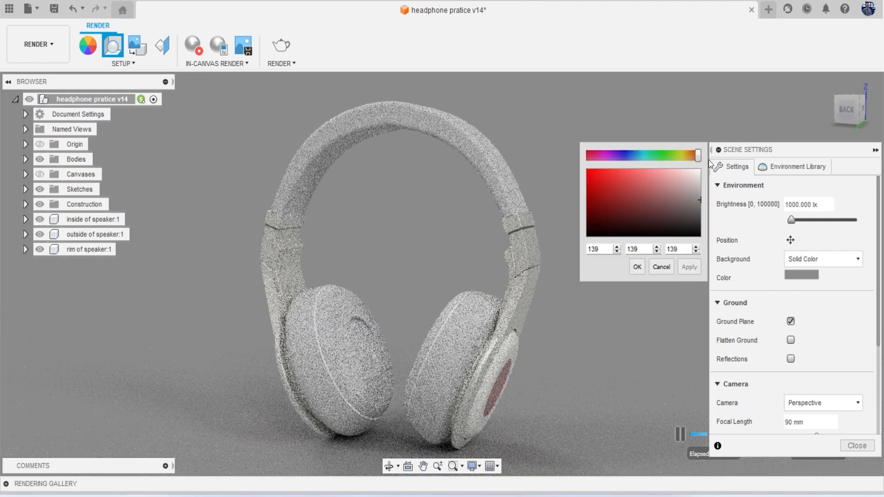
pyautogui.moveTo(697, 156); pyautogui.dragTo(640, 162)
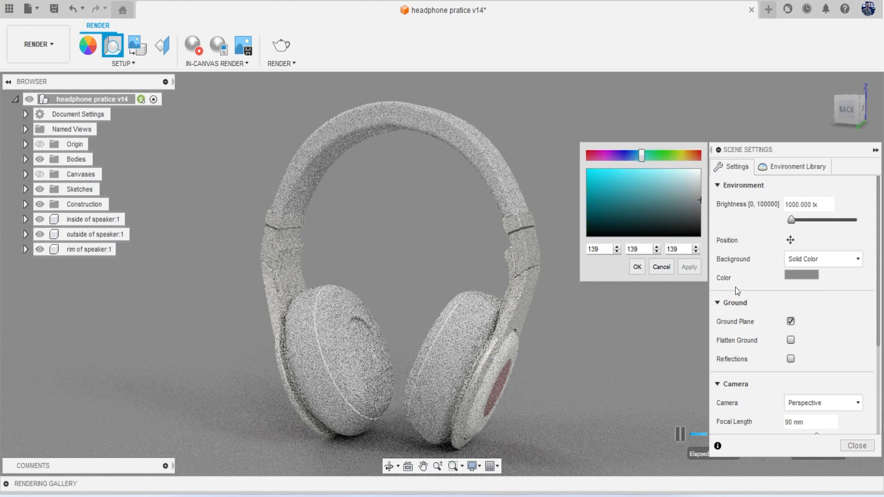
pyautogui.click(638, 267)
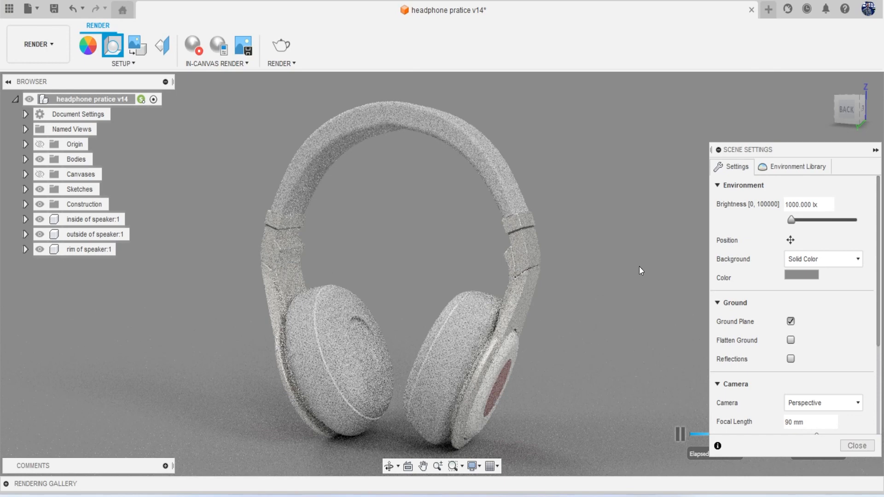
# Tint the scene's solid background color to a warm yellowish gray with RGB 139, 138, 125
pyautogui.click(793, 275)
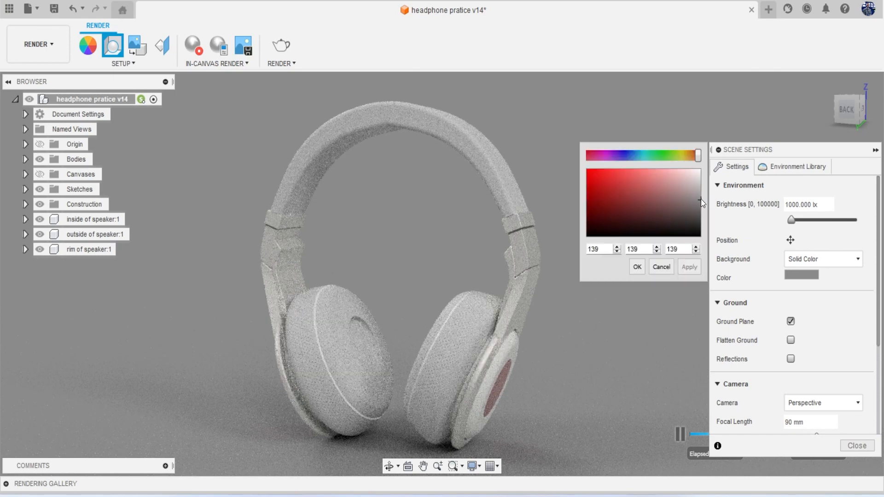
pyautogui.moveTo(700, 199); pyautogui.dragTo(689, 199)
pyautogui.click(640, 154)
pyautogui.click(641, 154)
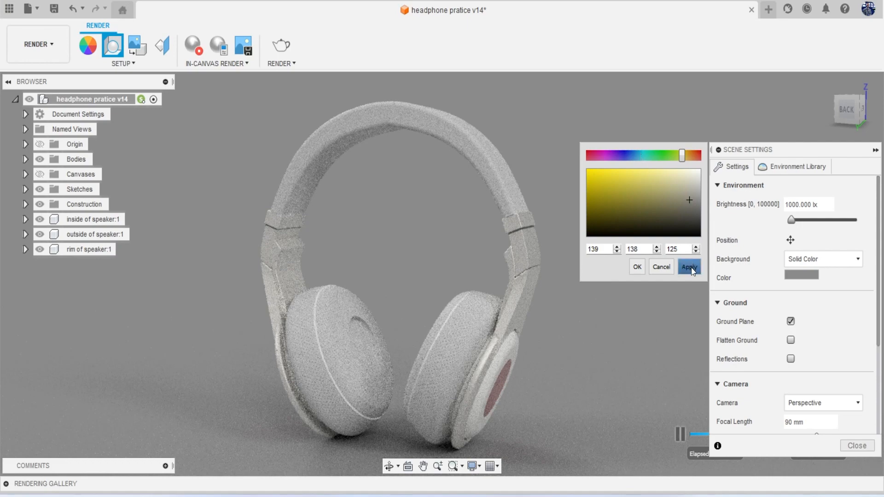
pyautogui.click(640, 268)
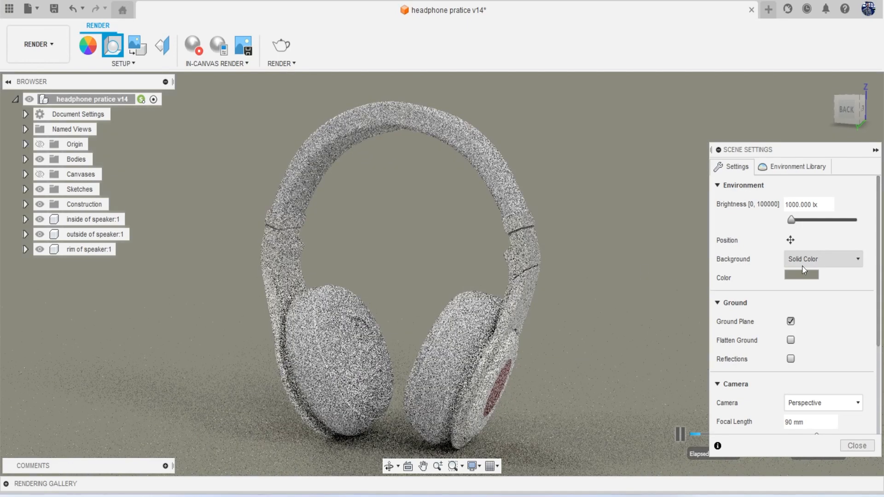
# Change the scene's solid background color to a lighter muted teal with RGB 152, 186, 177
pyautogui.click(801, 275)
pyautogui.moveTo(689, 203); pyautogui.dragTo(680, 187)
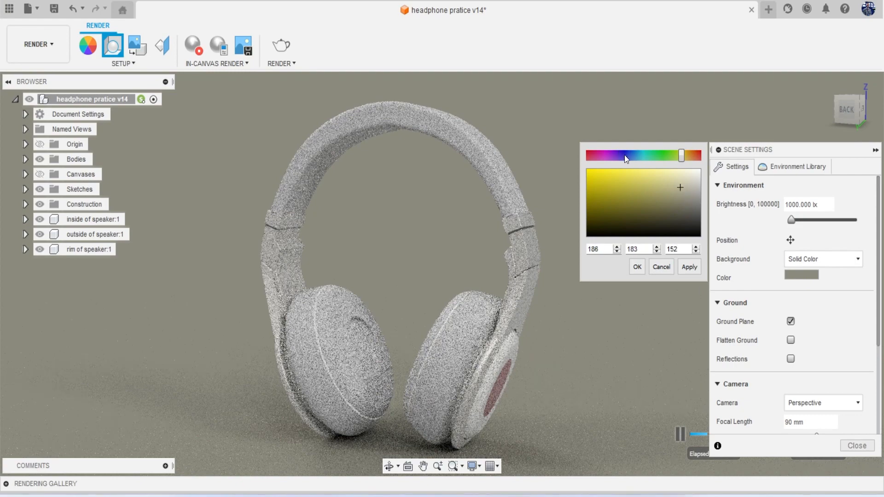
pyautogui.click(625, 155)
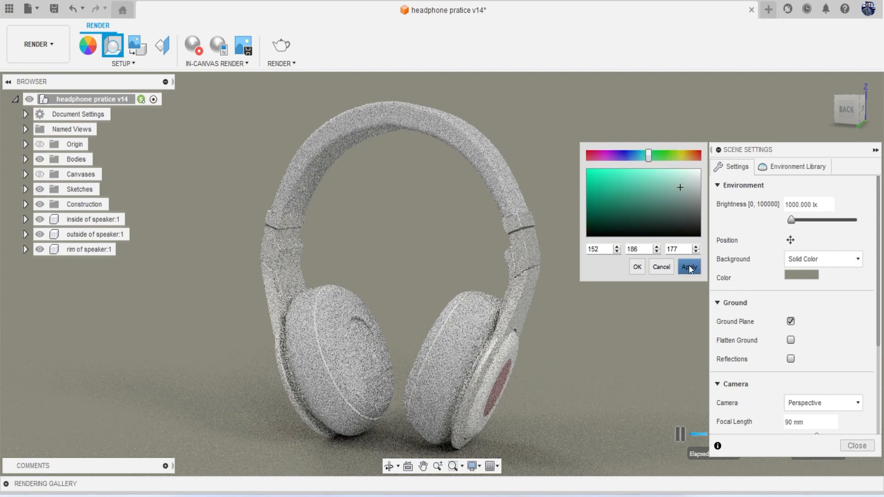
pyautogui.click(645, 267)
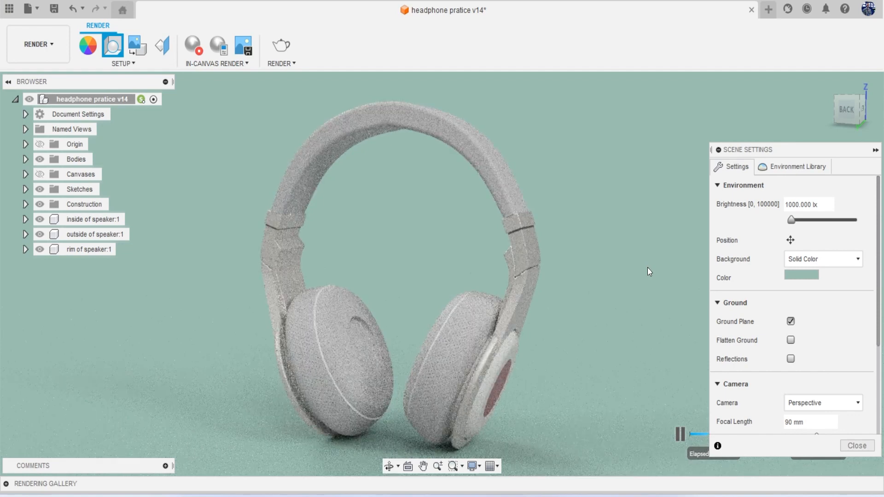
# Shift the scene's background color to a muted blue with RGB 152, 158, 186
pyautogui.click(804, 275)
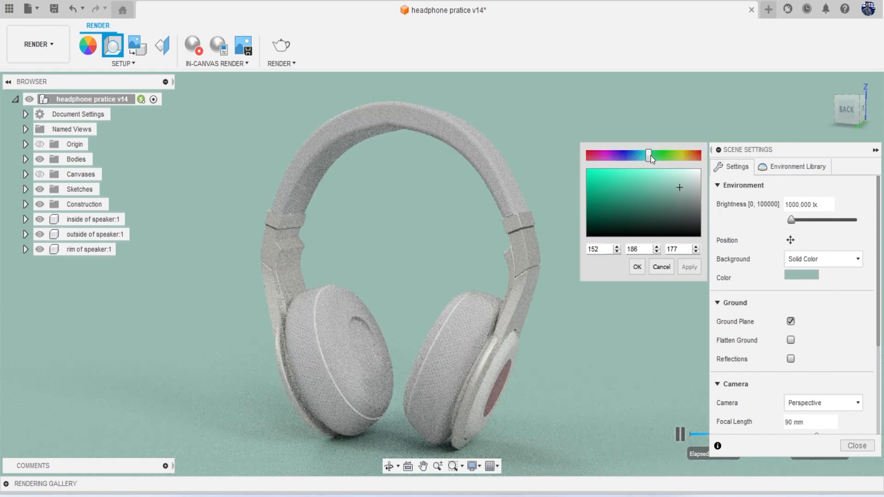
pyautogui.moveTo(650, 156); pyautogui.dragTo(629, 156)
pyautogui.click(638, 267)
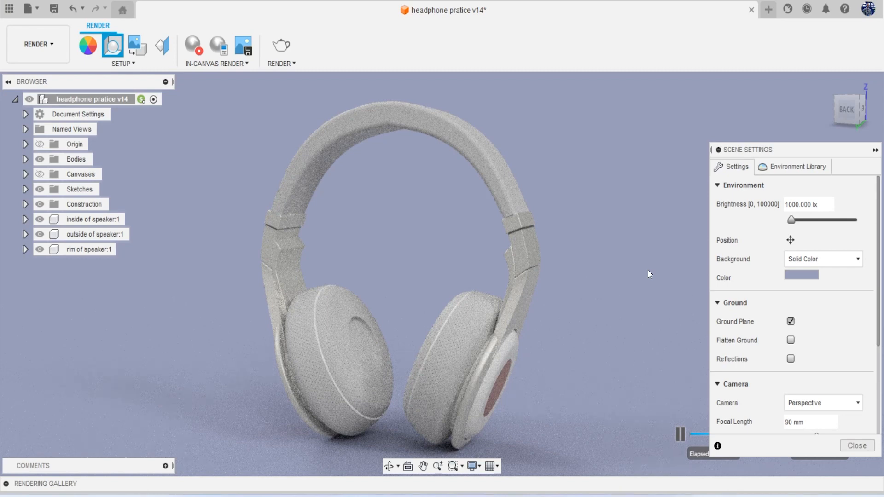
# Lighten the blue scene background in two adjustments to a pale lavender blue
pyautogui.click(792, 275)
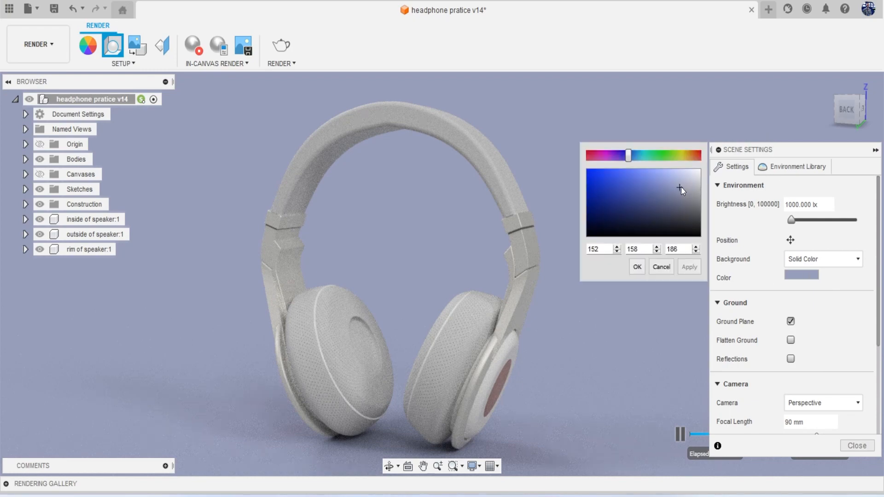
pyautogui.moveTo(679, 186); pyautogui.dragTo(683, 183)
pyautogui.click(643, 266)
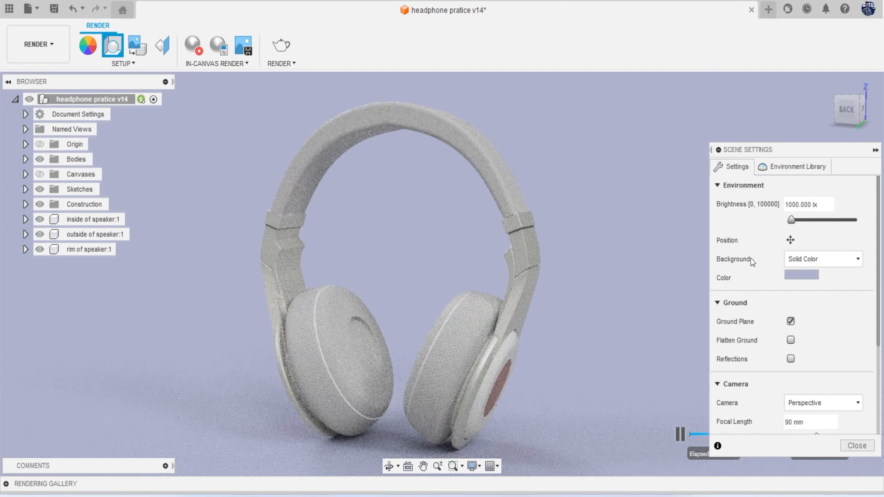
pyautogui.click(802, 275)
pyautogui.moveTo(686, 178); pyautogui.dragTo(687, 178)
pyautogui.click(637, 267)
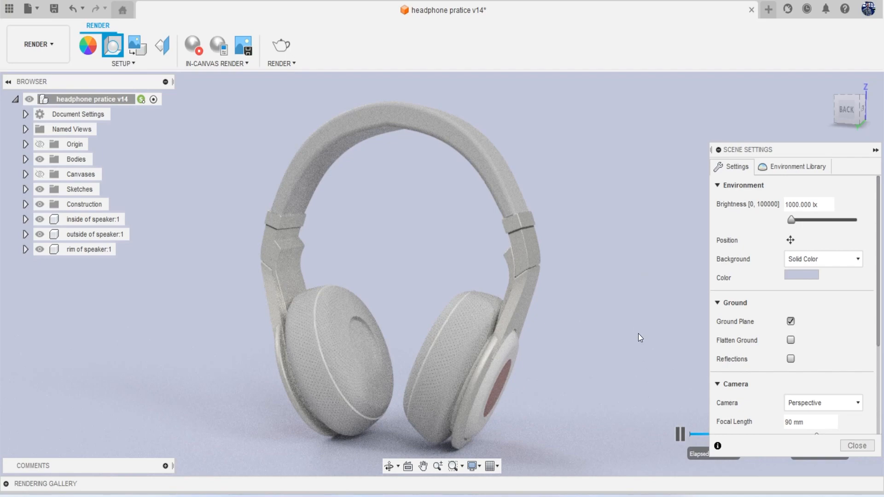
# Turn on Flatten Ground and ground Reflections with a roughness of 0.2, and finish the scene settings
pyautogui.click(790, 340)
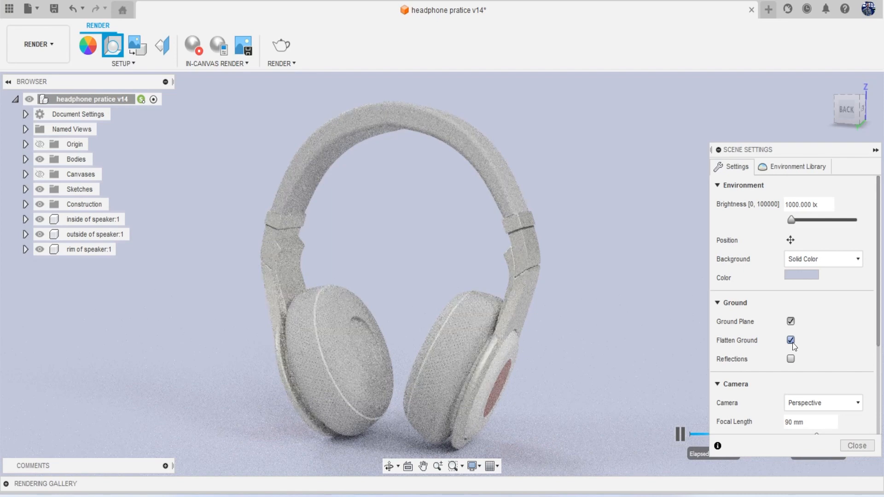
pyautogui.scroll(-3, 820, 338)
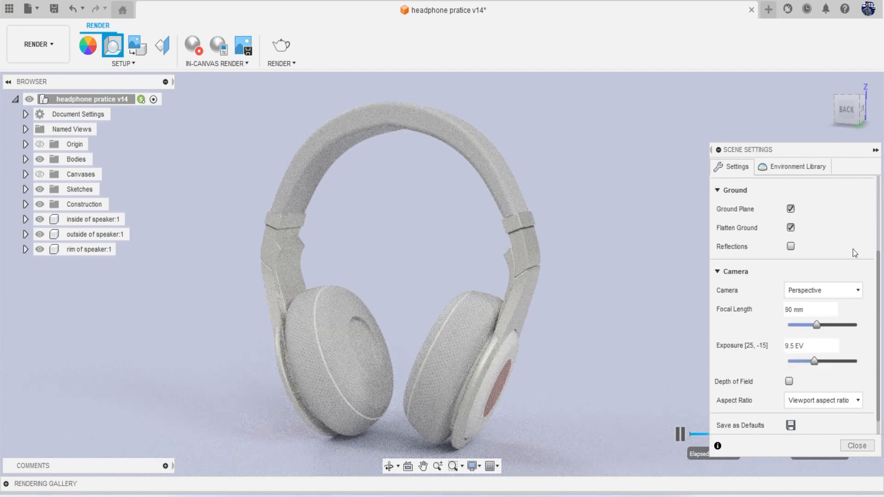
pyautogui.scroll(-1, 858, 253)
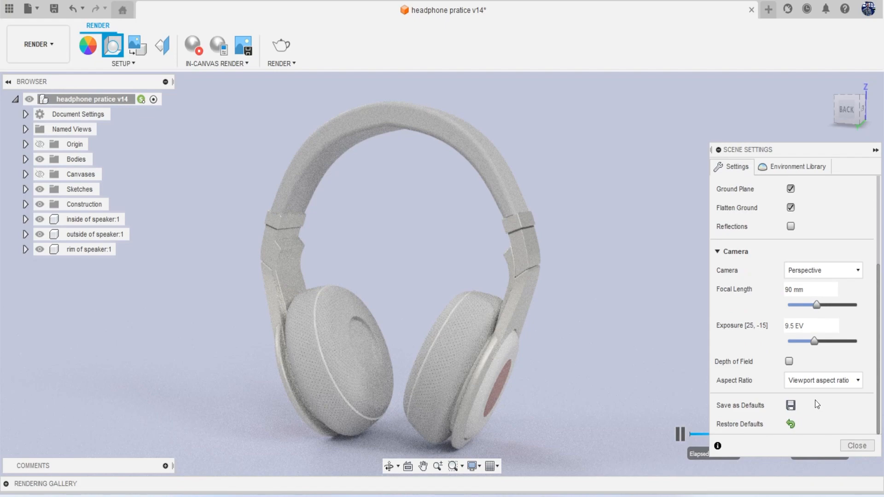
pyautogui.scroll(6, 737, 394)
pyautogui.click(790, 358)
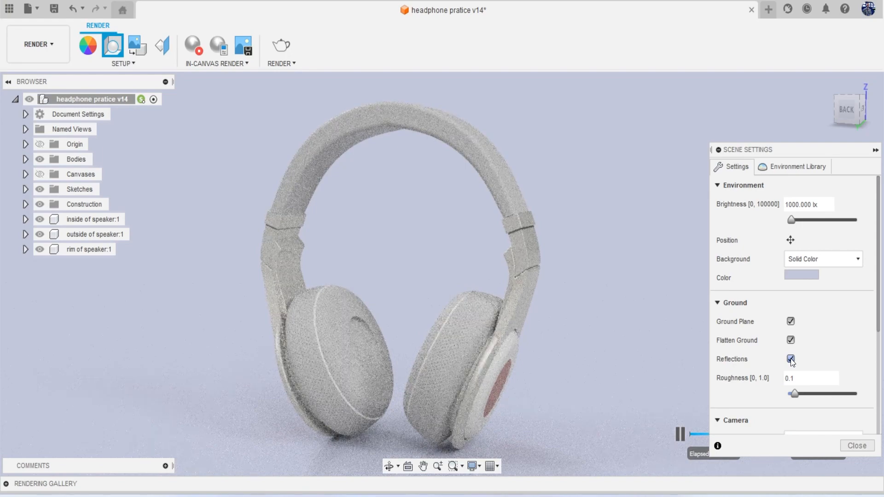
pyautogui.moveTo(794, 394); pyautogui.dragTo(802, 394)
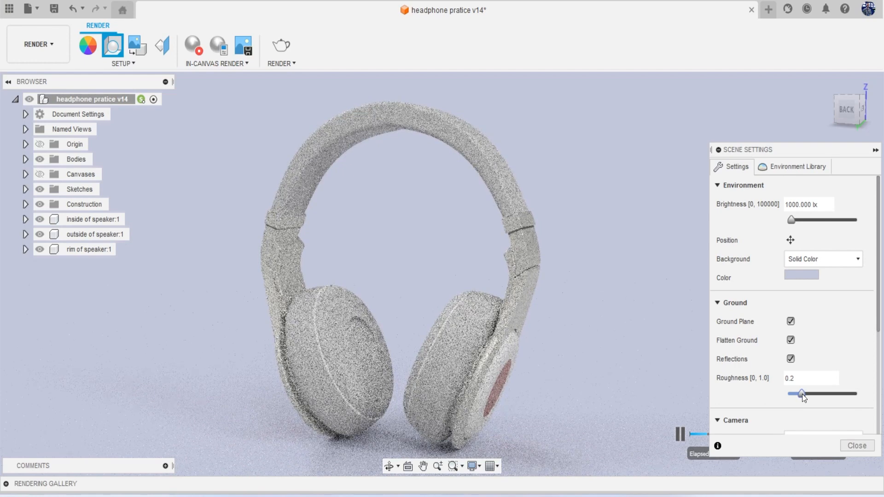
pyautogui.click(849, 443)
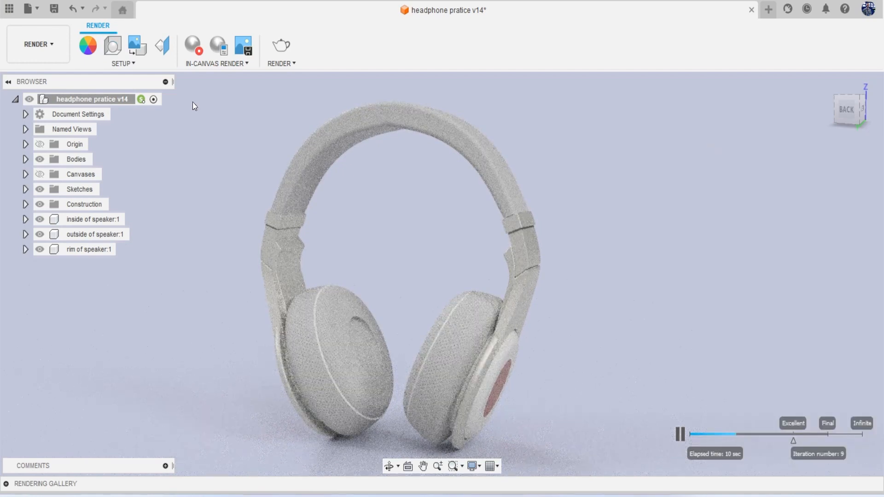
# Save the headphone design as a new version and stop the in-canvas render
pyautogui.hotkey('ctrl', 's')
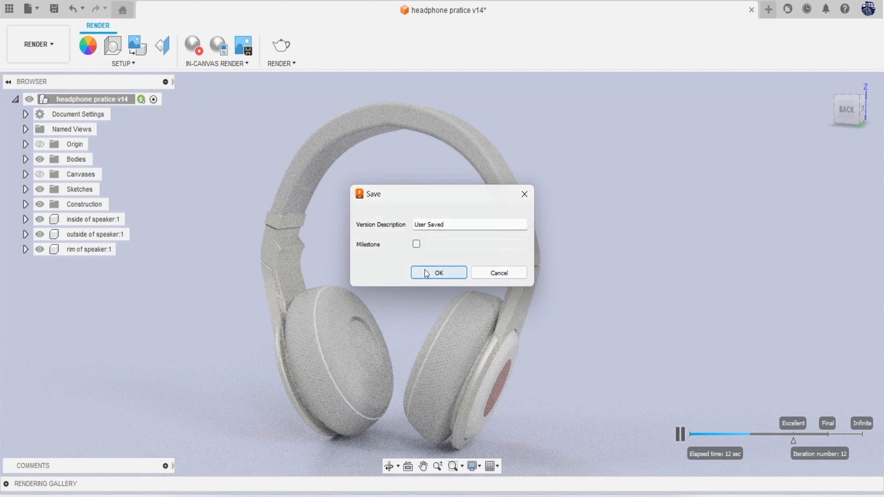
pyautogui.press('Return')
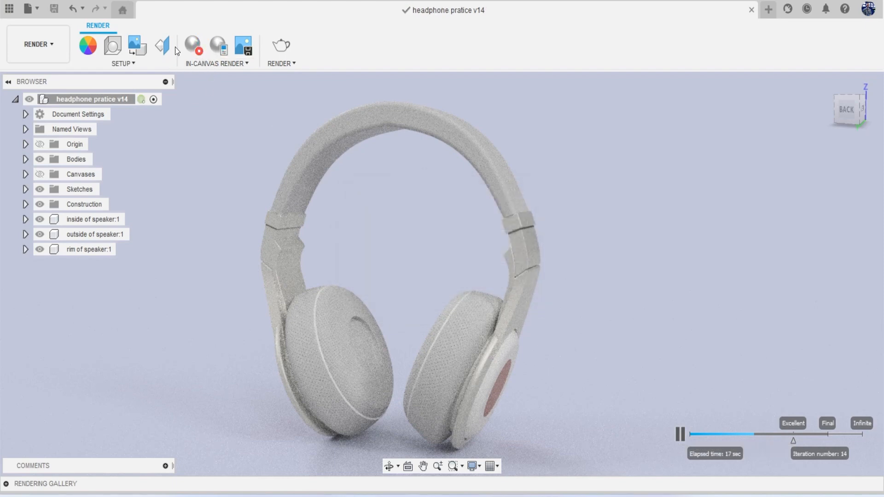
pyautogui.click(192, 46)
# Start a render of the headphone with the Local Renderer at Standard(50) quality
pyautogui.click(279, 49)
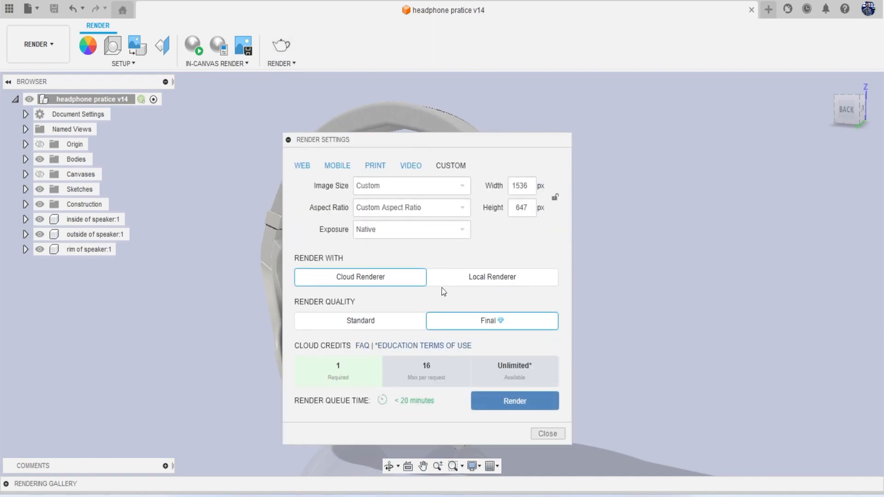
pyautogui.click(458, 280)
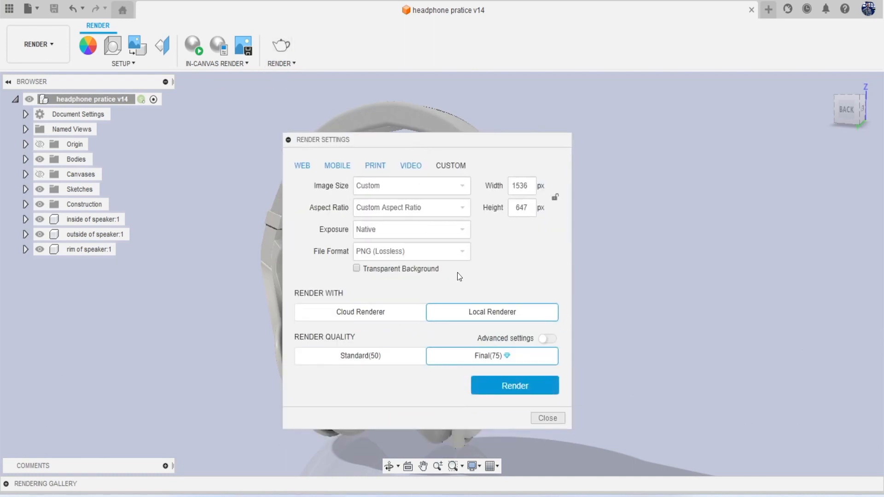
pyautogui.click(379, 359)
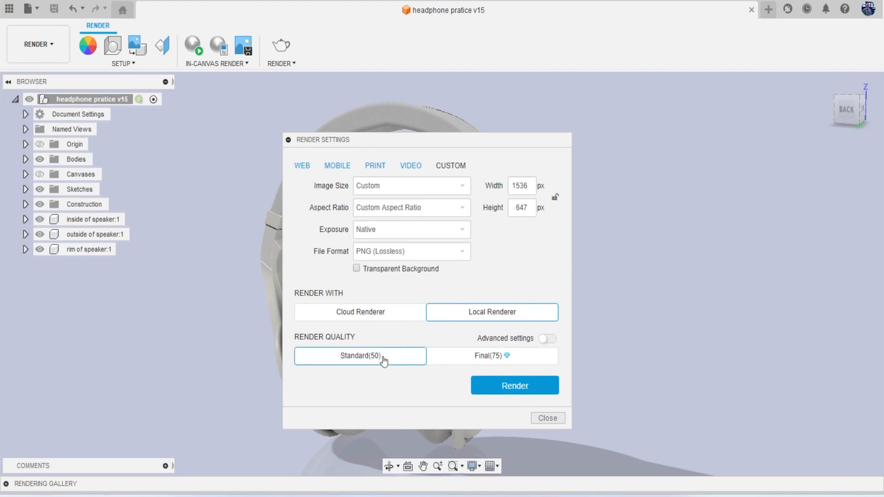
pyautogui.click(515, 386)
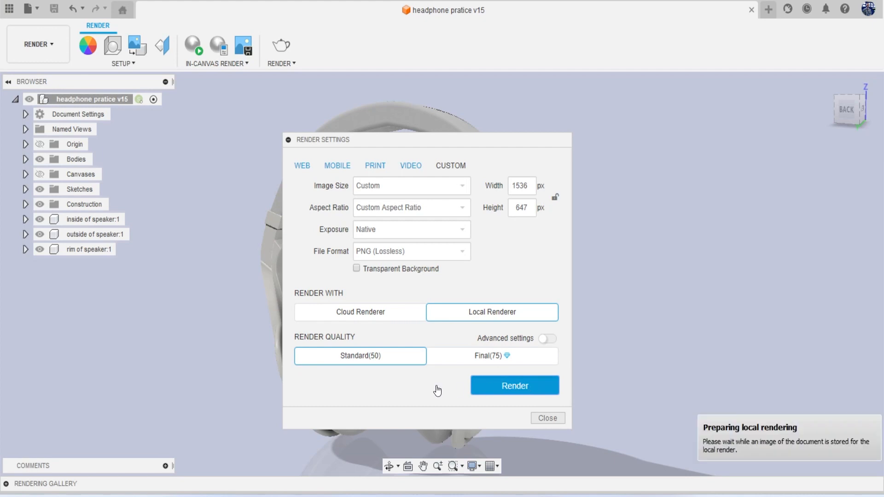
# Examine the finished v15 headphone render in the Rendering Gallery
pyautogui.click(8, 483)
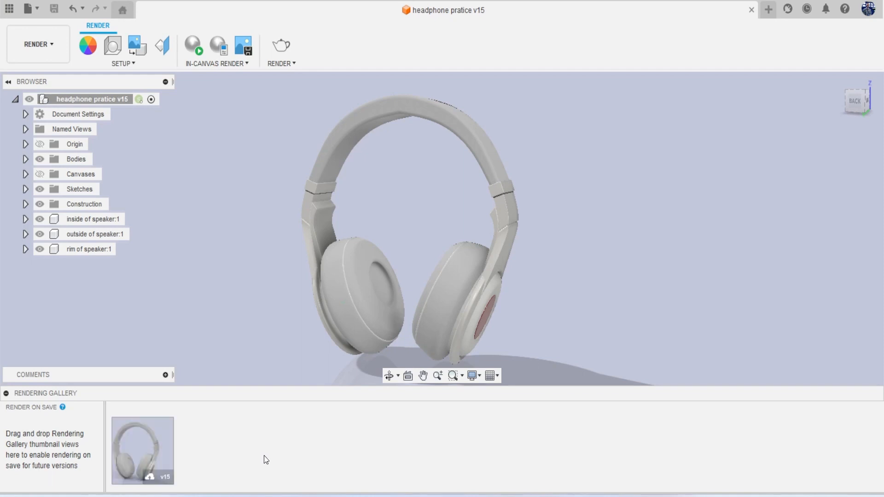
pyautogui.click(146, 451)
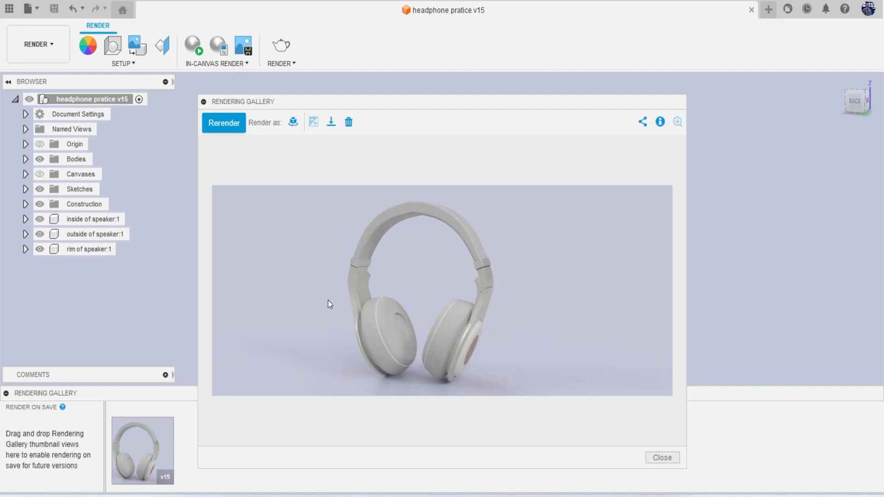
pyautogui.click(663, 459)
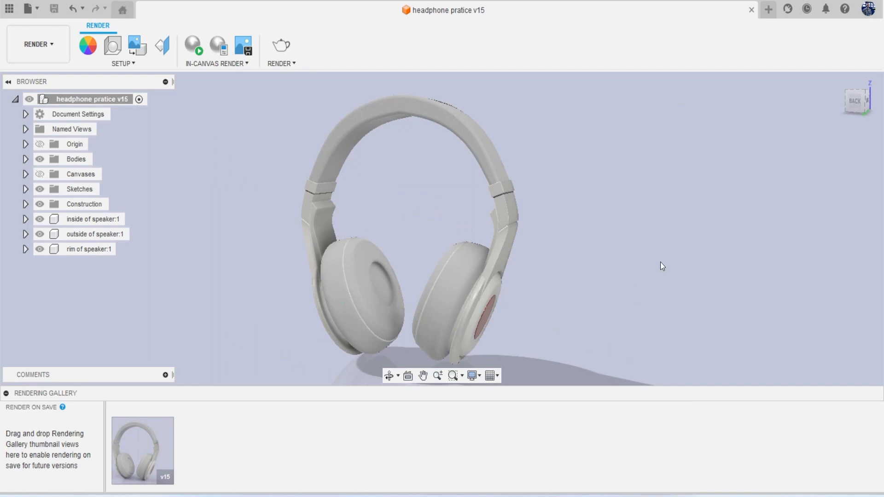
# Darken the design's Paint - Enamel Glossy (White) appearance to light gray with RGB 207, 207, 207
pyautogui.press('a')
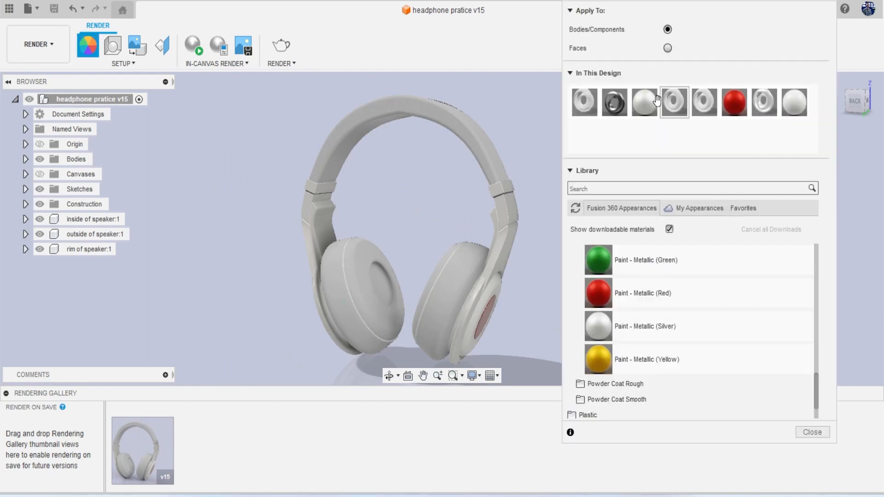
pyautogui.doubleClick(804, 102)
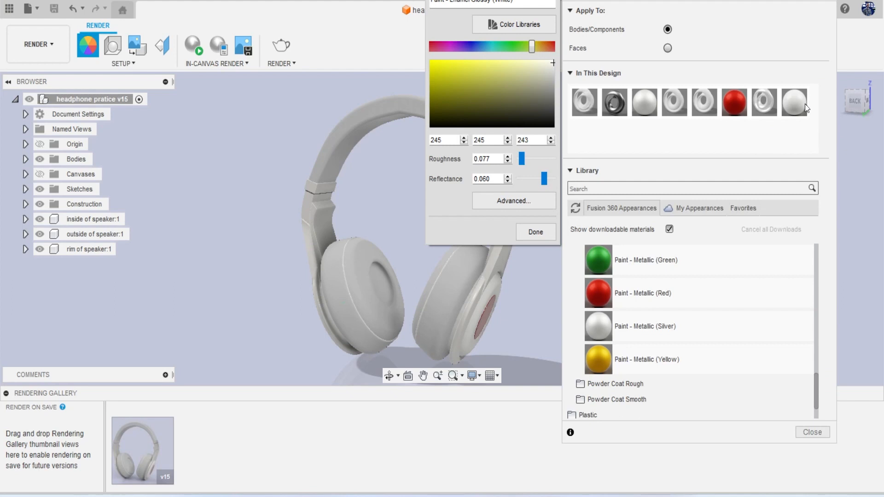
pyautogui.moveTo(553, 64); pyautogui.dragTo(554, 73)
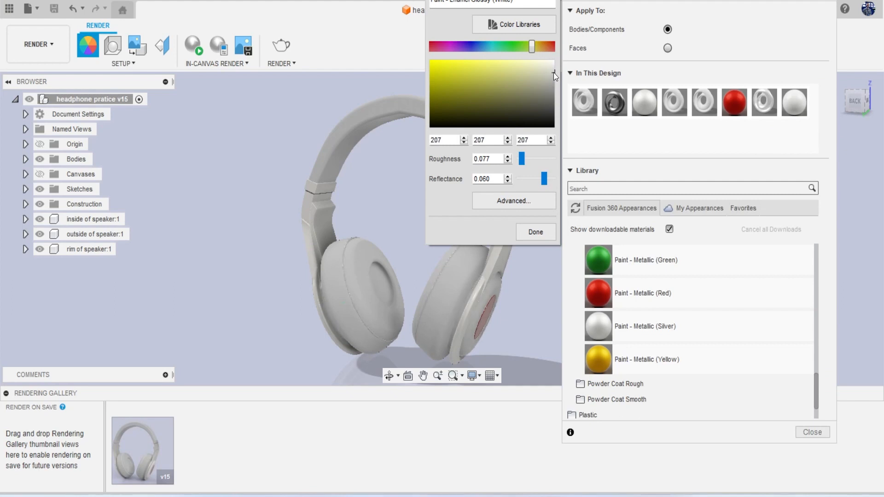
pyautogui.click(538, 232)
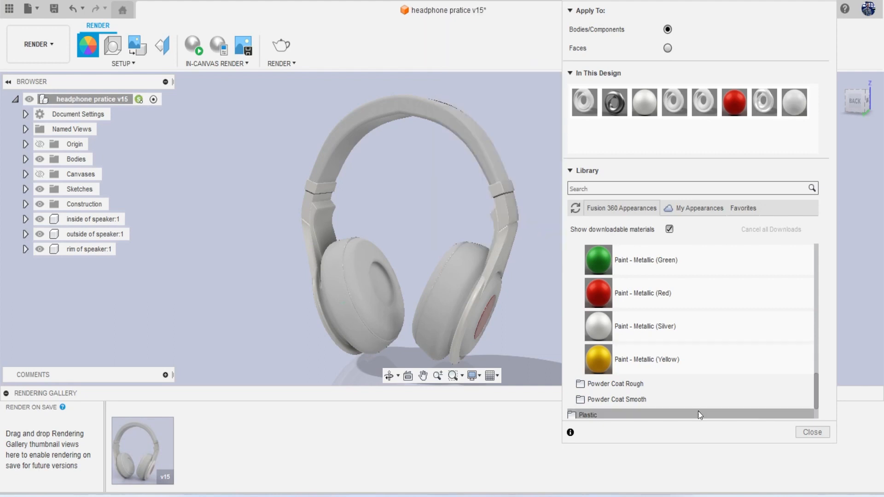
# Try the scene's ground with reflections turned off
pyautogui.click(811, 433)
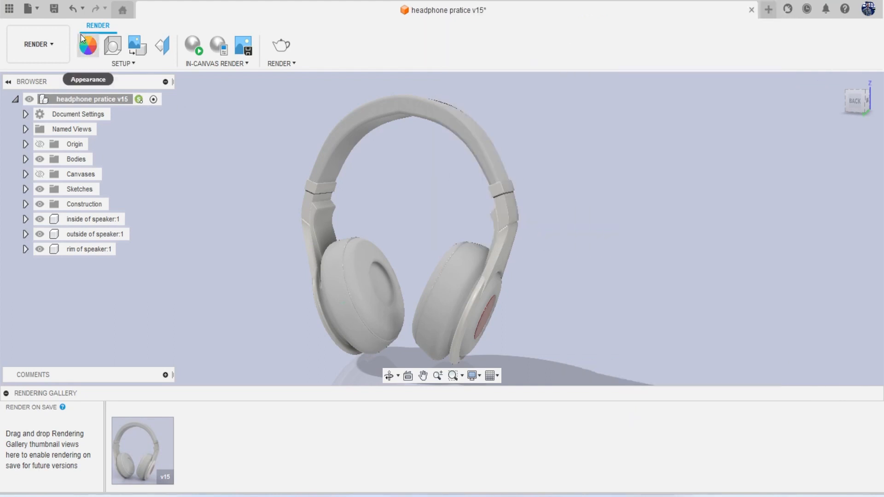
pyautogui.click(113, 46)
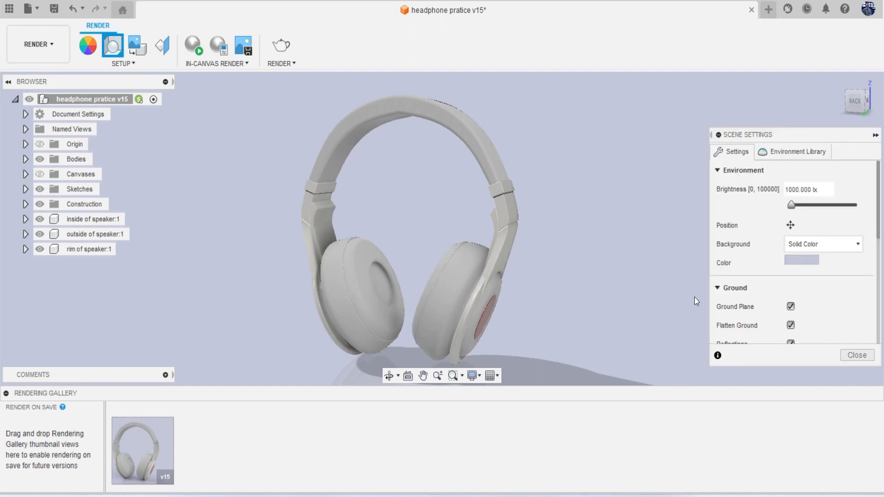
pyautogui.scroll(-3, 755, 290)
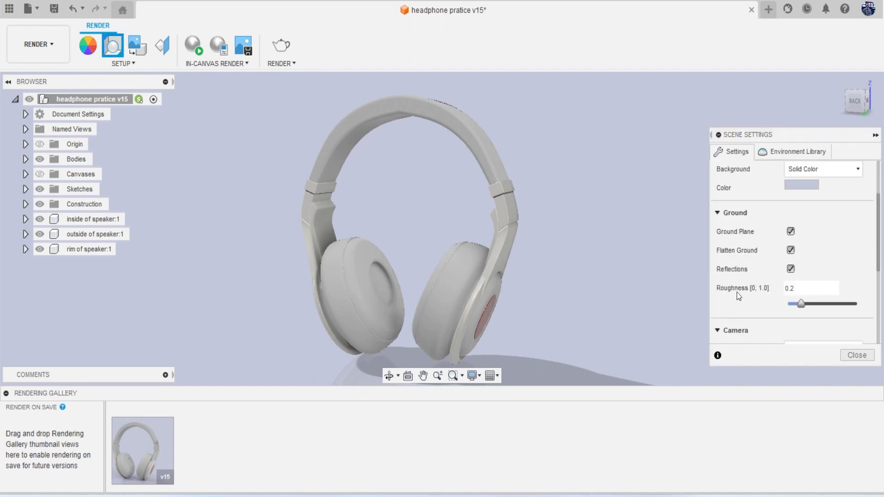
pyautogui.click(790, 269)
pyautogui.click(791, 268)
pyautogui.click(855, 354)
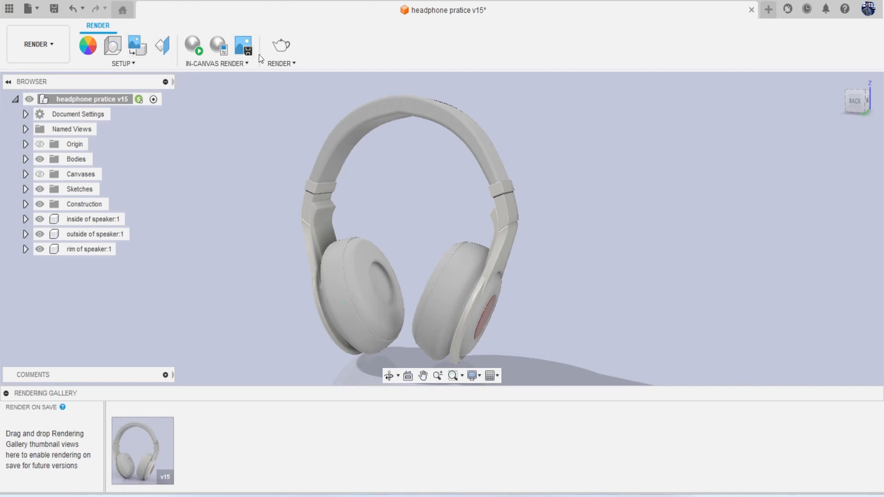
# Render the headphone with the Local Renderer at Standard(50) quality and inspect the resulting image in the Rendering Gallery
pyautogui.click(278, 48)
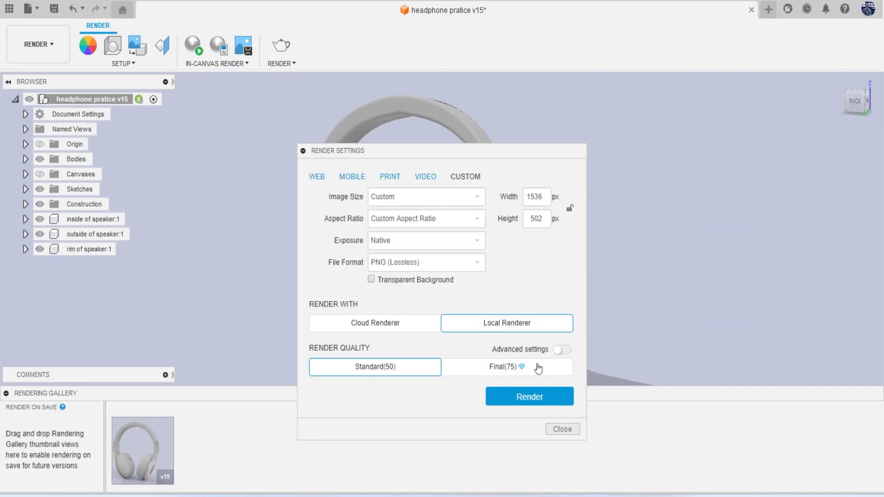
pyautogui.click(541, 399)
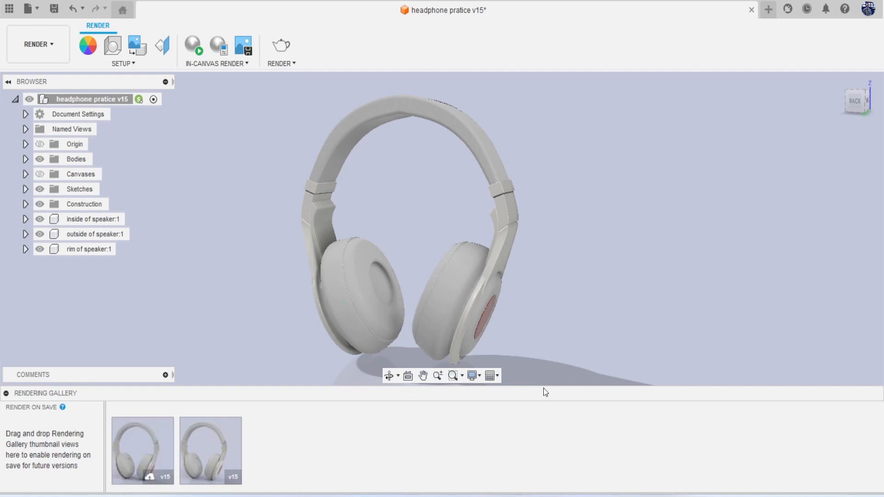
pyautogui.click(141, 457)
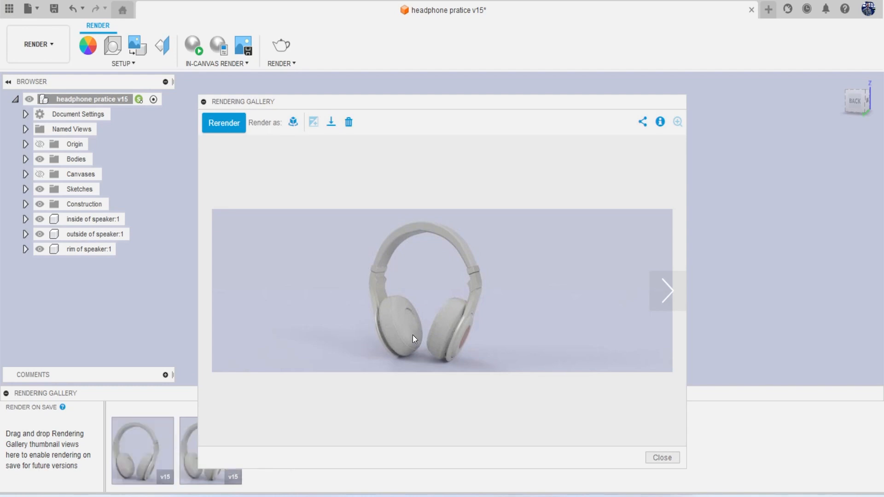
pyautogui.click(662, 458)
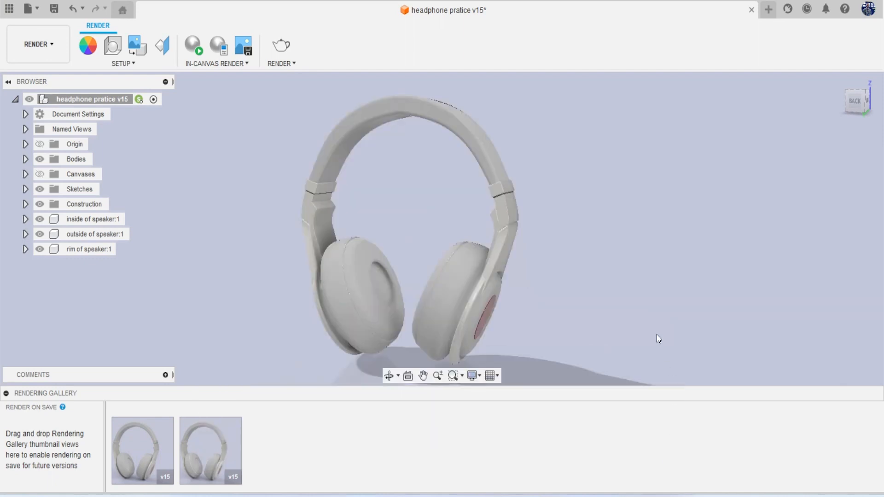
# Try a ground reflection roughness of 0.3 and test the Reflections, Flatten Ground and Ground Plane options in the scene settings
pyautogui.click(113, 46)
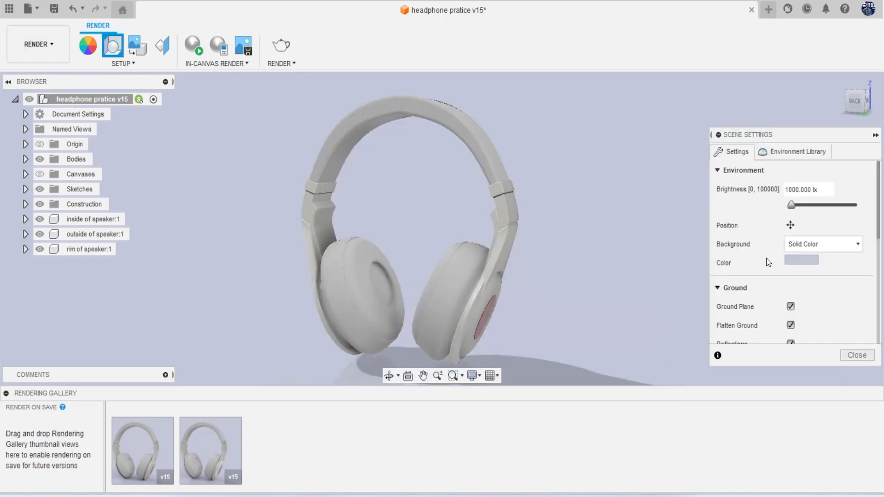
pyautogui.scroll(-3, 847, 300)
pyautogui.moveTo(828, 304); pyautogui.dragTo(809, 308)
pyautogui.click(791, 270)
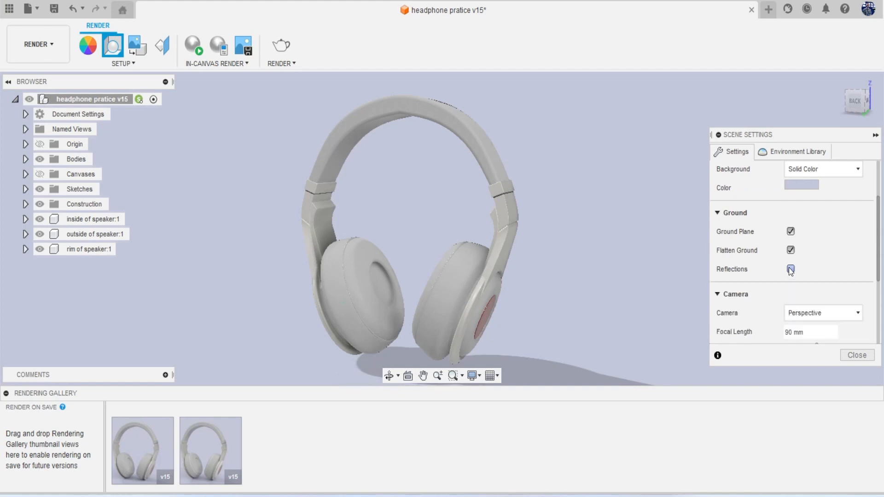
pyautogui.click(790, 270)
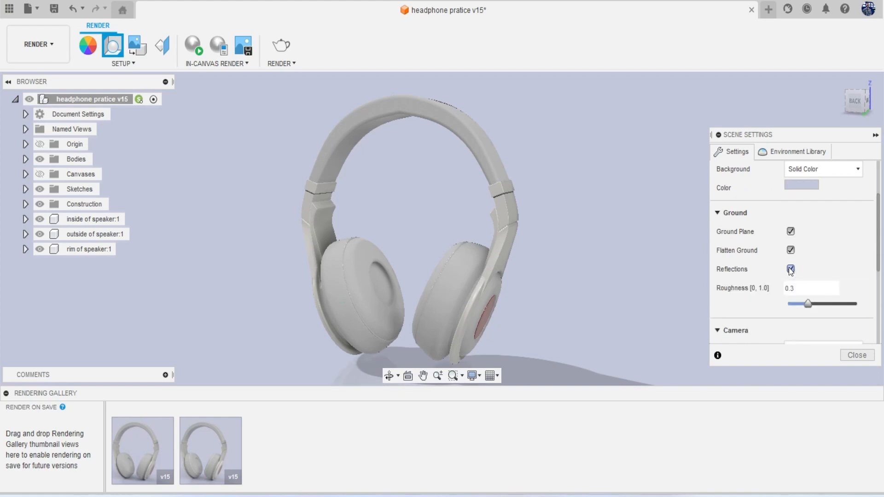
pyautogui.moveTo(808, 305); pyautogui.dragTo(802, 305)
pyautogui.click(791, 251)
pyautogui.click(791, 231)
pyautogui.click(791, 231)
pyautogui.click(857, 355)
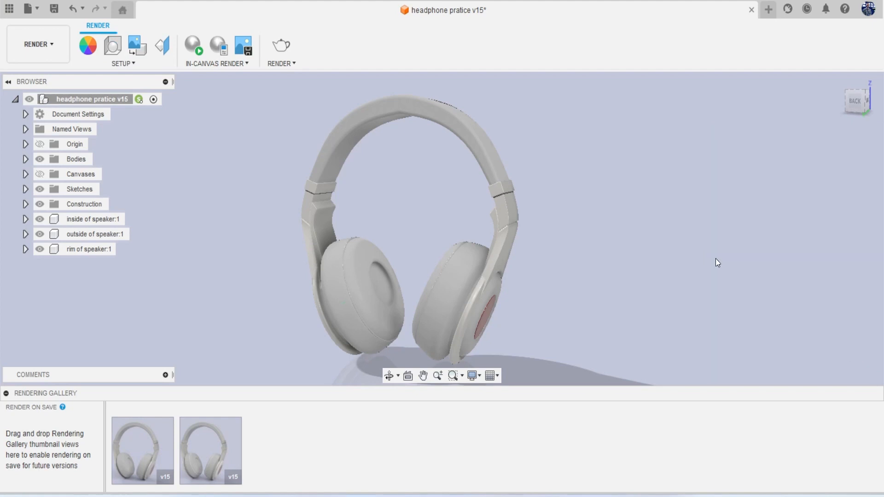
# Brighten the design's Paint - Enamel Glossy (White) appearance to RGB 255, 255, 255 and lower its reflectance to 0.049
pyautogui.press('a')
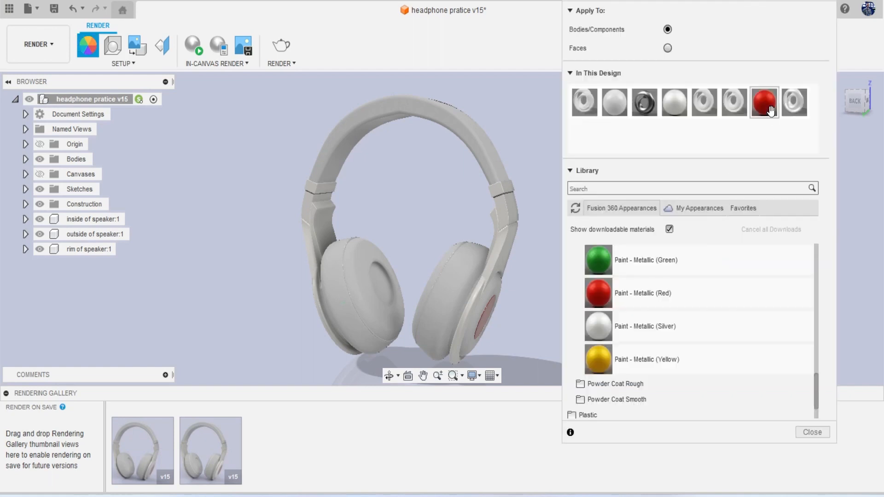
pyautogui.doubleClick(616, 108)
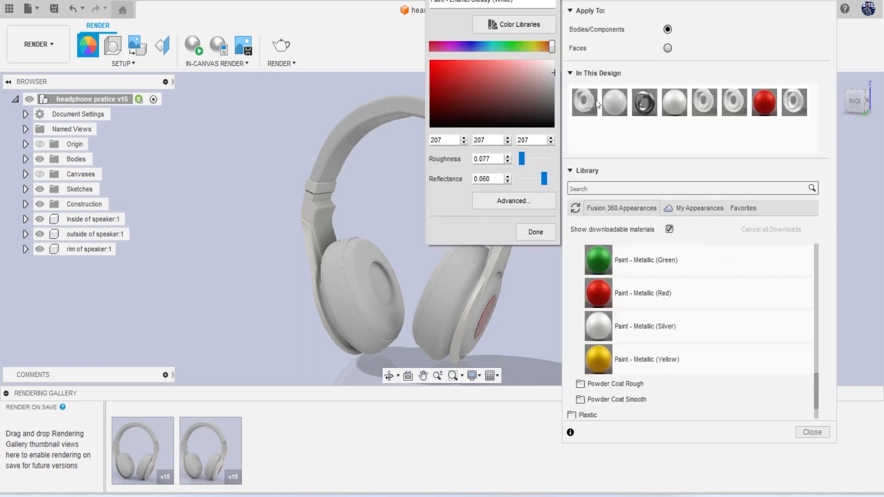
pyautogui.moveTo(558, 70); pyautogui.dragTo(554, 61)
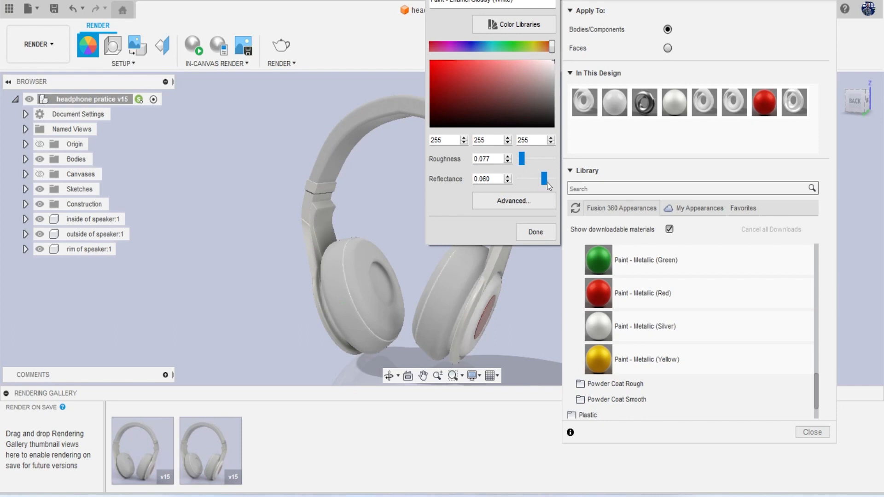
pyautogui.moveTo(546, 181); pyautogui.dragTo(539, 181)
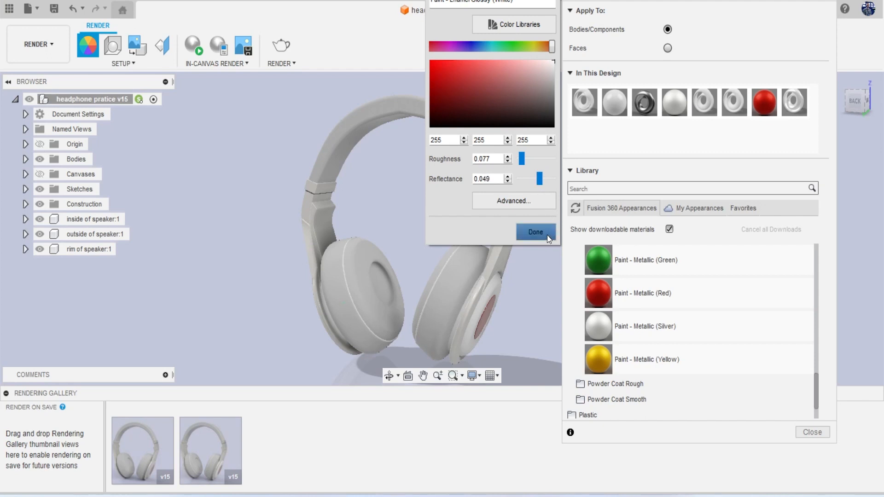
pyautogui.click(536, 232)
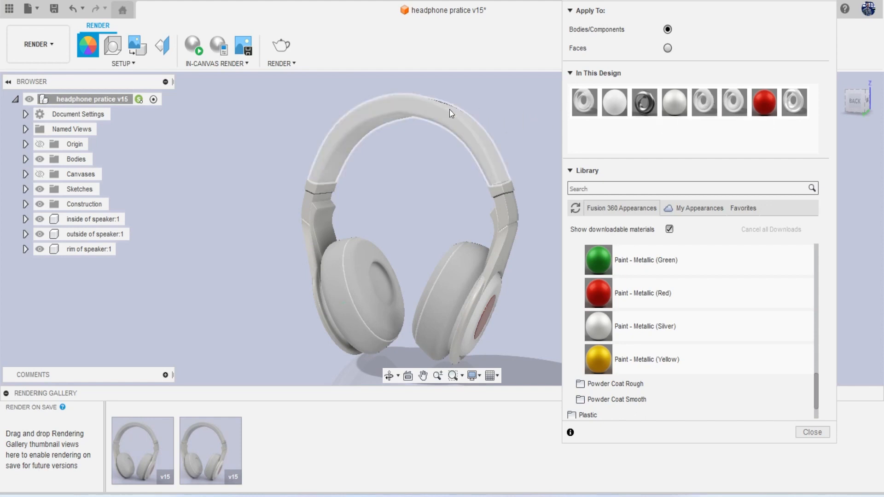
pyautogui.scroll(6, 447, 100)
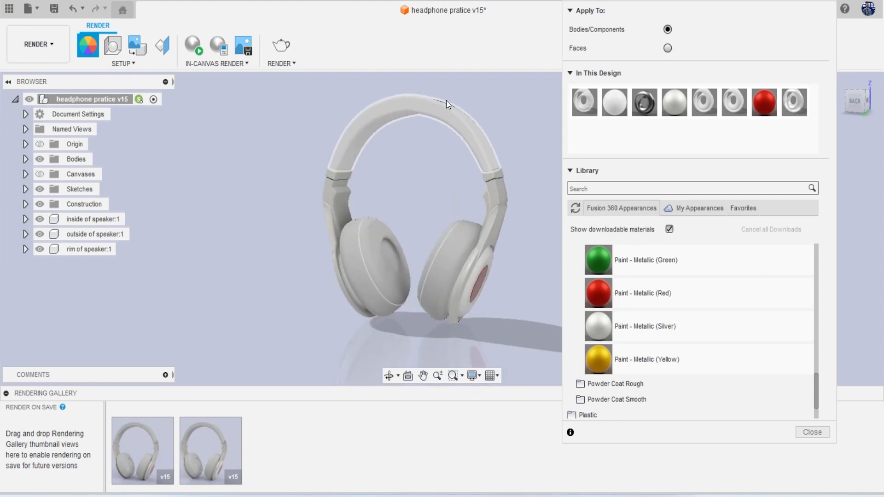
pyautogui.scroll(-6, 432, 212)
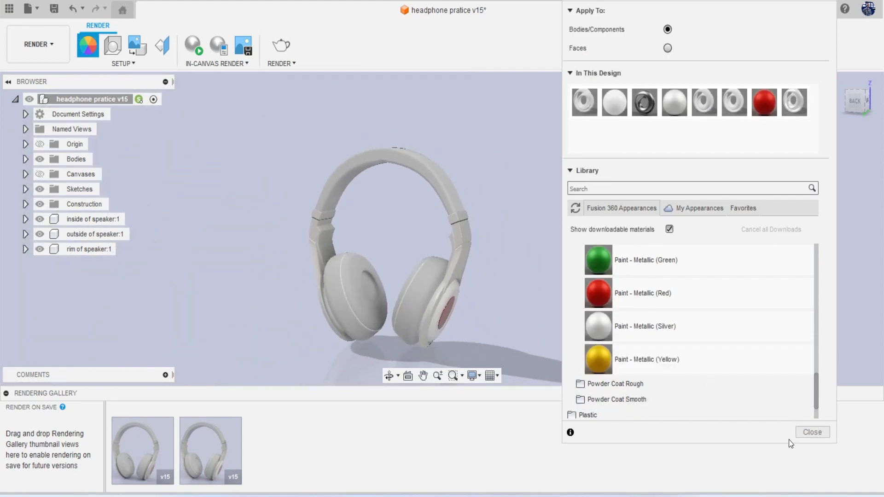
pyautogui.click(812, 432)
# Render the headphone with the brightened white paint locally at Standard(50) quality and inspect the image in the Rendering Gallery
pyautogui.moveTo(509, 324); pyautogui.dragTo(532, 338, button='middle')
pyautogui.scroll(2, 472, 326)
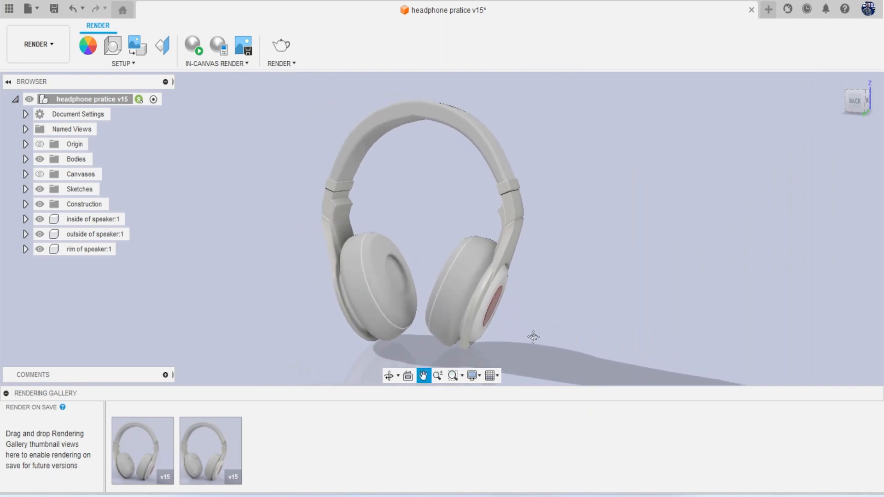
pyautogui.click(279, 47)
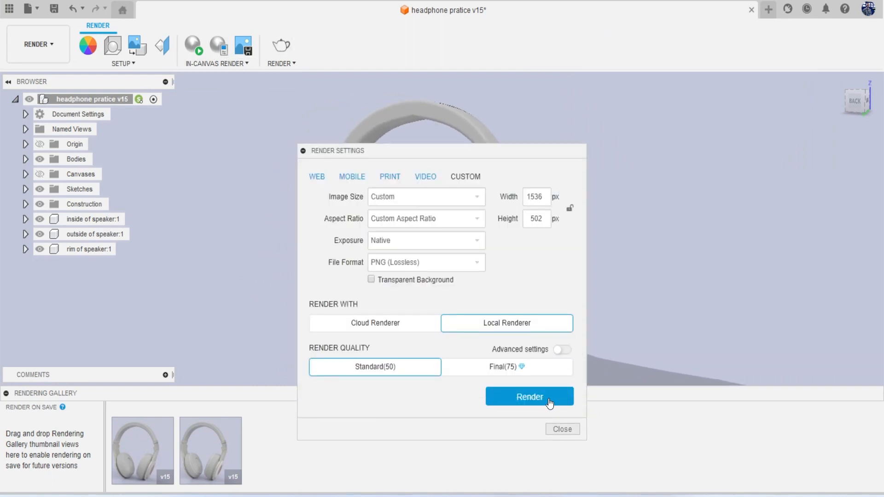
pyautogui.click(555, 399)
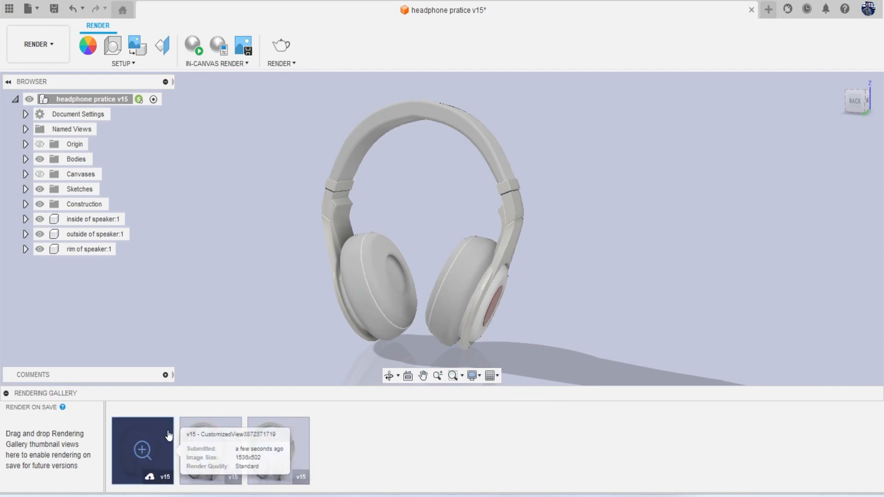
pyautogui.click(143, 449)
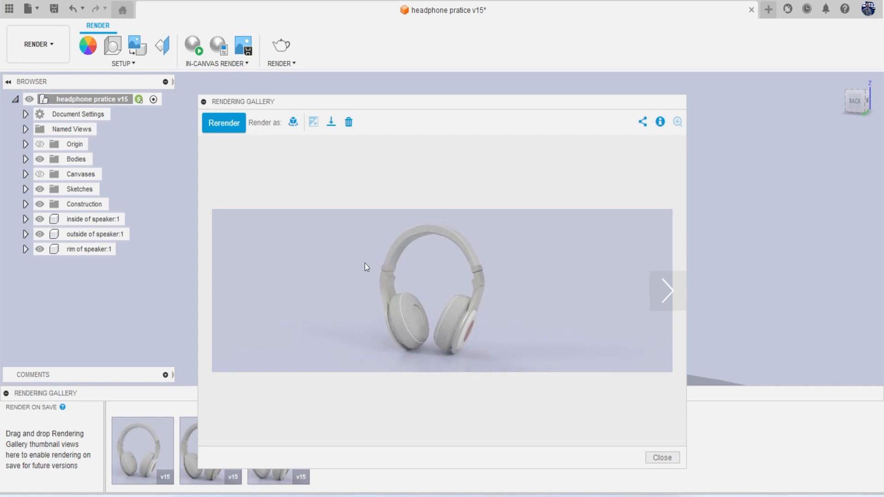
pyautogui.click(662, 458)
# Collapse the Rendering Gallery and start a closer 1536 x 647 px local render of the headphone at Standard(50) quality
pyautogui.click(7, 393)
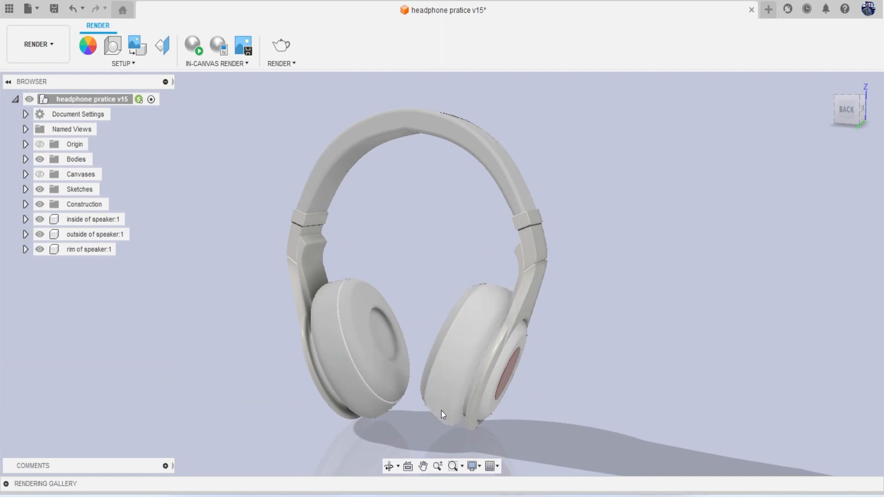
pyautogui.scroll(3, 483, 435)
pyautogui.scroll(2, 483, 436)
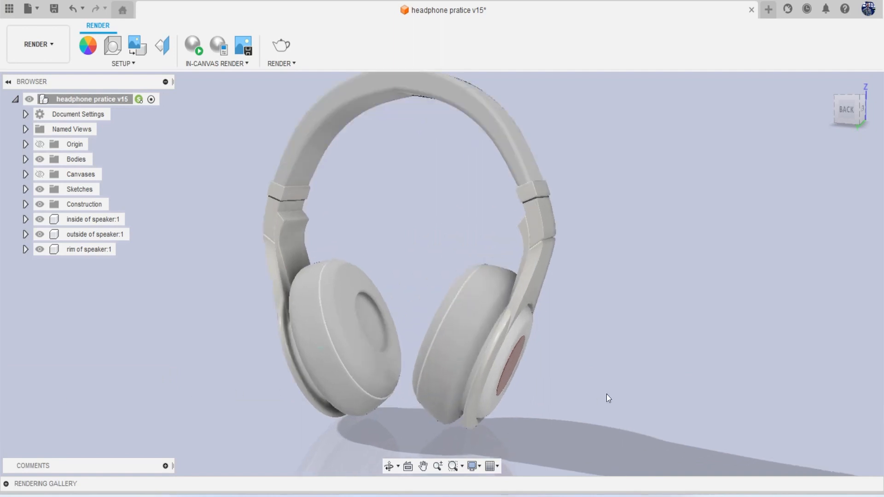
pyautogui.keyDown('shift'); pyautogui.moveTo(737, 221); pyautogui.dragTo(719, 260, button='middle'); pyautogui.keyUp('shift')
pyautogui.scroll(3, 659, 306)
pyautogui.moveTo(659, 306); pyautogui.dragTo(701, 330, button='middle')
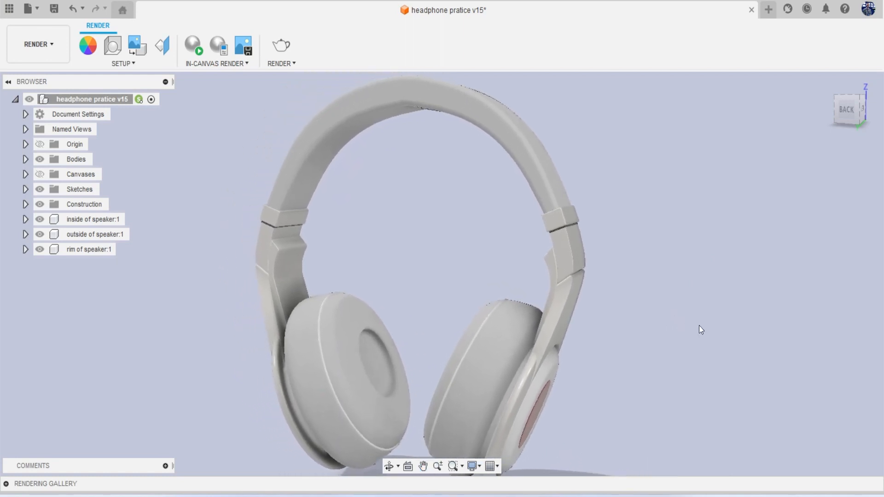
pyautogui.click(281, 42)
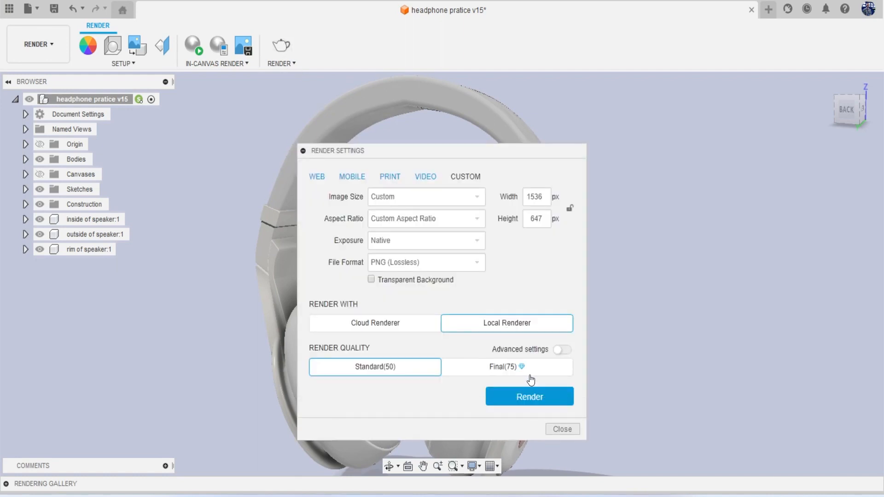
pyautogui.click(528, 399)
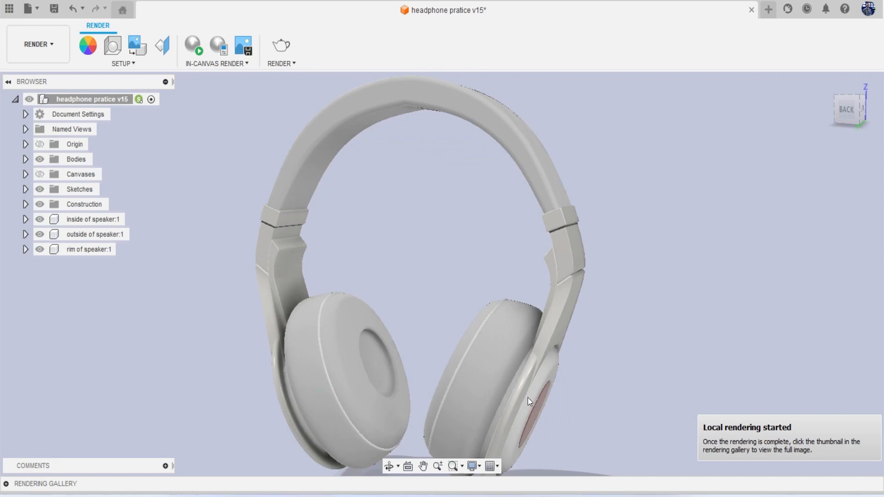
# Examine the finished close-up render of the headphone in the Rendering Gallery
pyautogui.click(8, 487)
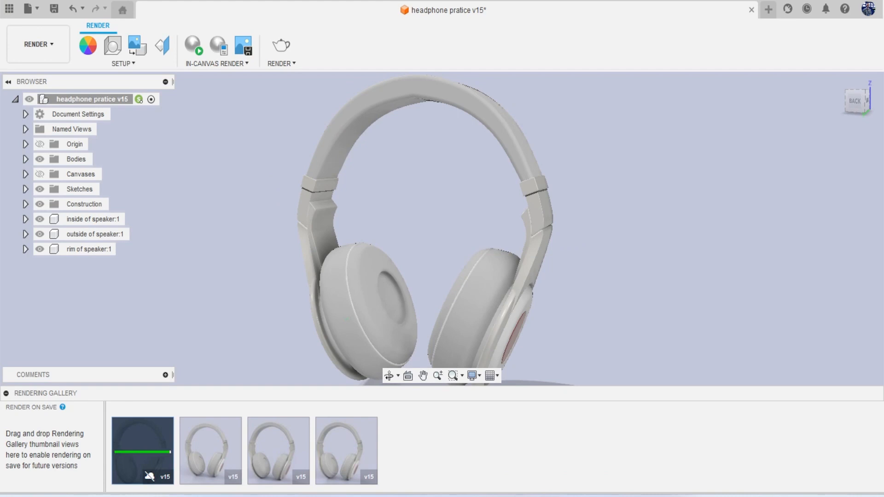
pyautogui.moveTo(158, 476)
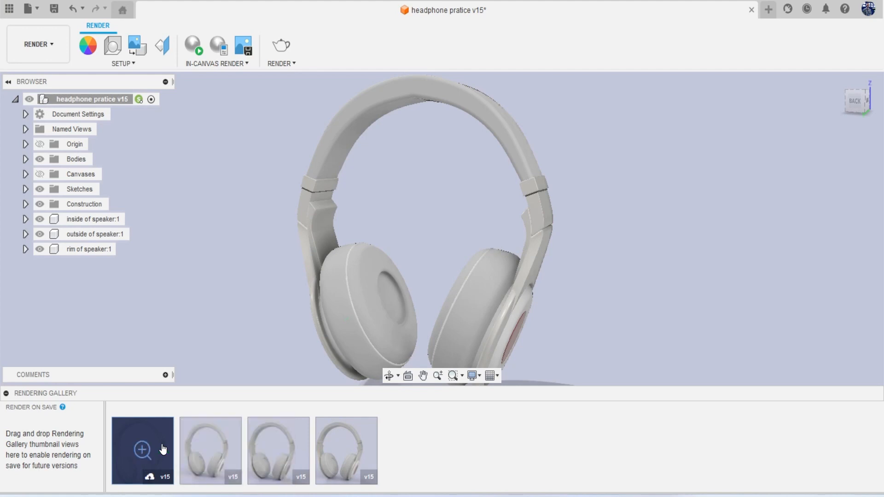
pyautogui.click(158, 448)
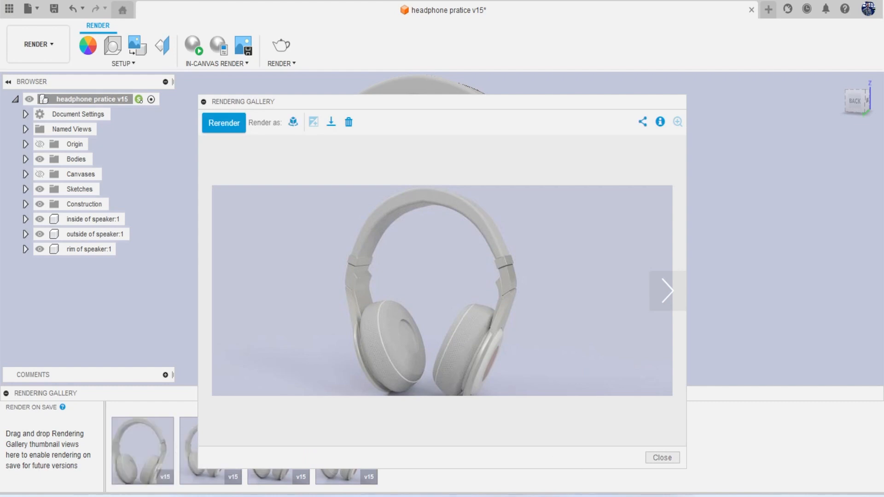
pyautogui.click(658, 458)
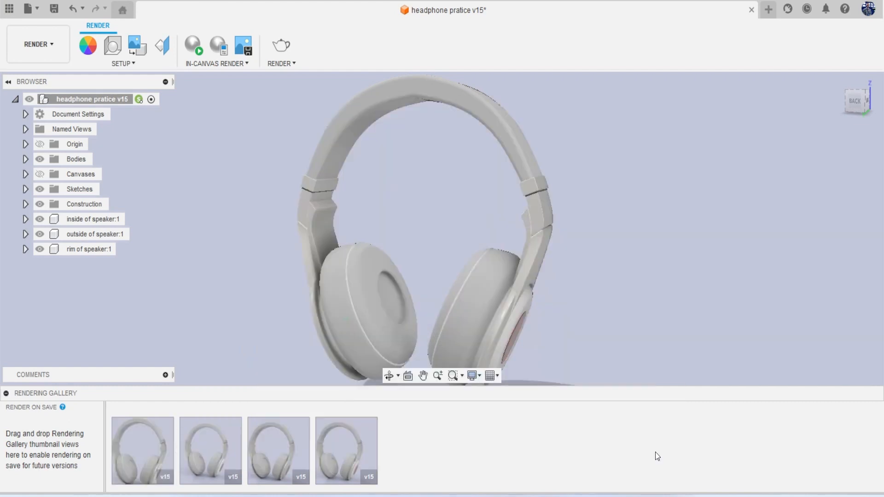
# Start a local render of a slightly wider headphone view at Final(75) quality and show its progress in the Rendering Gallery
pyautogui.click(5, 394)
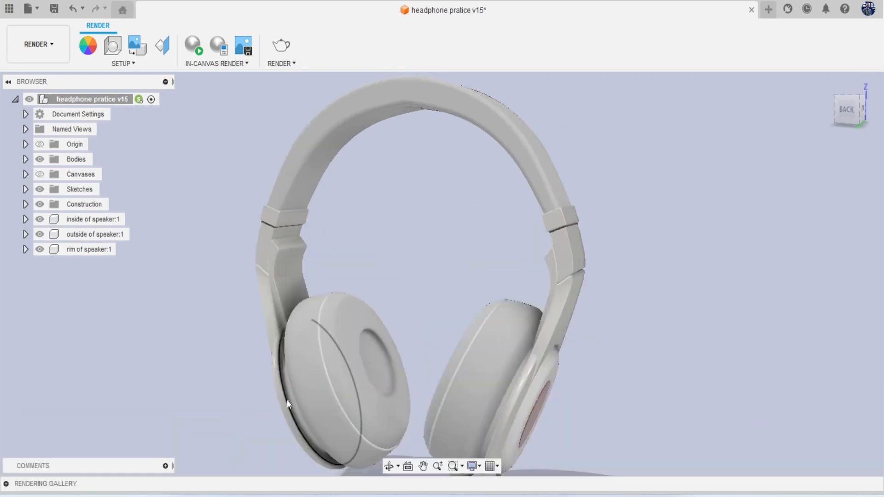
pyautogui.scroll(-2, 286, 400)
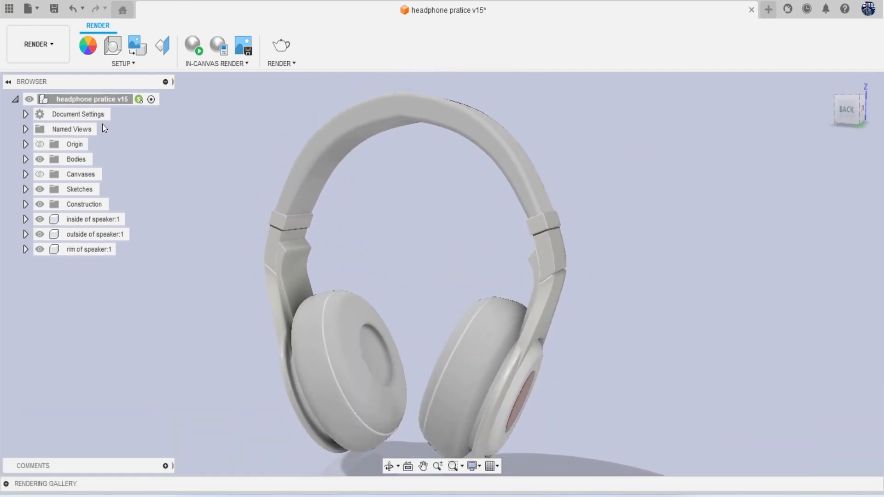
pyautogui.click(279, 46)
pyautogui.click(508, 367)
pyautogui.click(534, 402)
pyautogui.click(6, 484)
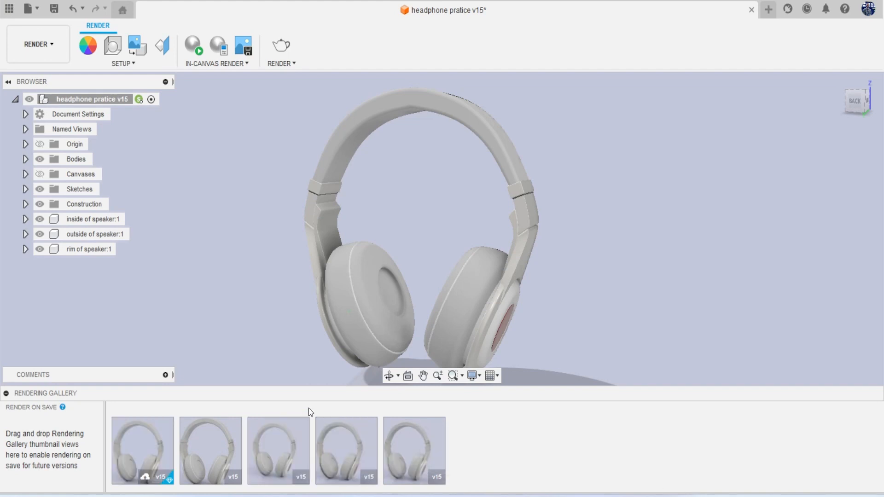
# Open the cloud-rendered headphone image from the Rendering Gallery in a larger view
pyautogui.click(162, 456)
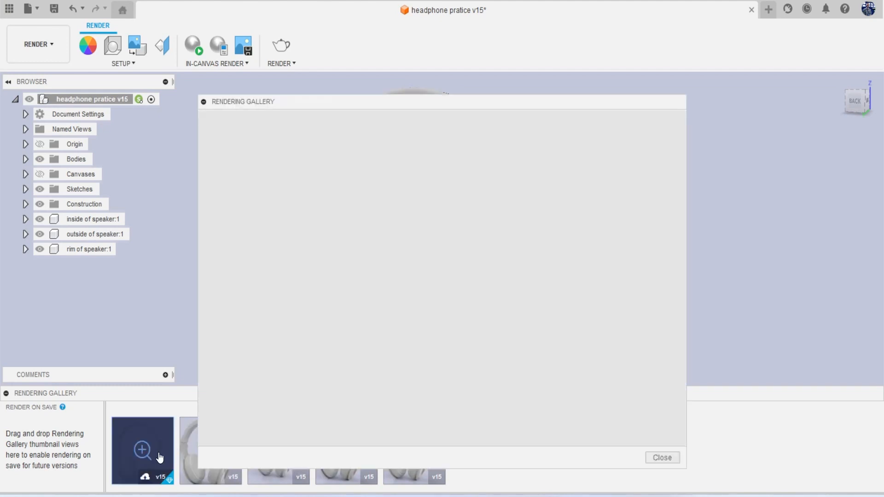
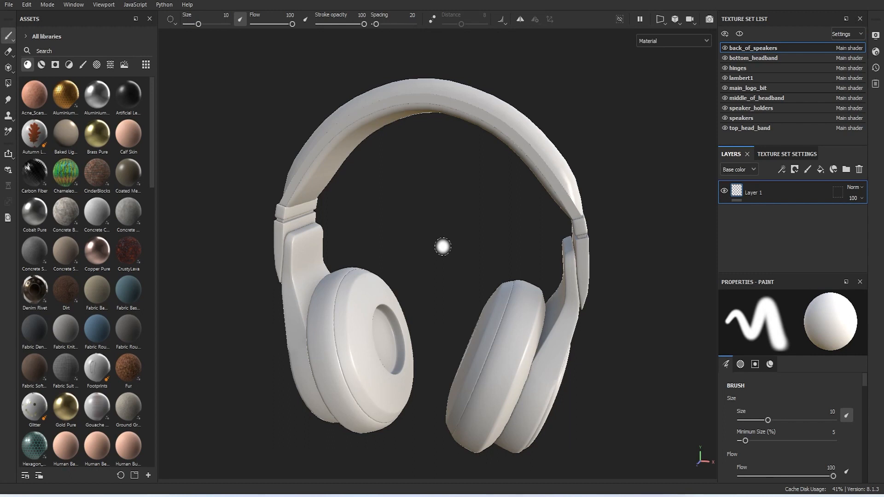
# Switch to Substance 3D Painter, examine the untextured headphone from different angles and look through the material library
pyautogui.moveTo(450, 270)
pyautogui.keyDown('alt'); pyautogui.mouseDown()
pyautogui.moveTo(415, 274)
pyautogui.moveTo(424, 290)
pyautogui.mouseUp(); pyautogui.keyUp('alt')
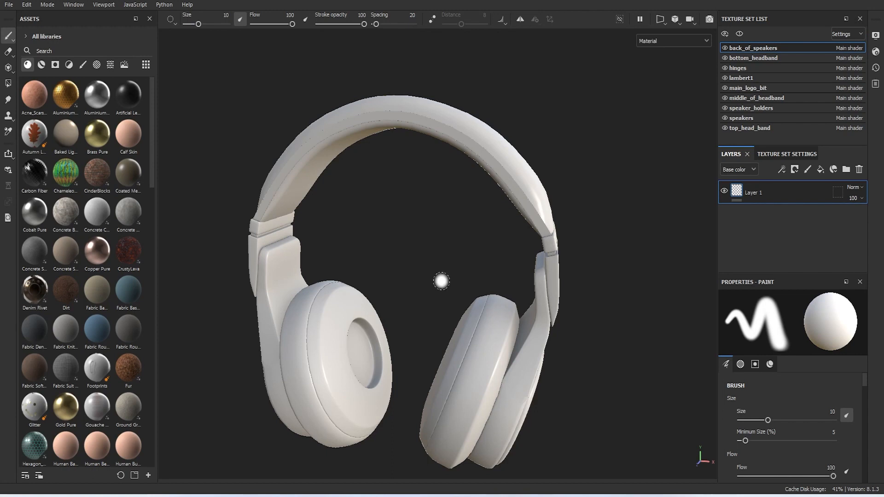
pyautogui.moveTo(436, 300)
pyautogui.keyDown('alt'); pyautogui.mouseDown()
pyautogui.moveTo(446, 310)
pyautogui.moveTo(466, 278)
pyautogui.moveTo(456, 294)
pyautogui.mouseUp(); pyautogui.keyUp('alt')
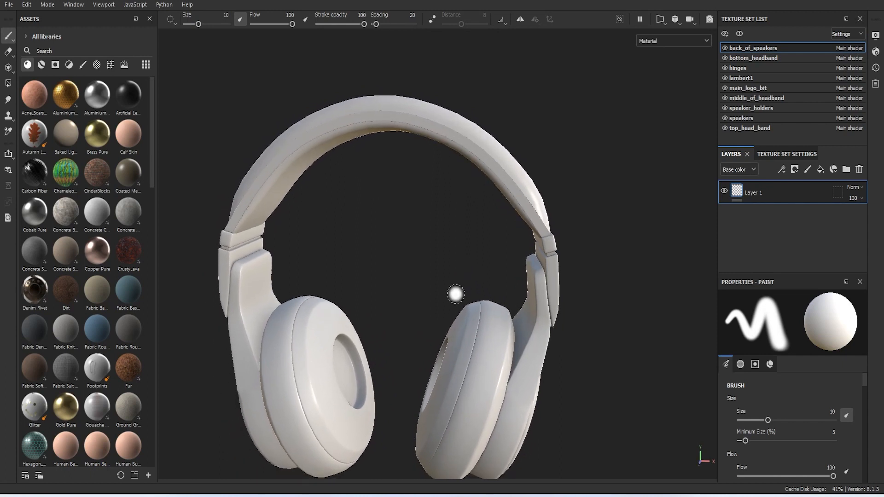
pyautogui.moveTo(436, 312)
pyautogui.keyDown('alt'); pyautogui.mouseDown(button='middle')
pyautogui.moveTo(479, 297)
pyautogui.moveTo(469, 286)
pyautogui.moveTo(466, 295)
pyautogui.mouseUp(button='middle'); pyautogui.keyUp('alt')
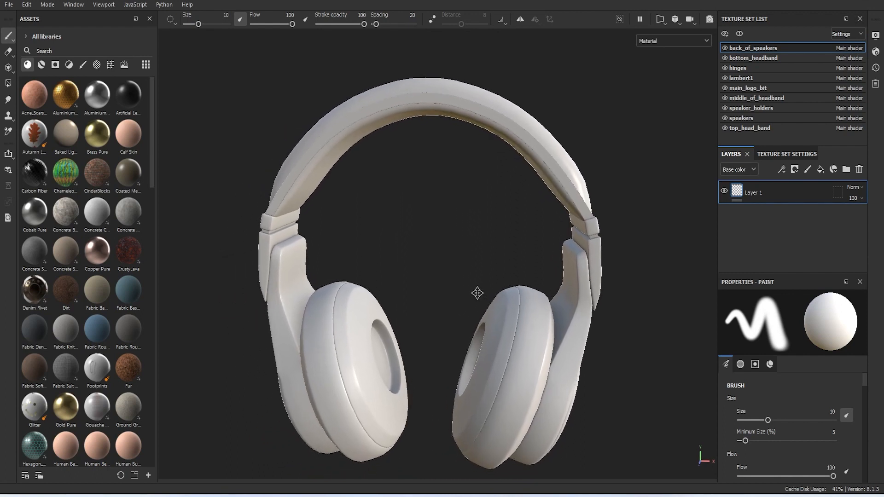
pyautogui.moveTo(466, 296)
pyautogui.keyDown('alt'); pyautogui.mouseDown()
pyautogui.moveTo(437, 292)
pyautogui.moveTo(453, 295)
pyautogui.mouseUp(); pyautogui.keyUp('alt')
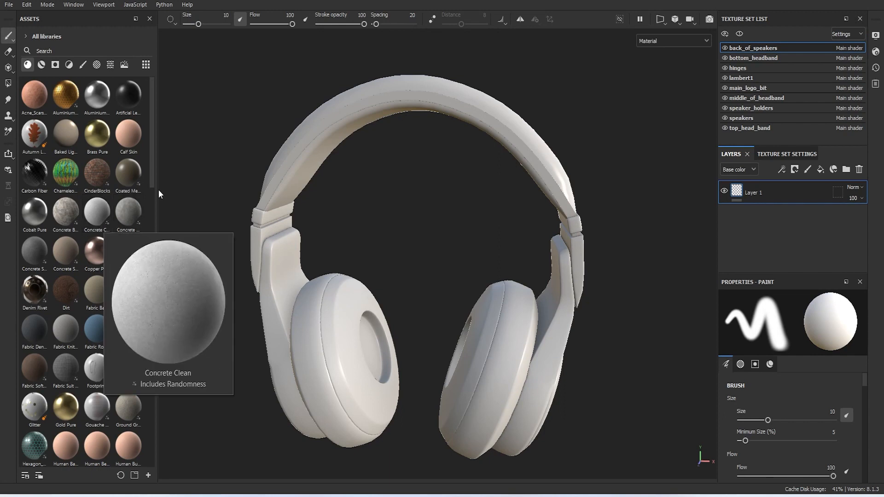
pyautogui.moveTo(91, 233)
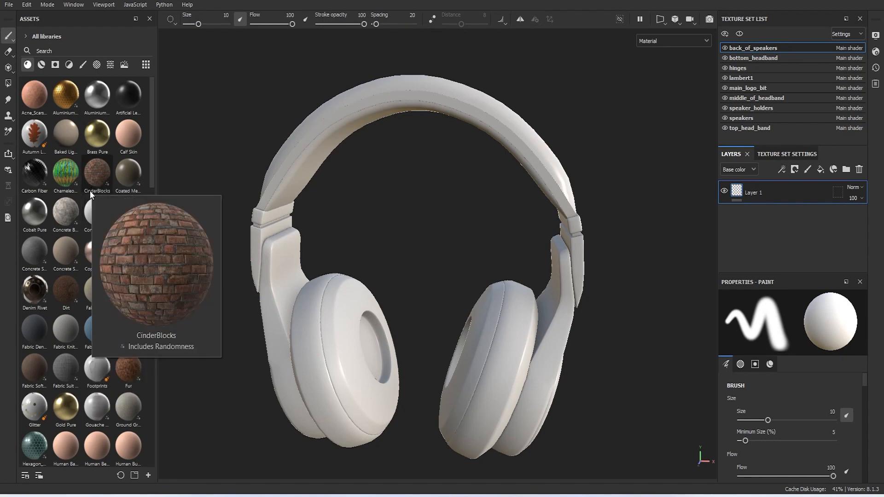
pyautogui.scroll(-5, 88, 193)
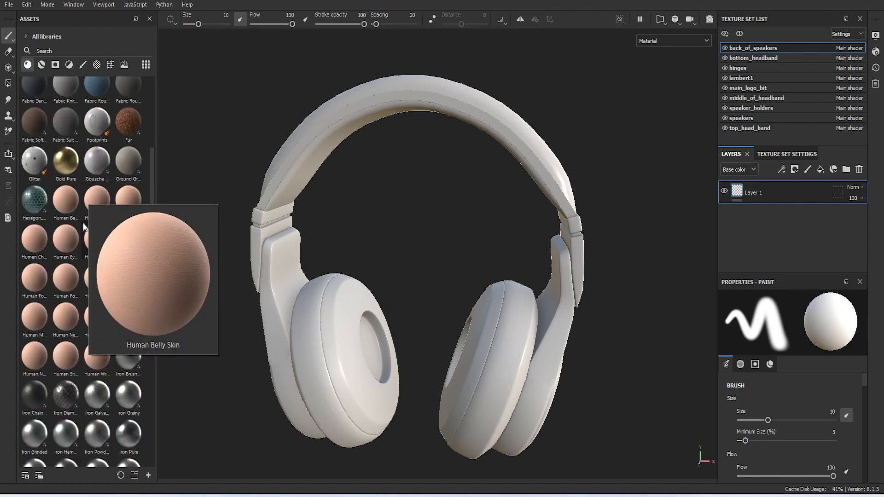
pyautogui.scroll(-8, 83, 225)
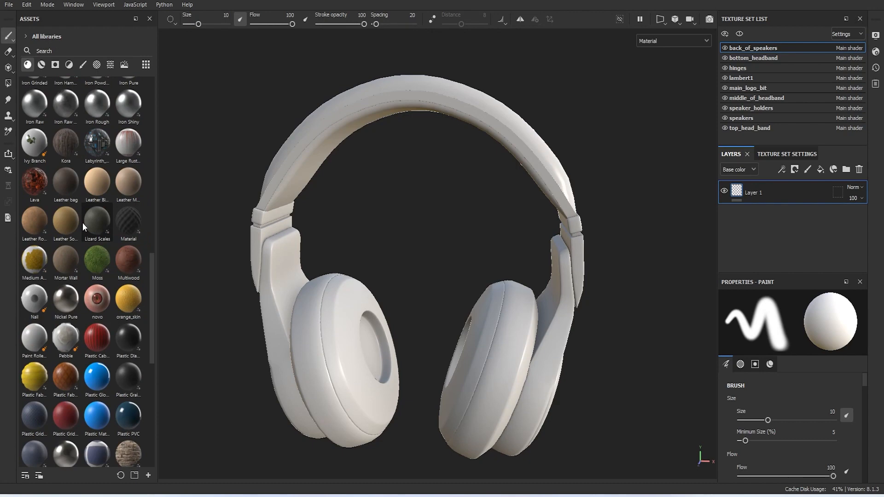
pyautogui.scroll(10, 76, 121)
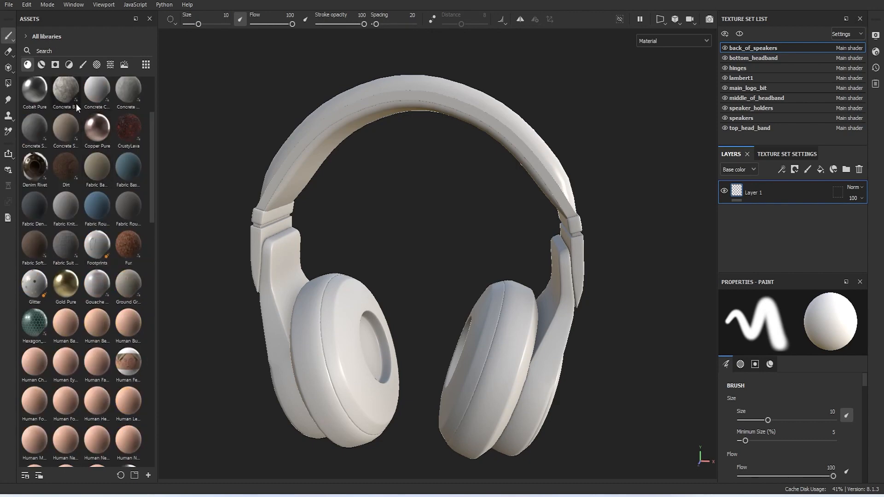
# Search the material library for "leather" and apply Artificial Leather to the headphone's ear cushions
pyautogui.click(51, 52)
pyautogui.write('leather')
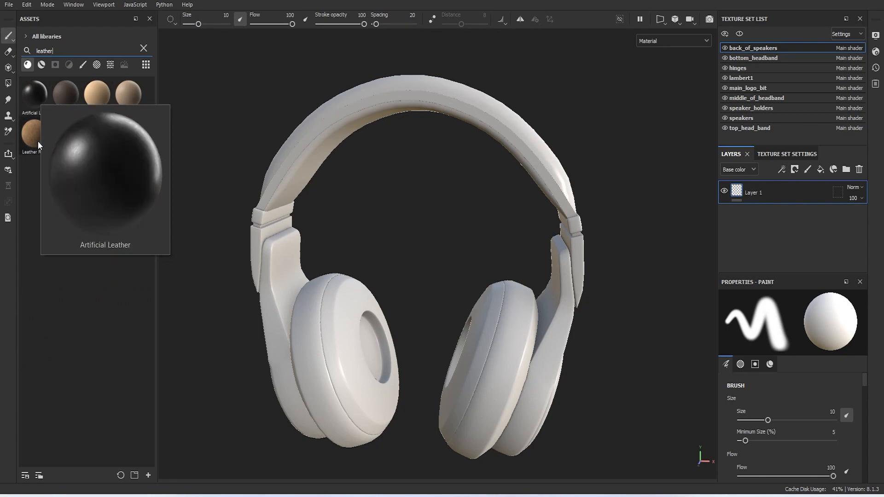
pyautogui.moveTo(61, 143)
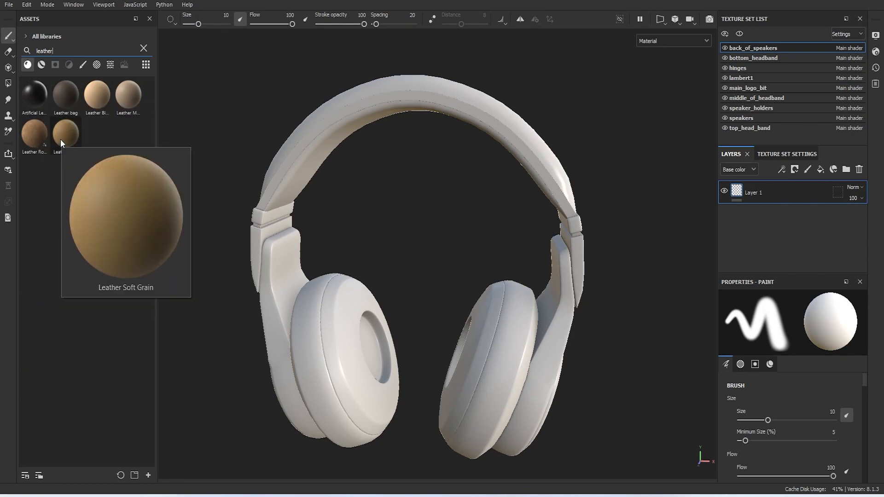
pyautogui.moveTo(137, 101)
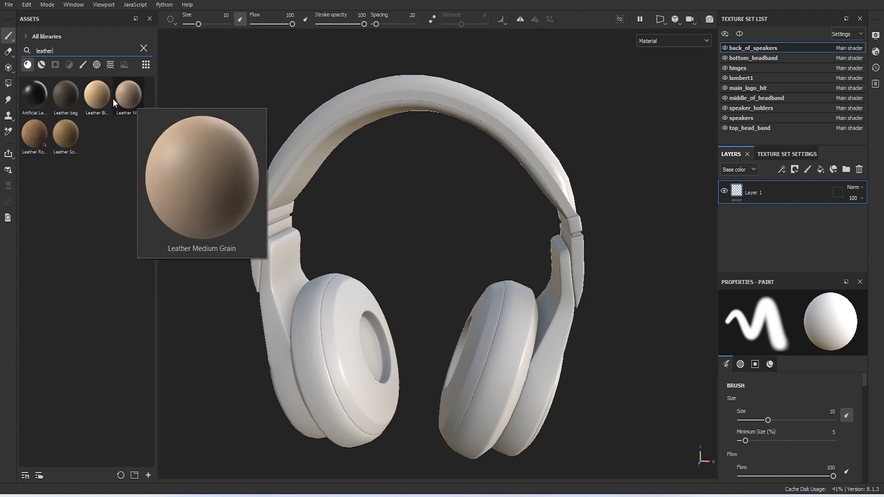
pyautogui.moveTo(70, 98)
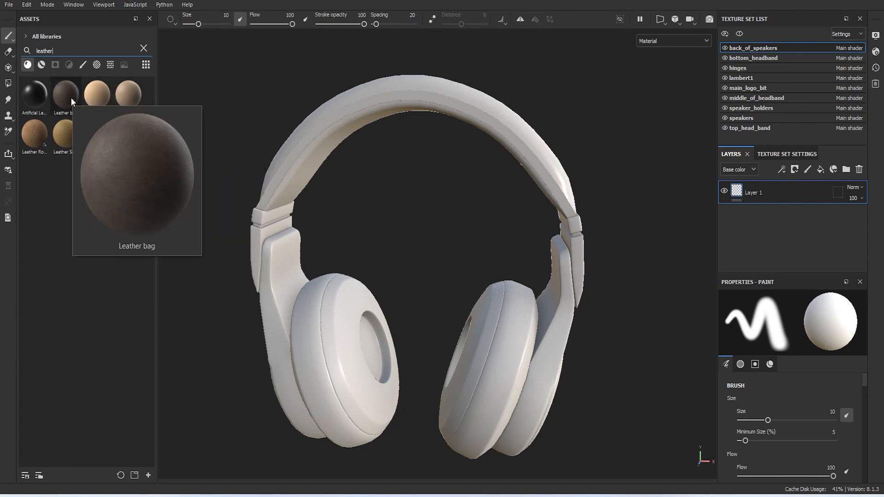
pyautogui.moveTo(38, 94)
pyautogui.moveTo(38, 95); pyautogui.dragTo(352, 297)
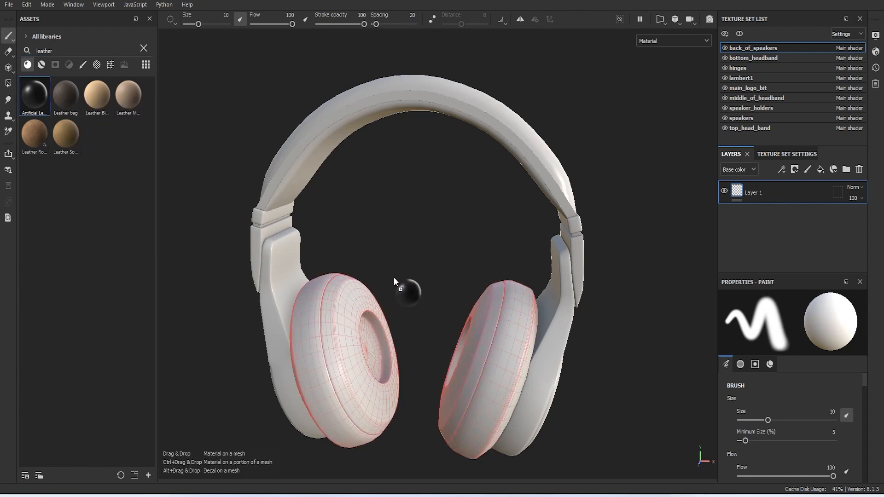
pyautogui.moveTo(394, 277); pyautogui.dragTo(389, 270)
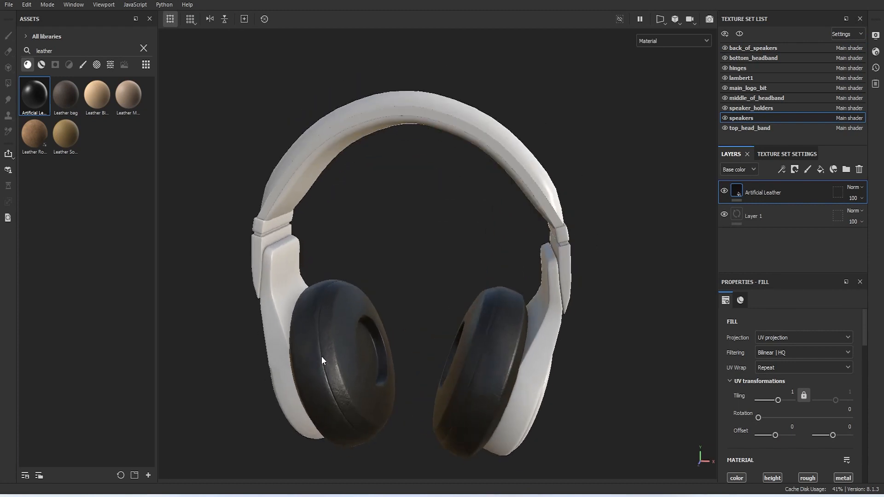
# Set the base color of the ear cushions' Artificial Leather layer to white, FFFFFF
pyautogui.scroll(3, 321, 356)
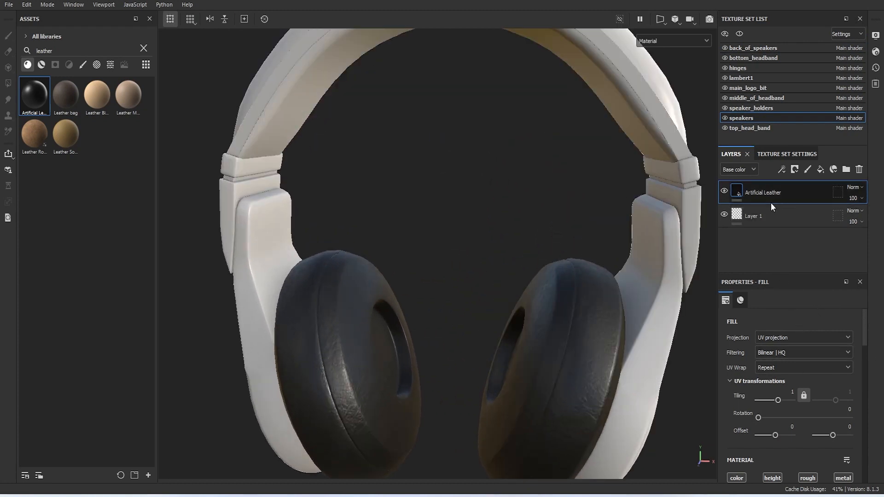
pyautogui.scroll(-5, 789, 377)
pyautogui.click(774, 411)
pyautogui.moveTo(753, 394); pyautogui.dragTo(636, 325)
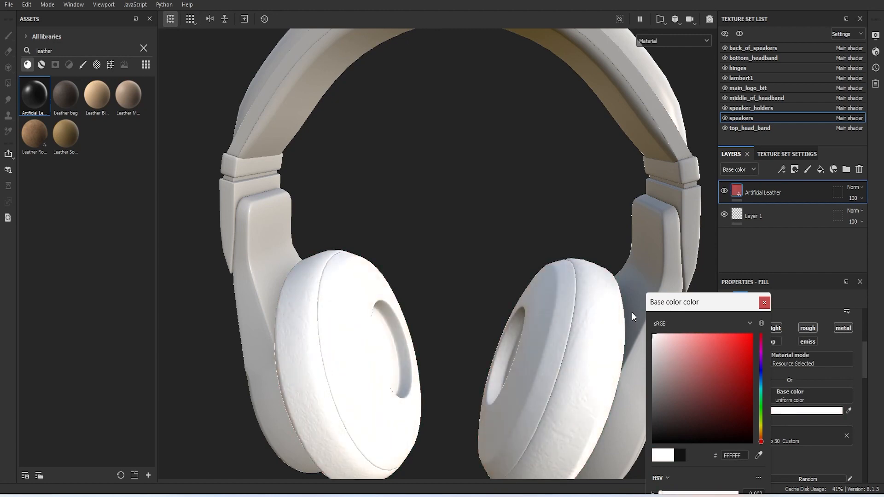
pyautogui.moveTo(631, 321)
pyautogui.mouseDown()
pyautogui.moveTo(634, 350)
pyautogui.moveTo(628, 328)
pyautogui.mouseUp()
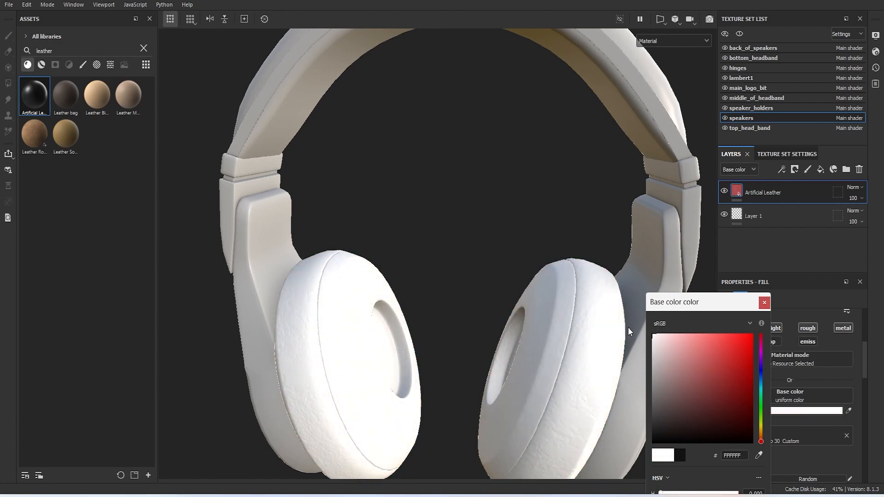
pyautogui.click(760, 304)
# Clear the leather search and apply the Plastic Matte Pure material to the outer discs of the speakers
pyautogui.scroll(4, 405, 374)
pyautogui.scroll(-2, 405, 374)
pyautogui.keyDown('alt'); pyautogui.moveTo(408, 371); pyautogui.dragTo(429, 371); pyautogui.keyUp('alt')
pyautogui.scroll(-3, 412, 350)
pyautogui.keyDown('alt'); pyautogui.moveTo(430, 314); pyautogui.dragTo(374, 329, button='middle'); pyautogui.keyUp('alt')
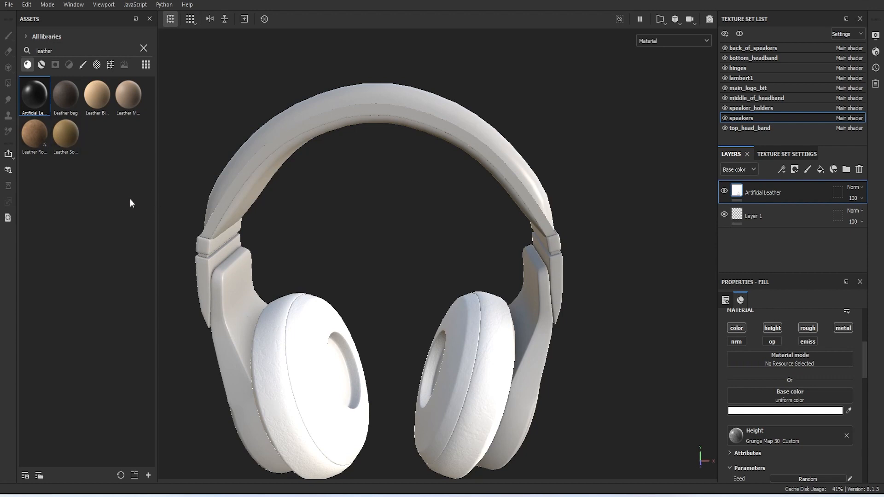
pyautogui.keyDown('alt'); pyautogui.moveTo(337, 282); pyautogui.dragTo(199, 174); pyautogui.keyUp('alt')
pyautogui.click(143, 50)
pyautogui.scroll(-10, 87, 220)
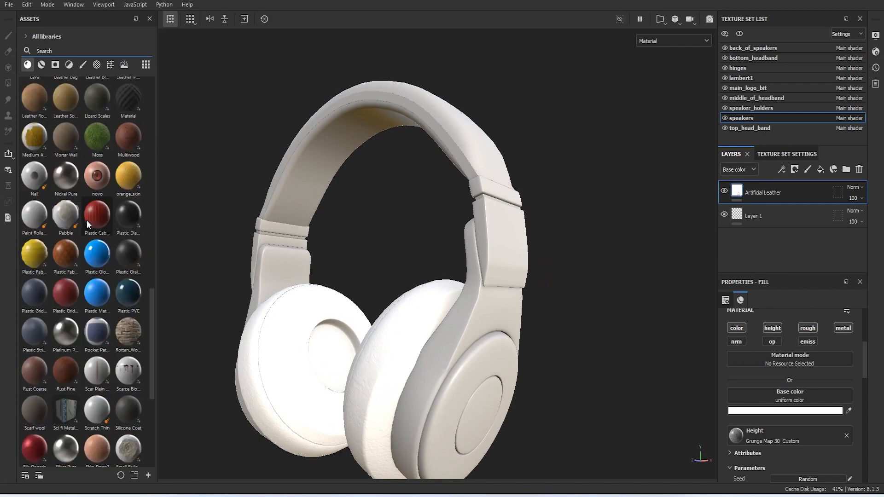
pyautogui.keyDown('alt'); pyautogui.moveTo(280, 293); pyautogui.dragTo(162, 194, button='middle'); pyautogui.keyUp('alt')
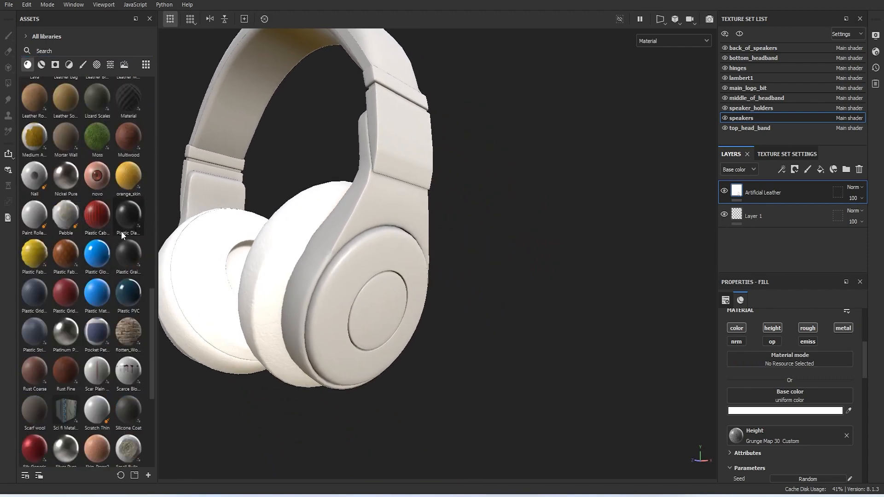
pyautogui.moveTo(96, 292); pyautogui.dragTo(348, 267)
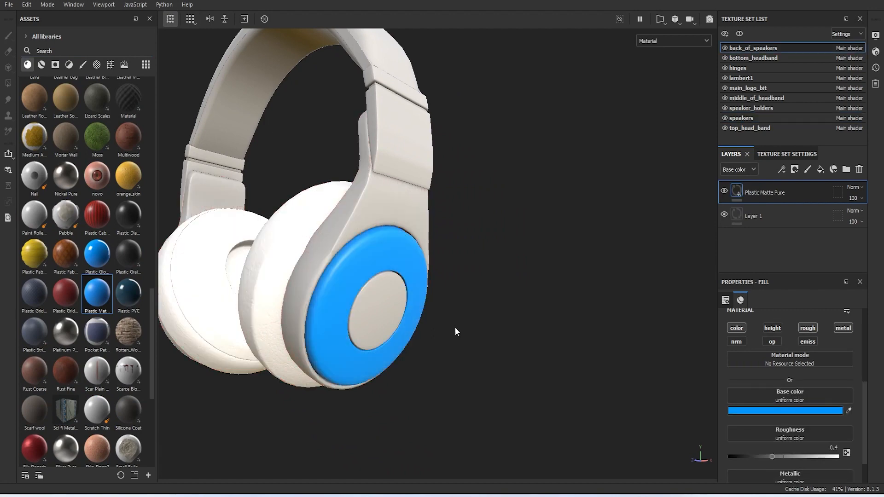
# Set the base color of the outer speaker discs' Plastic Matte Pure layer to white
pyautogui.click(792, 411)
pyautogui.moveTo(681, 363); pyautogui.dragTo(619, 314)
pyautogui.click(617, 307)
pyautogui.click(764, 303)
# Apply the Plastic Matte Pure material to the round logo inset at the center of the outer speaker disc
pyautogui.keyDown('alt'); pyautogui.moveTo(529, 310); pyautogui.dragTo(753, 321); pyautogui.keyUp('alt')
pyautogui.keyDown('alt'); pyautogui.moveTo(470, 329); pyautogui.dragTo(345, 321); pyautogui.keyUp('alt')
pyautogui.moveTo(98, 300); pyautogui.dragTo(520, 341)
pyautogui.moveTo(553, 399); pyautogui.dragTo(553, 399)
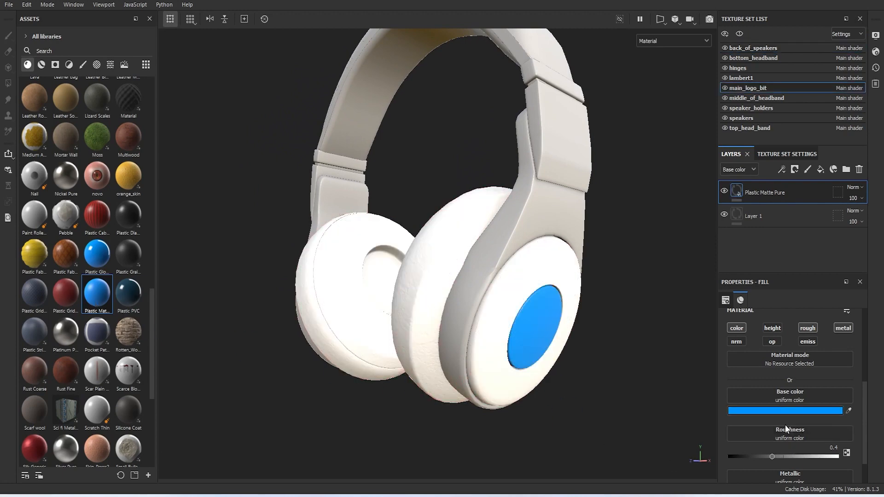
# Set the base color of the logo inset's Plastic Matte Pure layer to a light yellow
pyautogui.click(762, 410)
pyautogui.moveTo(761, 414); pyautogui.dragTo(761, 431)
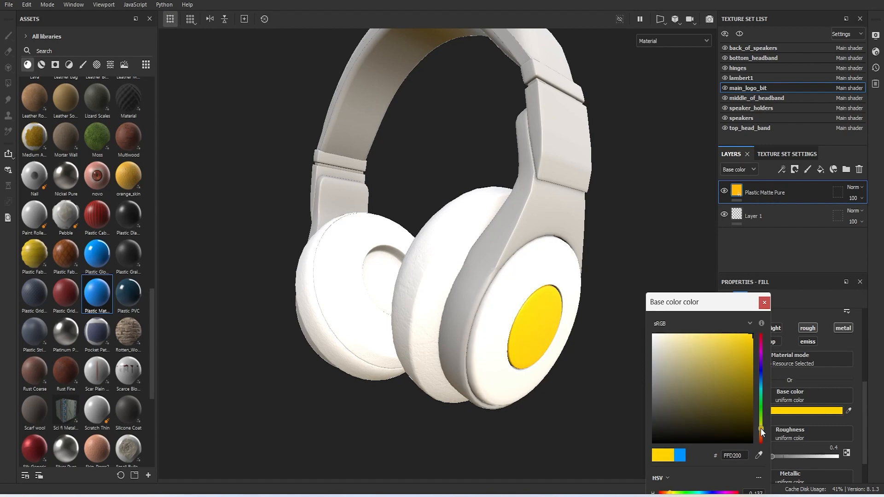
pyautogui.moveTo(747, 365); pyautogui.dragTo(711, 335)
pyautogui.click(764, 303)
# Examine the leather texture on the ear cushions and the painted outer discs, and look through the material library
pyautogui.keyDown('alt'); pyautogui.moveTo(548, 356); pyautogui.dragTo(589, 394); pyautogui.keyUp('alt')
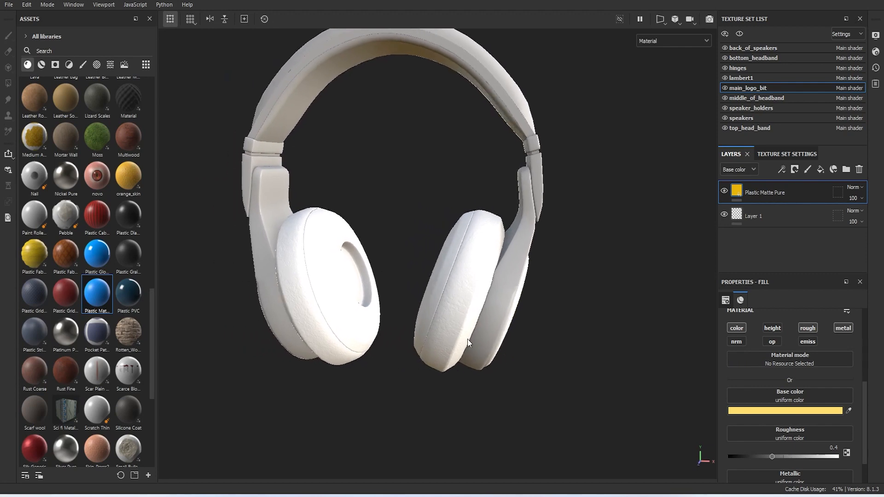
pyautogui.scroll(5, 427, 312)
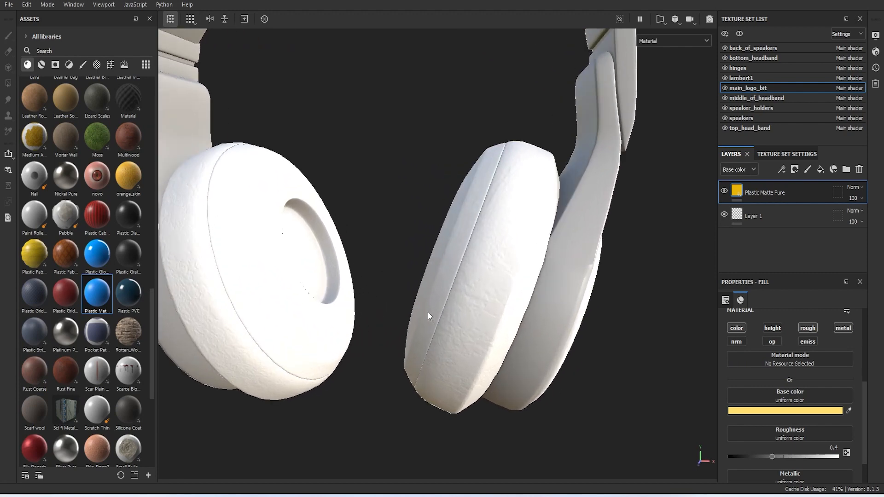
pyautogui.scroll(3, 428, 311)
pyautogui.keyDown('alt'); pyautogui.moveTo(427, 310); pyautogui.dragTo(457, 335); pyautogui.keyUp('alt')
pyautogui.scroll(-10, 447, 316)
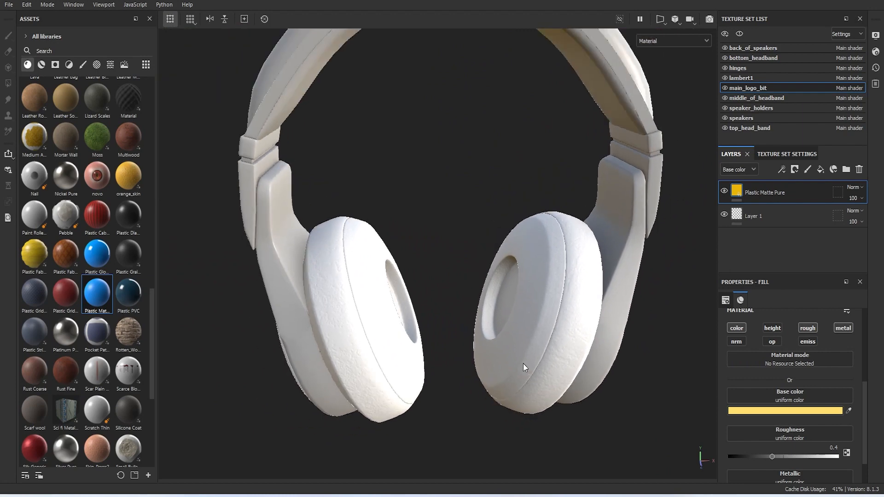
pyautogui.keyDown('alt'); pyautogui.moveTo(523, 364); pyautogui.dragTo(304, 344); pyautogui.keyUp('alt')
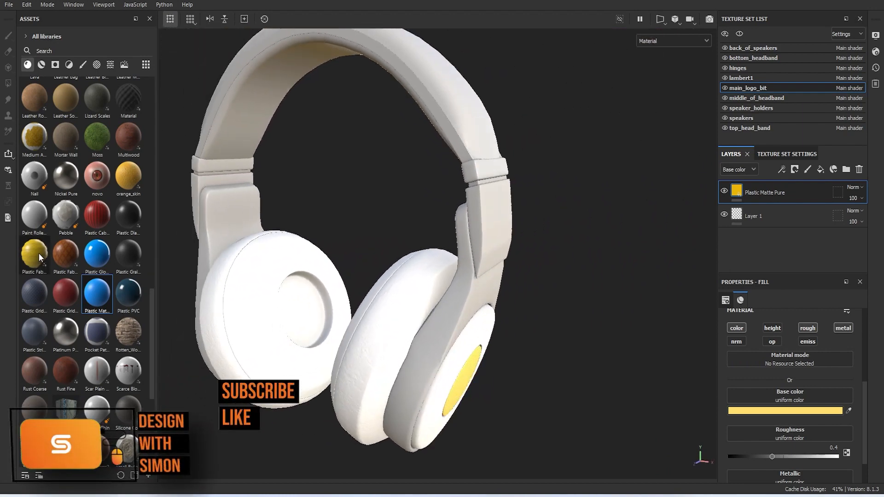
pyautogui.scroll(3, 69, 255)
pyautogui.scroll(10, 75, 257)
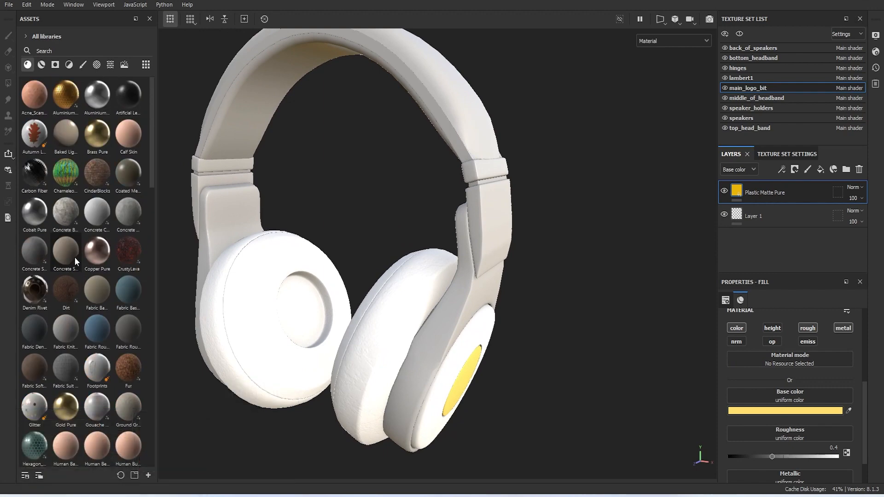
pyautogui.scroll(-3, 74, 257)
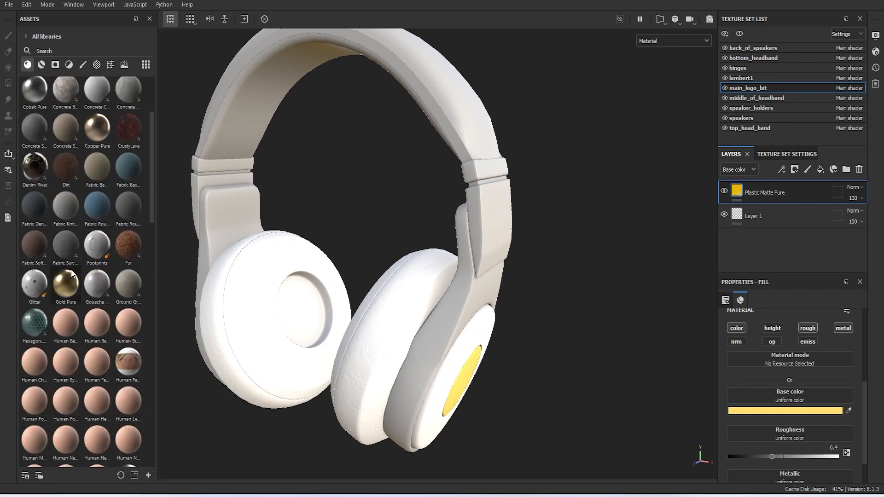
pyautogui.scroll(-9, 72, 269)
pyautogui.scroll(11, 71, 268)
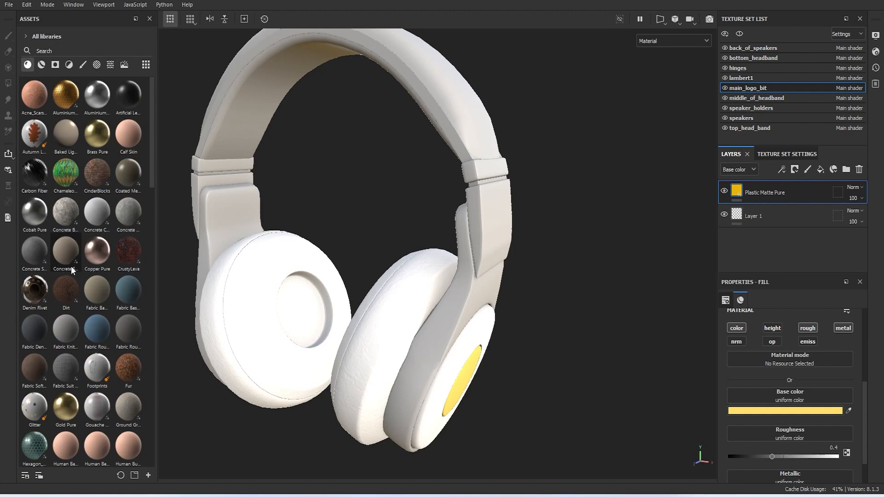
# Search the material library for "leather" and apply Artificial Leather to the inner underside of the headband
pyautogui.click(70, 51)
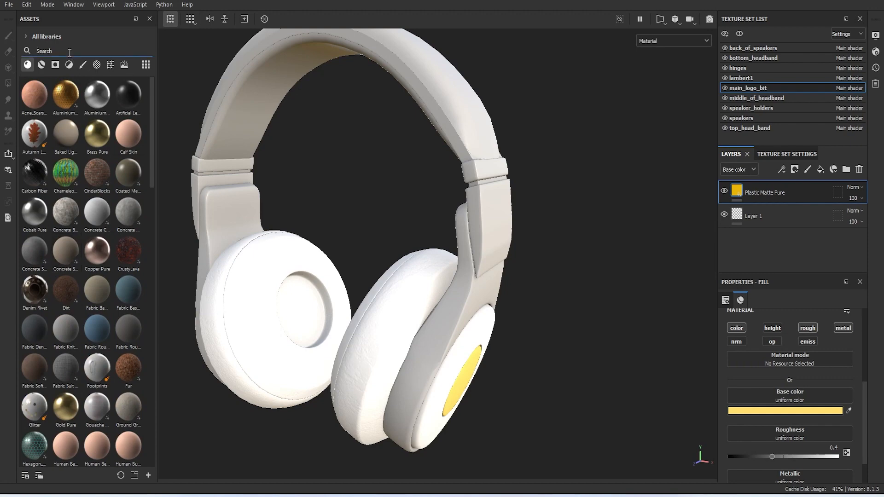
pyautogui.write('leather')
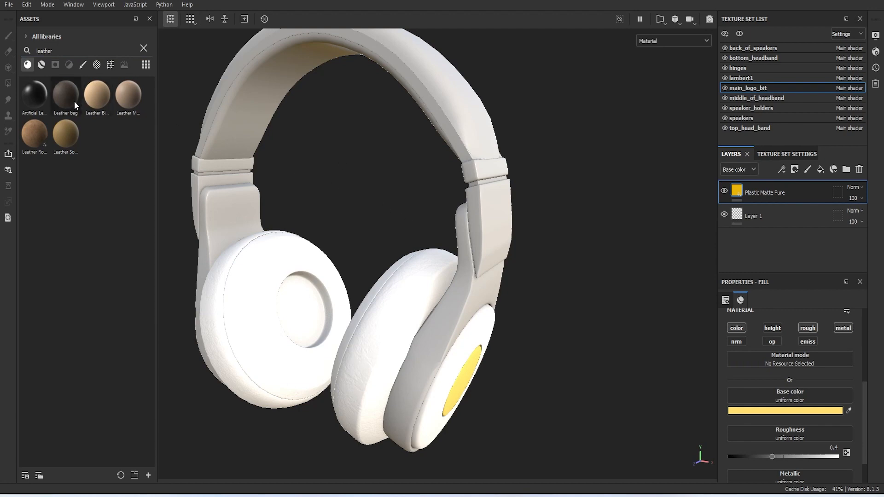
pyautogui.moveTo(33, 94); pyautogui.dragTo(280, 73)
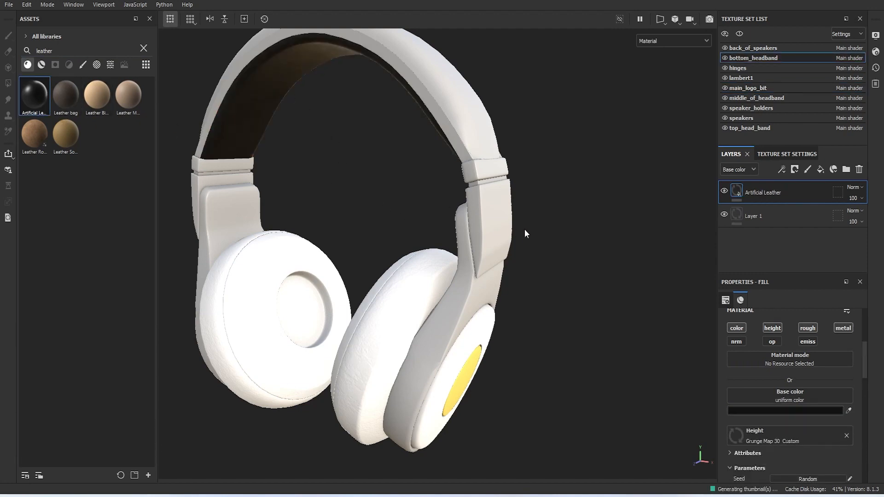
# Set the base color of the inner headband's Artificial Leather layer to white
pyautogui.click(791, 409)
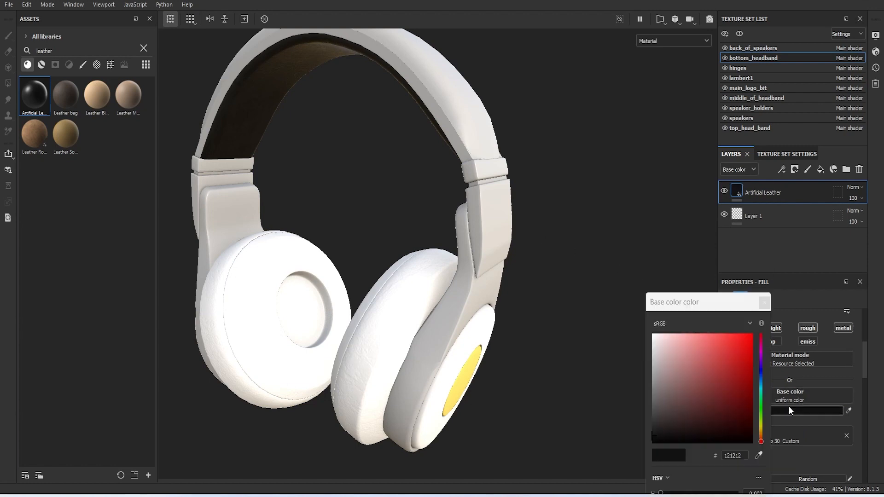
pyautogui.click(653, 353)
pyautogui.moveTo(650, 355)
pyautogui.mouseDown()
pyautogui.moveTo(654, 337)
pyautogui.moveTo(645, 347)
pyautogui.moveTo(640, 327)
pyautogui.moveTo(653, 317)
pyautogui.mouseUp()
pyautogui.click(764, 302)
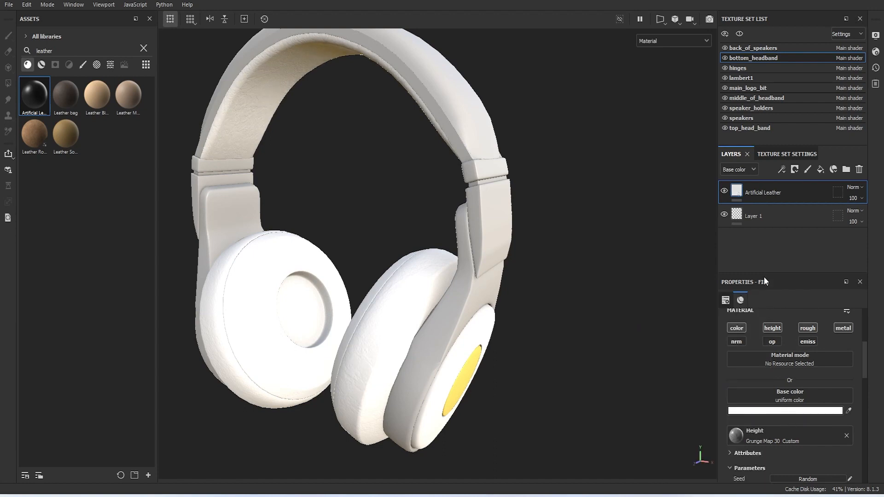
# Switch the inner headband leather to tri-planar projection scaled by physical size, with a width of 0.52 cm
pyautogui.scroll(5, 803, 387)
pyautogui.click(778, 335)
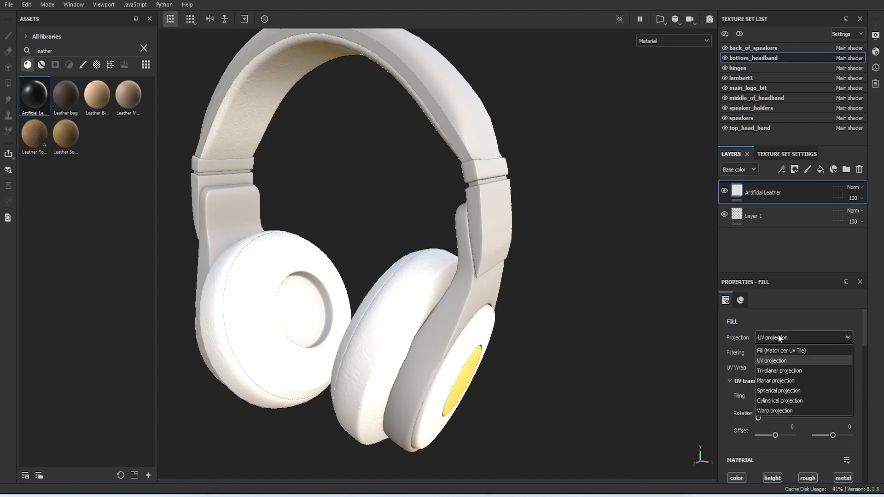
pyautogui.click(781, 370)
pyautogui.click(771, 413)
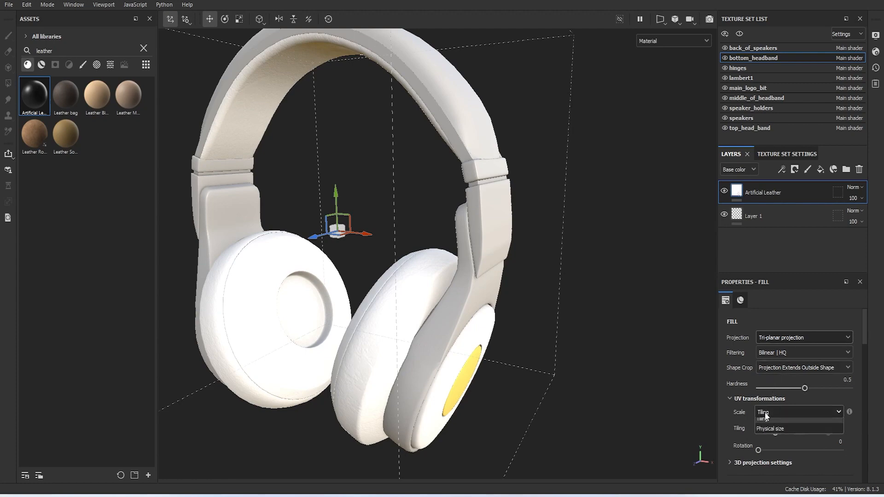
pyautogui.click(775, 436)
pyautogui.keyDown('alt'); pyautogui.moveTo(275, 132); pyautogui.dragTo(404, 290, button='right'); pyautogui.keyUp('alt')
pyautogui.keyDown('alt'); pyautogui.moveTo(404, 290); pyautogui.dragTo(337, 217); pyautogui.keyUp('alt')
pyautogui.keyDown('alt'); pyautogui.moveTo(338, 216); pyautogui.dragTo(317, 219, button='middle'); pyautogui.keyUp('alt')
pyautogui.scroll(5, 388, 274)
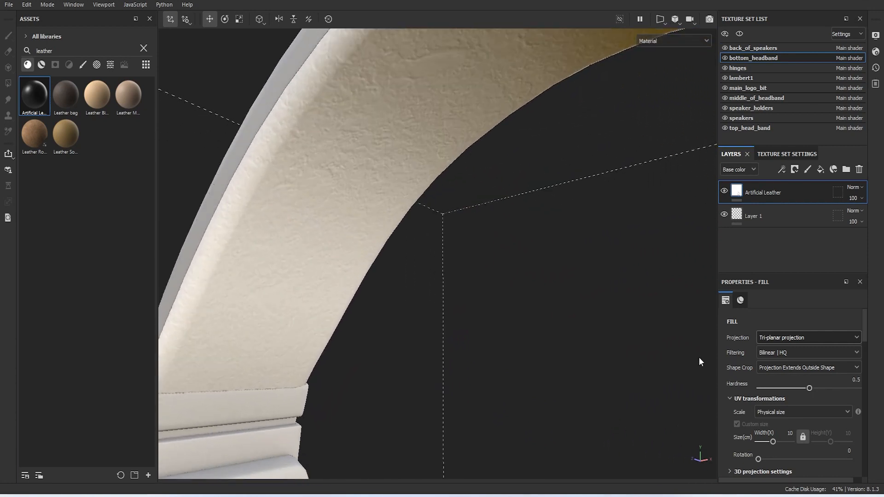
pyautogui.moveTo(772, 441); pyautogui.dragTo(764, 449)
pyautogui.scroll(-5, 542, 340)
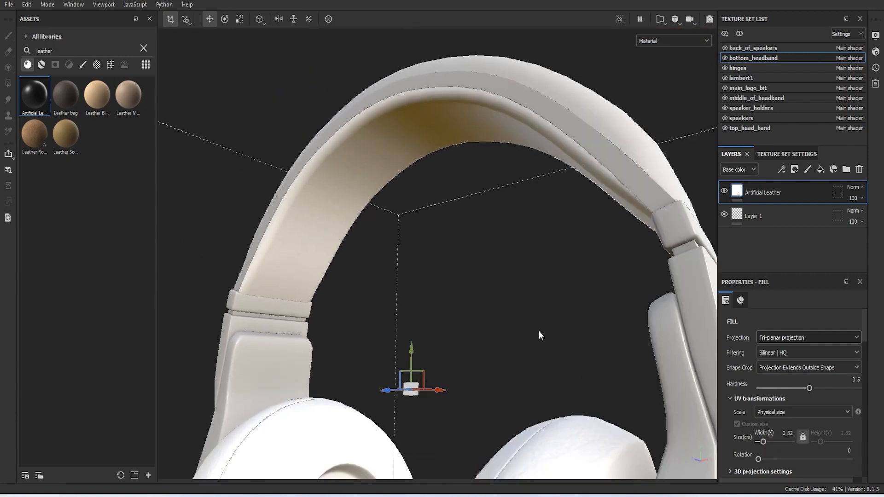
pyautogui.scroll(-2, 538, 331)
pyautogui.keyDown('alt'); pyautogui.moveTo(538, 330); pyautogui.dragTo(549, 333); pyautogui.keyUp('alt')
pyautogui.keyDown('alt'); pyautogui.moveTo(549, 333); pyautogui.dragTo(511, 295, button='middle'); pyautogui.keyUp('alt')
# Hide the projection manipulator and apply Artificial Leather to the top of the headband
pyautogui.click(170, 19)
pyautogui.keyDown('alt'); pyautogui.moveTo(272, 125); pyautogui.dragTo(375, 231); pyautogui.keyUp('alt')
pyautogui.keyDown('alt'); pyautogui.moveTo(374, 230); pyautogui.dragTo(433, 302, button='middle'); pyautogui.keyUp('alt')
pyautogui.moveTo(432, 302)
pyautogui.keyDown('alt'); pyautogui.mouseDown()
pyautogui.moveTo(466, 368)
pyautogui.moveTo(458, 306)
pyautogui.moveTo(431, 294)
pyautogui.mouseUp(); pyautogui.keyUp('alt')
pyautogui.moveTo(39, 98); pyautogui.dragTo(396, 148)
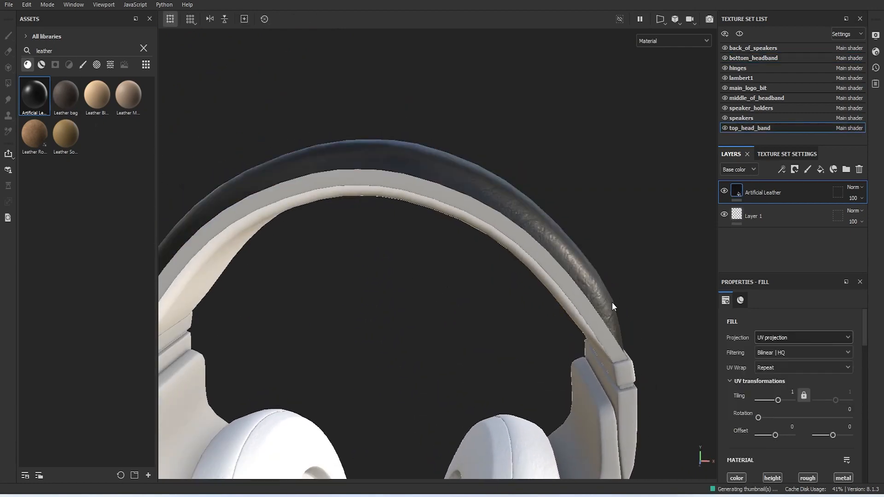
# Set the base color of the top headband's Artificial Leather layer to white (FFFFFF)
pyautogui.scroll(-5, 796, 420)
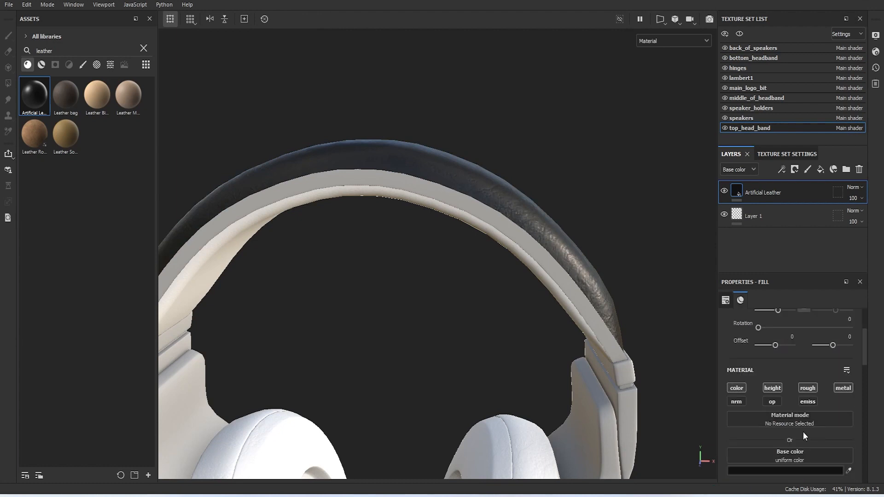
pyautogui.click(783, 411)
pyautogui.moveTo(654, 368); pyautogui.dragTo(639, 324)
pyautogui.click(632, 309)
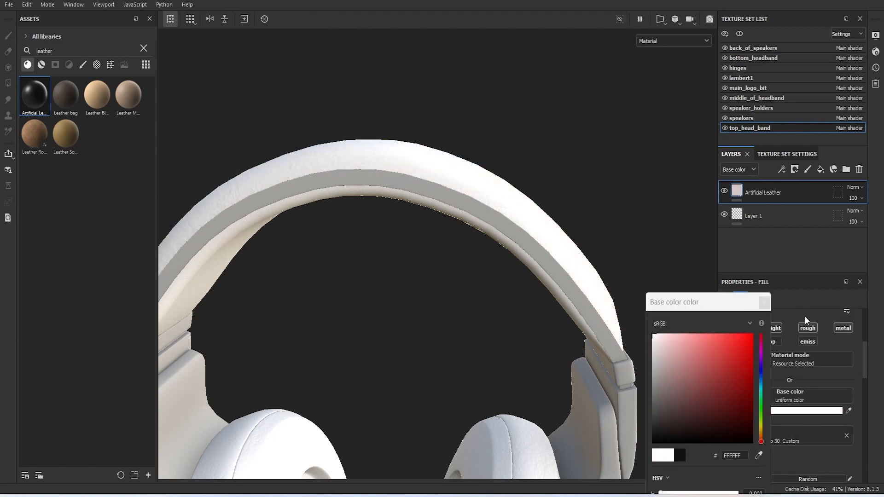
pyautogui.click(765, 303)
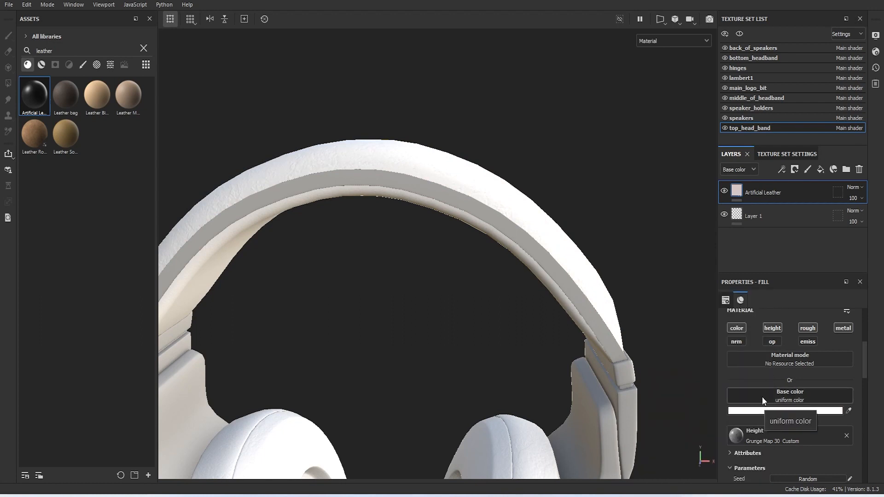
# Switch the top headband leather to tri-planar projection scaled by physical size, with a width of 0.4 cm
pyautogui.scroll(1, 768, 386)
pyautogui.scroll(4, 770, 380)
pyautogui.click(767, 337)
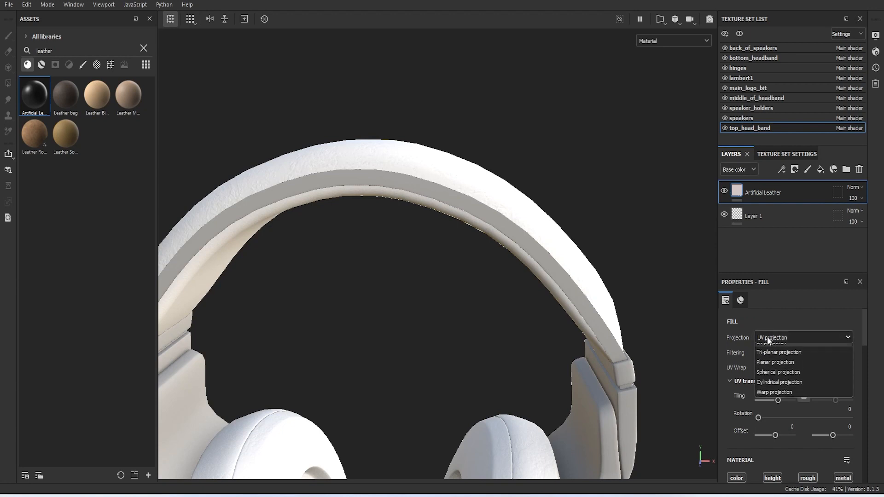
pyautogui.click(794, 371)
pyautogui.click(785, 412)
pyautogui.click(785, 432)
pyautogui.keyDown('alt'); pyautogui.moveTo(496, 255); pyautogui.dragTo(481, 296); pyautogui.keyUp('alt')
pyautogui.scroll(3, 501, 294)
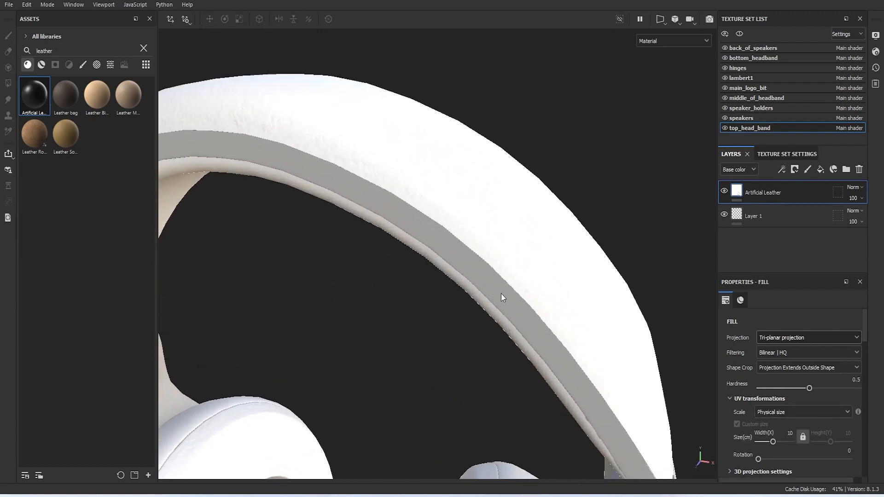
pyautogui.scroll(-3, 474, 294)
pyautogui.scroll(3, 460, 283)
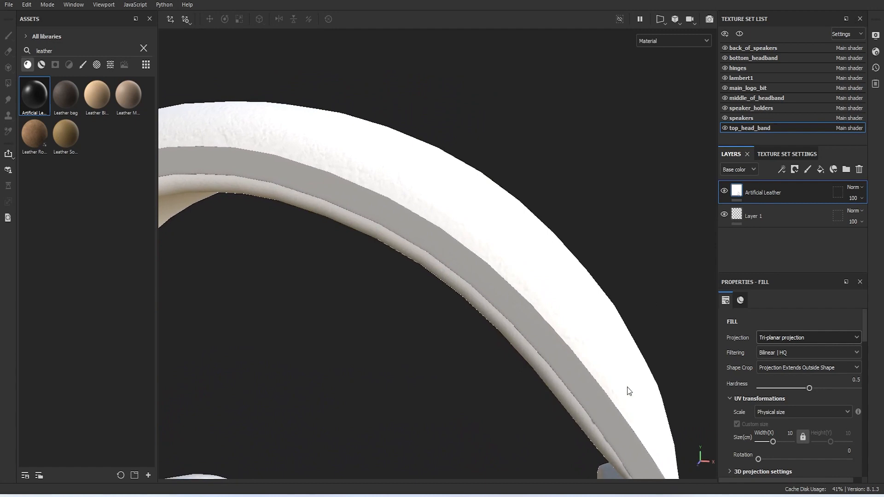
pyautogui.moveTo(774, 442); pyautogui.dragTo(763, 445)
pyautogui.scroll(-5, 453, 305)
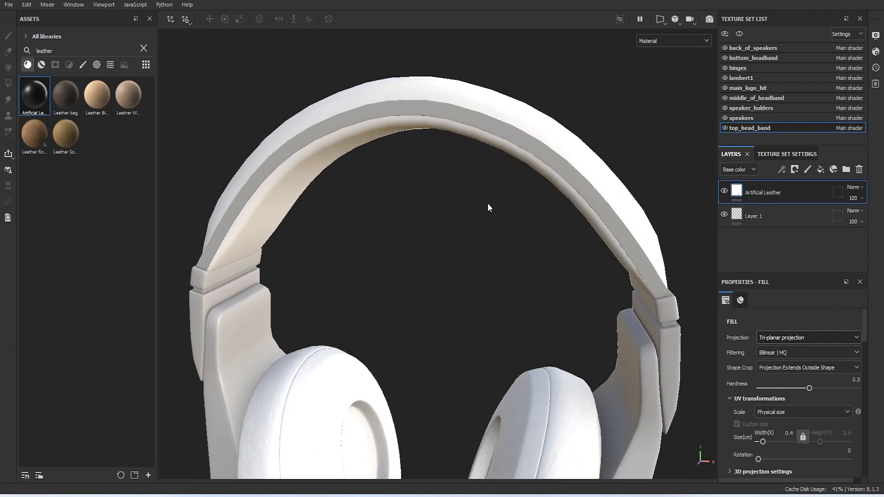
pyautogui.moveTo(458, 238)
pyautogui.keyDown('alt'); pyautogui.mouseDown()
pyautogui.moveTo(490, 223)
pyautogui.moveTo(523, 236)
pyautogui.moveTo(579, 237)
pyautogui.moveTo(464, 223)
pyautogui.moveTo(454, 237)
pyautogui.mouseUp(); pyautogui.keyUp('alt')
pyautogui.keyDown('alt'); pyautogui.moveTo(457, 278); pyautogui.dragTo(522, 275); pyautogui.keyUp('alt')
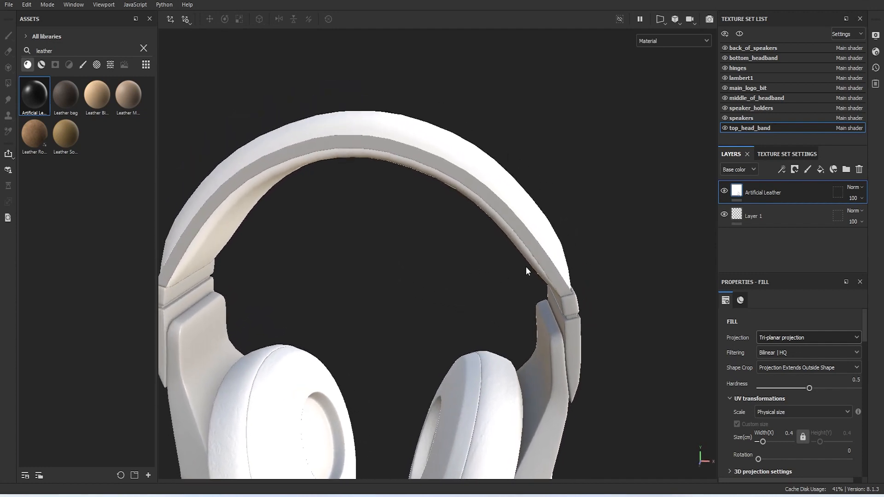
# Try Artificial Leather with a white (FFFFFF) base color on the middle strip of the headband
pyautogui.moveTo(34, 94); pyautogui.dragTo(372, 143)
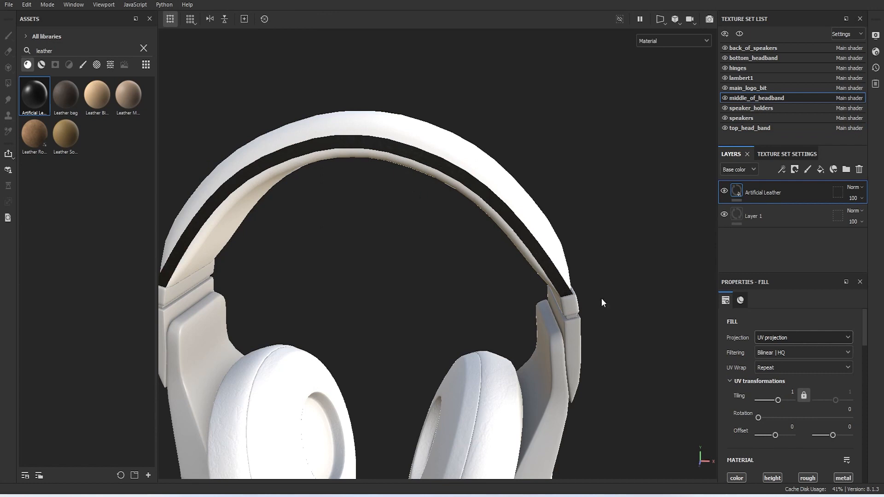
pyautogui.scroll(-3, 819, 402)
pyautogui.click(813, 470)
pyautogui.moveTo(691, 382); pyautogui.dragTo(613, 319)
pyautogui.click(604, 300)
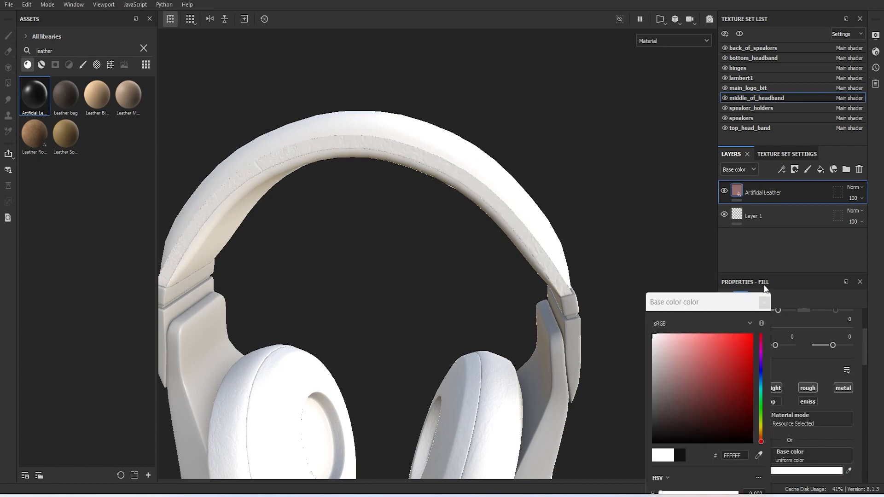
pyautogui.click(764, 302)
# Try tri-planar projection on the middle strip's leather, scaled by a reduced physical size
pyautogui.scroll(5, 433, 199)
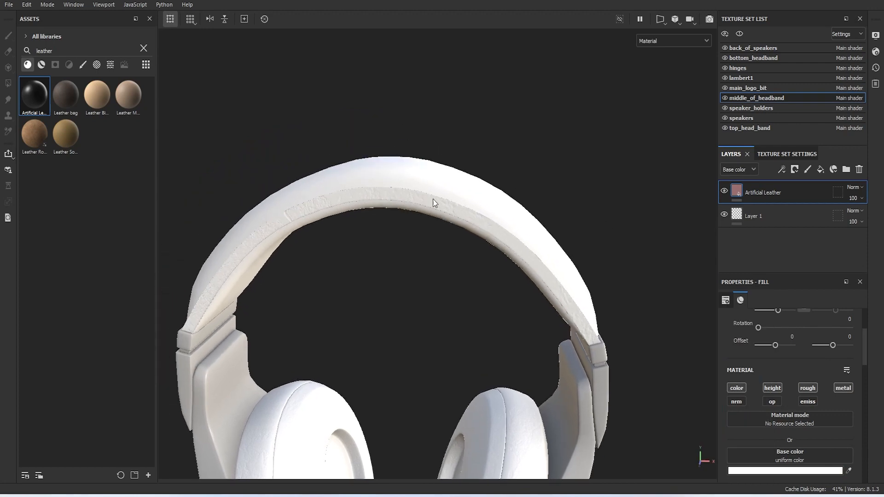
pyautogui.keyDown('alt'); pyautogui.moveTo(434, 186); pyautogui.dragTo(453, 160); pyautogui.keyUp('alt')
pyautogui.scroll(5, 789, 340)
pyautogui.click(773, 336)
pyautogui.click(779, 367)
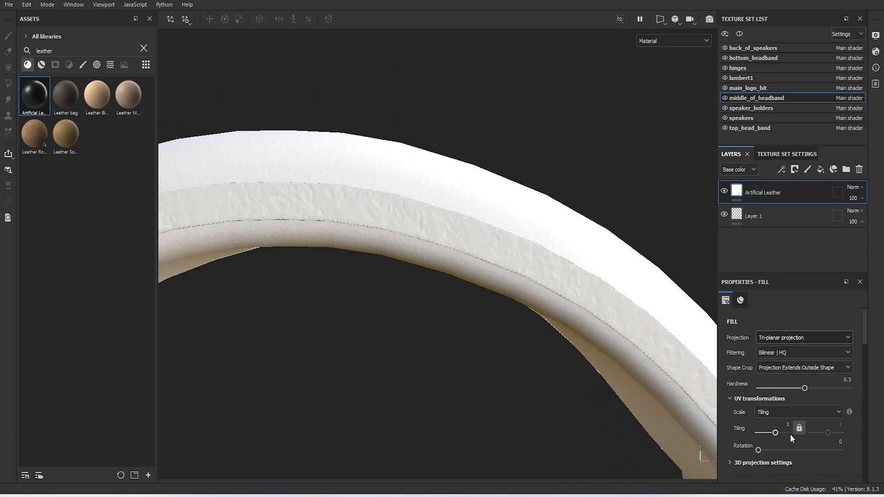
pyautogui.click(778, 412)
pyautogui.click(774, 434)
pyautogui.moveTo(773, 441); pyautogui.dragTo(758, 444)
# Delete the Artificial Leather layer from the middle strip of the headband
pyautogui.scroll(-10, 460, 307)
pyautogui.keyDown('alt'); pyautogui.moveTo(460, 308); pyautogui.dragTo(371, 326); pyautogui.keyUp('alt')
pyautogui.keyDown('alt'); pyautogui.moveTo(324, 317); pyautogui.dragTo(451, 333); pyautogui.keyUp('alt')
pyautogui.rightClick(763, 198)
pyautogui.click(792, 272)
# Clear the material search and apply Plastic Matte Pure to the middle strip of the headband
pyautogui.click(147, 49)
pyautogui.scroll(-10, 81, 155)
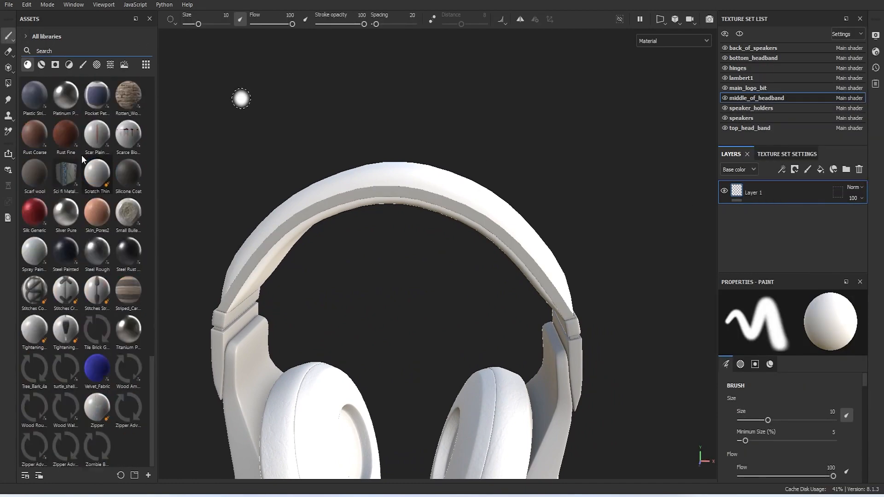
pyautogui.moveTo(97, 301); pyautogui.dragTo(408, 190)
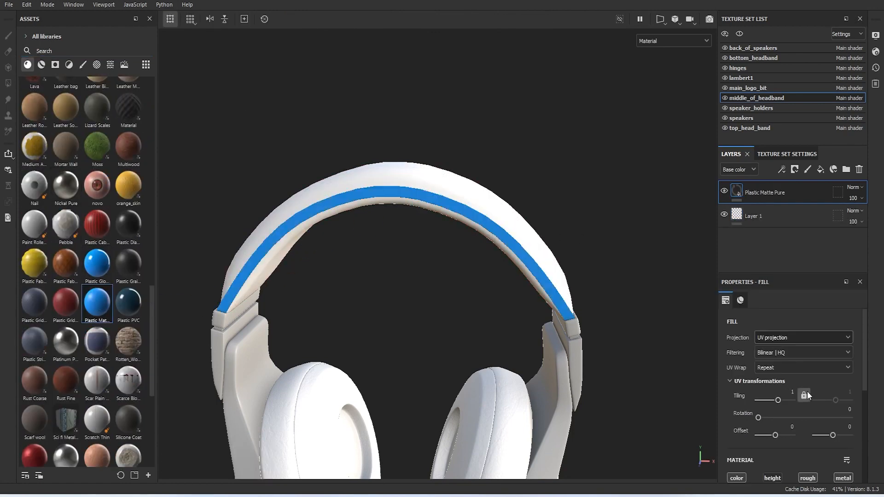
# Set the base color of the middle strip's Plastic Matte Pure layer to white (FFFFFF)
pyautogui.scroll(-3, 805, 387)
pyautogui.scroll(-3, 790, 457)
pyautogui.click(776, 440)
pyautogui.moveTo(698, 380)
pyautogui.mouseDown()
pyautogui.moveTo(641, 352)
pyautogui.moveTo(626, 305)
pyautogui.mouseUp()
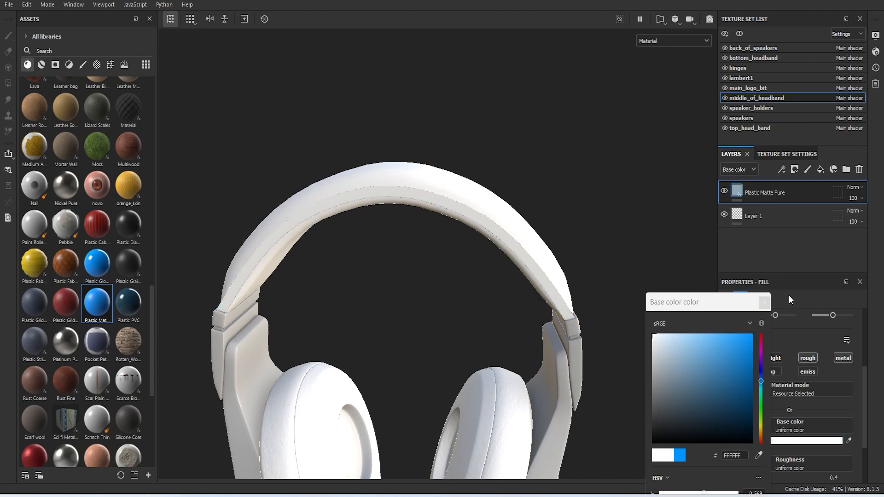
pyautogui.click(764, 303)
# Inspect the white headband from the underside, the front and the side
pyautogui.scroll(5, 463, 258)
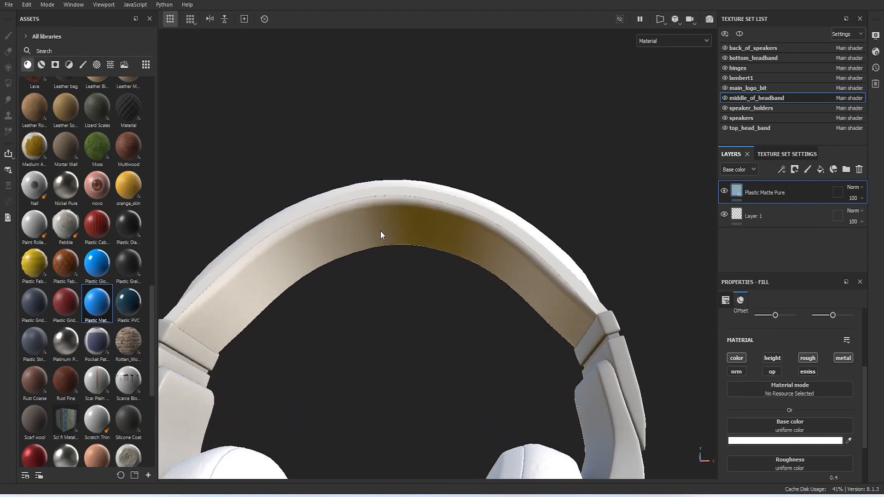
pyautogui.scroll(-5, 409, 231)
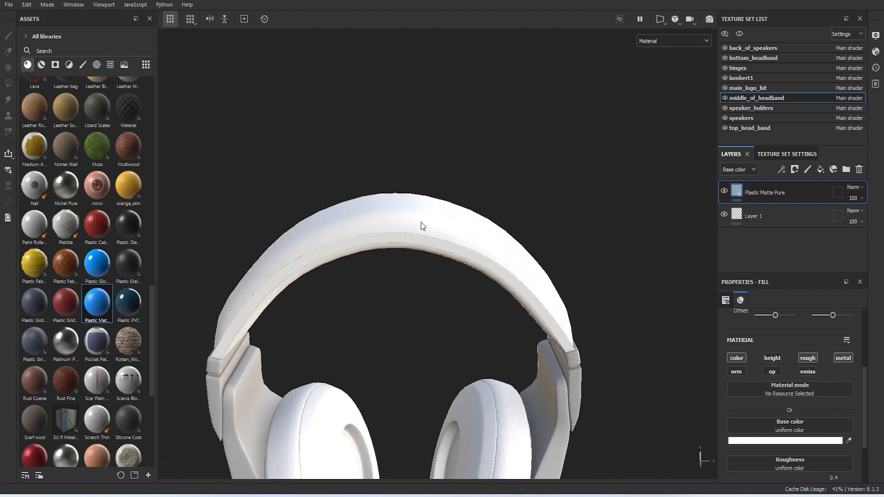
pyautogui.keyDown('alt'); pyautogui.moveTo(414, 239); pyautogui.dragTo(338, 195); pyautogui.keyUp('alt')
pyautogui.keyDown('alt'); pyautogui.moveTo(401, 275); pyautogui.dragTo(414, 233, button='middle'); pyautogui.keyUp('alt')
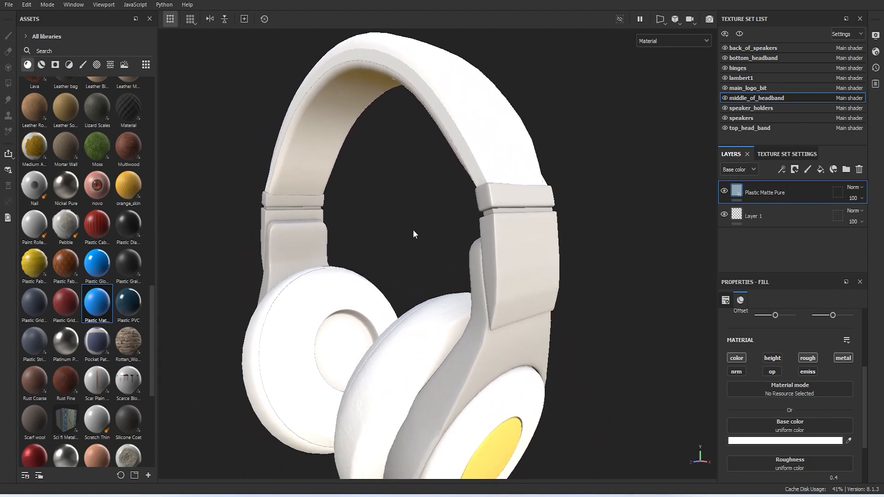
# Browse the material library and apply Steel Painted to the headphone's hinges
pyautogui.scroll(-5, 84, 270)
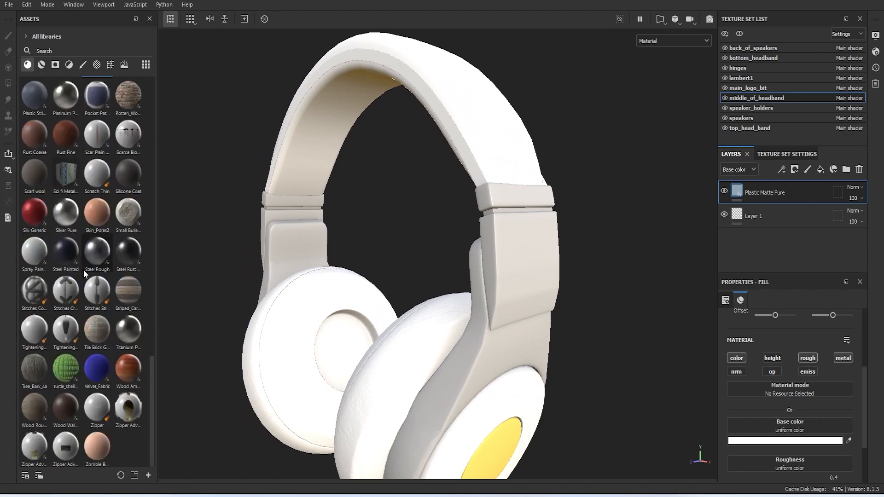
pyautogui.scroll(3, 84, 270)
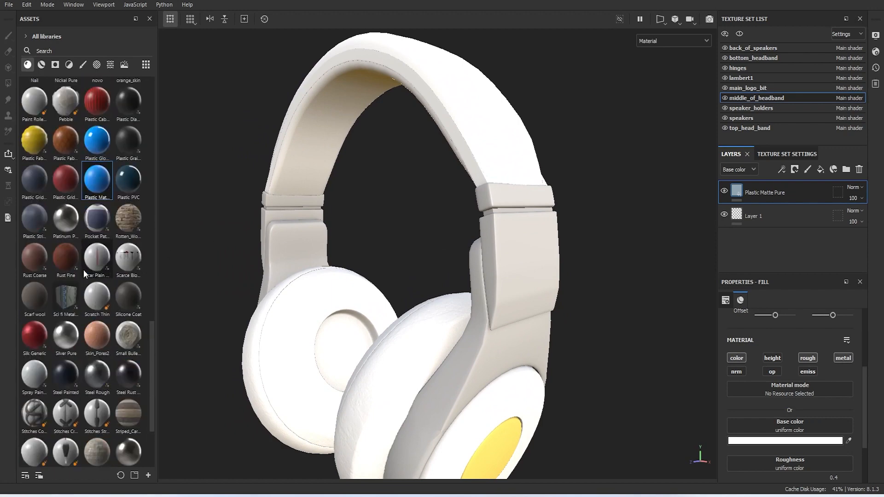
pyautogui.scroll(9, 81, 260)
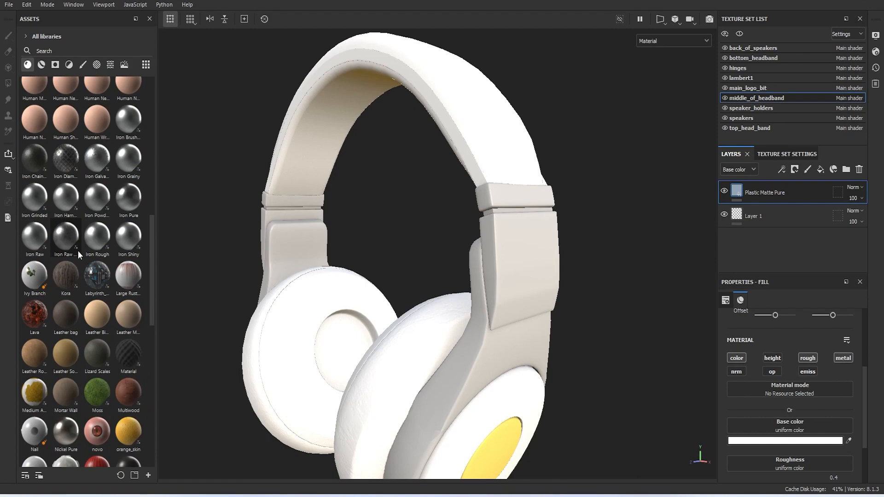
pyautogui.scroll(10, 79, 253)
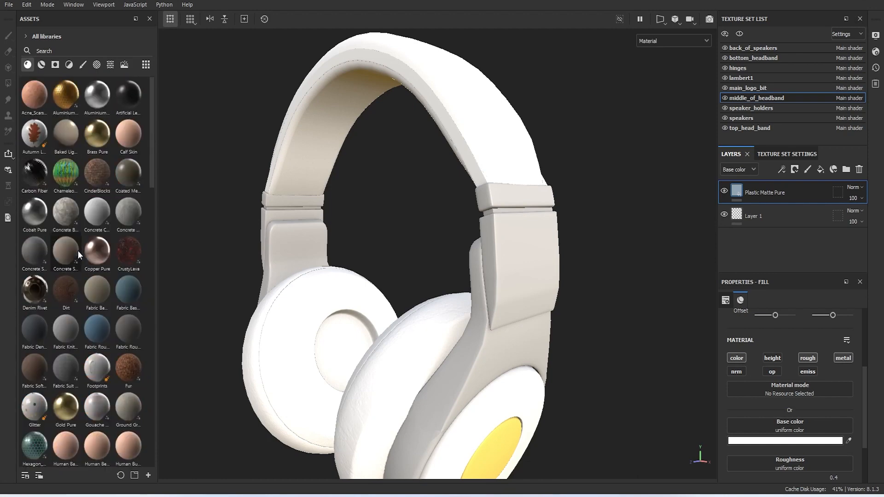
pyautogui.scroll(-9, 78, 251)
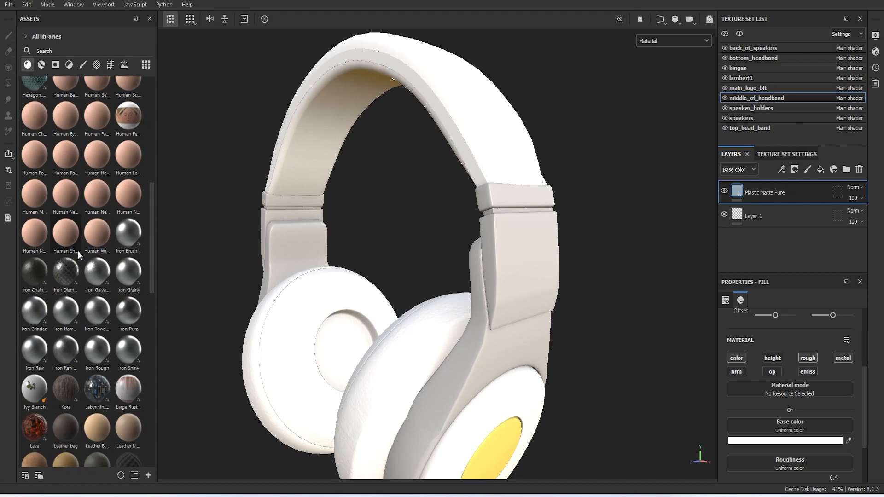
pyautogui.scroll(-3, 78, 250)
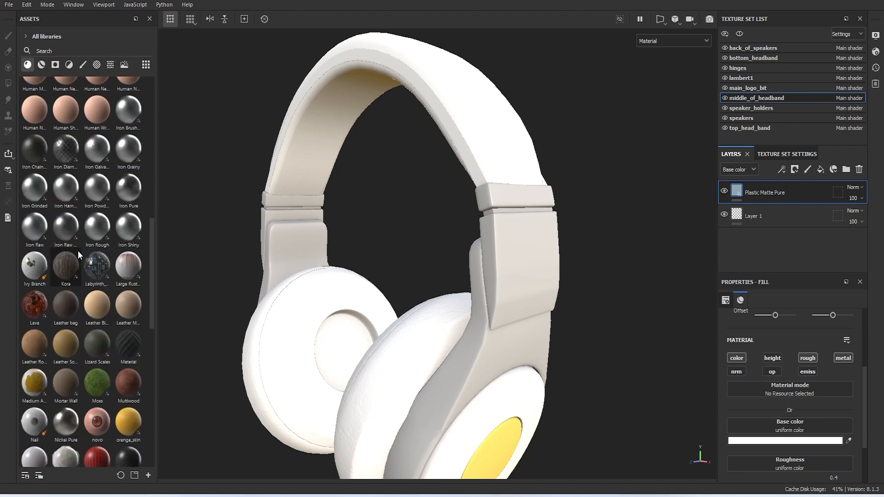
pyautogui.scroll(-9, 78, 250)
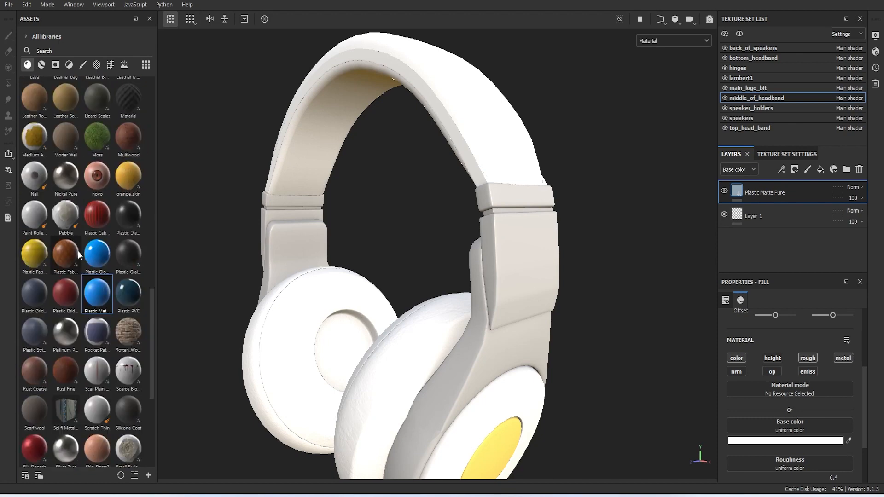
pyautogui.moveTo(76, 237)
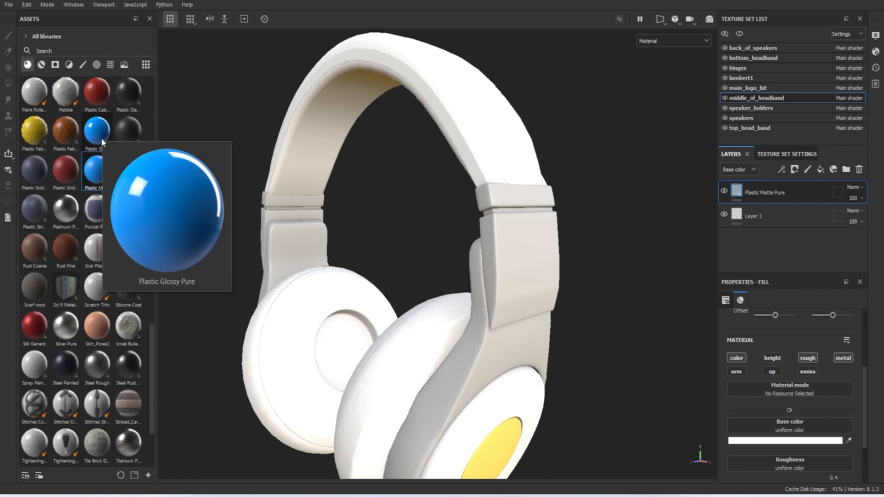
pyautogui.moveTo(99, 159)
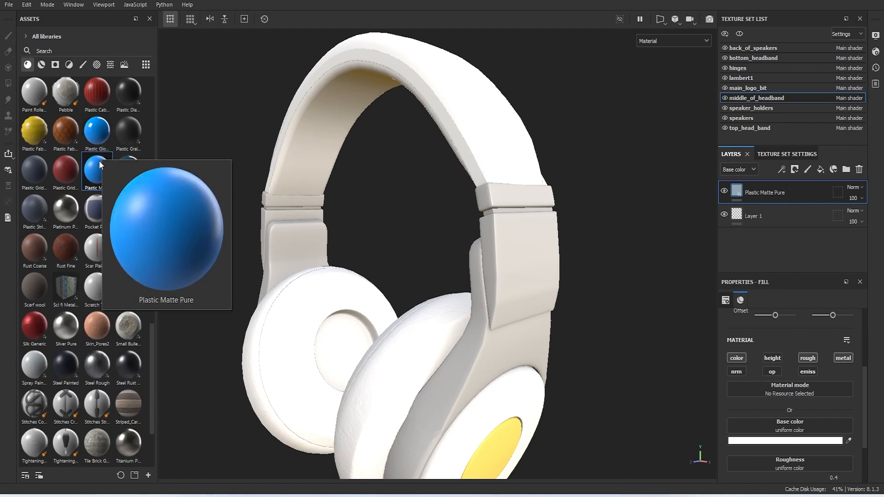
pyautogui.scroll(-3, 98, 161)
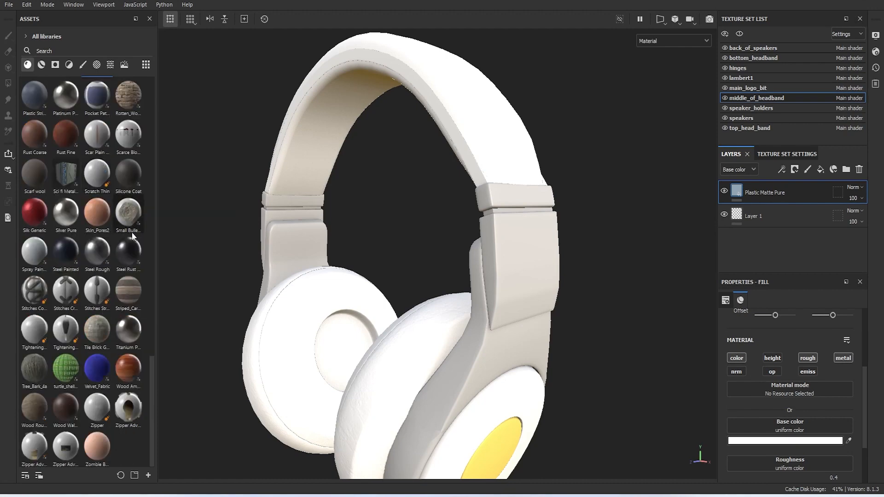
pyautogui.moveTo(65, 251)
pyautogui.mouseDown()
pyautogui.moveTo(569, 295)
pyautogui.moveTo(519, 261)
pyautogui.mouseUp()
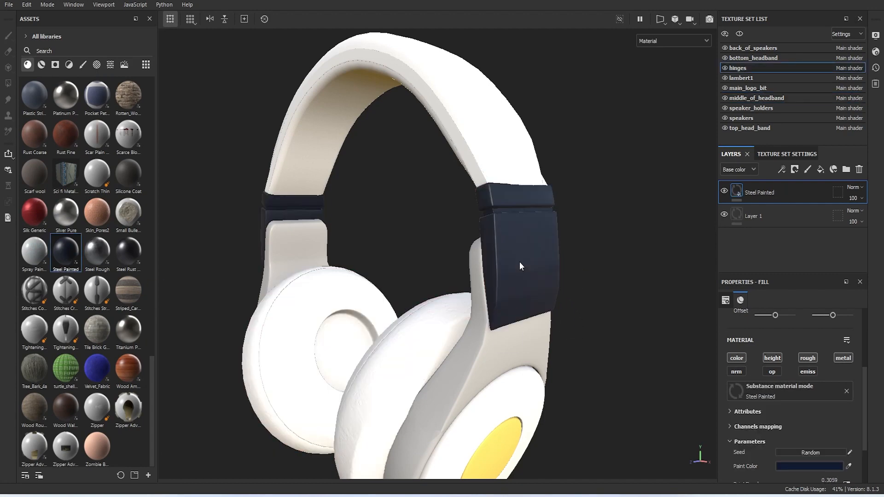
# Set the paint color of the hinges' Steel Painted material to white (FFFFFF)
pyautogui.scroll(-1, 852, 380)
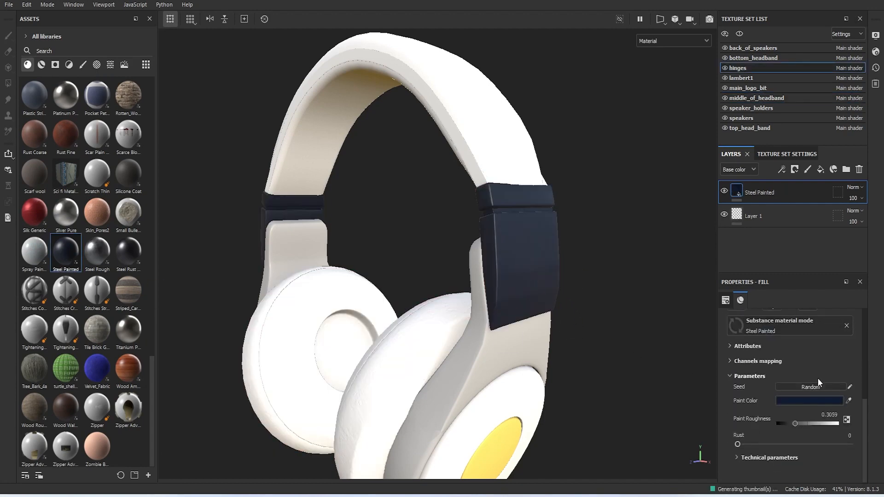
pyautogui.click(797, 401)
pyautogui.moveTo(649, 362); pyautogui.dragTo(632, 322)
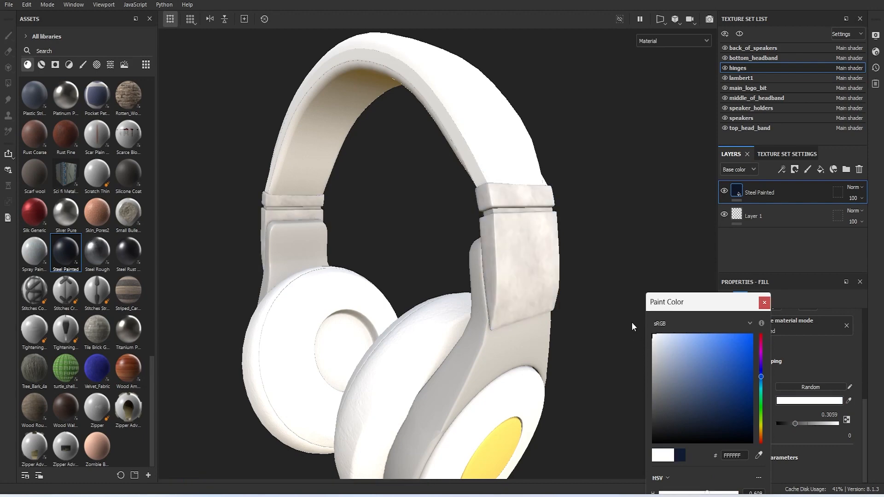
pyautogui.click(630, 306)
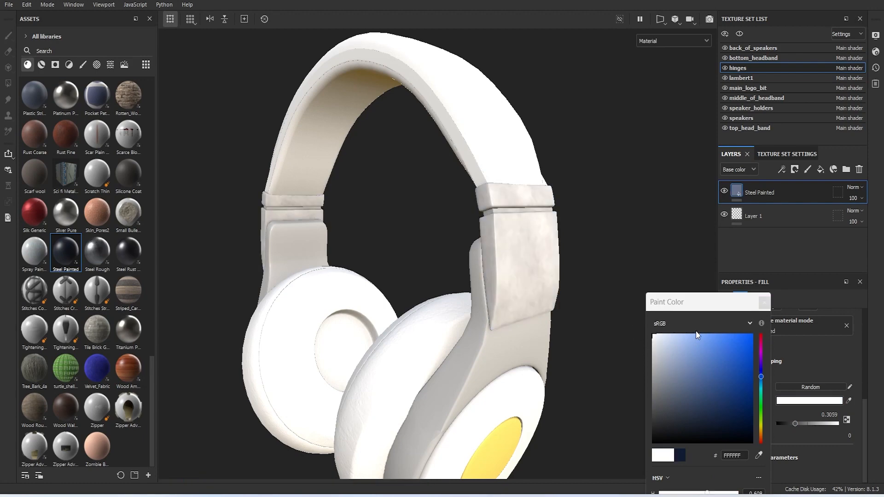
pyautogui.click(764, 303)
pyautogui.keyDown('alt'); pyautogui.moveTo(578, 318); pyautogui.dragTo(578, 351); pyautogui.keyUp('alt')
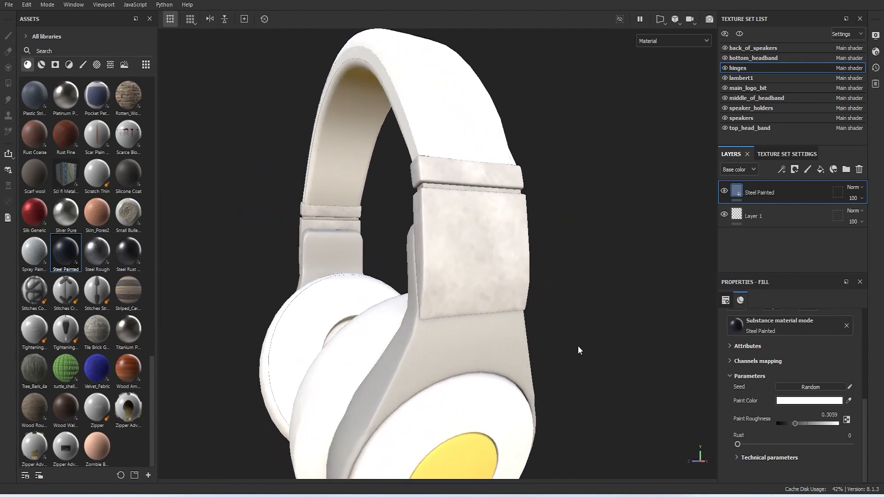
# Try different paint roughness values on the hinges' Steel Painted material and hide its layer
pyautogui.moveTo(738, 444)
pyautogui.mouseDown()
pyautogui.moveTo(812, 446)
pyautogui.moveTo(733, 443)
pyautogui.mouseUp()
pyautogui.moveTo(795, 423); pyautogui.dragTo(800, 424)
pyautogui.moveTo(833, 423); pyautogui.dragTo(792, 423)
pyautogui.scroll(3, 744, 403)
pyautogui.scroll(2, 744, 403)
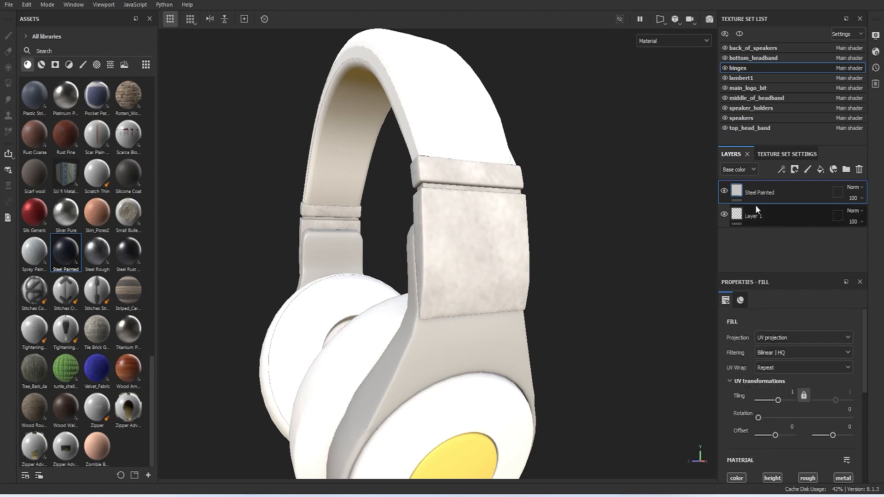
pyautogui.click(725, 192)
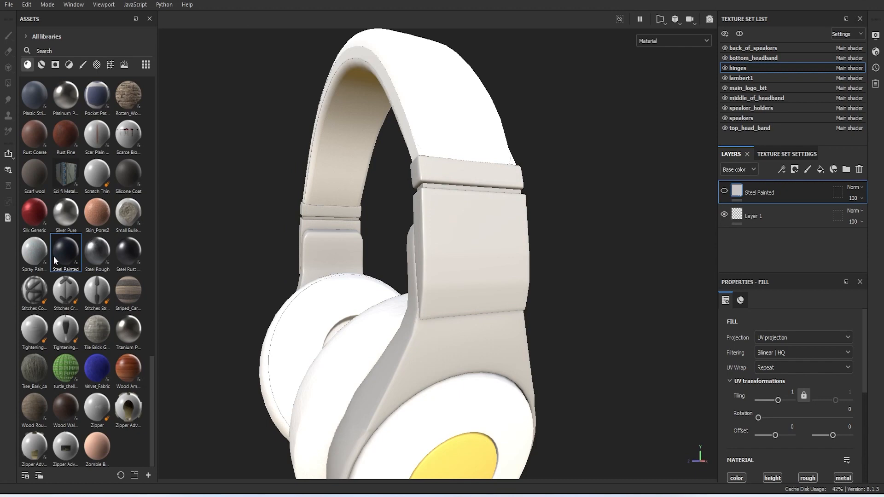
# Apply Iron Shiny to the hinges and switch its fill to tri-planar projection
pyautogui.scroll(10, 53, 256)
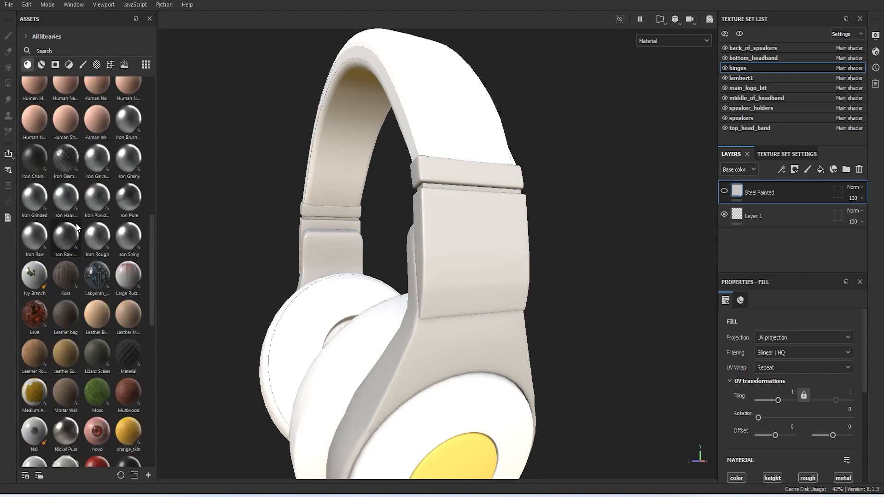
pyautogui.moveTo(121, 247); pyautogui.dragTo(482, 284)
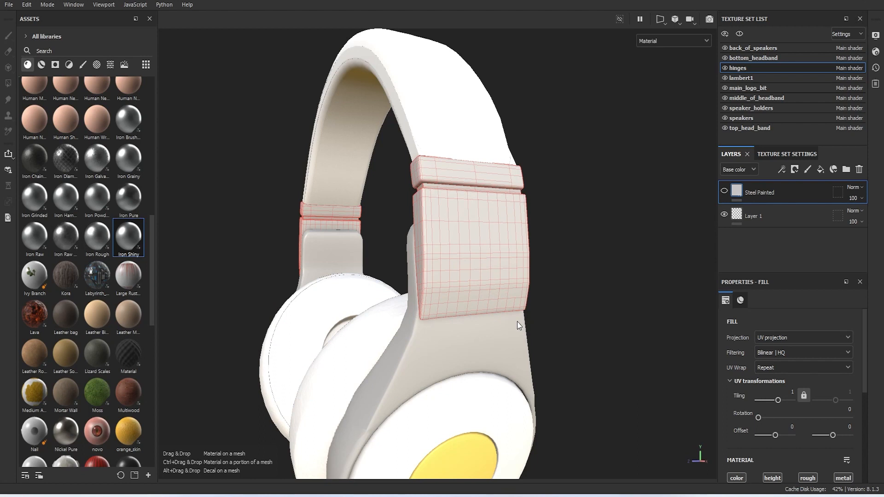
pyautogui.moveTo(517, 321); pyautogui.dragTo(517, 321)
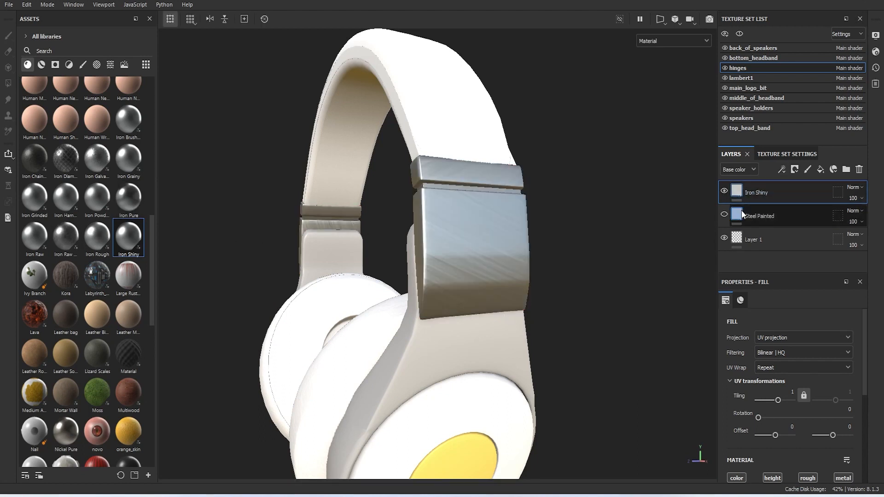
pyautogui.click(785, 339)
pyautogui.click(786, 371)
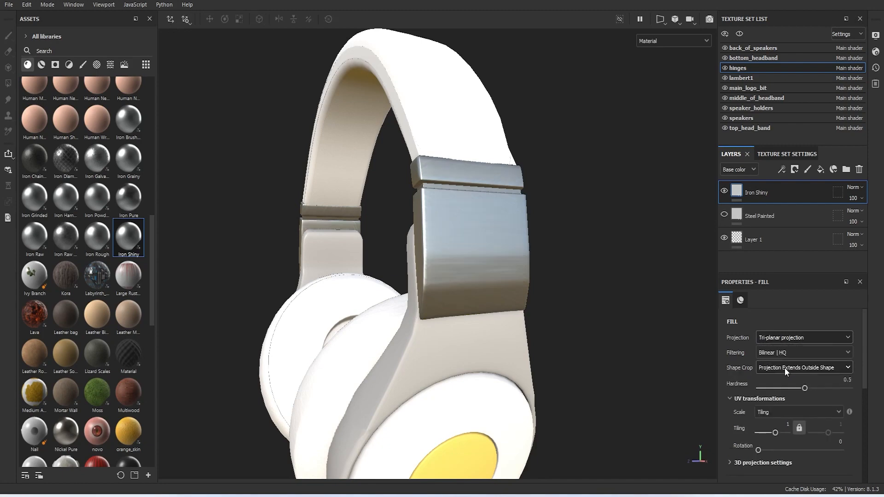
pyautogui.keyDown('alt'); pyautogui.moveTo(626, 303); pyautogui.dragTo(590, 298); pyautogui.keyUp('alt')
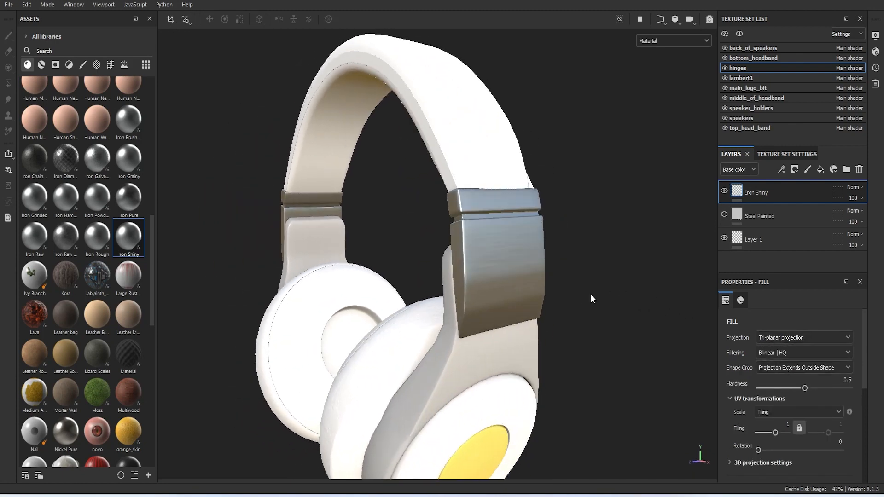
# Set the metal color of the hinges' Iron Shiny material to white
pyautogui.scroll(-5, 788, 400)
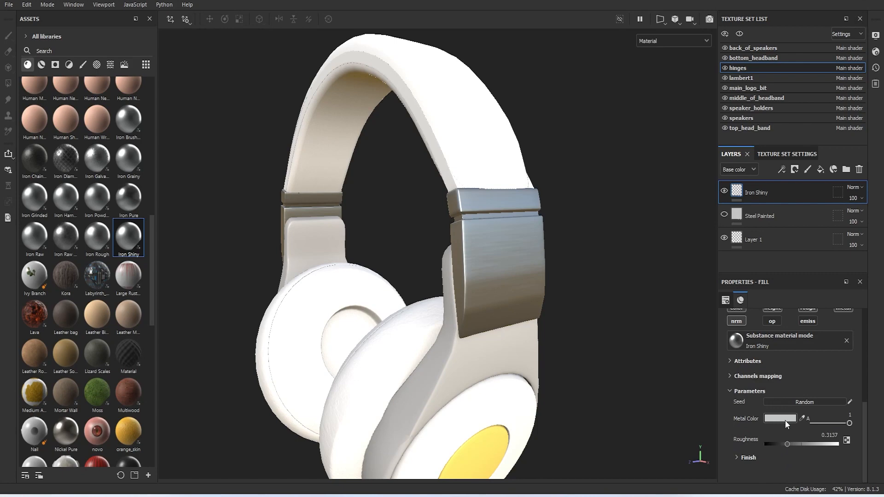
pyautogui.click(779, 419)
pyautogui.moveTo(662, 363); pyautogui.dragTo(635, 314)
pyautogui.click(764, 302)
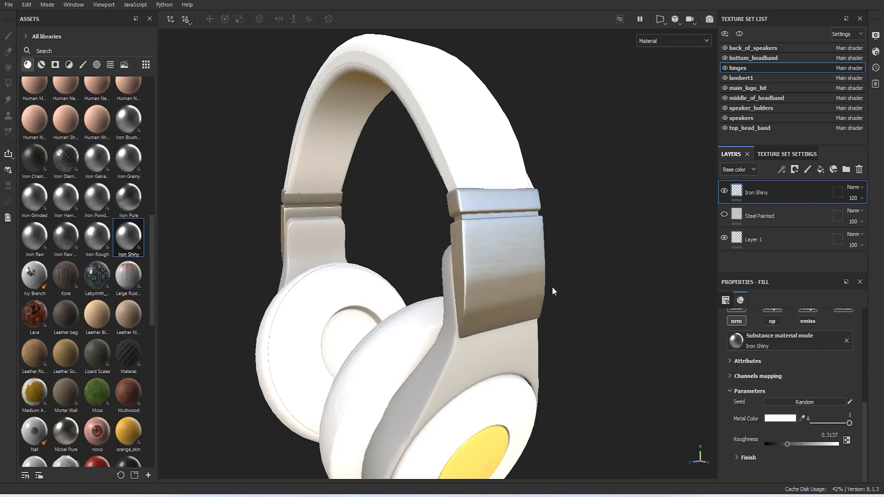
pyautogui.keyDown('alt'); pyautogui.moveTo(554, 291); pyautogui.dragTo(613, 291); pyautogui.keyUp('alt')
# Apply Plastic Matte Pure to the hinges and set its base color to white (FFFFFF)
pyautogui.scroll(-9, 94, 184)
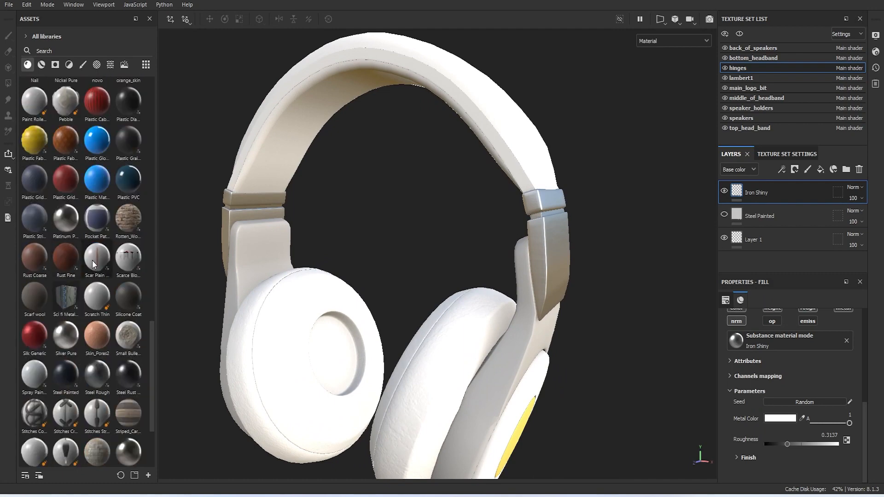
pyautogui.moveTo(94, 184); pyautogui.dragTo(564, 258)
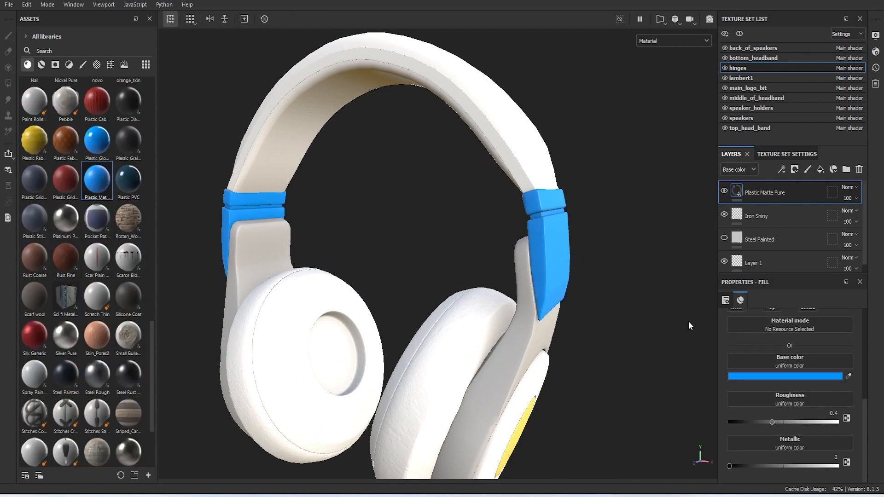
pyautogui.click(810, 376)
pyautogui.moveTo(665, 359); pyautogui.dragTo(639, 324)
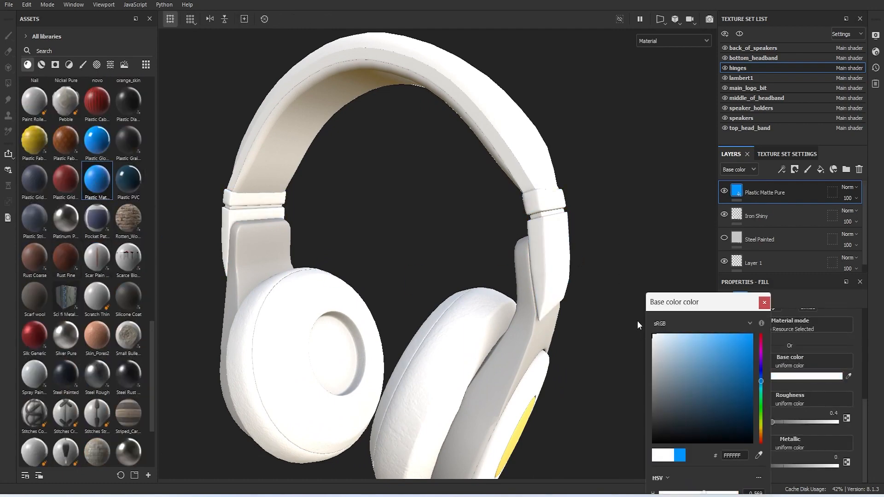
pyautogui.click(777, 303)
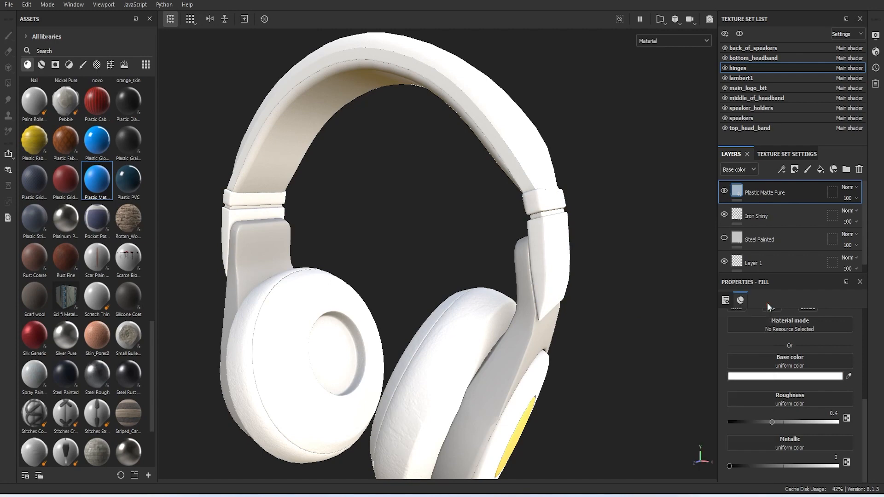
# Open the blending mode choices for the hinges' Plastic Matte Pure layer
pyautogui.click(853, 186)
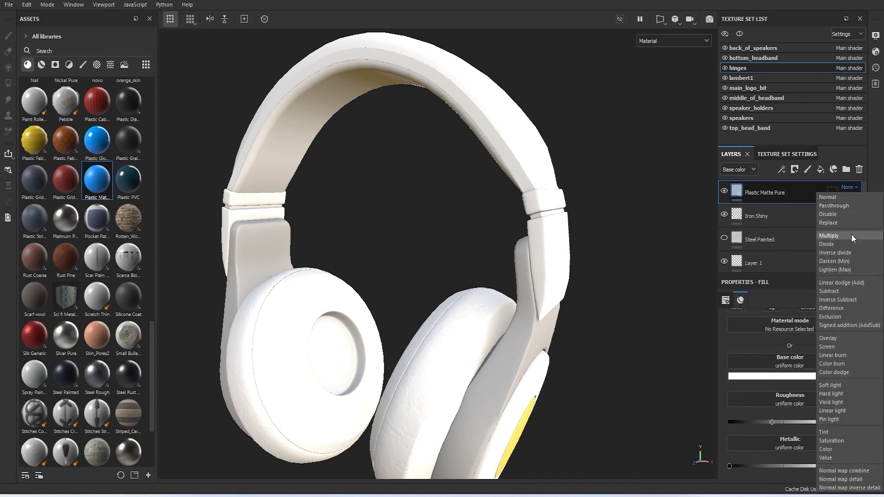
# Try Linear dodge (Add) blending on the hinges' Plastic Matte Pure layer and inspect the hinge up close
pyautogui.click(853, 283)
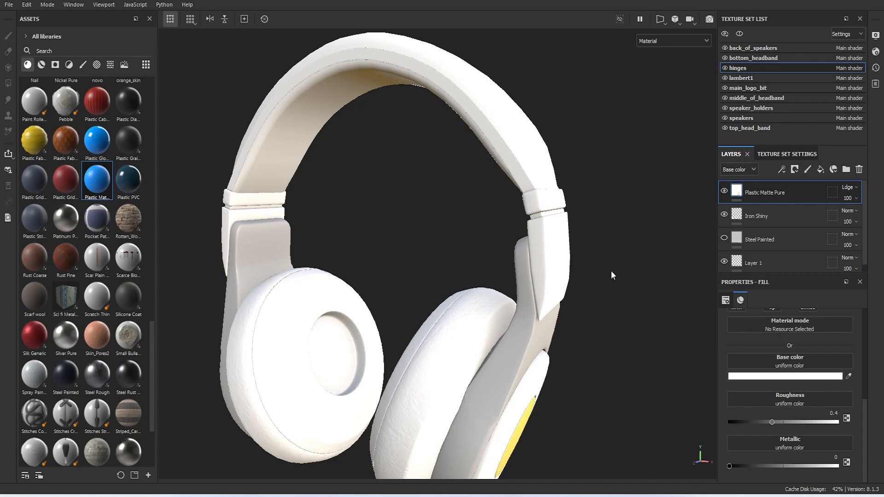
pyautogui.keyDown('alt'); pyautogui.moveTo(611, 271); pyautogui.dragTo(504, 268); pyautogui.keyUp('alt')
pyautogui.scroll(3, 504, 269)
pyautogui.keyDown('alt'); pyautogui.moveTo(475, 286); pyautogui.dragTo(435, 212, button='middle'); pyautogui.keyUp('alt')
pyautogui.scroll(3, 434, 211)
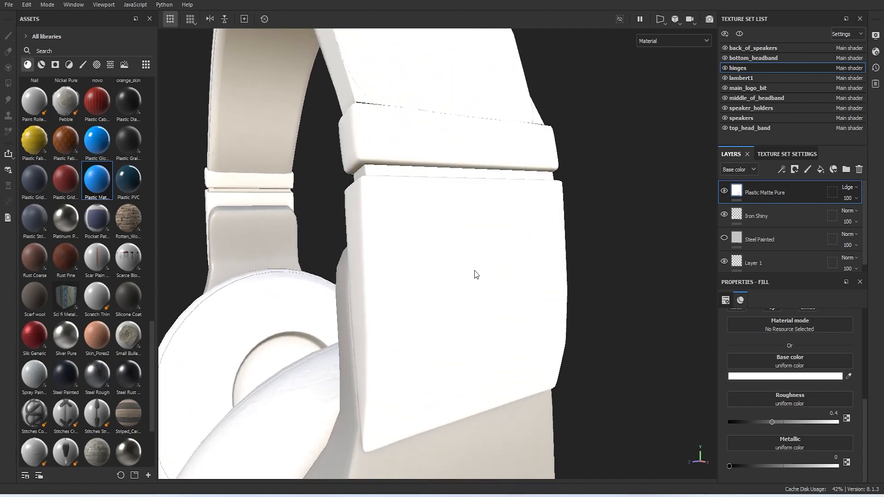
pyautogui.keyDown('alt'); pyautogui.moveTo(474, 274); pyautogui.dragTo(598, 249); pyautogui.keyUp('alt')
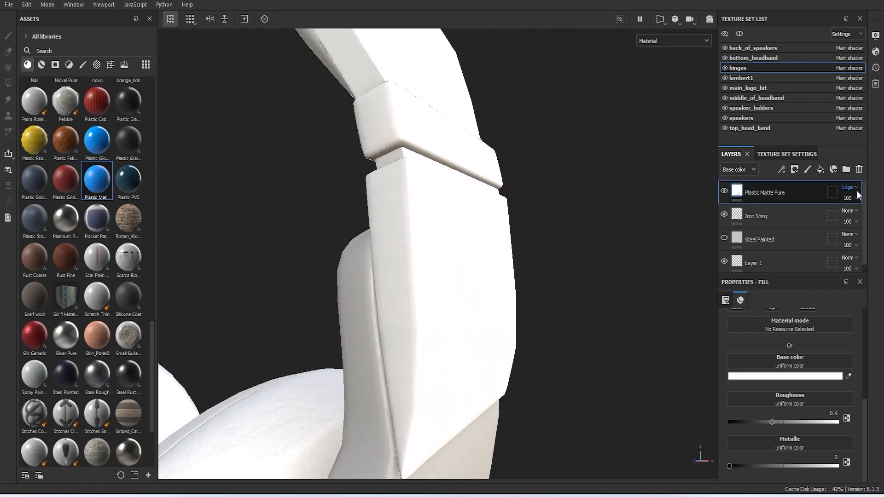
# Set the blend mode of the hinges' Plastic Matte Pure layer to Overlay
pyautogui.click(855, 186)
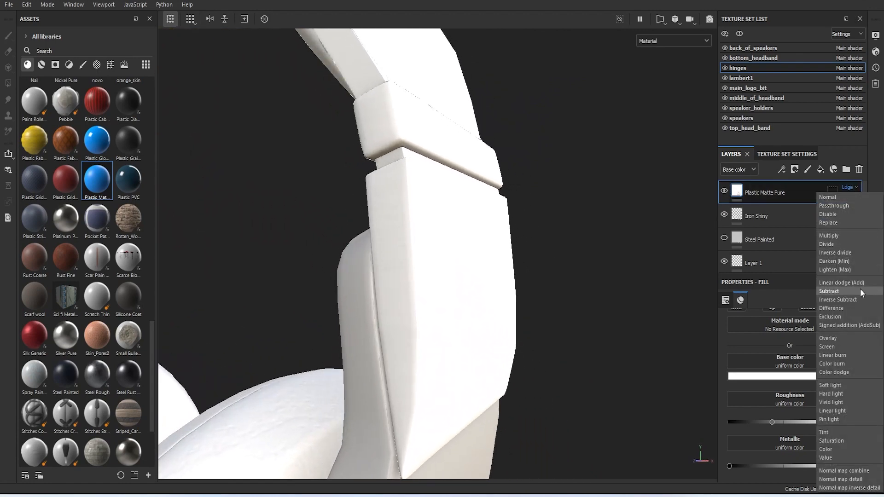
pyautogui.click(842, 338)
pyautogui.scroll(-6, 491, 304)
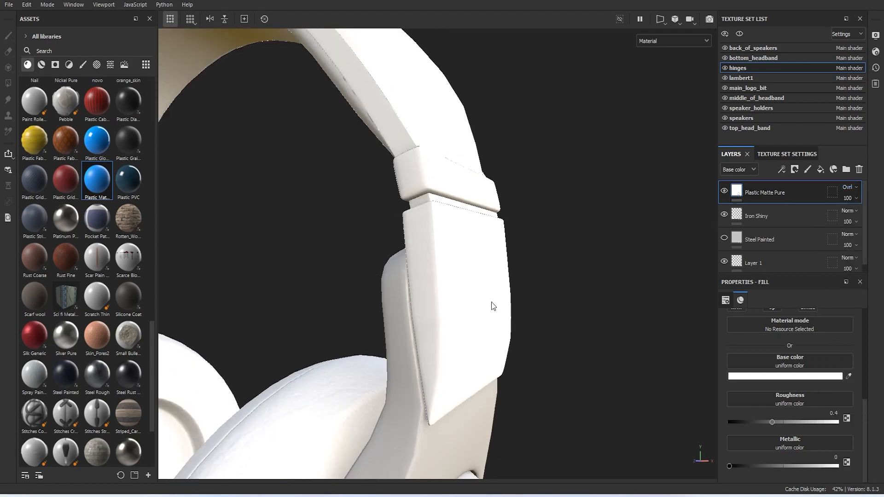
pyautogui.moveTo(491, 304)
pyautogui.keyDown('alt'); pyautogui.mouseDown()
pyautogui.moveTo(551, 312)
pyautogui.moveTo(553, 238)
pyautogui.moveTo(488, 230)
pyautogui.mouseUp(); pyautogui.keyUp('alt')
# Remove the Steel Painted layer and Layer 1 from the hinges, and hide their Plastic Matte Pure layer
pyautogui.click(770, 242)
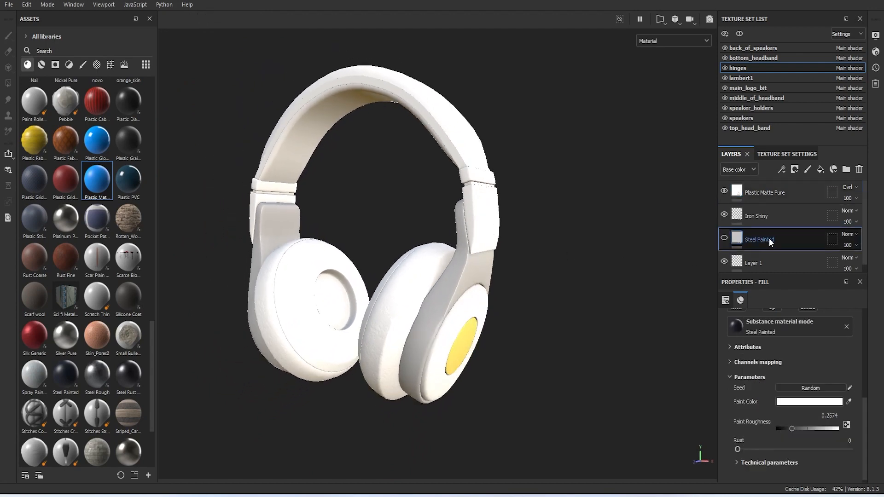
pyautogui.rightClick(771, 244)
pyautogui.click(788, 265)
pyautogui.rightClick(760, 237)
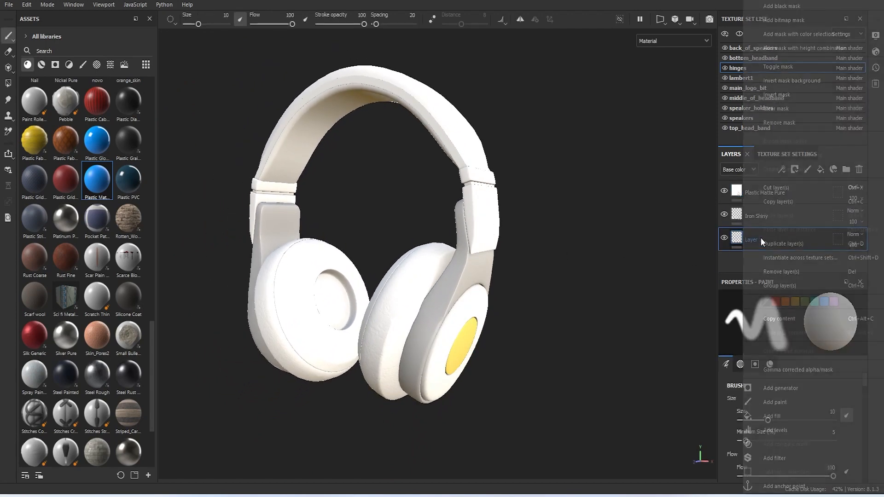
pyautogui.click(785, 263)
pyautogui.keyDown('alt'); pyautogui.moveTo(477, 247); pyautogui.dragTo(528, 264); pyautogui.keyUp('alt')
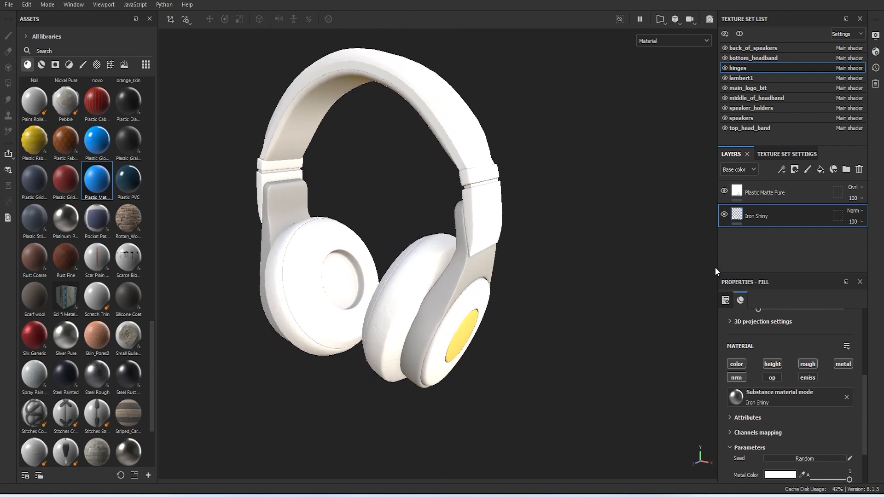
pyautogui.click(724, 192)
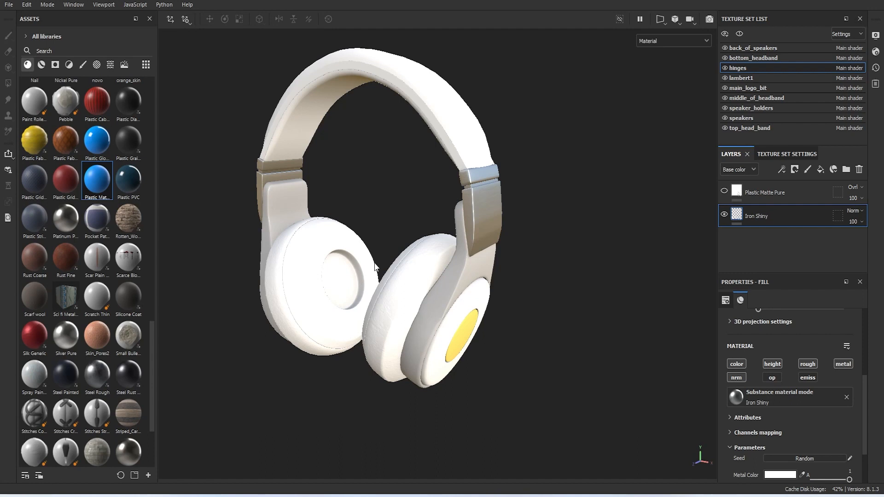
# Apply the Plastic Matte Pure material to the speaker holders and make its base color white
pyautogui.moveTo(95, 176); pyautogui.dragTo(451, 277)
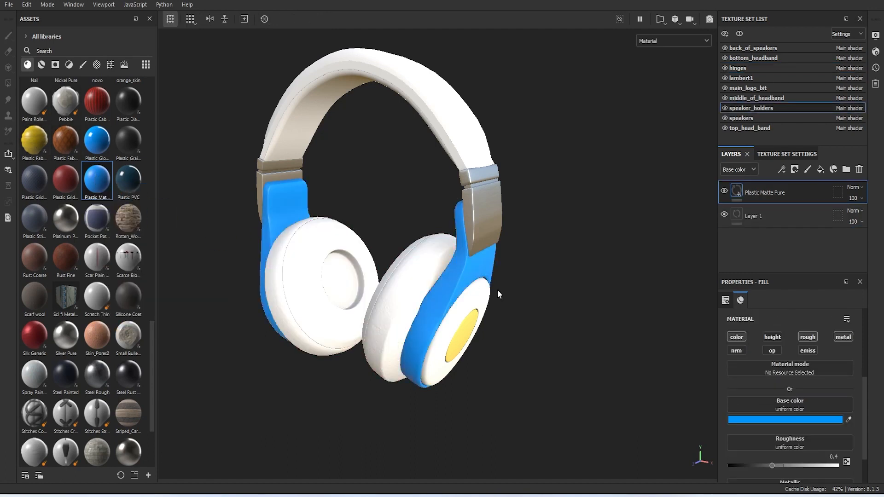
pyautogui.click(811, 421)
pyautogui.moveTo(681, 368); pyautogui.dragTo(623, 302)
pyautogui.click(764, 302)
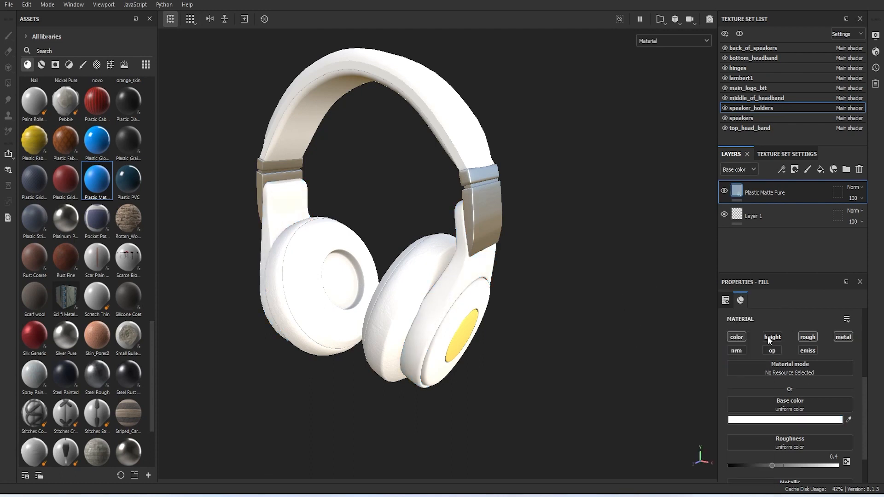
# Set the speaker holders' plastic to a roughness of about 0.20 and a metallic value of about 0.34
pyautogui.scroll(-2, 757, 404)
pyautogui.click(764, 465)
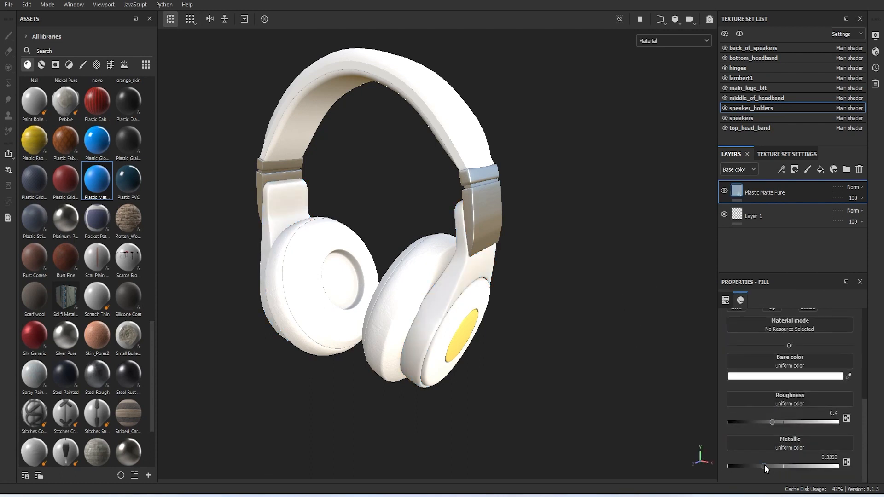
pyautogui.moveTo(764, 464); pyautogui.dragTo(794, 465)
pyautogui.keyDown('alt'); pyautogui.moveTo(592, 413); pyautogui.dragTo(572, 374); pyautogui.keyUp('alt')
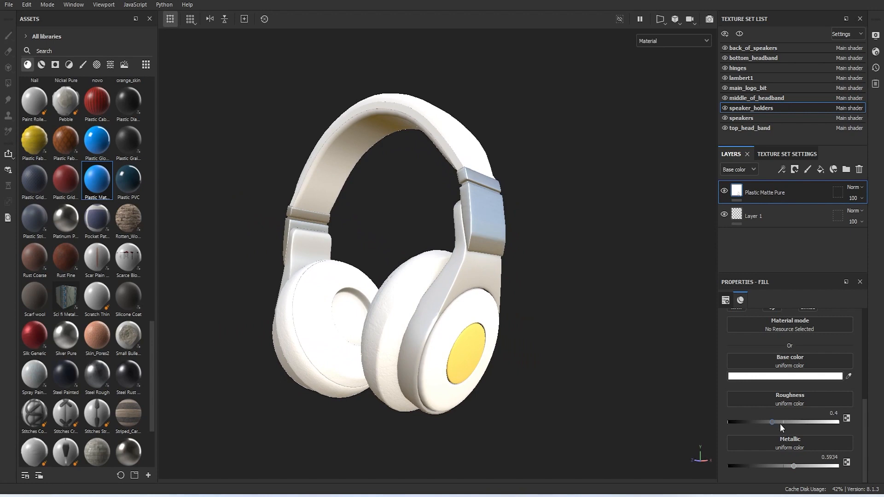
pyautogui.moveTo(773, 421); pyautogui.dragTo(750, 429)
pyautogui.keyDown('alt'); pyautogui.moveTo(585, 410); pyautogui.dragTo(622, 428); pyautogui.keyUp('alt')
pyautogui.moveTo(792, 467); pyautogui.dragTo(764, 465)
pyautogui.keyDown('alt'); pyautogui.moveTo(600, 408); pyautogui.dragTo(541, 308); pyautogui.keyUp('alt')
pyautogui.scroll(3, 448, 318)
pyautogui.scroll(-5, 477, 300)
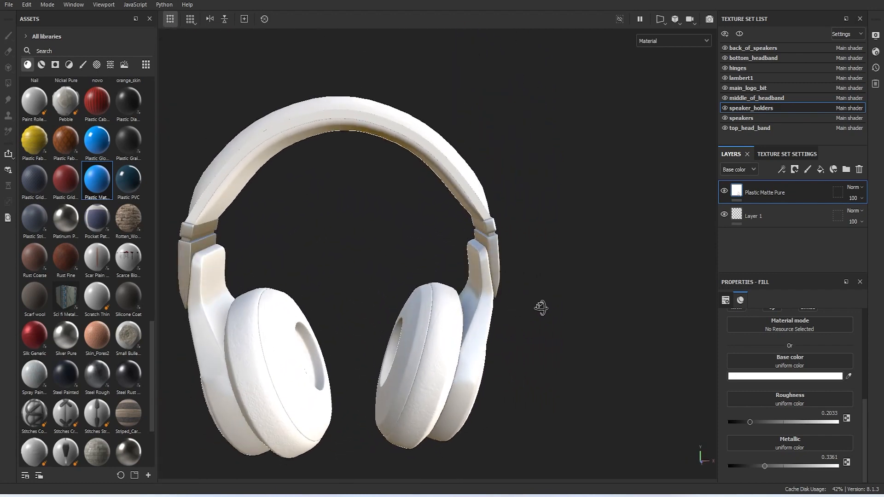
# Save the project as "headphone texture video" in the SP Renders folder
pyautogui.click(8, 4)
pyautogui.click(32, 82)
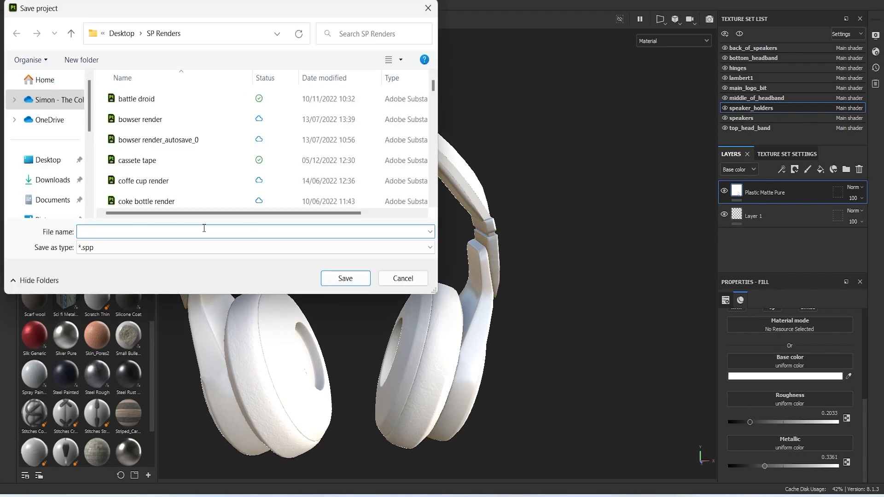
pyautogui.write('headphone texture video')
pyautogui.press('Return')
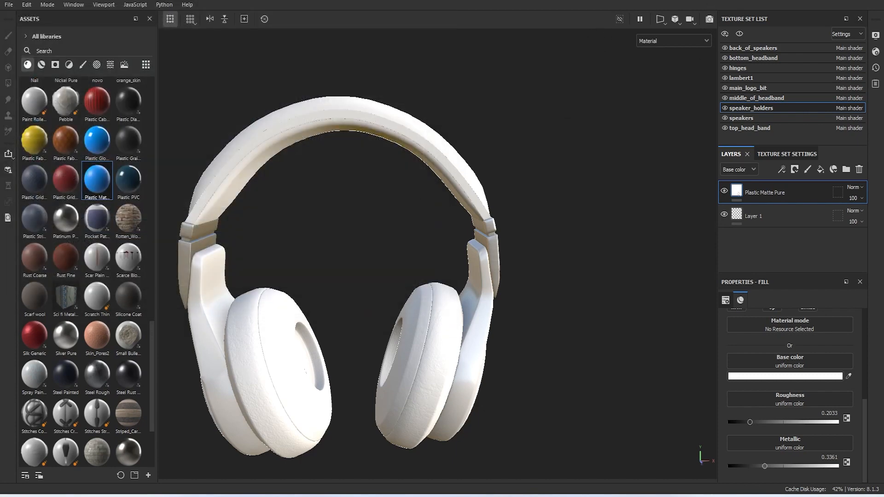
# Start an Iray render and frame the headphones at a three-quarter angle
pyautogui.press('F10')
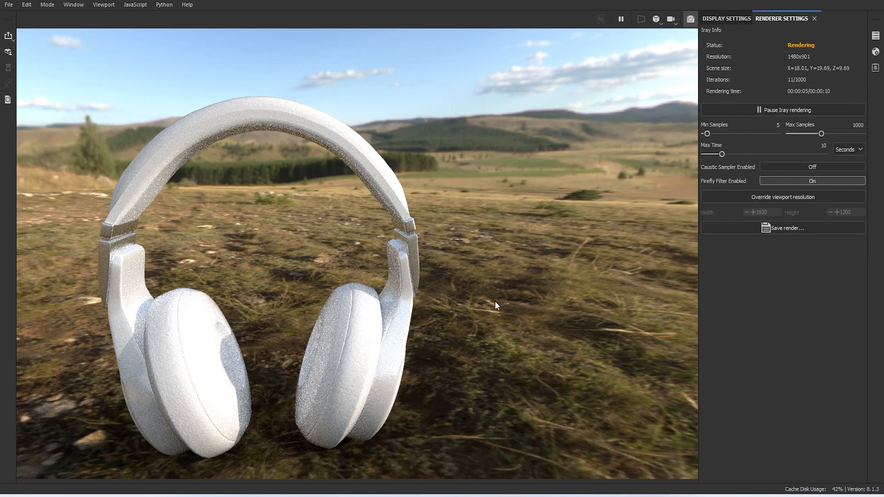
pyautogui.keyDown('alt'); pyautogui.moveTo(494, 308); pyautogui.dragTo(382, 318); pyautogui.keyUp('alt')
pyautogui.keyDown('alt'); pyautogui.moveTo(471, 324); pyautogui.dragTo(512, 337); pyautogui.keyUp('alt')
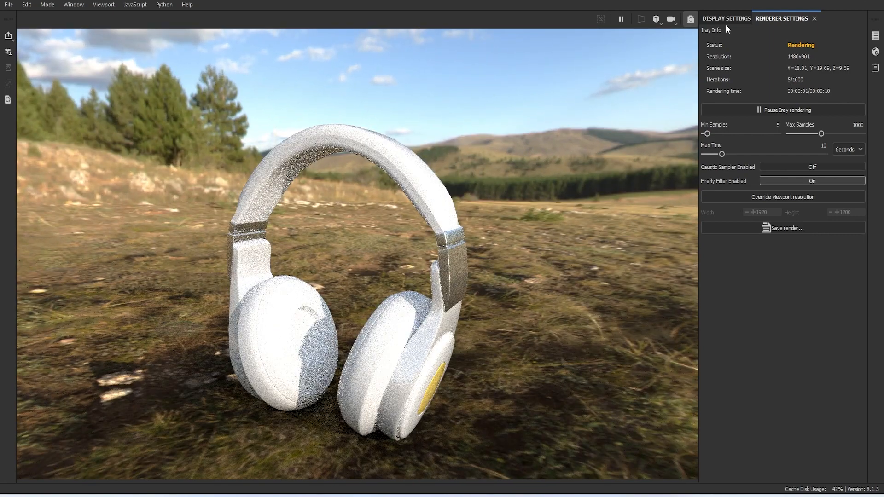
# Replace the visible landscape background with the dome's plain clear color in the render's environment settings
pyautogui.click(715, 18)
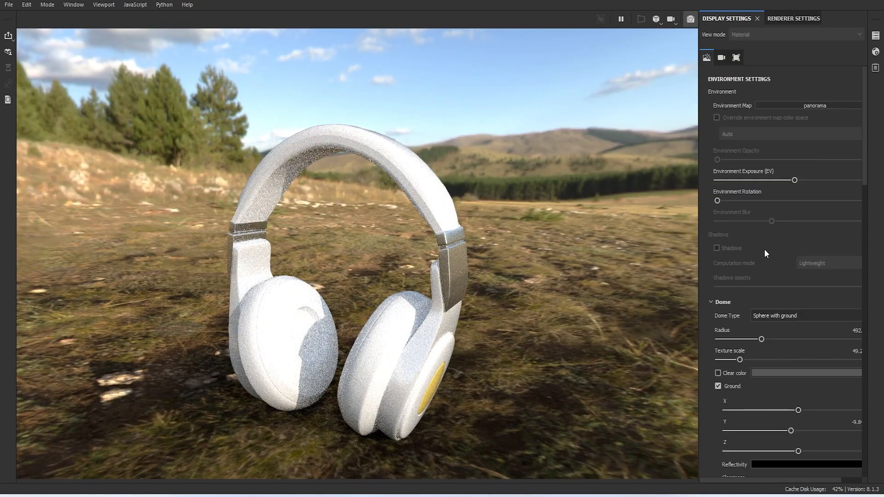
pyautogui.click(716, 374)
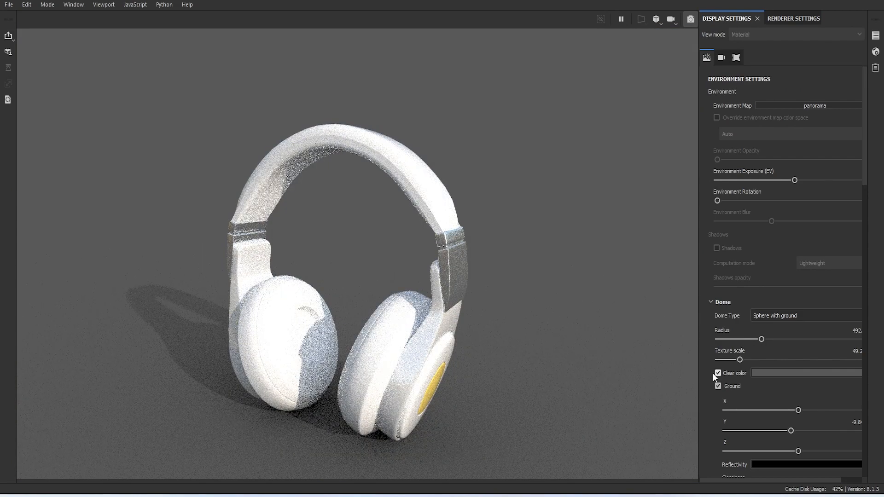
pyautogui.keyDown('alt'); pyautogui.moveTo(544, 328); pyautogui.dragTo(558, 331); pyautogui.keyUp('alt')
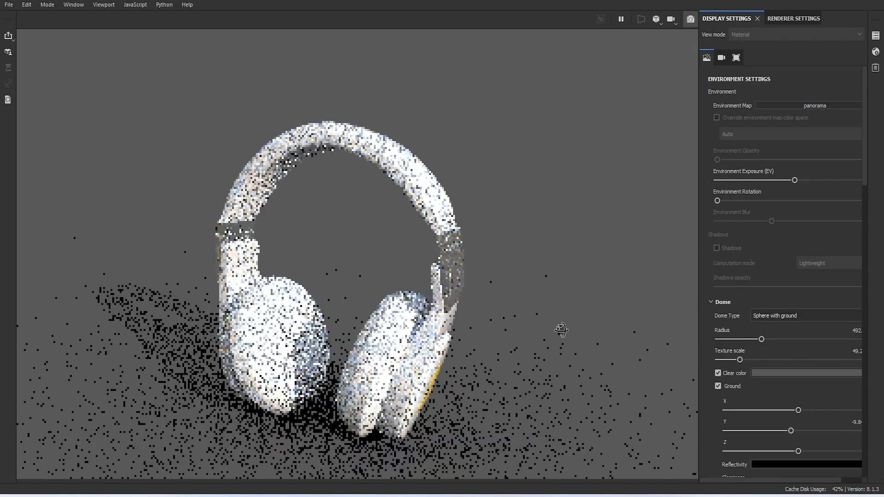
# Set the environment map to Studio Automotive Neutral and frame the rendered headphones more closely
pyautogui.click(788, 105)
pyautogui.scroll(-3, 801, 175)
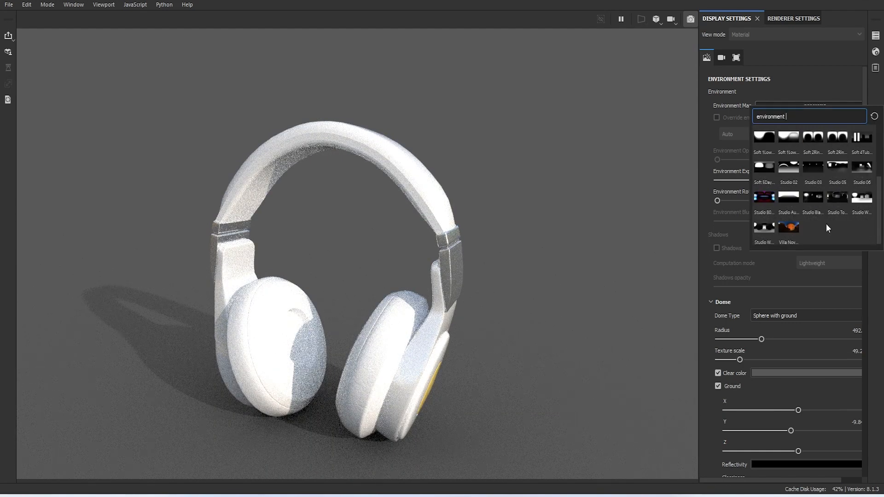
pyautogui.click(788, 200)
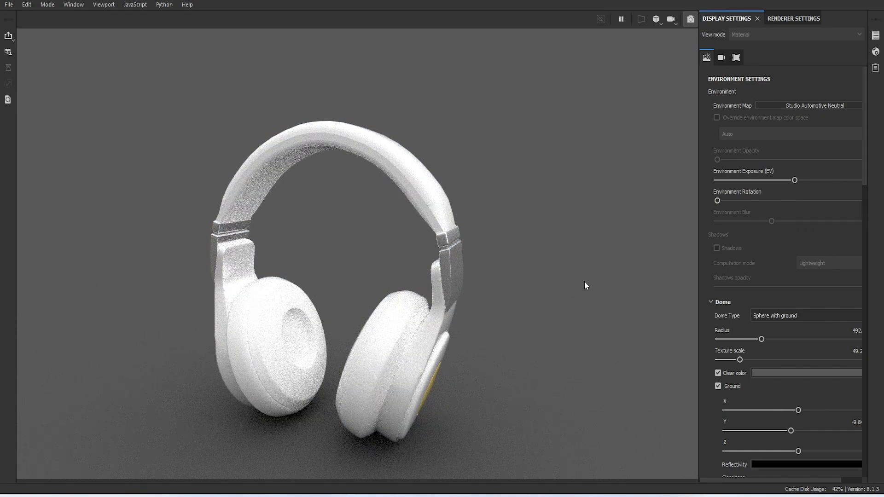
pyautogui.moveTo(534, 311); pyautogui.dragTo(531, 305)
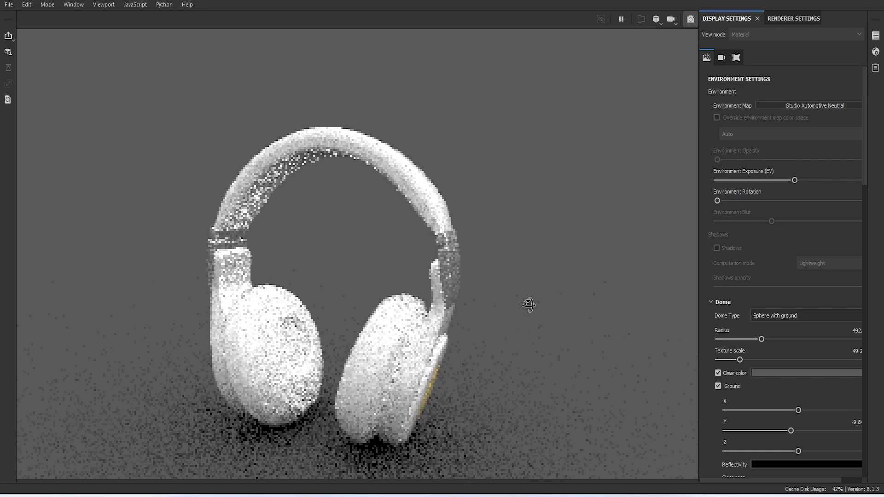
pyautogui.scroll(6, 483, 328)
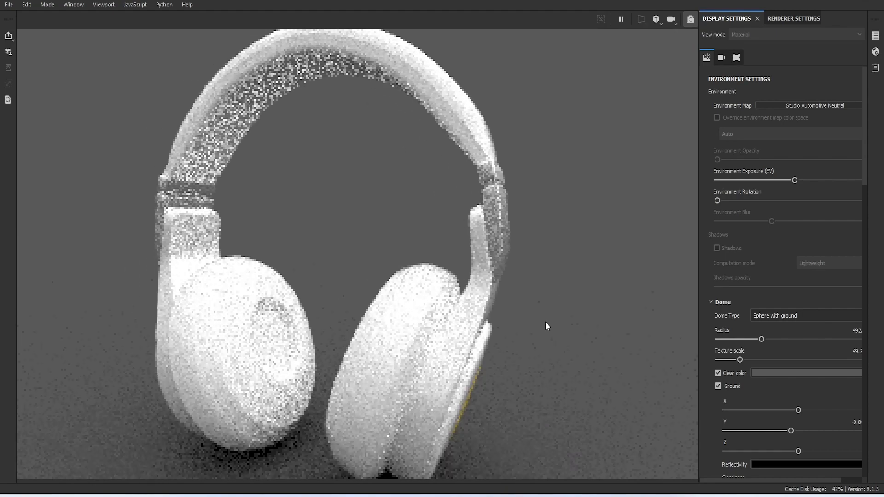
pyautogui.scroll(-1, 545, 322)
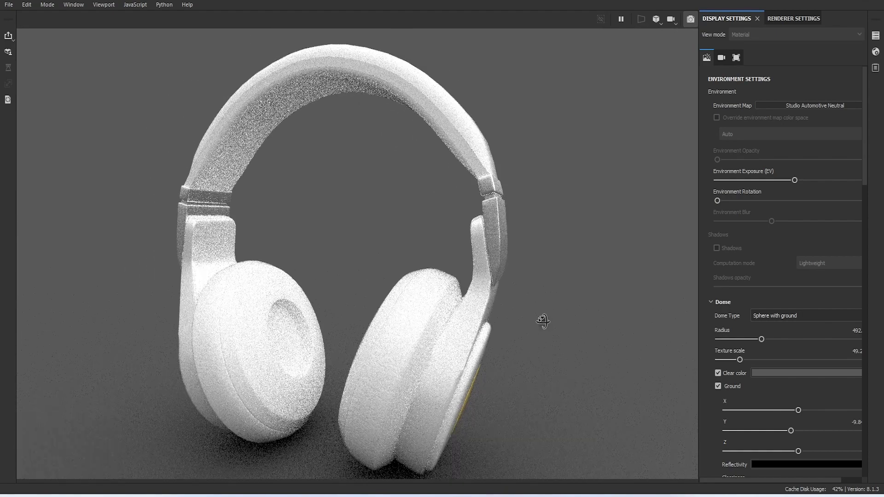
pyautogui.keyDown('alt'); pyautogui.moveTo(543, 321); pyautogui.dragTo(537, 327); pyautogui.keyUp('alt')
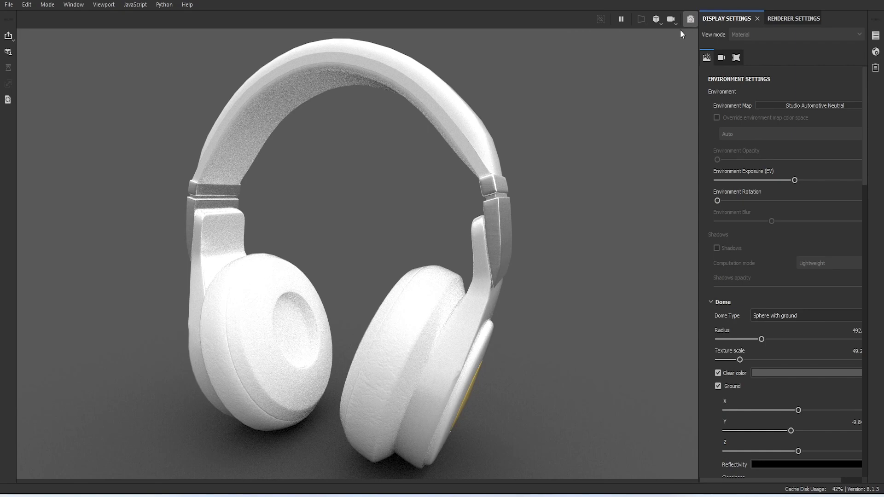
# Return from Iray rendering to the painting workspace and identify the speakers texture set by toggling its visibility
pyautogui.click(690, 19)
pyautogui.moveTo(555, 222)
pyautogui.keyDown('alt'); pyautogui.mouseDown()
pyautogui.moveTo(501, 220)
pyautogui.moveTo(548, 235)
pyautogui.mouseUp(); pyautogui.keyUp('alt')
pyautogui.scroll(4, 502, 391)
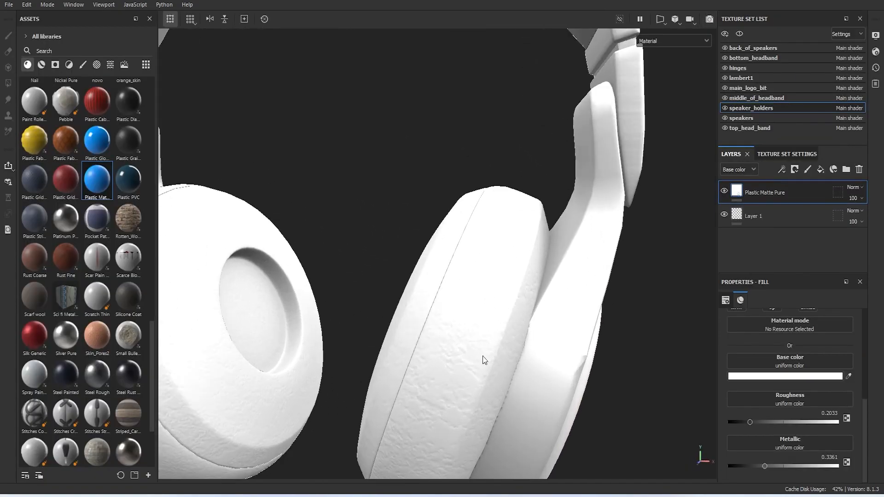
pyautogui.scroll(-5, 478, 349)
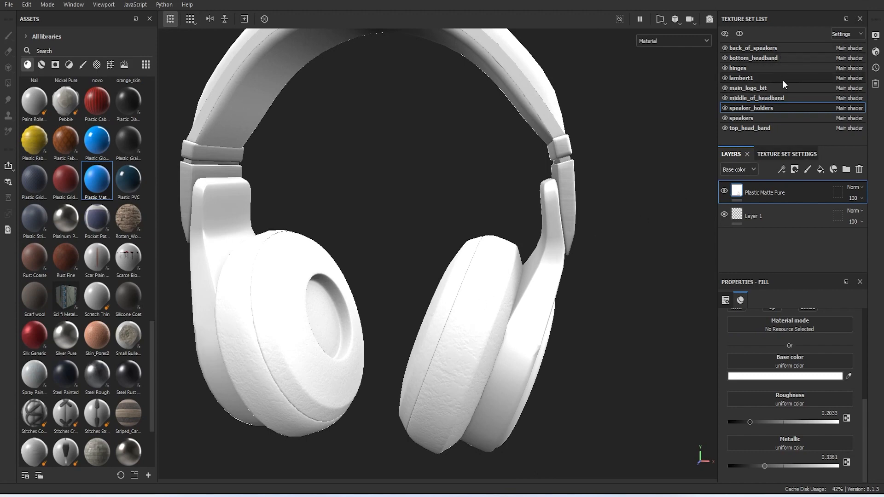
pyautogui.click(723, 119)
pyautogui.click(724, 120)
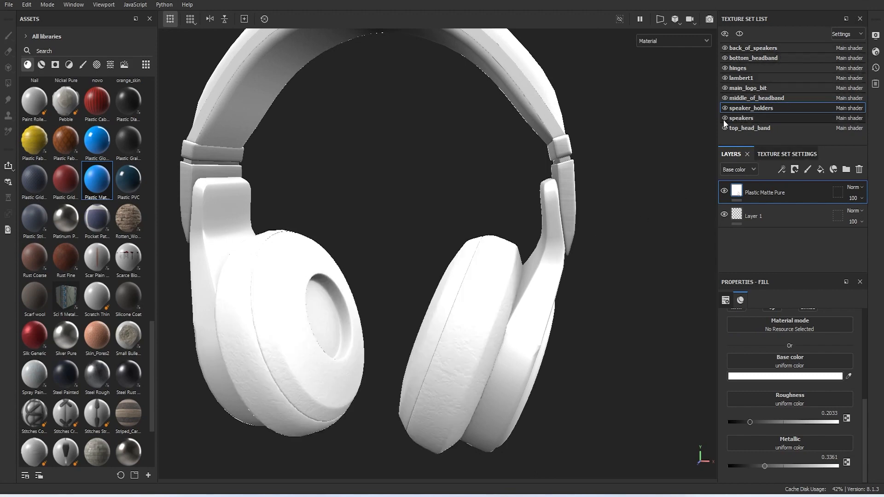
# Switch the Artificial Leather fill layer of the speakers texture set to Tri-planar projection
pyautogui.click(746, 119)
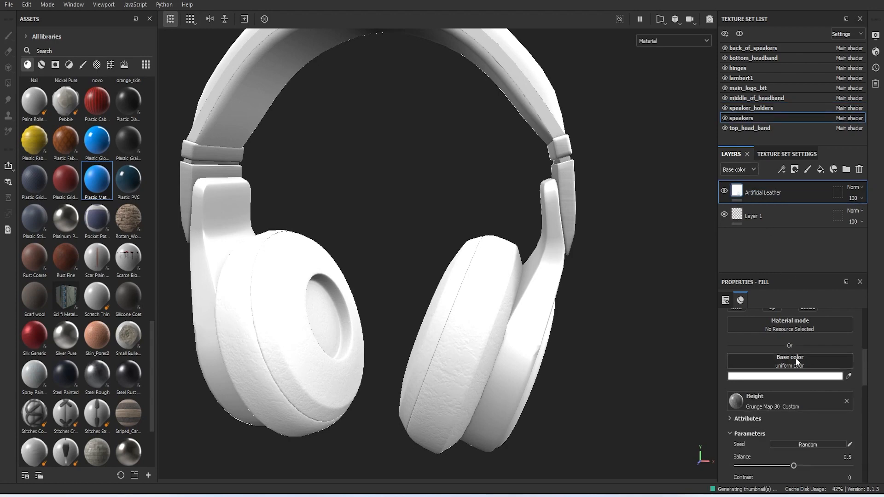
pyautogui.scroll(3, 796, 358)
pyautogui.scroll(1, 778, 373)
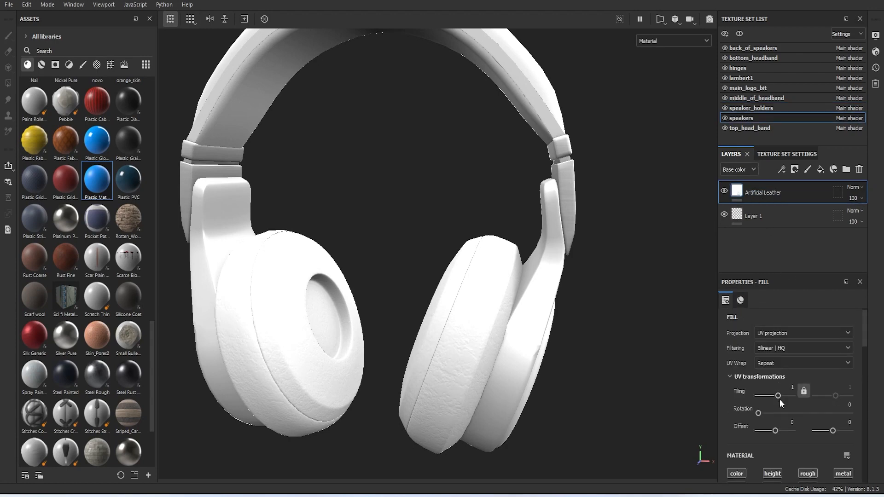
pyautogui.scroll(1, 783, 363)
pyautogui.click(774, 340)
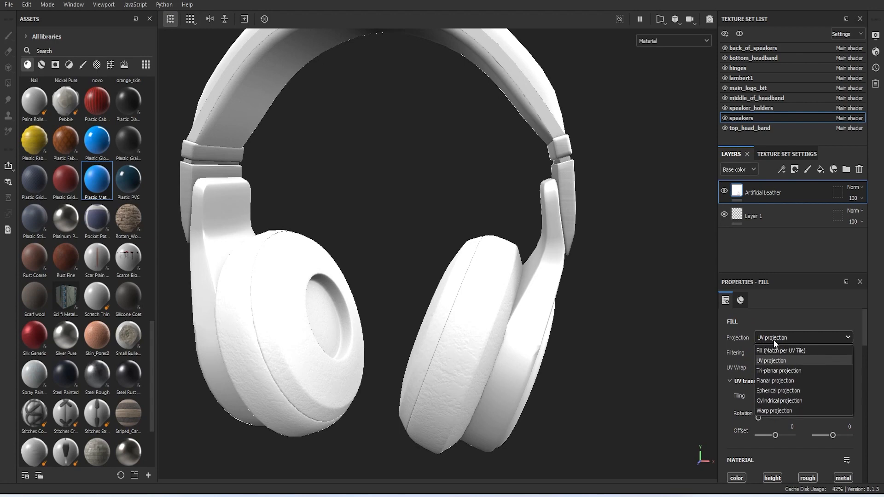
pyautogui.click(783, 370)
# Scale the Artificial Leather fill of the speakers texture set by physical size with a width of 2.28 cm
pyautogui.scroll(3, 491, 372)
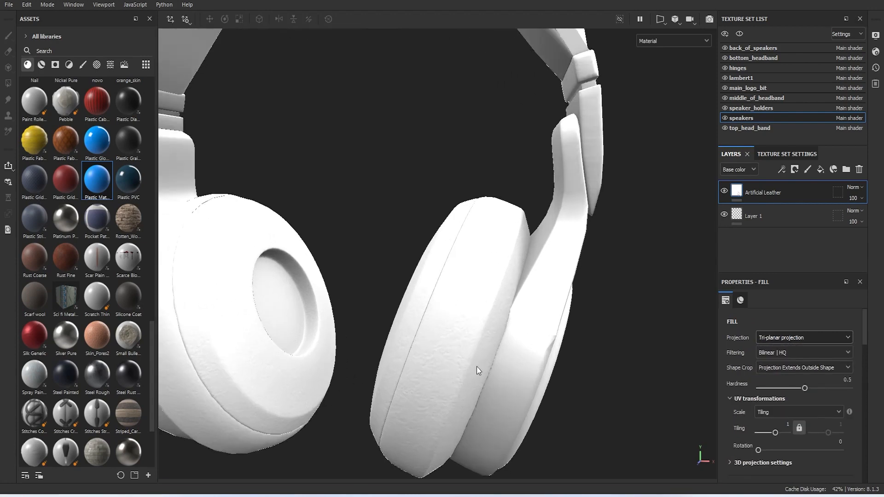
pyautogui.scroll(2, 476, 367)
pyautogui.click(770, 413)
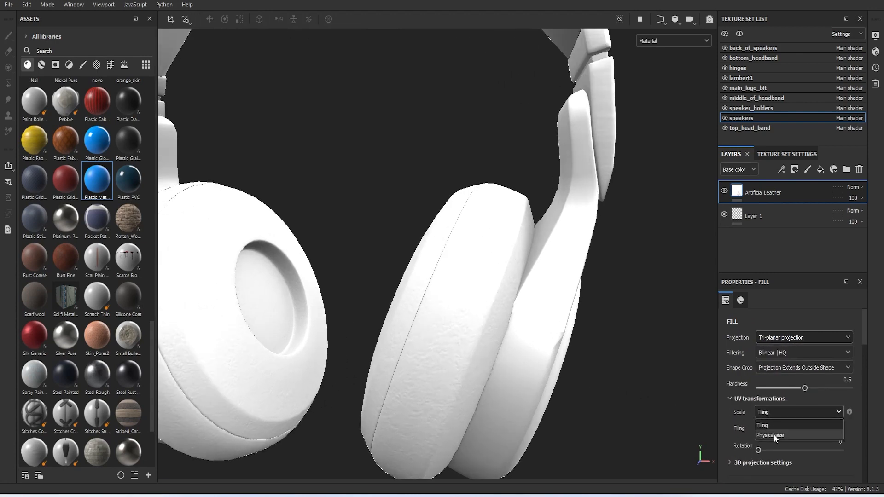
pyautogui.click(774, 434)
pyautogui.scroll(2, 485, 374)
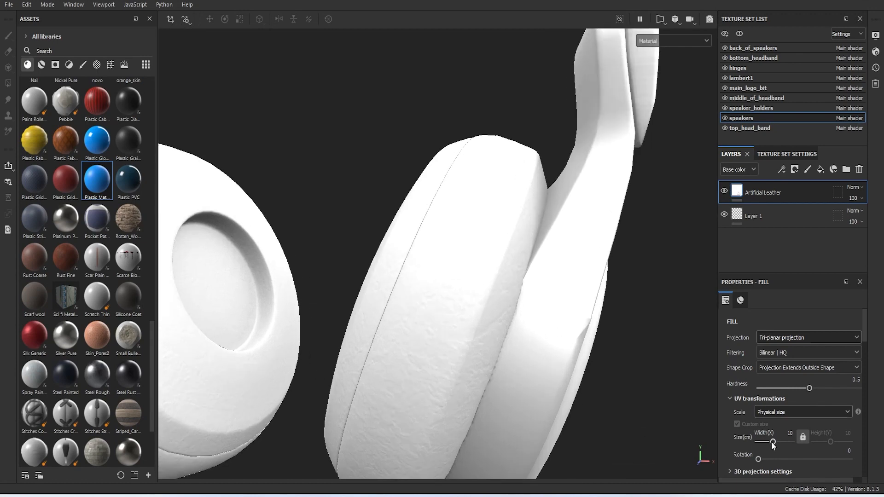
pyautogui.moveTo(772, 442); pyautogui.dragTo(771, 442)
pyautogui.scroll(-3, 419, 309)
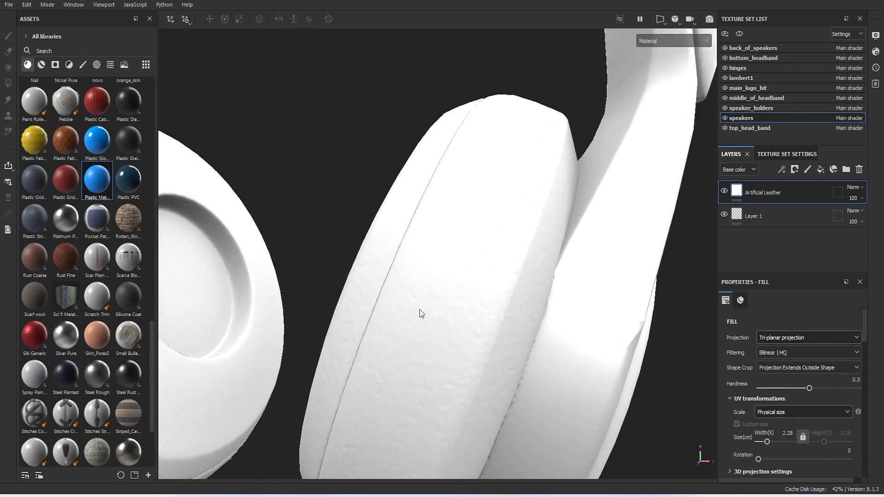
pyautogui.scroll(-3, 419, 309)
pyautogui.moveTo(427, 309)
pyautogui.keyDown('alt'); pyautogui.mouseDown()
pyautogui.moveTo(394, 319)
pyautogui.moveTo(355, 315)
pyautogui.moveTo(414, 315)
pyautogui.mouseUp(); pyautogui.keyUp('alt')
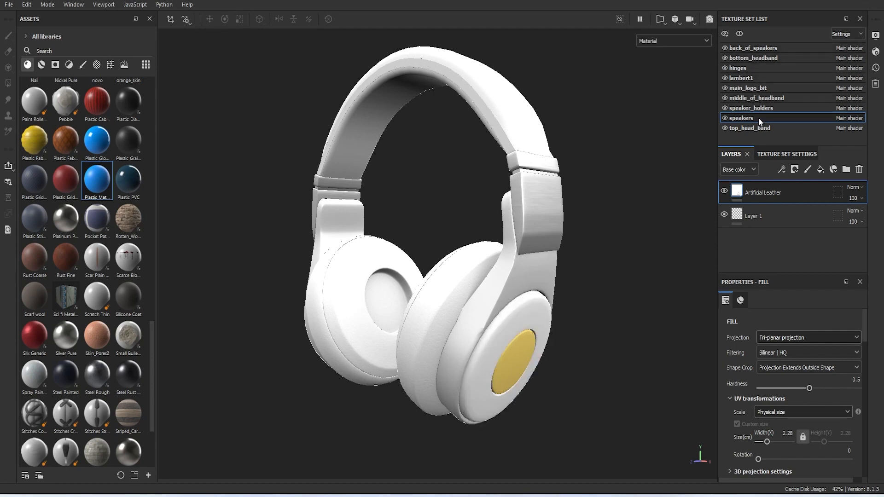
# Instantiate the Plastic Matte Pure layer of speaker_holders in the back_of_speakers texture set only
pyautogui.click(725, 98)
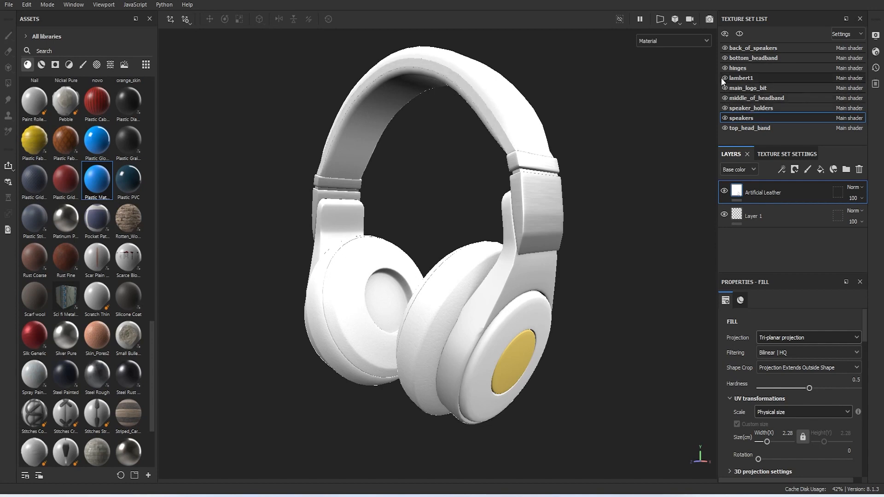
pyautogui.click(736, 107)
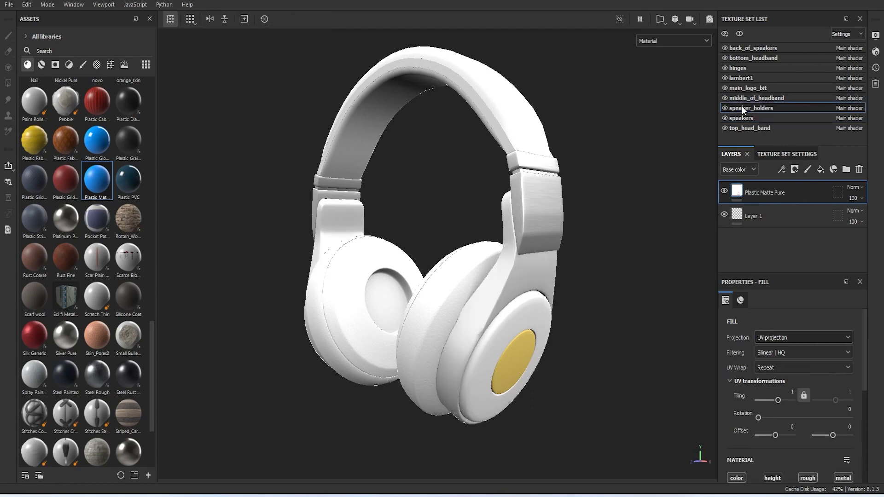
pyautogui.rightClick(767, 192)
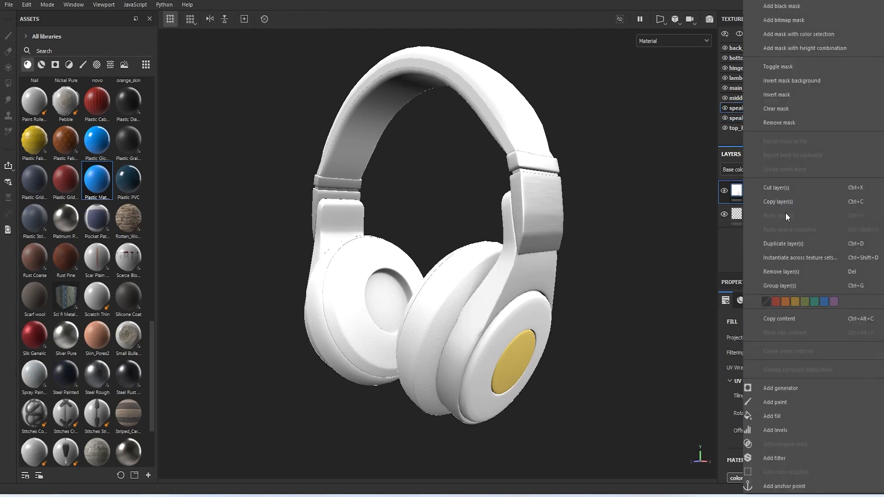
pyautogui.click(798, 258)
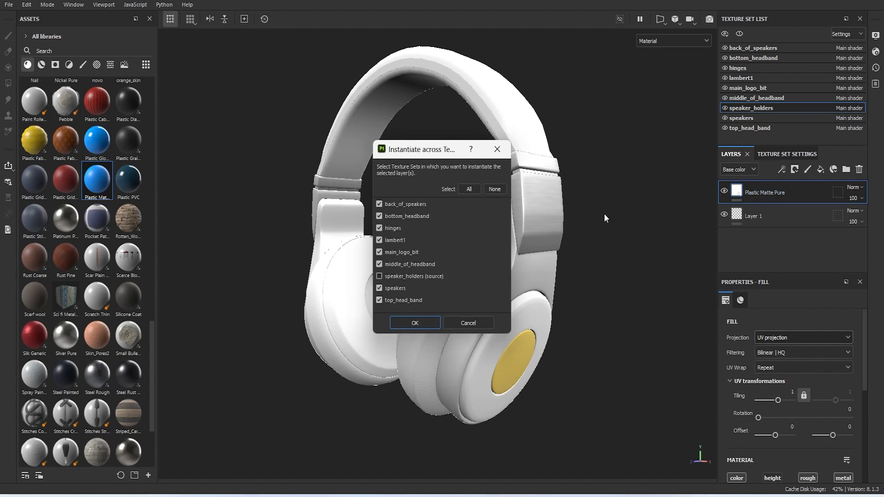
pyautogui.click(496, 190)
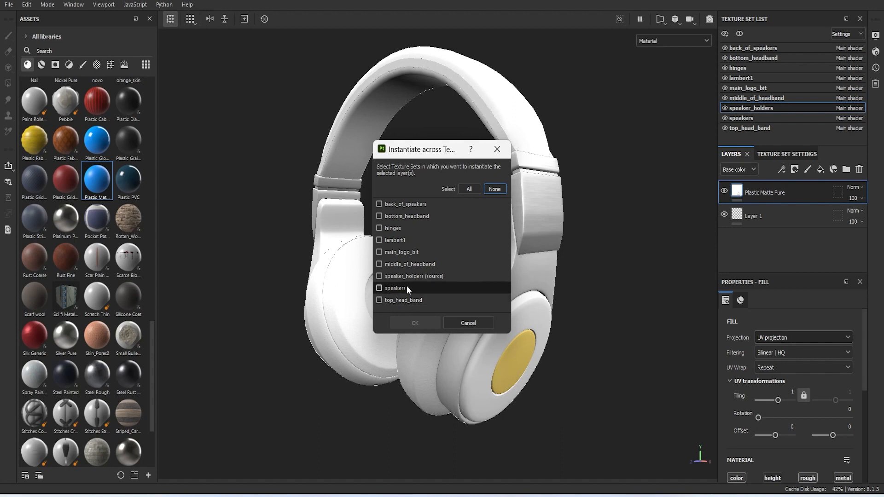
pyautogui.click(379, 203)
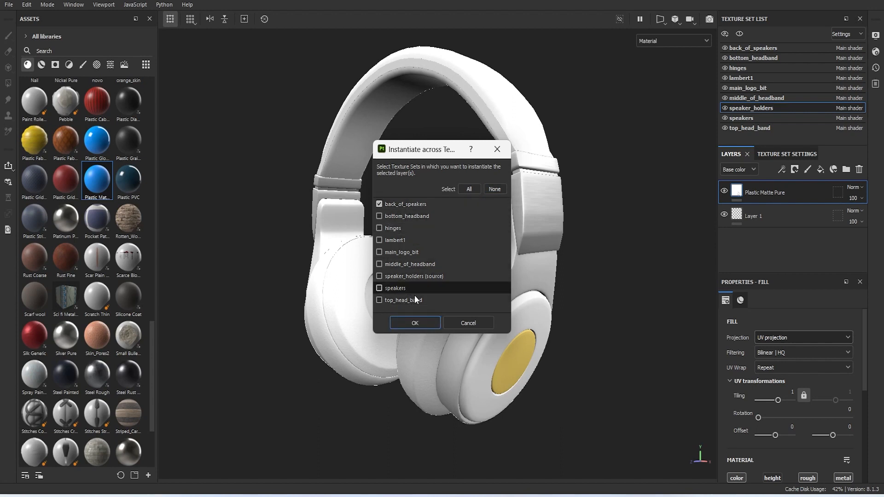
pyautogui.click(420, 322)
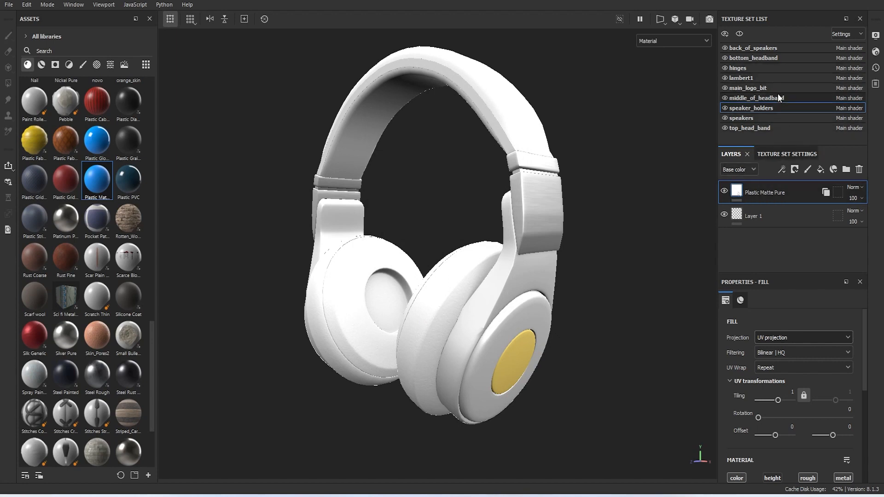
# Remove the original Plastic Matte Pure layer from the back_of_speakers texture set, keeping the instanced layer
pyautogui.click(762, 48)
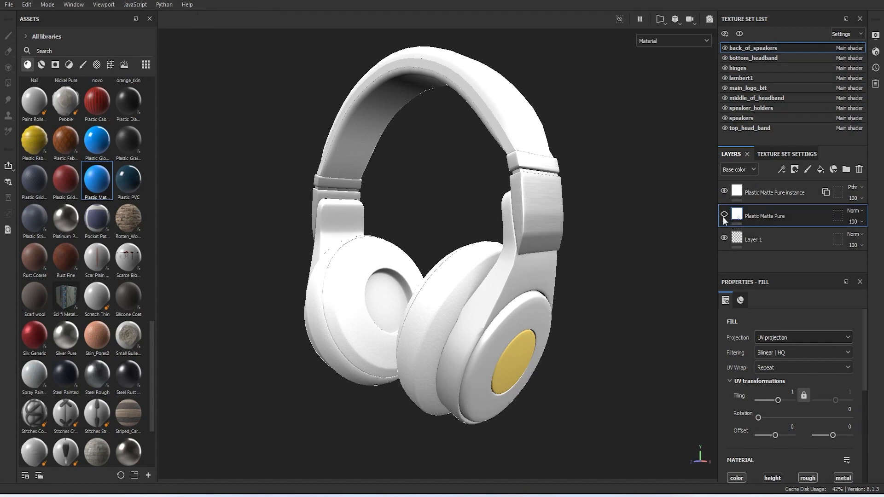
pyautogui.rightClick(765, 219)
pyautogui.click(784, 271)
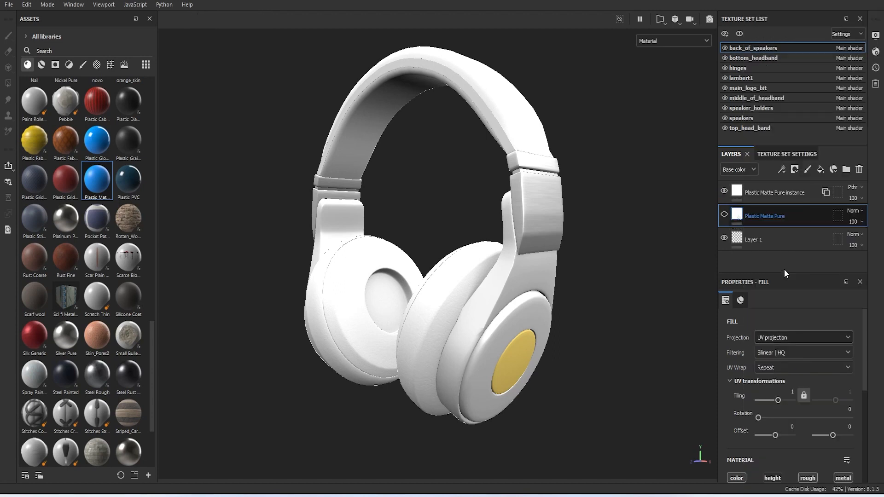
pyautogui.moveTo(534, 264)
pyautogui.keyDown('alt'); pyautogui.mouseDown()
pyautogui.moveTo(452, 207)
pyautogui.moveTo(426, 151)
pyautogui.moveTo(454, 138)
pyautogui.moveTo(570, 369)
pyautogui.mouseUp(); pyautogui.keyUp('alt')
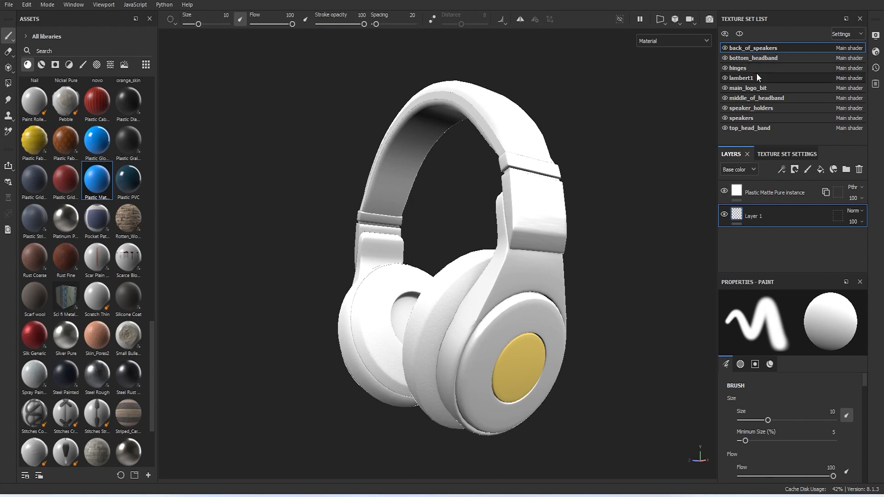
# Toggle the visibility of back_of_speakers and speaker_holders to check which parts of the headphones they cover
pyautogui.click(724, 47)
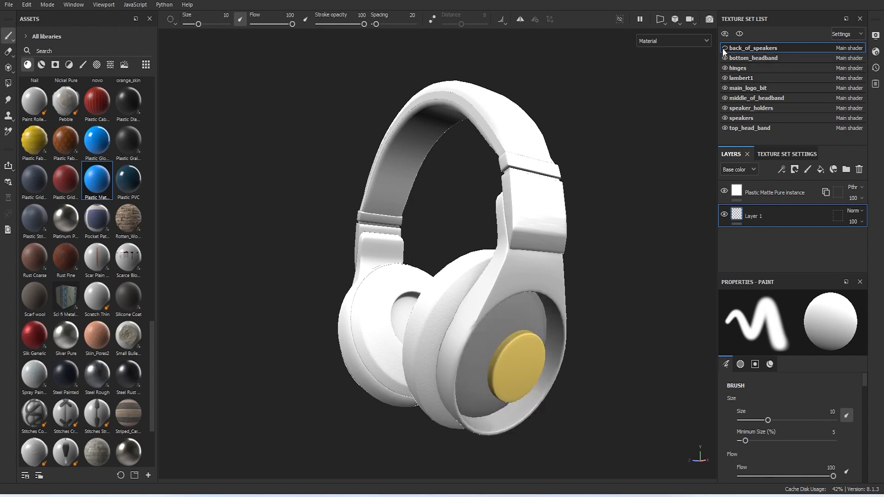
pyautogui.click(724, 48)
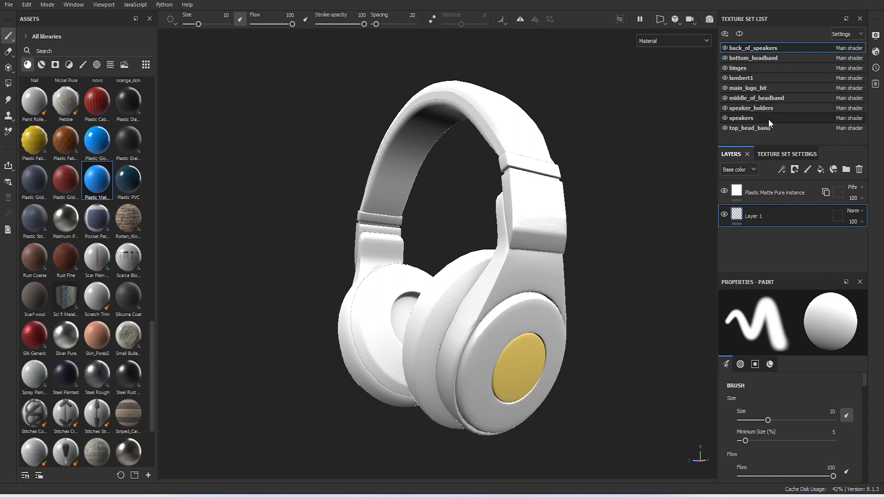
pyautogui.click(725, 108)
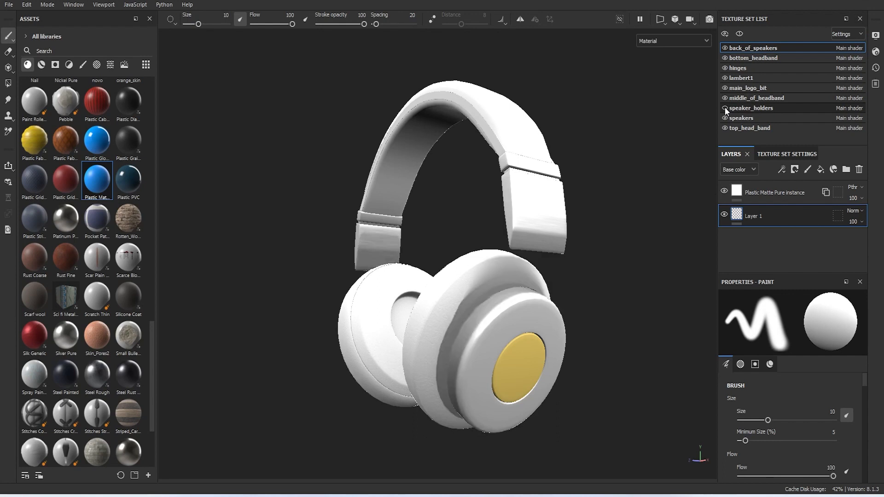
pyautogui.click(724, 108)
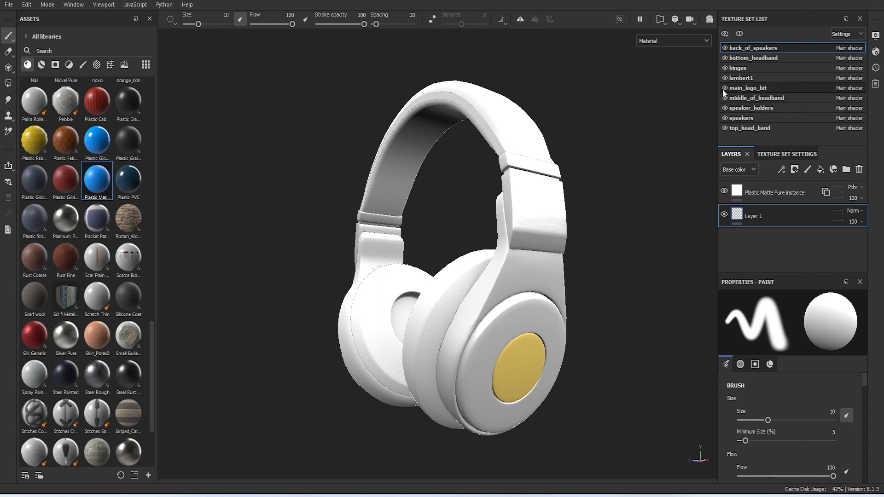
# Set the main_logo_bit plastic fill's metallic to 0.4523 and its roughness to 0.3195
pyautogui.click(725, 88)
pyautogui.click(739, 86)
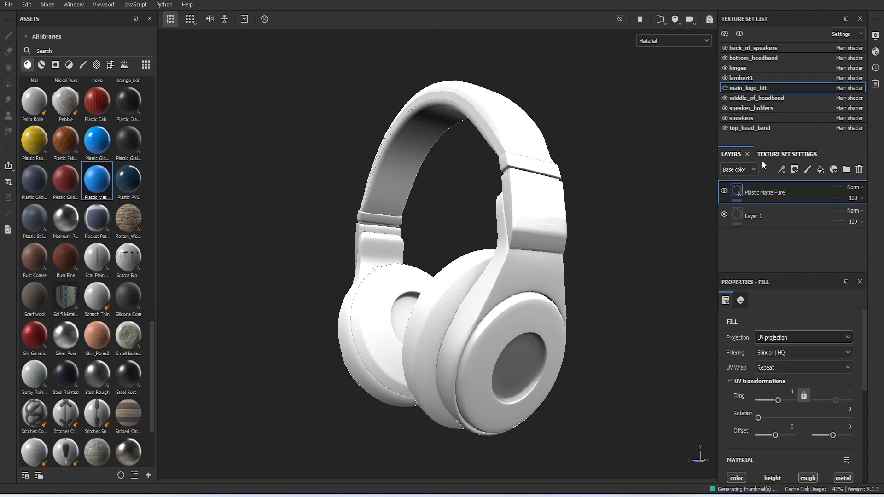
pyautogui.scroll(-3, 813, 382)
pyautogui.scroll(-3, 812, 373)
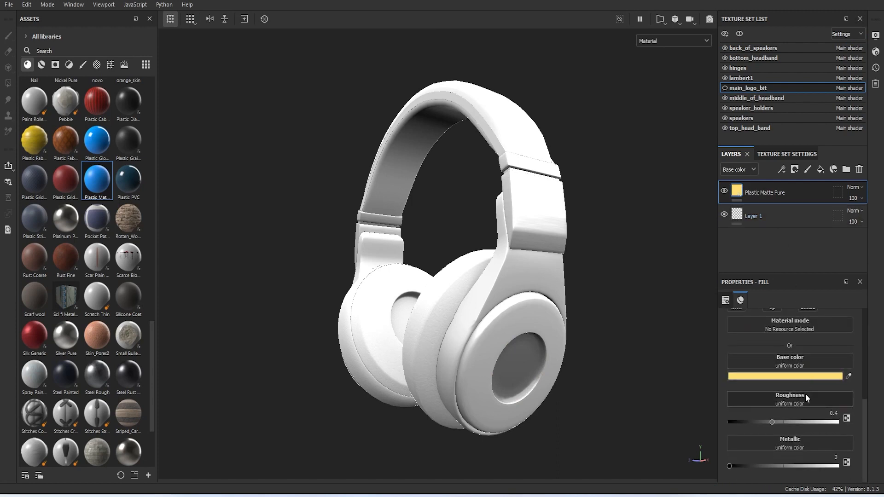
pyautogui.click(762, 466)
pyautogui.click(725, 87)
pyautogui.moveTo(775, 462); pyautogui.dragTo(777, 468)
pyautogui.keyDown('alt'); pyautogui.moveTo(624, 421); pyautogui.dragTo(682, 414); pyautogui.keyUp('alt')
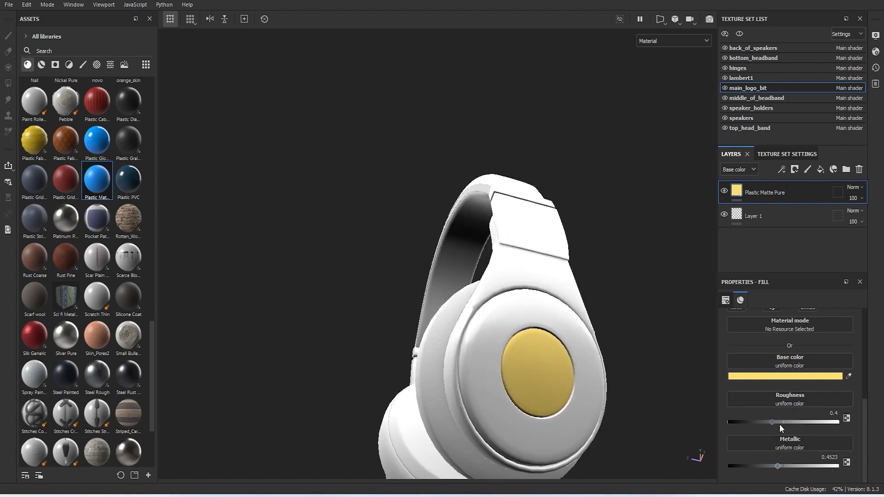
pyautogui.moveTo(774, 421)
pyautogui.mouseDown()
pyautogui.moveTo(737, 427)
pyautogui.moveTo(763, 427)
pyautogui.mouseUp()
# Change the base color of the main_logo_bit fill to a saturated orange
pyautogui.click(778, 377)
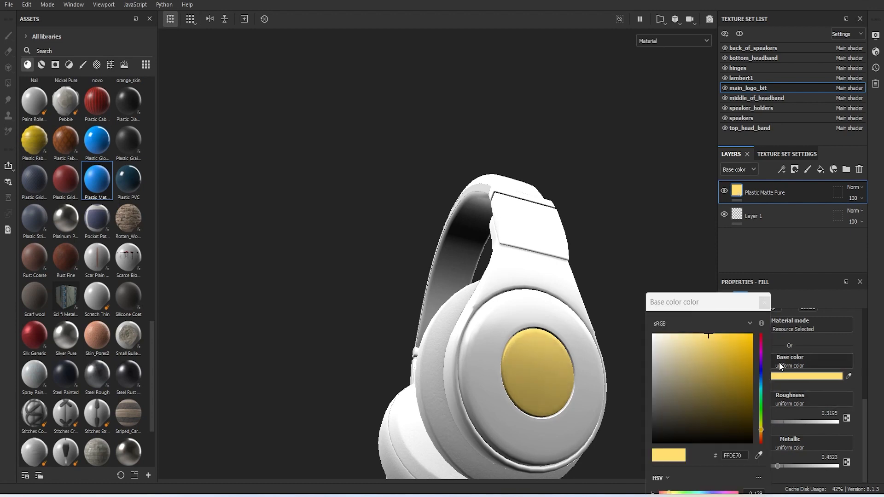
pyautogui.moveTo(761, 430); pyautogui.dragTo(760, 433)
pyautogui.click(723, 365)
pyautogui.moveTo(723, 365); pyautogui.dragTo(747, 335)
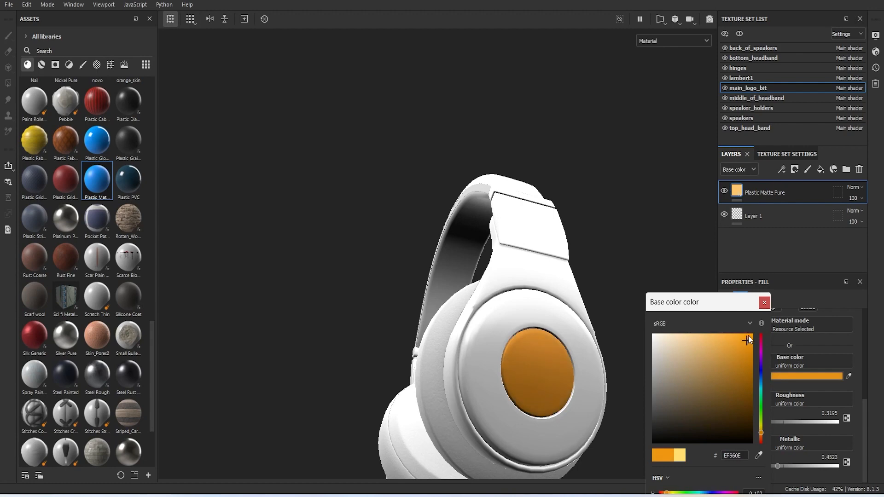
pyautogui.click(764, 303)
pyautogui.keyDown('alt'); pyautogui.moveTo(636, 331); pyautogui.dragTo(616, 396); pyautogui.keyUp('alt')
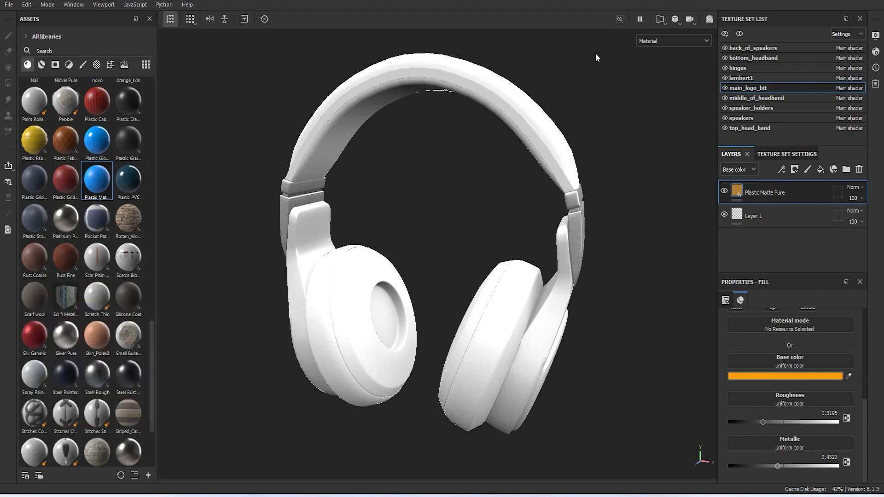
# Examine the leather grain on the ear cushions up close in the painting viewport
pyautogui.scroll(10, 469, 345)
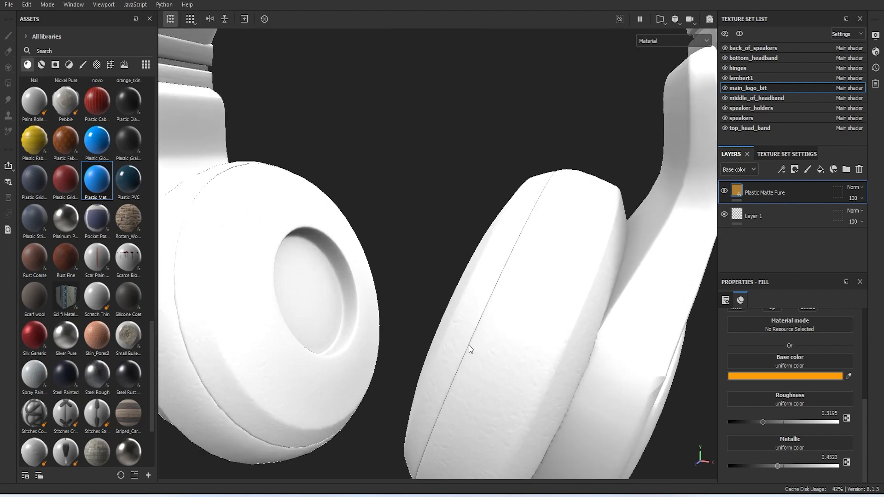
pyautogui.keyDown('alt'); pyautogui.moveTo(478, 356); pyautogui.dragTo(494, 376); pyautogui.keyUp('alt')
pyautogui.scroll(-2, 474, 321)
pyautogui.keyDown('alt'); pyautogui.moveTo(455, 328); pyautogui.dragTo(415, 375, button='middle'); pyautogui.keyUp('alt')
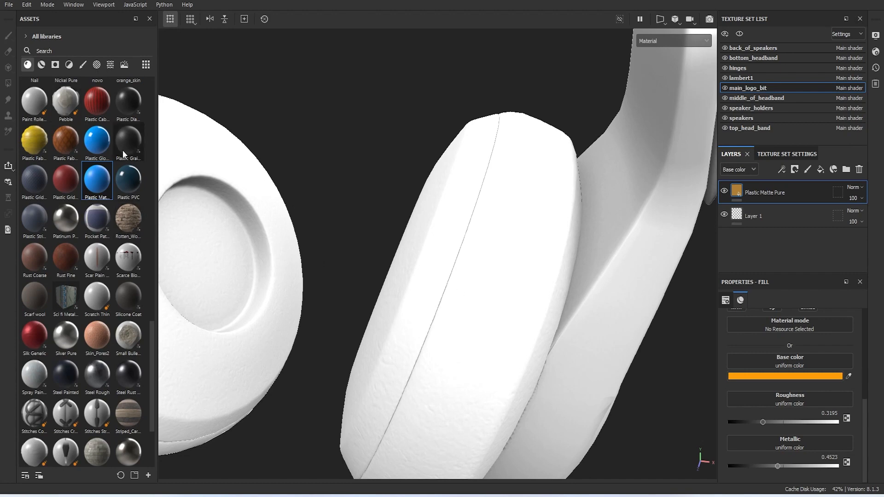
pyautogui.scroll(-2, 210, 180)
pyautogui.scroll(-2, 321, 224)
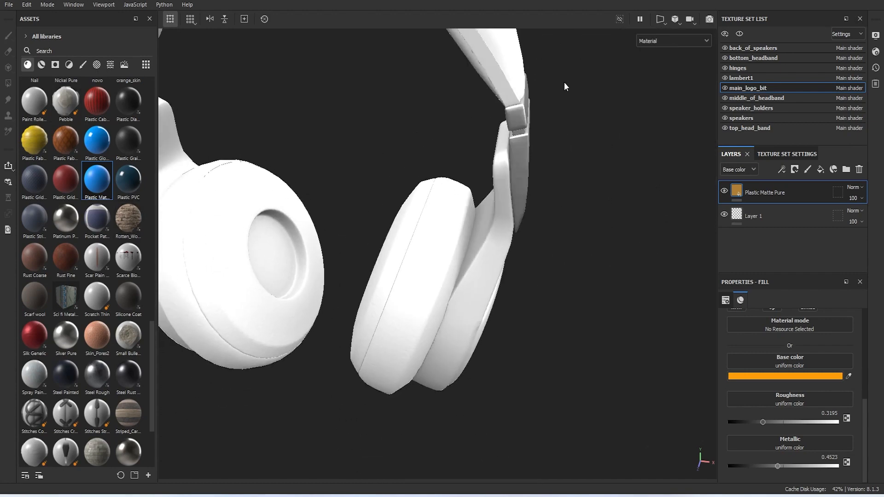
# Render the headphones in Iray and frame the whole model at an angle that includes the orange logo disc
pyautogui.click(709, 19)
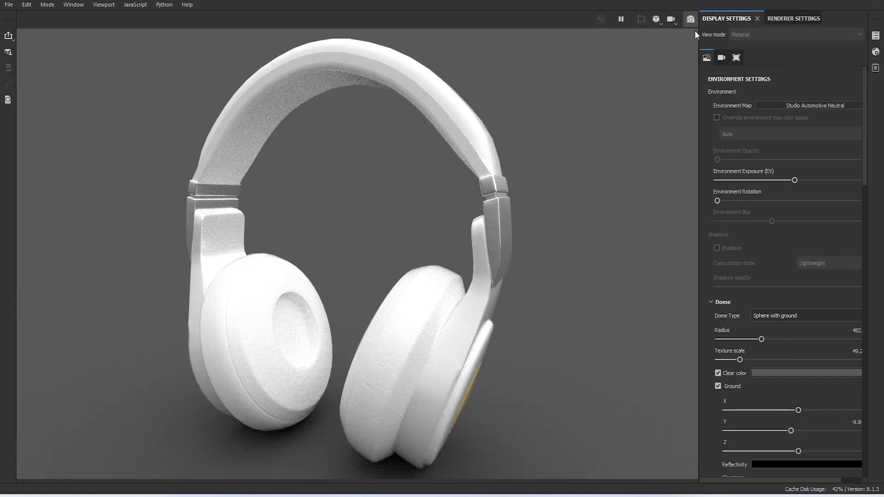
pyautogui.scroll(3, 449, 198)
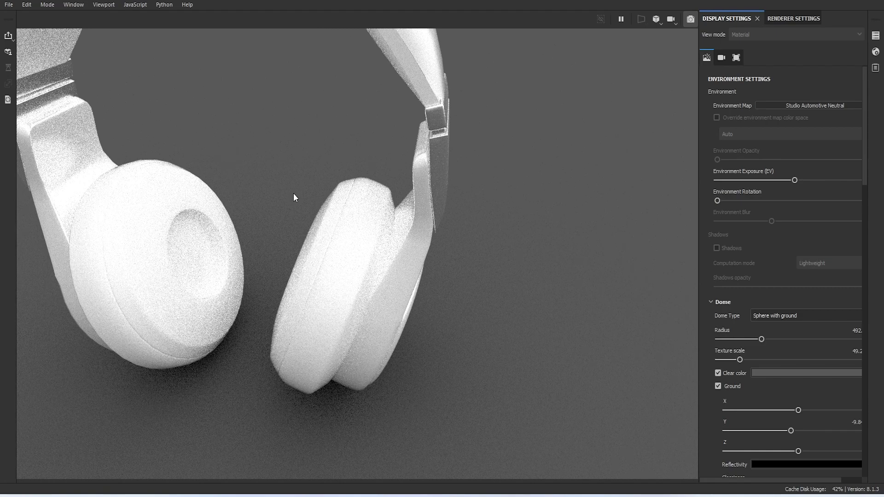
pyautogui.keyDown('alt'); pyautogui.moveTo(293, 194); pyautogui.dragTo(347, 219); pyautogui.keyUp('alt')
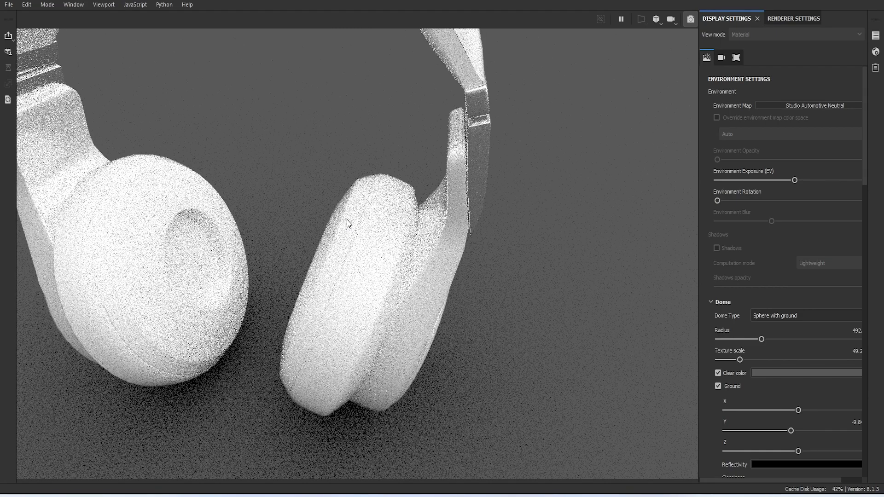
pyautogui.scroll(-4, 350, 226)
pyautogui.moveTo(335, 224); pyautogui.dragTo(291, 187)
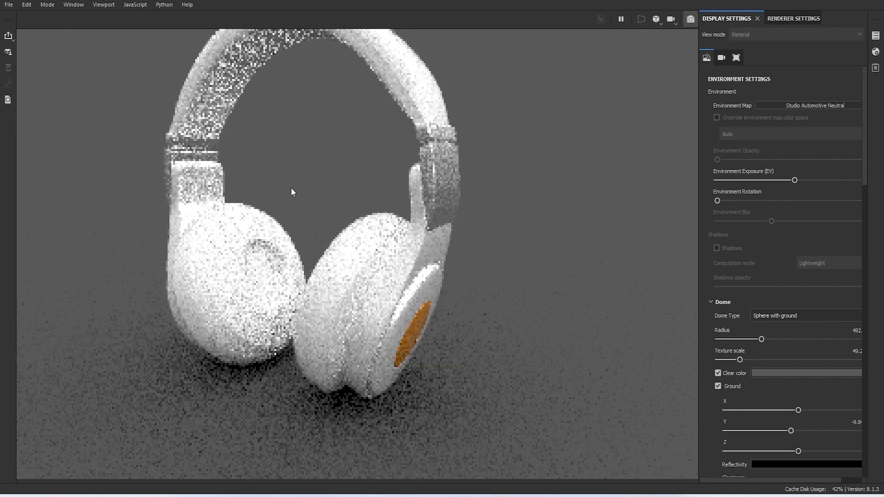
pyautogui.keyDown('alt'); pyautogui.moveTo(322, 270); pyautogui.dragTo(339, 311, button='middle'); pyautogui.keyUp('alt')
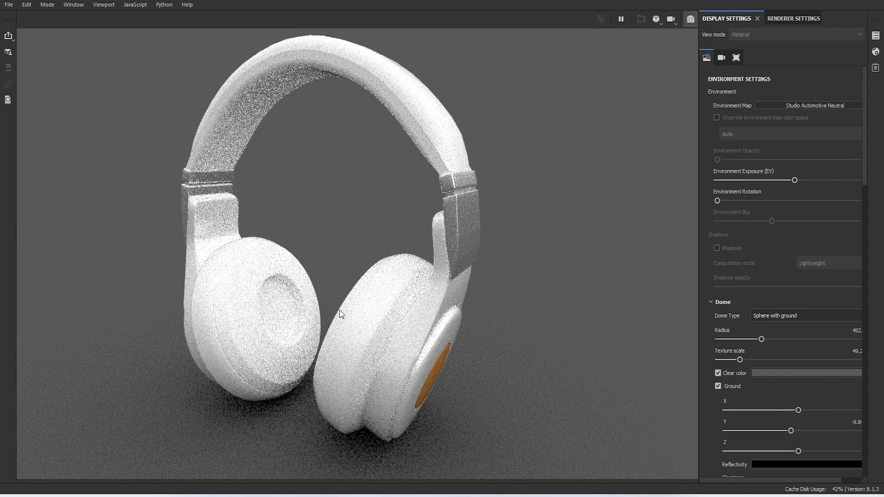
pyautogui.keyDown('alt'); pyautogui.moveTo(349, 316); pyautogui.dragTo(349, 315); pyautogui.keyUp('alt')
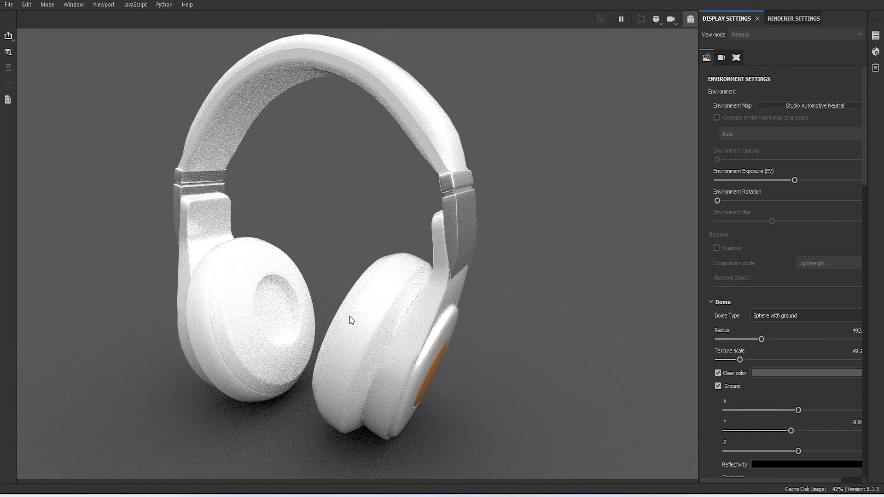
# Change the dome's clear color from grey to the muted blue-grey A2ABB7, with hue 0.598 and saturation 0.114
pyautogui.click(781, 377)
pyautogui.moveTo(649, 369); pyautogui.dragTo(639, 375)
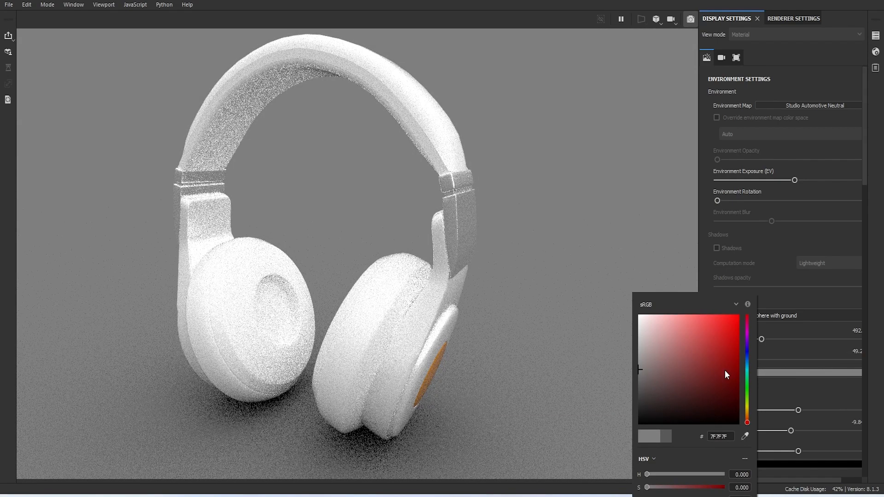
pyautogui.click(747, 365)
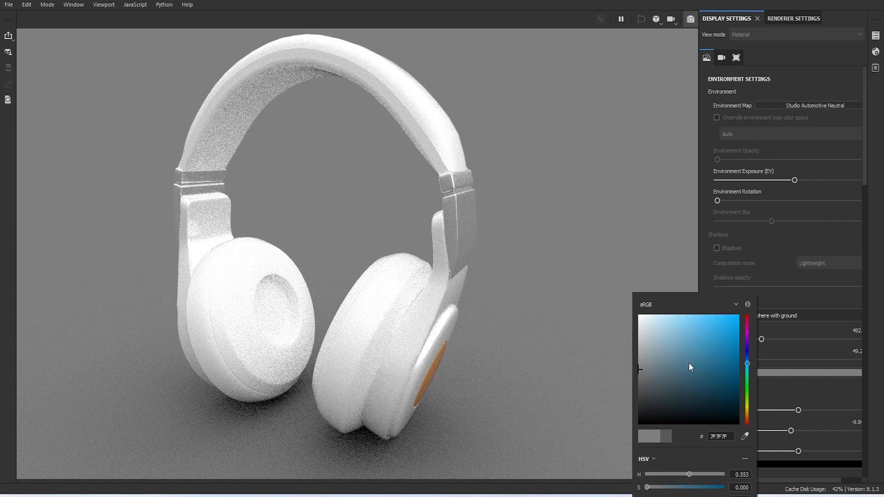
pyautogui.click(654, 342)
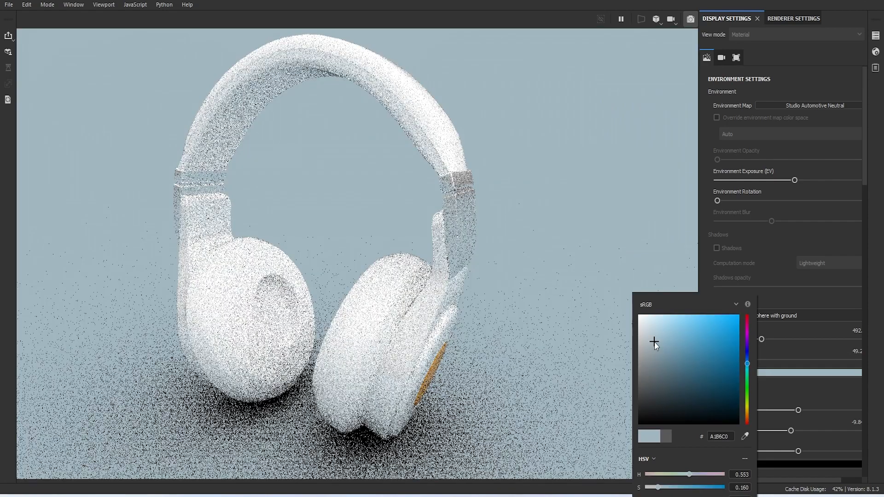
pyautogui.click(647, 325)
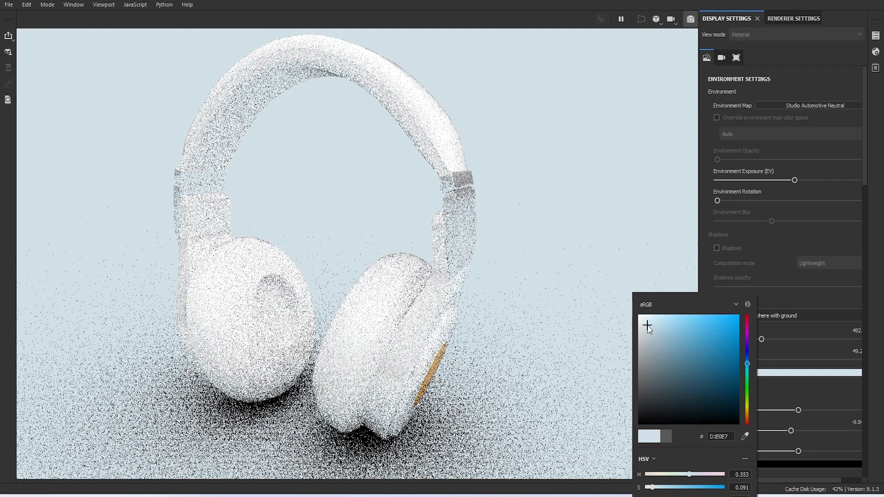
pyautogui.click(644, 337)
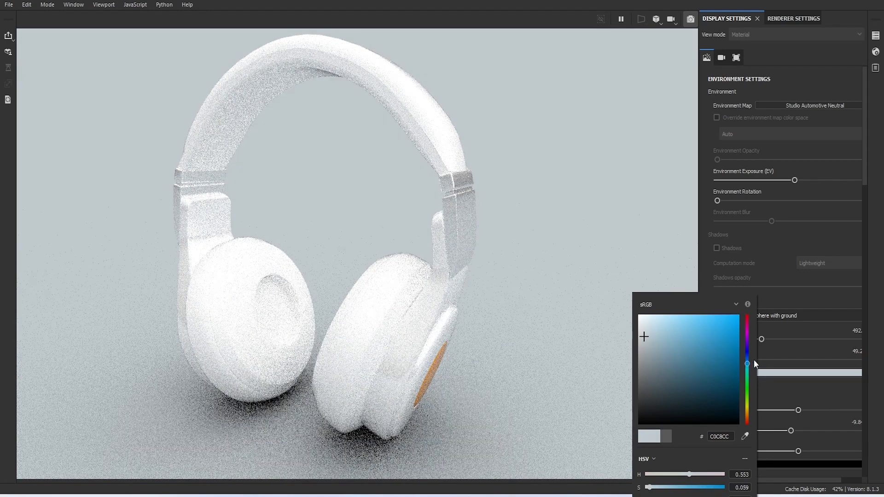
pyautogui.click(747, 359)
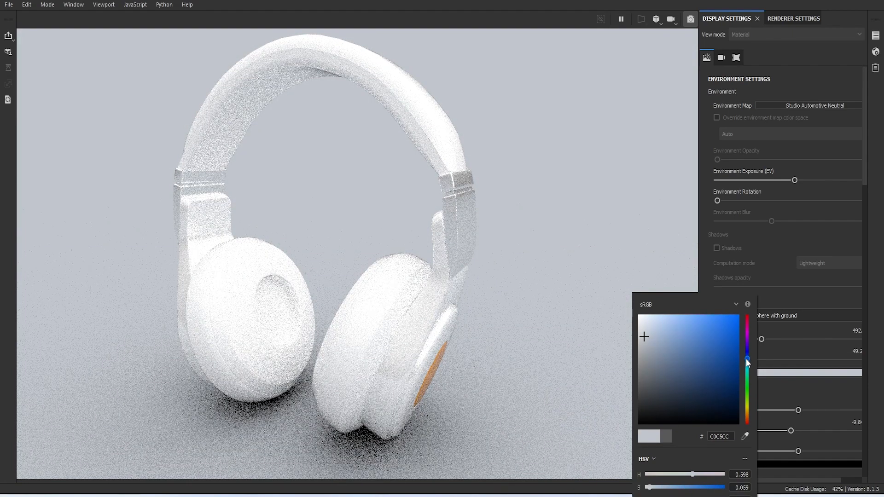
pyautogui.click(665, 321)
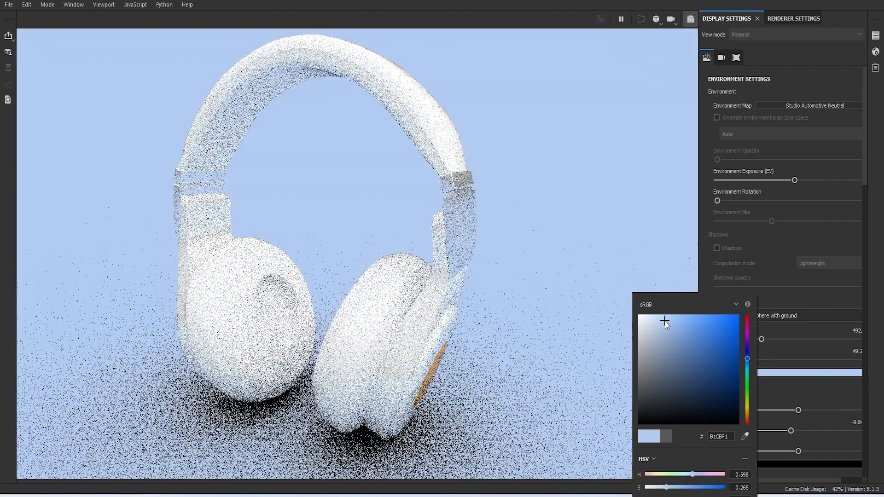
pyautogui.click(650, 320)
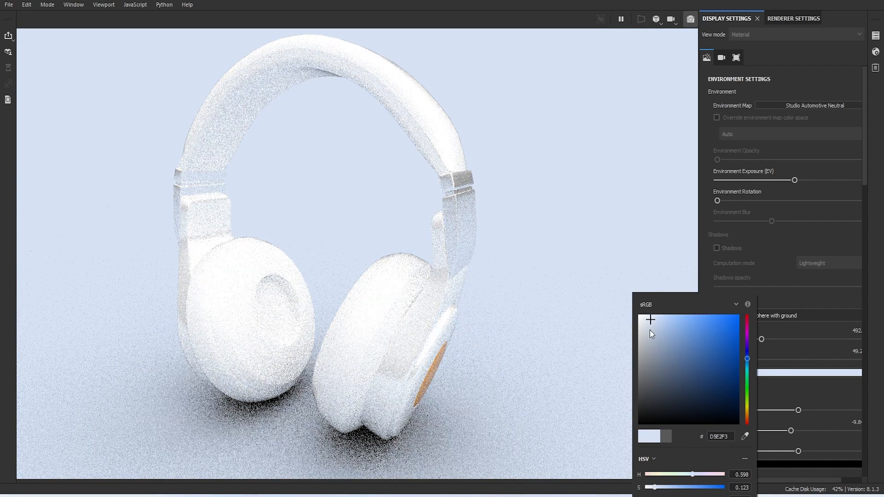
pyautogui.click(647, 346)
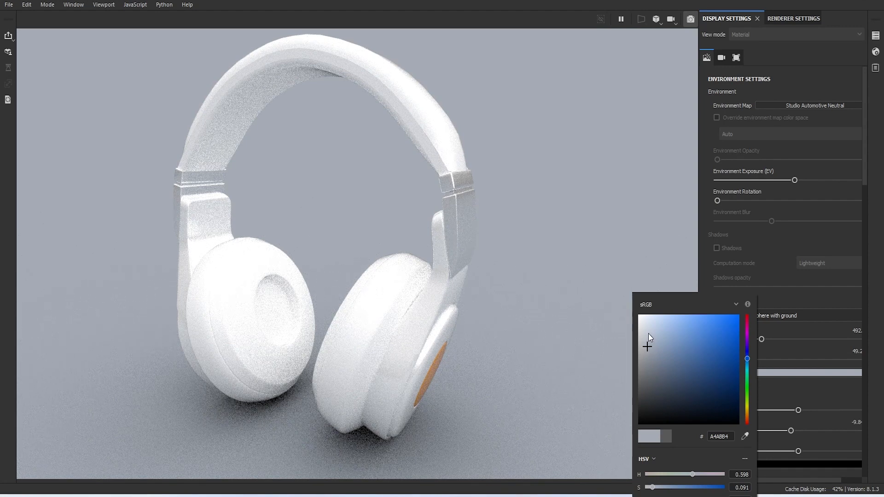
pyautogui.click(649, 334)
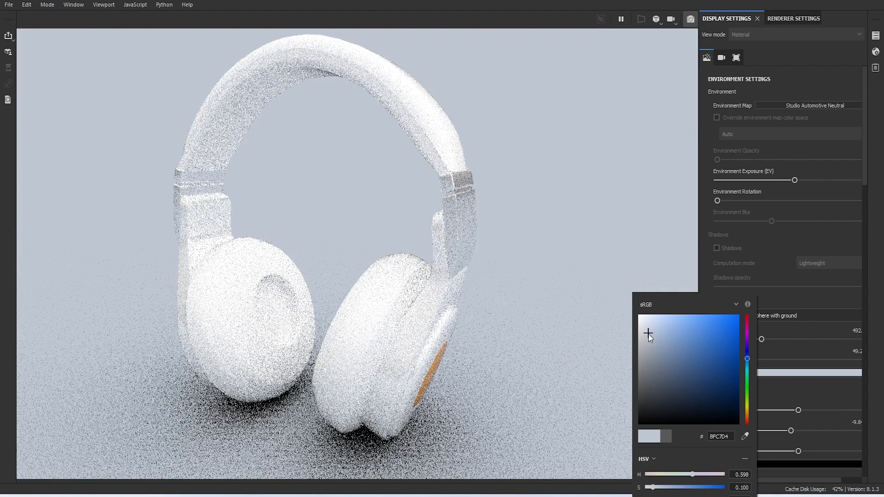
pyautogui.click(645, 349)
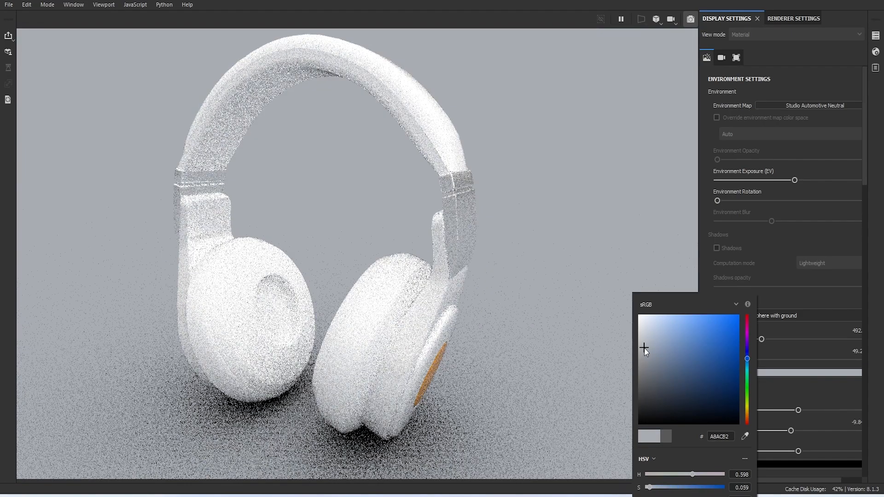
pyautogui.click(650, 346)
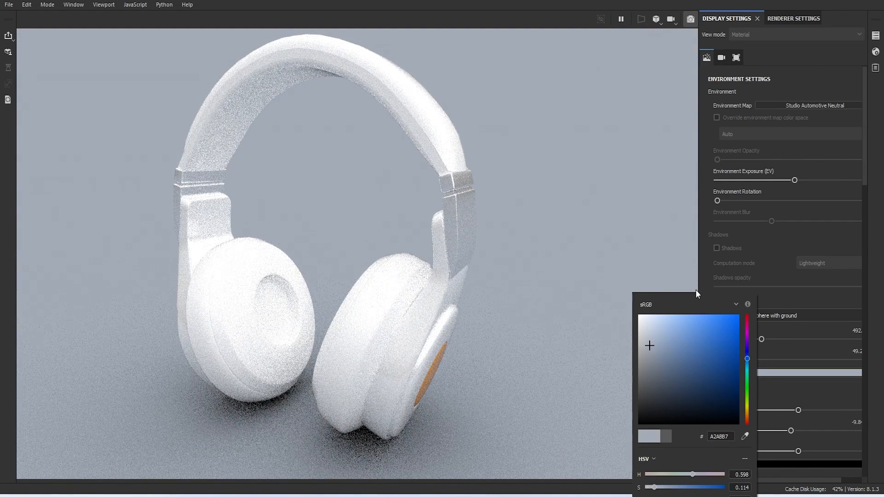
pyautogui.click(677, 262)
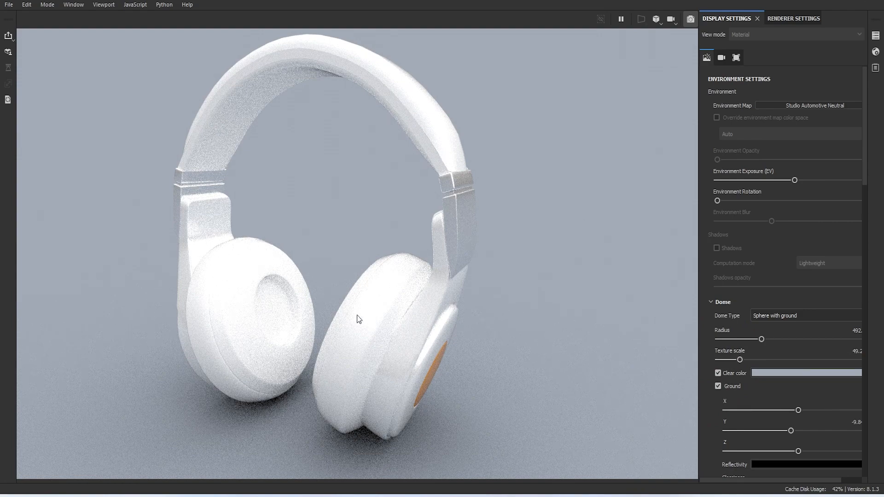
# Return to painting mode and change the base color of the speakers set's Artificial Leather fill to a light grey
pyautogui.click(690, 19)
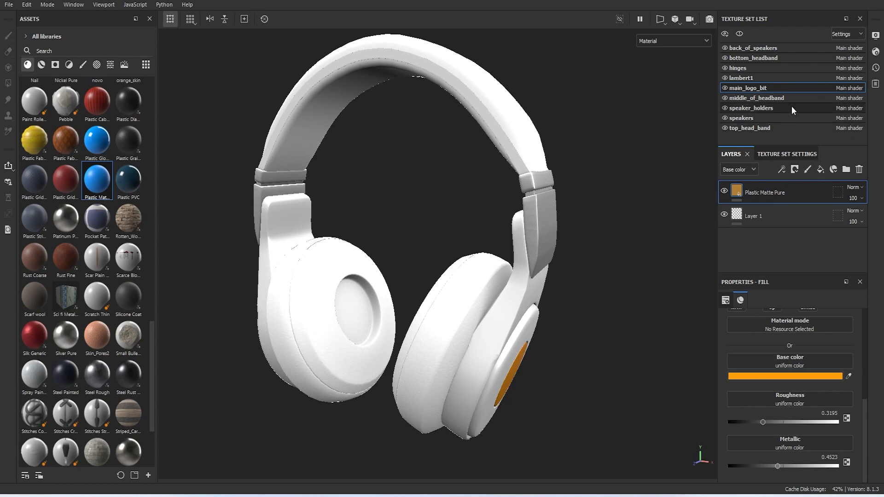
pyautogui.click(757, 118)
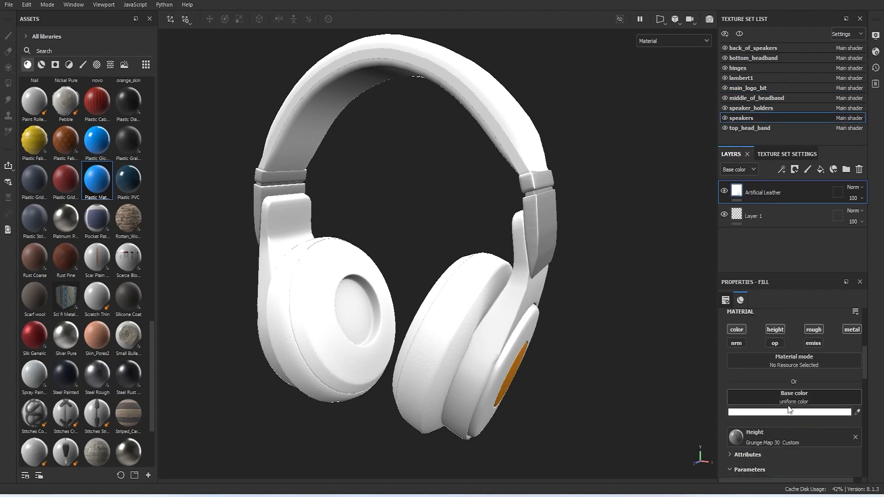
pyautogui.click(784, 414)
pyautogui.click(653, 360)
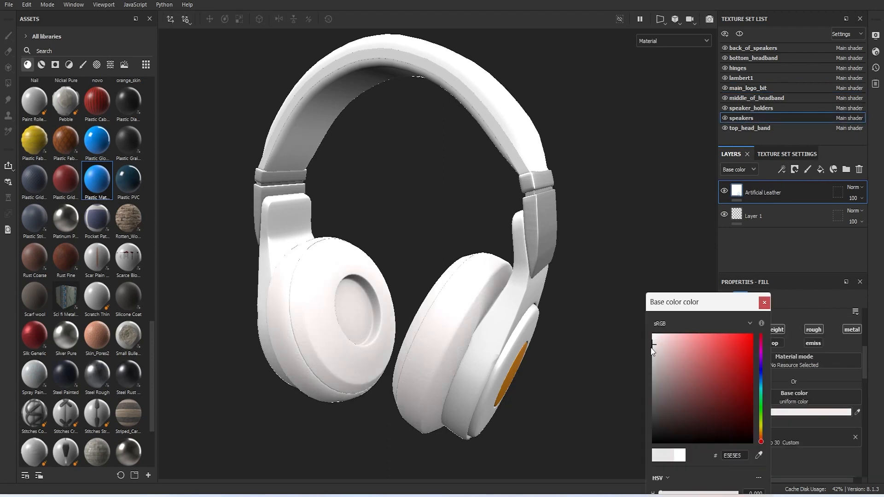
pyautogui.moveTo(649, 359); pyautogui.dragTo(647, 353)
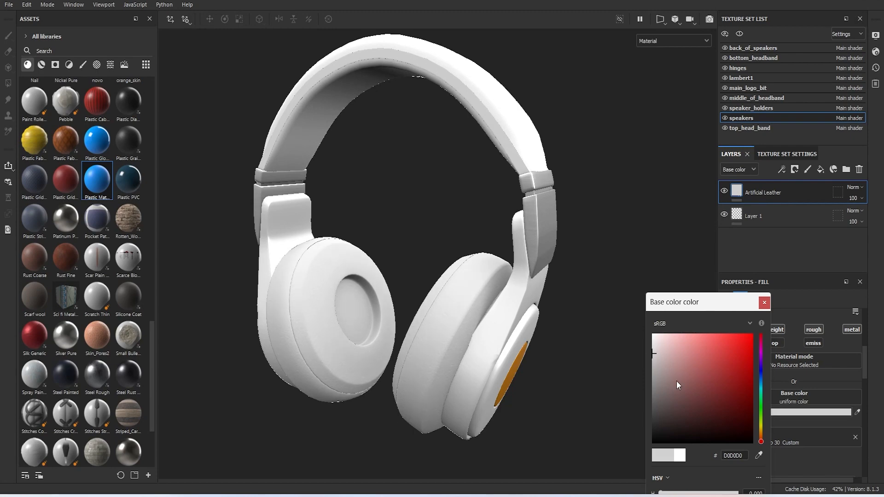
pyautogui.moveTo(761, 442)
pyautogui.mouseDown()
pyautogui.moveTo(708, 364)
pyautogui.moveTo(743, 352)
pyautogui.moveTo(666, 365)
pyautogui.moveTo(629, 363)
pyautogui.moveTo(621, 349)
pyautogui.mouseUp()
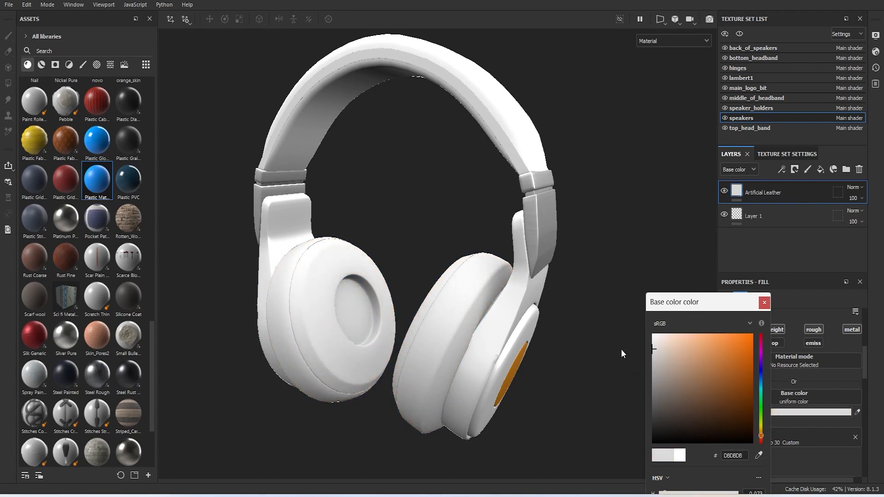
pyautogui.click(764, 302)
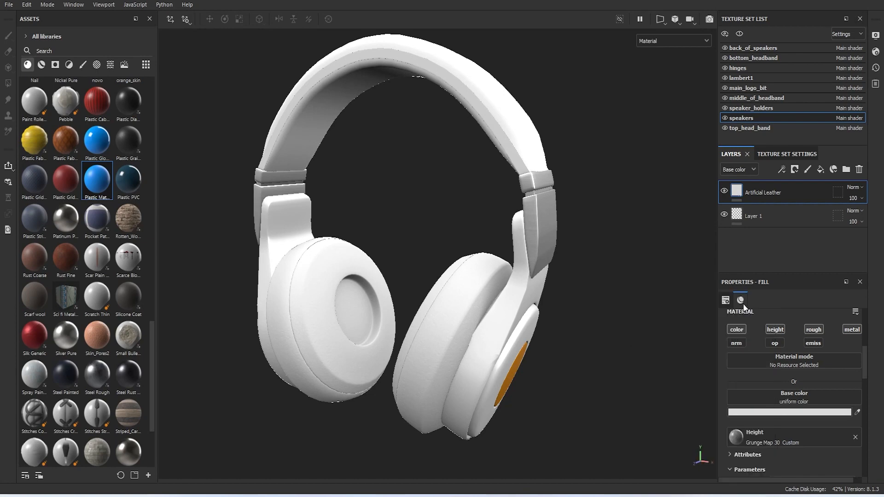
# Add a fill layer above Artificial Leather in the speakers texture set and set its base color to black
pyautogui.keyDown('alt'); pyautogui.moveTo(573, 352); pyautogui.dragTo(592, 355); pyautogui.keyUp('alt')
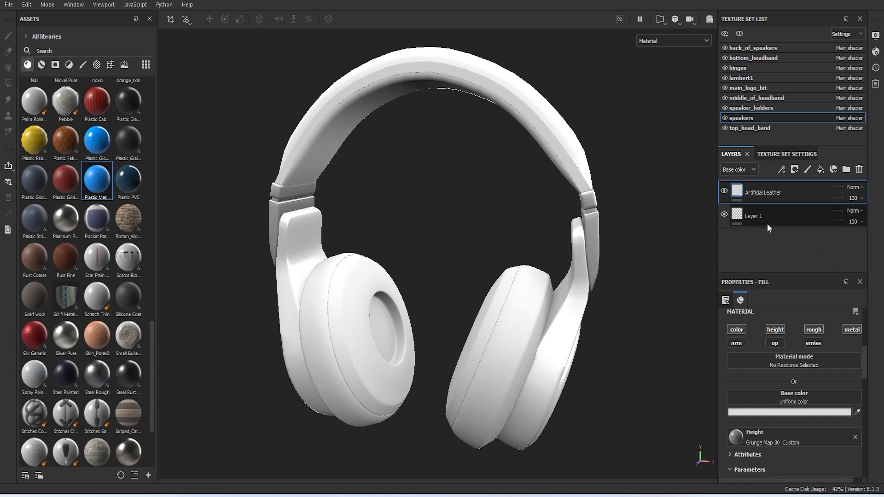
pyautogui.click(820, 170)
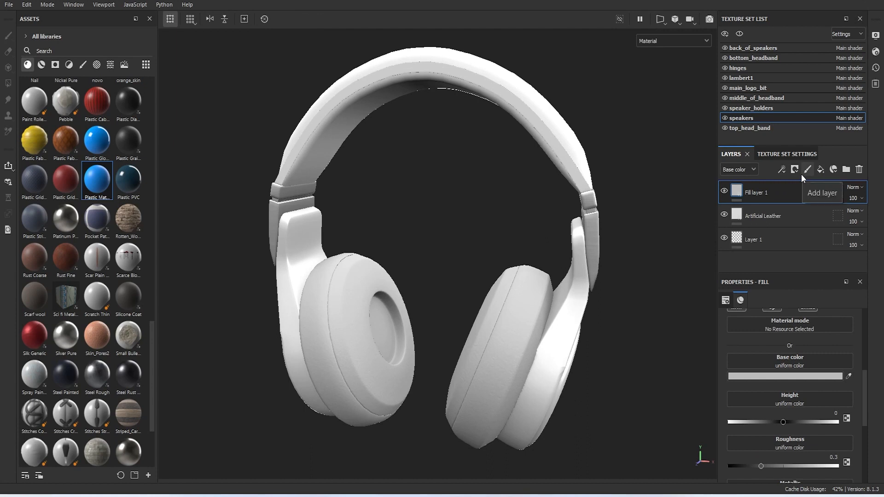
pyautogui.click(802, 376)
pyautogui.moveTo(669, 406); pyautogui.dragTo(645, 458)
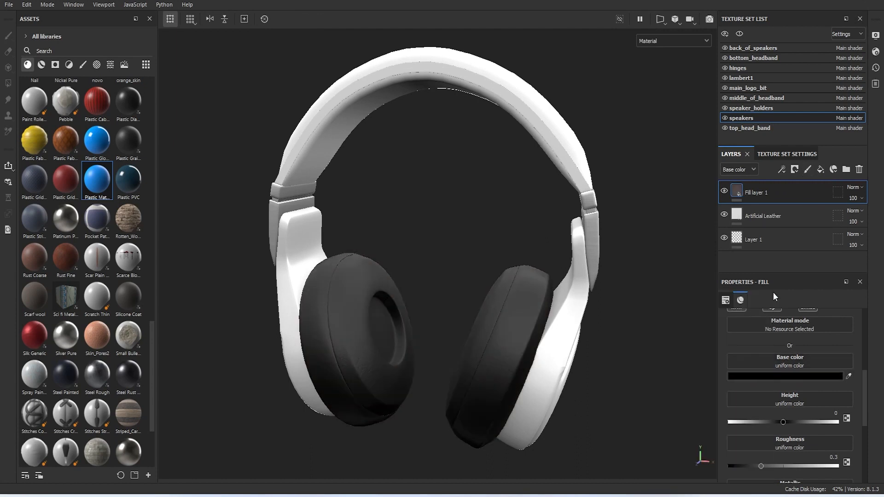
# Give Fill layer 1 a black mask with a fill effect that uses the Grunge Wipe Smudgy Soft texture as its grayscale
pyautogui.click(796, 170)
pyautogui.click(816, 198)
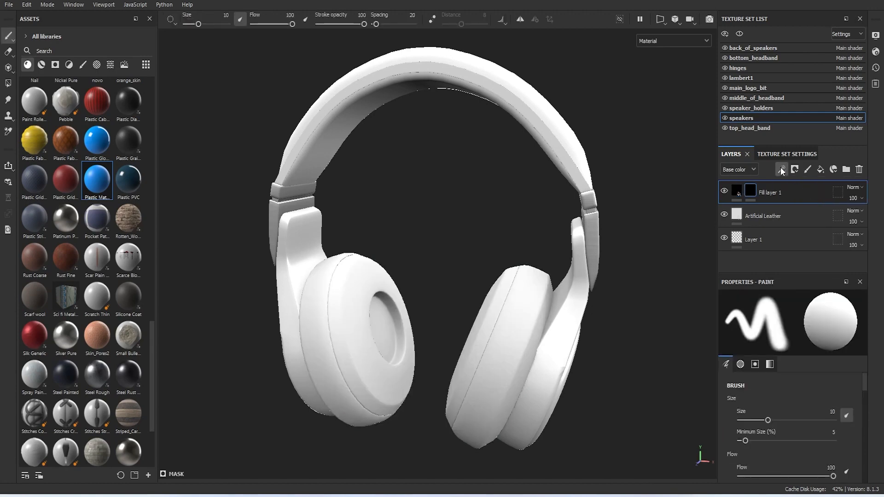
pyautogui.click(782, 170)
pyautogui.click(824, 214)
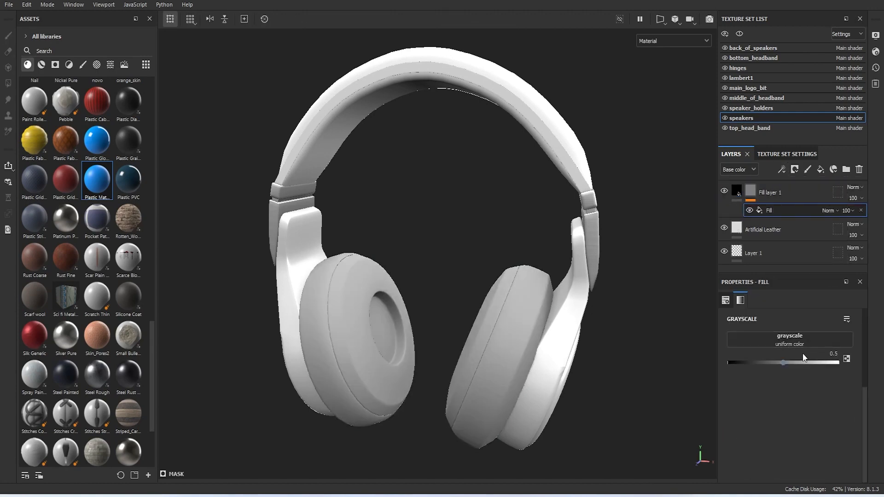
pyautogui.click(789, 344)
pyautogui.write('smud')
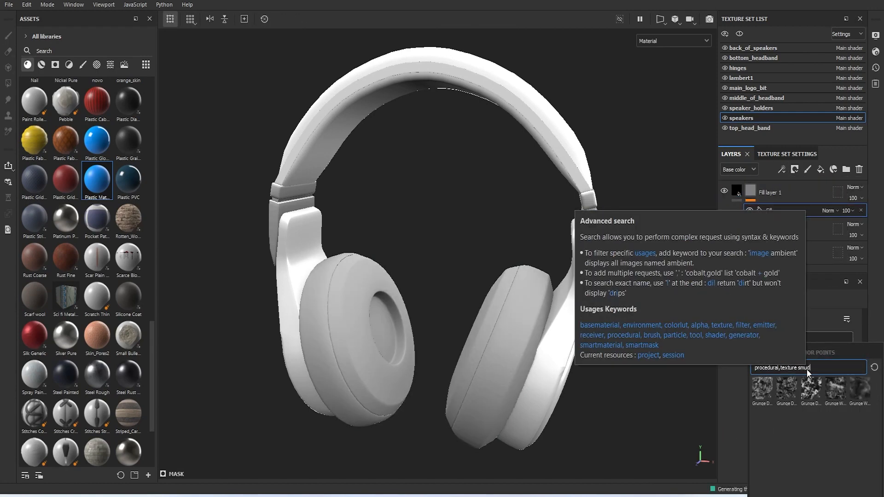
pyautogui.click(859, 389)
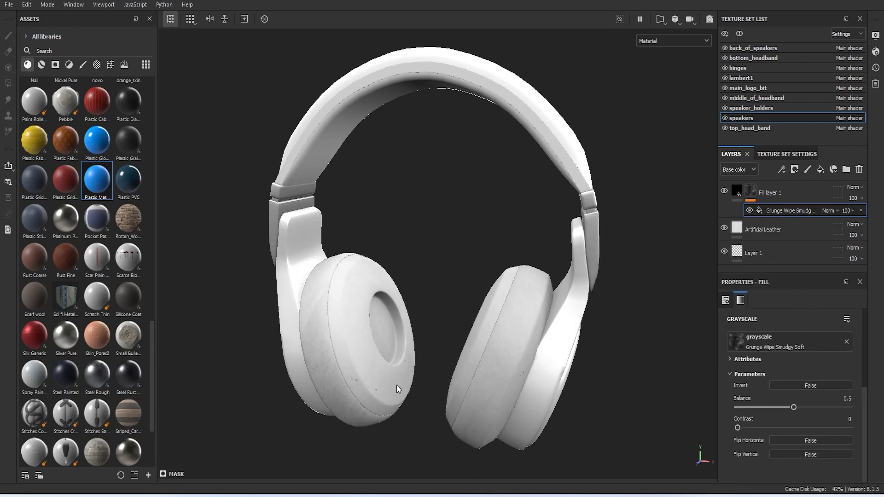
# Inspect the smudges on the ear cushions up close and in an Iray render with the headphones centered
pyautogui.scroll(4, 429, 378)
pyautogui.scroll(3, 365, 357)
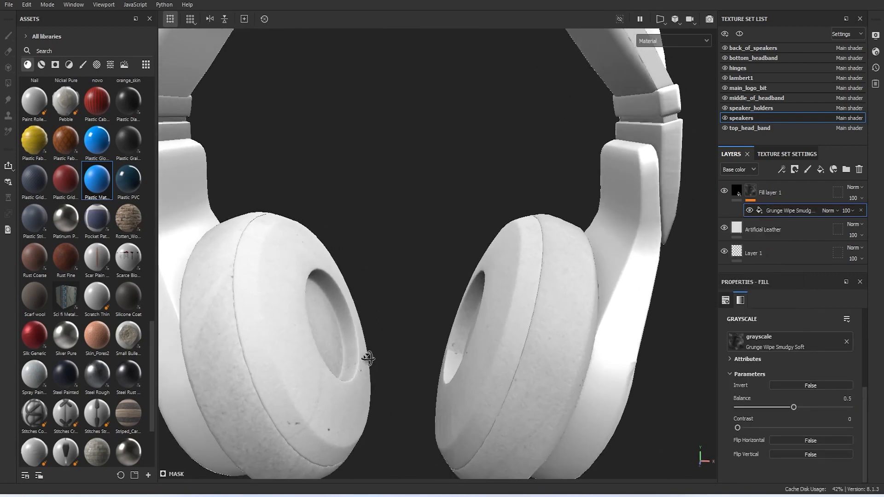
pyautogui.scroll(-5, 362, 363)
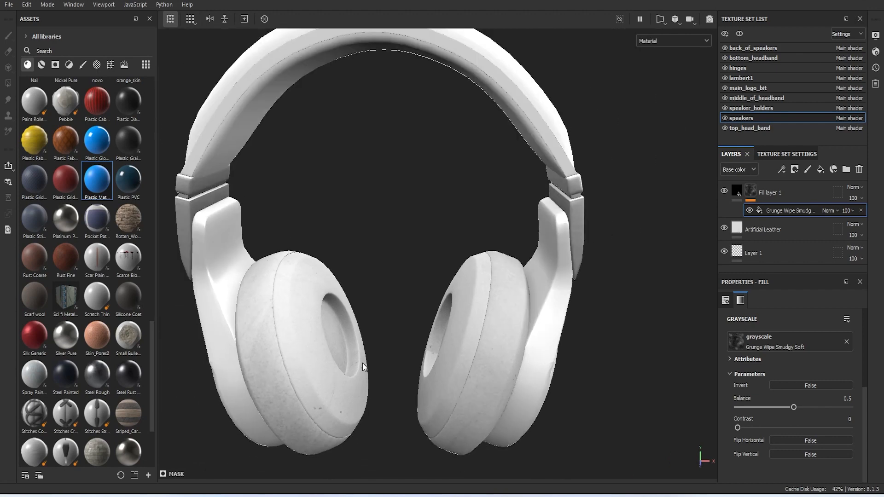
pyautogui.keyDown('alt'); pyautogui.moveTo(362, 363); pyautogui.dragTo(325, 341); pyautogui.keyUp('alt')
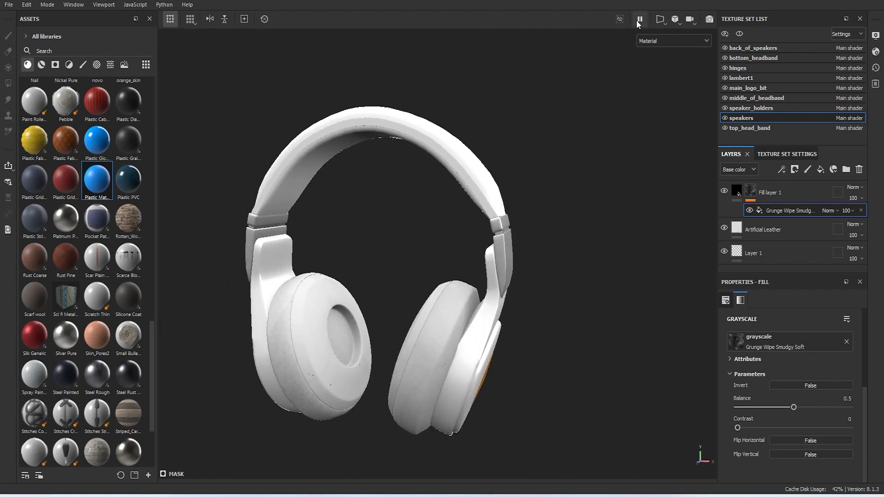
pyautogui.click(709, 19)
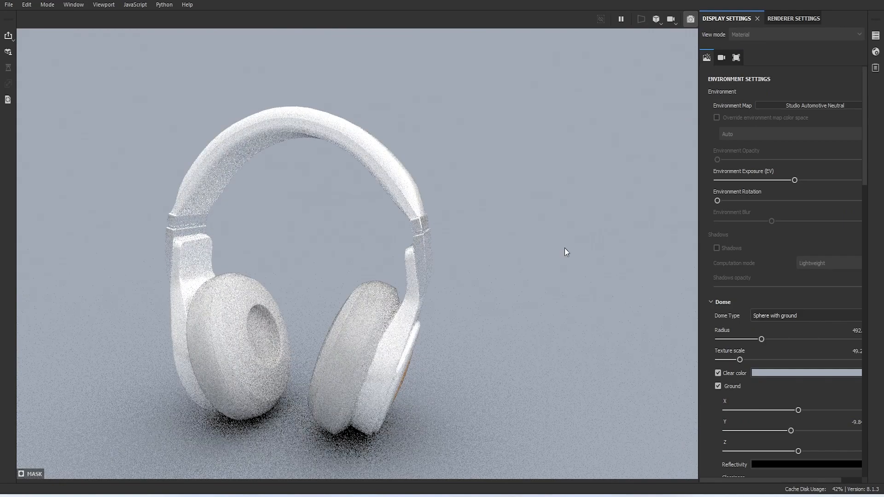
pyautogui.keyDown('alt'); pyautogui.moveTo(572, 267); pyautogui.dragTo(611, 272, button='middle'); pyautogui.keyUp('alt')
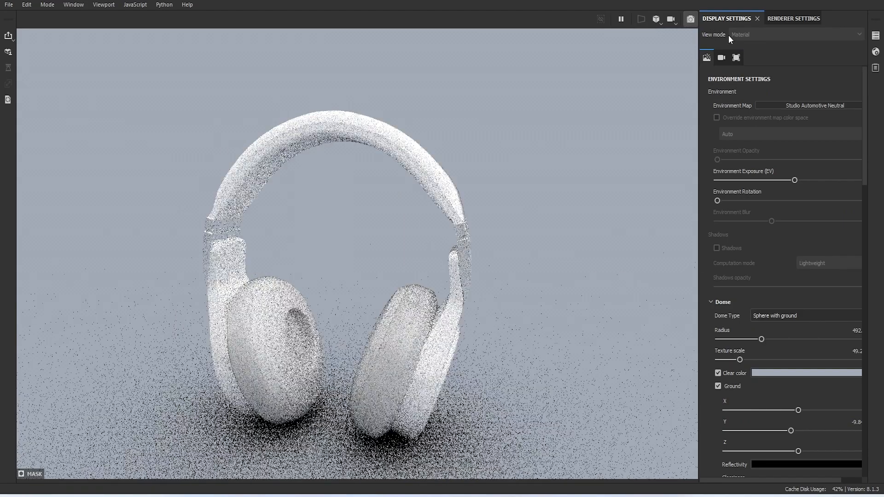
# Back in painting mode, set the base color of Fill layer 1 to mid grey 848484 and render the headphones in Iray
pyautogui.click(690, 19)
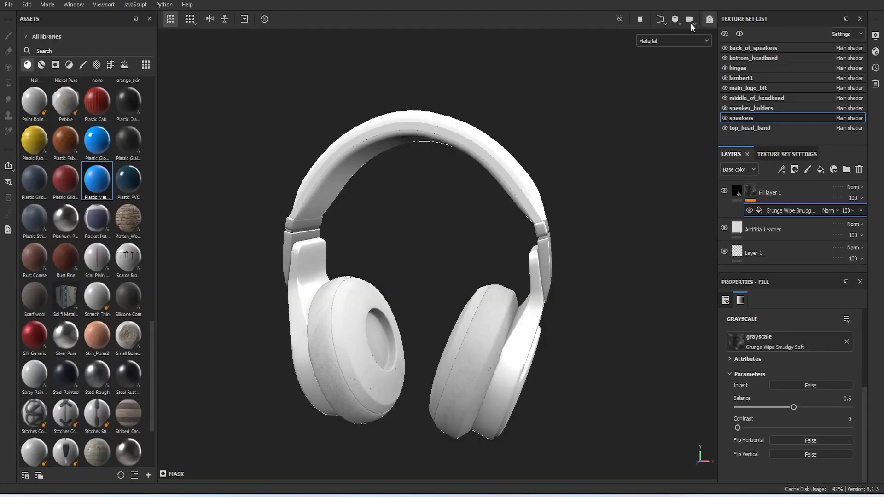
pyautogui.click(736, 190)
pyautogui.click(804, 418)
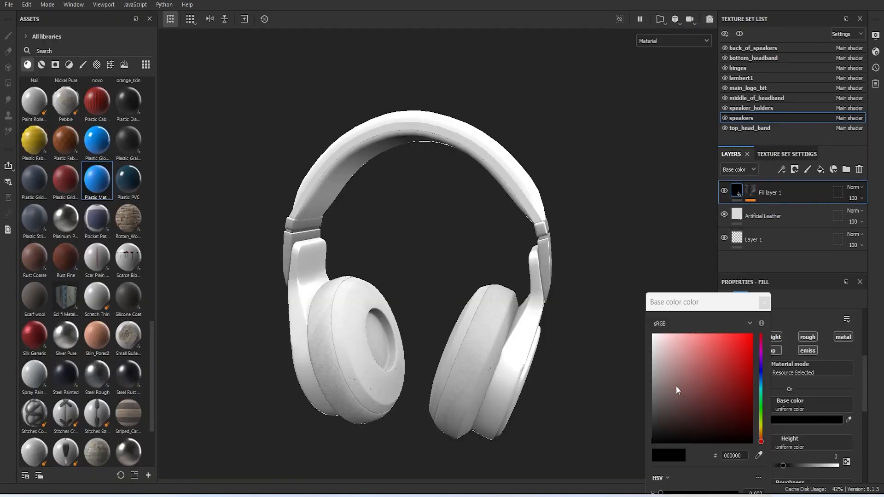
pyautogui.click(652, 391)
pyautogui.moveTo(648, 393); pyautogui.dragTo(648, 385)
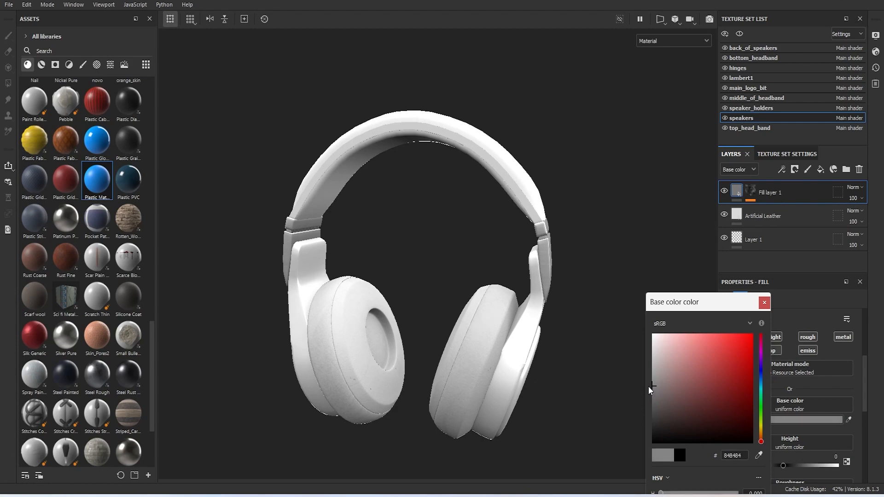
pyautogui.click(764, 302)
pyautogui.click(709, 19)
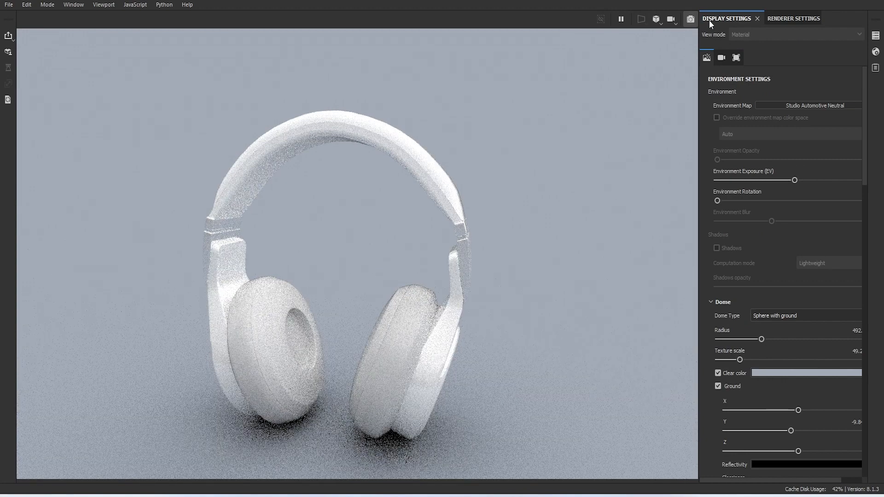
# Back in painting mode, set the base color of Fill layer 1 to near-white F5F5F5 and render the headphones in Iray
pyautogui.keyDown('alt'); pyautogui.moveTo(485, 311); pyautogui.dragTo(480, 312); pyautogui.keyUp('alt')
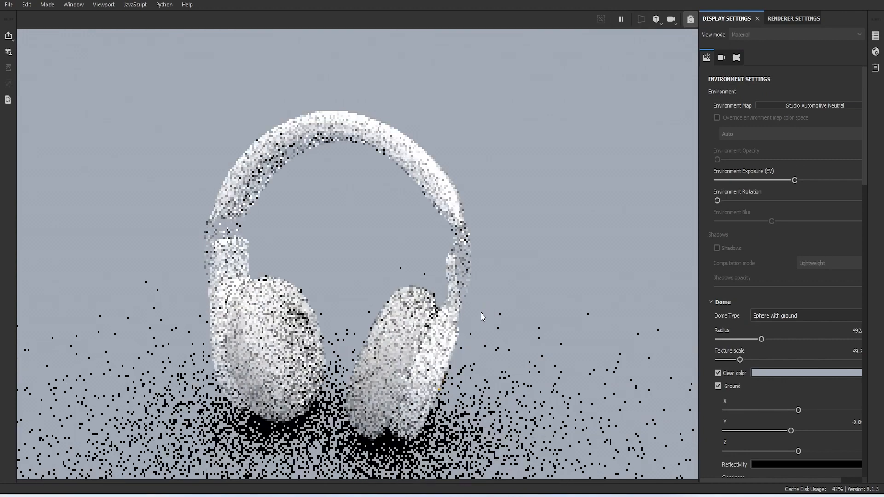
pyautogui.scroll(1, 420, 358)
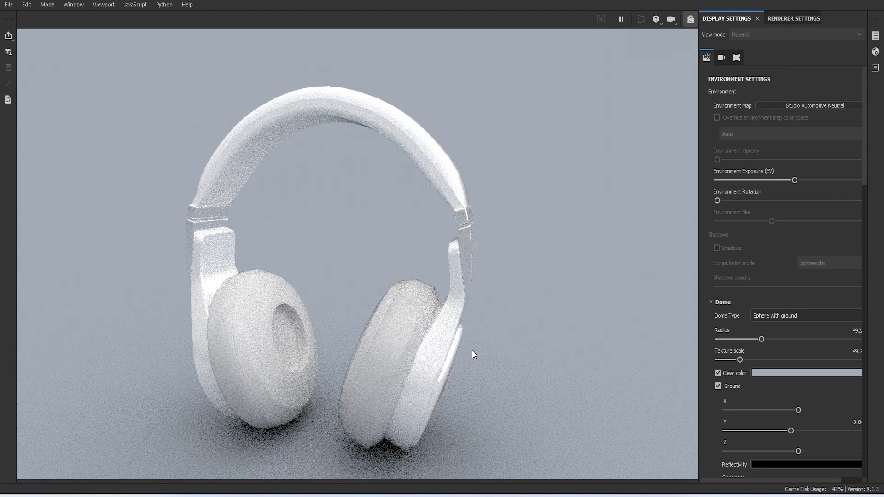
pyautogui.press('F9')
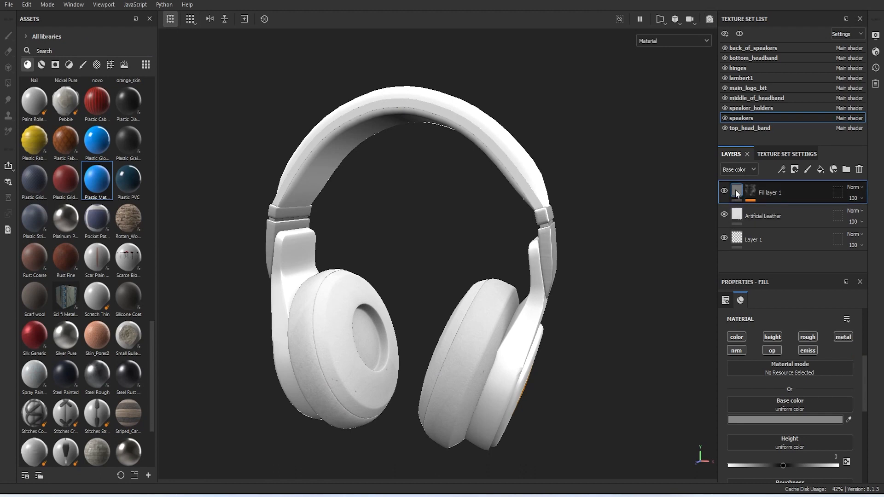
pyautogui.click(789, 421)
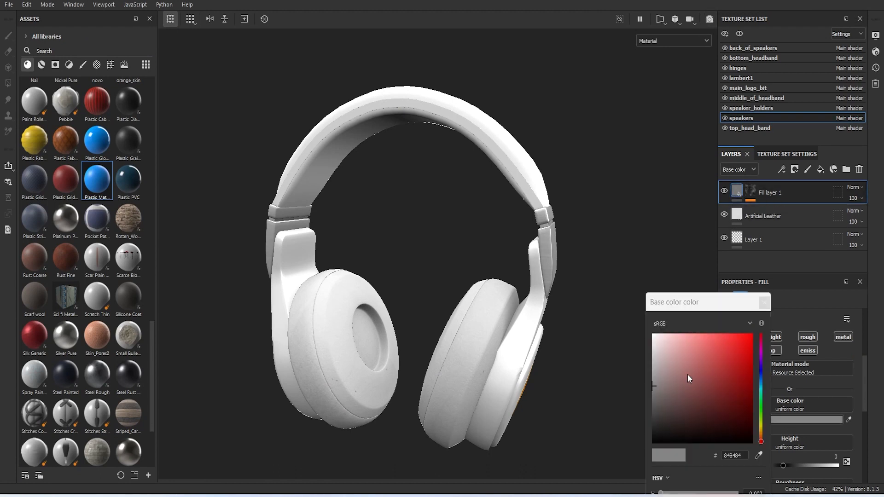
pyautogui.moveTo(651, 367); pyautogui.dragTo(636, 338)
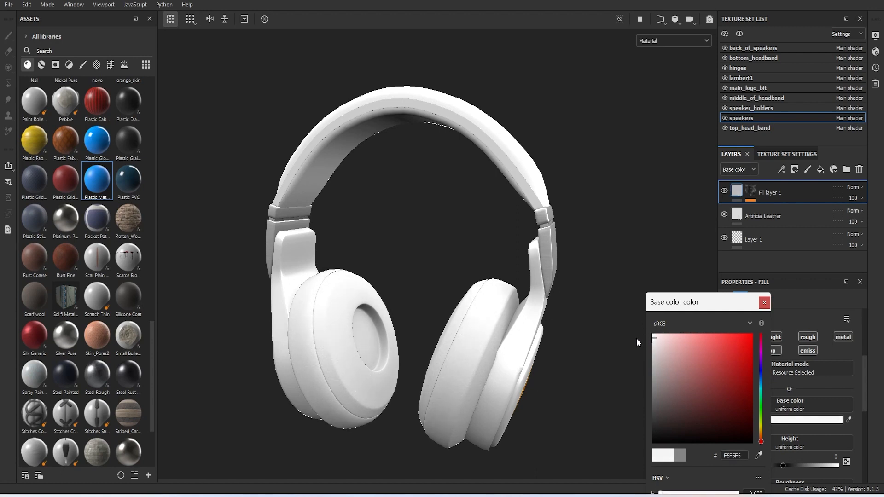
pyautogui.click(764, 303)
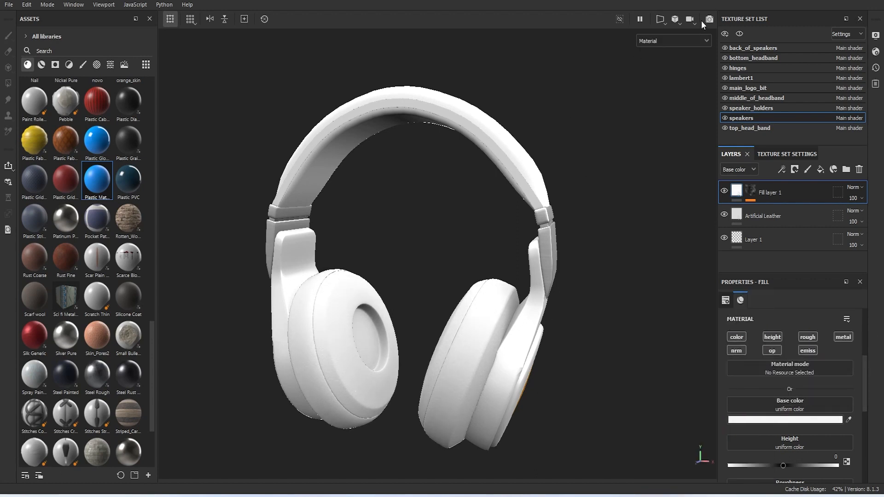
pyautogui.click(713, 18)
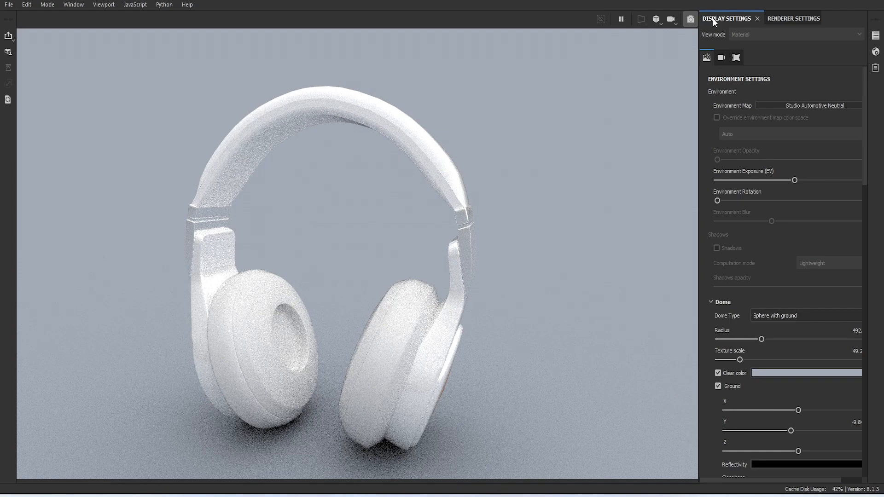
# Return to painting mode, apply Rust Fine to the speakers texture set, and give it a black mask with a Metal Edge Wear generator
pyautogui.click(692, 20)
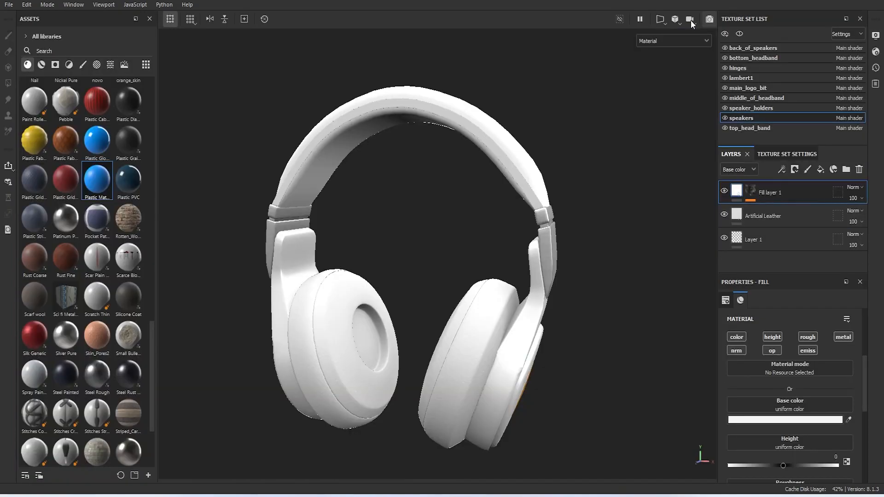
pyautogui.keyDown('alt'); pyautogui.moveTo(453, 238); pyautogui.dragTo(533, 326); pyautogui.keyUp('alt')
pyautogui.keyDown('alt'); pyautogui.moveTo(533, 326); pyautogui.dragTo(591, 330, button='middle'); pyautogui.keyUp('alt')
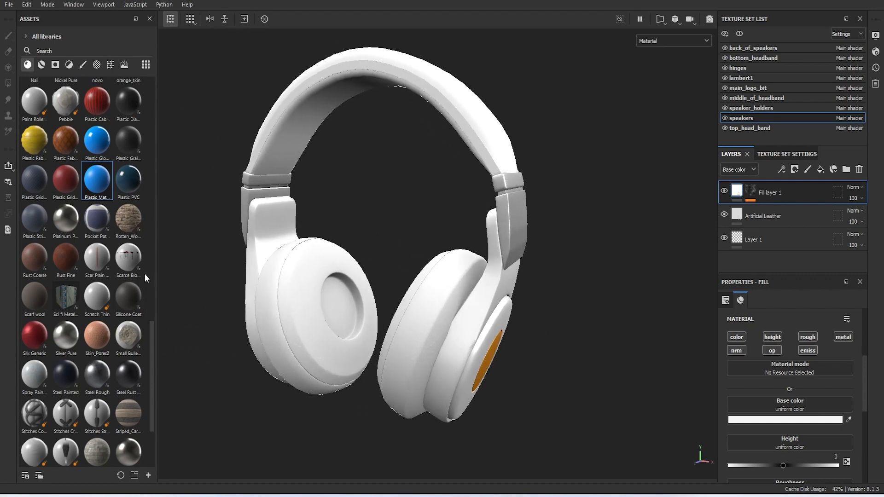
pyautogui.moveTo(68, 262); pyautogui.dragTo(412, 321)
pyautogui.click(794, 169)
pyautogui.click(815, 198)
pyautogui.click(781, 170)
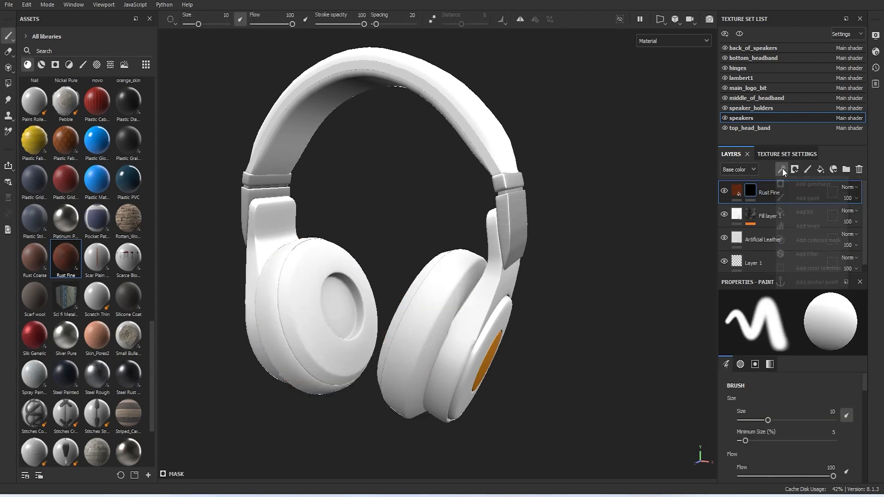
pyautogui.click(804, 186)
pyautogui.click(792, 327)
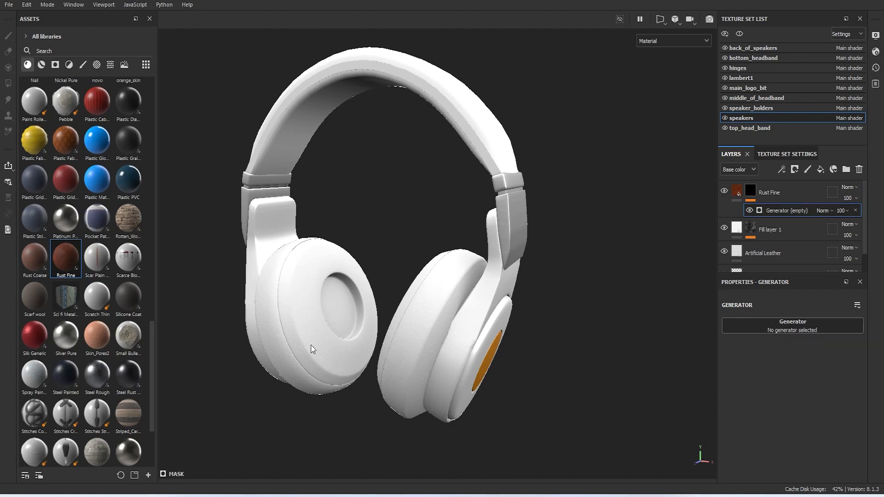
# Inspect the edge wear on the ear cushions up close and in an Iray render
pyautogui.keyDown('alt'); pyautogui.moveTo(308, 350); pyautogui.dragTo(345, 358); pyautogui.keyUp('alt')
pyautogui.moveTo(339, 367)
pyautogui.keyDown('alt'); pyautogui.mouseDown()
pyautogui.moveTo(251, 290)
pyautogui.moveTo(351, 349)
pyautogui.moveTo(400, 361)
pyautogui.moveTo(343, 353)
pyautogui.mouseUp(); pyautogui.keyUp('alt')
pyautogui.scroll(5, 350, 355)
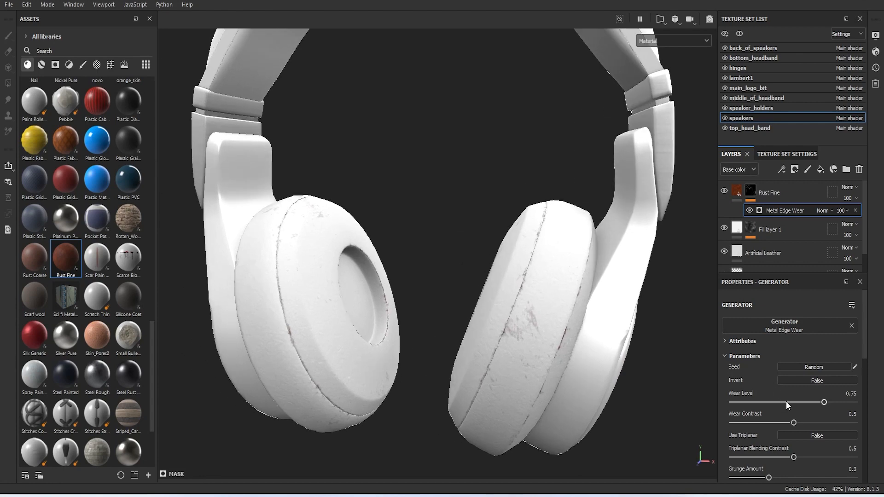
pyautogui.press('f')
pyautogui.moveTo(505, 337)
pyautogui.keyDown('alt'); pyautogui.mouseDown()
pyautogui.moveTo(474, 316)
pyautogui.moveTo(496, 330)
pyautogui.mouseUp(); pyautogui.keyUp('alt')
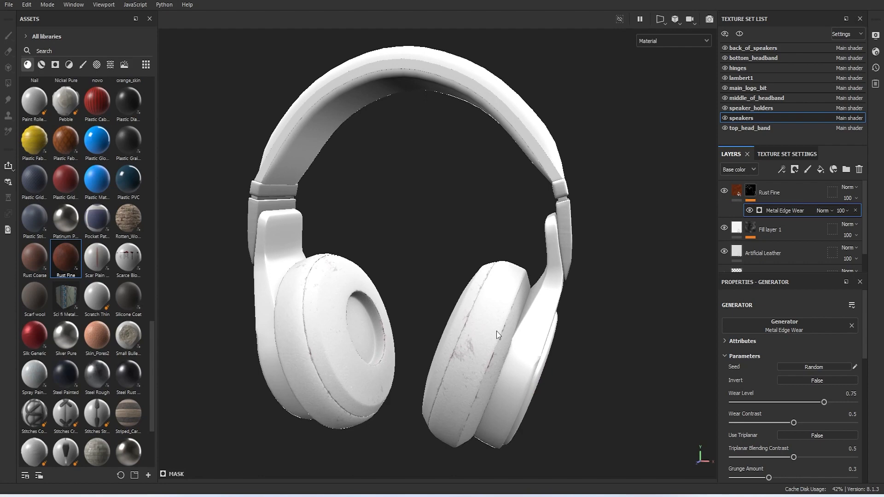
pyautogui.moveTo(530, 327)
pyautogui.keyDown('alt'); pyautogui.mouseDown()
pyautogui.moveTo(430, 316)
pyautogui.moveTo(450, 276)
pyautogui.moveTo(485, 311)
pyautogui.moveTo(528, 323)
pyautogui.mouseUp(); pyautogui.keyUp('alt')
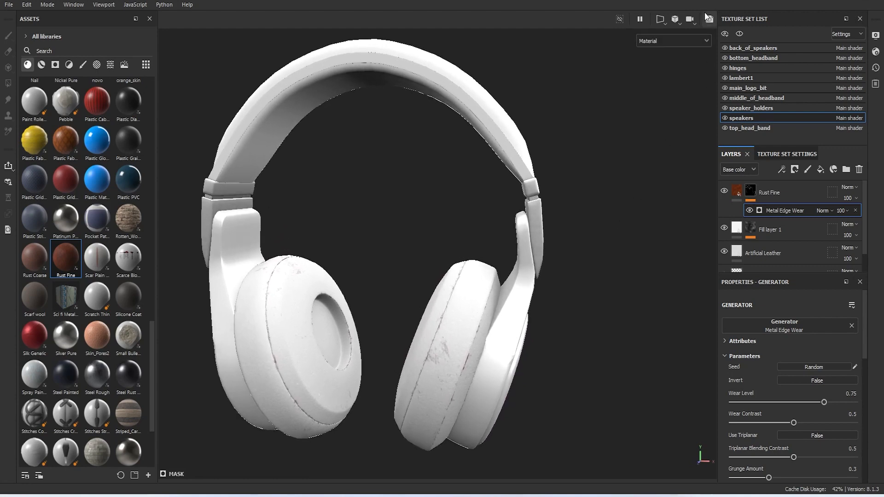
pyautogui.click(709, 19)
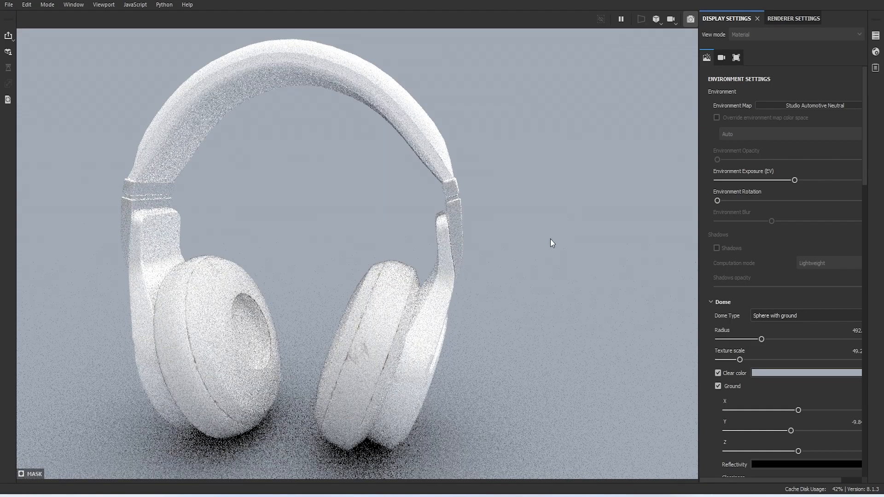
pyautogui.keyDown('alt'); pyautogui.moveTo(549, 272); pyautogui.dragTo(534, 277); pyautogui.keyUp('alt')
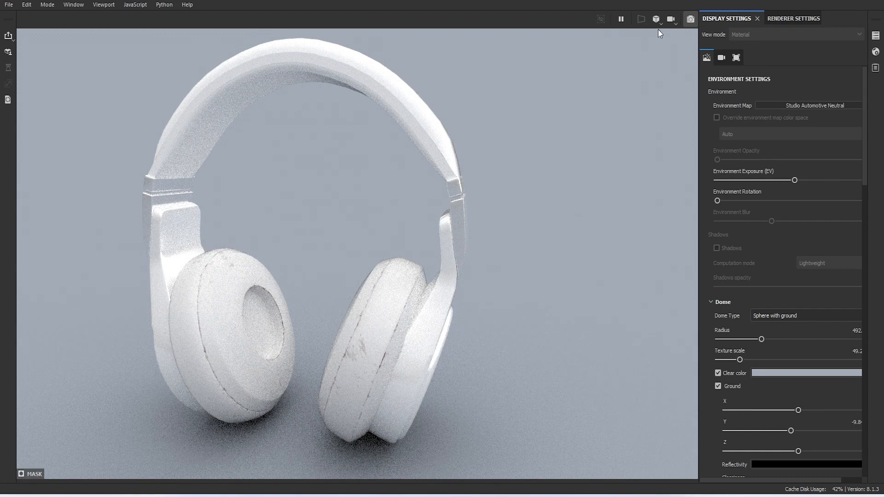
# Back in painting mode, apply Rust Fine to the speaker_holders texture set and mask it in black with a Metal Edge Wear generator
pyautogui.click(690, 18)
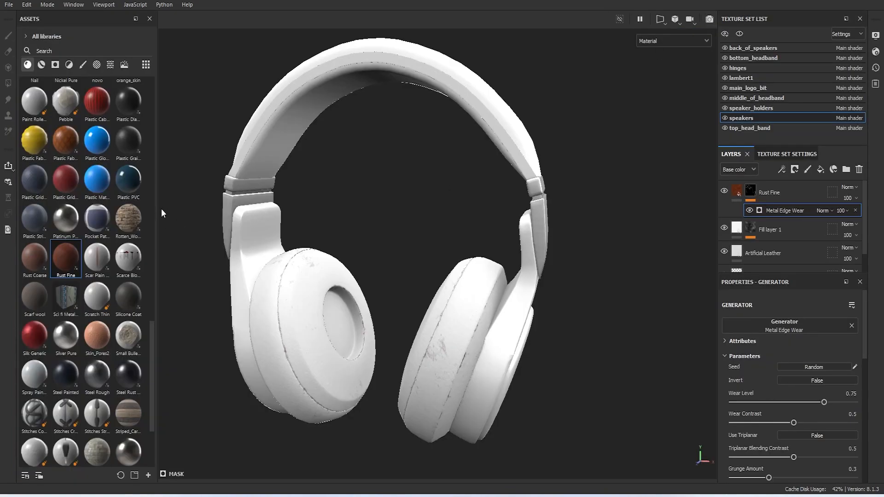
pyautogui.moveTo(65, 252); pyautogui.dragTo(497, 355)
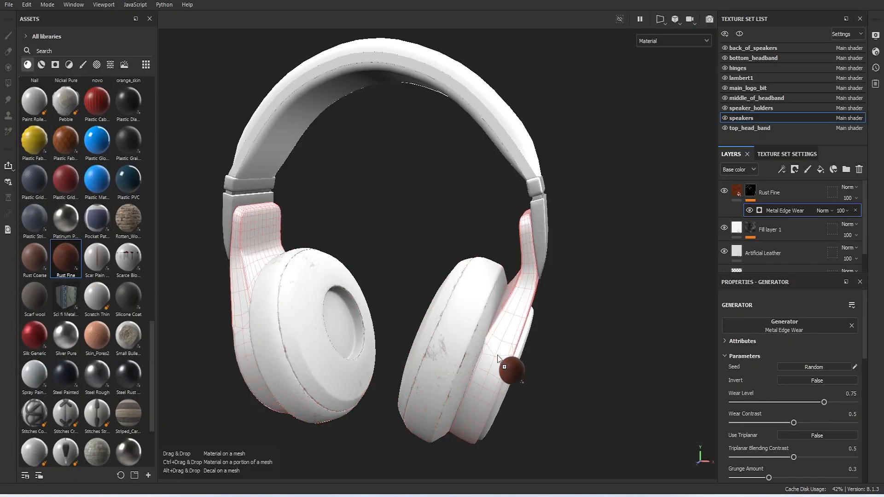
pyautogui.moveTo(695, 360); pyautogui.dragTo(694, 360)
pyautogui.click(795, 169)
pyautogui.click(813, 197)
pyautogui.click(782, 170)
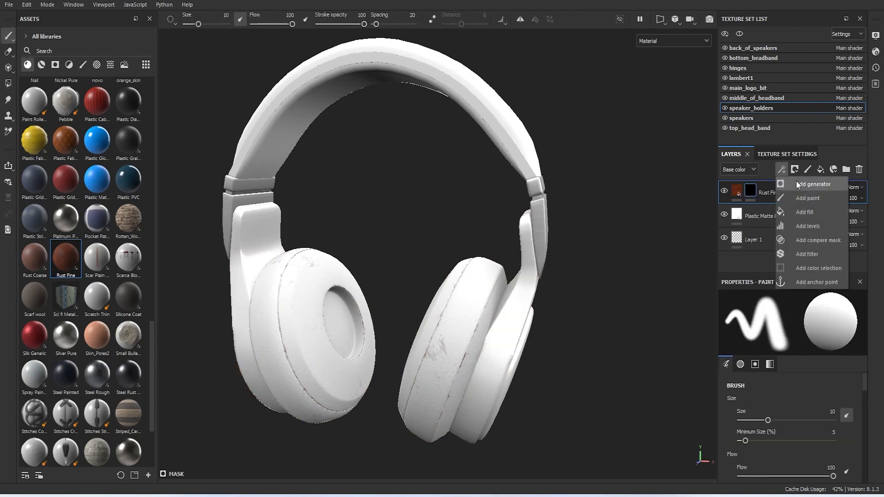
pyautogui.click(795, 182)
pyautogui.click(795, 330)
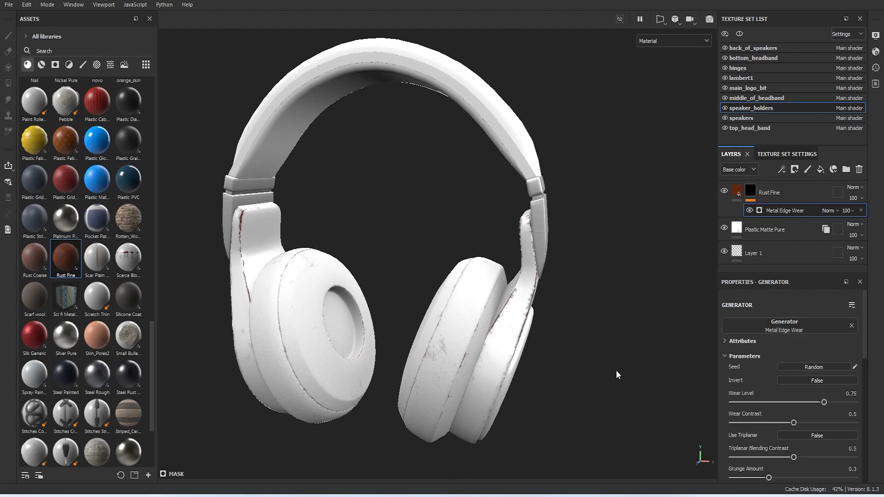
# Reduce the Wear Level of the Metal Edge Wear generator on the speaker holders to 0.32
pyautogui.keyDown('alt'); pyautogui.moveTo(616, 370); pyautogui.dragTo(543, 344); pyautogui.keyUp('alt')
pyautogui.scroll(4, 567, 355)
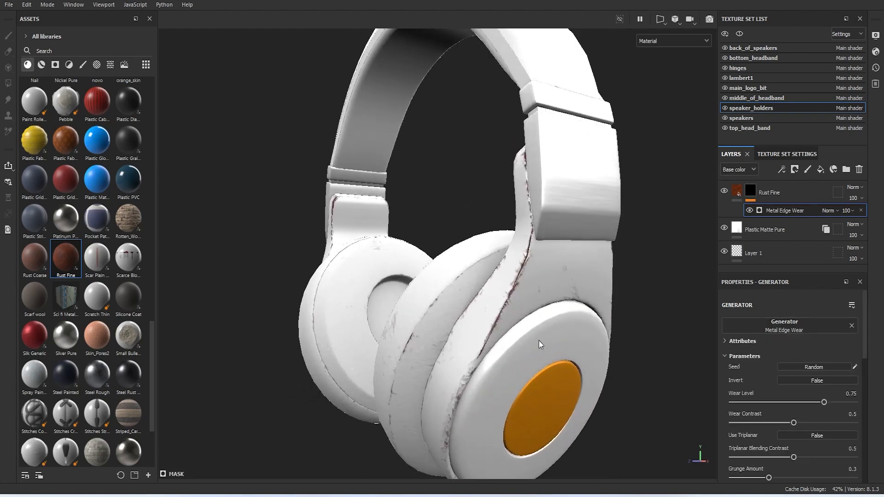
pyautogui.moveTo(824, 402); pyautogui.dragTo(771, 401)
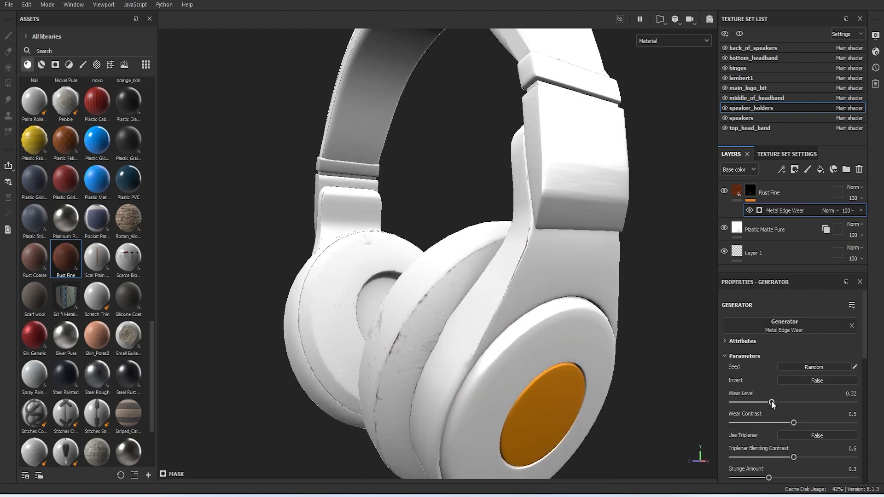
pyautogui.scroll(-4, 571, 335)
# Apply Rust Fine to the back_of_speakers texture set with a black mask and a Grunge Wipe Smudgy Soft fill effect
pyautogui.keyDown('alt'); pyautogui.moveTo(570, 335); pyautogui.dragTo(524, 327); pyautogui.keyUp('alt')
pyautogui.moveTo(69, 256); pyautogui.dragTo(562, 332)
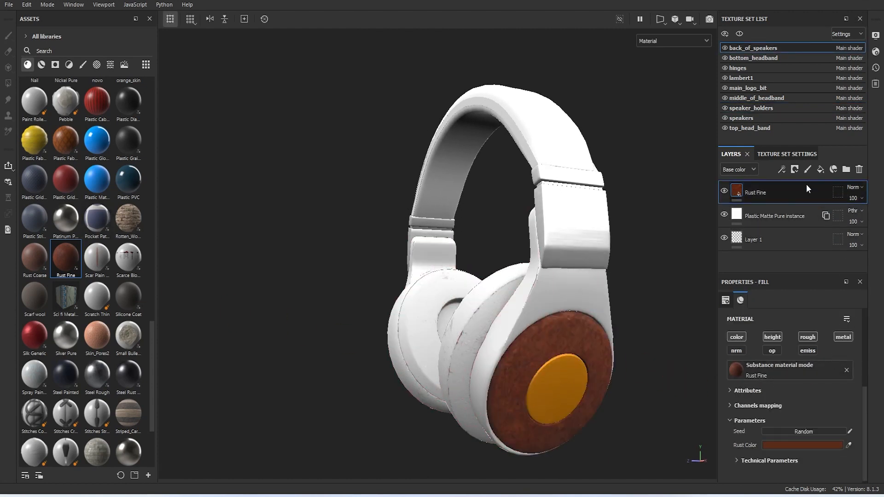
pyautogui.click(794, 169)
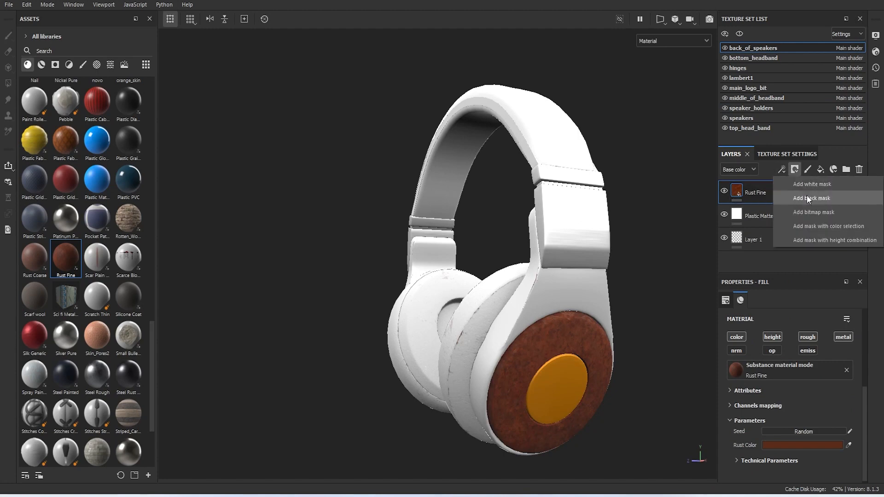
pyautogui.click(807, 197)
pyautogui.click(781, 171)
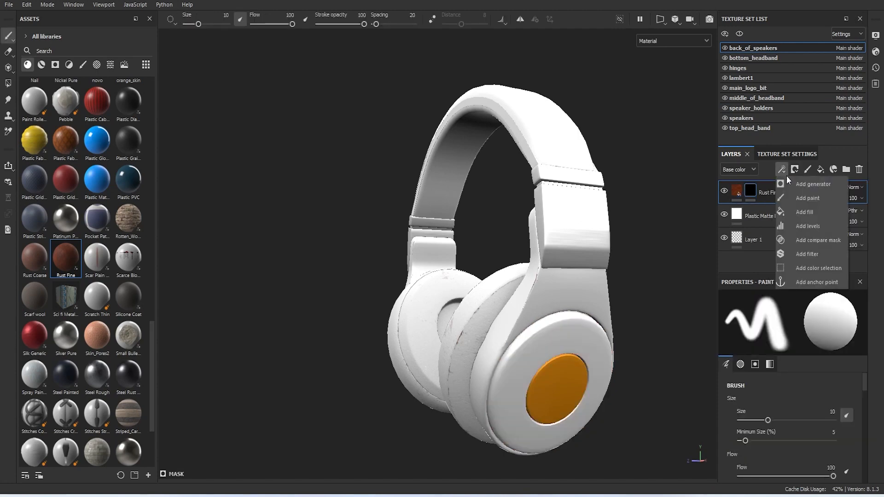
pyautogui.click(805, 211)
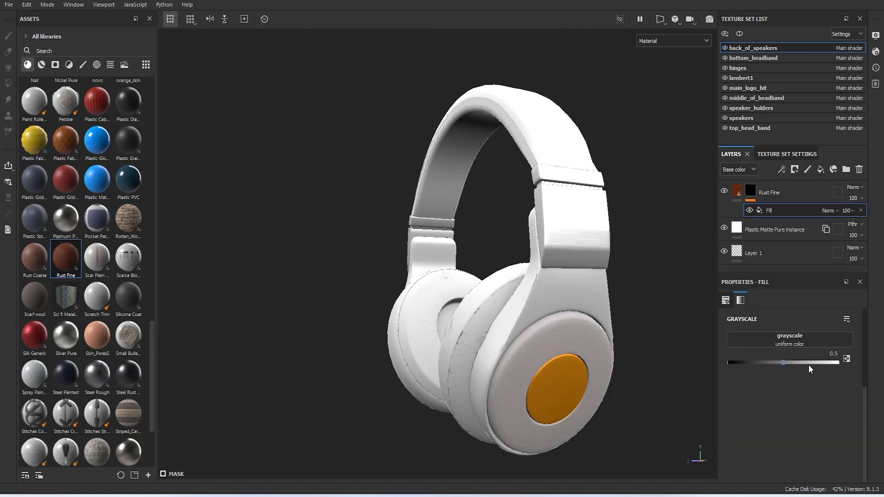
pyautogui.click(860, 390)
pyautogui.keyDown('alt'); pyautogui.moveTo(660, 381); pyautogui.dragTo(612, 327); pyautogui.keyUp('alt')
pyautogui.scroll(6, 588, 367)
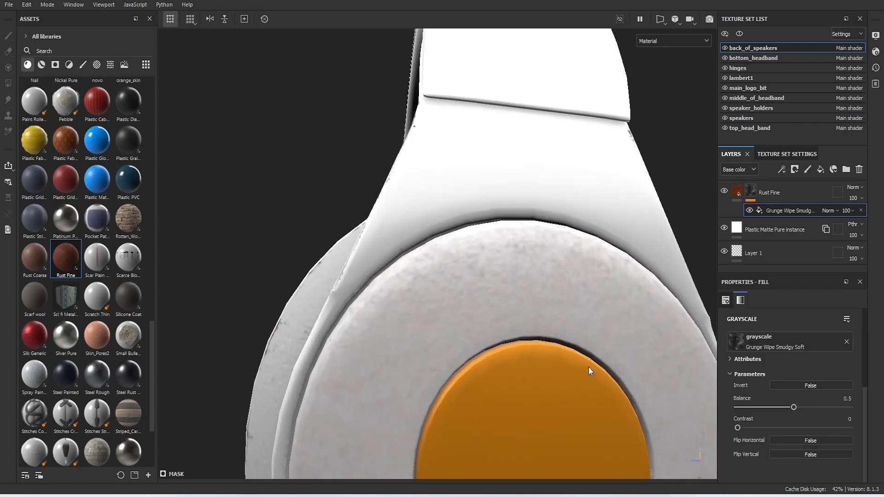
# Apply Rust Fine to the orange logo disc, adding a black mask with a fill effect that uses Grunge Wipe Smudgy Soft as grayscale
pyautogui.scroll(-8, 459, 222)
pyautogui.keyDown('alt'); pyautogui.moveTo(477, 278); pyautogui.dragTo(463, 305); pyautogui.keyUp('alt')
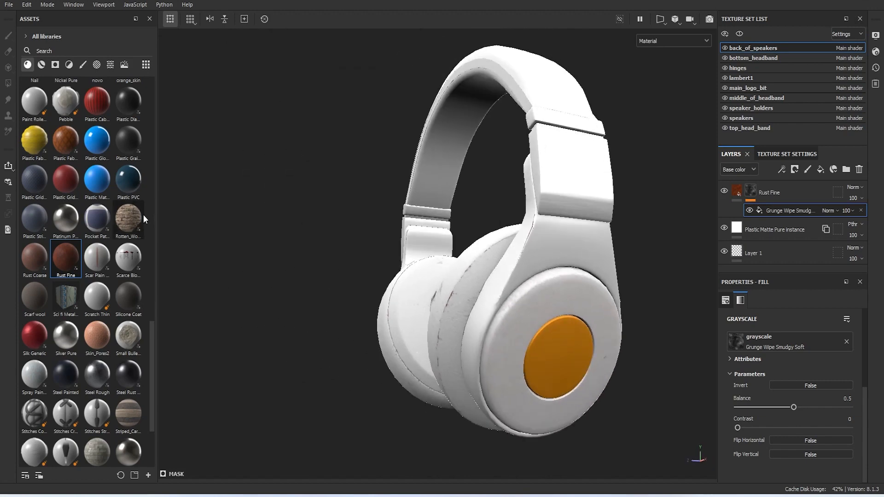
pyautogui.moveTo(65, 256); pyautogui.dragTo(503, 311)
pyautogui.scroll(-3, 811, 362)
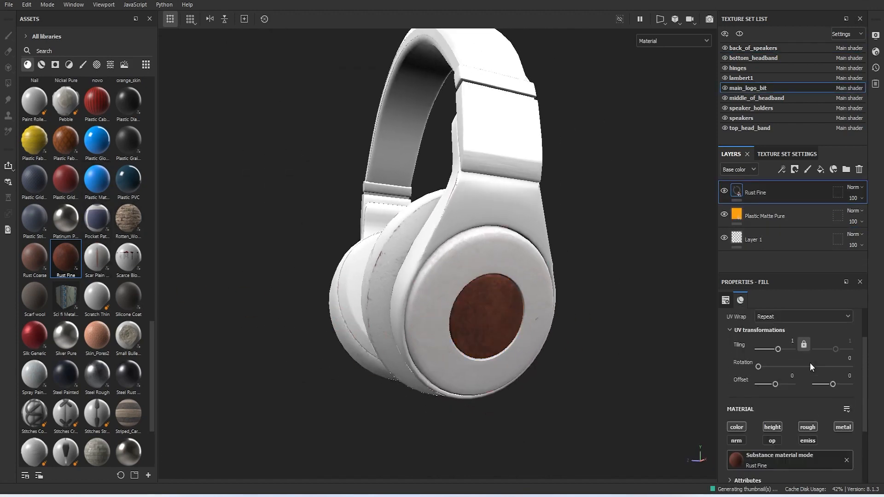
pyautogui.scroll(2, 812, 367)
pyautogui.click(795, 169)
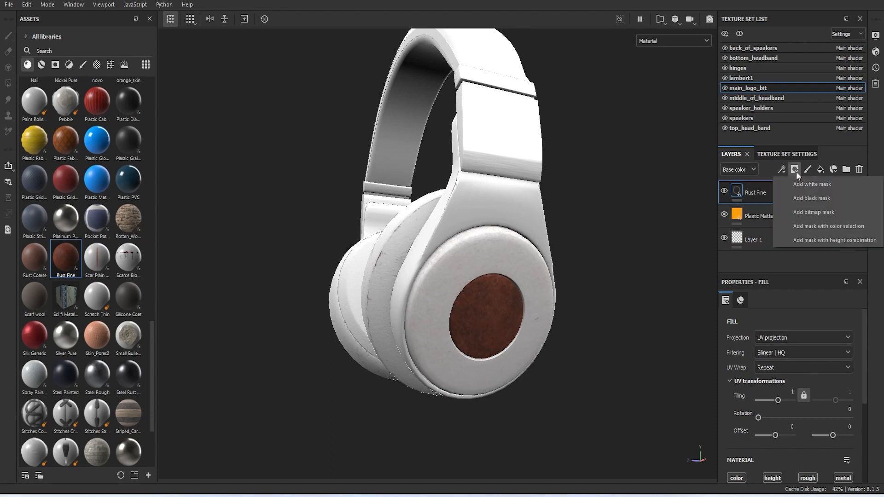
pyautogui.click(813, 198)
pyautogui.click(782, 169)
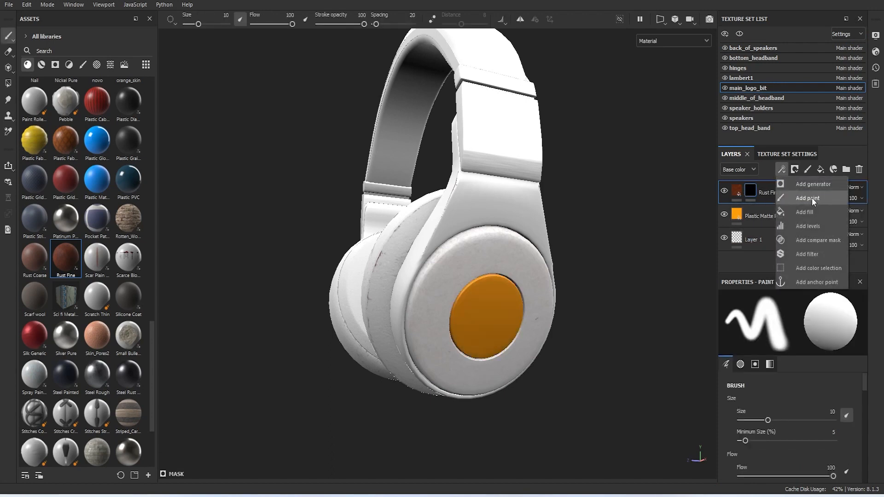
pyautogui.click(813, 212)
pyautogui.scroll(-5, 835, 347)
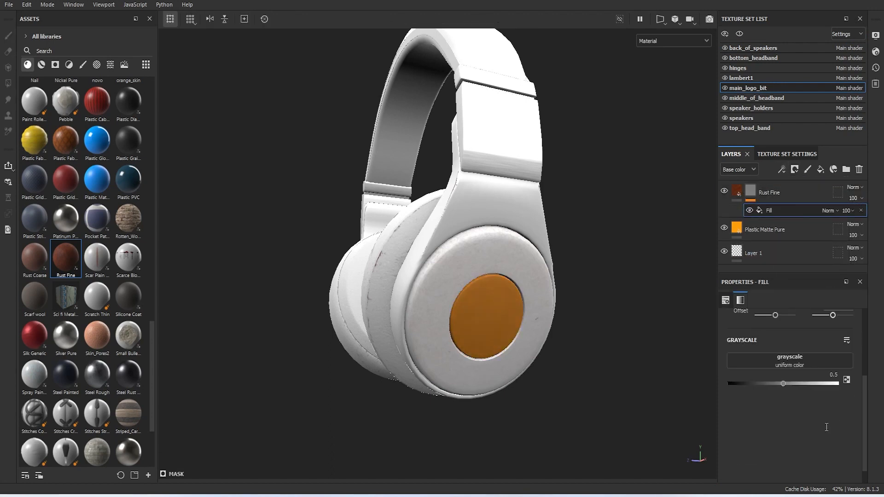
pyautogui.click(790, 360)
pyautogui.click(867, 414)
# Render the headphones in Iray from a three-quarter view that shows the orange logo
pyautogui.keyDown('alt'); pyautogui.moveTo(572, 346); pyautogui.dragTo(708, 145); pyautogui.keyUp('alt')
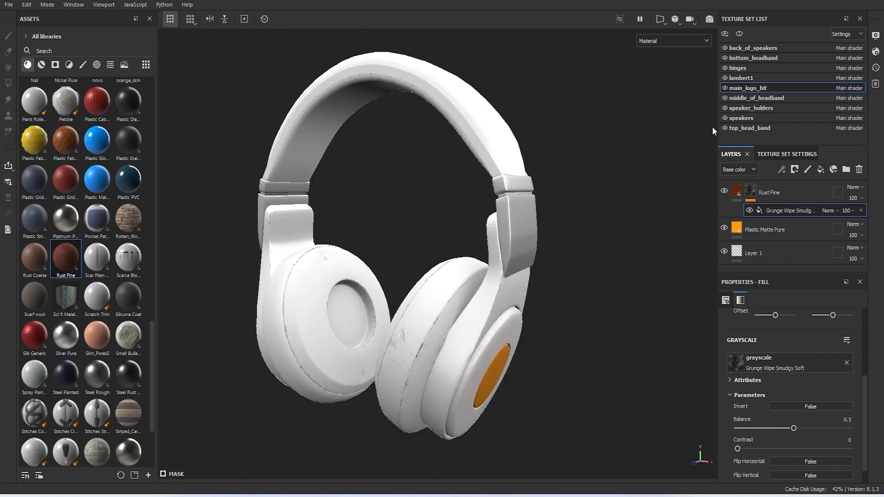
pyautogui.click(710, 20)
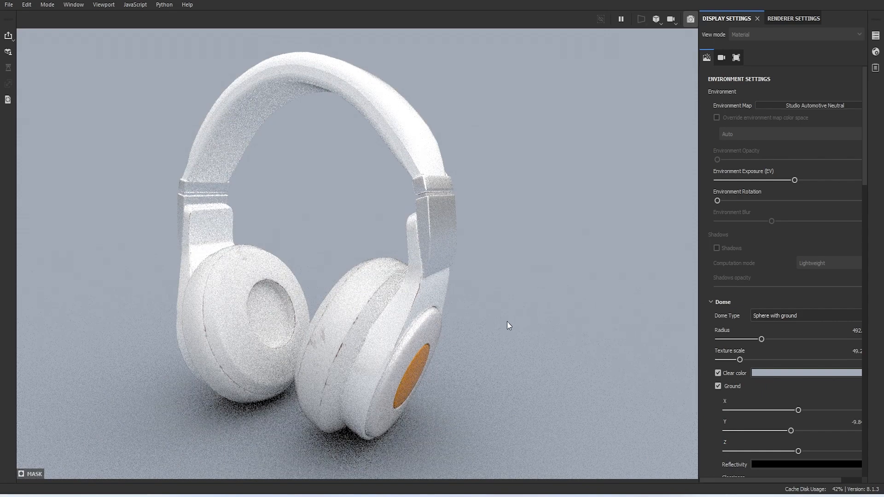
pyautogui.keyDown('alt'); pyautogui.moveTo(518, 322); pyautogui.dragTo(523, 323); pyautogui.keyUp('alt')
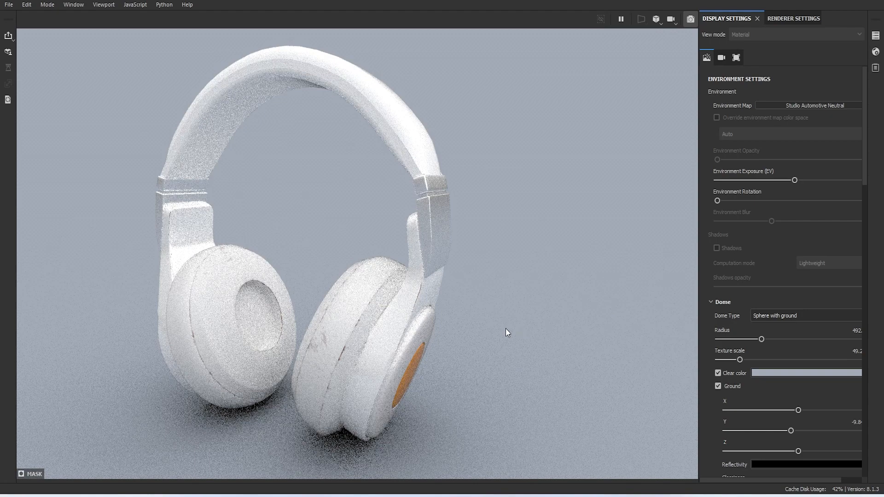
# Leave the Iray render and apply Rust Fine to the hinges texture set, adding a black mask to the layer
pyautogui.keyDown('alt'); pyautogui.moveTo(498, 334); pyautogui.dragTo(530, 332); pyautogui.keyUp('alt')
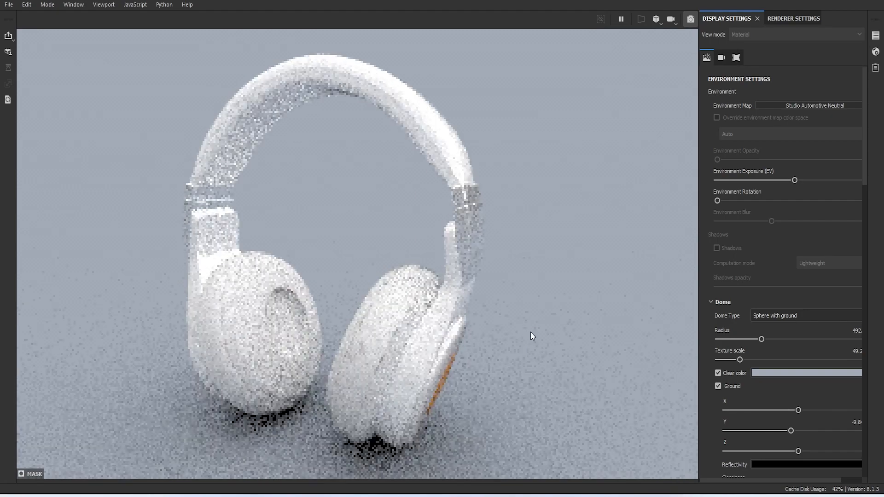
pyautogui.click(689, 19)
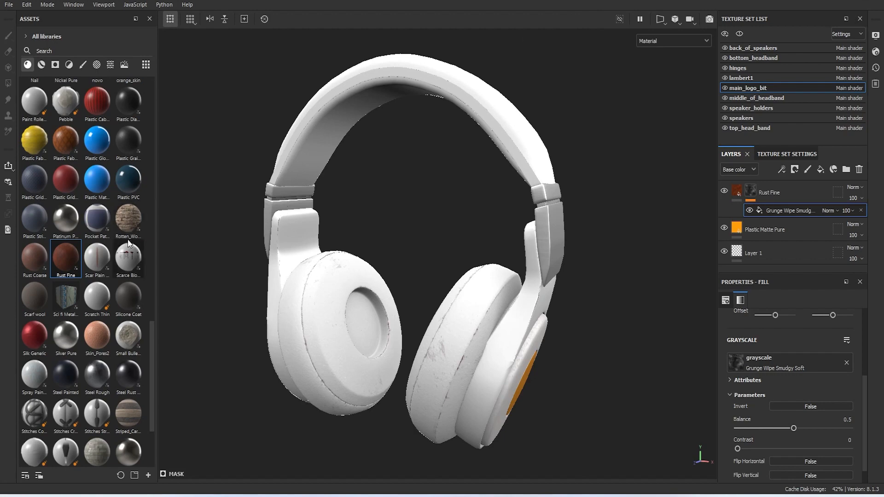
pyautogui.moveTo(76, 255); pyautogui.dragTo(539, 209)
pyautogui.scroll(5, 555, 252)
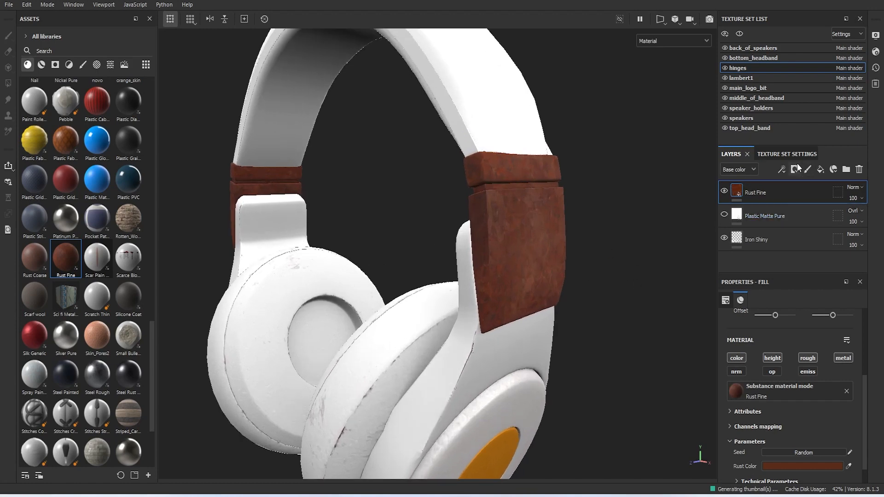
pyautogui.click(795, 168)
pyautogui.click(811, 194)
# Add a Metal Edge Wear generator to the hinges' Rust Fine mask and reduce its Wear Level to 0.33
pyautogui.click(784, 170)
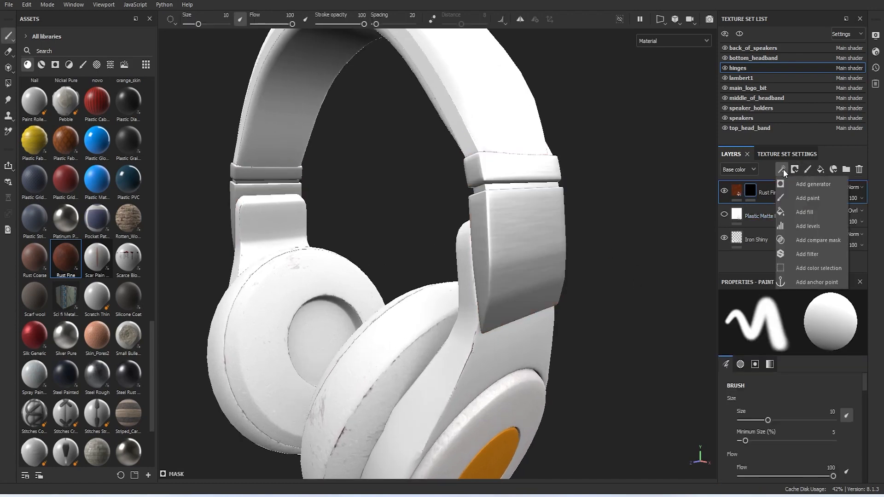
pyautogui.click(799, 182)
pyautogui.click(801, 330)
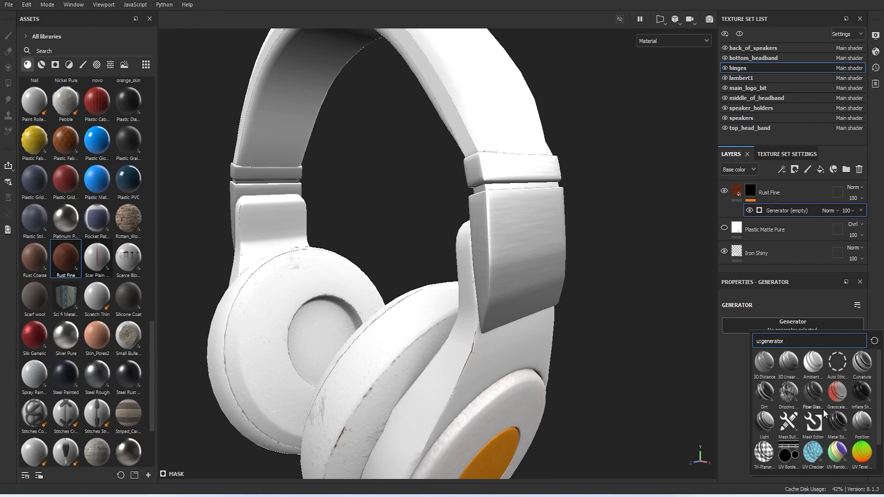
pyautogui.click(831, 419)
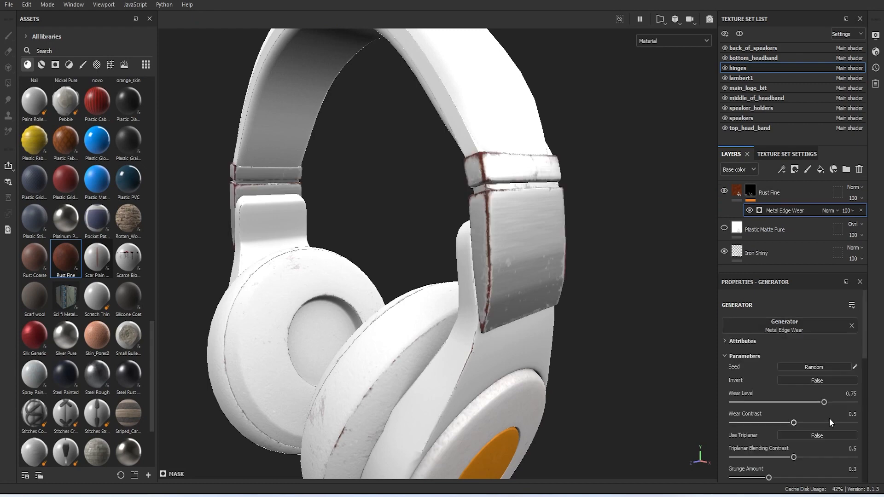
pyautogui.click(773, 403)
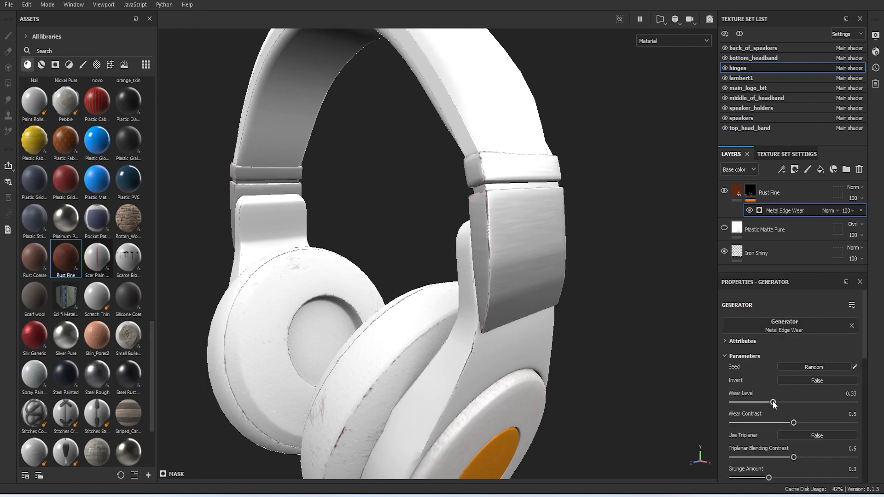
pyautogui.scroll(-2, 537, 338)
pyautogui.keyDown('alt'); pyautogui.moveTo(529, 332); pyautogui.dragTo(594, 337); pyautogui.keyUp('alt')
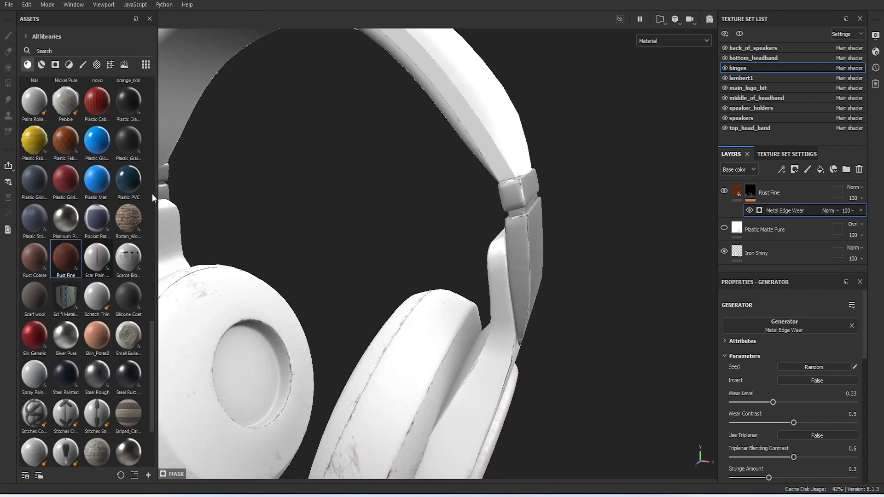
# Add a fill layer above Rust Fine on the hinges and set its base color to near black
pyautogui.click(821, 170)
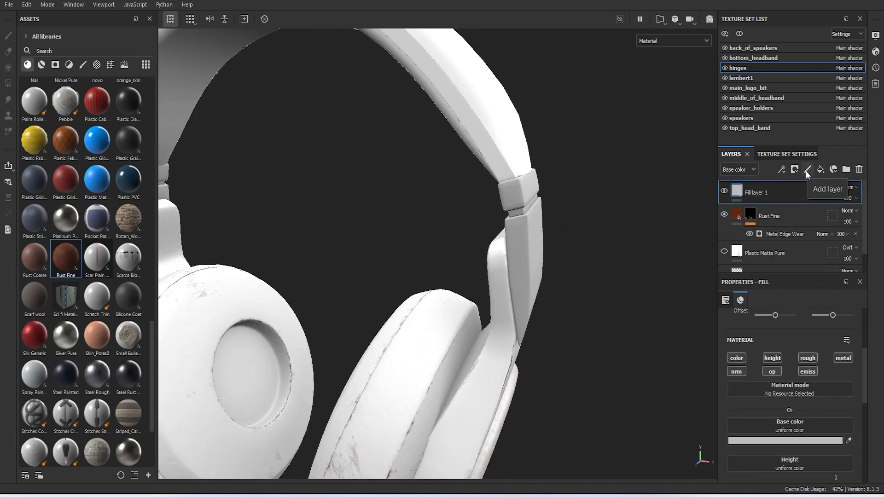
pyautogui.click(785, 441)
pyautogui.click(663, 422)
pyautogui.moveTo(653, 430); pyautogui.dragTo(653, 435)
pyautogui.click(765, 303)
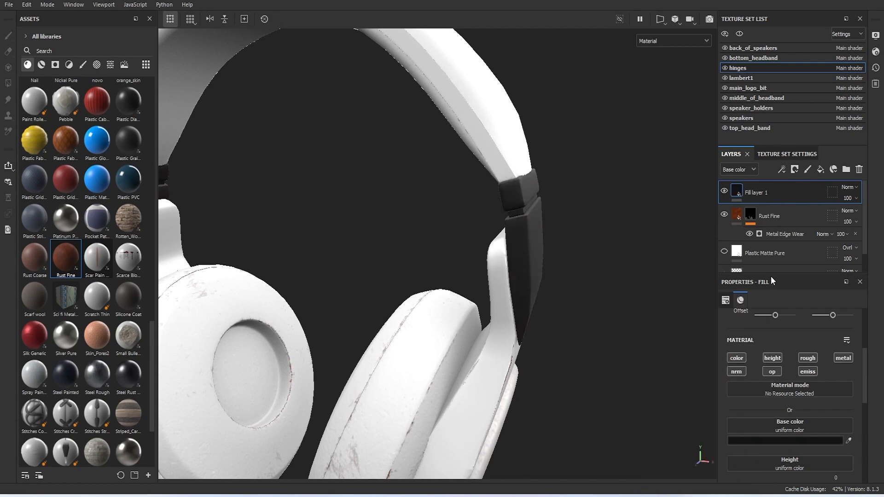
# Give the dark hinges fill layer a black mask with a fill effect that uses Grunge Wipe Smudgy Soft as grayscale
pyautogui.click(785, 171)
pyautogui.click(814, 198)
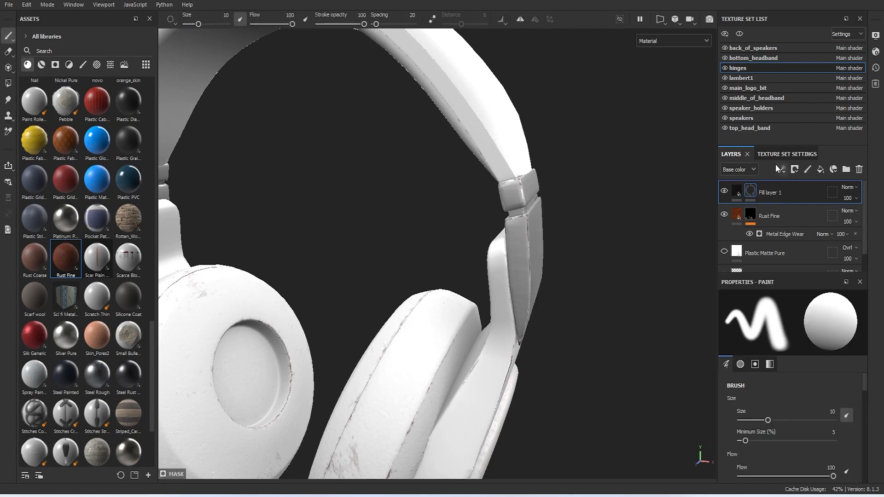
pyautogui.click(781, 169)
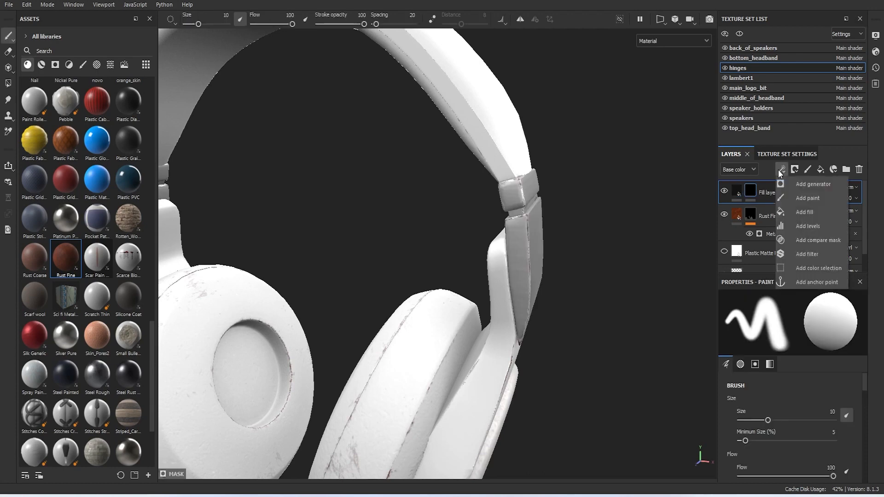
pyautogui.click(808, 210)
pyautogui.click(787, 362)
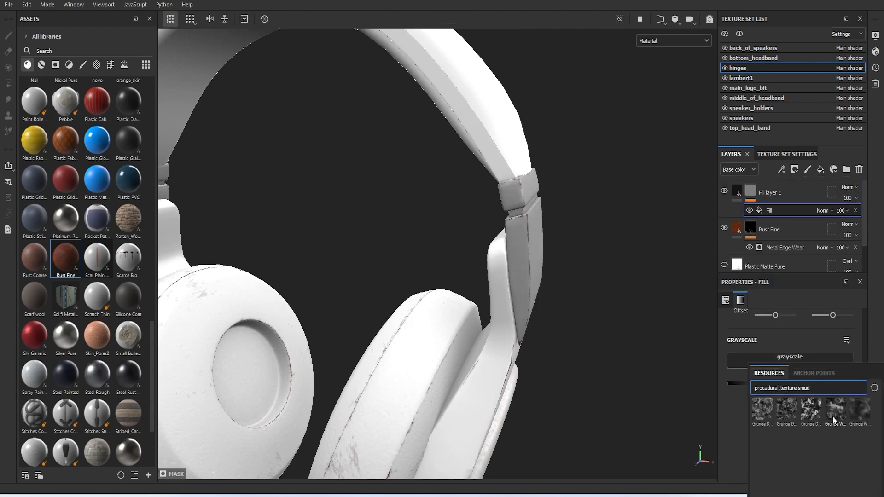
pyautogui.click(860, 412)
# Apply Rust Fine to the bottom_headband texture set with a black mask and a Grunge Wipe Smudgy Soft fill effect
pyautogui.moveTo(615, 356)
pyautogui.keyDown('alt'); pyautogui.mouseDown()
pyautogui.moveTo(456, 316)
pyautogui.moveTo(551, 344)
pyautogui.moveTo(528, 333)
pyautogui.moveTo(517, 389)
pyautogui.moveTo(520, 361)
pyautogui.moveTo(594, 352)
pyautogui.moveTo(565, 352)
pyautogui.moveTo(581, 316)
pyautogui.moveTo(318, 273)
pyautogui.moveTo(340, 335)
pyautogui.moveTo(334, 351)
pyautogui.moveTo(296, 339)
pyautogui.moveTo(322, 269)
pyautogui.mouseUp(); pyautogui.keyUp('alt')
pyautogui.scroll(-5, 512, 331)
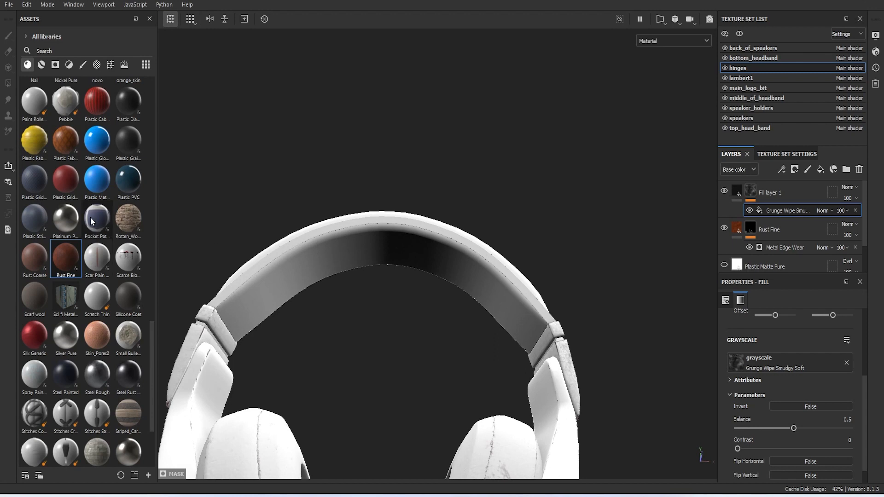
pyautogui.moveTo(65, 257); pyautogui.dragTo(387, 253)
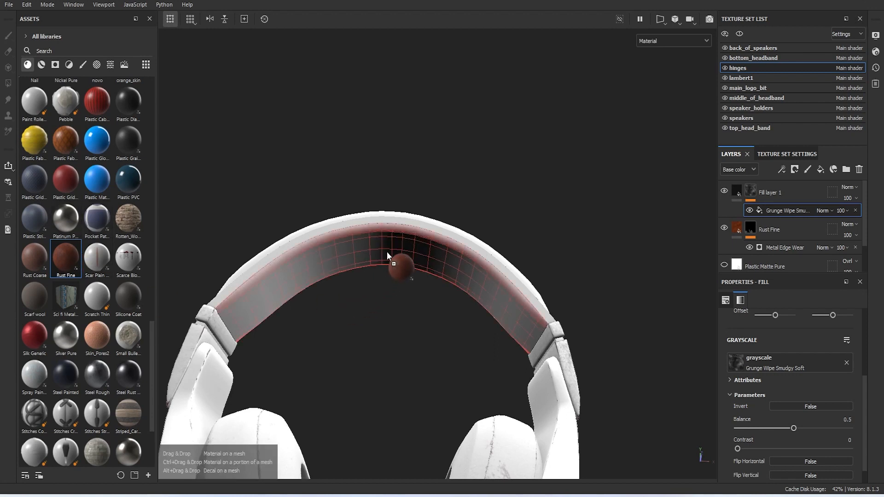
pyautogui.click(794, 169)
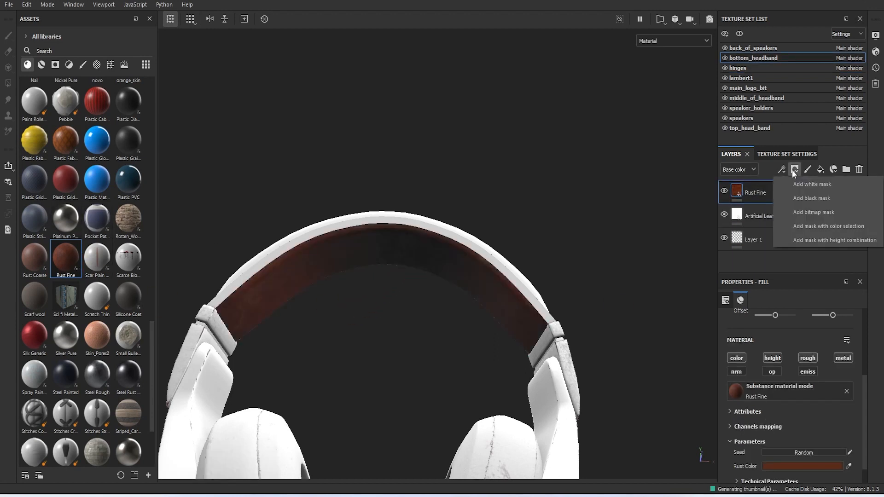
pyautogui.click(813, 198)
pyautogui.click(781, 170)
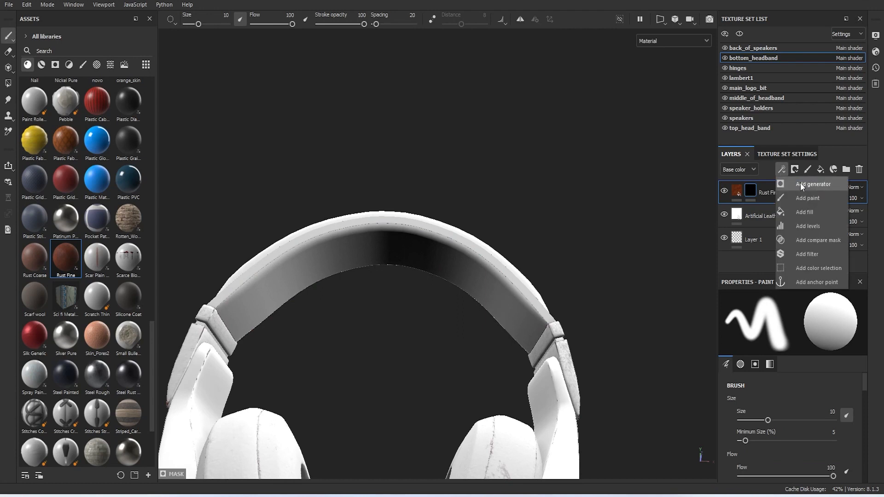
pyautogui.click(813, 212)
pyautogui.click(785, 363)
pyautogui.click(859, 412)
# Apply Rust Fine to the top_head_band texture set with a black mask and a Grunge Wipe Smudgy Soft fill effect
pyautogui.moveTo(527, 345)
pyautogui.keyDown('alt'); pyautogui.mouseDown()
pyautogui.moveTo(514, 299)
pyautogui.moveTo(492, 436)
pyautogui.mouseUp(); pyautogui.keyUp('alt')
pyautogui.scroll(2, 411, 223)
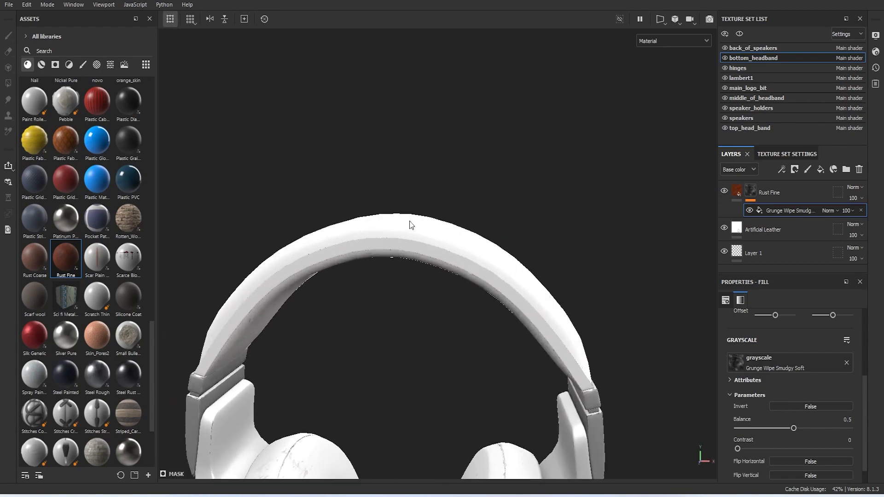
pyautogui.moveTo(66, 263); pyautogui.dragTo(654, 317)
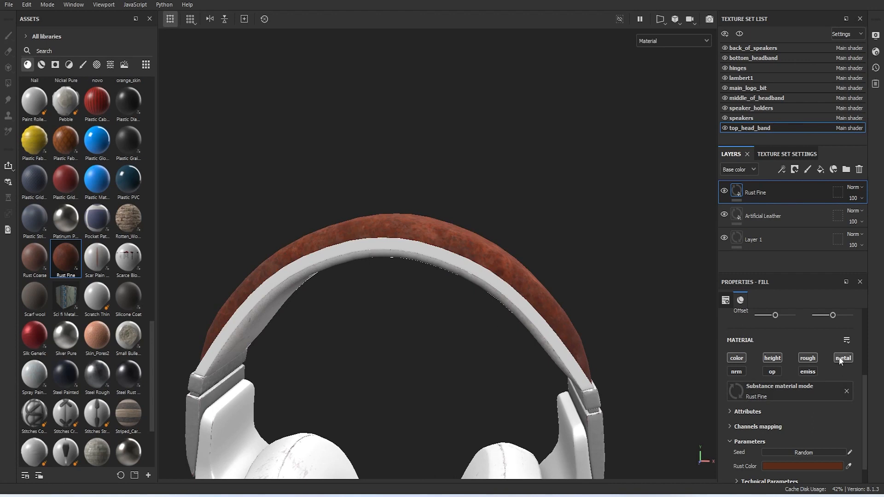
pyautogui.click(797, 170)
pyautogui.click(805, 193)
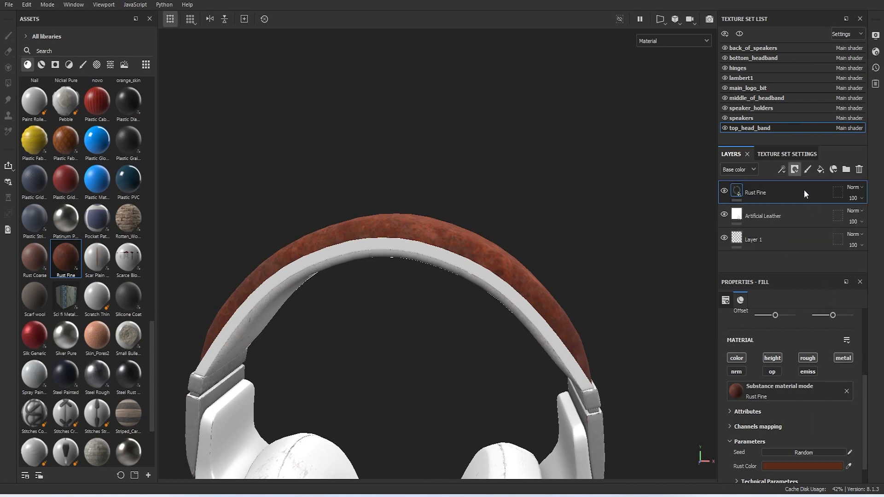
pyautogui.click(782, 170)
pyautogui.click(815, 212)
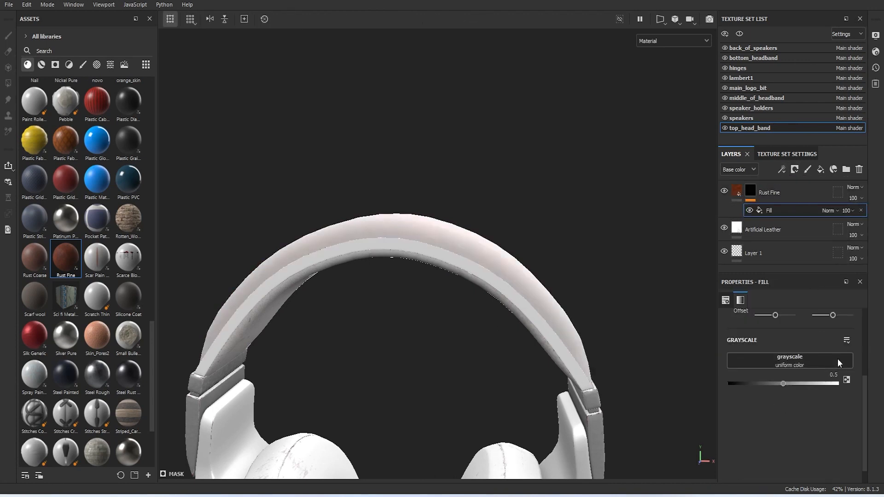
pyautogui.click(813, 363)
pyautogui.click(852, 417)
# Apply Rust Fine to the middle_of_headband strip and add a black mask to the layer
pyautogui.moveTo(516, 293)
pyautogui.keyDown('alt'); pyautogui.mouseDown()
pyautogui.moveTo(538, 413)
pyautogui.moveTo(631, 404)
pyautogui.moveTo(647, 365)
pyautogui.moveTo(681, 330)
pyautogui.moveTo(551, 319)
pyautogui.moveTo(488, 278)
pyautogui.moveTo(479, 296)
pyautogui.moveTo(478, 219)
pyautogui.mouseUp(); pyautogui.keyUp('alt')
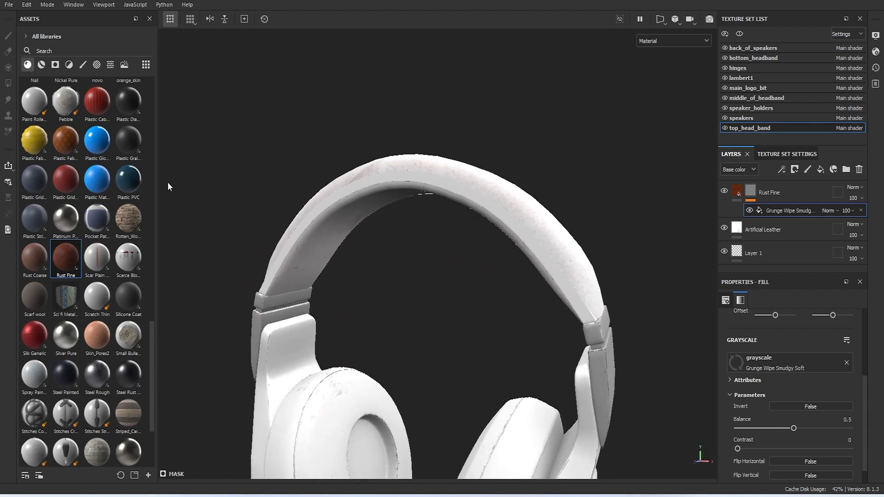
pyautogui.moveTo(66, 257); pyautogui.dragTo(461, 192)
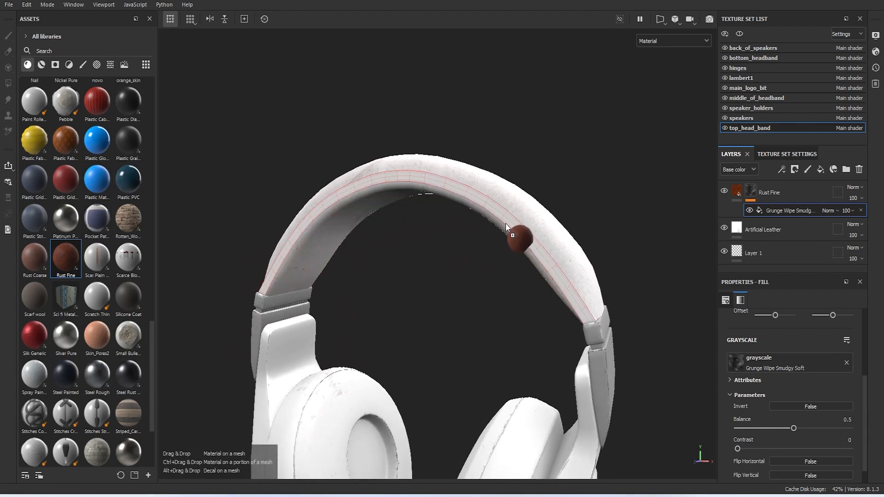
pyautogui.moveTo(505, 223); pyautogui.dragTo(506, 223)
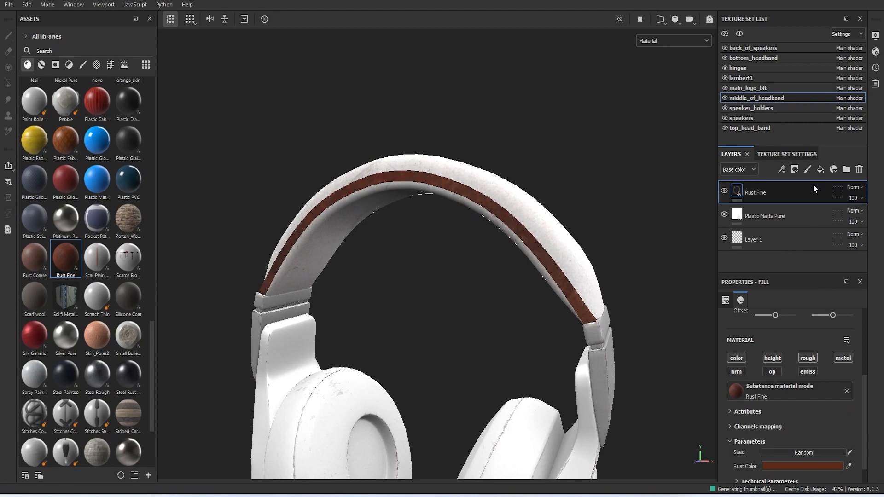
pyautogui.click(797, 170)
pyautogui.click(801, 184)
pyautogui.click(795, 170)
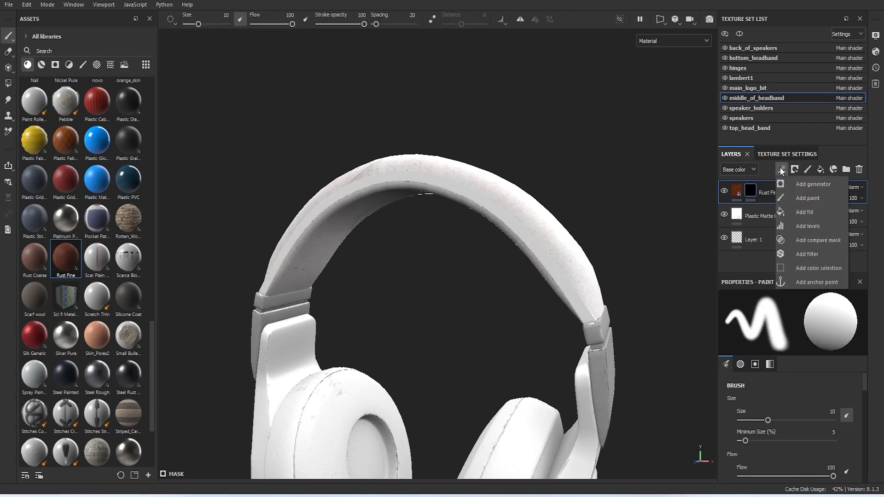
pyautogui.click(805, 182)
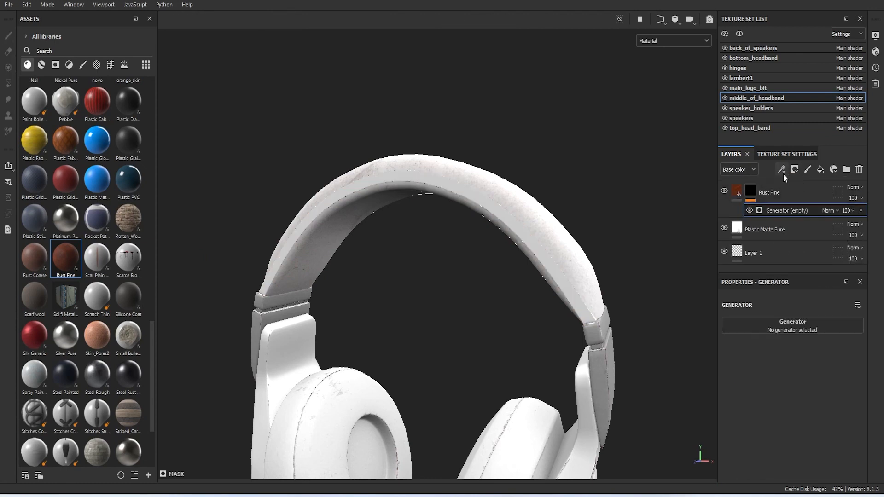
pyautogui.click(860, 210)
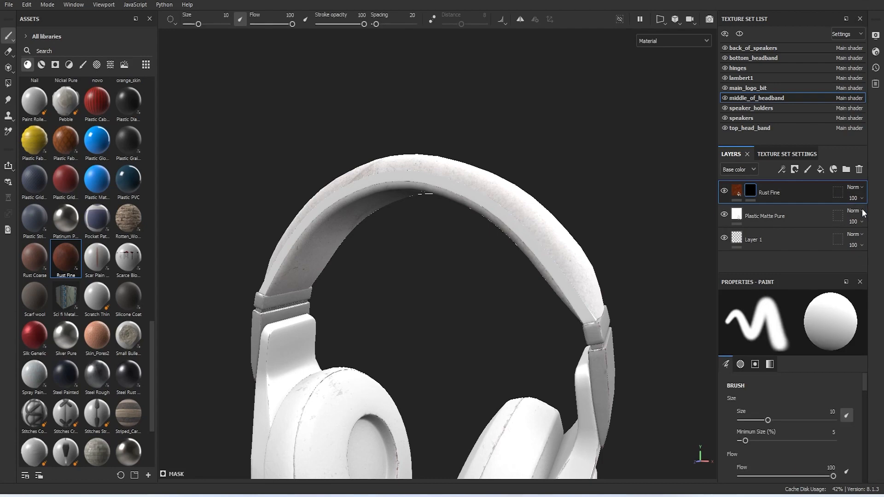
# Add a fill effect to the middle_of_headband Rust Fine mask, using Grunge Wipe Smudgy Soft as its grayscale
pyautogui.click(782, 169)
pyautogui.click(803, 212)
pyautogui.click(811, 362)
pyautogui.click(852, 409)
# Render the headphones in Iray and examine the wear and smudges on the headband and hinges from several angles
pyautogui.keyDown('alt'); pyautogui.moveTo(604, 318); pyautogui.dragTo(582, 310); pyautogui.keyUp('alt')
pyautogui.scroll(-2, 578, 328)
pyautogui.keyDown('alt'); pyautogui.moveTo(576, 333); pyautogui.dragTo(536, 235, button='middle'); pyautogui.keyUp('alt')
pyautogui.keyDown('alt'); pyautogui.moveTo(536, 236); pyautogui.dragTo(526, 235); pyautogui.keyUp('alt')
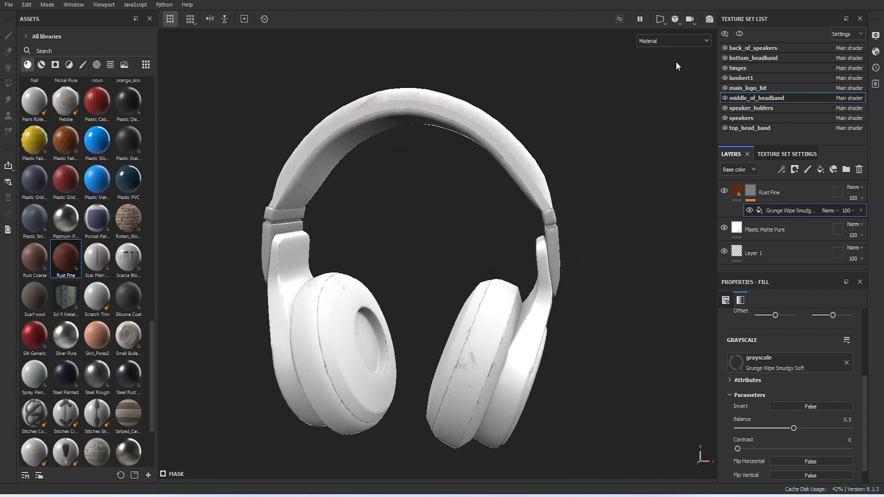
pyautogui.click(709, 19)
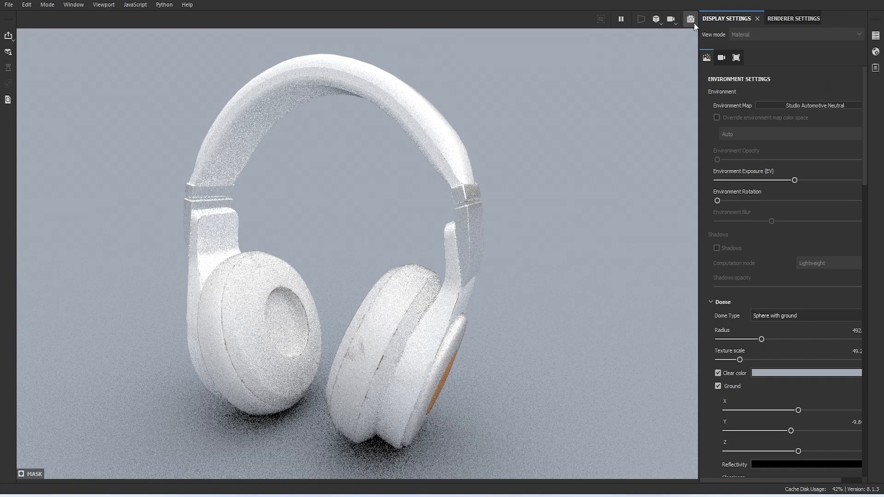
pyautogui.keyDown('alt'); pyautogui.moveTo(399, 123); pyautogui.dragTo(401, 125); pyautogui.keyUp('alt')
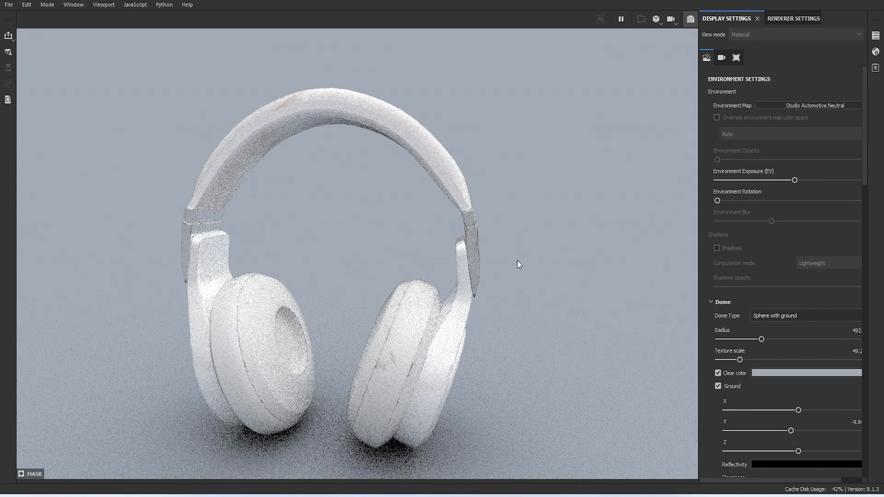
pyautogui.keyDown('alt'); pyautogui.moveTo(526, 266); pyautogui.dragTo(456, 278); pyautogui.keyUp('alt')
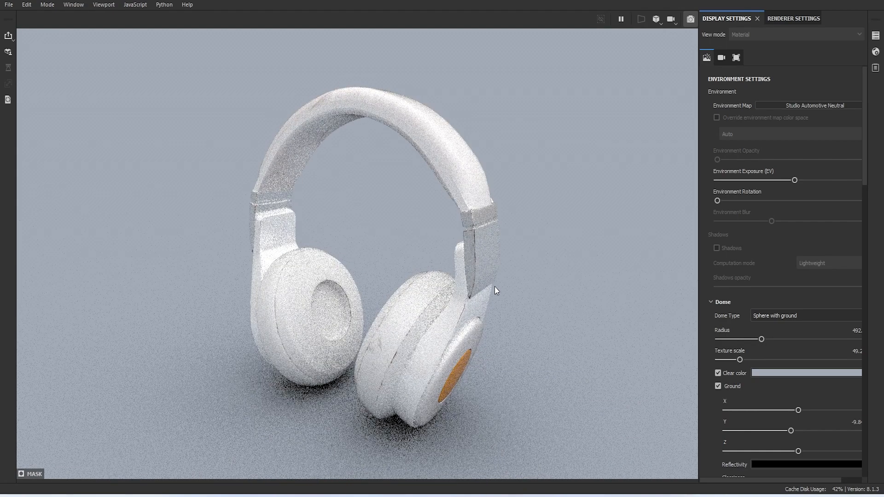
pyautogui.keyDown('alt'); pyautogui.moveTo(507, 300); pyautogui.dragTo(518, 300); pyautogui.keyUp('alt')
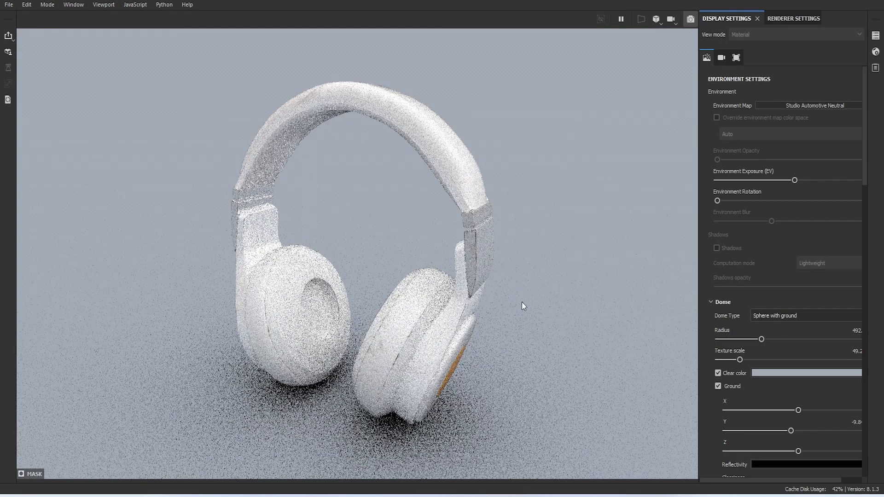
pyautogui.moveTo(524, 302)
pyautogui.mouseDown()
pyautogui.moveTo(540, 303)
pyautogui.moveTo(529, 302)
pyautogui.mouseUp()
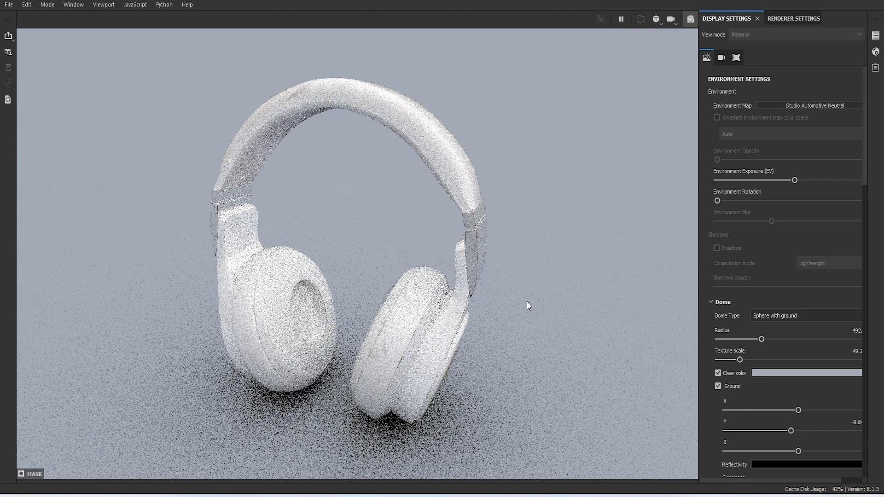
pyautogui.moveTo(543, 305); pyautogui.dragTo(547, 310, button='middle')
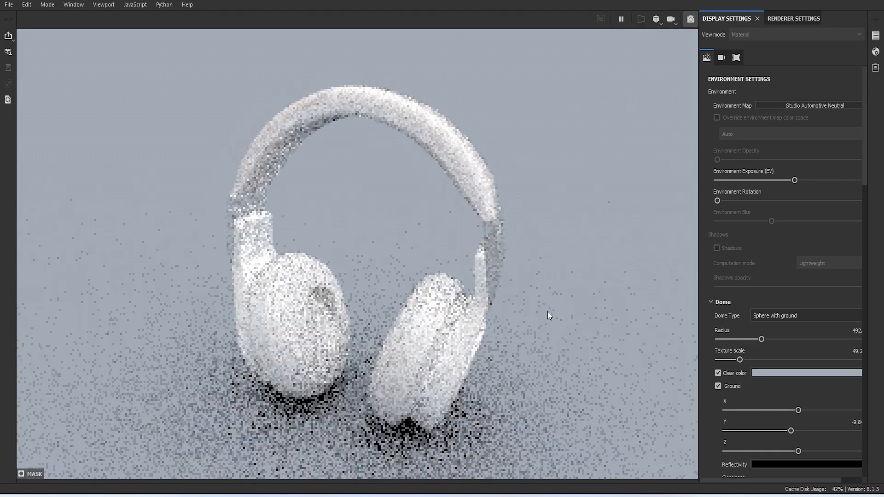
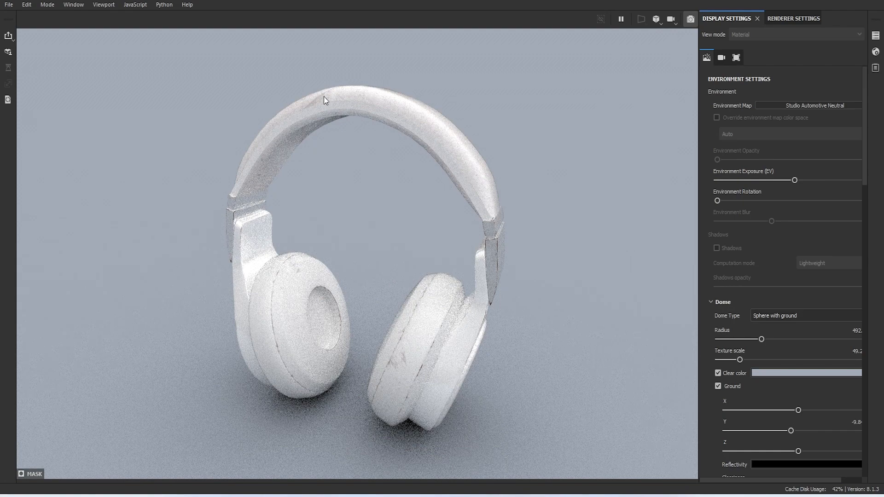
# Leave the Iray render, identify the headband's outer part by toggling its visibility, and select the top_head_band texture set
pyautogui.click(690, 19)
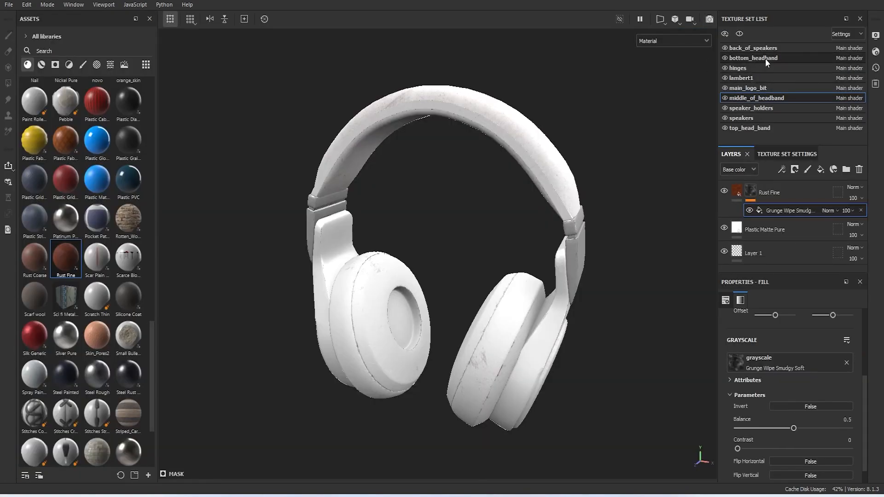
pyautogui.click(724, 128)
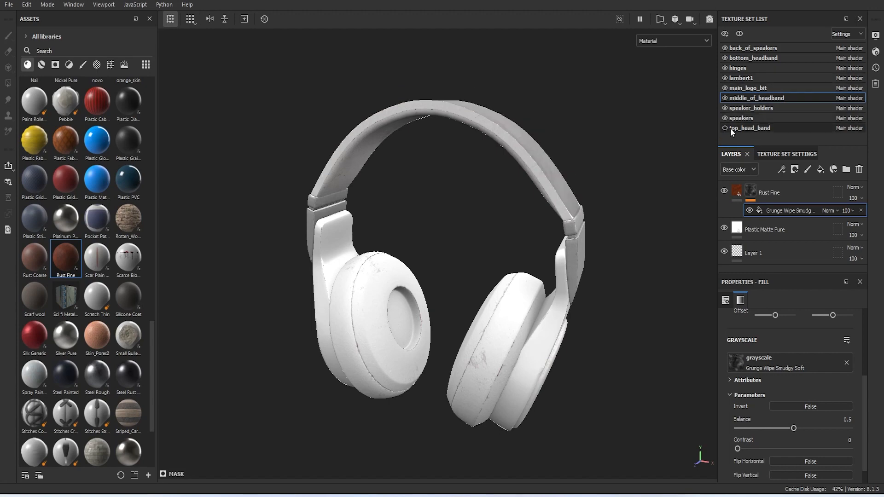
pyautogui.click(725, 128)
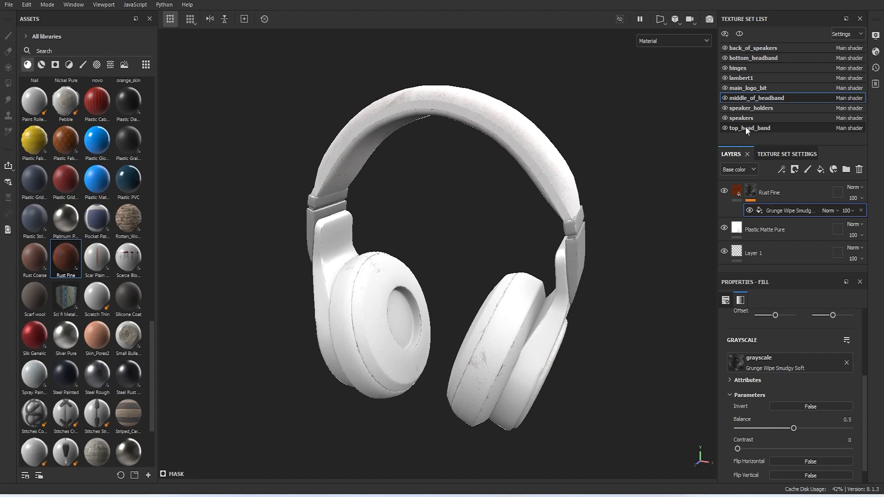
pyautogui.click(746, 129)
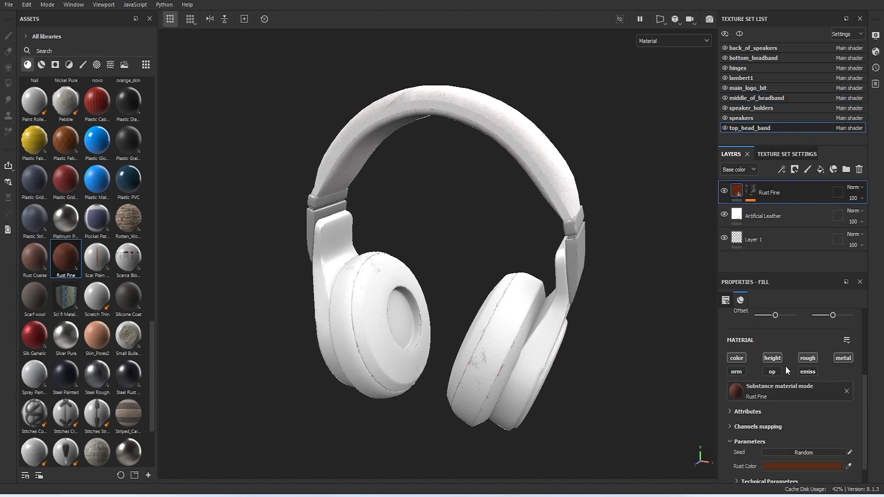
# Set the top_head_band Rust Fine layer to Tri-planar projection with its scale as Physical size
pyautogui.scroll(4, 786, 366)
pyautogui.click(769, 337)
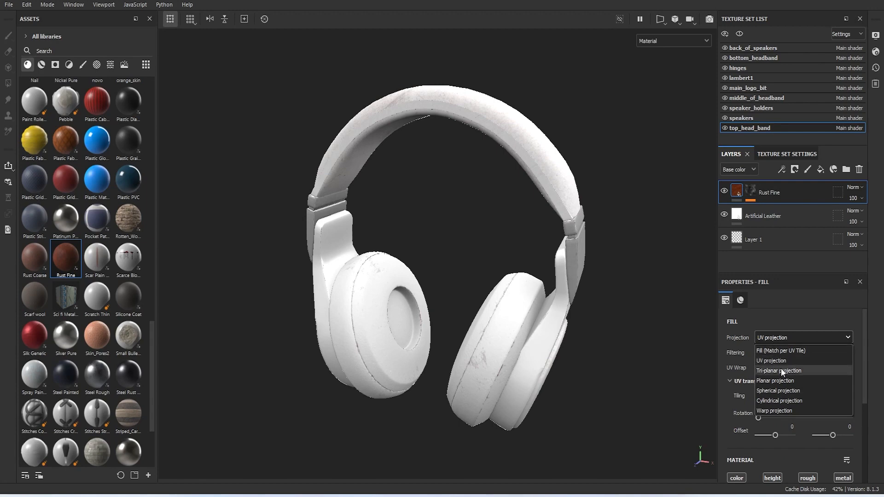
pyautogui.click(781, 370)
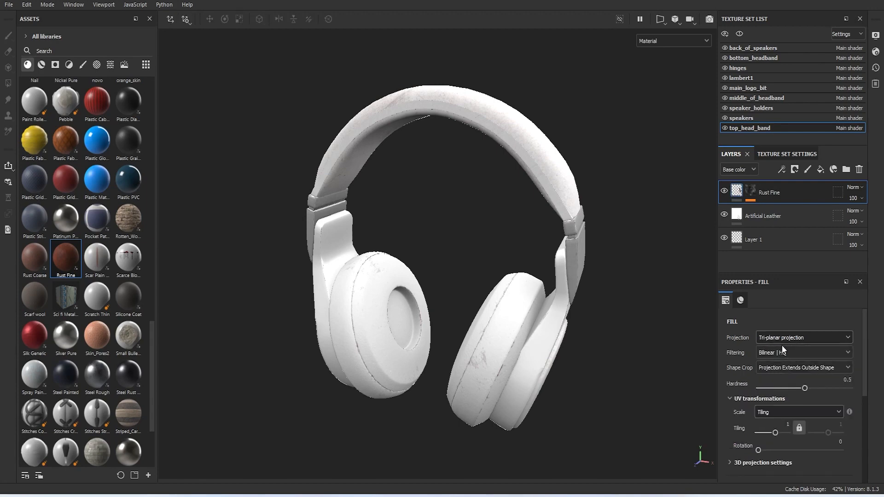
pyautogui.click(786, 411)
pyautogui.click(785, 432)
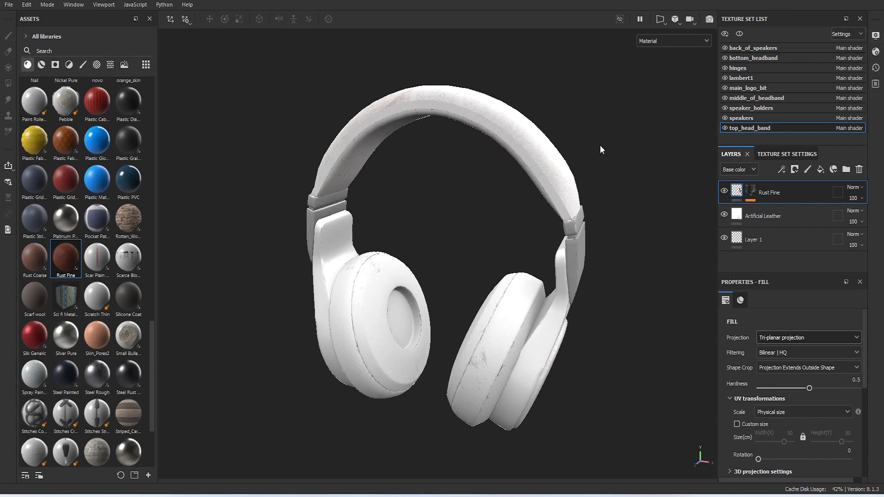
pyautogui.keyDown('alt'); pyautogui.moveTo(578, 134); pyautogui.dragTo(604, 183); pyautogui.keyUp('alt')
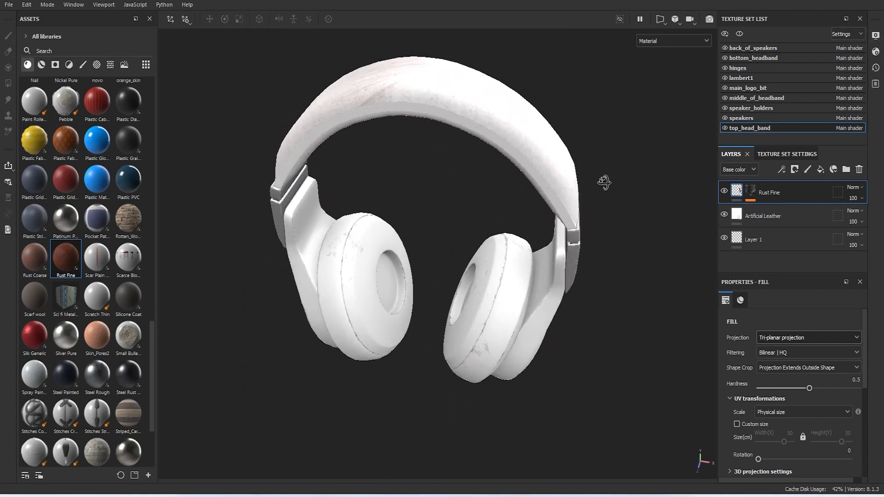
# Replace the Rust Fine layer on top_head_band with a fresh Rust Fine layer that has a black mask
pyautogui.rightClick(778, 190)
pyautogui.click(797, 271)
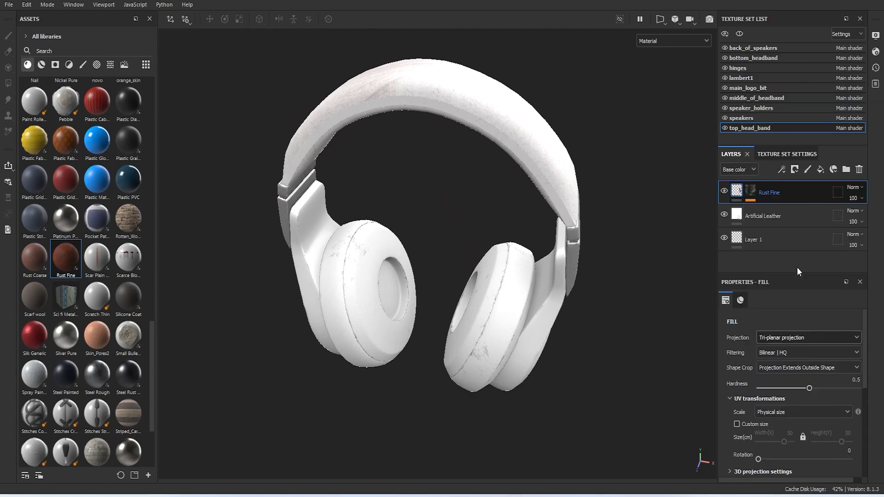
pyautogui.keyDown('alt'); pyautogui.moveTo(541, 178); pyautogui.dragTo(575, 154); pyautogui.keyUp('alt')
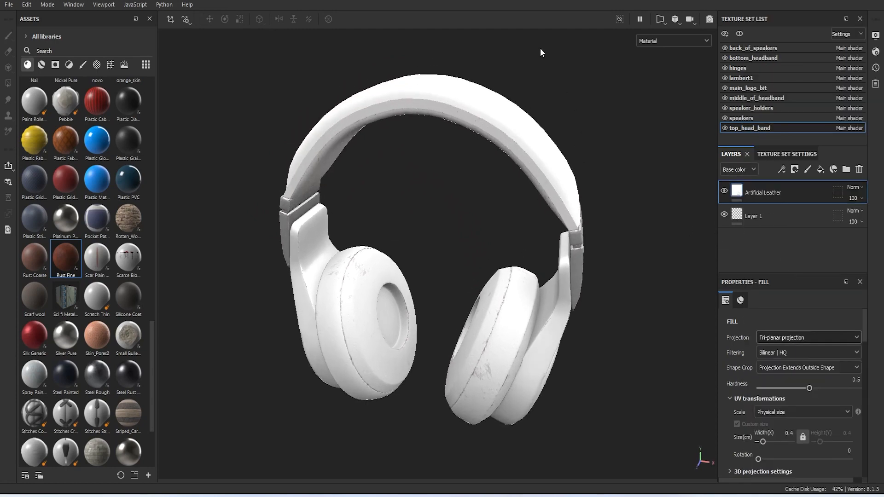
pyautogui.moveTo(70, 260); pyautogui.dragTo(467, 118)
pyautogui.click(796, 171)
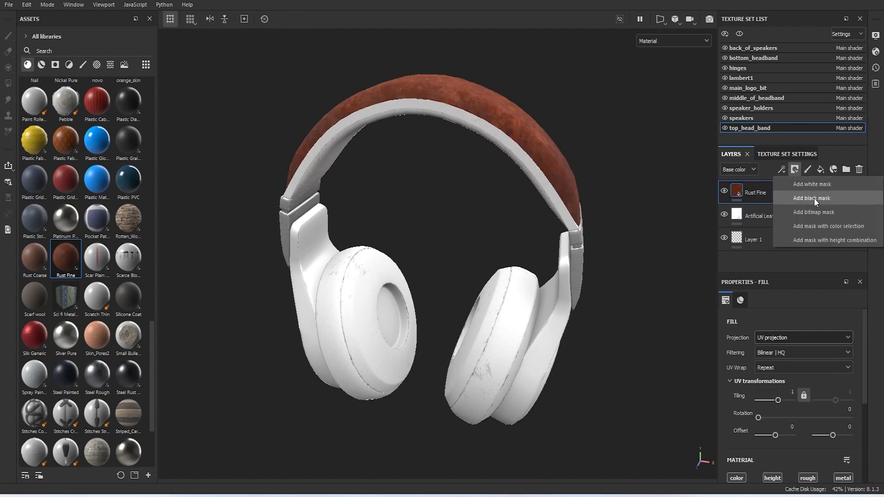
pyautogui.click(814, 198)
# Add a Dirt generator to the top_head_band Rust Fine mask and set its Dirt Level to 0.62
pyautogui.click(783, 169)
pyautogui.click(813, 184)
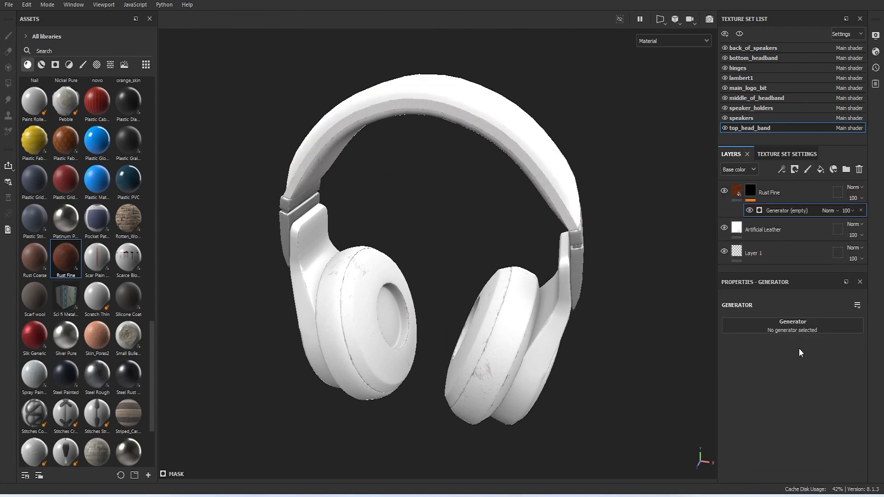
pyautogui.click(788, 324)
pyautogui.click(766, 394)
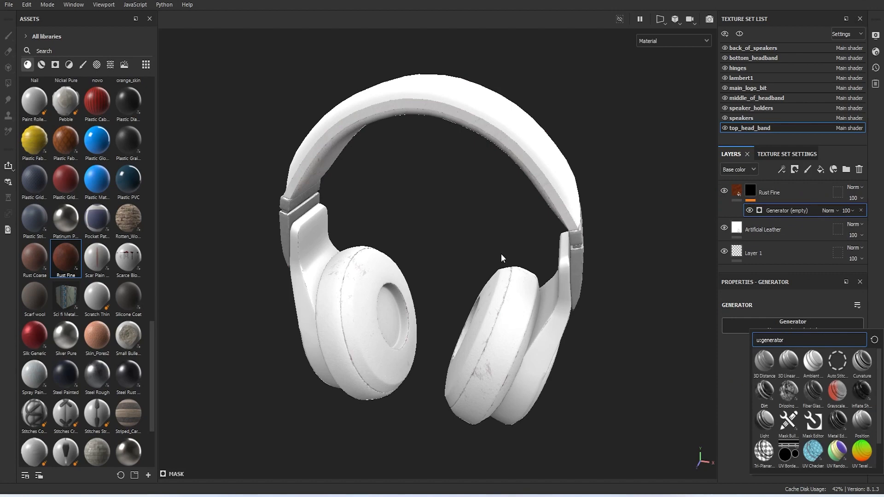
pyautogui.keyDown('alt'); pyautogui.moveTo(501, 250); pyautogui.dragTo(483, 241); pyautogui.keyUp('alt')
pyautogui.click(771, 401)
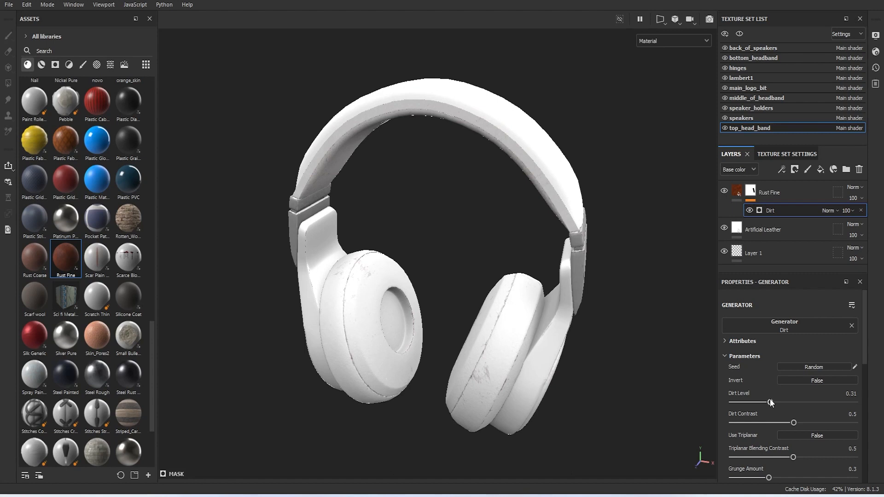
pyautogui.moveTo(794, 406); pyautogui.dragTo(815, 409)
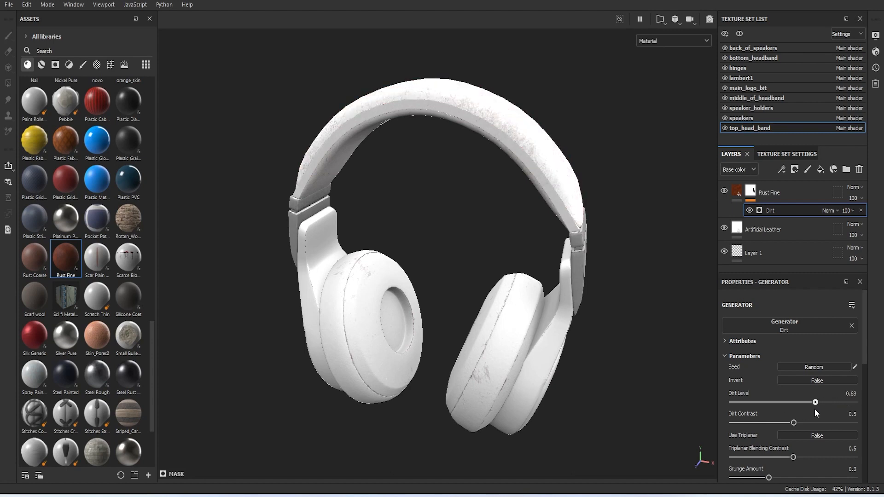
pyautogui.moveTo(810, 413); pyautogui.dragTo(807, 413)
# Toggle the visibility of hinges and speaker_holders to identify the outer parts, and select the speaker_holders texture set
pyautogui.keyDown('alt'); pyautogui.moveTo(651, 374); pyautogui.dragTo(606, 337); pyautogui.keyUp('alt')
pyautogui.scroll(3, 548, 290)
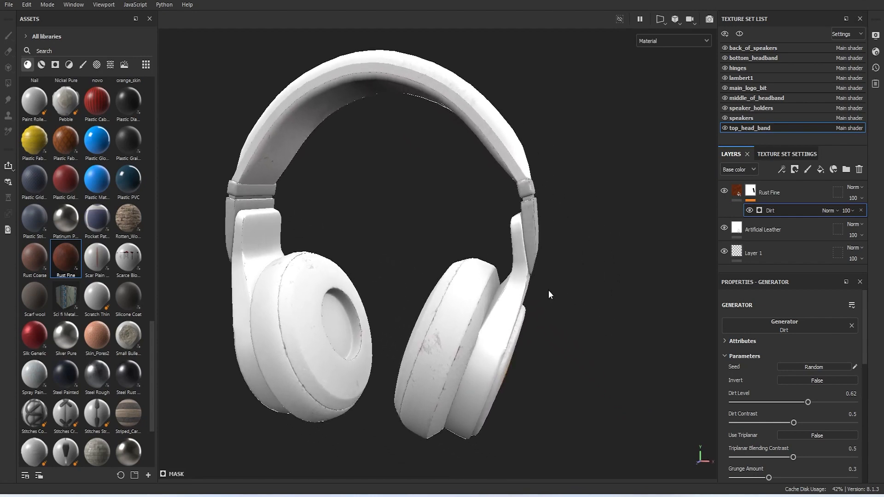
pyautogui.keyDown('alt'); pyautogui.moveTo(549, 290); pyautogui.dragTo(598, 315); pyautogui.keyUp('alt')
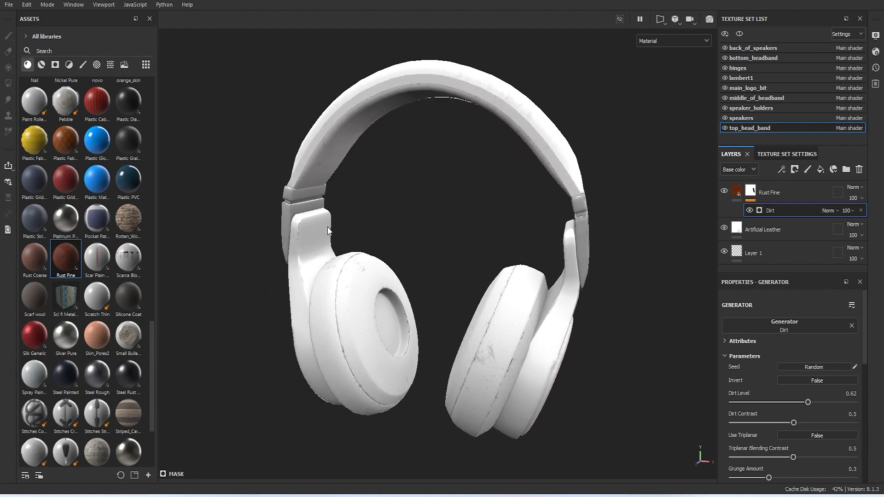
pyautogui.keyDown('alt'); pyautogui.moveTo(506, 304); pyautogui.dragTo(347, 232); pyautogui.keyUp('alt')
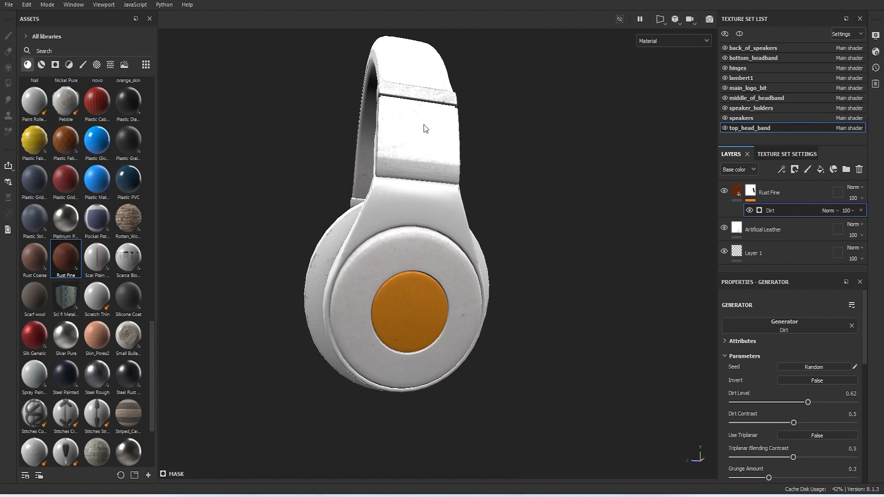
pyautogui.click(725, 68)
pyautogui.click(724, 68)
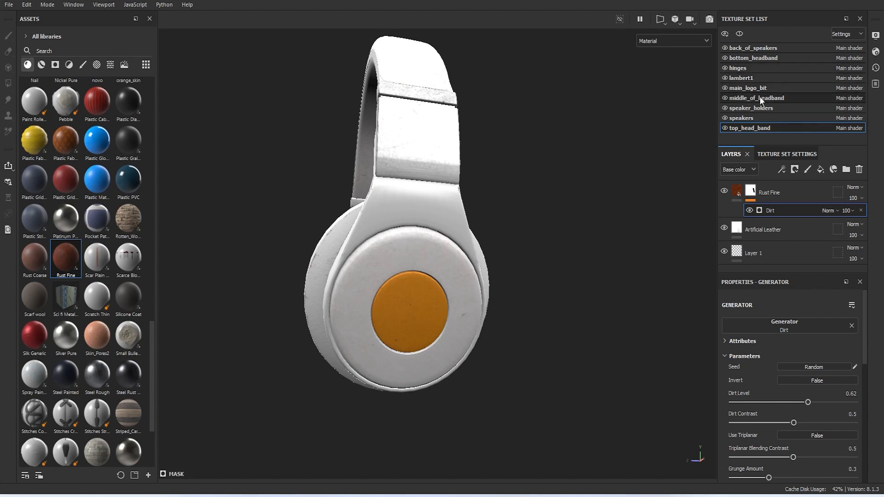
pyautogui.click(725, 108)
pyautogui.click(723, 108)
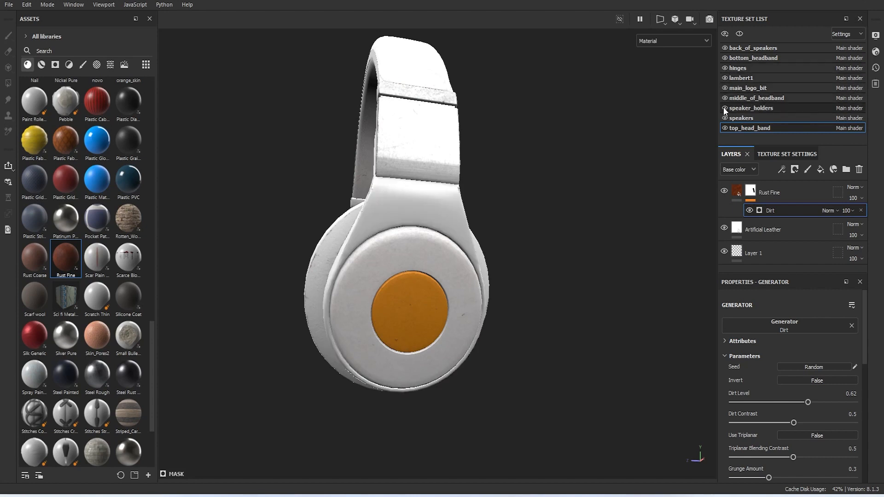
pyautogui.click(748, 108)
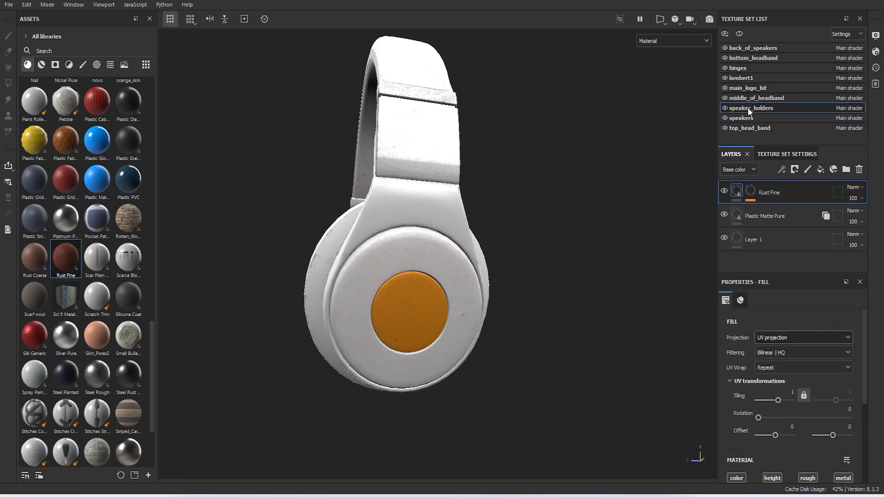
pyautogui.click(808, 169)
pyautogui.click(79, 51)
pyautogui.write('fing')
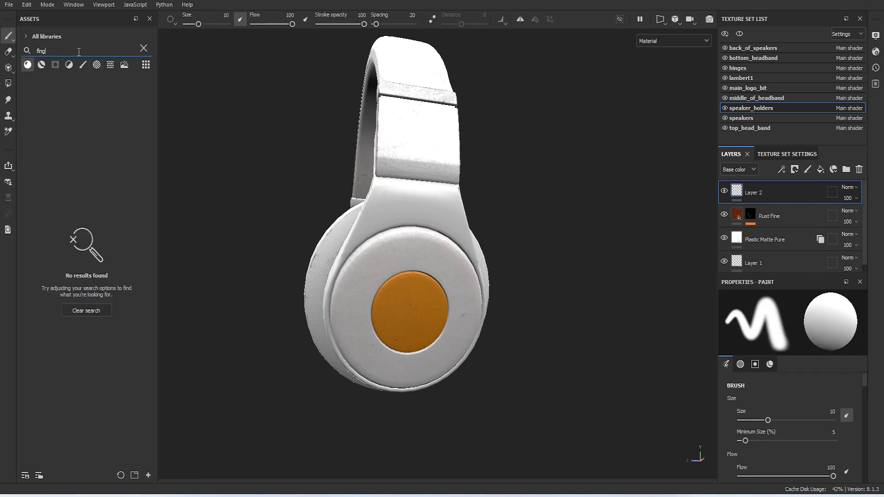
pyautogui.click(144, 49)
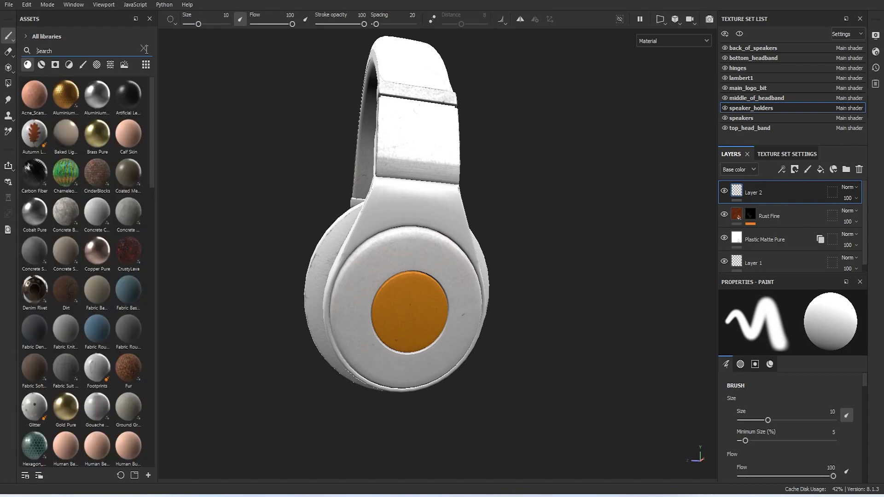
pyautogui.rightClick(760, 192)
pyautogui.click(796, 269)
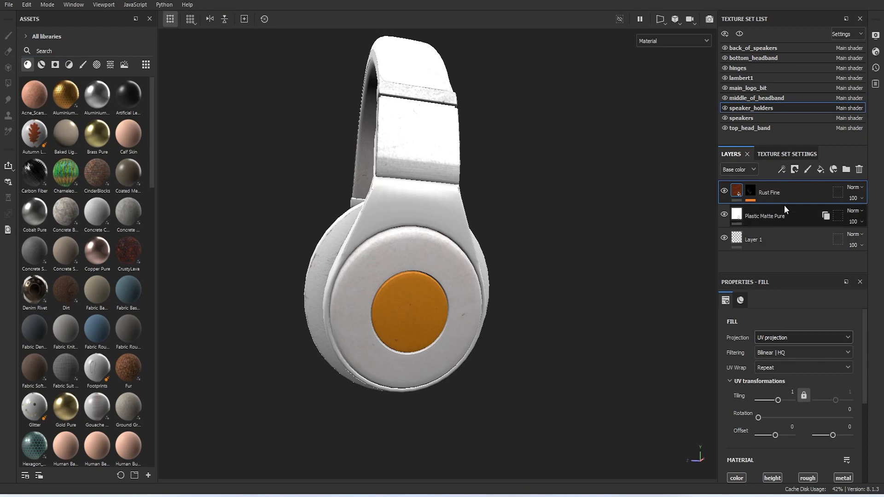
# Add a fill layer to speaker_holders above Rust Fine and darken its base color to a medium grey
pyautogui.click(795, 170)
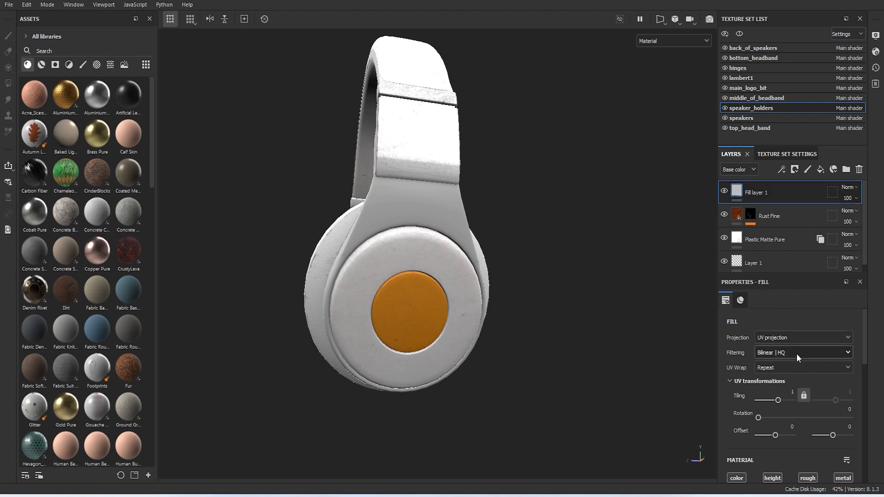
pyautogui.scroll(-5, 797, 353)
pyautogui.click(782, 441)
pyautogui.moveTo(658, 373); pyautogui.dragTo(650, 382)
pyautogui.click(764, 302)
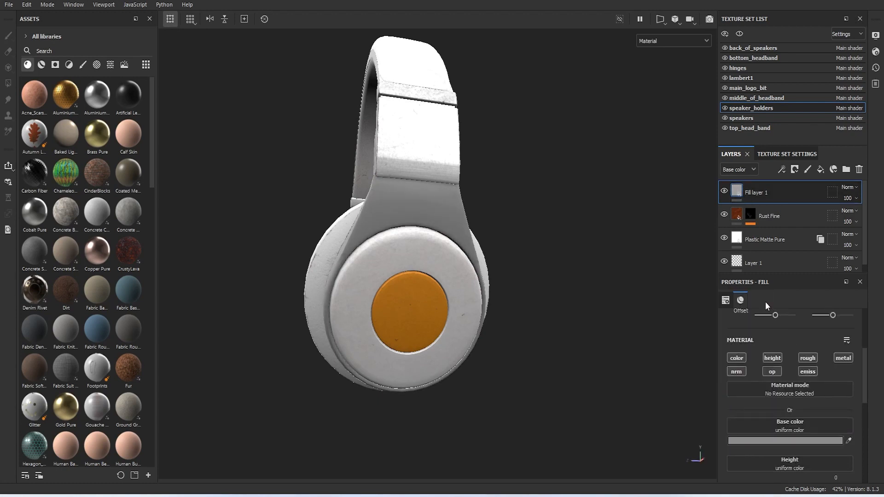
# Mask the speaker_holders fill layer in black and add a fill effect using Grunge Fingerprints Smeared as its grayscale
pyautogui.click(795, 170)
pyautogui.click(807, 186)
pyautogui.click(781, 170)
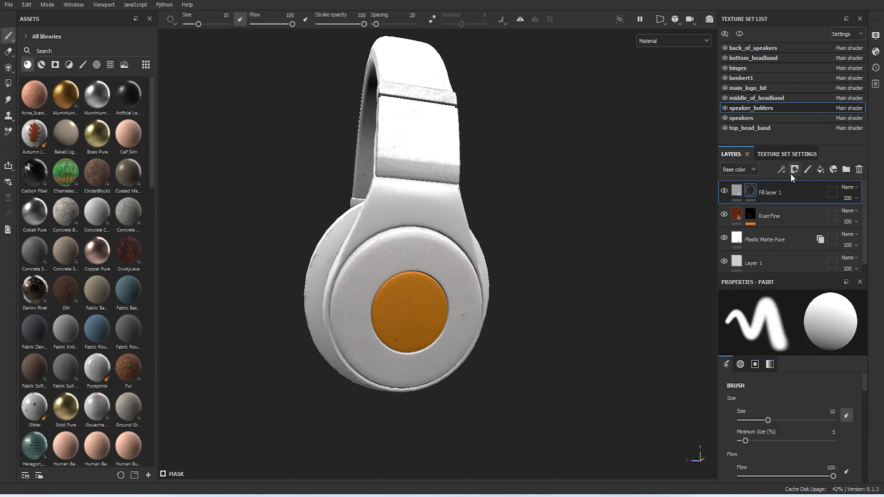
pyautogui.click(811, 211)
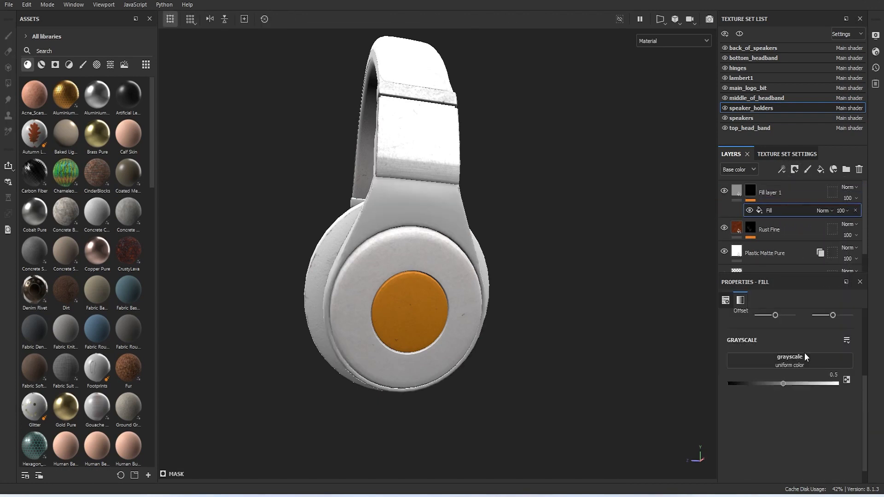
pyautogui.click(801, 357)
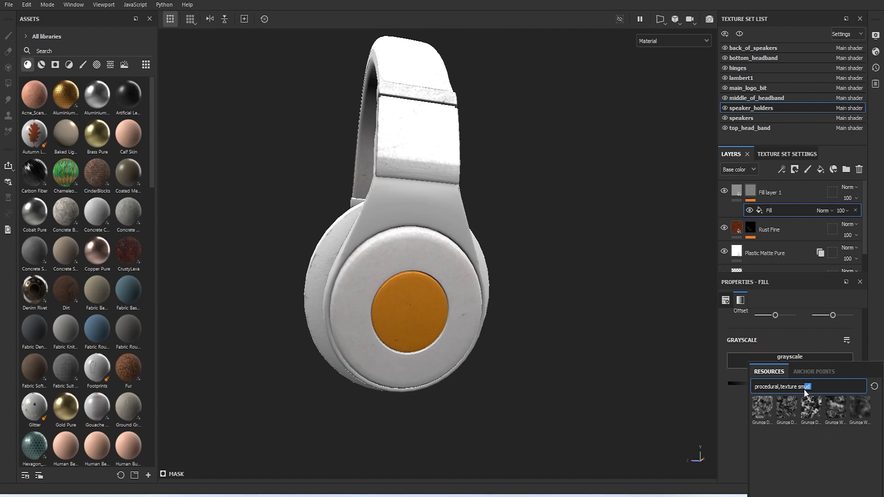
pyautogui.write('fing')
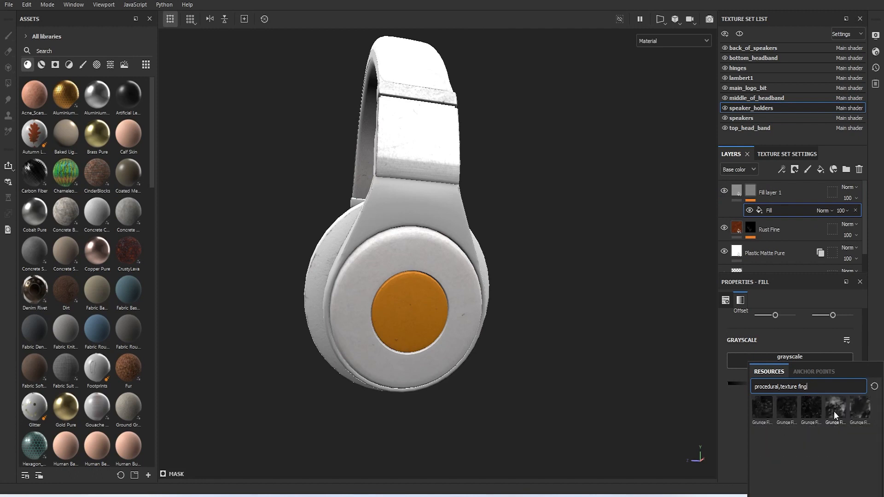
pyautogui.click(833, 411)
pyautogui.scroll(5, 417, 206)
pyautogui.keyDown('alt'); pyautogui.moveTo(453, 215); pyautogui.dragTo(457, 244); pyautogui.keyUp('alt')
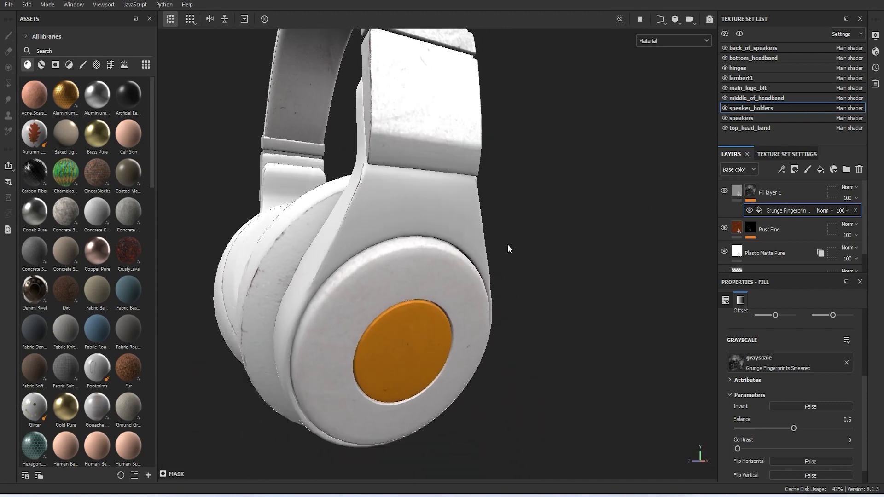
pyautogui.scroll(-3, 508, 244)
pyautogui.keyDown('alt'); pyautogui.moveTo(470, 228); pyautogui.dragTo(483, 230); pyautogui.keyUp('alt')
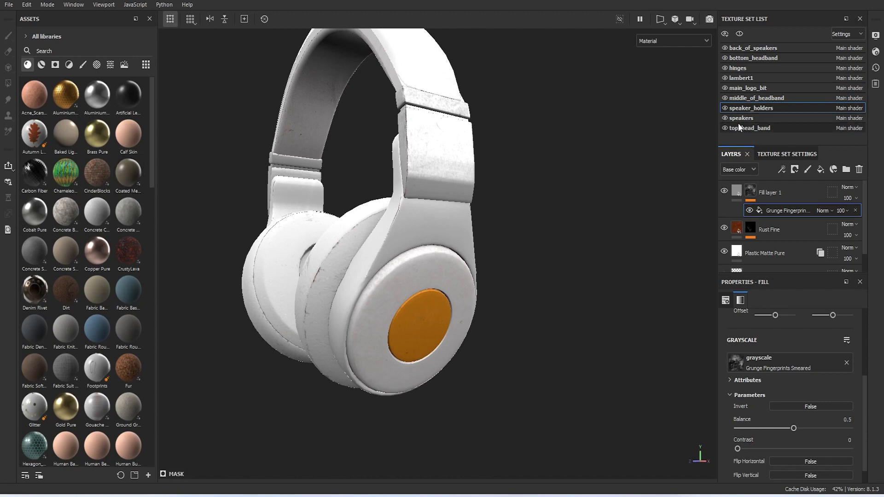
# Add a fill layer above Rust Fine in the back_of_speakers texture set and give it a black mask
pyautogui.click(733, 48)
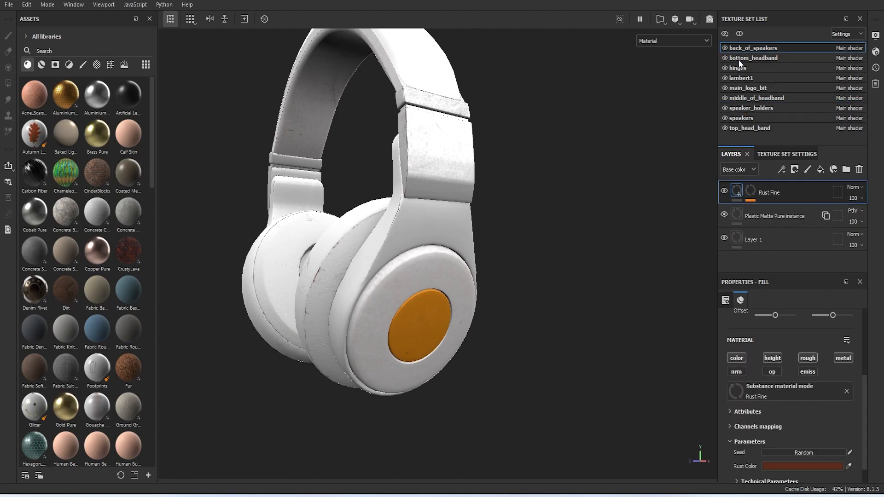
pyautogui.click(821, 169)
pyautogui.click(793, 170)
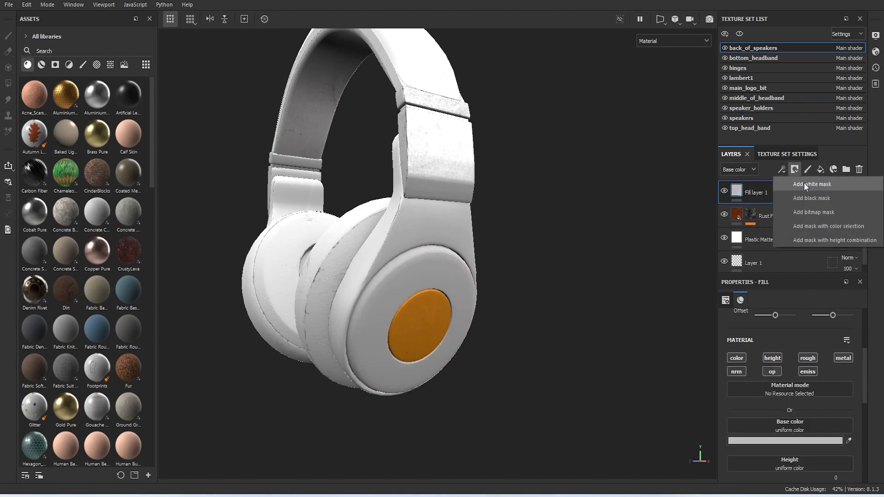
pyautogui.click(810, 198)
# Add a fill effect to the back_of_speakers fill layer mask with Grunge Fingerprints Dusty Spread as its grayscale
pyautogui.click(781, 169)
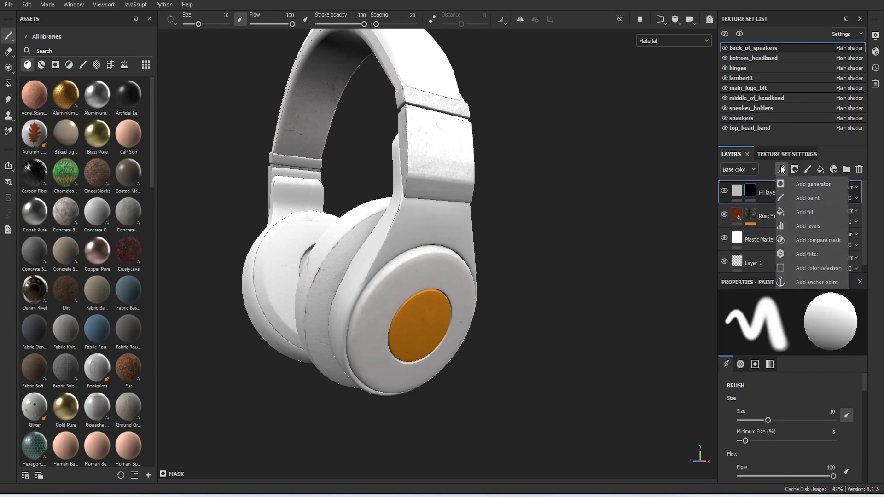
pyautogui.click(805, 211)
pyautogui.click(804, 359)
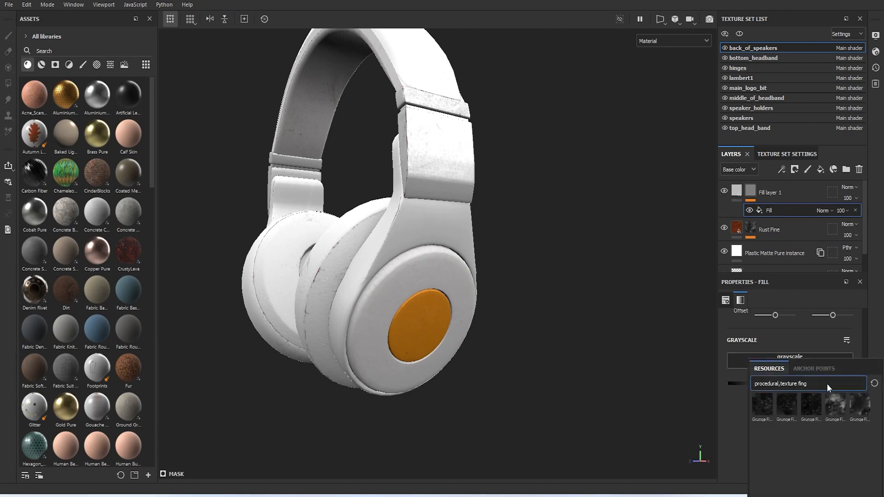
pyautogui.moveTo(858, 410)
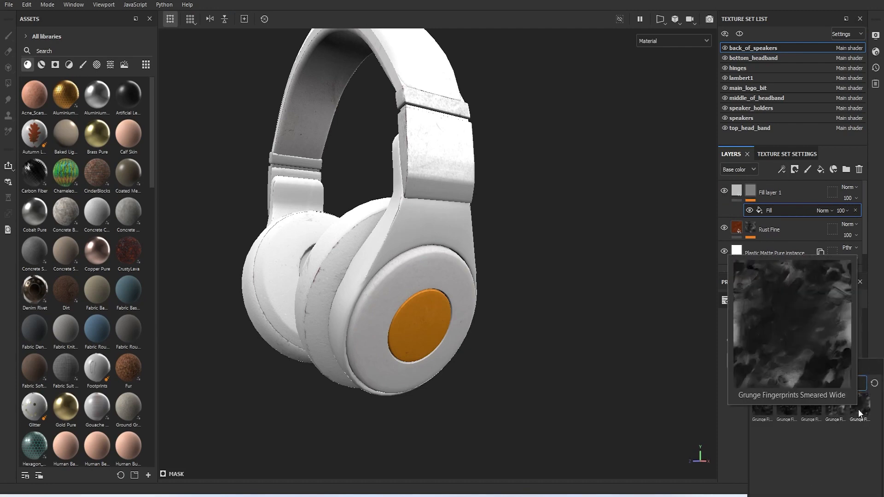
pyautogui.moveTo(818, 410)
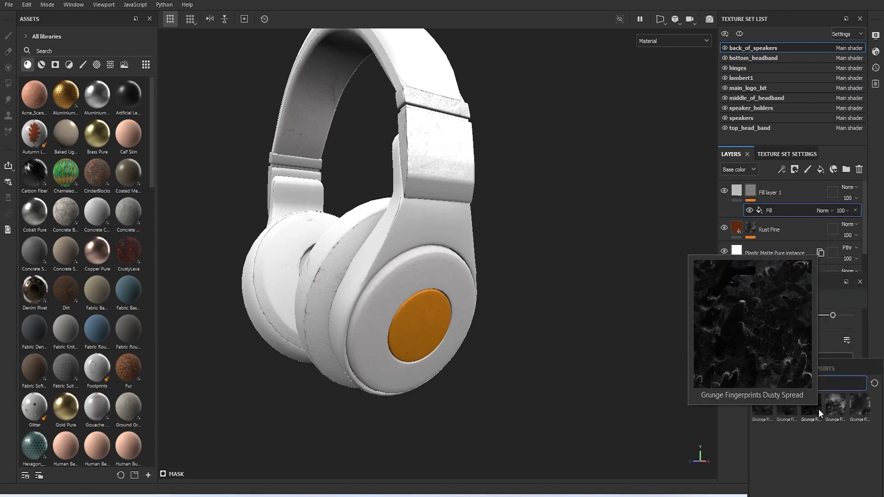
pyautogui.click(809, 408)
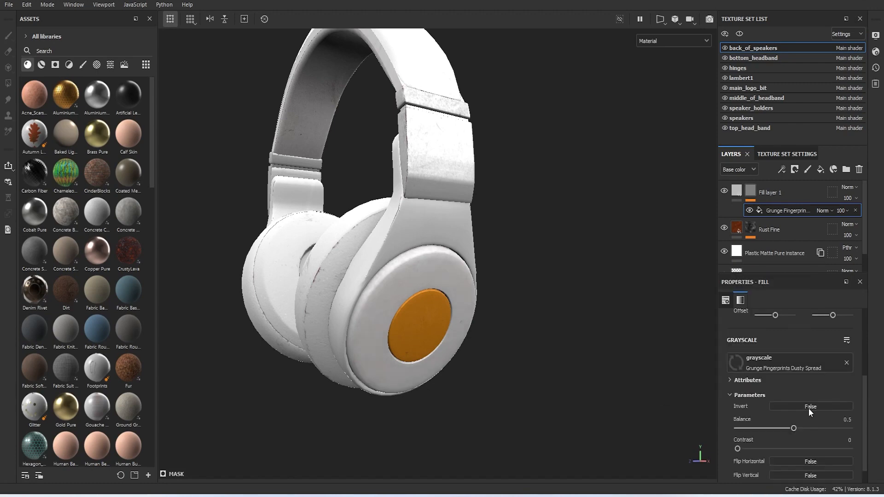
# Add a fill layer above Rust Fine in the speakers texture set and give it a black mask
pyautogui.keyDown('alt'); pyautogui.moveTo(659, 375); pyautogui.dragTo(610, 363); pyautogui.keyUp('alt')
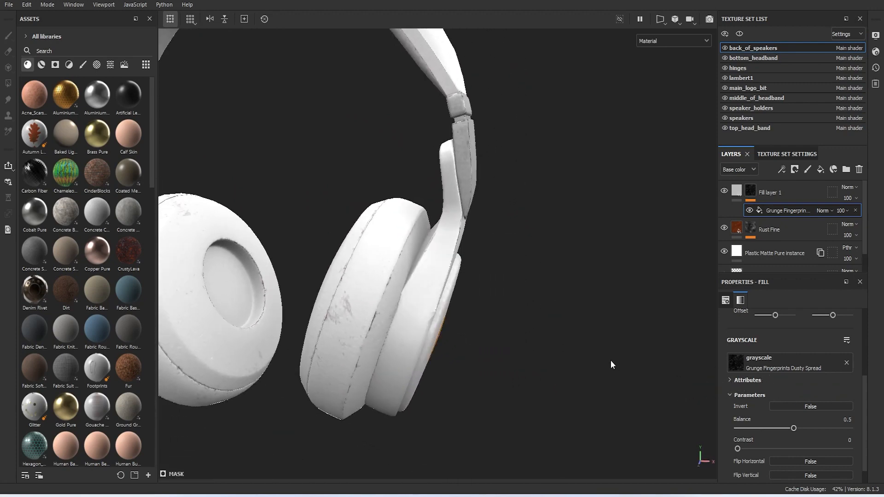
pyautogui.keyDown('alt'); pyautogui.moveTo(611, 364); pyautogui.dragTo(702, 394, button='middle'); pyautogui.keyUp('alt')
pyautogui.scroll(-2, 686, 360)
pyautogui.keyDown('alt'); pyautogui.moveTo(686, 360); pyautogui.dragTo(534, 279); pyautogui.keyUp('alt')
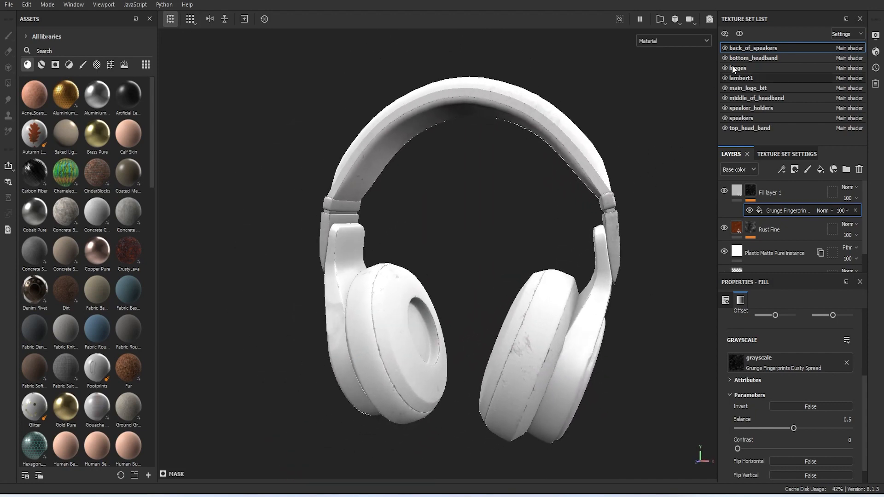
pyautogui.click(755, 121)
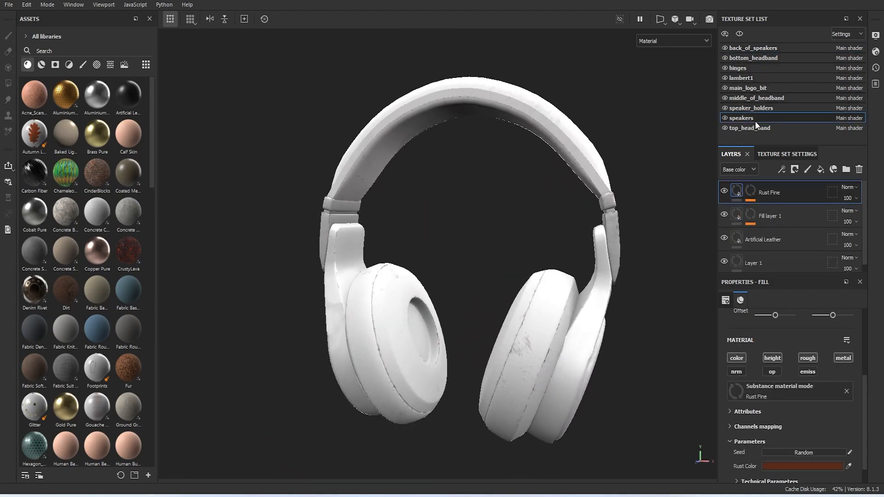
pyautogui.click(802, 172)
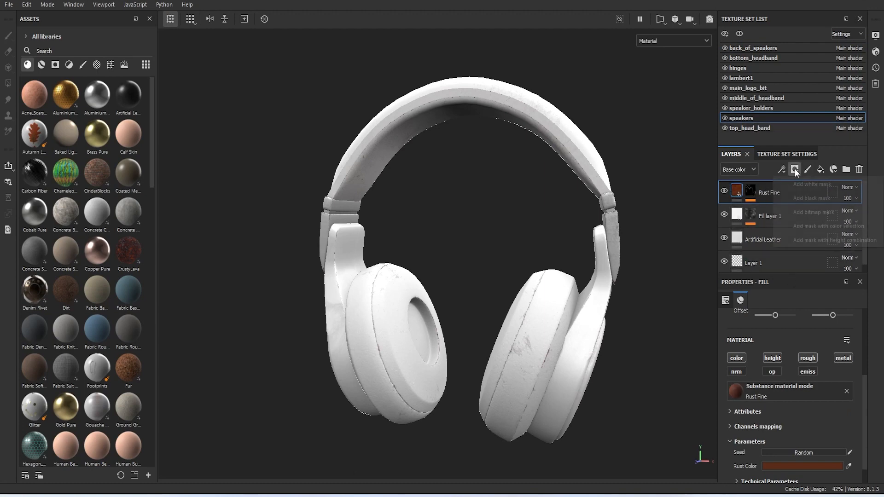
pyautogui.click(819, 167)
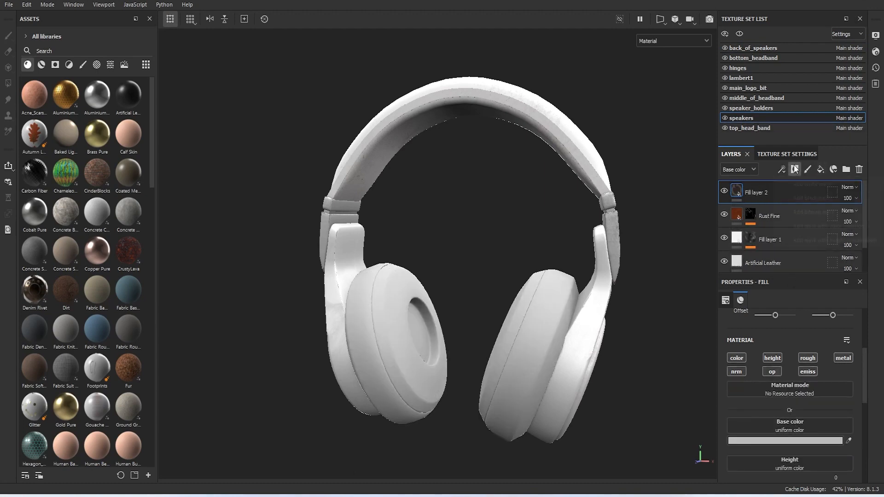
pyautogui.click(795, 170)
pyautogui.click(819, 193)
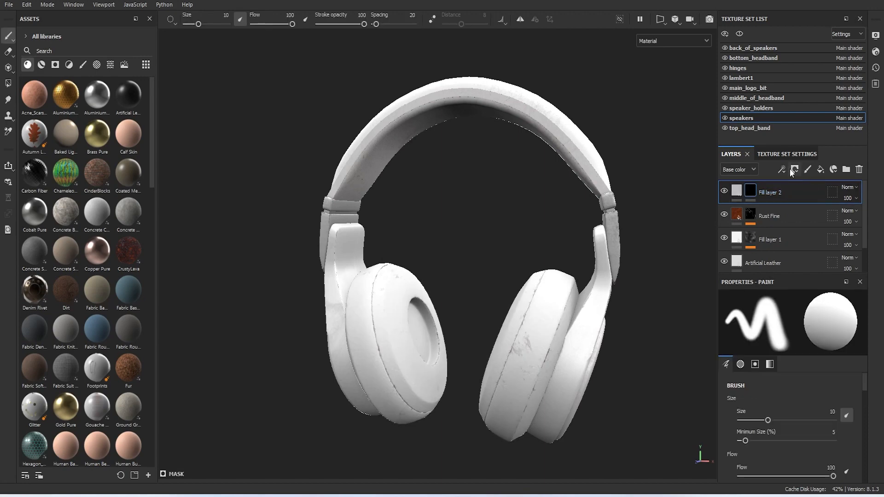
# Add a fill effect to the speakers fill layer mask with Grunge Fingerprints Smeared as its grayscale
pyautogui.click(783, 168)
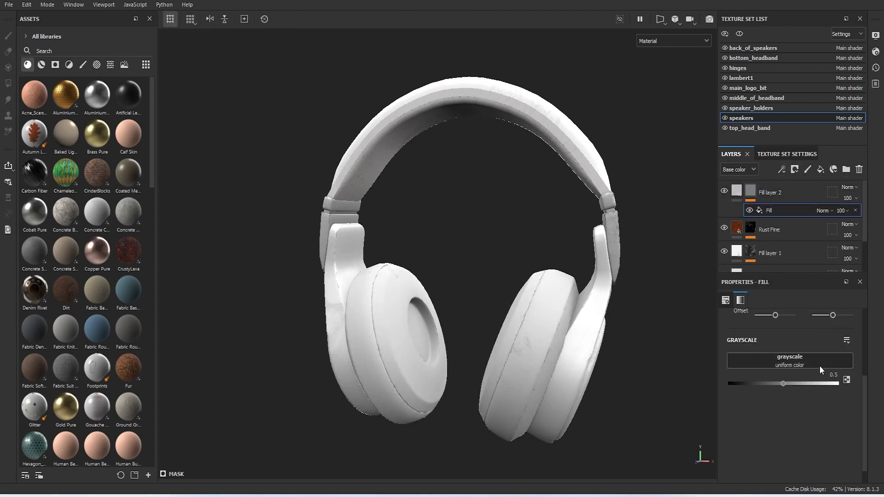
pyautogui.click(812, 362)
pyautogui.click(838, 409)
# Save the project and render the headphones in Iray from a three-quarter front view
pyautogui.moveTo(544, 350)
pyautogui.keyDown('alt'); pyautogui.mouseDown()
pyautogui.moveTo(542, 358)
pyautogui.moveTo(421, 335)
pyautogui.moveTo(441, 308)
pyautogui.moveTo(570, 340)
pyautogui.moveTo(794, 356)
pyautogui.moveTo(525, 338)
pyautogui.moveTo(636, 336)
pyautogui.moveTo(539, 366)
pyautogui.moveTo(531, 326)
pyautogui.moveTo(368, 306)
pyautogui.moveTo(361, 250)
pyautogui.moveTo(526, 330)
pyautogui.moveTo(569, 336)
pyautogui.moveTo(436, 223)
pyautogui.moveTo(306, 207)
pyautogui.moveTo(443, 231)
pyautogui.moveTo(380, 241)
pyautogui.mouseUp(); pyautogui.keyUp('alt')
pyautogui.click(8, 5)
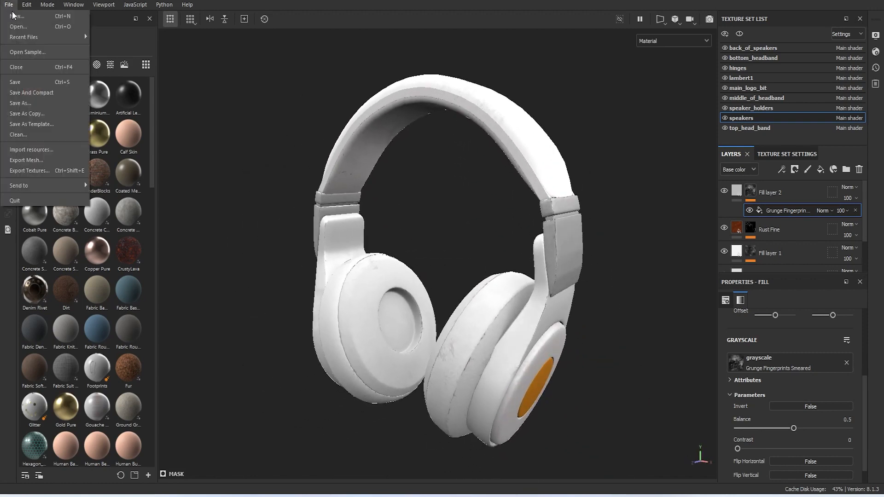
pyautogui.click(35, 82)
pyautogui.moveTo(329, 217)
pyautogui.keyDown('alt'); pyautogui.mouseDown()
pyautogui.moveTo(271, 219)
pyautogui.moveTo(251, 207)
pyautogui.moveTo(319, 221)
pyautogui.mouseUp(); pyautogui.keyUp('alt')
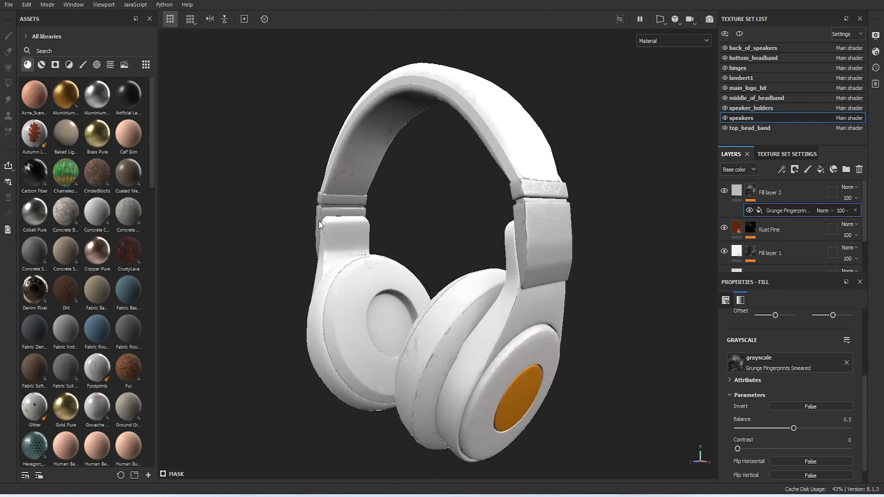
pyautogui.click(709, 19)
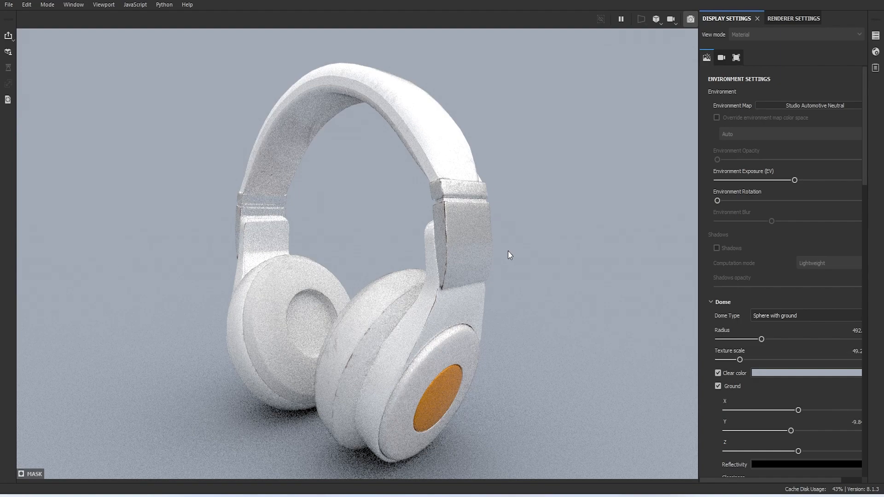
pyautogui.keyDown('alt'); pyautogui.moveTo(505, 259); pyautogui.dragTo(524, 265); pyautogui.keyUp('alt')
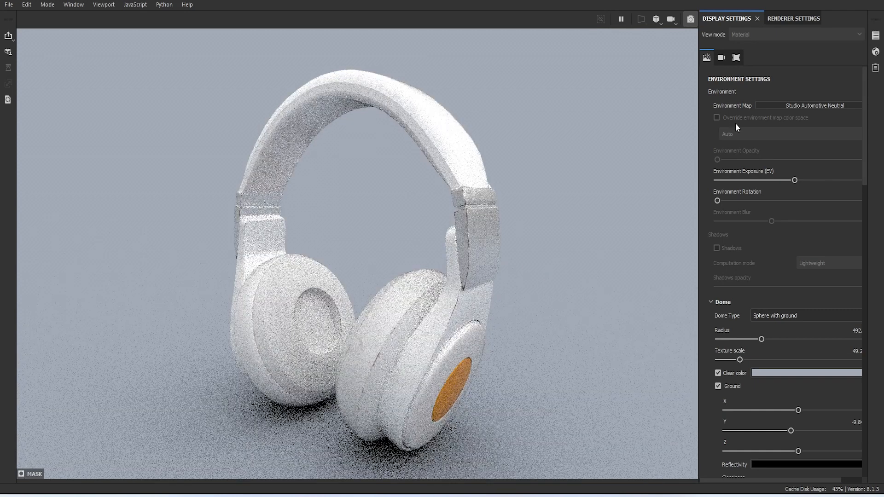
# Set the Iray render's maximum time to 200 seconds and slightly adjust the view of the headphones
pyautogui.click(774, 18)
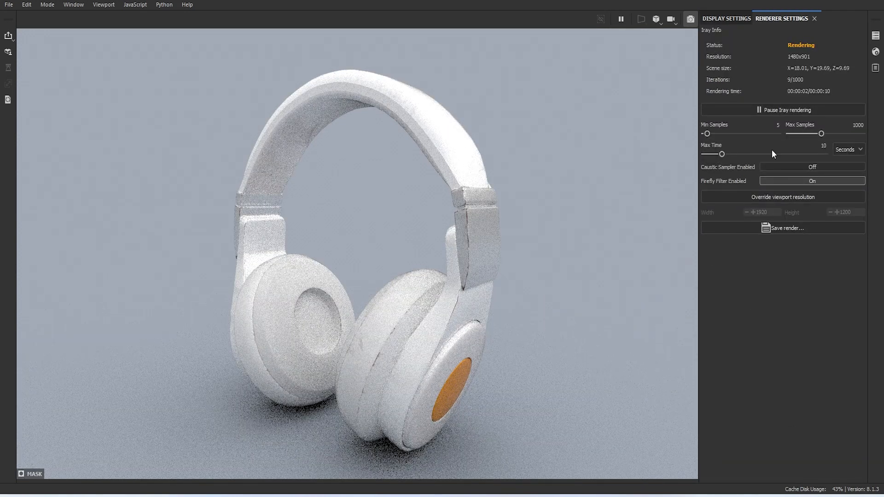
pyautogui.click(824, 146)
pyautogui.write('200')
pyautogui.press('Return')
pyautogui.keyDown('alt'); pyautogui.moveTo(550, 280); pyautogui.dragTo(544, 281); pyautogui.keyUp('alt')
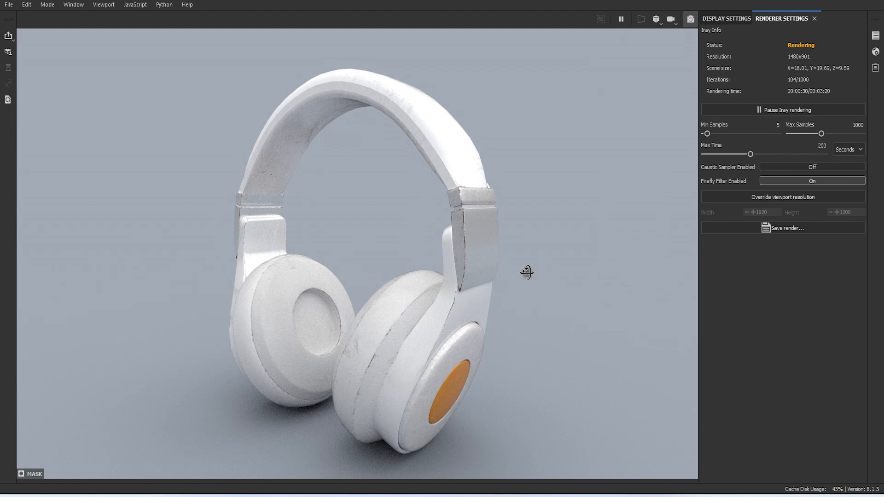
pyautogui.keyDown('alt'); pyautogui.moveTo(530, 272); pyautogui.dragTo(565, 274); pyautogui.keyUp('alt')
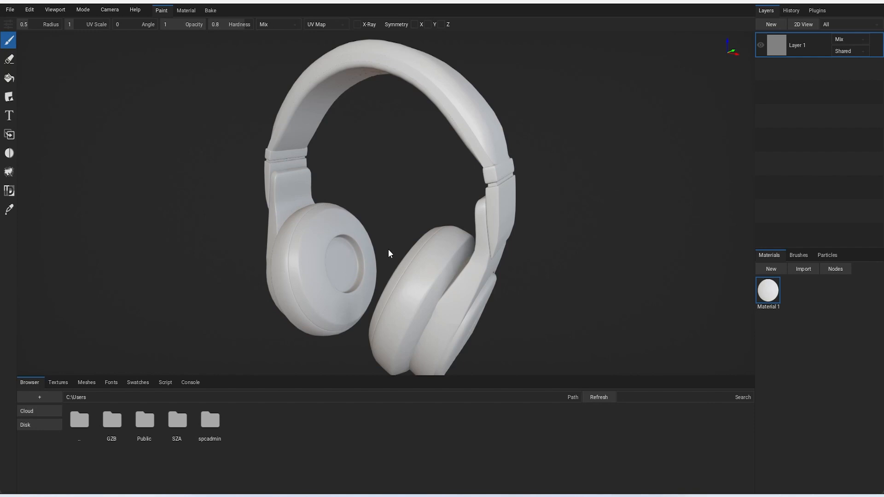
# Switch to ArmorPaint and open the procedural folder under ambientcg in the cloud materials
pyautogui.moveTo(520, 295); pyautogui.dragTo(497, 296, button='middle')
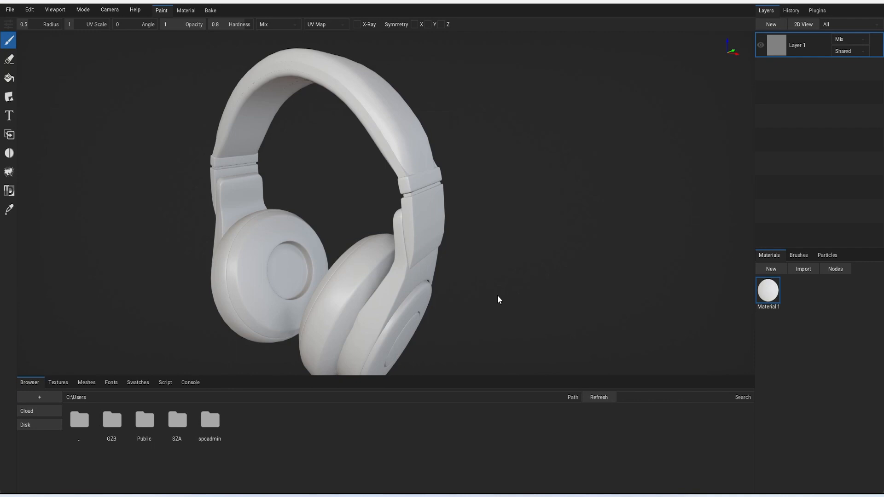
pyautogui.moveTo(449, 316); pyautogui.dragTo(466, 310, button='right')
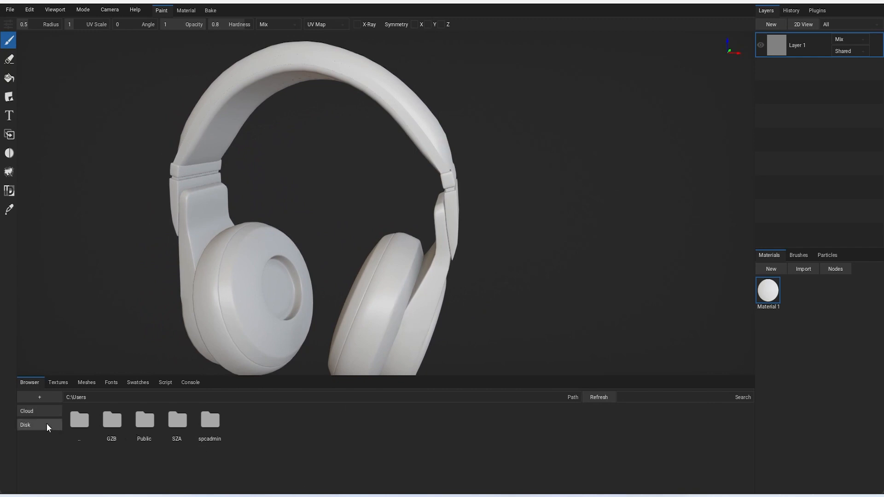
pyautogui.click(39, 412)
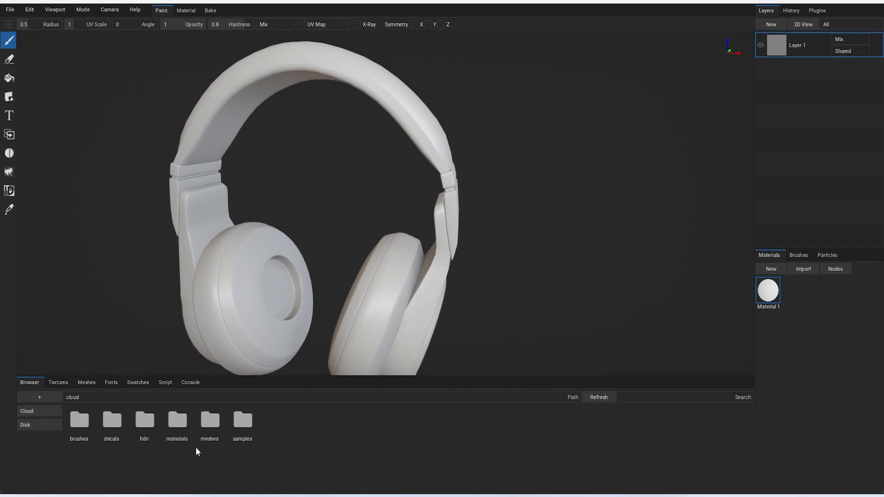
pyautogui.click(185, 424)
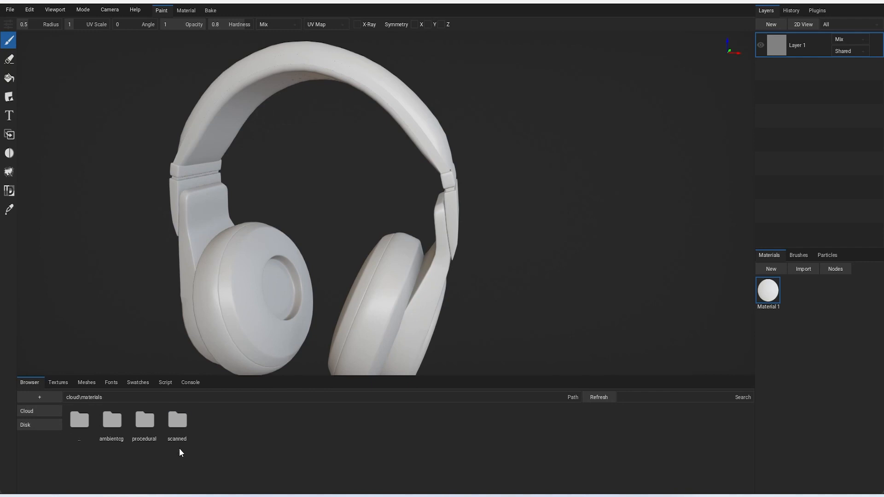
pyautogui.click(117, 423)
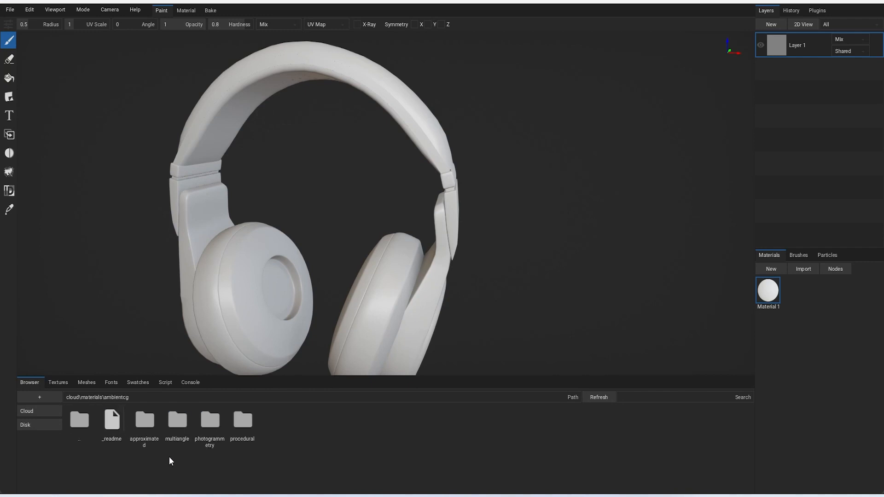
pyautogui.click(245, 427)
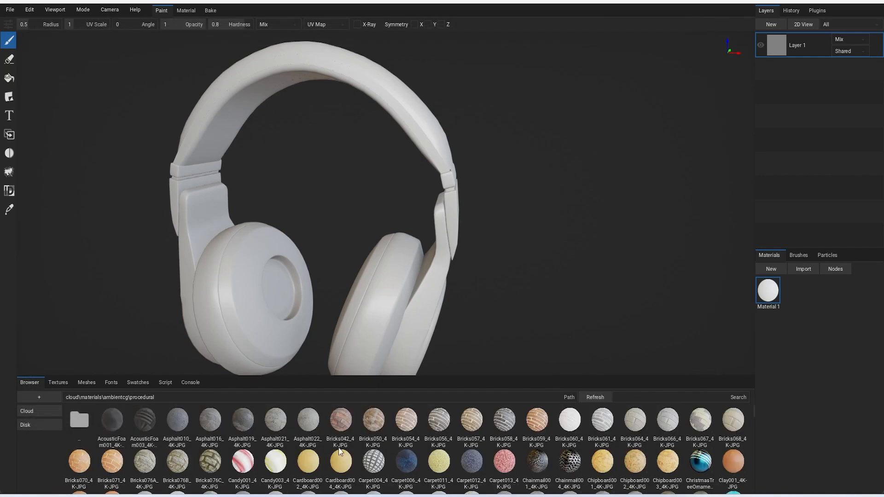
# Filter the procedural materials by "leather" and look through the matching ones
pyautogui.scroll(-1, 288, 437)
pyautogui.scroll(-2, 253, 440)
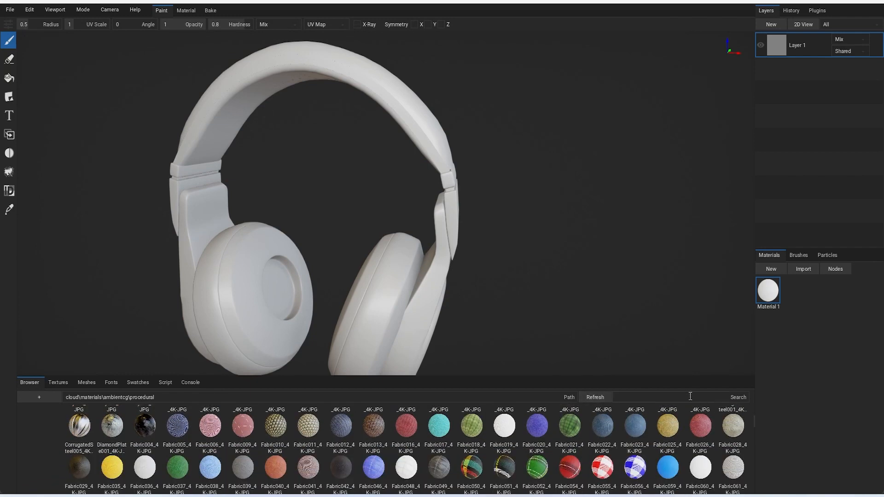
pyautogui.write('leather')
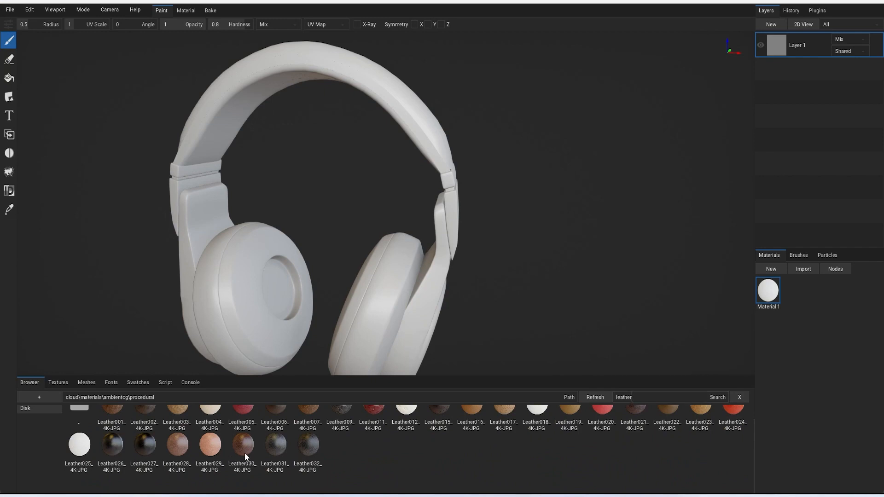
pyautogui.scroll(1, 245, 452)
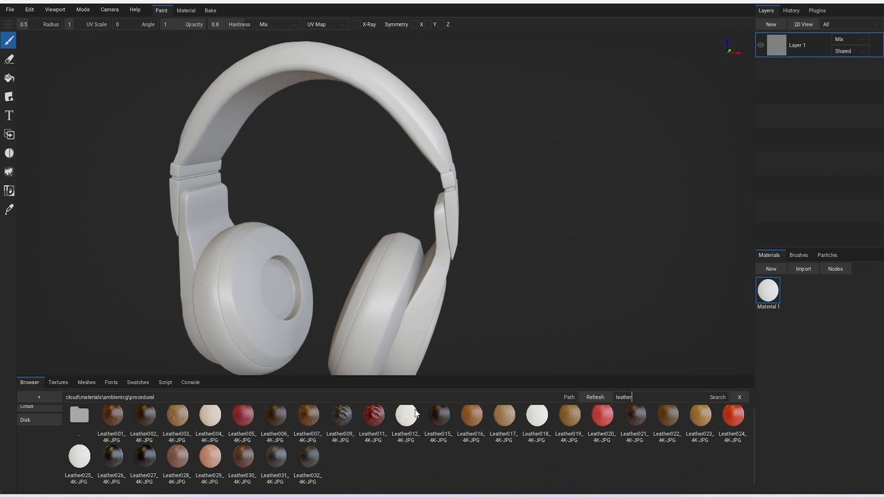
# Try the Leather018 4K material on the headphones and undo it
pyautogui.moveTo(542, 419); pyautogui.dragTo(381, 300)
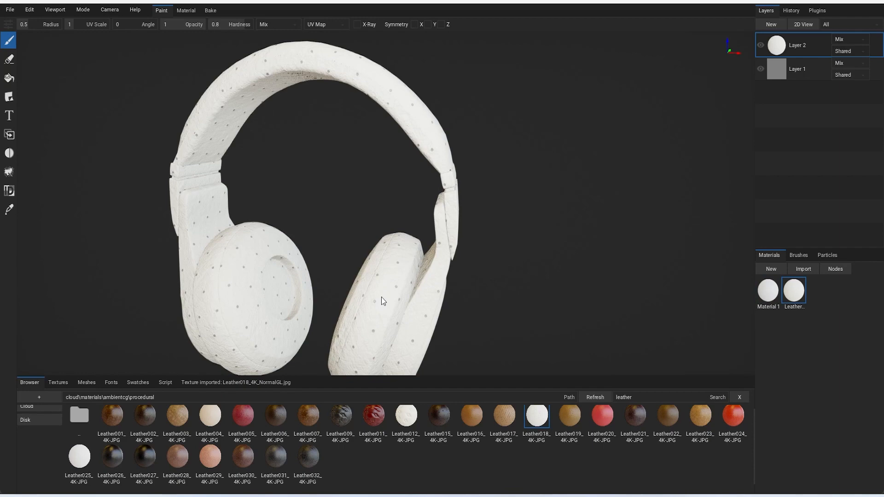
pyautogui.hotkey('ctrl', 'z')
# Apply the Leather025 4K material to the headphones as a new layer and restrict that layer to the blinn1SG object
pyautogui.moveTo(72, 460); pyautogui.dragTo(238, 317)
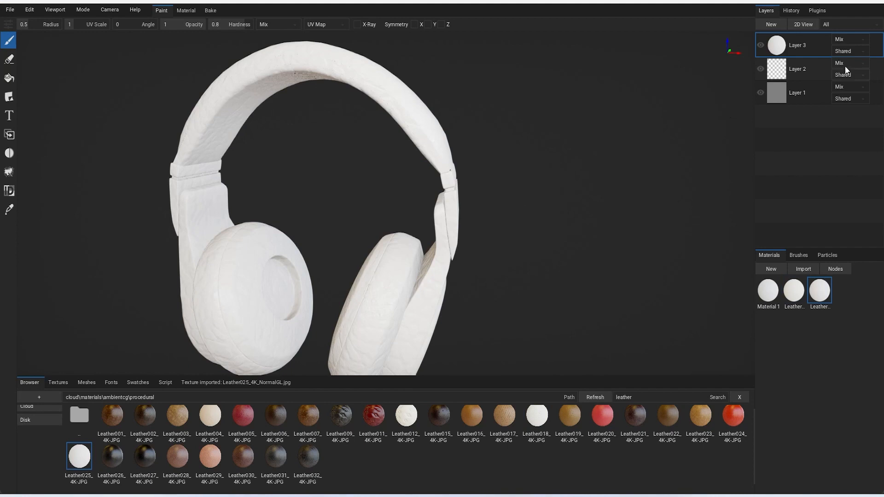
pyautogui.click(850, 51)
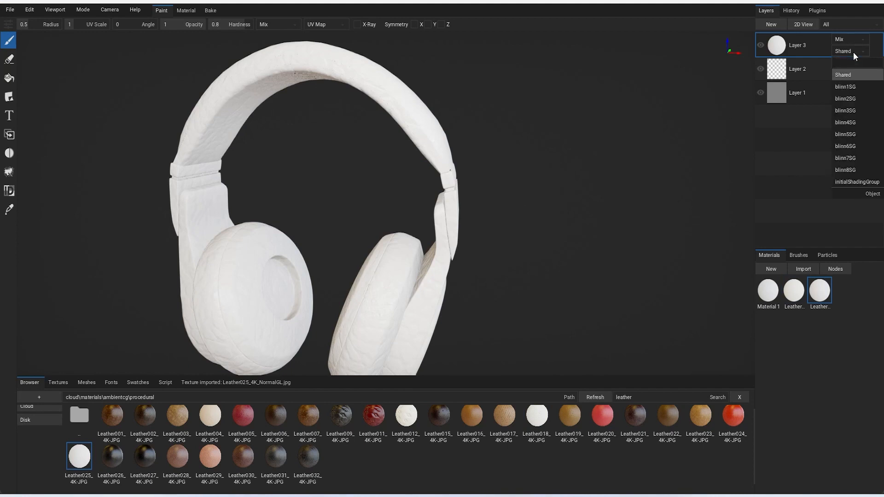
pyautogui.click(858, 86)
# Set the mapping of the leather layer on the ear cushions to Triplanar
pyautogui.moveTo(598, 210)
pyautogui.mouseDown(button='right')
pyautogui.moveTo(591, 205)
pyautogui.moveTo(649, 207)
pyautogui.moveTo(611, 201)
pyautogui.mouseUp(button='right')
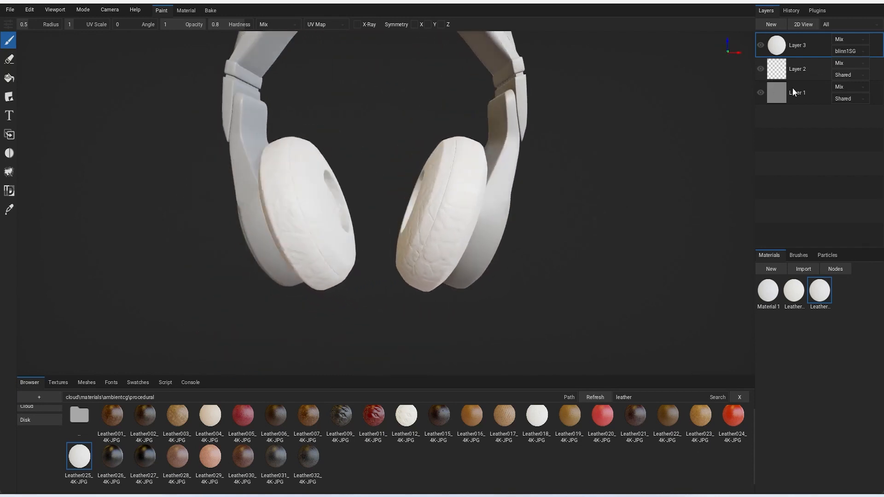
pyautogui.click(845, 39)
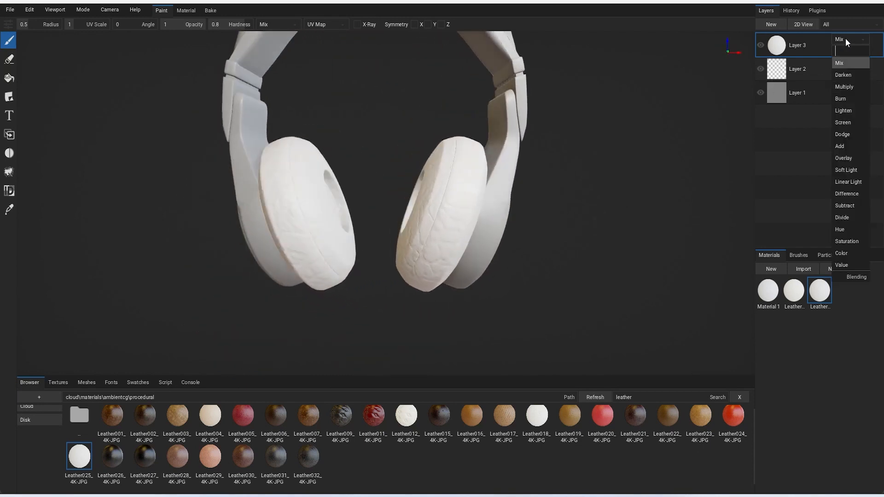
pyautogui.click(823, 38)
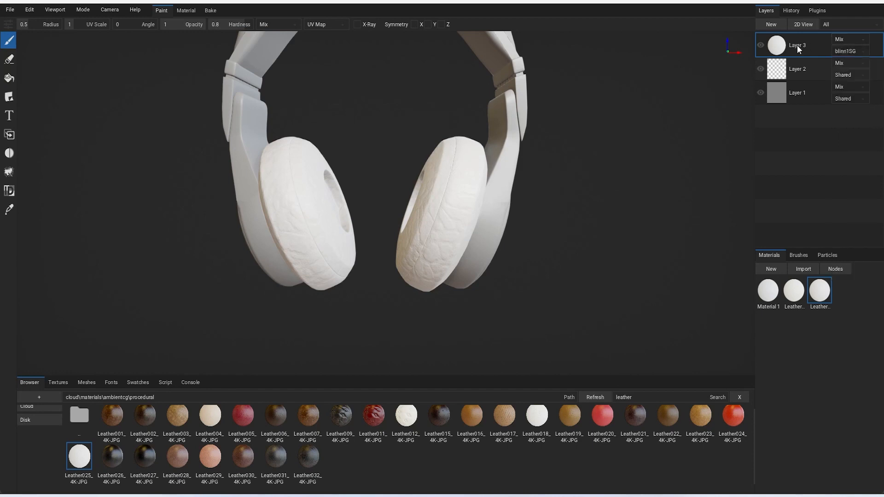
pyautogui.rightClick(805, 46)
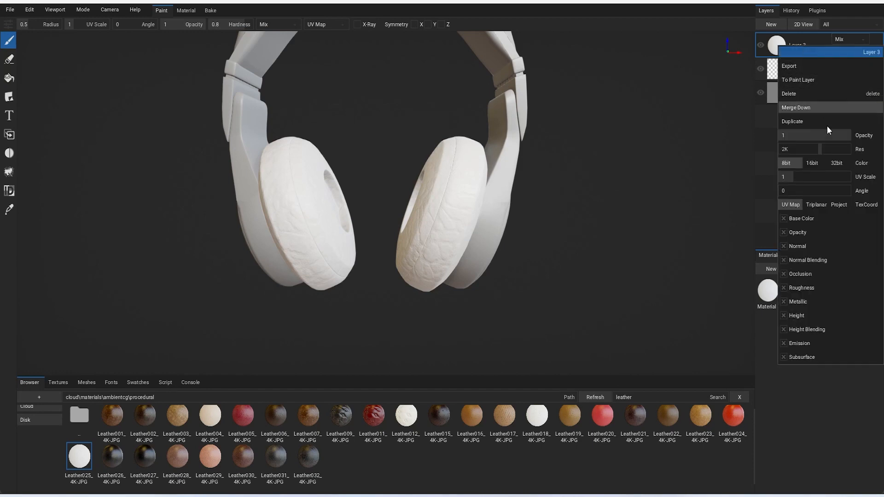
pyautogui.click(819, 205)
pyautogui.moveTo(566, 240); pyautogui.dragTo(546, 248, button='right')
pyautogui.scroll(3, 435, 228)
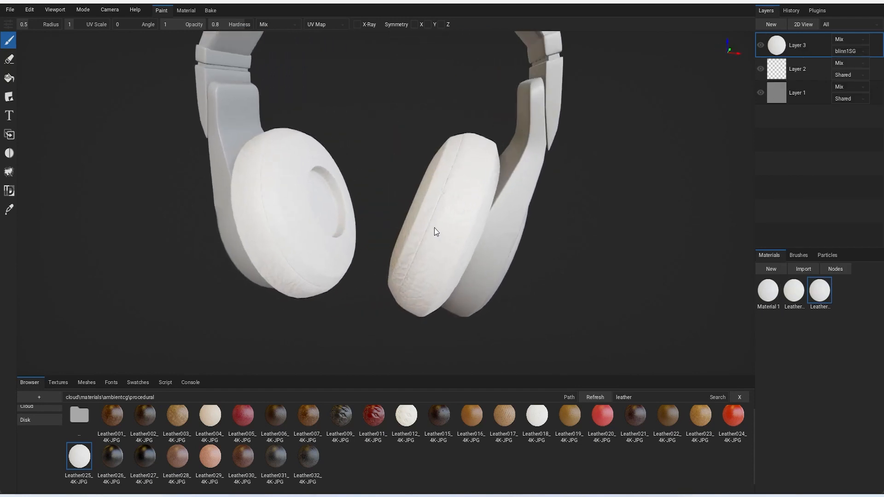
pyautogui.scroll(3, 424, 221)
pyautogui.scroll(-2, 424, 222)
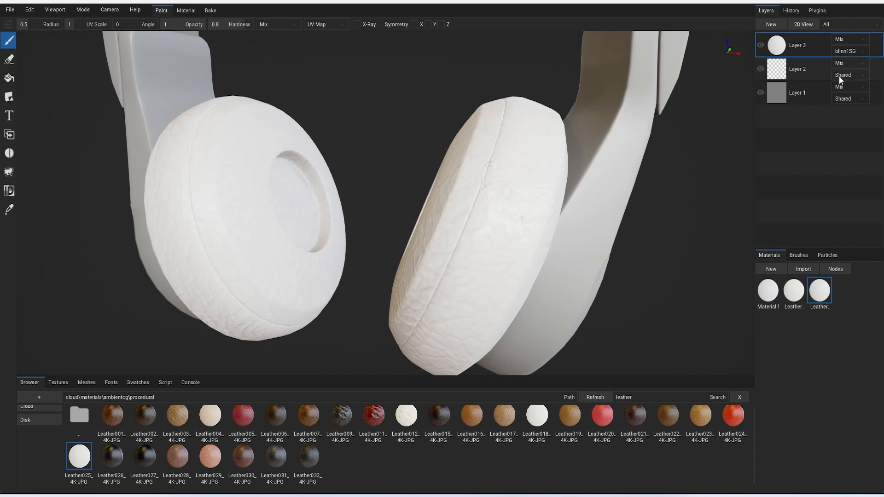
# Review the leather layer's mapping options and examine the ear cushions' leather texture from several angles
pyautogui.rightClick(808, 45)
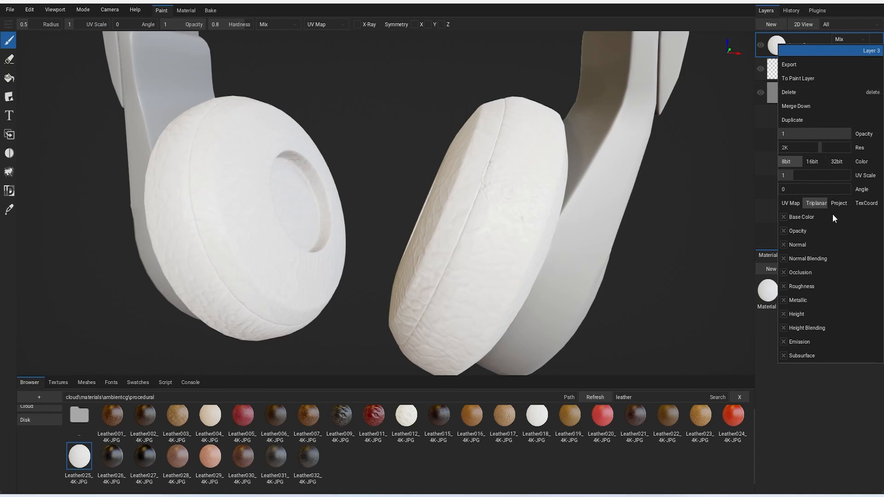
pyautogui.click(686, 230)
pyautogui.scroll(-3, 676, 232)
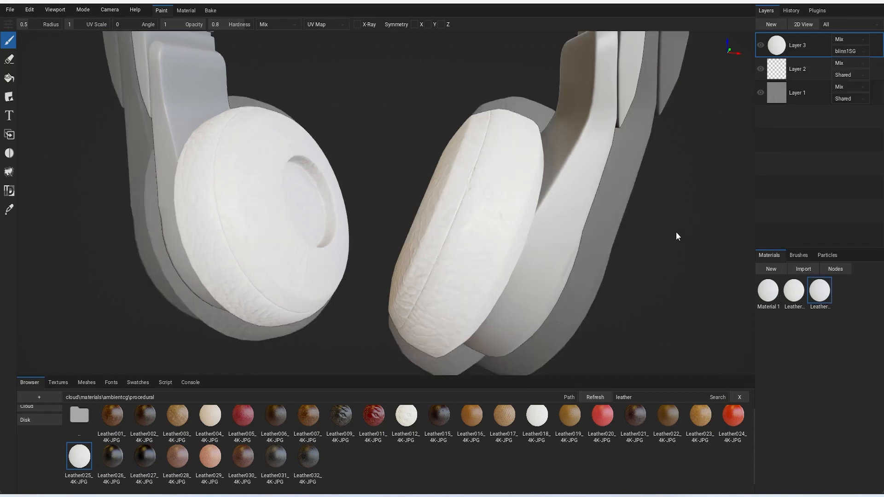
pyautogui.moveTo(658, 219); pyautogui.dragTo(612, 198, button='middle')
pyautogui.moveTo(613, 203)
pyautogui.mouseDown(button='right')
pyautogui.moveTo(586, 208)
pyautogui.moveTo(620, 211)
pyautogui.moveTo(592, 231)
pyautogui.moveTo(566, 230)
pyautogui.moveTo(578, 229)
pyautogui.mouseUp(button='right')
pyautogui.scroll(-3, 604, 218)
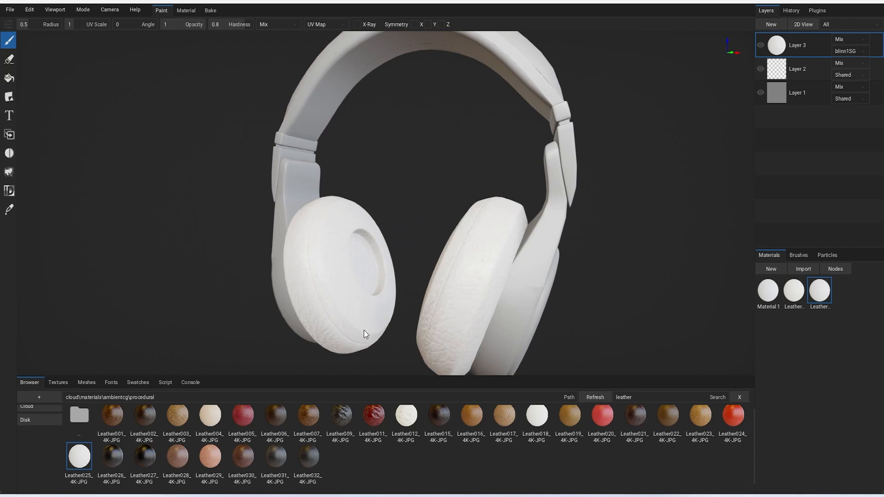
pyautogui.moveTo(353, 307); pyautogui.dragTo(459, 236, button='right')
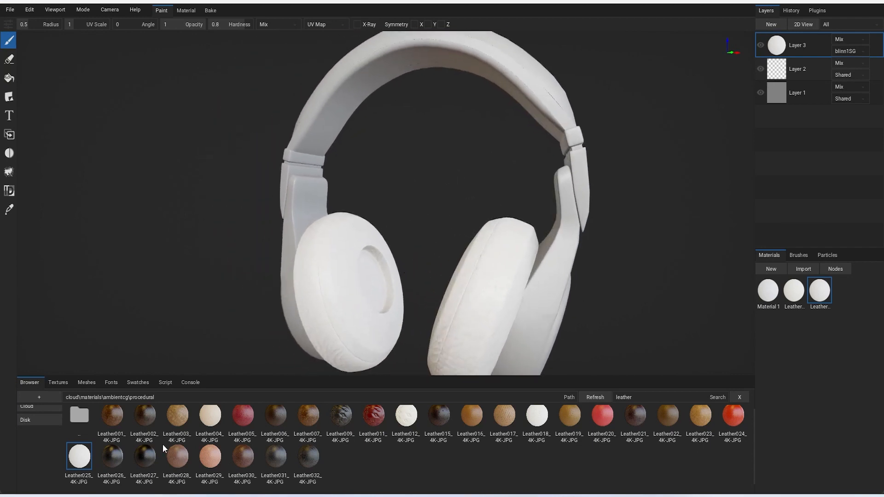
# Replace the material search filter with "metal" in the procedural folder
pyautogui.scroll(1, 167, 449)
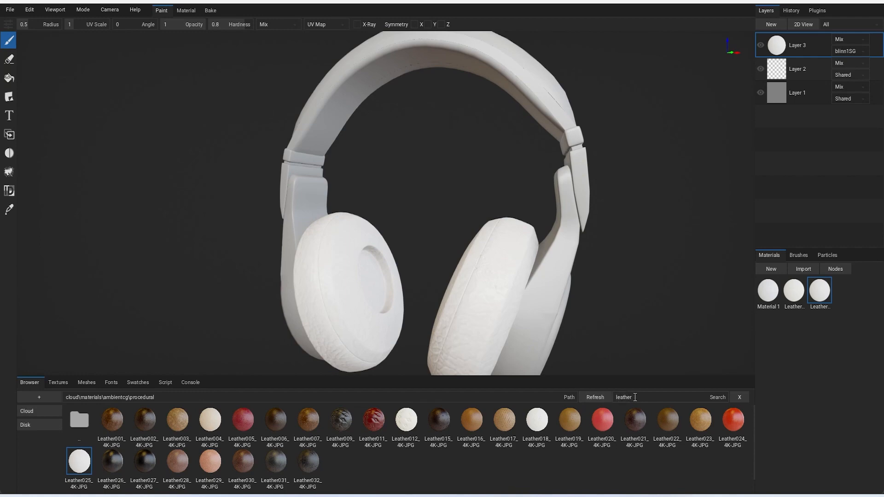
pyautogui.press('BackSpace')
pyautogui.press('BackSpace')
pyautogui.press('BackSpace')
pyautogui.press('BackSpace')
pyautogui.press('BackSpace')
pyautogui.press('BackSpace')
pyautogui.press('BackSpace')
pyautogui.write('metal')
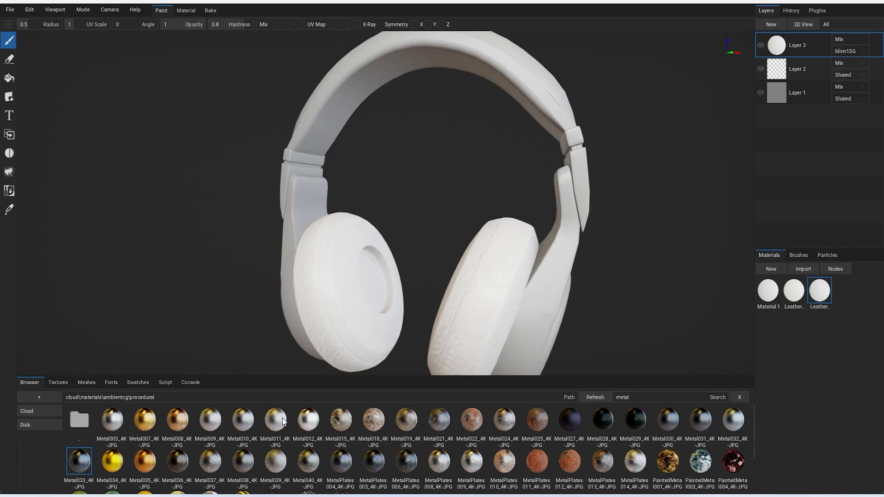
# Try the Metal010 4K material on the outer side of the headphones and undo it
pyautogui.moveTo(514, 267); pyautogui.dragTo(473, 282, button='right')
pyautogui.moveTo(248, 420); pyautogui.dragTo(486, 236)
pyautogui.hotkey('ctrl', 'z')
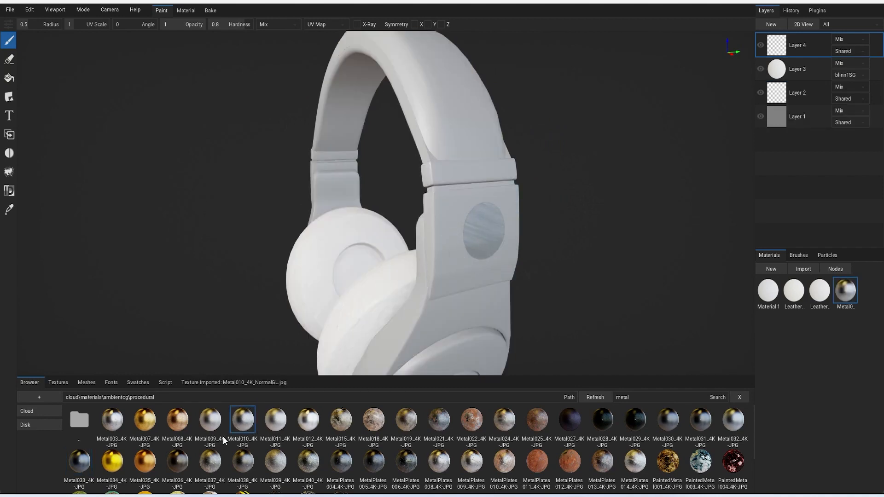
pyautogui.moveTo(213, 424)
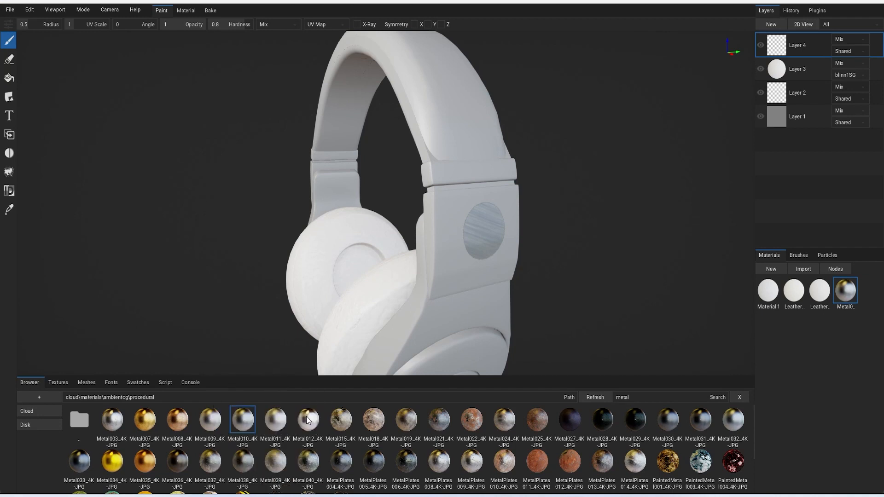
# Apply the Metal012 4K material to the headphones as a new layer and try restricting it to blinn2SG and blinn3SG
pyautogui.moveTo(307, 420)
pyautogui.moveTo(308, 419); pyautogui.dragTo(460, 244)
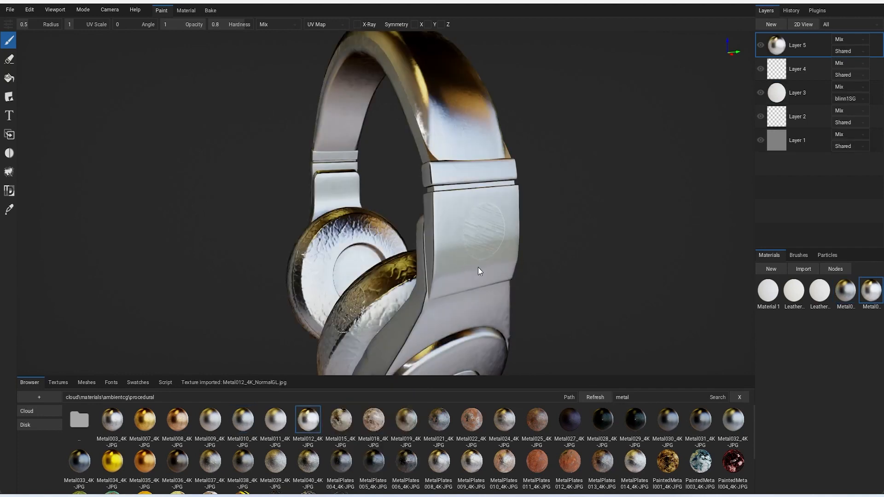
pyautogui.click(849, 50)
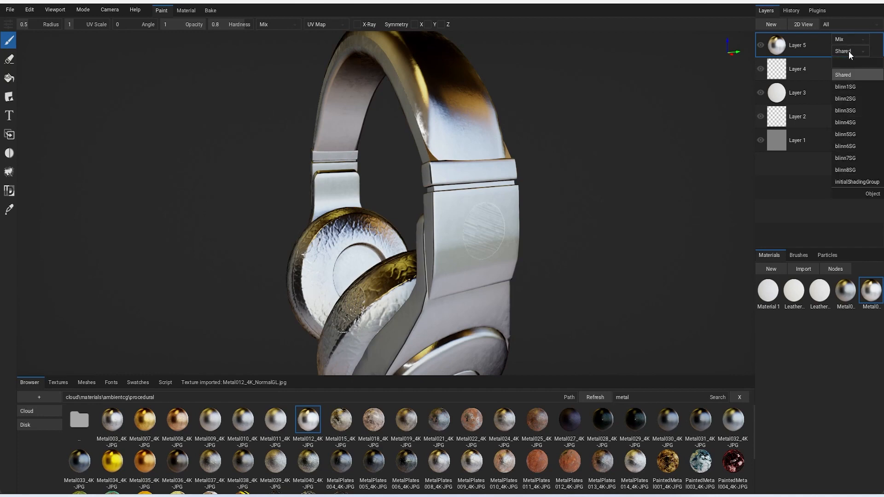
pyautogui.click(858, 100)
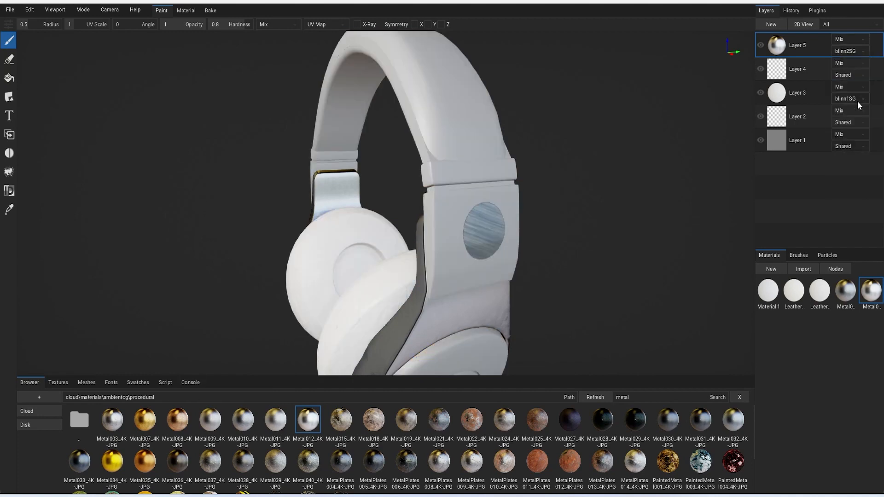
pyautogui.click(849, 51)
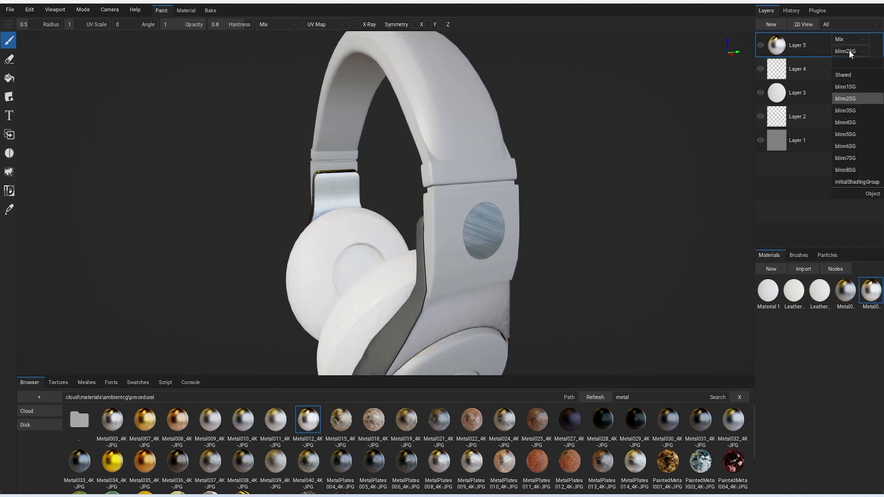
pyautogui.click(855, 110)
pyautogui.moveTo(737, 166); pyautogui.dragTo(676, 184, button='right')
pyautogui.keyDown('alt'); pyautogui.moveTo(676, 184); pyautogui.dragTo(636, 168, button='middle'); pyautogui.keyUp('alt')
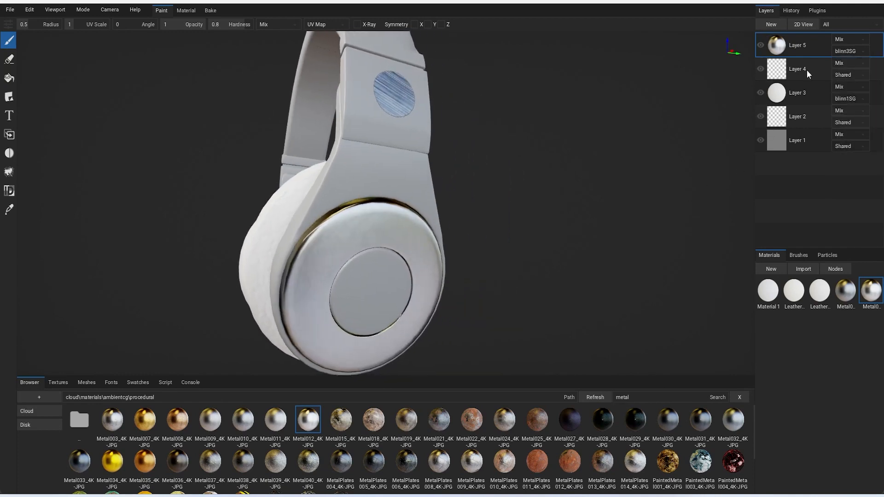
# Try restricting the Metal012 layer to the blinn4SG, blinn8SG, blinn7SG and blinn6SG objects in turn
pyautogui.click(855, 53)
pyautogui.click(854, 122)
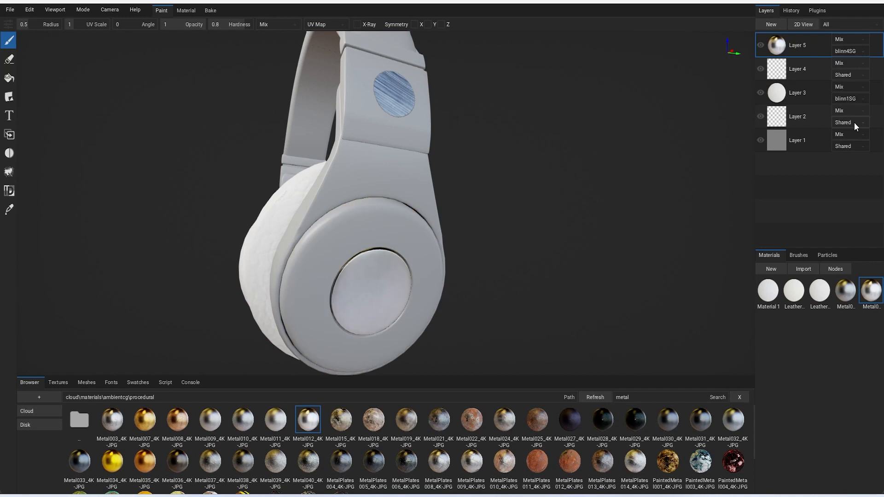
pyautogui.click(849, 53)
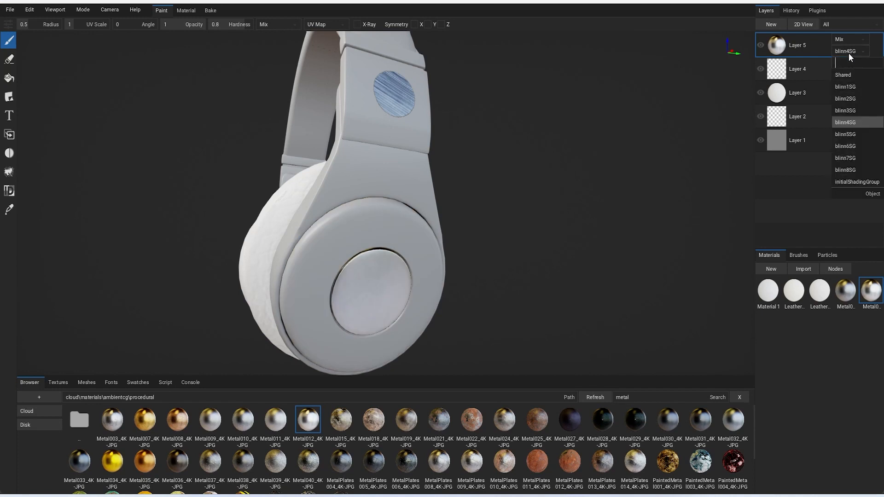
pyautogui.click(858, 170)
pyautogui.moveTo(626, 161); pyautogui.dragTo(638, 185, button='right')
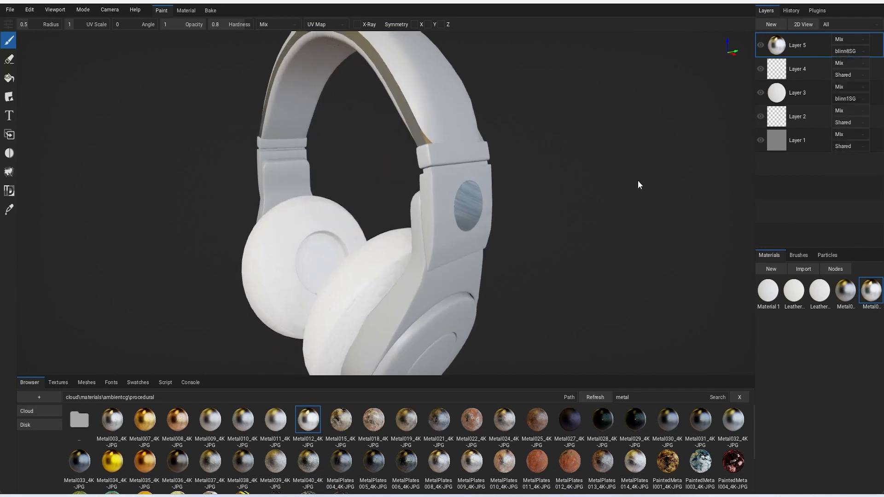
pyautogui.click(848, 50)
pyautogui.click(859, 158)
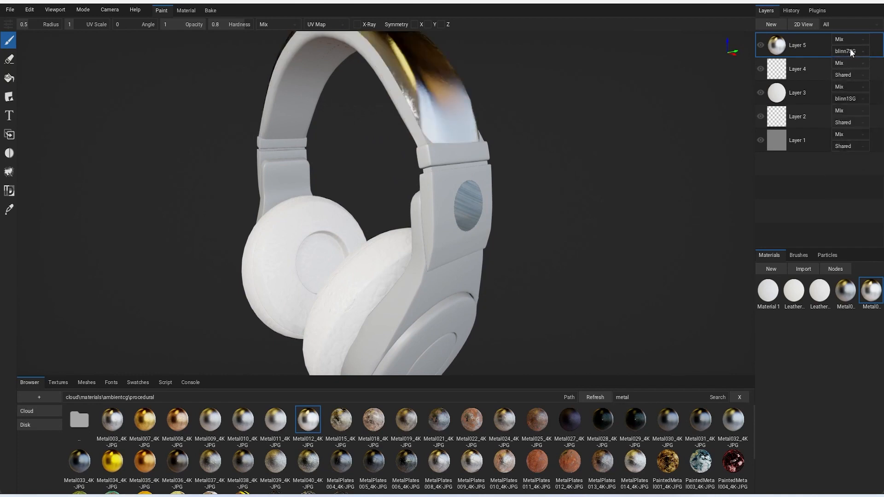
pyautogui.click(850, 48)
pyautogui.click(858, 145)
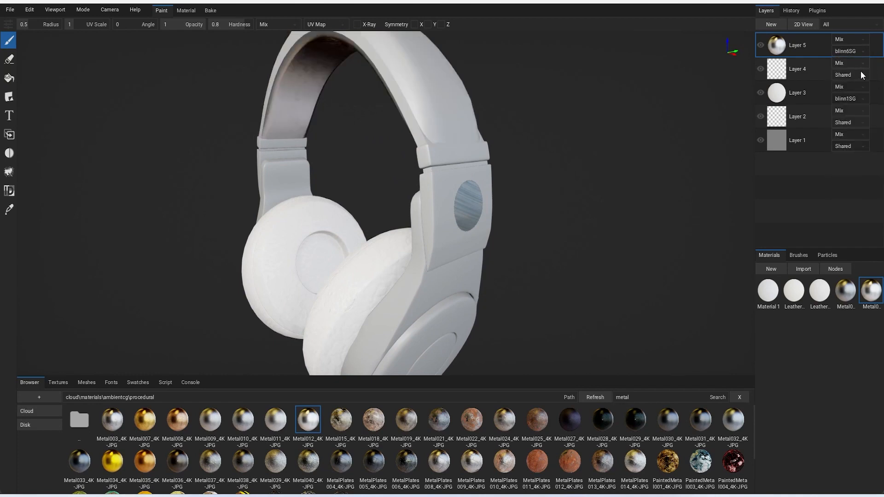
# Restrict the Metal012 layer to the blinn5SG object, the hinge pieces at the headband ends
pyautogui.click(856, 52)
pyautogui.click(858, 133)
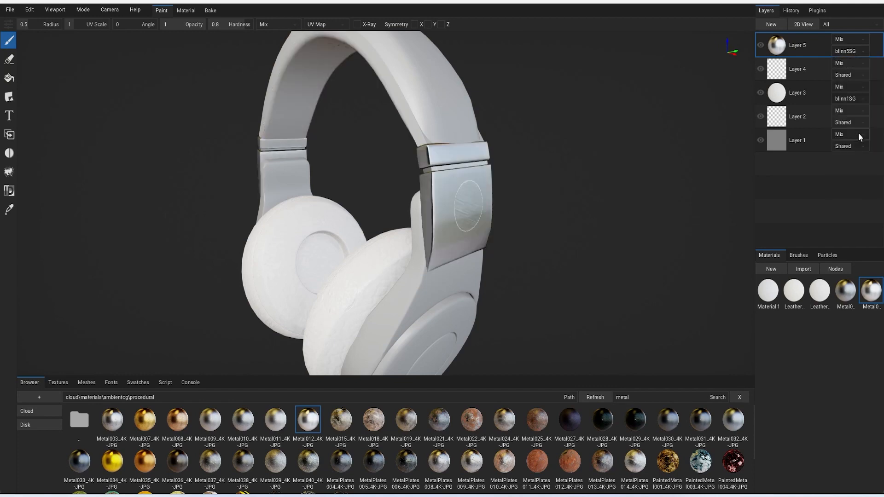
pyautogui.keyDown('alt'); pyautogui.moveTo(607, 188); pyautogui.dragTo(511, 253); pyautogui.keyUp('alt')
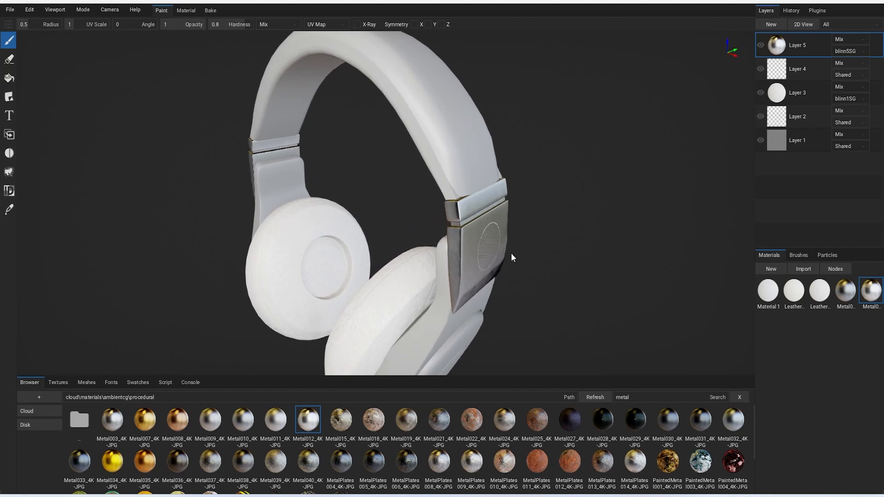
# Compare the hinges with and without Layer 5, and hide Layer 4 with its stray metal patch
pyautogui.click(763, 45)
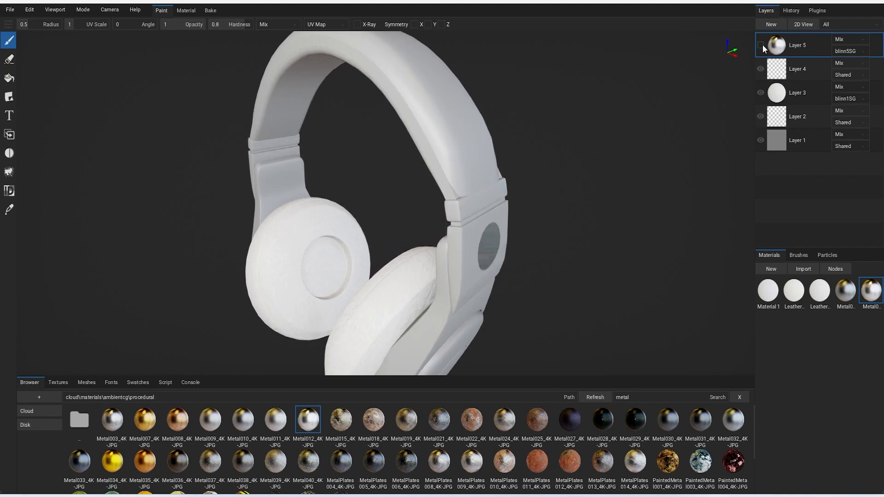
pyautogui.click(763, 45)
pyautogui.click(761, 69)
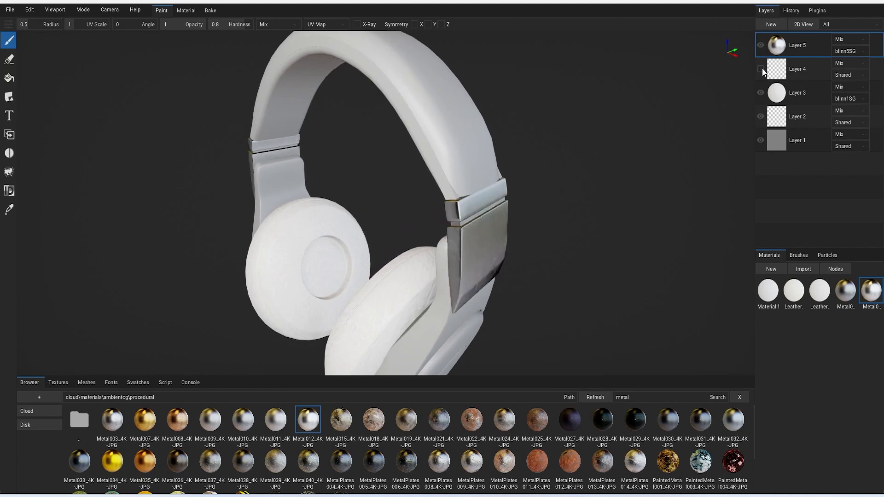
# Set the mapping of the Metal012 layer on the hinge pieces to Triplanar
pyautogui.keyDown('alt'); pyautogui.moveTo(580, 189); pyautogui.dragTo(592, 172); pyautogui.keyUp('alt')
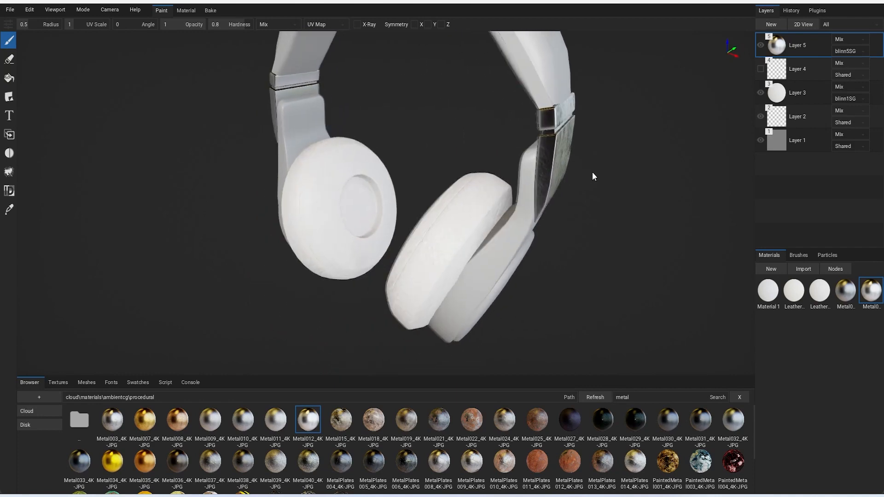
pyautogui.rightClick(808, 49)
pyautogui.click(815, 206)
pyautogui.moveTo(646, 200)
pyautogui.keyDown('alt'); pyautogui.mouseDown()
pyautogui.moveTo(606, 188)
pyautogui.moveTo(600, 196)
pyautogui.moveTo(685, 185)
pyautogui.moveTo(631, 190)
pyautogui.mouseUp(); pyautogui.keyUp('alt')
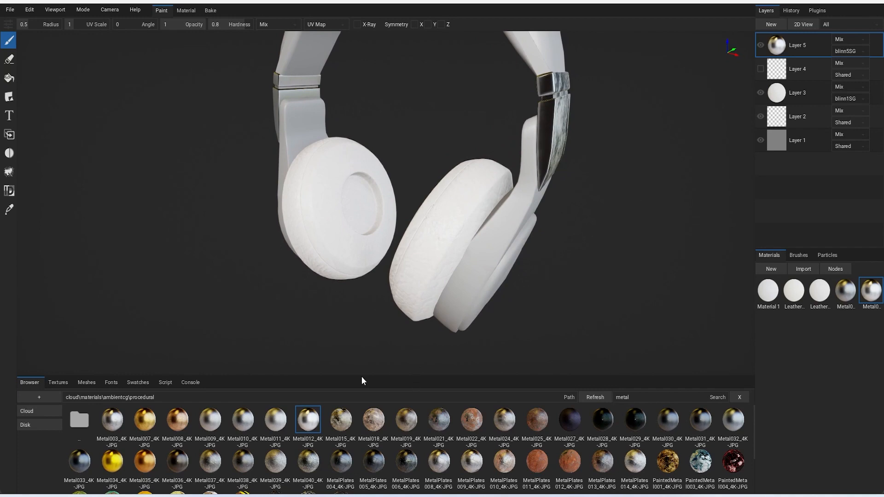
# Look through the remaining metal materials and change the material search filter to "plasti"
pyautogui.scroll(-1, 369, 451)
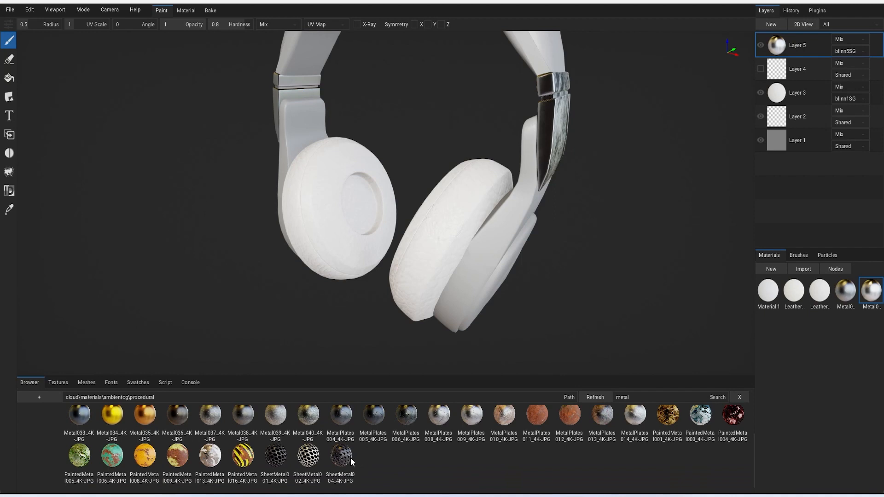
pyautogui.scroll(1, 330, 457)
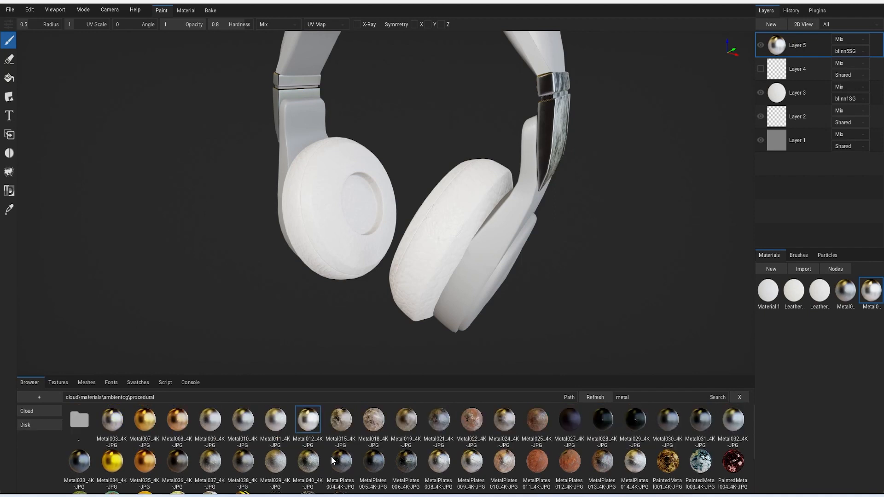
pyautogui.scroll(-1, 331, 456)
pyautogui.moveTo(138, 471)
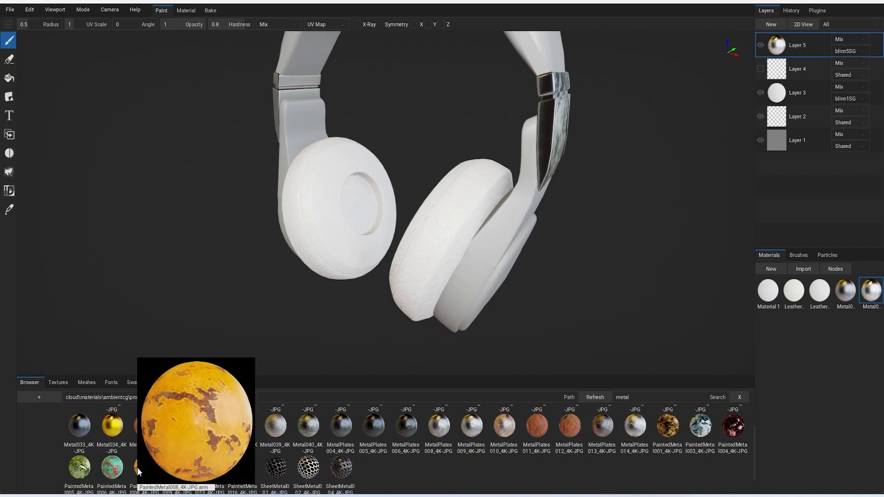
pyautogui.moveTo(283, 347); pyautogui.dragTo(278, 349, button='right')
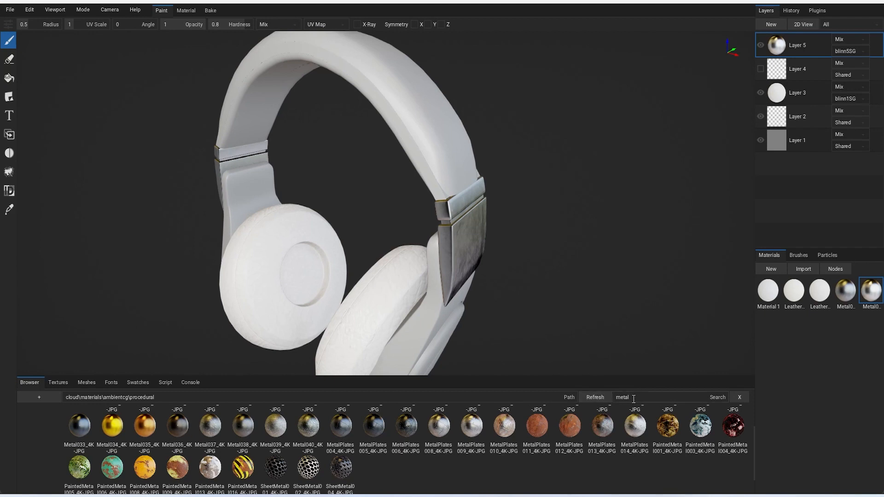
pyautogui.moveTo(633, 399); pyautogui.dragTo(614, 396)
pyautogui.write('plasti')
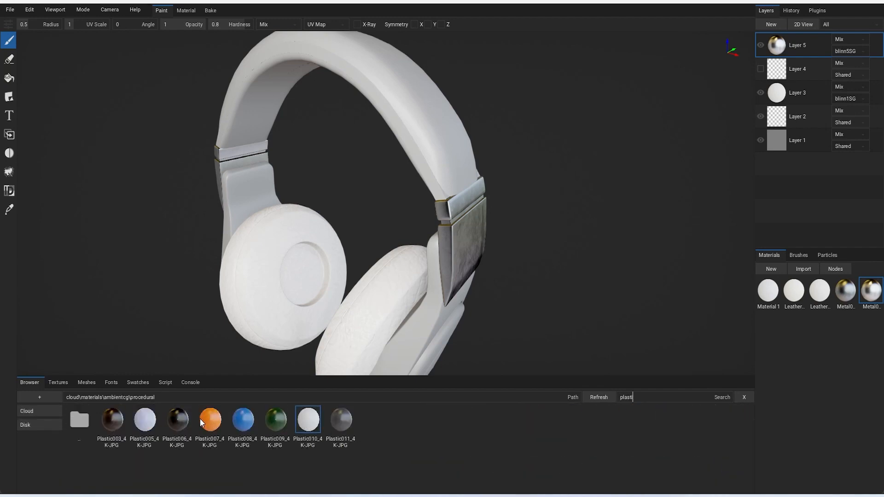
# Add the orange Plastic007 material as a new layer and, after trying other objects, restrict it to blinn4SG, the ear cup's center disc
pyautogui.moveTo(322, 317); pyautogui.dragTo(312, 302, button='right')
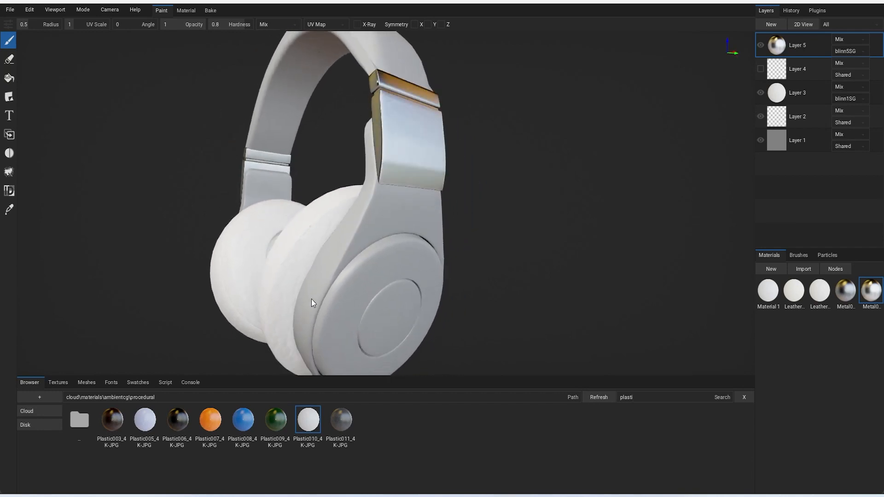
pyautogui.moveTo(218, 420); pyautogui.dragTo(396, 330)
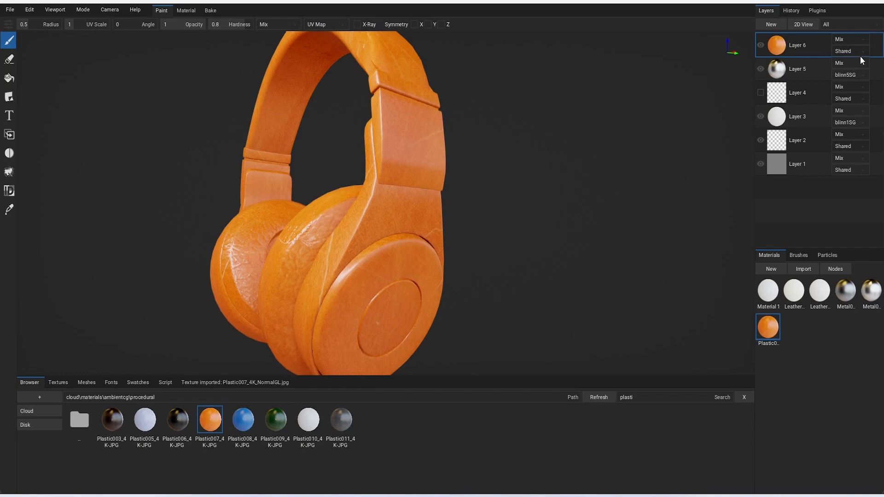
pyautogui.click(849, 52)
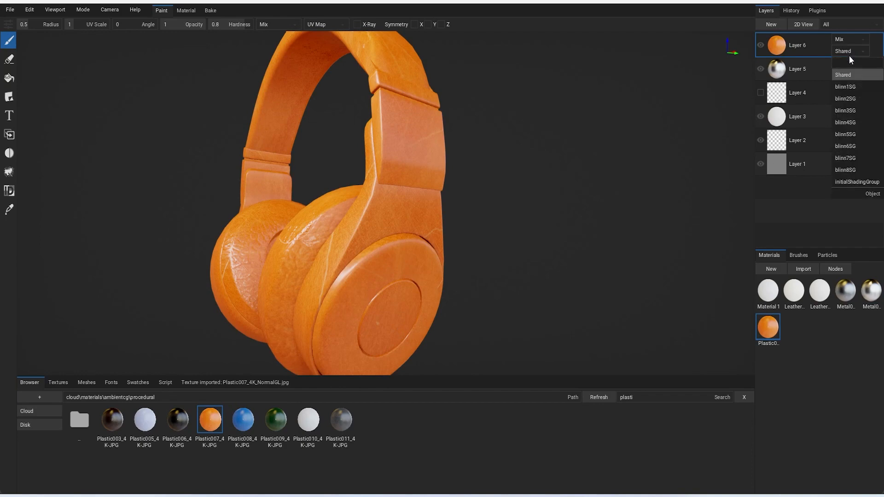
pyautogui.click(854, 98)
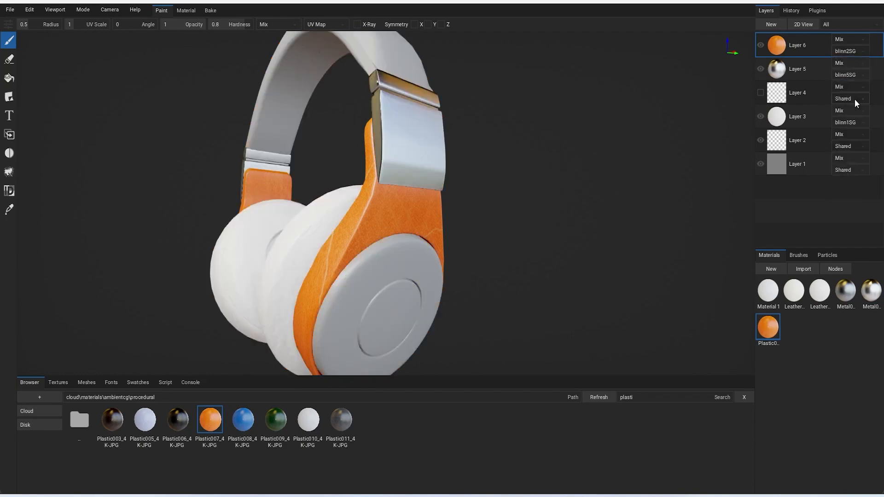
pyautogui.click(858, 51)
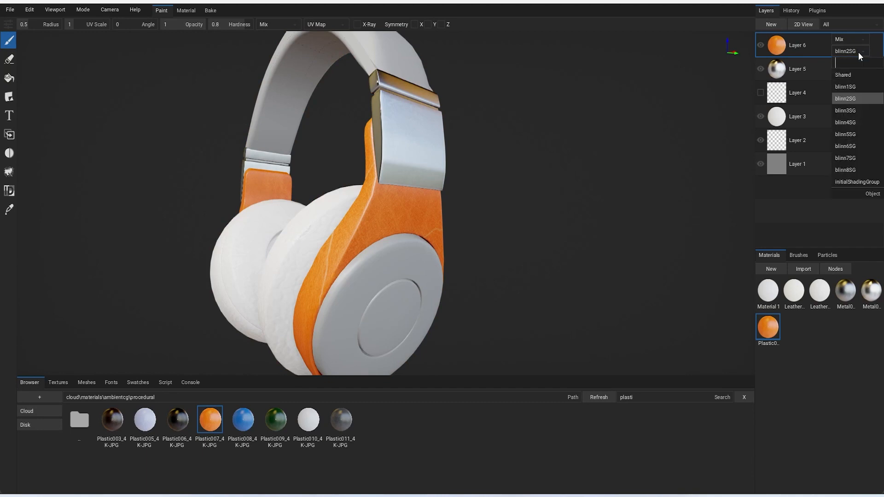
pyautogui.click(857, 109)
pyautogui.click(849, 75)
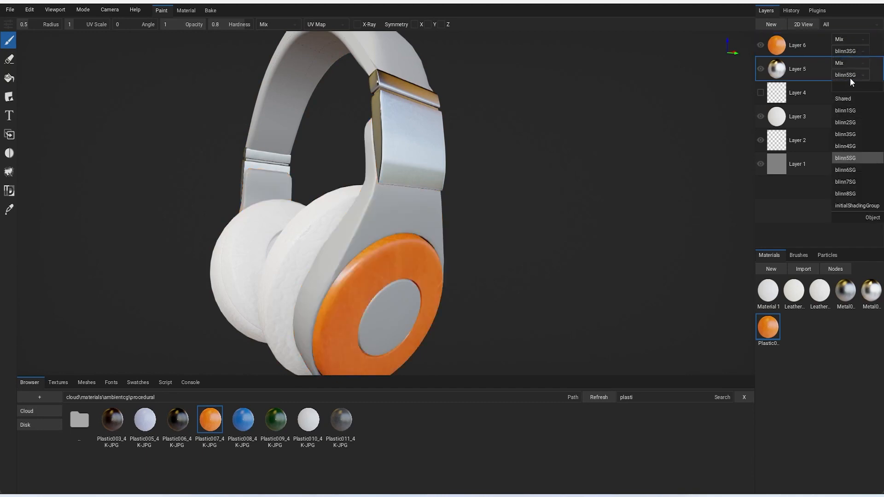
pyautogui.click(856, 169)
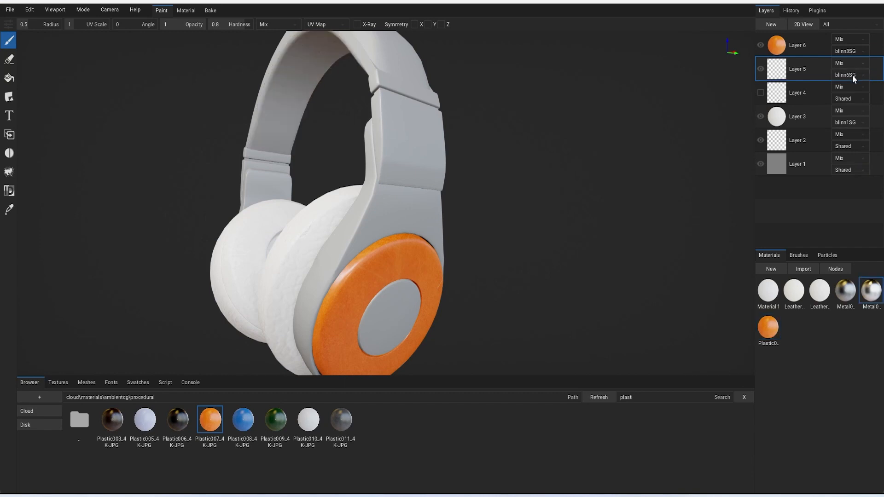
pyautogui.click(846, 52)
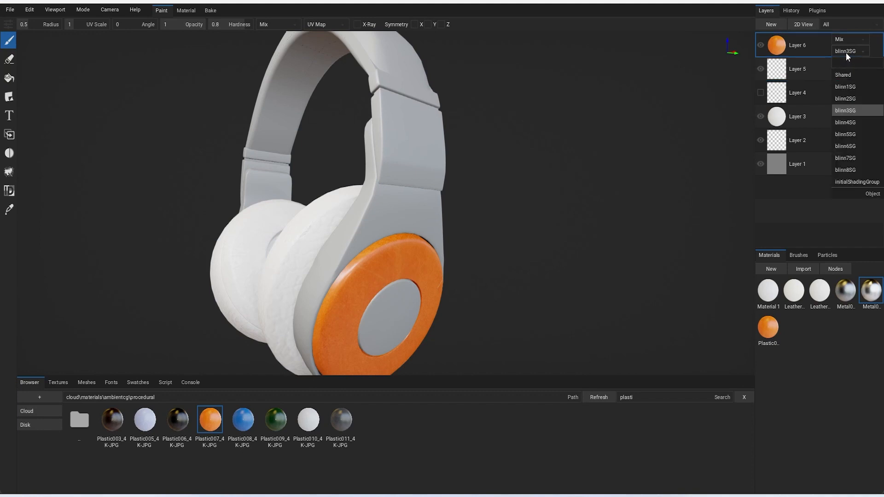
pyautogui.click(860, 121)
pyautogui.moveTo(595, 159); pyautogui.dragTo(586, 193, button='right')
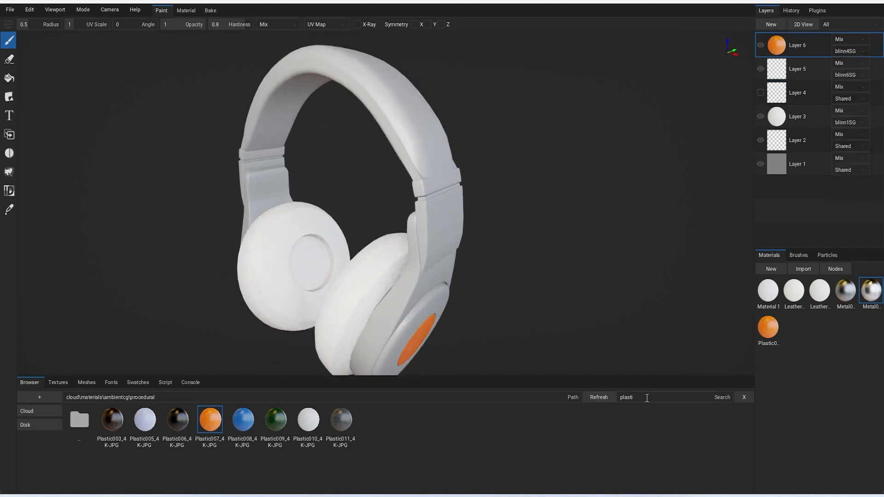
# Reassign Layer 5 to the blinn2SG object, and delete both that layer and the hidden Layer 4
pyautogui.click(854, 74)
pyautogui.click(853, 121)
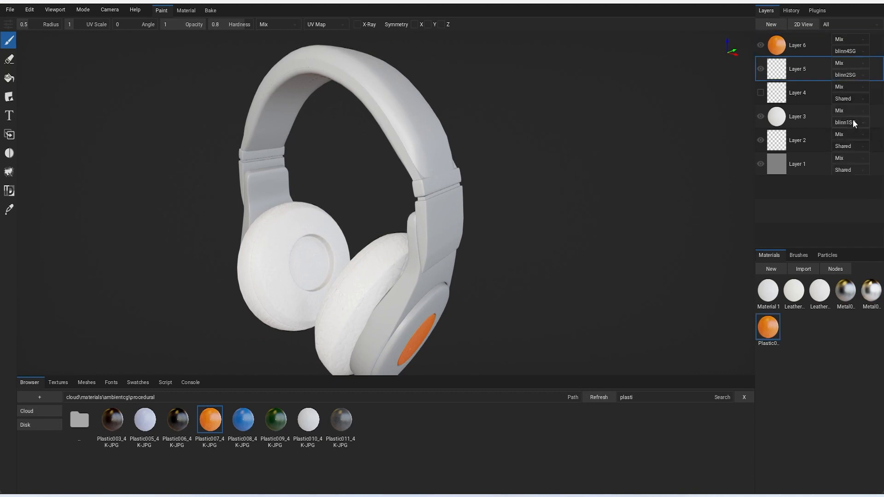
pyautogui.rightClick(796, 72)
pyautogui.click(817, 115)
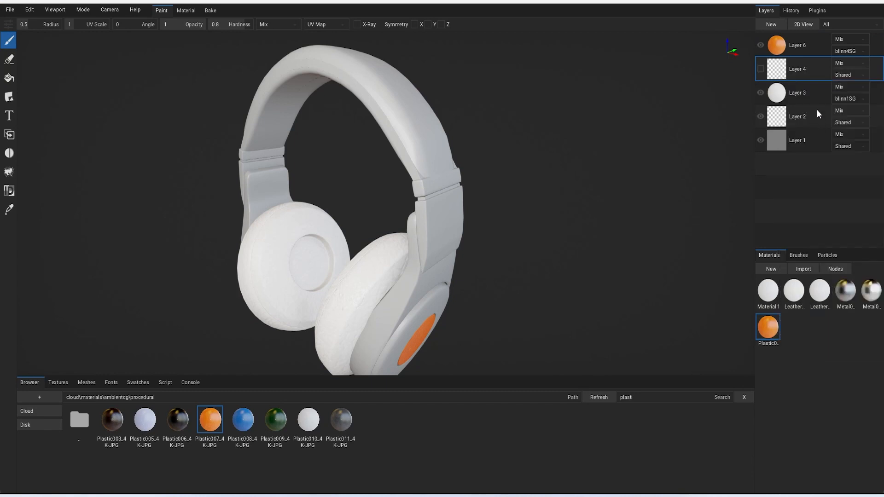
pyautogui.rightClick(800, 70)
pyautogui.click(811, 120)
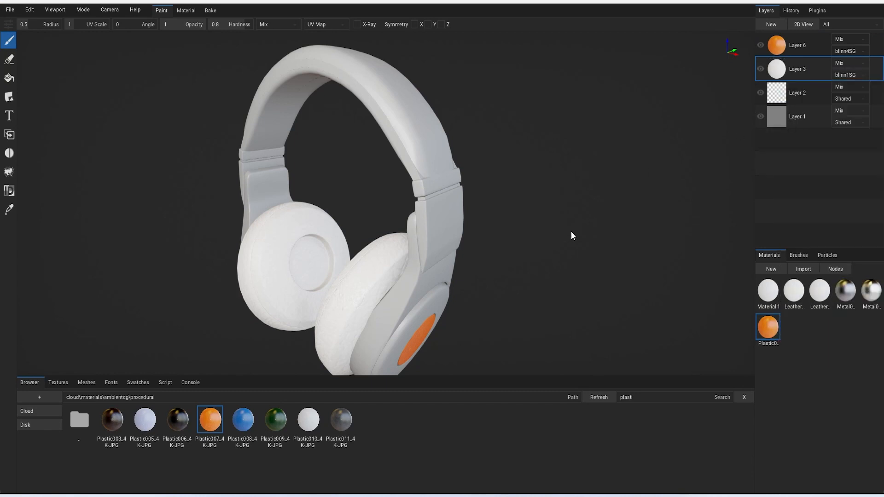
# Filter the cloud materials by "metal" and add Metal012 to the headphones as a new layer
pyautogui.moveTo(363, 359); pyautogui.dragTo(534, 397, button='right')
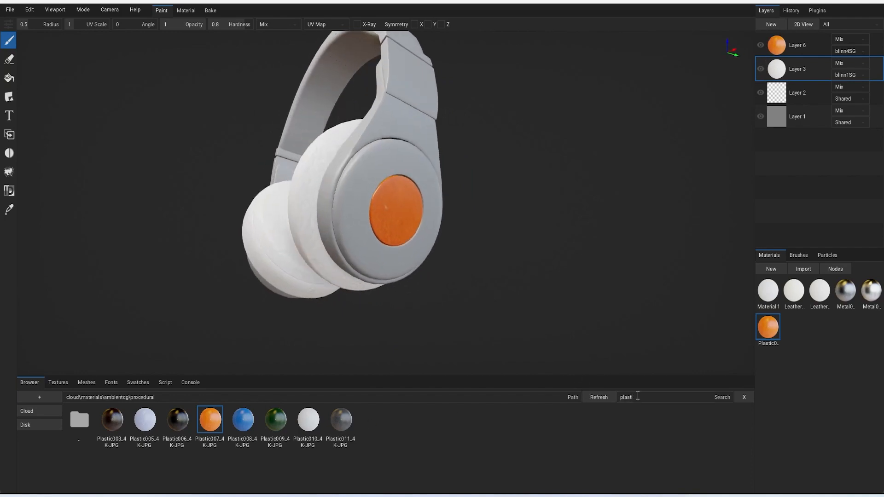
pyautogui.press('BackSpace')
pyautogui.press('BackSpace')
pyautogui.press('BackSpace')
pyautogui.press('BackSpace')
pyautogui.press('BackSpace')
pyautogui.press('BackSpace')
pyautogui.write('metal')
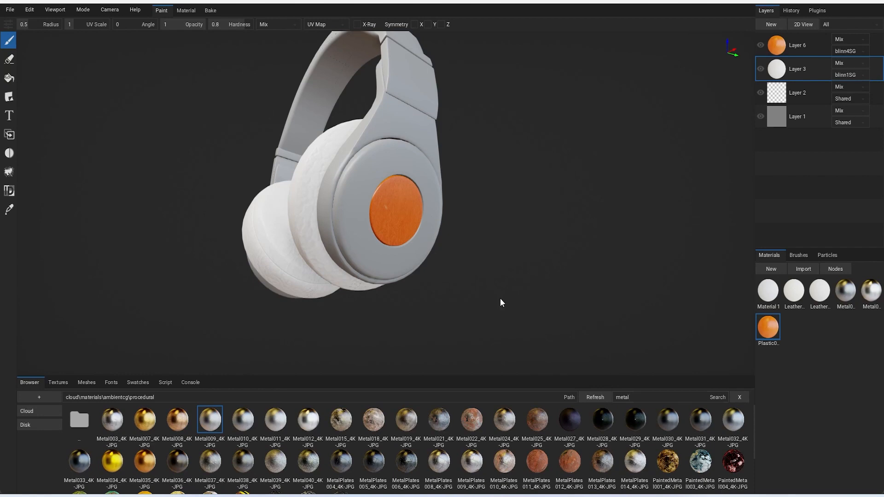
pyautogui.moveTo(320, 430); pyautogui.dragTo(426, 95)
pyautogui.moveTo(508, 136); pyautogui.dragTo(502, 175, button='right')
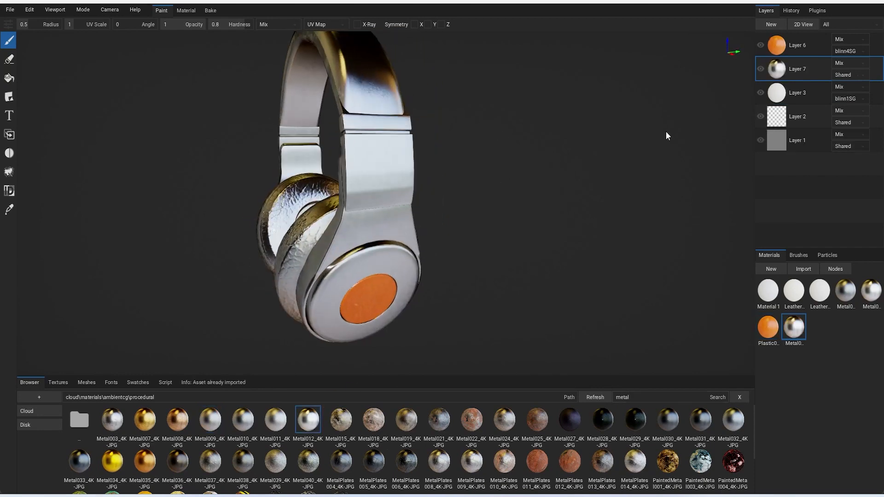
# Try the Metal012 layer on several objects and restrict it to blinn5SG, the hinge pieces at the headband ends
pyautogui.click(855, 75)
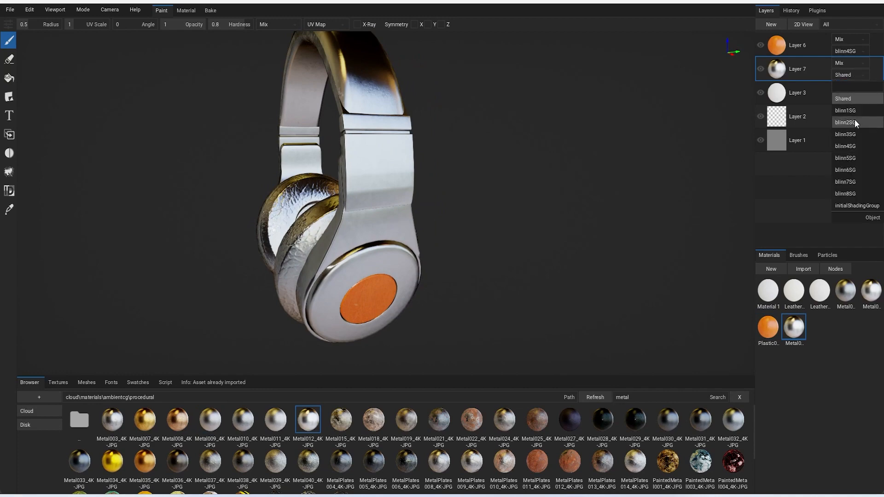
pyautogui.click(855, 132)
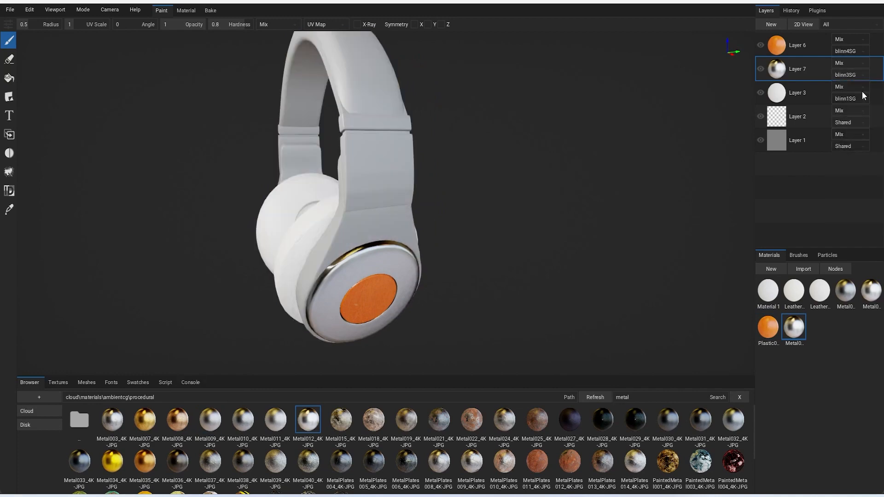
pyautogui.click(850, 76)
pyautogui.click(859, 122)
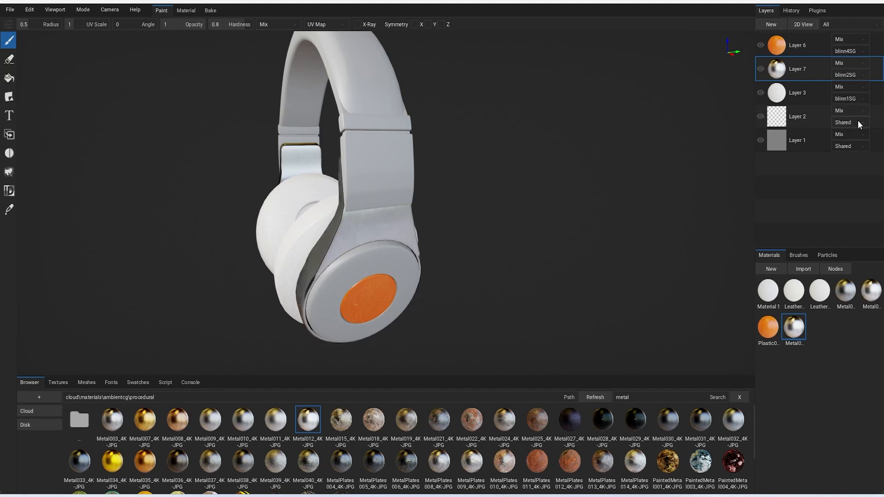
pyautogui.click(850, 76)
pyautogui.click(858, 146)
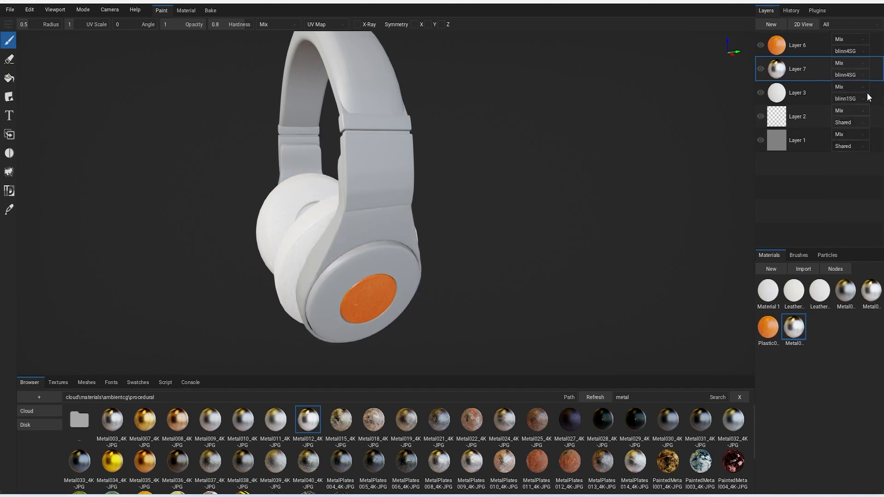
pyautogui.click(850, 75)
pyautogui.click(858, 158)
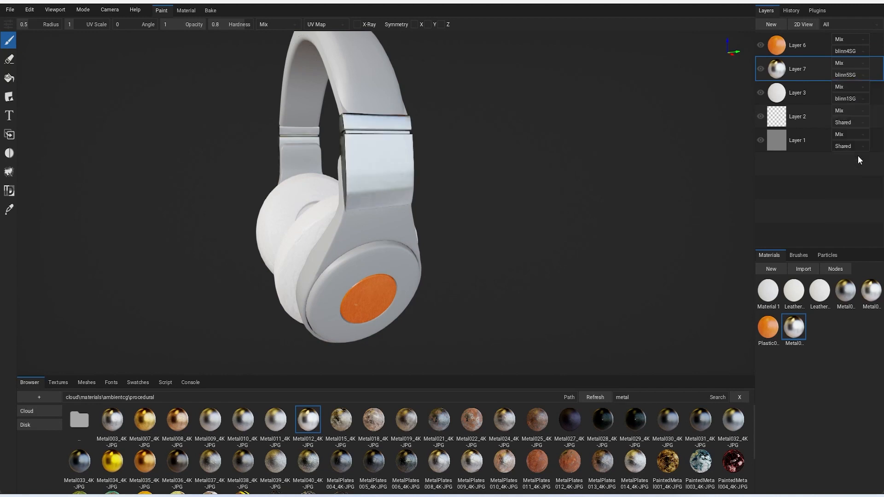
# Set the mapping of Layer 7 on the hinge pieces to Triplanar and inspect the headphones from several angles
pyautogui.moveTo(571, 160); pyautogui.dragTo(600, 159, button='right')
pyautogui.rightClick(795, 65)
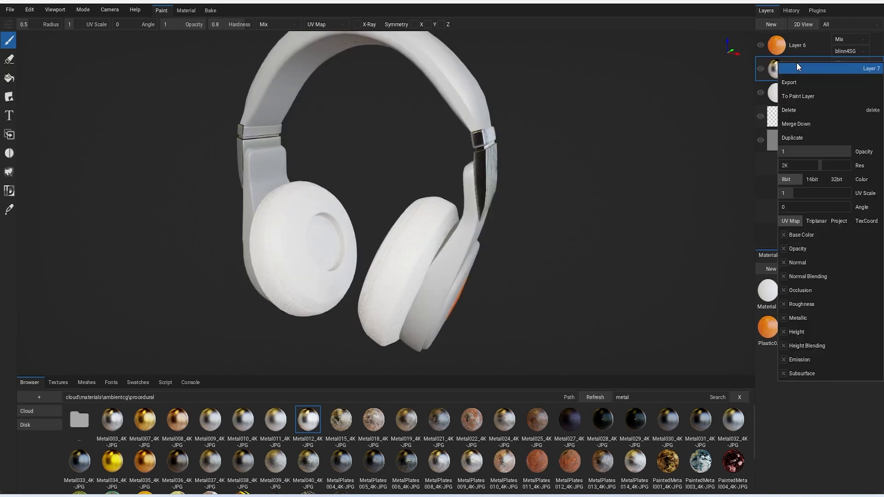
pyautogui.click(817, 221)
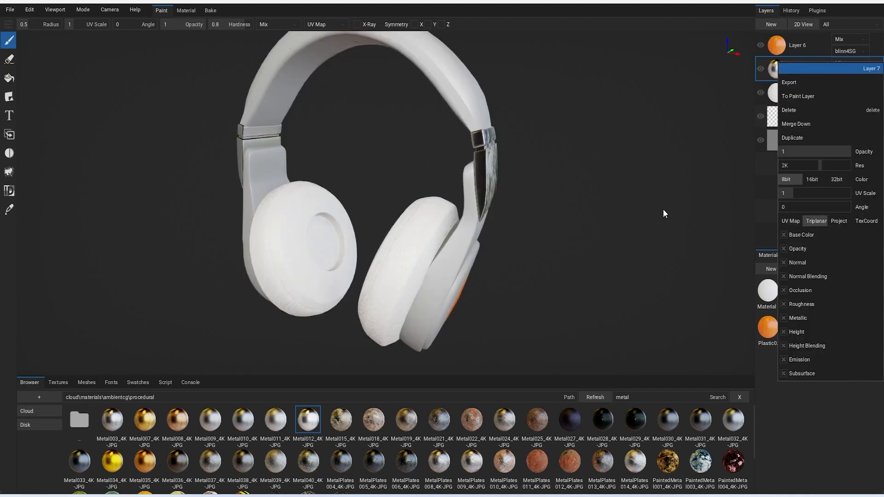
pyautogui.moveTo(614, 203)
pyautogui.mouseDown(button='right')
pyautogui.moveTo(579, 202)
pyautogui.moveTo(582, 163)
pyautogui.moveTo(622, 212)
pyautogui.moveTo(671, 219)
pyautogui.moveTo(677, 212)
pyautogui.moveTo(614, 221)
pyautogui.moveTo(597, 206)
pyautogui.moveTo(622, 206)
pyautogui.mouseUp(button='right')
pyautogui.scroll(5, 354, 247)
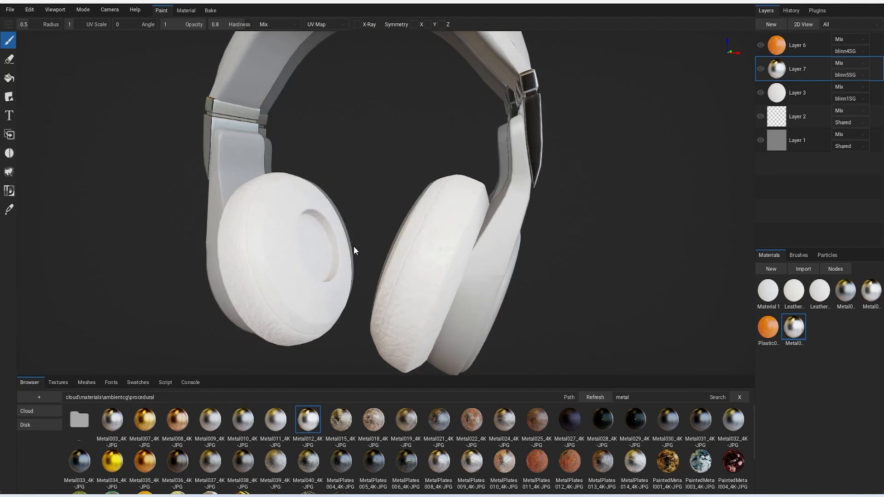
pyautogui.scroll(-5, 354, 247)
pyautogui.moveTo(376, 239)
pyautogui.mouseDown(button='right')
pyautogui.moveTo(421, 235)
pyautogui.moveTo(385, 248)
pyautogui.moveTo(333, 240)
pyautogui.moveTo(364, 241)
pyautogui.mouseUp(button='right')
pyautogui.scroll(-5, 364, 241)
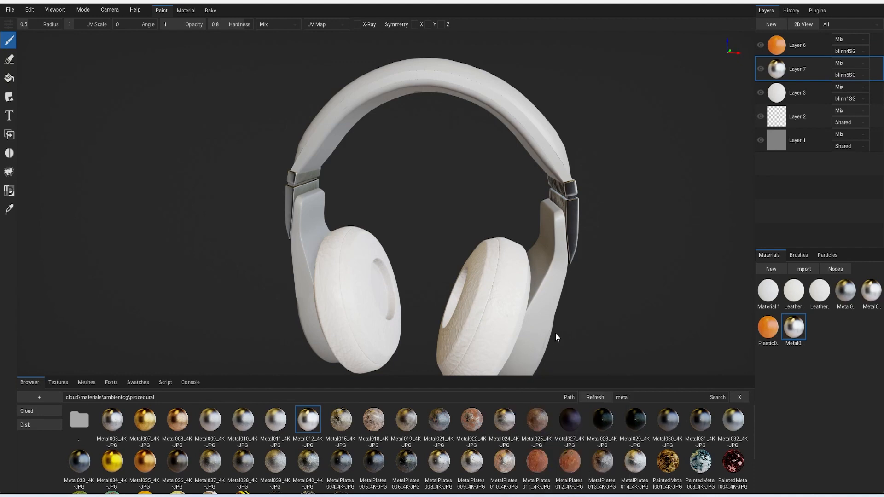
pyautogui.moveTo(568, 332); pyautogui.dragTo(494, 270, button='right')
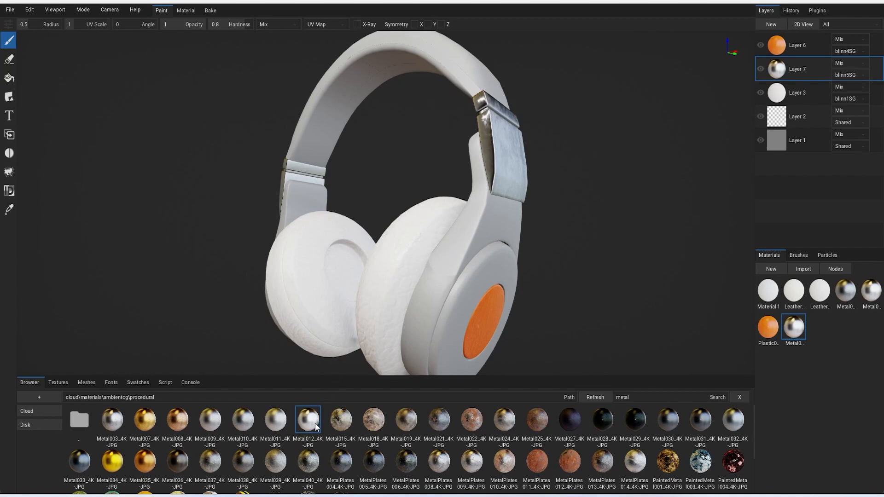
# Add Metal012 as another layer and restrict it to the blinn2SG object, the arms holding the ear cups
pyautogui.moveTo(310, 426); pyautogui.dragTo(489, 233)
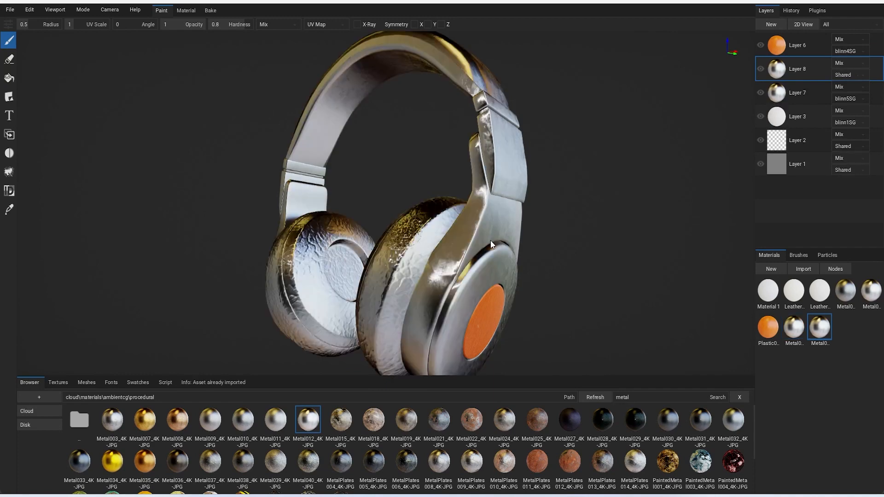
pyautogui.click(841, 74)
pyautogui.click(855, 121)
# Set the mapping of Layer 8 on the ear cup arms to Triplanar and check the metal finish
pyautogui.rightClick(802, 71)
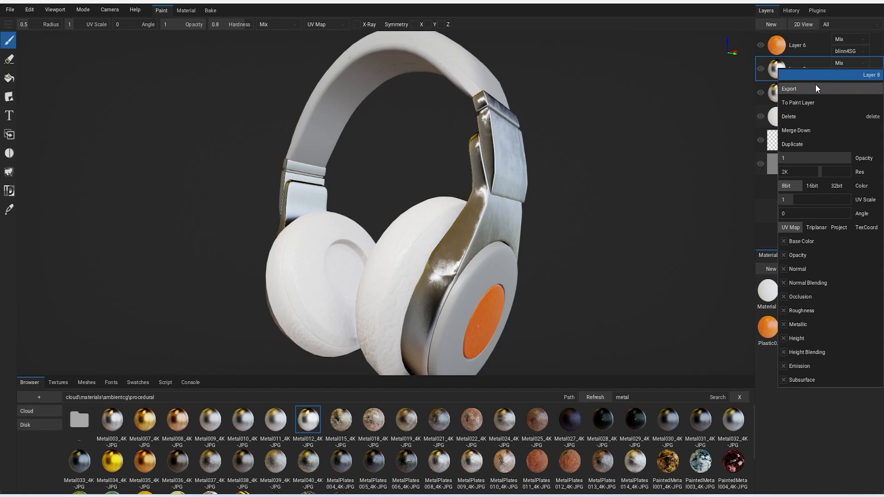
pyautogui.click(818, 227)
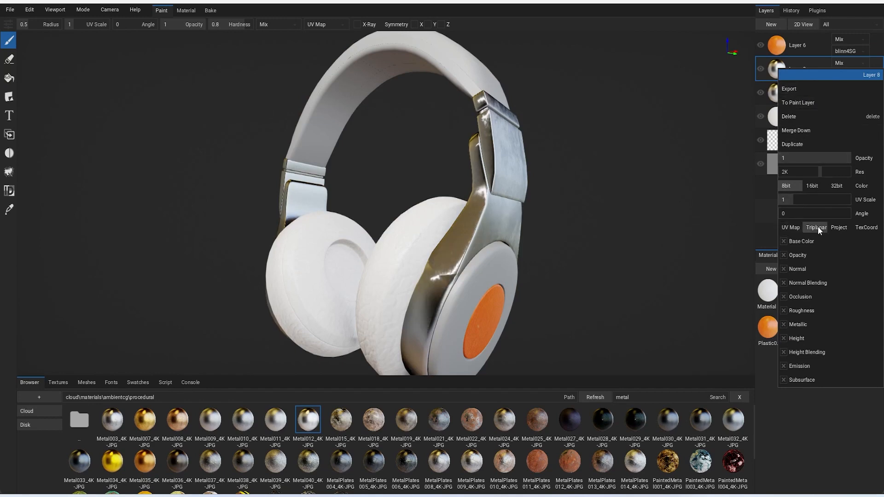
pyautogui.click(590, 234)
pyautogui.moveTo(598, 228); pyautogui.dragTo(611, 242, button='right')
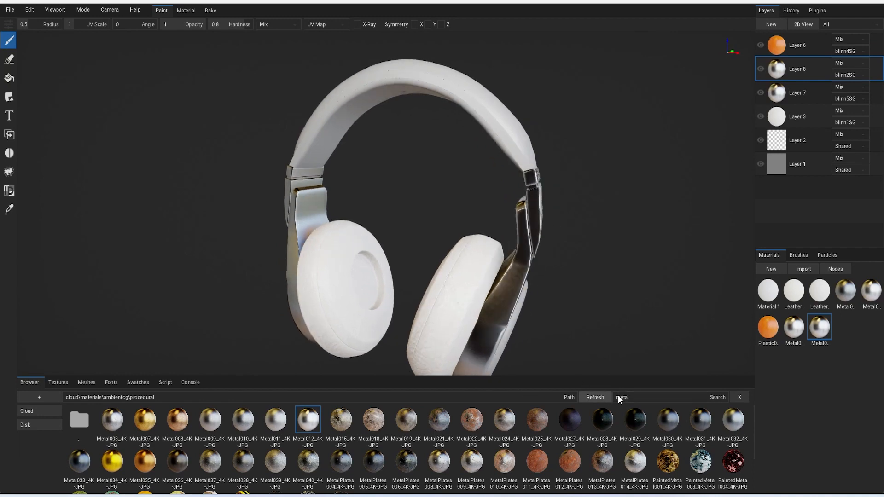
# Filter the cloud materials by "paint" and add the white Paint004 material as a new layer
pyautogui.click(637, 397)
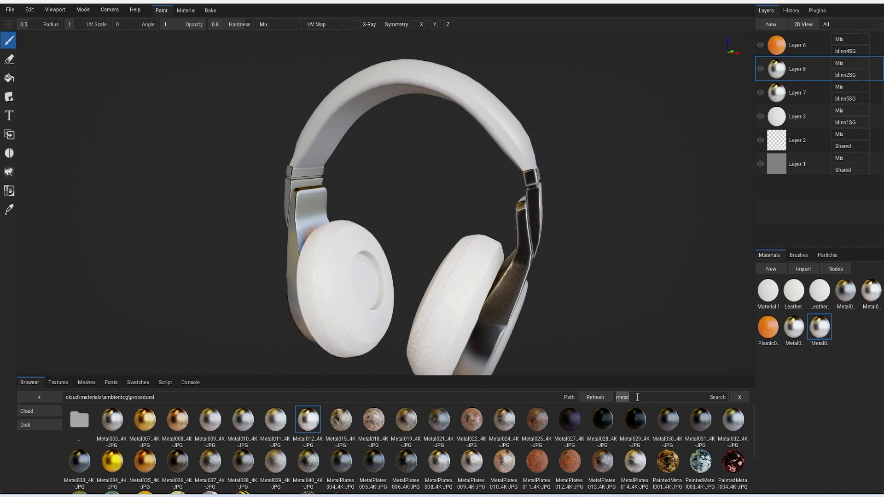
pyautogui.press('BackSpace')
pyautogui.write('paint')
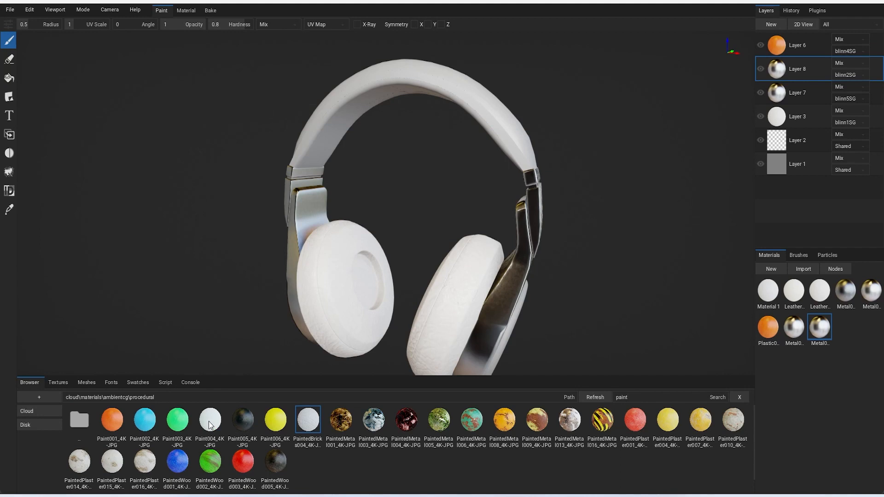
pyautogui.moveTo(209, 425)
pyautogui.mouseDown()
pyautogui.moveTo(523, 282)
pyautogui.moveTo(517, 290)
pyautogui.mouseUp()
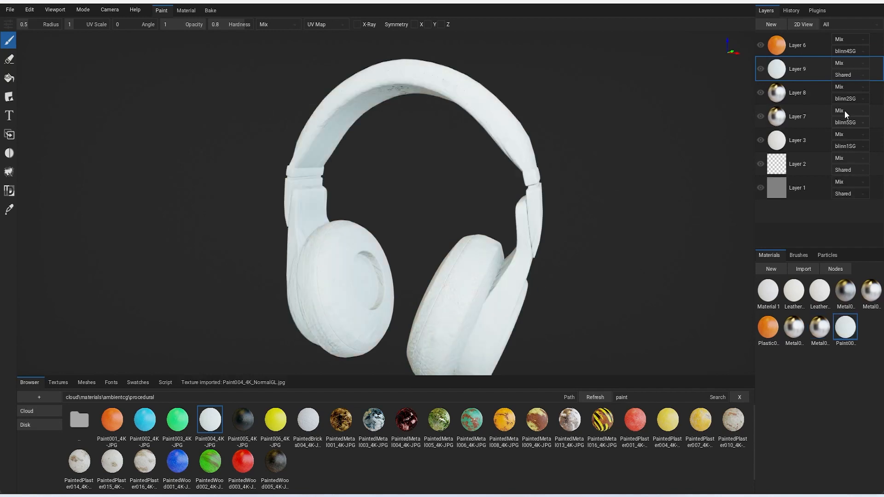
# Restrict the white Paint004 layer, Layer 9, to the blinn2SG object and check the ear cup arms
pyautogui.click(842, 73)
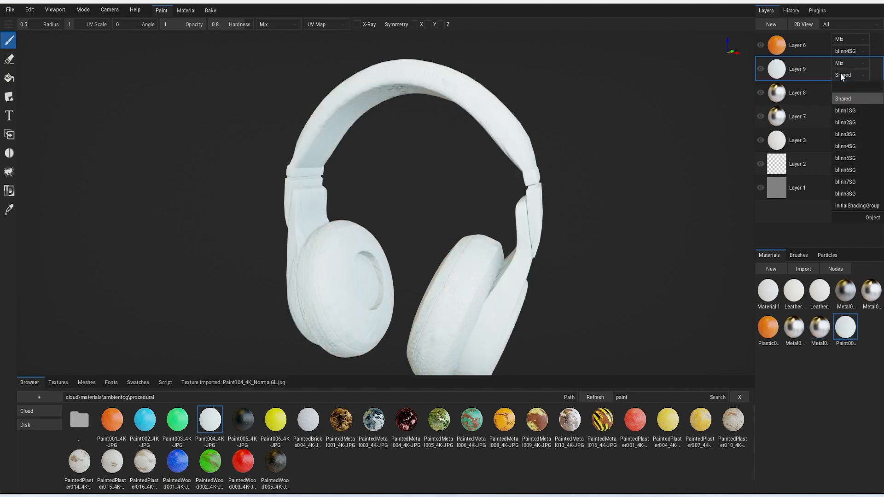
pyautogui.click(861, 123)
pyautogui.keyDown('alt'); pyautogui.moveTo(543, 302); pyautogui.dragTo(496, 291); pyautogui.keyUp('alt')
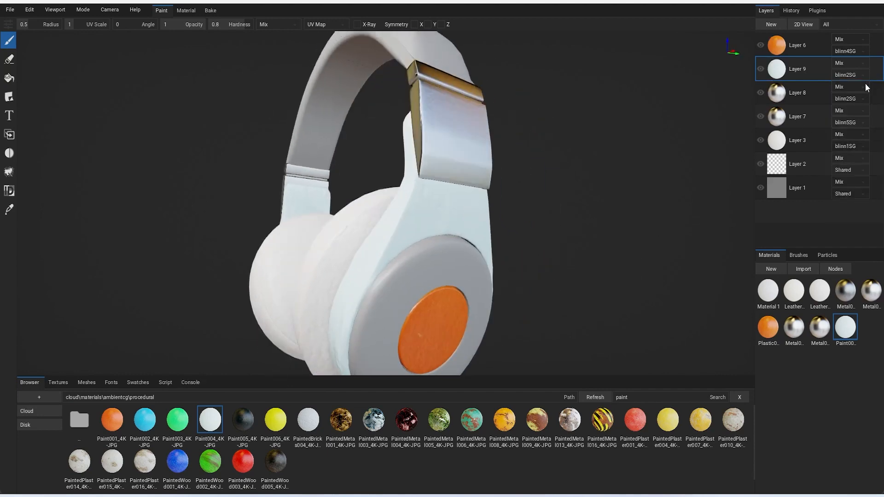
pyautogui.click(850, 64)
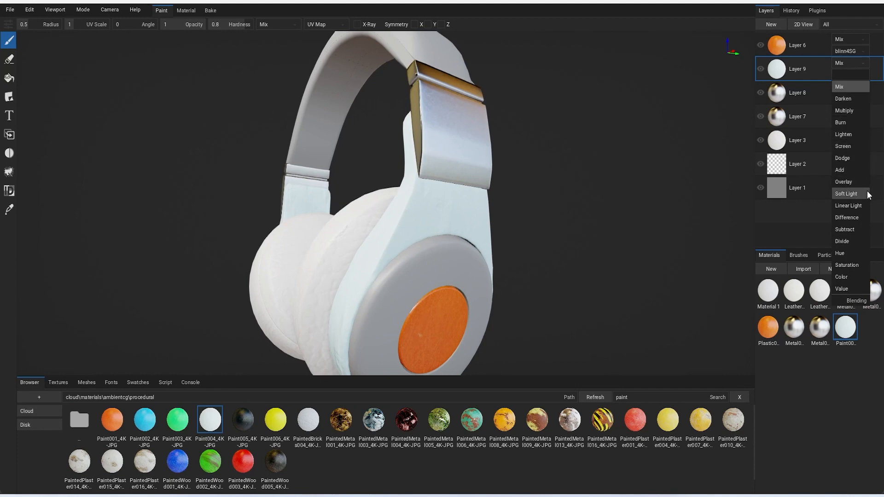
pyautogui.click(805, 76)
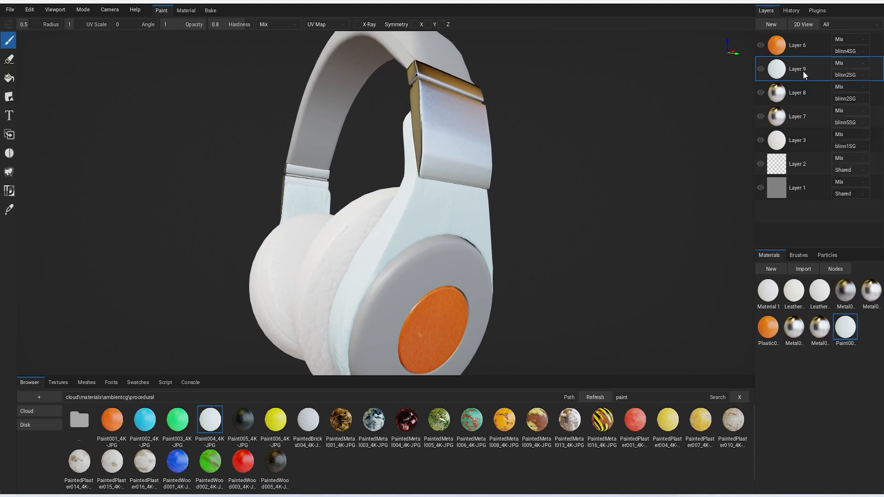
# Set the mapping of the Paint004 layer to Triplanar and inspect the white paint on the arms up close
pyautogui.rightClick(803, 71)
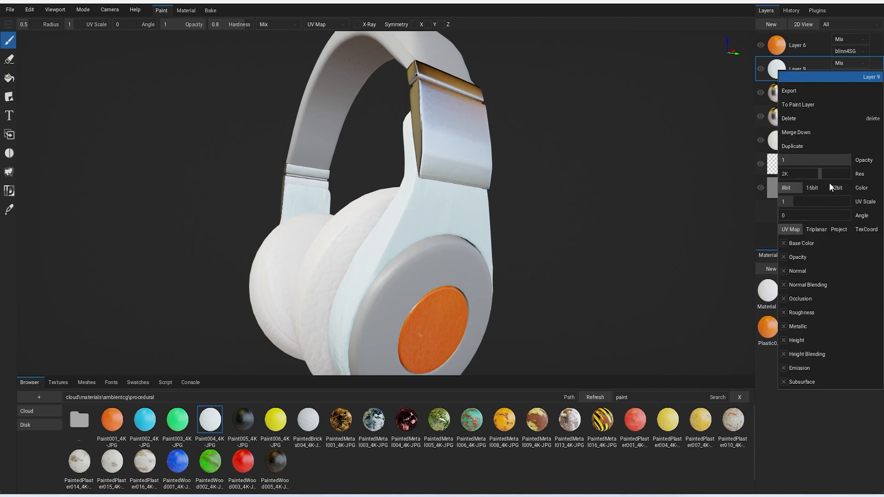
pyautogui.click(818, 229)
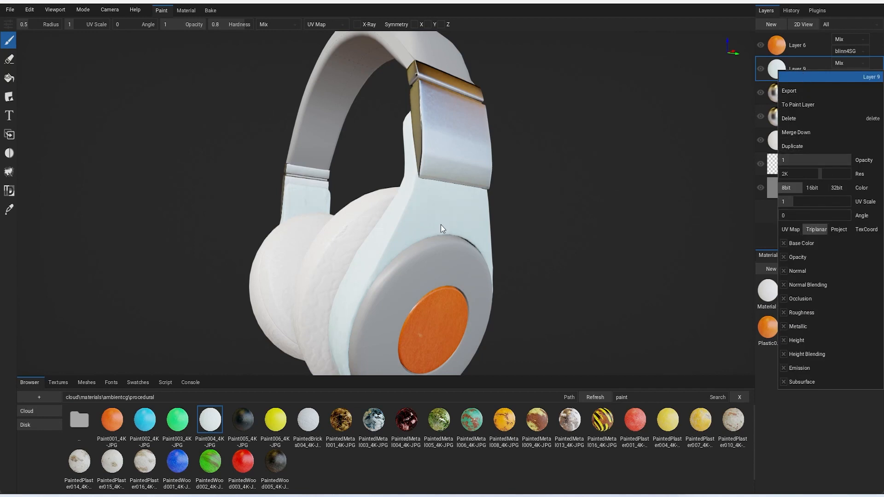
pyautogui.click(534, 247)
pyautogui.scroll(-2, 523, 250)
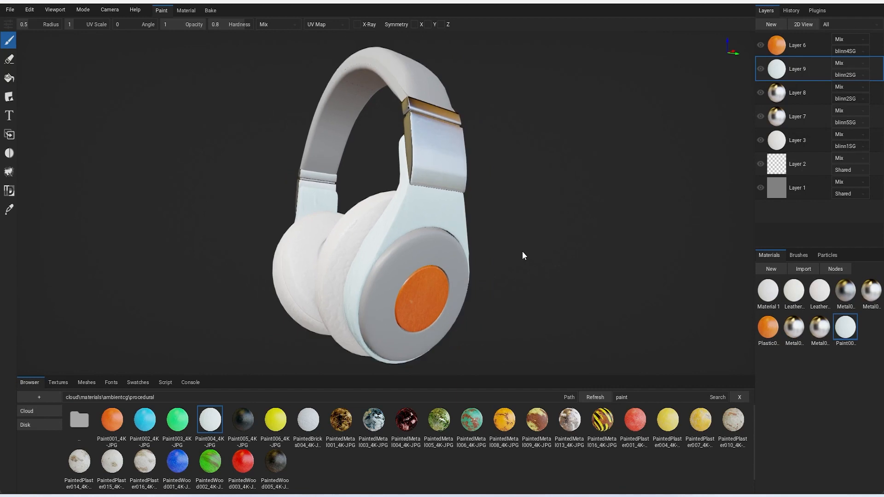
pyautogui.scroll(5, 512, 248)
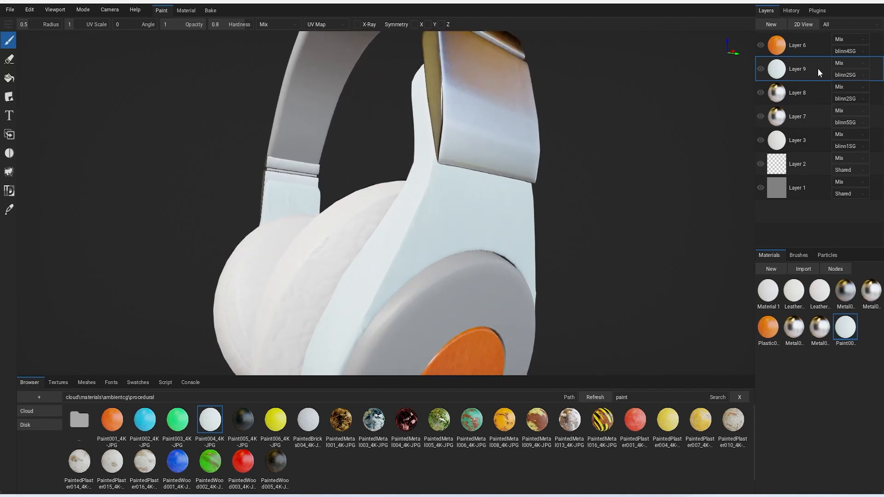
pyautogui.keyDown('alt'); pyautogui.moveTo(525, 244); pyautogui.dragTo(598, 267); pyautogui.keyUp('alt')
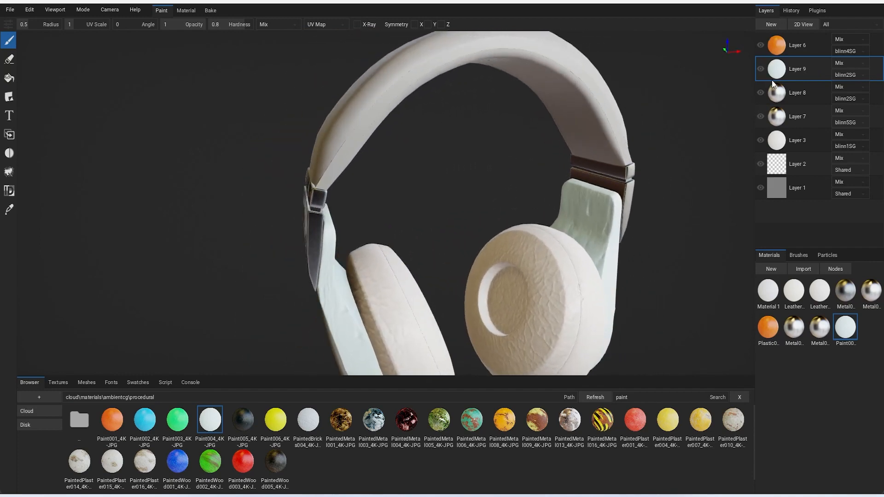
# Hide the Paint004 layer to compare it with the metal arms beneath, and delete that layer
pyautogui.click(760, 67)
pyautogui.keyDown('alt'); pyautogui.moveTo(636, 186); pyautogui.dragTo(553, 189); pyautogui.keyUp('alt')
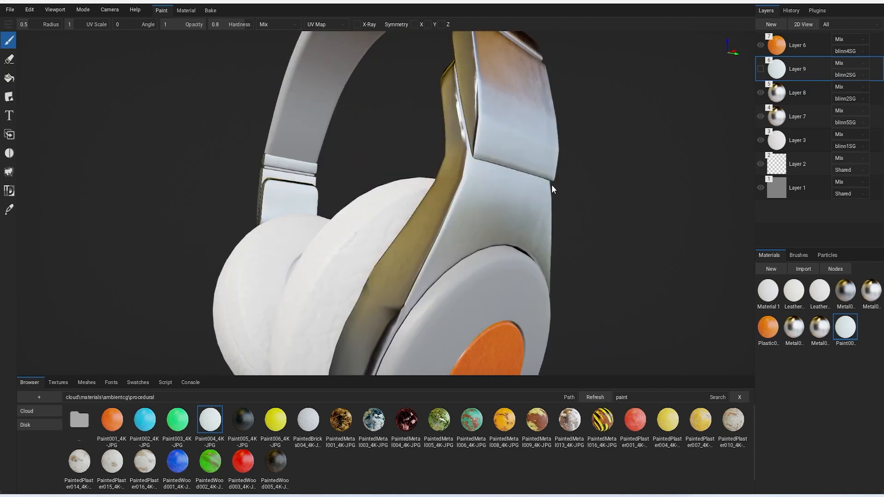
pyautogui.rightClick(800, 71)
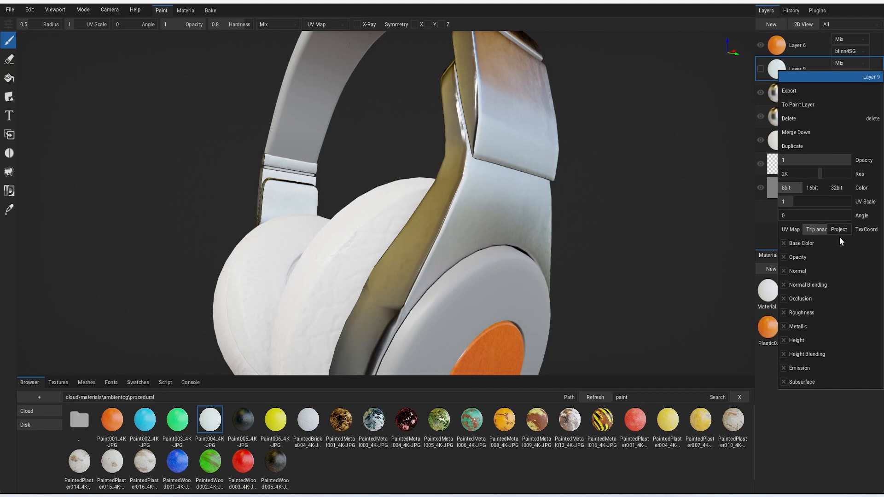
pyautogui.click(798, 116)
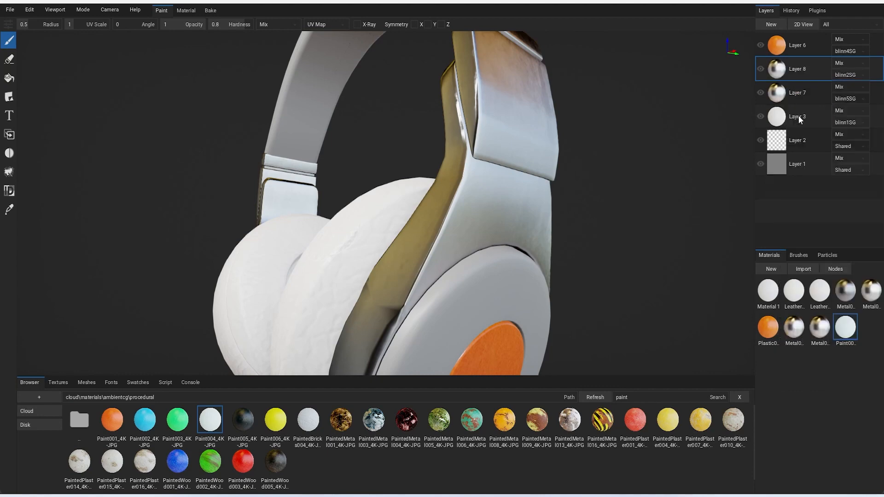
pyautogui.scroll(-5, 548, 179)
pyautogui.moveTo(539, 183)
pyautogui.keyDown('alt'); pyautogui.mouseDown()
pyautogui.moveTo(584, 197)
pyautogui.moveTo(609, 190)
pyautogui.moveTo(608, 173)
pyautogui.moveTo(528, 177)
pyautogui.mouseUp(); pyautogui.keyUp('alt')
pyautogui.scroll(3, 527, 177)
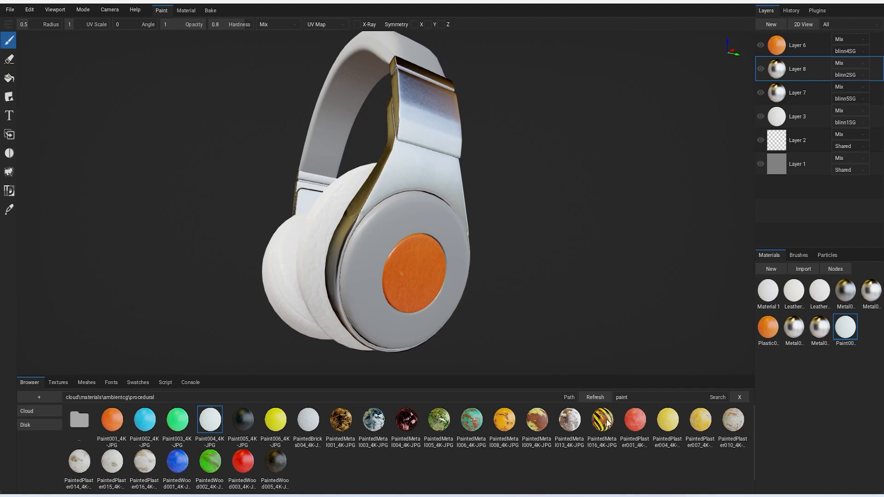
# Replace the "paint" filter of the cloud materials with "metal"
pyautogui.click(638, 402)
pyautogui.press('BackSpace')
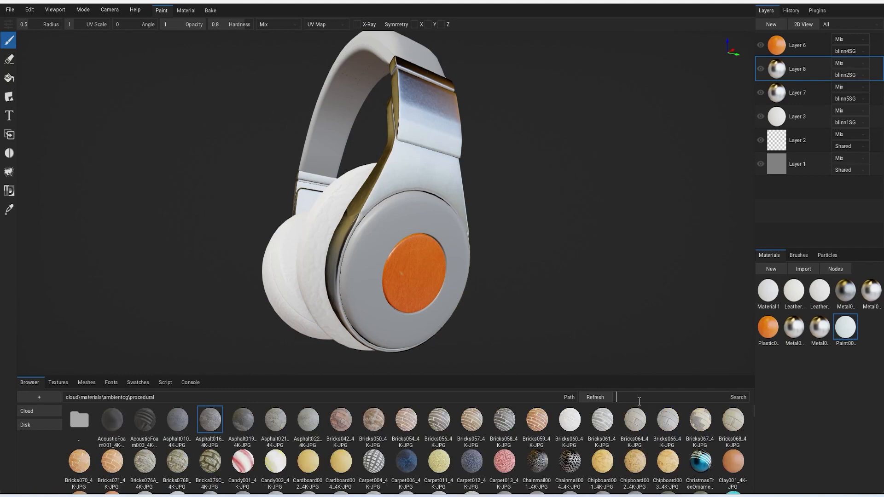
pyautogui.write('whi')
pyautogui.press('BackSpace')
pyautogui.press('BackSpace')
pyautogui.press('BackSpace')
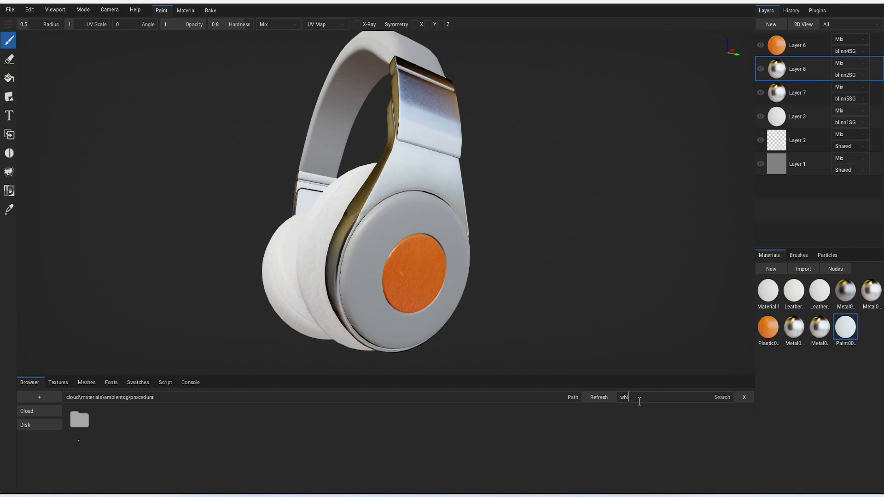
pyautogui.write('metal')
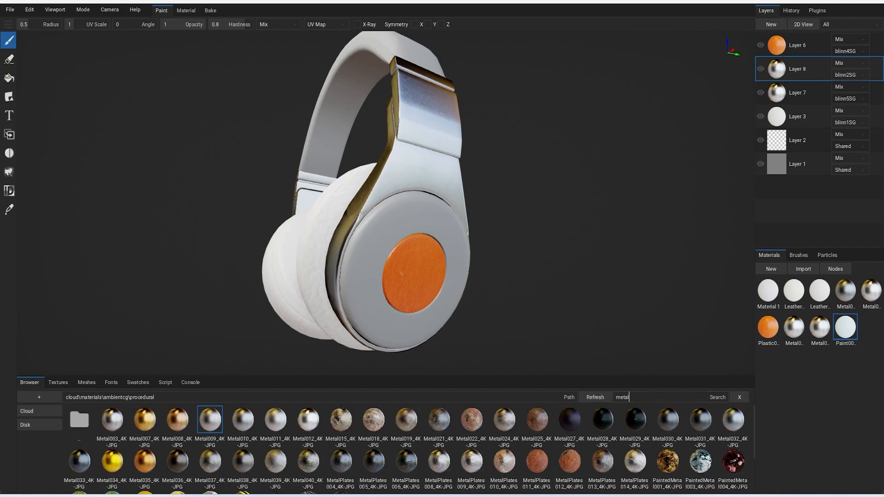
# Add the dark Metal033 material as a new layer and restrict it to the blinn2SG object
pyautogui.scroll(-1, 489, 462)
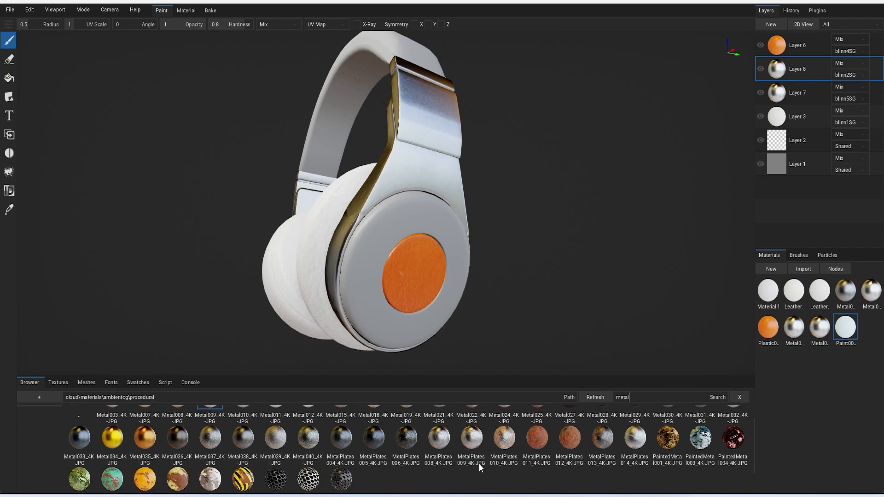
pyautogui.scroll(1, 479, 463)
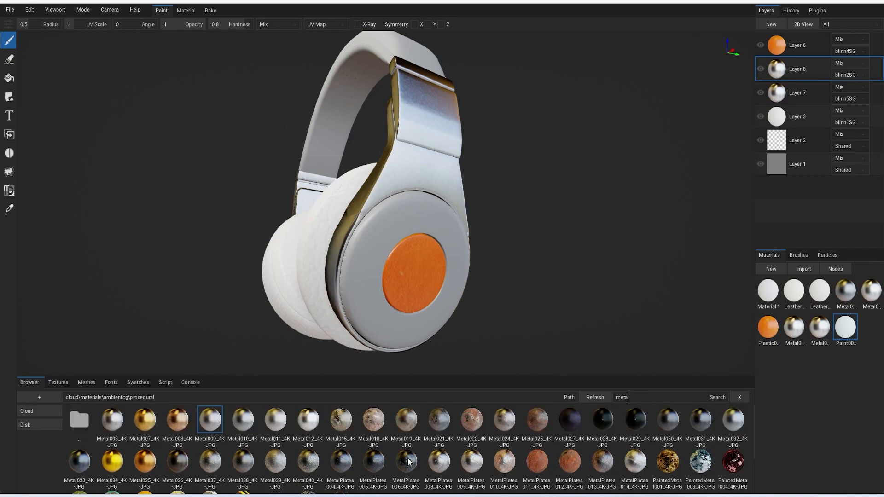
pyautogui.scroll(-2, 291, 452)
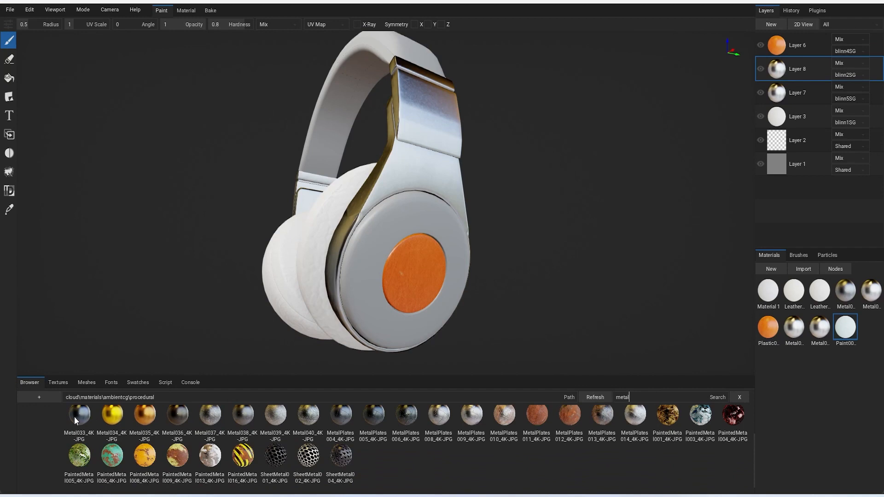
pyautogui.moveTo(79, 414); pyautogui.dragTo(414, 170)
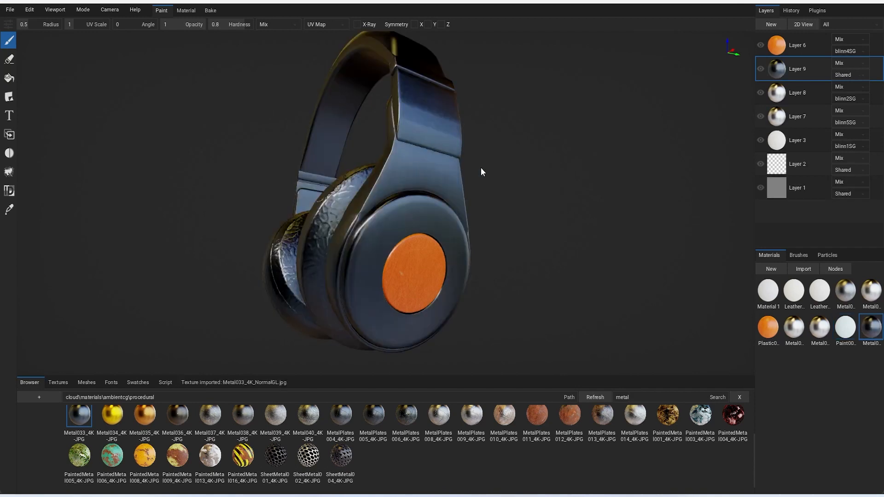
pyautogui.click(851, 72)
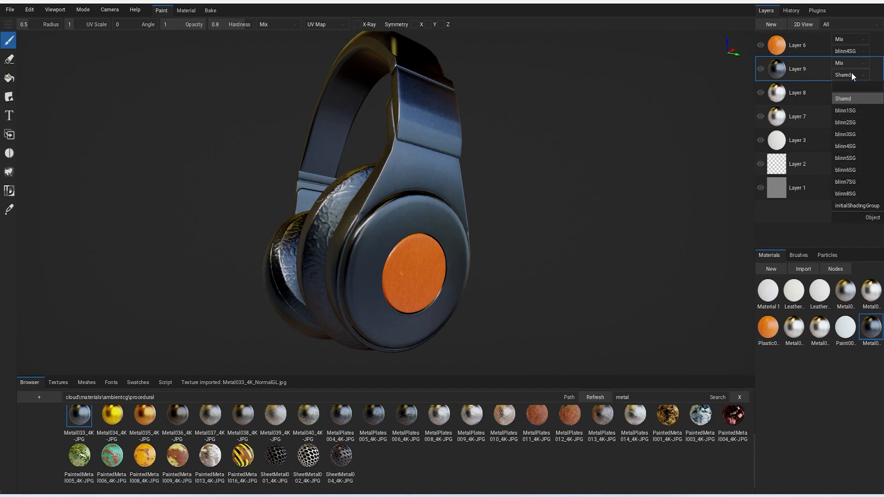
pyautogui.click(861, 123)
pyautogui.keyDown('alt'); pyautogui.moveTo(647, 169); pyautogui.dragTo(705, 176); pyautogui.keyUp('alt')
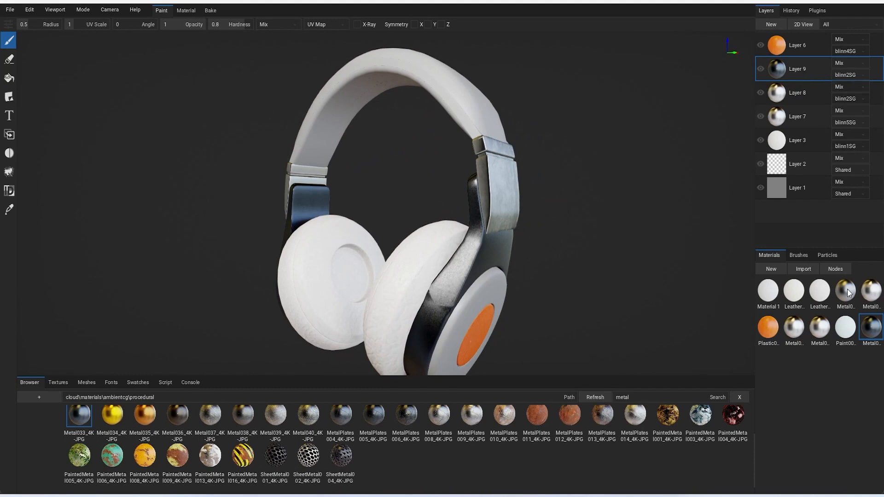
# Delete the Metal033_4K_Color image texture node from the Metal033 material's node graph
pyautogui.click(837, 270)
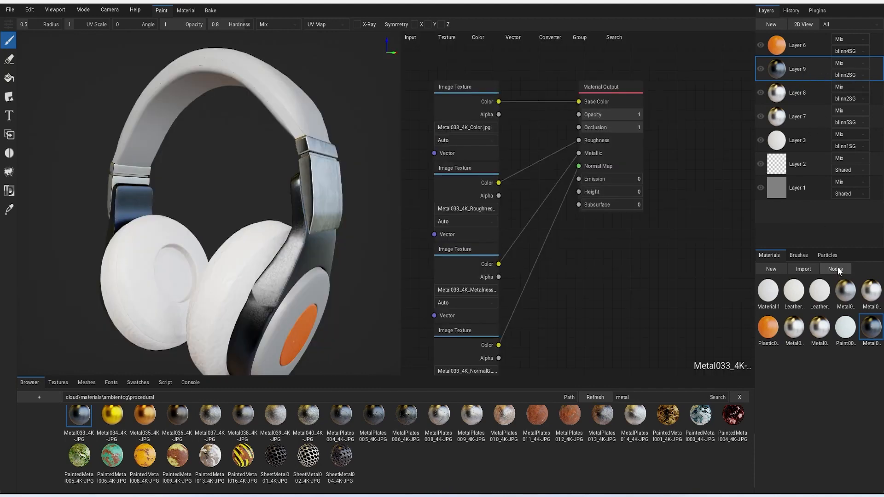
pyautogui.moveTo(521, 138); pyautogui.dragTo(537, 201, button='middle')
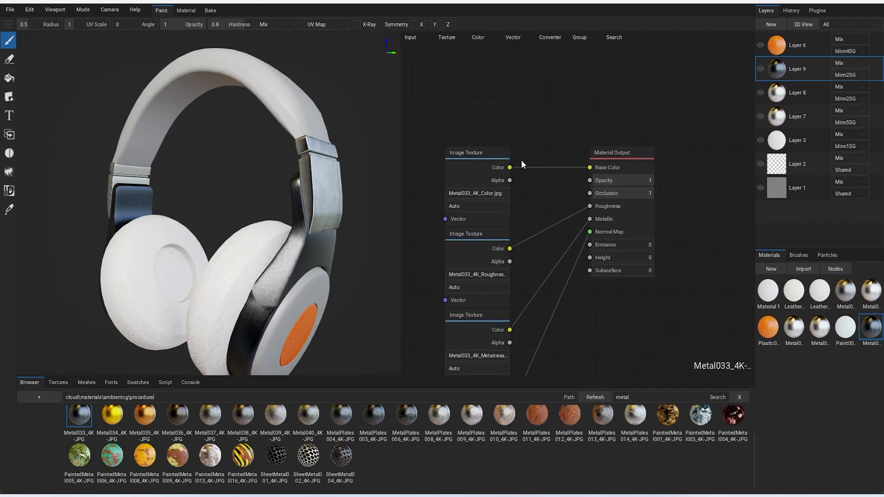
pyautogui.click(498, 167)
pyautogui.click(729, 338)
pyautogui.click(501, 168)
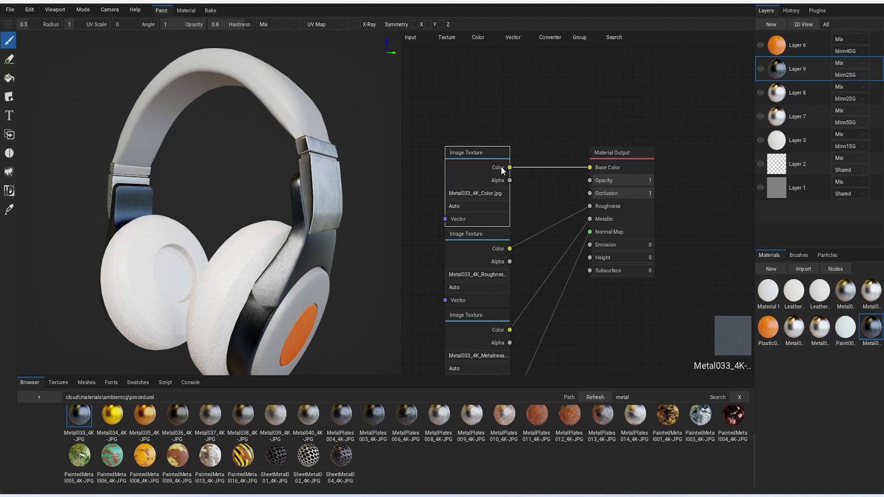
pyautogui.rightClick(502, 168)
pyautogui.click(530, 136)
pyautogui.press('Delete')
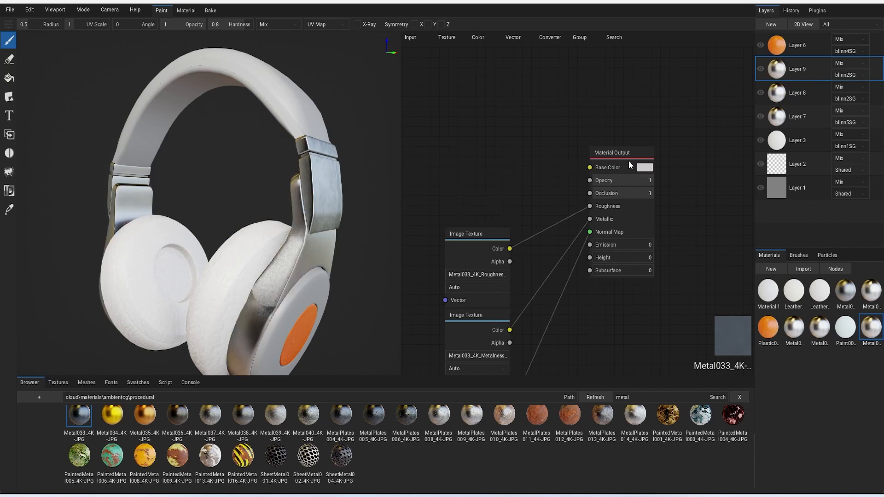
pyautogui.moveTo(333, 198)
pyautogui.mouseDown(button='right')
pyautogui.moveTo(311, 188)
pyautogui.moveTo(320, 186)
pyautogui.mouseUp(button='right')
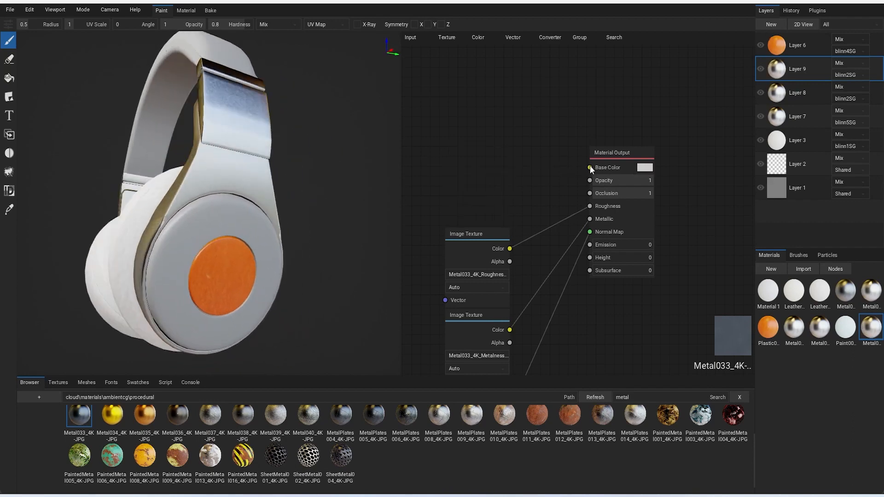
# Set the Metal033 material's base color to pure white, RGB 1, 1, 1, and inspect the arms
pyautogui.click(646, 167)
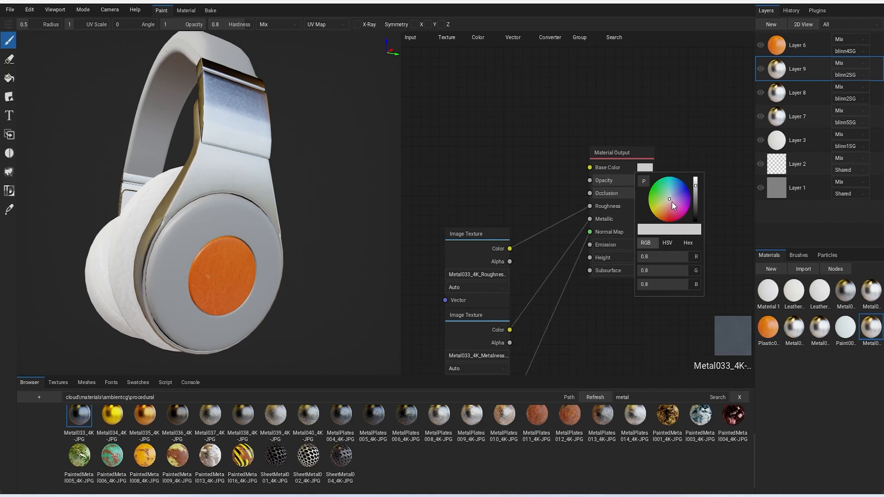
pyautogui.moveTo(694, 186); pyautogui.dragTo(695, 177)
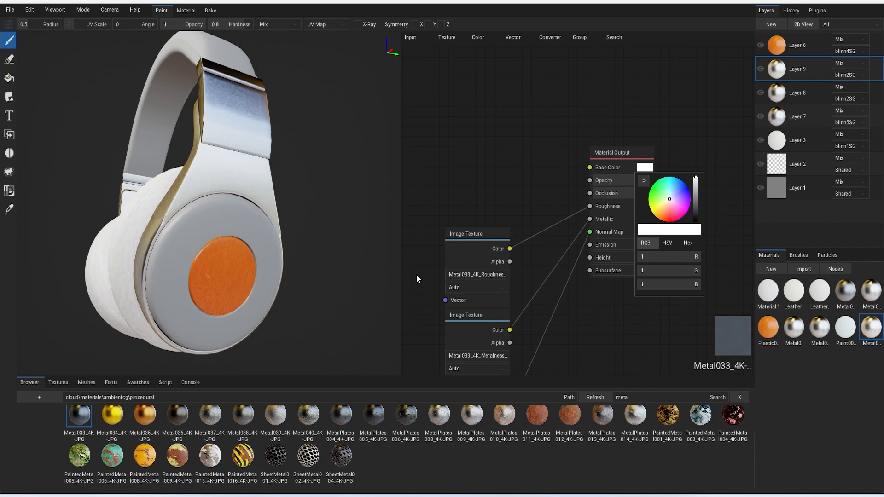
pyautogui.moveTo(388, 271); pyautogui.dragTo(285, 263, button='right')
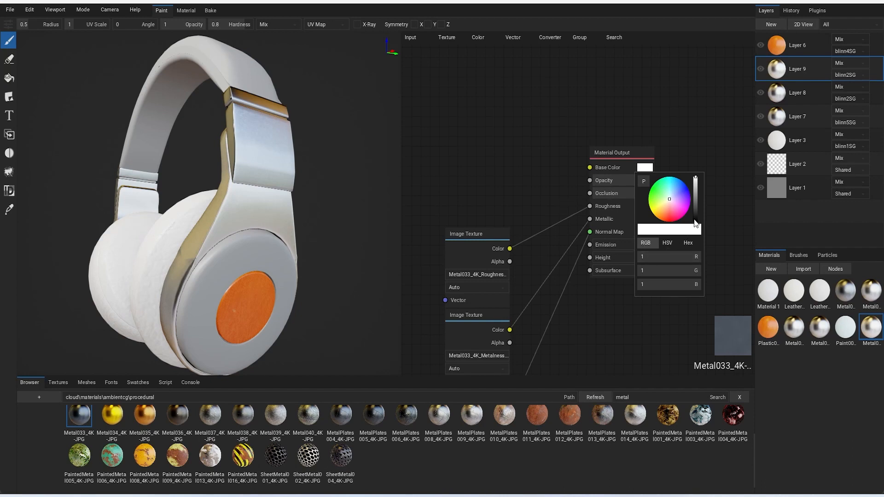
pyautogui.scroll(3, 282, 223)
pyautogui.keyDown('alt'); pyautogui.moveTo(282, 223); pyautogui.dragTo(302, 233); pyautogui.keyUp('alt')
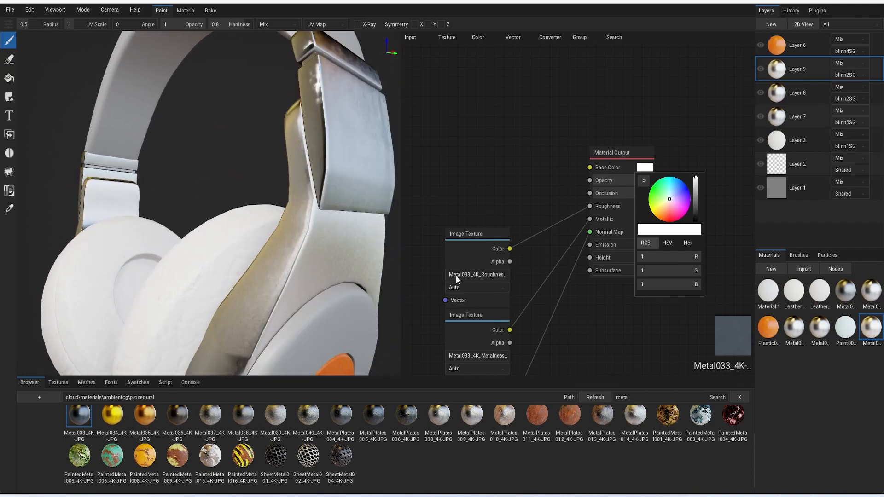
# Rearrange the Roughness and Metalness image texture nodes of the Metal033 material higher in the graph
pyautogui.click(476, 209)
pyautogui.moveTo(477, 233); pyautogui.dragTo(481, 189)
pyautogui.moveTo(482, 316); pyautogui.dragTo(480, 288)
pyautogui.scroll(-5, 364, 259)
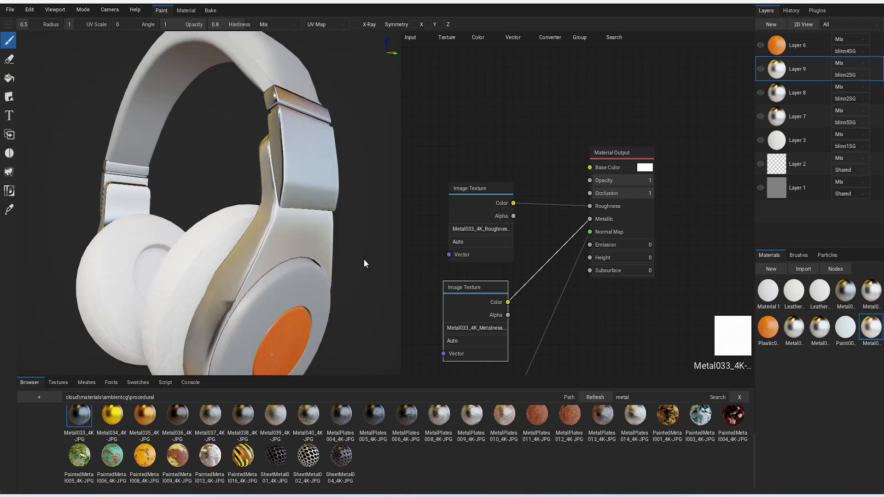
# Try a gold base color on the Metal033 material, then set it to near-white with RGB 1, 1, 0.97
pyautogui.click(638, 169)
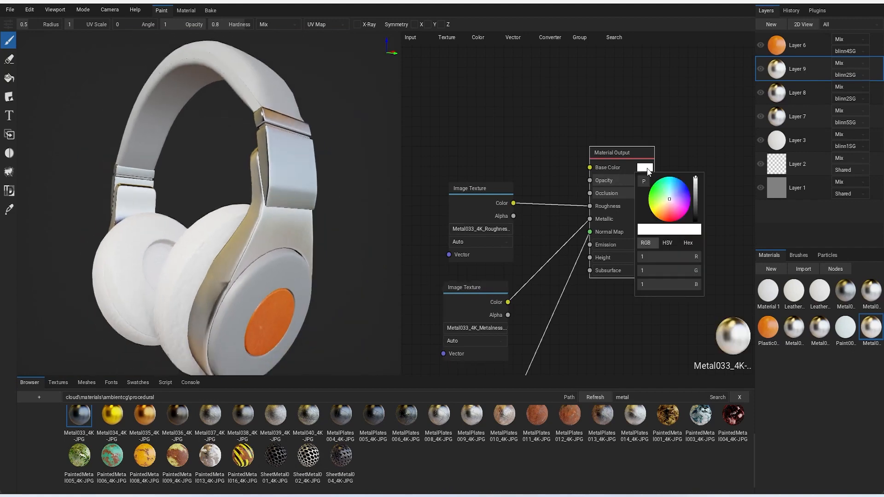
pyautogui.click(662, 209)
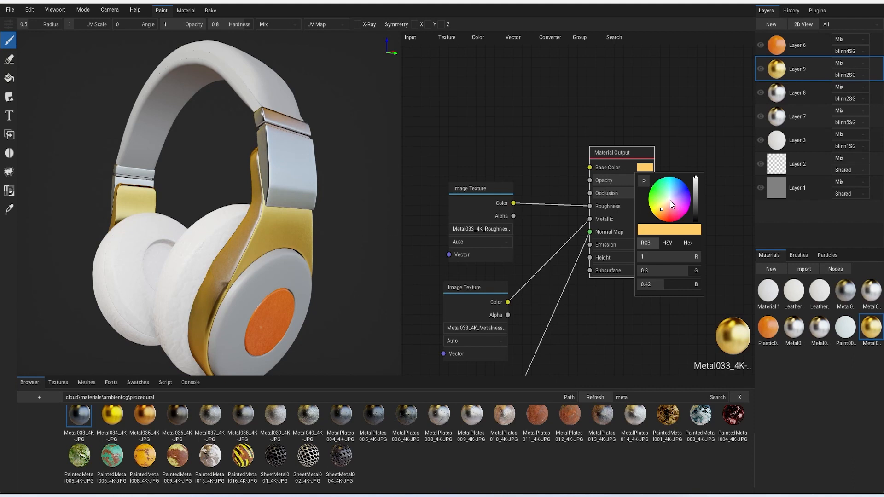
pyautogui.click(670, 200)
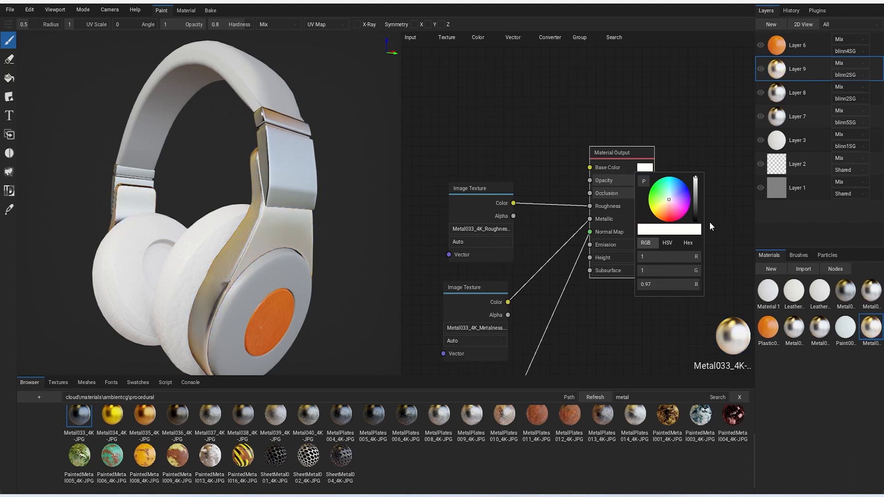
# Delete the Metal033_4K_Metalness image texture node from the arm material's node graph
pyautogui.scroll(-2, 389, 151)
pyautogui.keyDown('alt'); pyautogui.moveTo(387, 155); pyautogui.dragTo(463, 161); pyautogui.keyUp('alt')
pyautogui.click(464, 158)
pyautogui.keyDown('alt'); pyautogui.moveTo(395, 152); pyautogui.dragTo(460, 154); pyautogui.keyUp('alt')
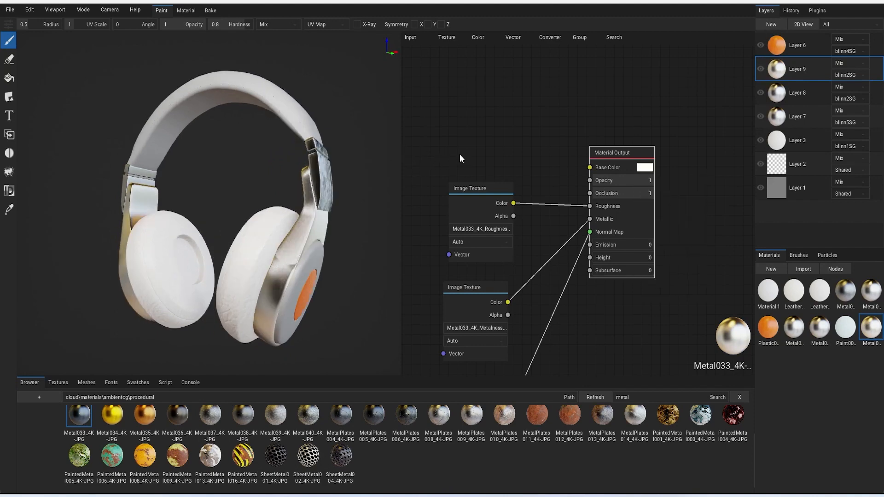
pyautogui.keyDown('alt'); pyautogui.moveTo(399, 184); pyautogui.dragTo(450, 197); pyautogui.keyUp('alt')
pyautogui.keyDown('alt'); pyautogui.moveTo(338, 191); pyautogui.dragTo(380, 206); pyautogui.keyUp('alt')
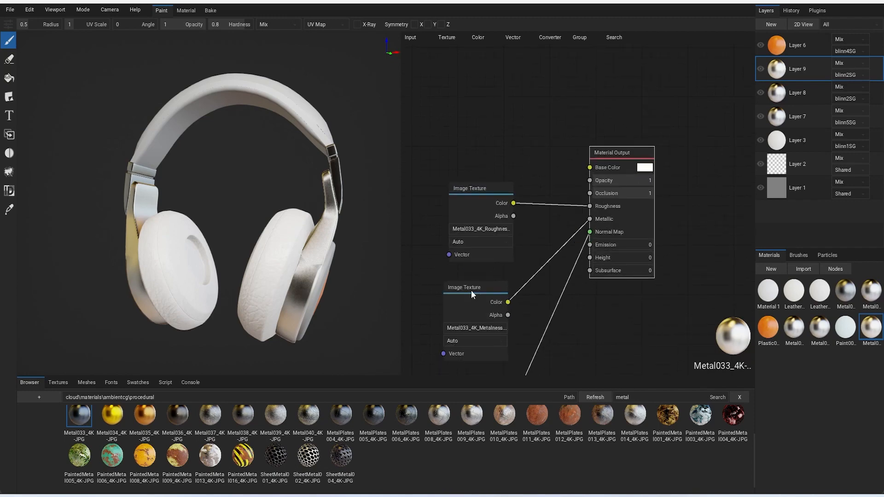
pyautogui.moveTo(471, 290); pyautogui.dragTo(466, 292)
pyautogui.press('Delete')
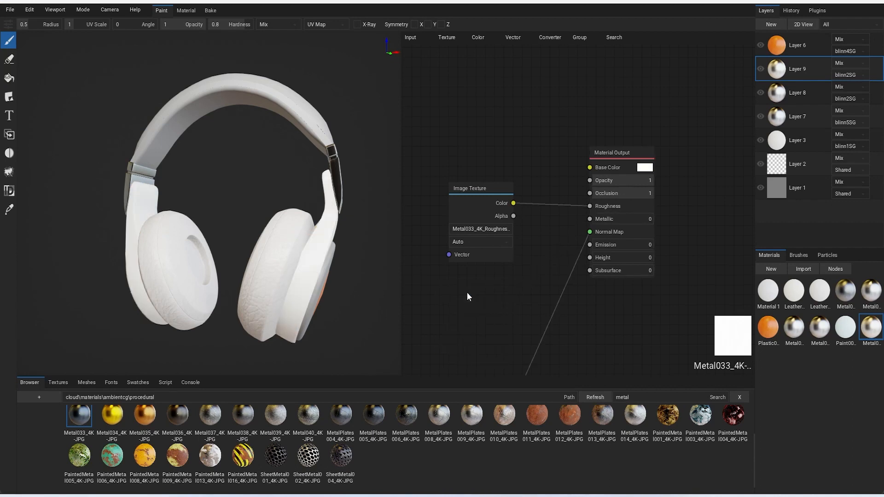
# Set the arm material's Metallic value to 1 and inspect the arm and ear cup up close
pyautogui.click(651, 219)
pyautogui.moveTo(401, 250); pyautogui.dragTo(391, 250)
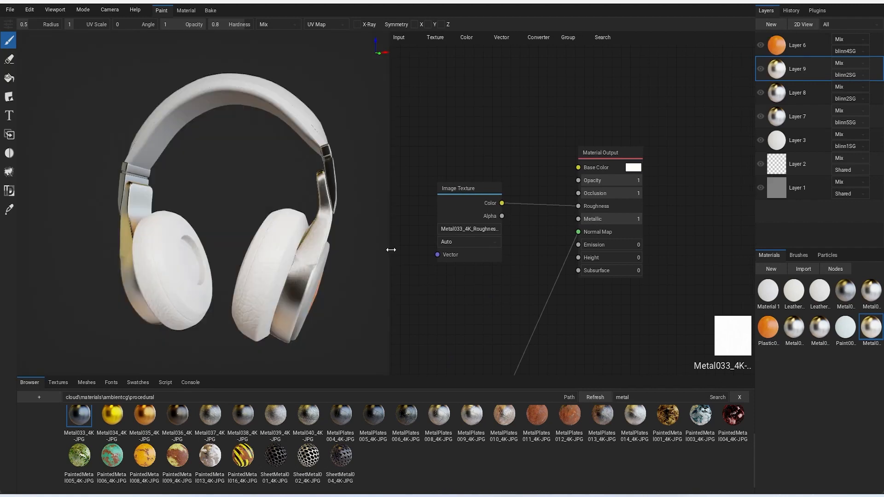
pyautogui.moveTo(361, 271); pyautogui.dragTo(283, 259, button='right')
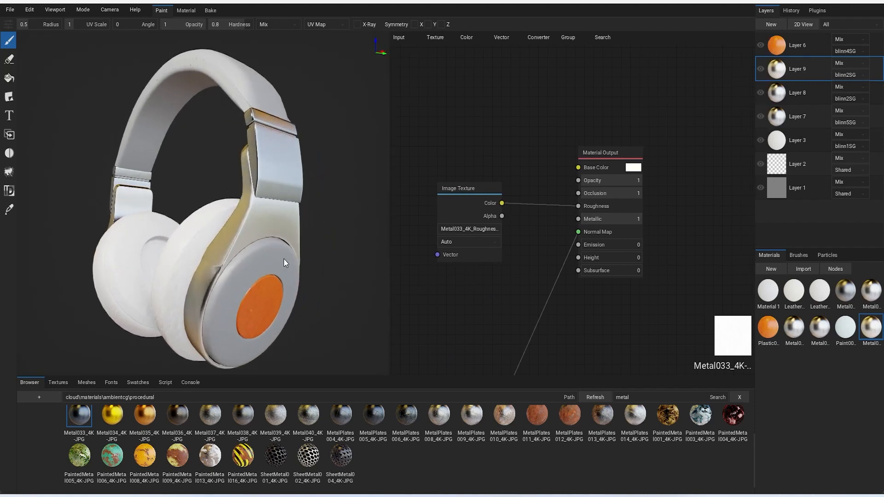
pyautogui.scroll(5, 283, 259)
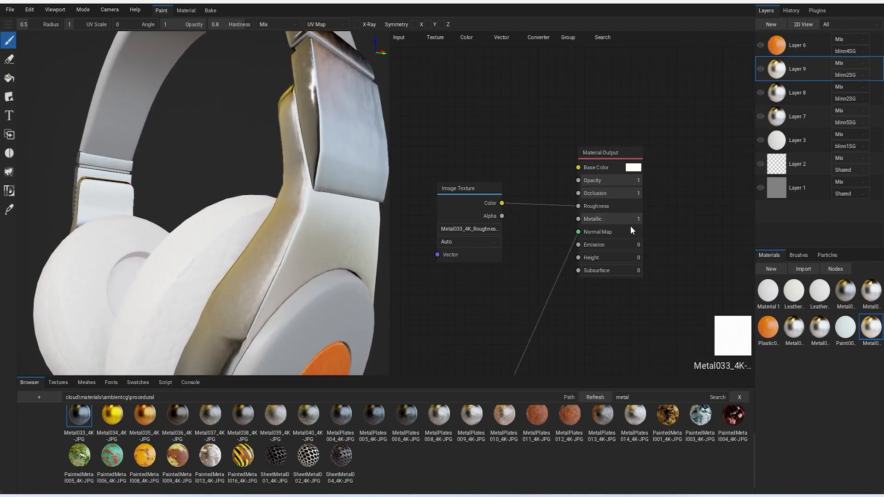
# Lower the arm material's Metallic value to 0.91, inspect the arms, and reduce it to 0.78
pyautogui.moveTo(628, 220)
pyautogui.mouseDown()
pyautogui.moveTo(570, 223)
pyautogui.moveTo(622, 222)
pyautogui.mouseUp()
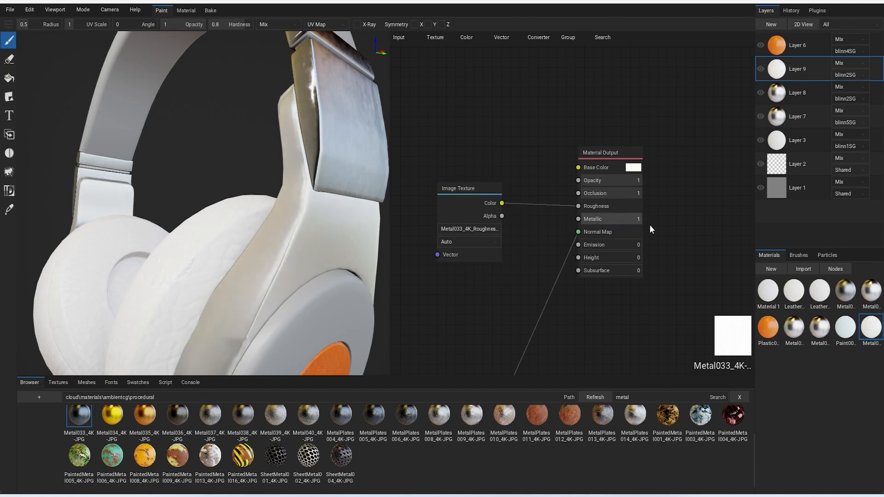
pyautogui.moveTo(649, 229); pyautogui.dragTo(638, 230)
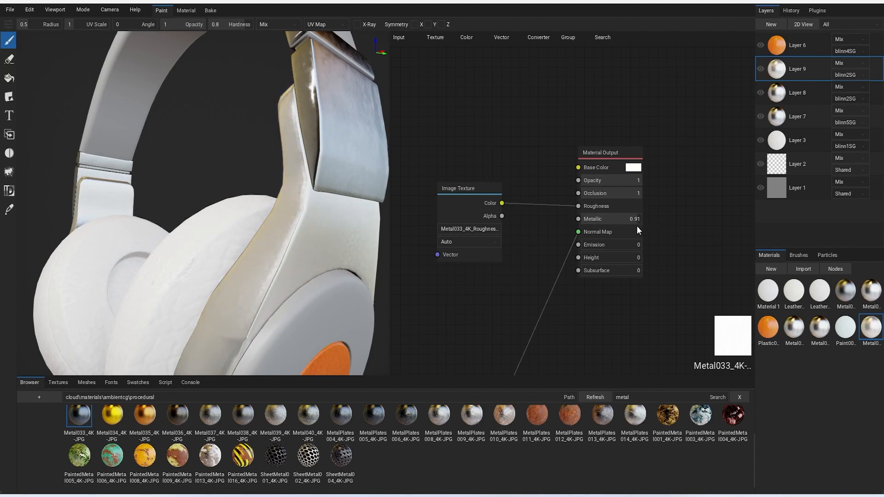
pyautogui.keyDown('alt'); pyautogui.moveTo(378, 242); pyautogui.dragTo(410, 250); pyautogui.keyUp('alt')
pyautogui.scroll(-3, 317, 243)
pyautogui.moveTo(317, 242)
pyautogui.keyDown('alt'); pyautogui.mouseDown()
pyautogui.moveTo(325, 235)
pyautogui.moveTo(314, 241)
pyautogui.mouseUp(); pyautogui.keyUp('alt')
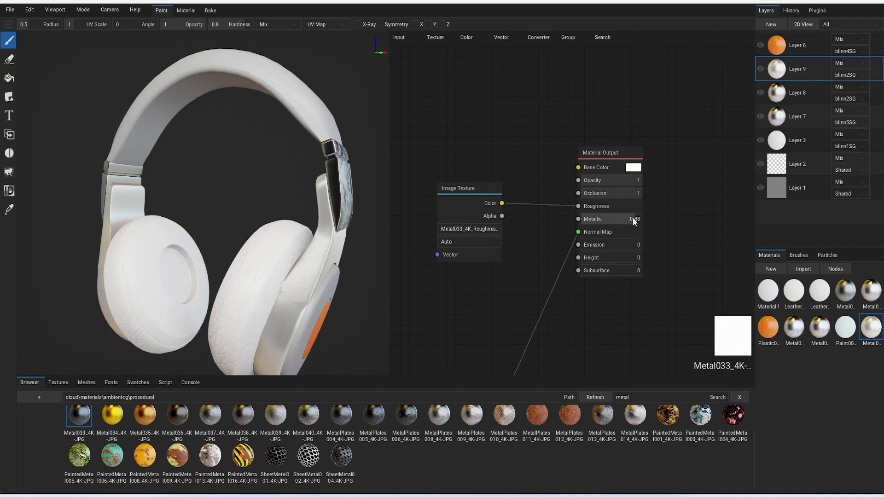
pyautogui.moveTo(632, 218); pyautogui.dragTo(629, 218)
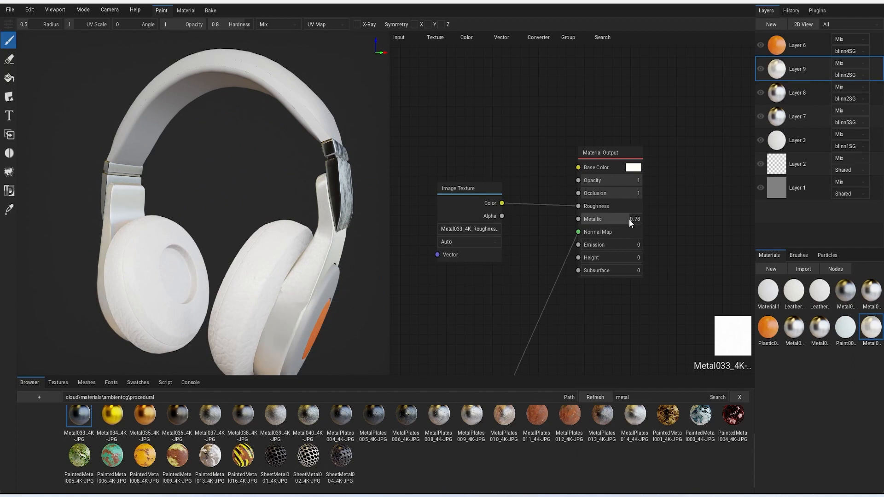
pyautogui.keyDown('alt'); pyautogui.moveTo(364, 234); pyautogui.dragTo(337, 261); pyautogui.keyUp('alt')
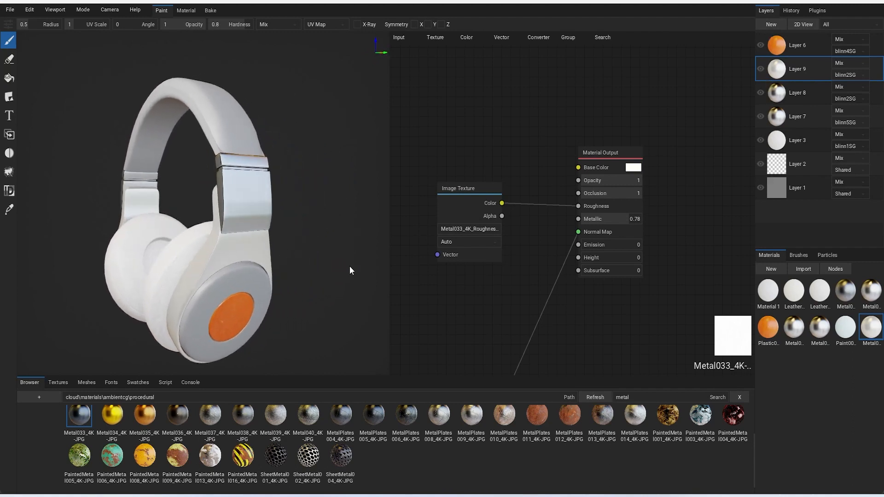
# Close the node editor and apply the Metal033_4K-JPG browser material to the headphones as a new layer
pyautogui.click(837, 268)
pyautogui.keyDown('alt'); pyautogui.moveTo(508, 252); pyautogui.dragTo(464, 232); pyautogui.keyUp('alt')
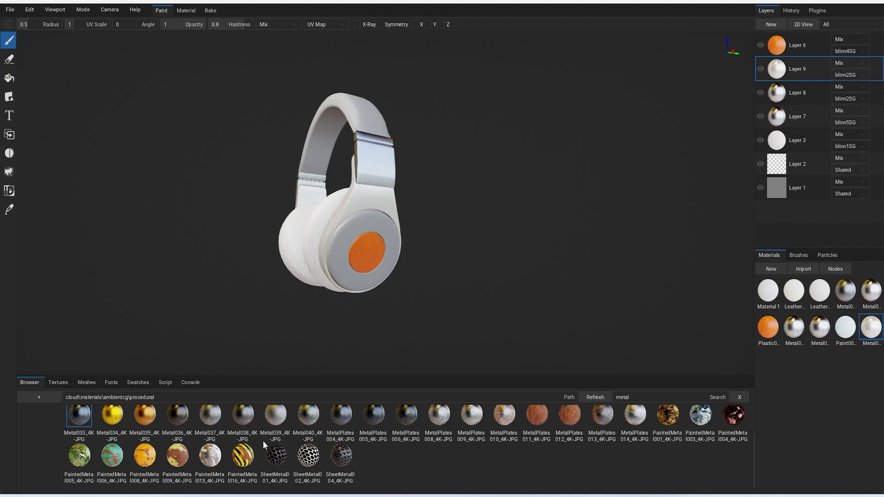
pyautogui.moveTo(79, 418)
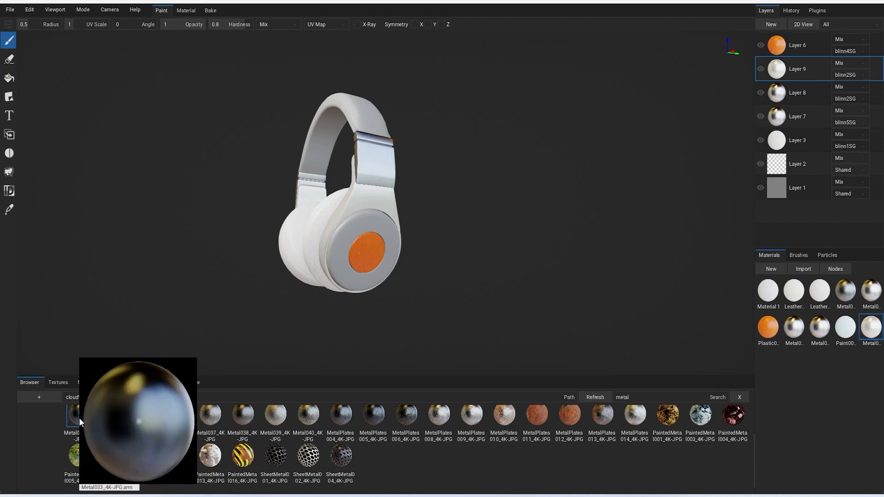
pyautogui.moveTo(80, 418); pyautogui.dragTo(376, 231)
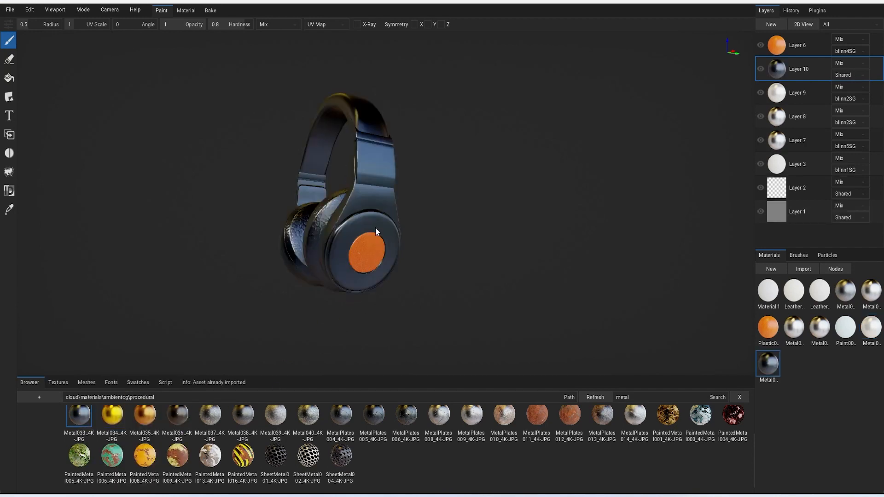
# Try limiting Layer 10 to the objects blinn8SG, blinn7SG, blinn6SG, blinn5SG and blinn4SG in turn
pyautogui.click(846, 77)
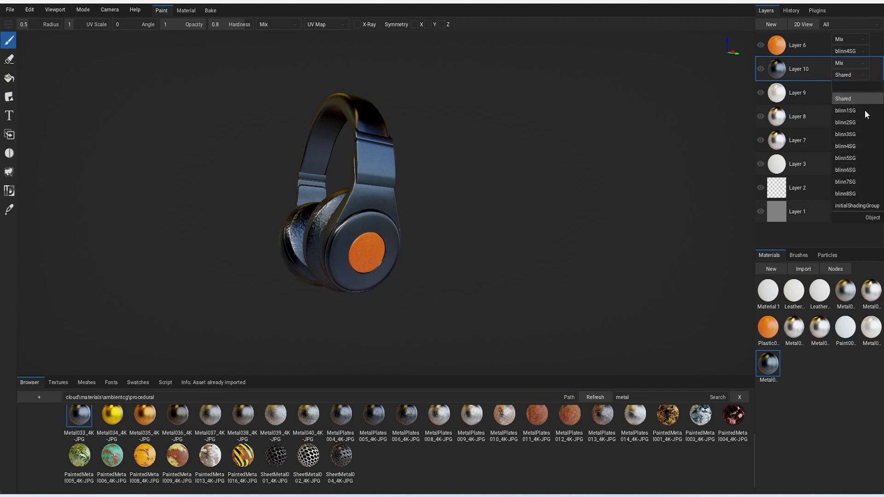
pyautogui.click(861, 195)
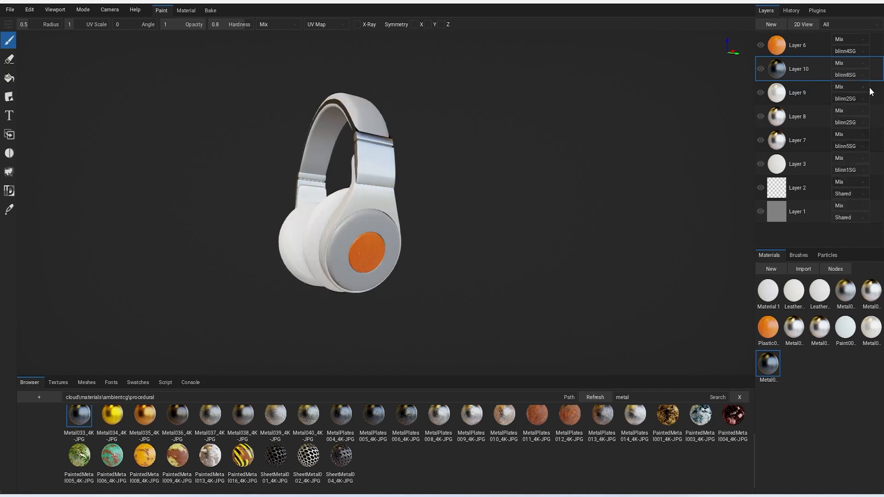
pyautogui.click(857, 76)
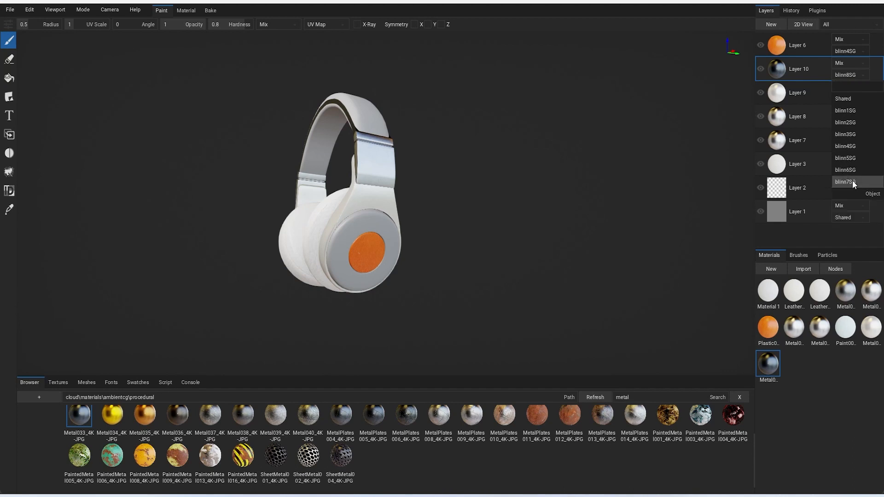
pyautogui.click(852, 180)
pyautogui.click(853, 76)
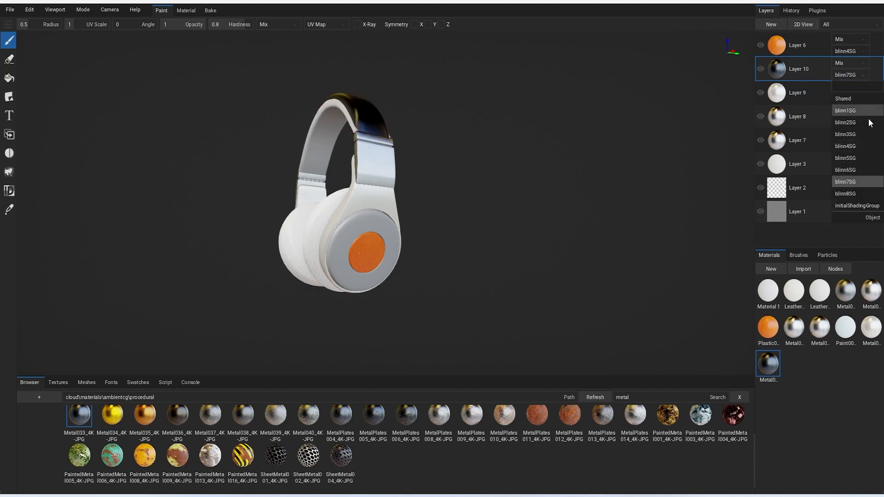
pyautogui.click(861, 167)
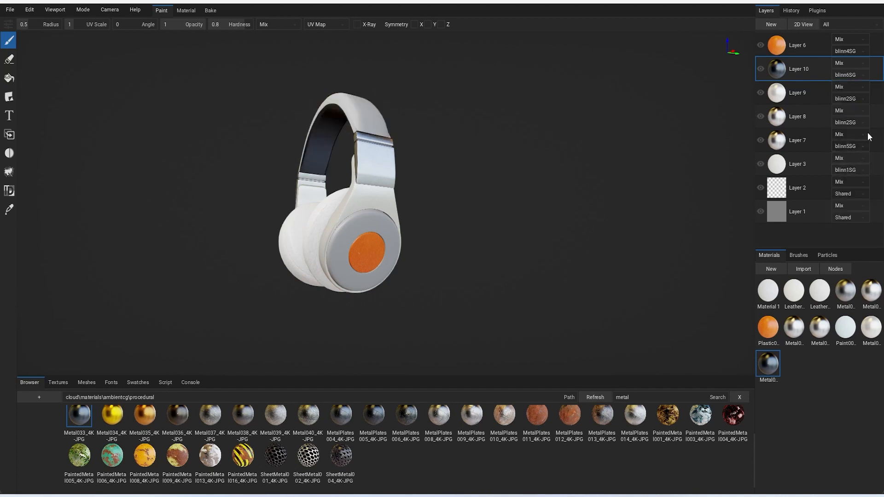
pyautogui.click(854, 76)
pyautogui.click(860, 161)
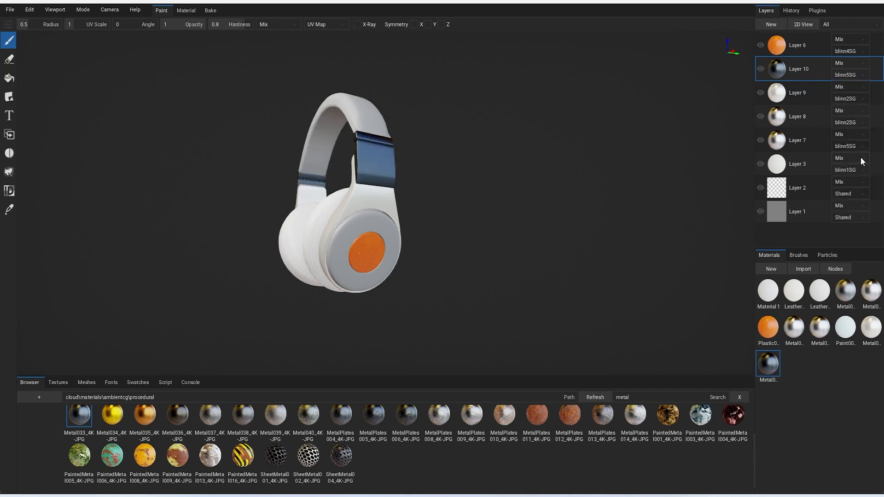
pyautogui.click(855, 76)
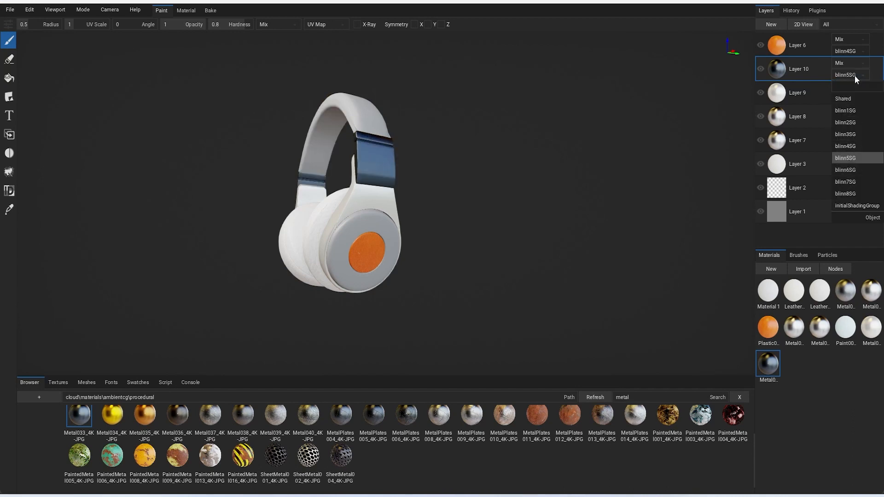
pyautogui.click(862, 146)
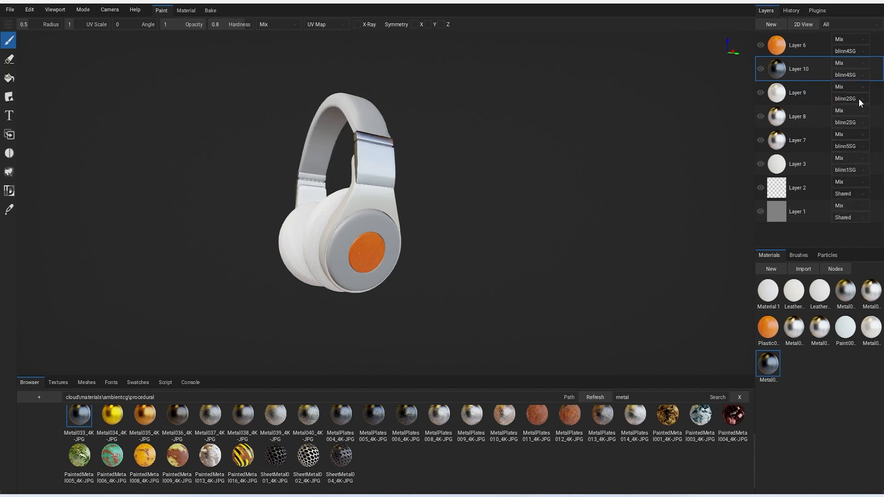
# Limit Layer 10 to the blinn3SG object, the ear cup's outer disc, and inspect the headphones
pyautogui.click(850, 76)
pyautogui.click(857, 135)
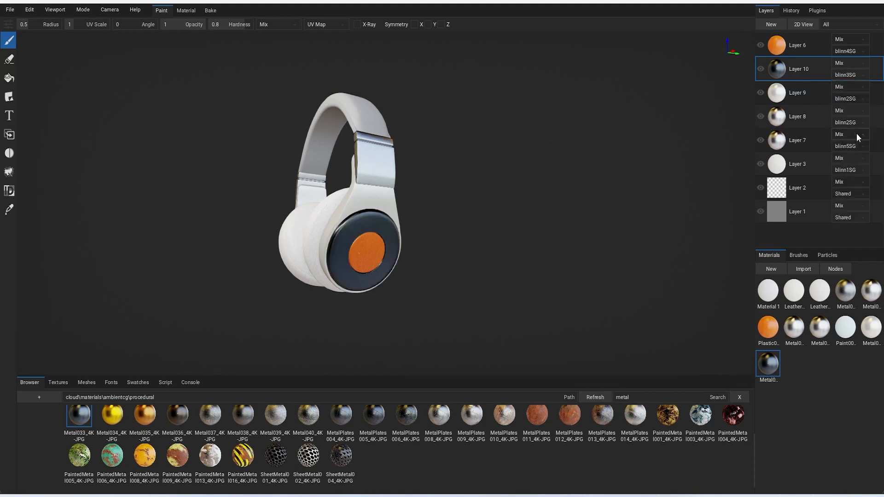
pyautogui.moveTo(487, 262); pyautogui.dragTo(502, 275, button='right')
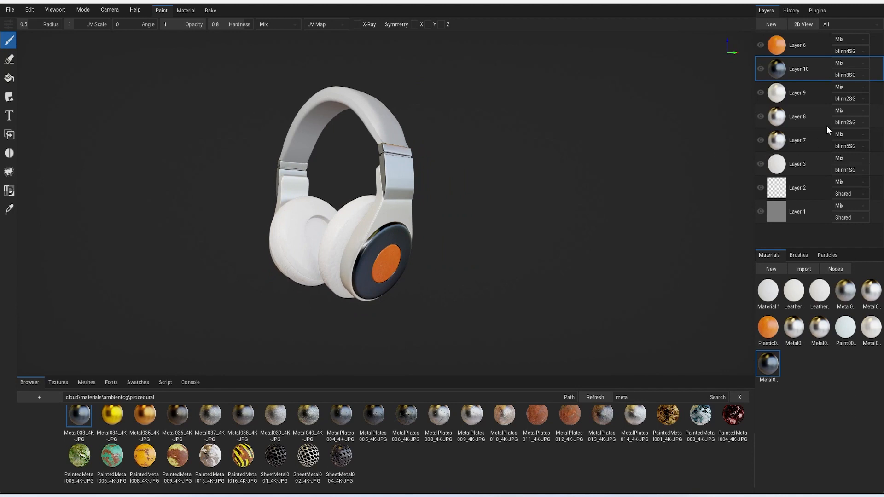
# Delete the Color and Metalness image texture nodes from the Metal033_4K material's node graph, moving the Roughness texture node up
pyautogui.click(836, 270)
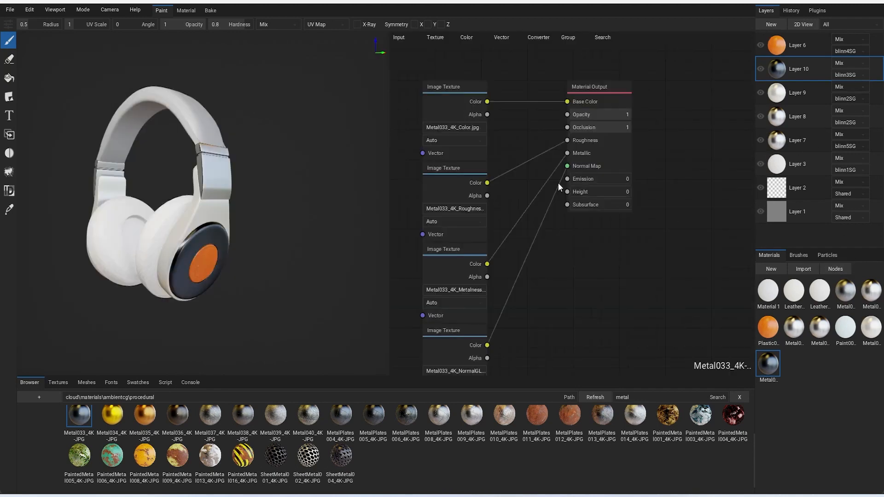
pyautogui.click(452, 87)
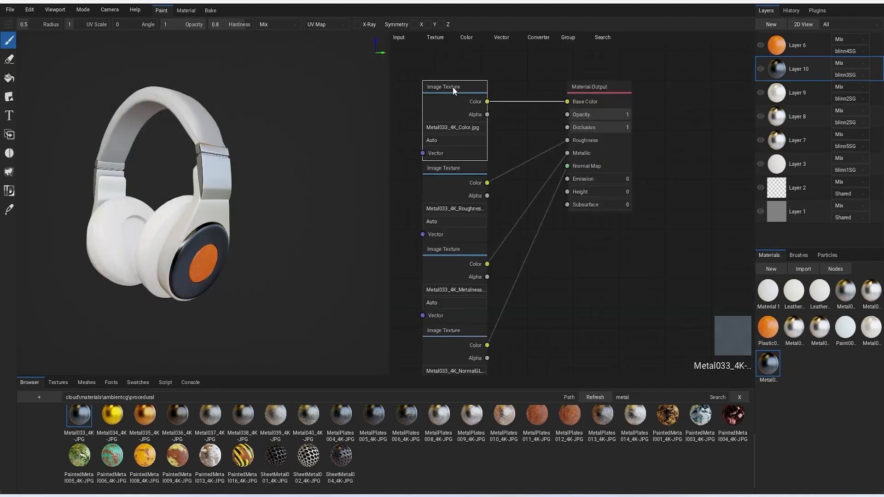
pyautogui.press('Delete')
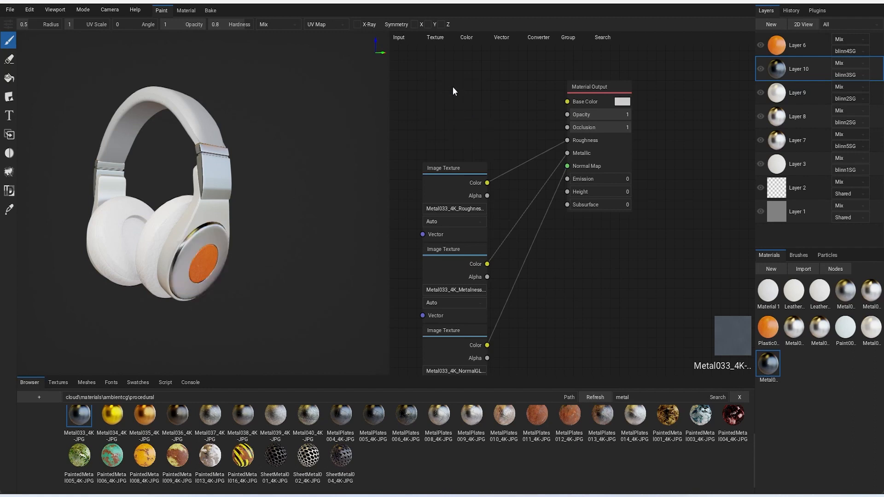
pyautogui.moveTo(467, 168); pyautogui.dragTo(465, 145)
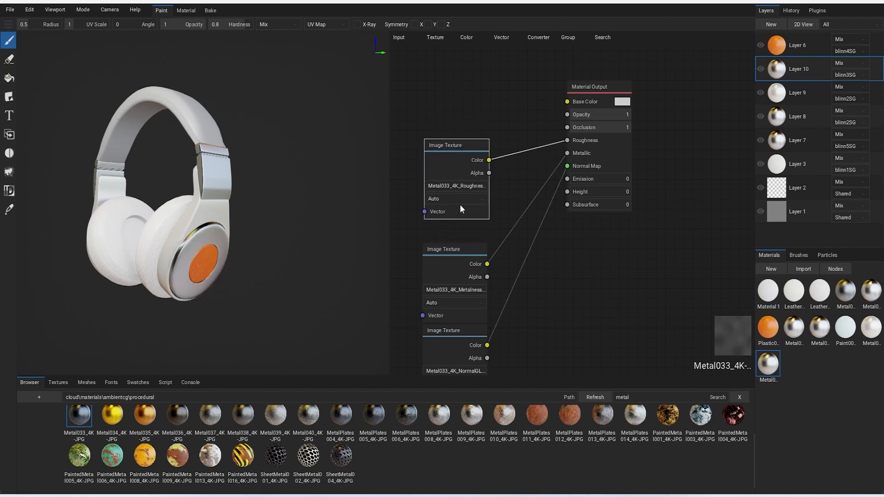
pyautogui.click(451, 254)
pyautogui.press('Delete')
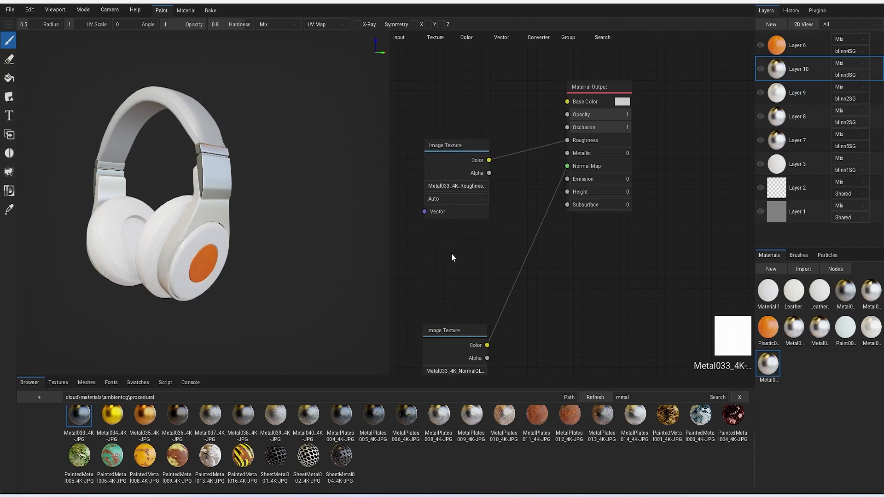
# Set the Metallic value of the Metal033_4K material output to 0.75 and close the node editor
pyautogui.moveTo(325, 266); pyautogui.dragTo(288, 255, button='right')
pyautogui.moveTo(288, 255); pyautogui.dragTo(265, 238, button='middle')
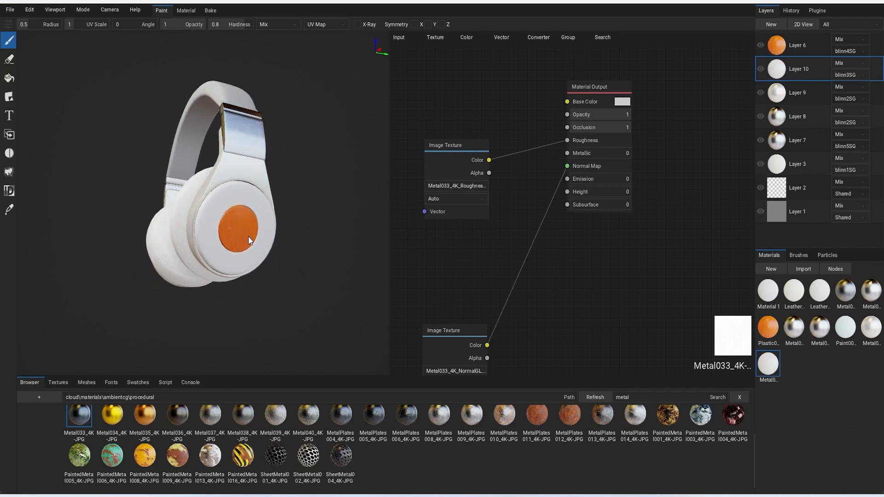
pyautogui.scroll(3, 235, 234)
pyautogui.scroll(3, 236, 233)
pyautogui.scroll(-6, 236, 233)
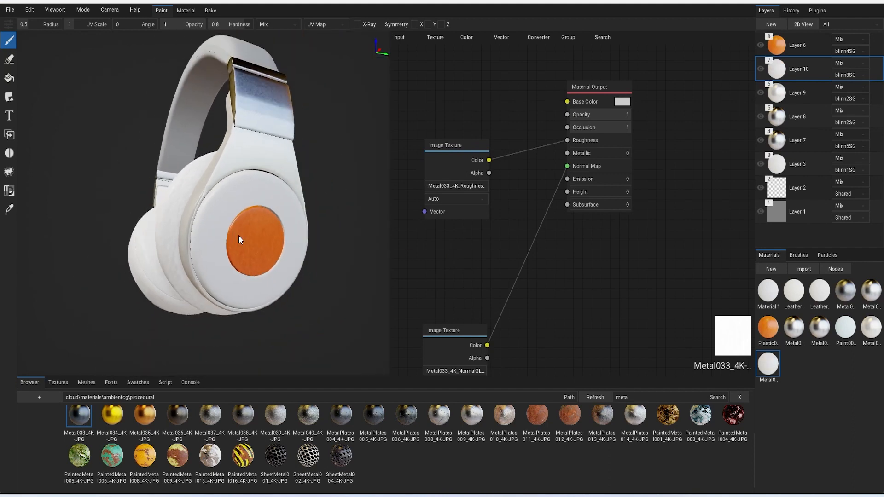
pyautogui.moveTo(236, 233); pyautogui.dragTo(260, 249, button='right')
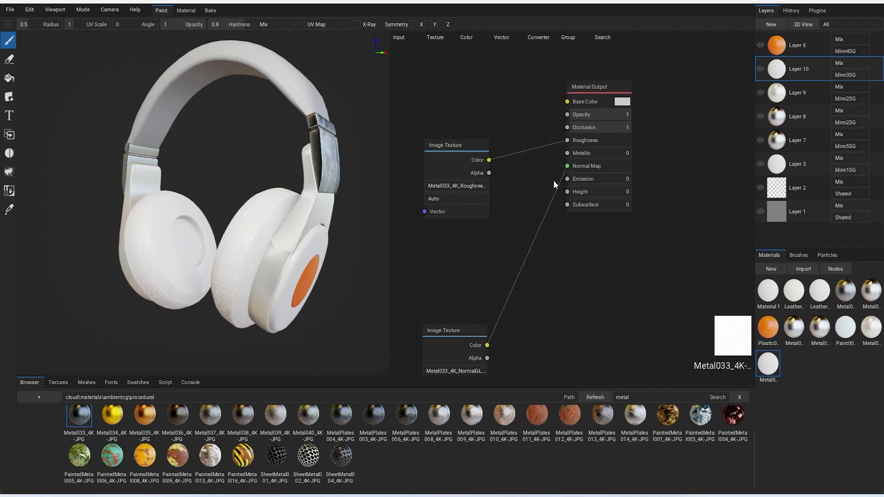
pyautogui.moveTo(589, 152)
pyautogui.mouseDown()
pyautogui.moveTo(636, 159)
pyautogui.moveTo(618, 163)
pyautogui.mouseUp()
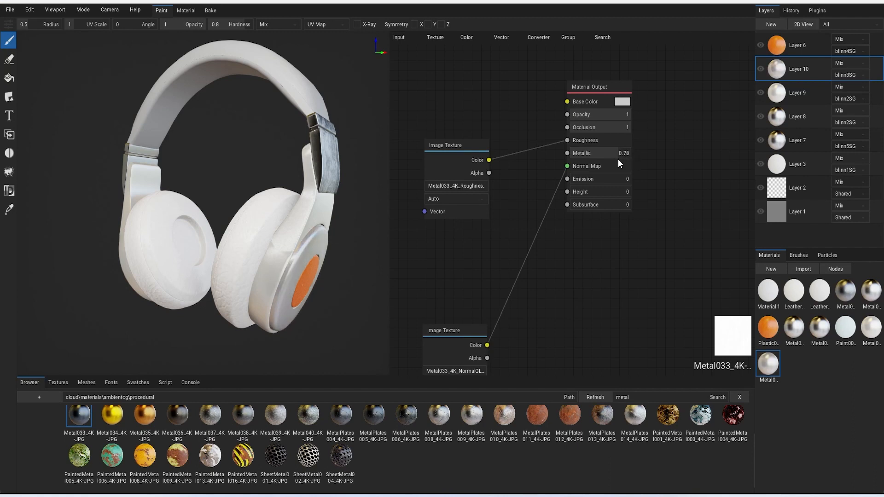
pyautogui.moveTo(377, 168); pyautogui.dragTo(333, 184, button='right')
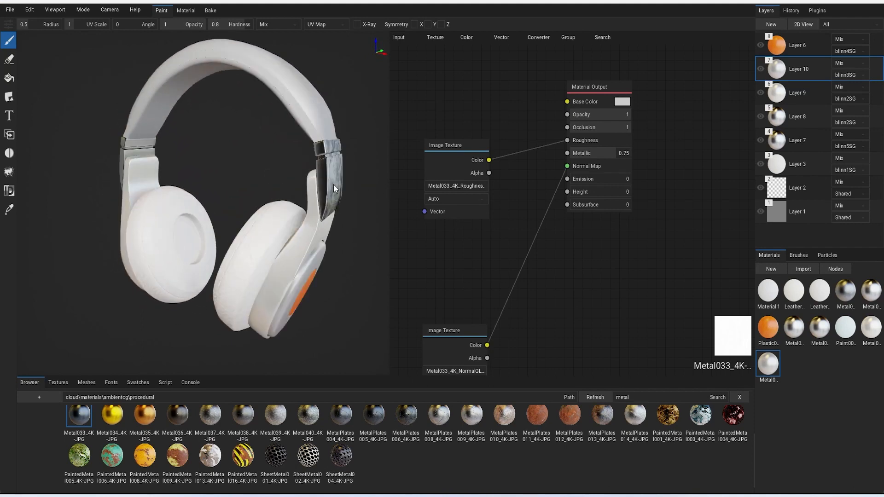
pyautogui.scroll(3, 316, 164)
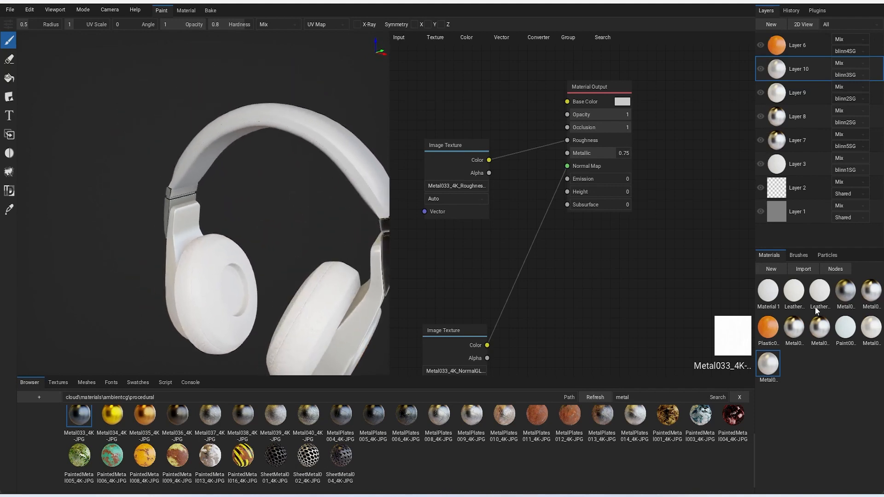
pyautogui.click(835, 269)
pyautogui.moveTo(546, 255); pyautogui.dragTo(554, 238, button='right')
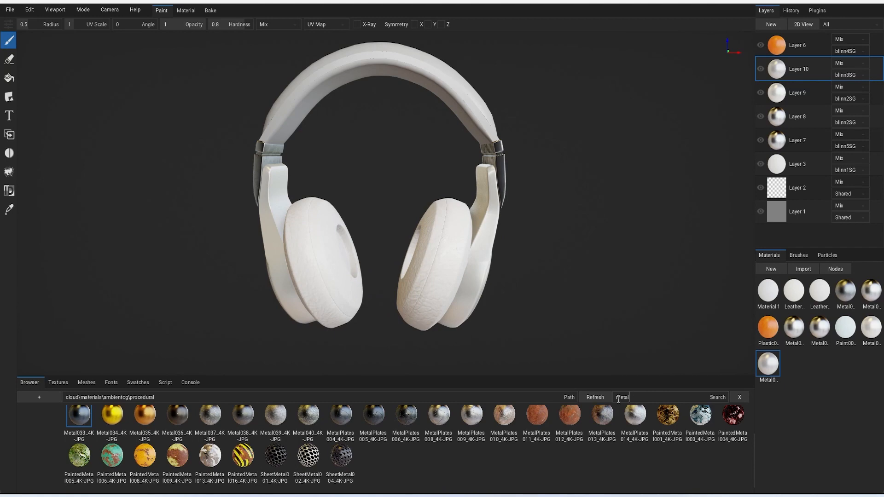
# Search the material library for leather and apply Leather025_4K-JPG to the headphones as a new layer
pyautogui.click(645, 399)
pyautogui.press('BackSpace')
pyautogui.write('leather')
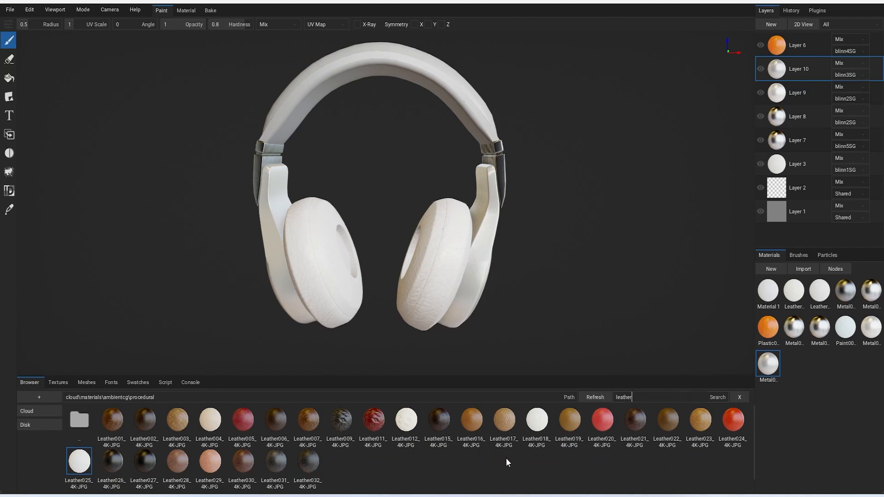
pyautogui.moveTo(84, 467); pyautogui.dragTo(397, 73)
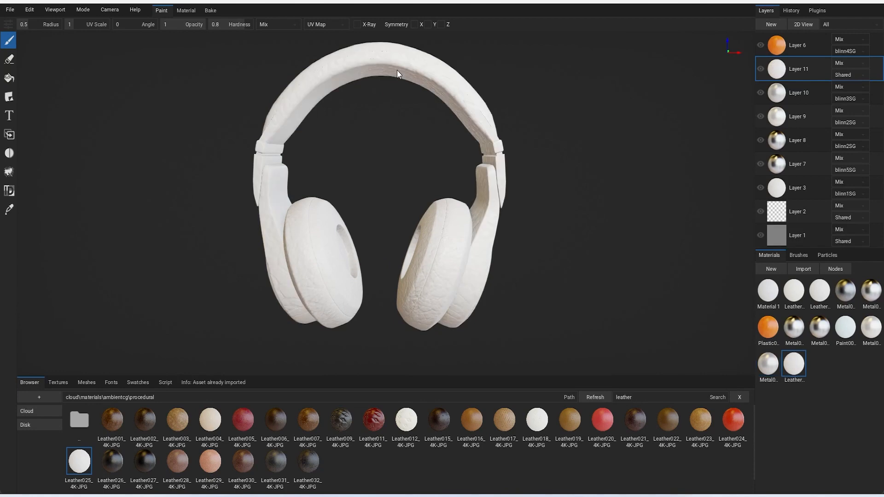
# Restrict Layer 11's leather to the outer headband part, blinn7SG, after trying blinn8SG
pyautogui.moveTo(418, 104); pyautogui.dragTo(404, 162, button='middle')
pyautogui.scroll(5, 385, 256)
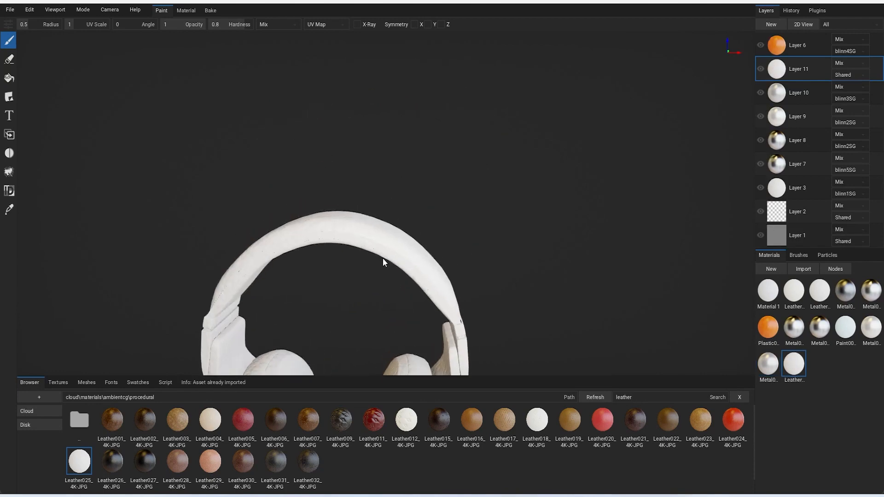
pyautogui.click(851, 75)
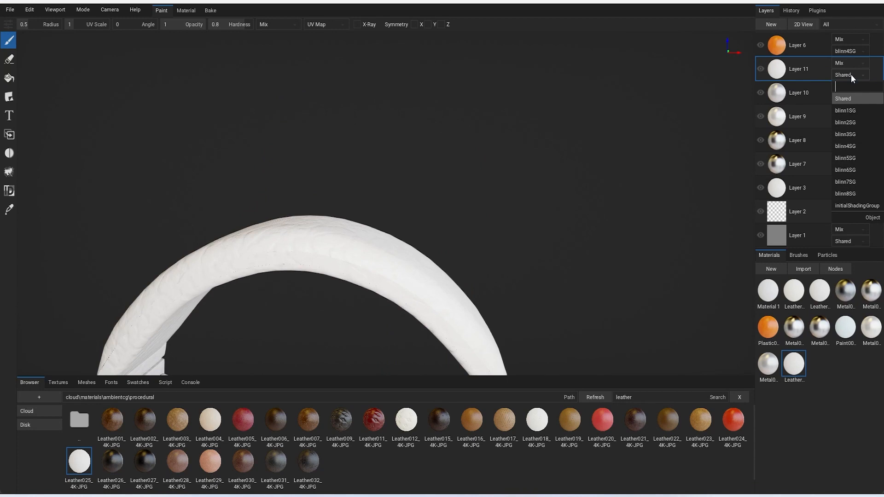
pyautogui.click(861, 193)
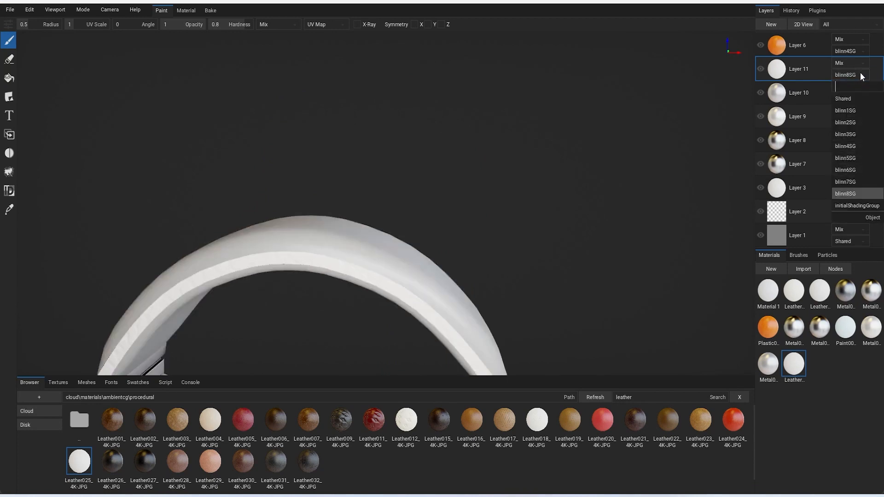
pyautogui.click(858, 182)
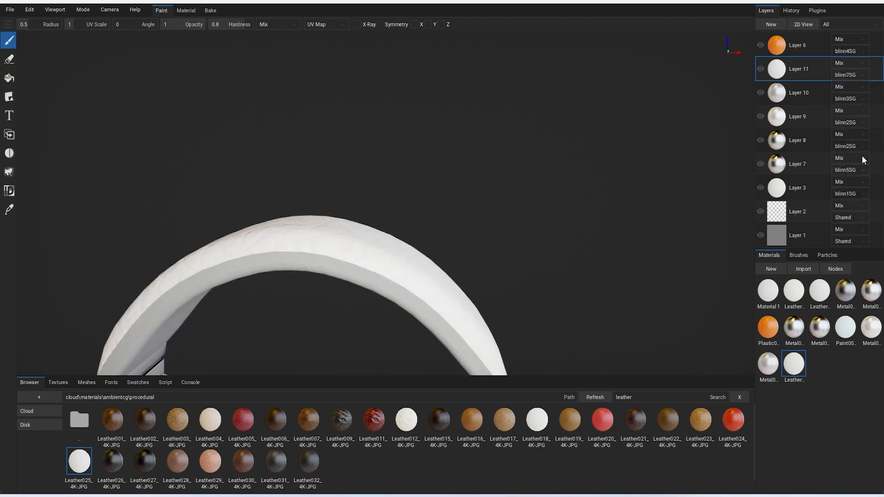
# Switch Layer 11's texture mapping to Triplanar and check the leather grain over the headband
pyautogui.rightClick(802, 70)
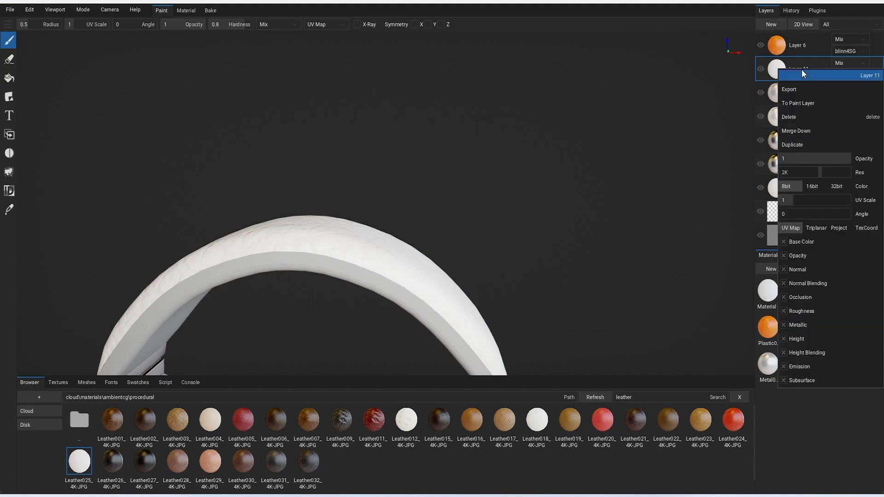
pyautogui.click(817, 228)
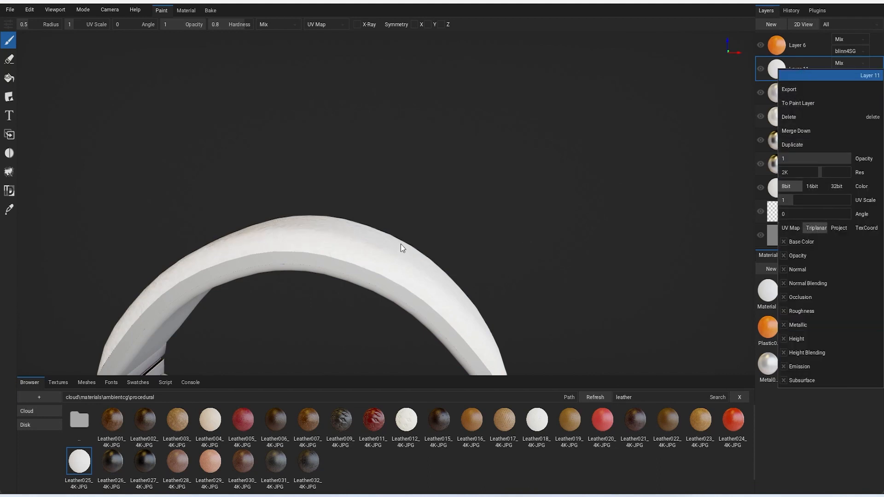
pyautogui.click(405, 271)
pyautogui.moveTo(360, 184); pyautogui.dragTo(380, 230, button='right')
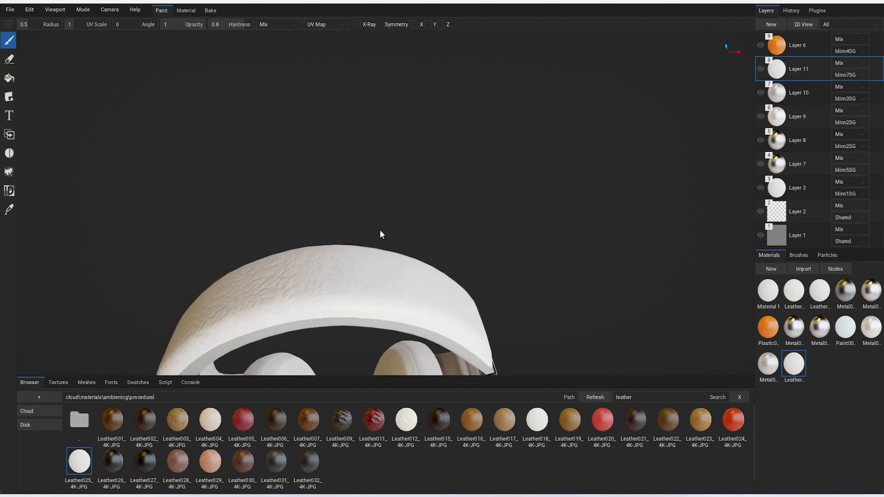
pyautogui.moveTo(380, 230); pyautogui.dragTo(381, 189, button='middle')
pyautogui.moveTo(381, 189); pyautogui.dragTo(507, 114, button='right')
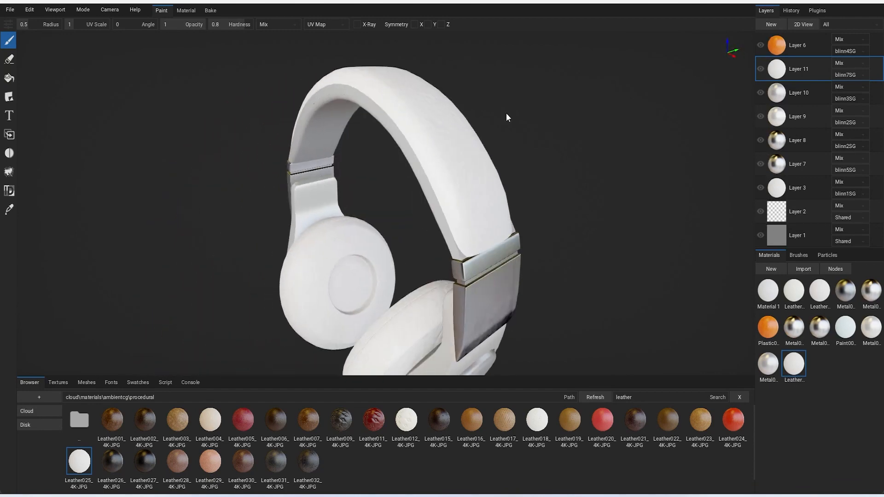
# Increase the UV Scale of Layer 11 to make the leather grain on the outer headband finer
pyautogui.rightClick(792, 70)
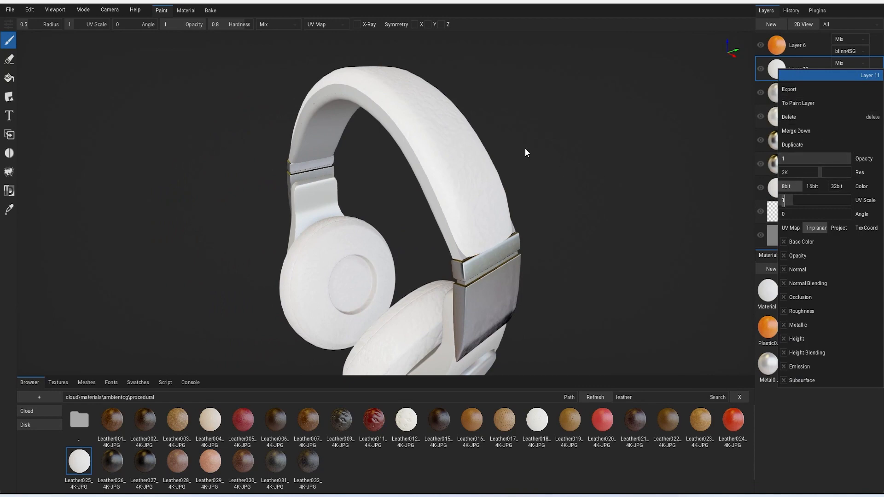
pyautogui.click(386, 169)
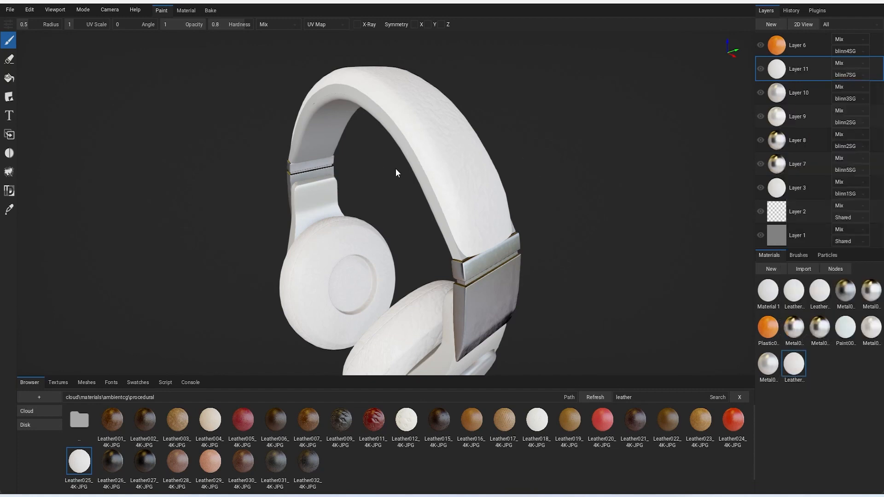
pyautogui.moveTo(384, 177)
pyautogui.mouseDown(button='right')
pyautogui.moveTo(373, 186)
pyautogui.moveTo(410, 213)
pyautogui.moveTo(380, 192)
pyautogui.mouseUp(button='right')
pyautogui.rightClick(797, 68)
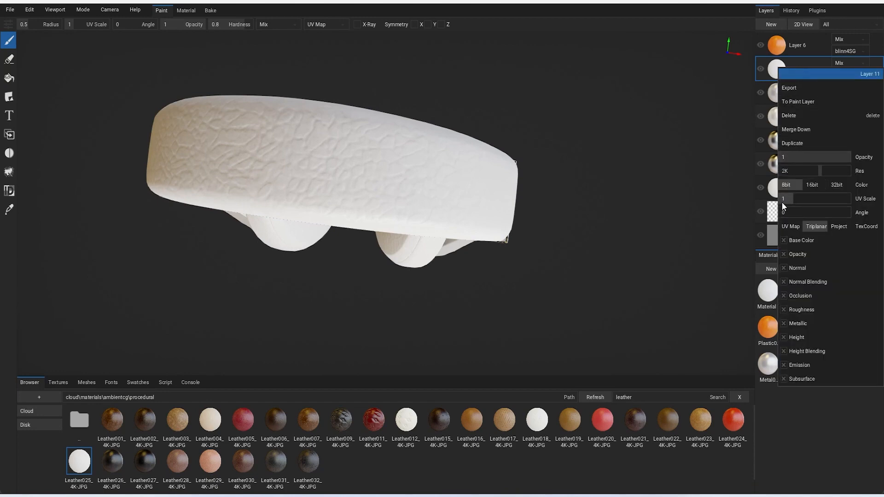
pyautogui.moveTo(789, 202); pyautogui.dragTo(811, 207)
pyautogui.click(526, 163)
pyautogui.moveTo(407, 167); pyautogui.dragTo(389, 99, button='right')
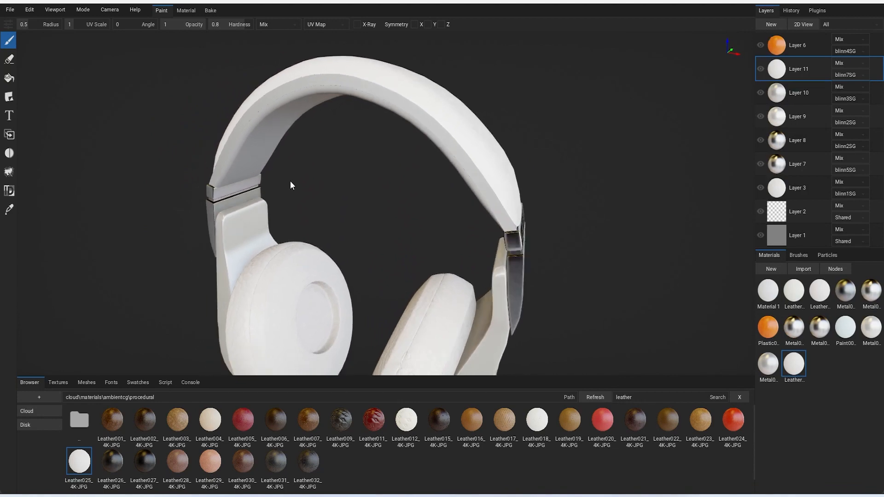
# Apply Leather025_4K-JPG as another new layer and restrict it to the inner headband part, blinn6SG
pyautogui.moveTo(76, 460); pyautogui.dragTo(264, 150)
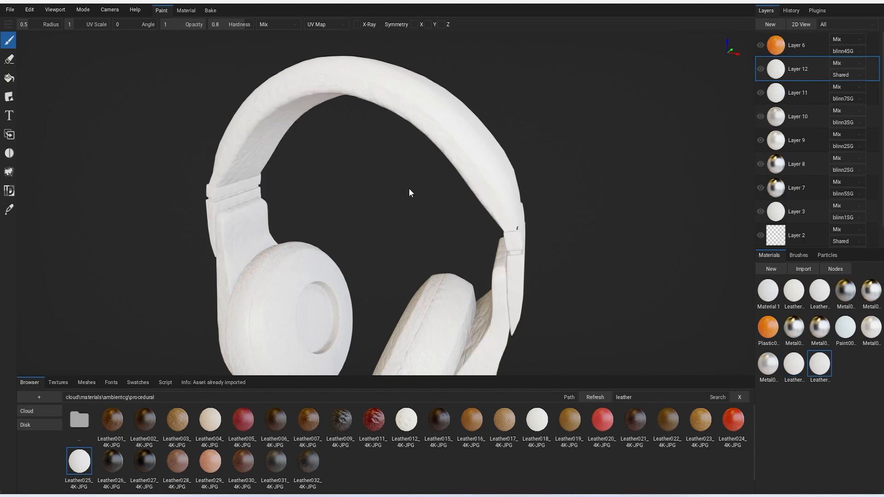
pyautogui.click(848, 76)
pyautogui.click(866, 170)
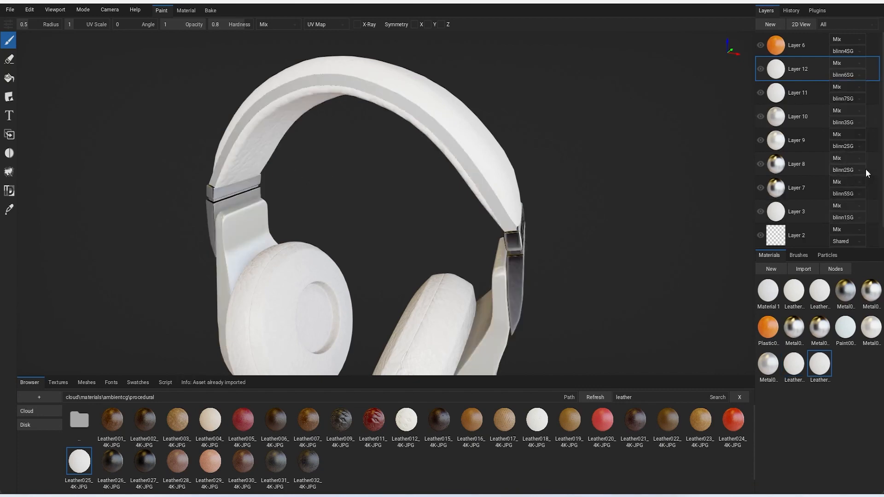
# Switch Layer 12's texture mapping to Triplanar for the inner headband leather
pyautogui.rightClick(803, 70)
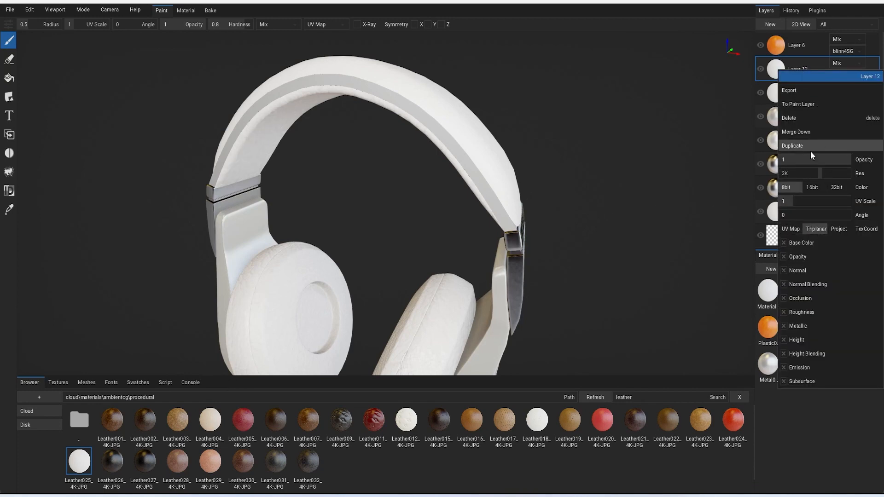
pyautogui.click(363, 160)
pyautogui.scroll(3, 364, 151)
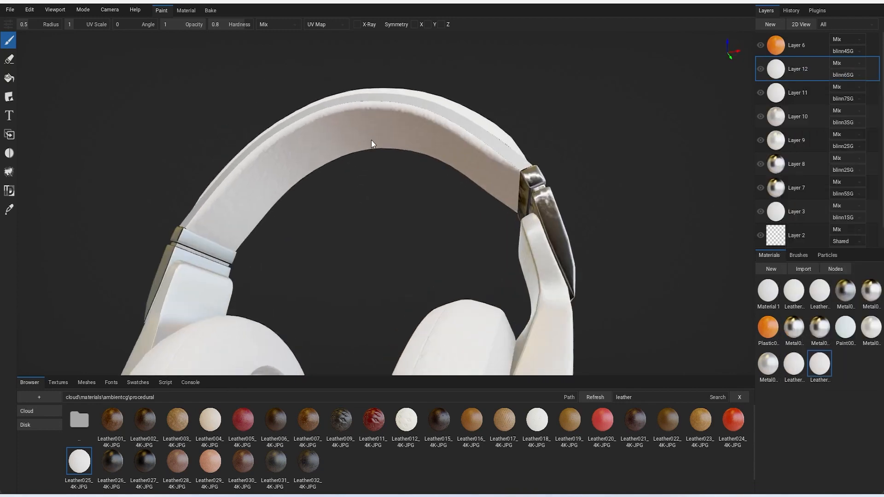
# Set the UV Scale of Layer 12 to 1.8 and check the leather grain on the inner headband
pyautogui.rightClick(795, 68)
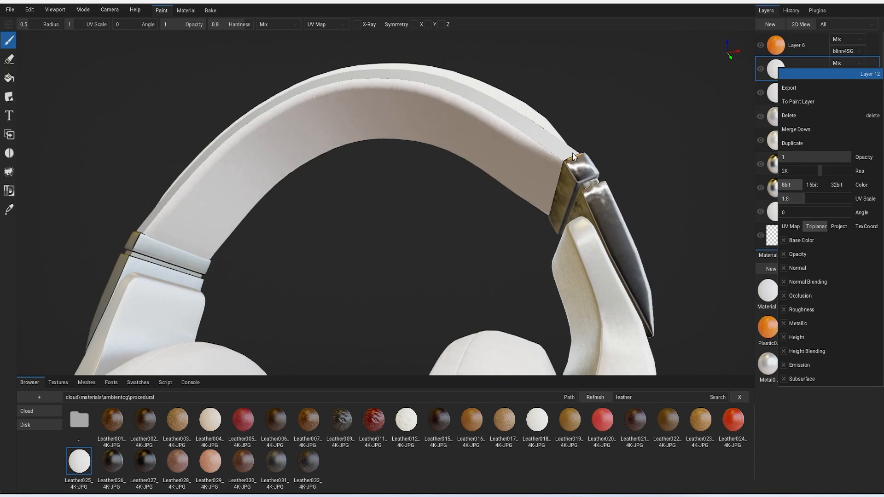
pyautogui.click(609, 118)
pyautogui.keyDown('alt'); pyautogui.moveTo(609, 117); pyautogui.dragTo(603, 154); pyautogui.keyUp('alt')
pyautogui.scroll(-3, 541, 137)
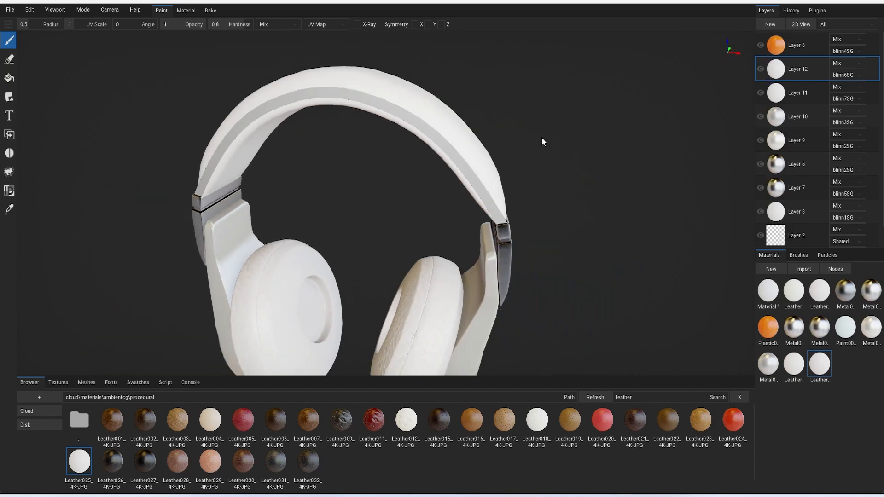
pyautogui.keyDown('alt'); pyautogui.moveTo(539, 140); pyautogui.dragTo(511, 142); pyautogui.keyUp('alt')
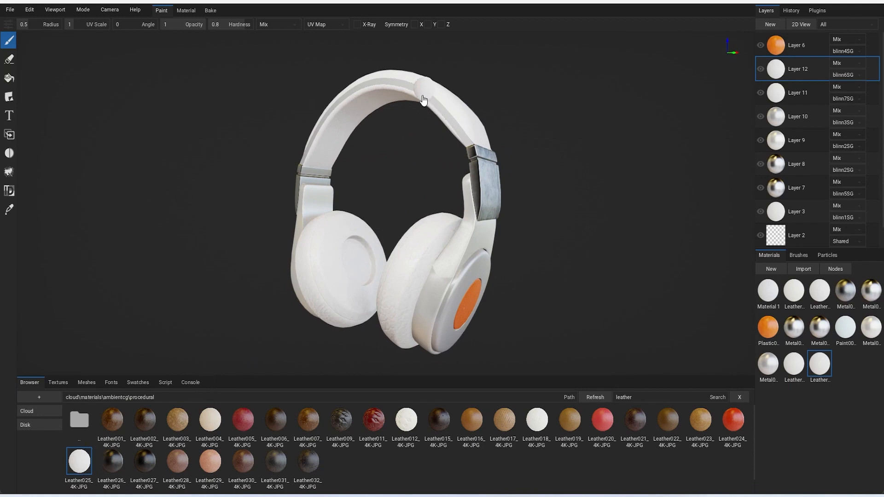
# Apply Leather025_4K-JPG once more as a new layer above Layer 12 and assign it to blinn7SG
pyautogui.moveTo(423, 100); pyautogui.dragTo(424, 102)
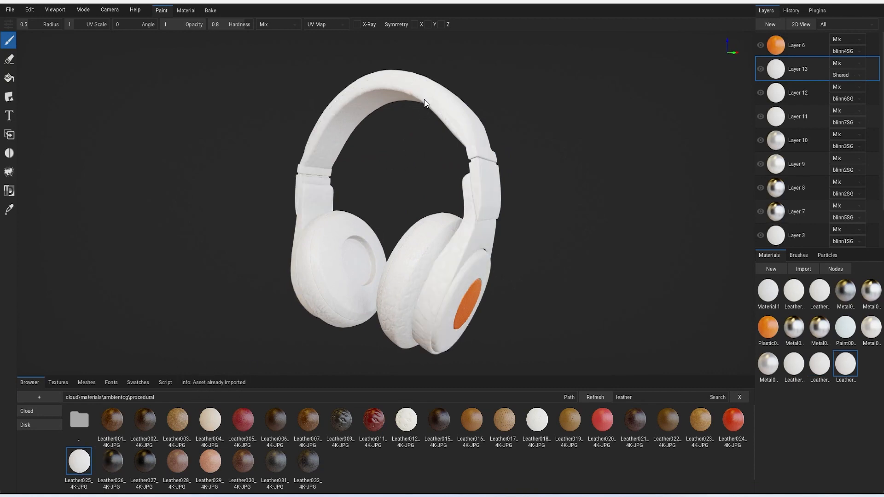
pyautogui.click(841, 74)
pyautogui.click(857, 186)
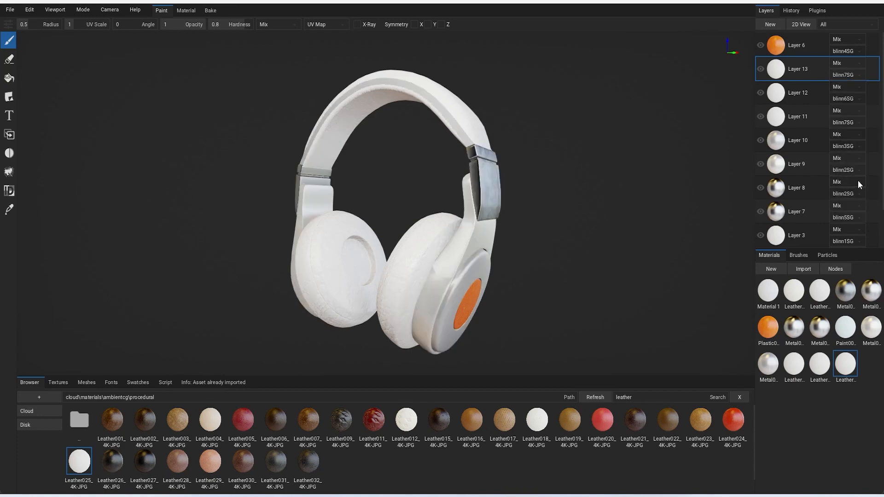
# Reassign Layer 13 to blinn8SG and check how the leather maps onto the outer headband up close
pyautogui.click(859, 74)
pyautogui.click(859, 190)
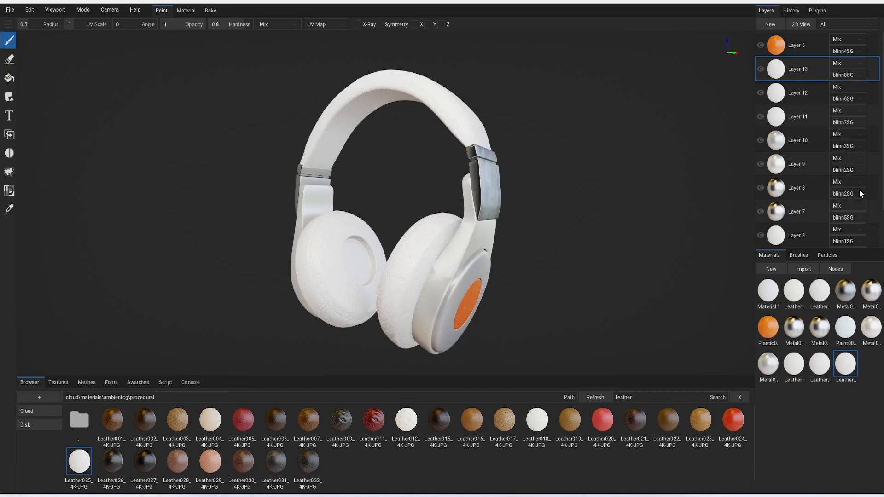
pyautogui.moveTo(477, 148); pyautogui.dragTo(433, 112, button='right')
pyautogui.scroll(4, 410, 87)
pyautogui.moveTo(408, 89); pyautogui.dragTo(422, 147, button='middle')
pyautogui.scroll(2, 417, 185)
pyautogui.moveTo(413, 195); pyautogui.dragTo(404, 178, button='right')
pyautogui.scroll(2, 428, 178)
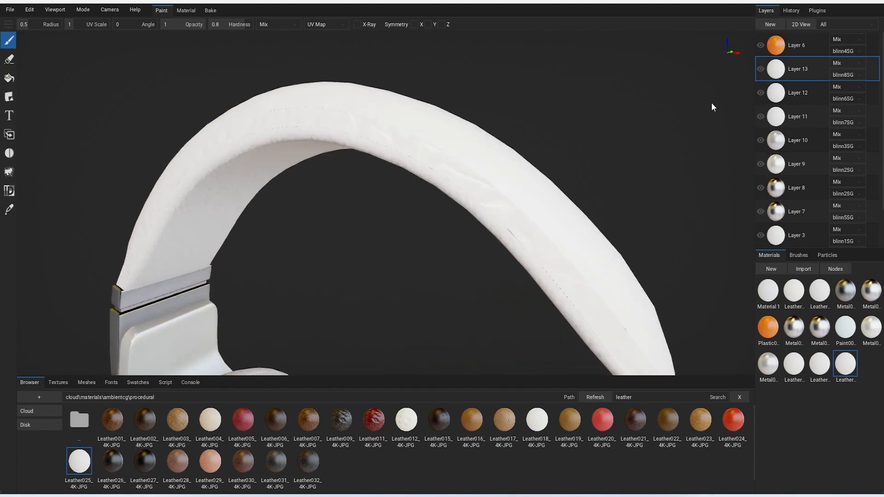
# Switch Layer 13 to Triplanar mapping with a UV Scale of 1.55 and check the leather on the headband
pyautogui.rightClick(801, 70)
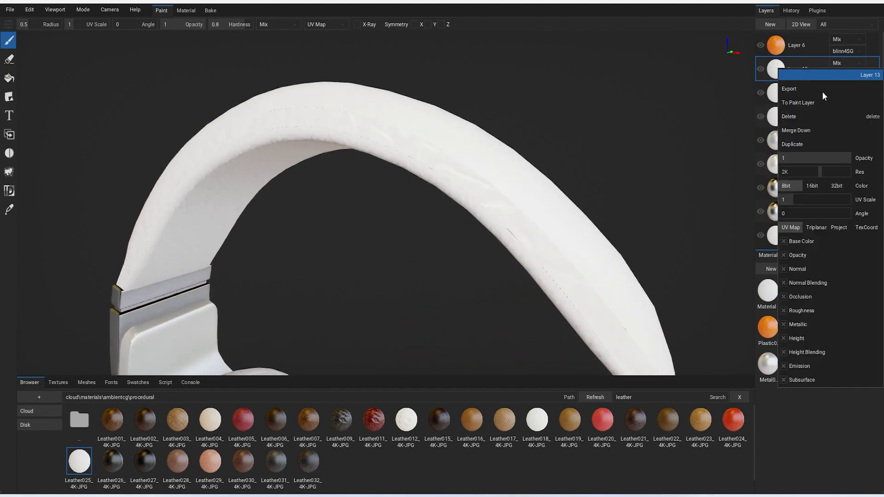
pyautogui.click(819, 226)
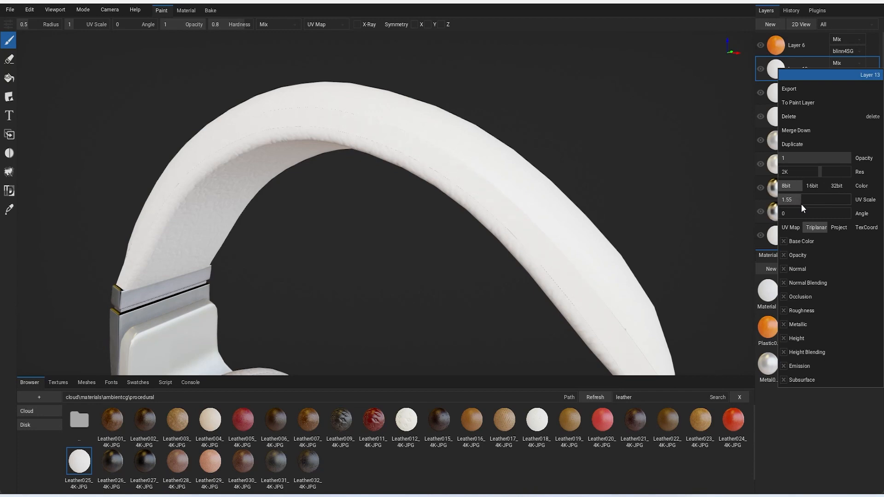
pyautogui.click(571, 144)
pyautogui.scroll(-6, 593, 145)
pyautogui.moveTo(570, 171); pyautogui.dragTo(578, 125, button='middle')
pyautogui.moveTo(578, 125); pyautogui.dragTo(584, 177, button='right')
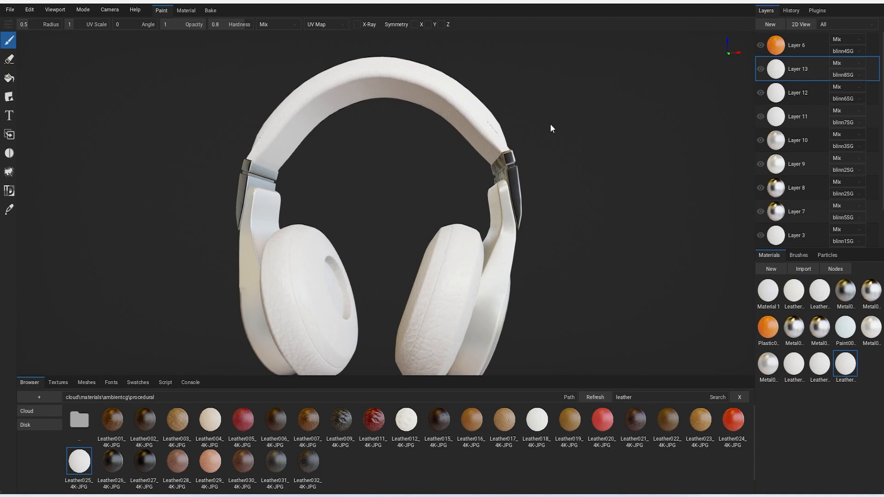
pyautogui.moveTo(547, 224); pyautogui.dragTo(498, 235, button='right')
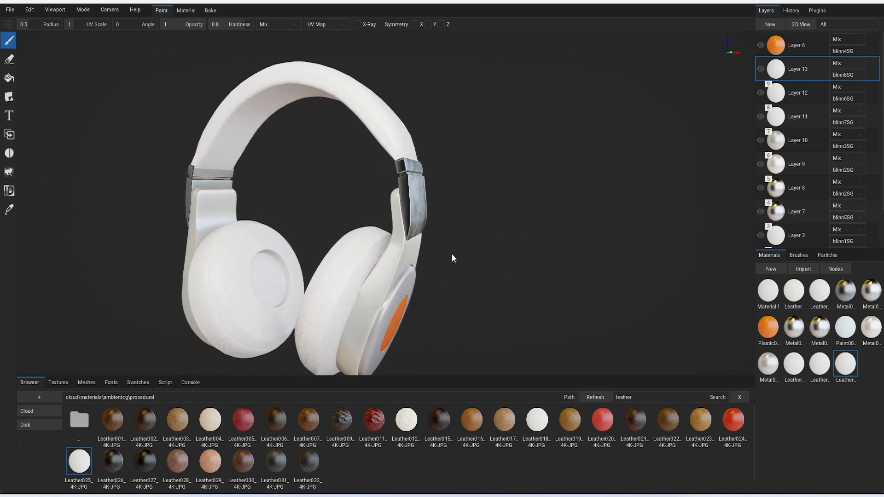
# Look through the cloud library's ambientcg procedural and photogrammetry folders, and open the cloud\materials\procedural folder
pyautogui.click(79, 423)
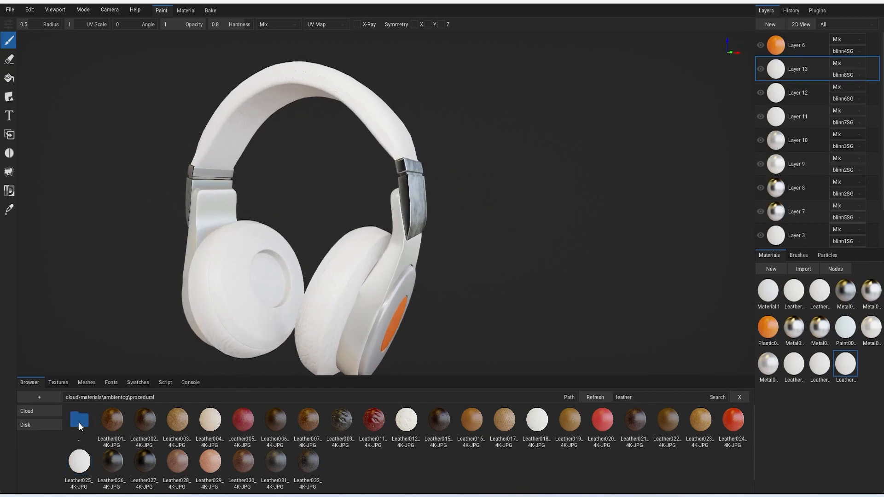
pyautogui.click(79, 423)
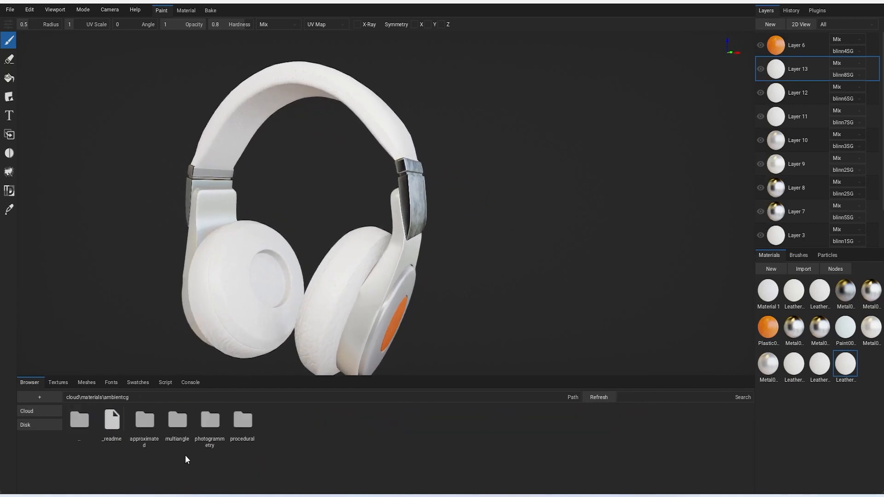
pyautogui.click(243, 426)
pyautogui.click(243, 426)
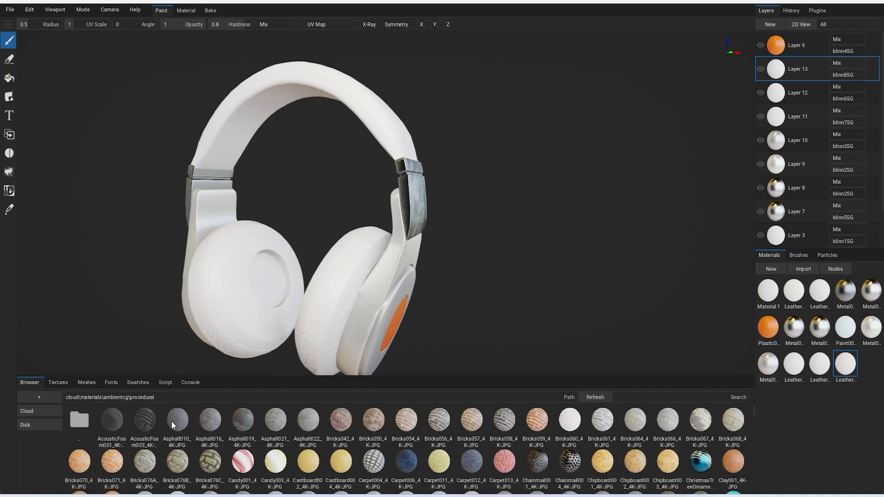
pyautogui.click(78, 422)
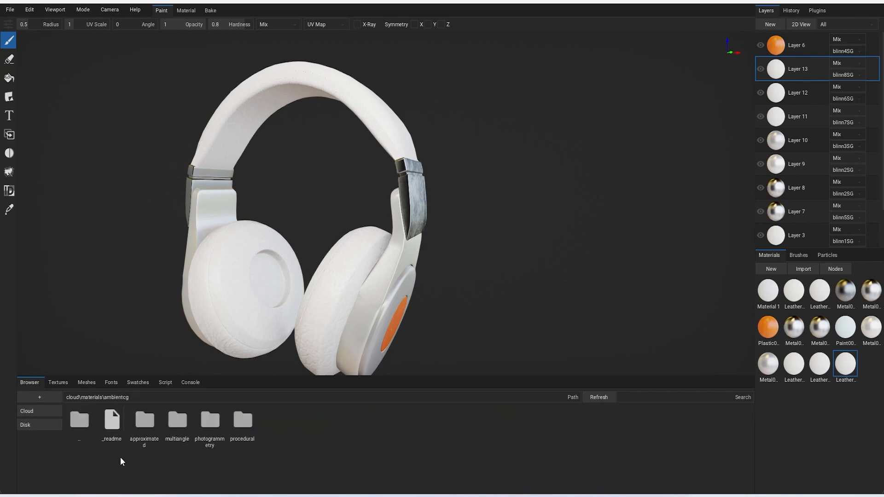
pyautogui.click(209, 422)
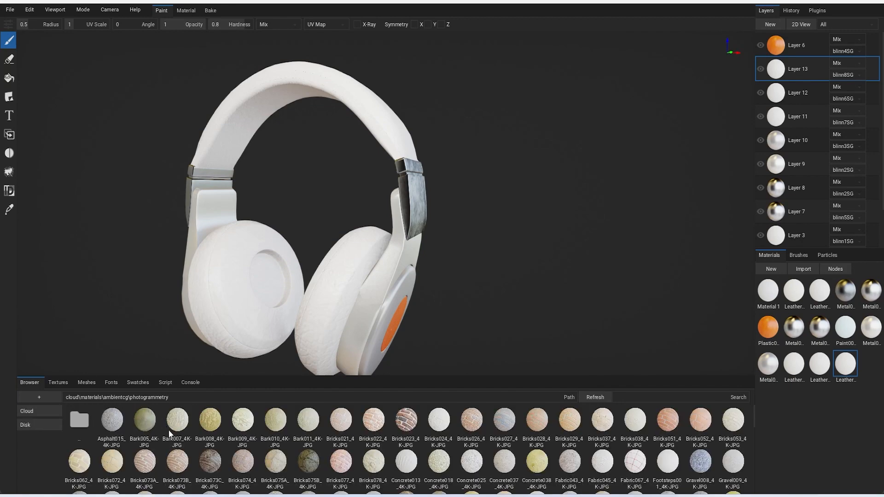
pyautogui.scroll(-15, 168, 433)
pyautogui.scroll(15, 170, 440)
pyautogui.click(74, 422)
pyautogui.click(76, 424)
pyautogui.click(76, 424)
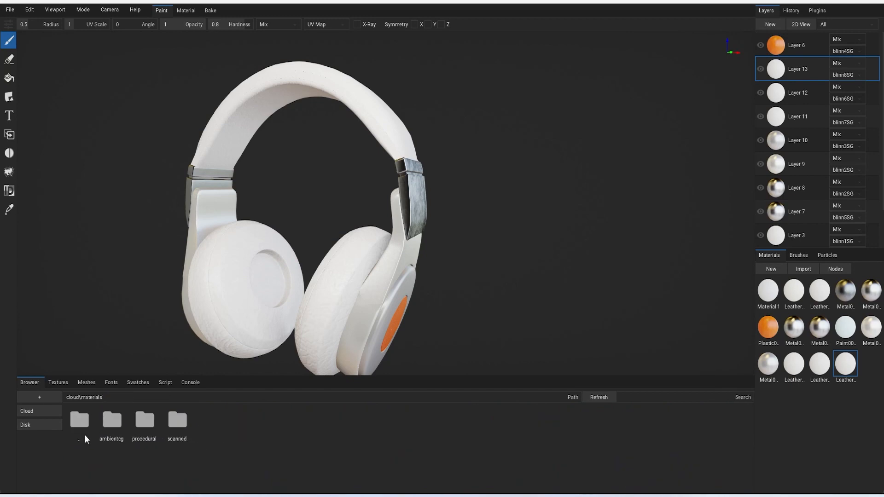
pyautogui.click(145, 422)
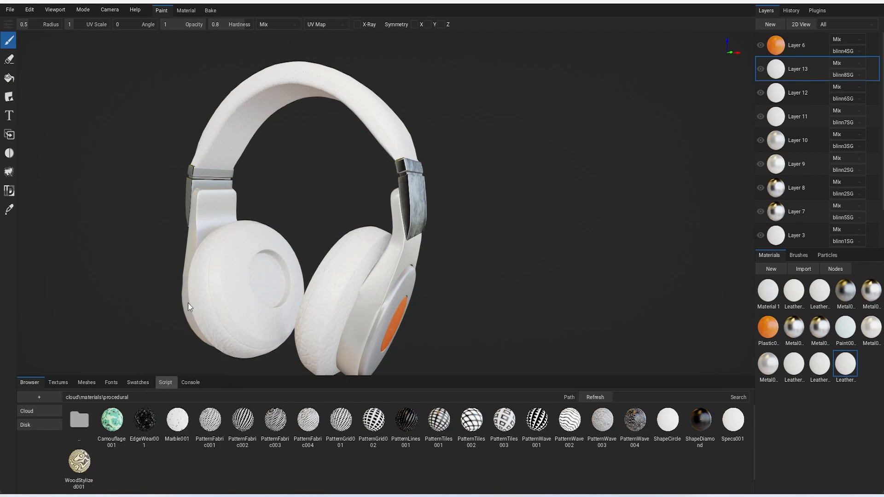
# Save the project to the Desktop under the file name "headphones ap"
pyautogui.click(10, 12)
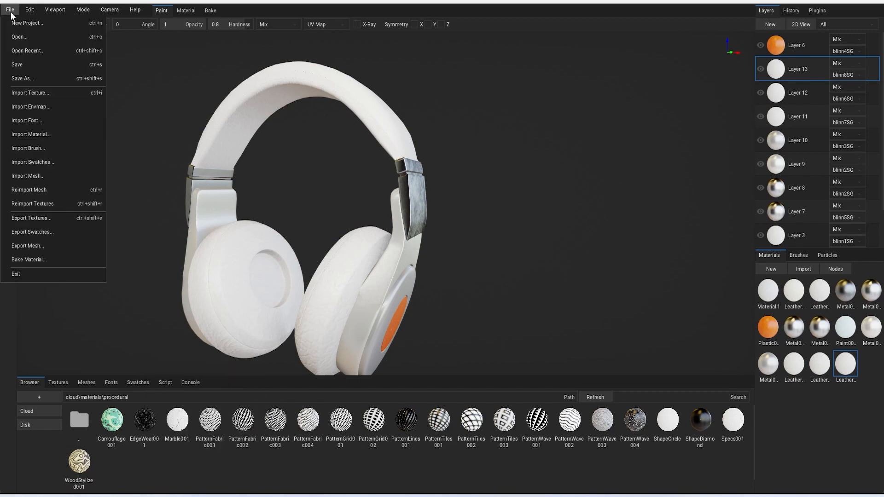
pyautogui.click(35, 70)
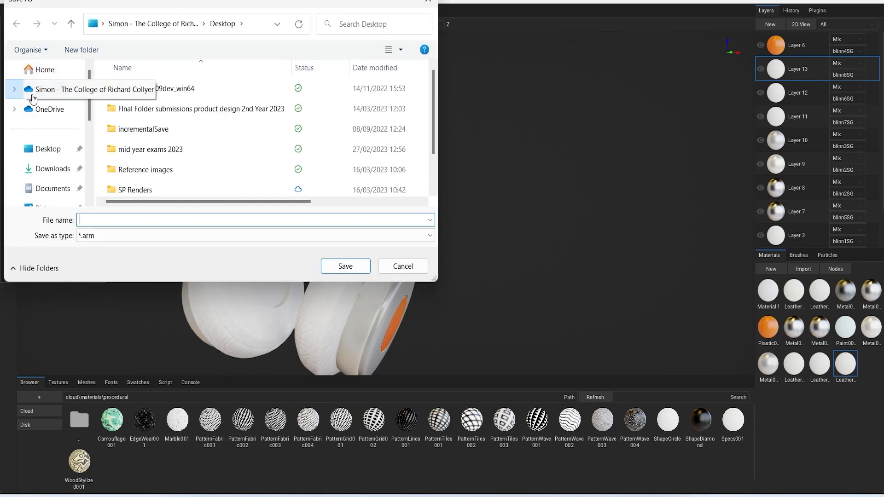
pyautogui.write('head')
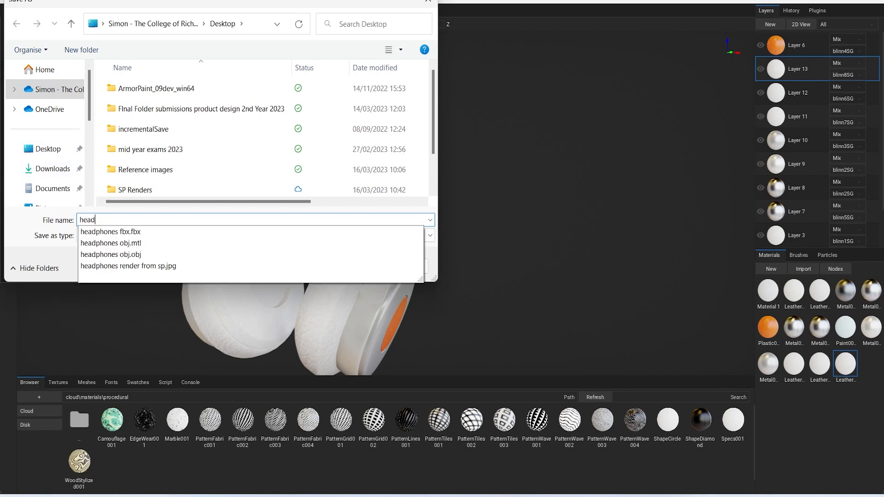
pyautogui.write('phones ap')
pyautogui.press('Return')
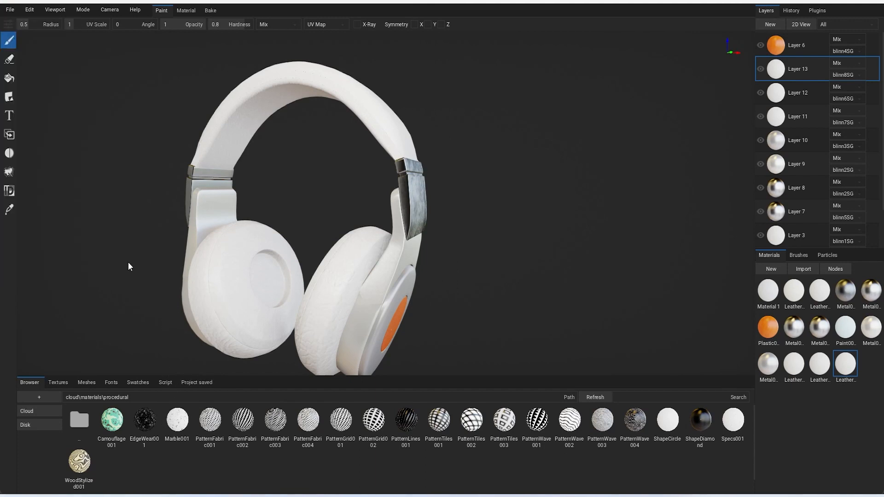
# Apply the EdgeWear001 material to the headphones as a new shared layer and check the worn edges
pyautogui.moveTo(142, 419); pyautogui.dragTo(211, 279)
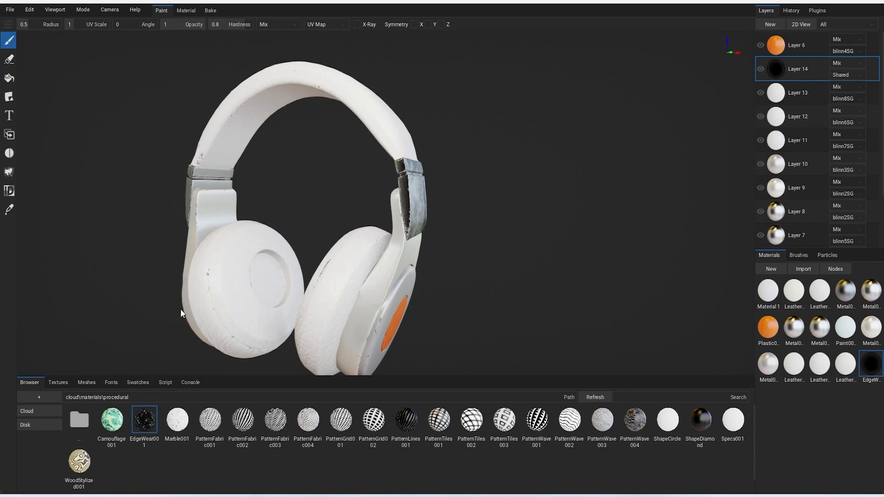
pyautogui.moveTo(276, 278)
pyautogui.keyDown('alt'); pyautogui.mouseDown()
pyautogui.moveTo(306, 283)
pyautogui.moveTo(308, 293)
pyautogui.moveTo(352, 284)
pyautogui.moveTo(216, 291)
pyautogui.moveTo(203, 276)
pyautogui.moveTo(278, 277)
pyautogui.mouseUp(); pyautogui.keyUp('alt')
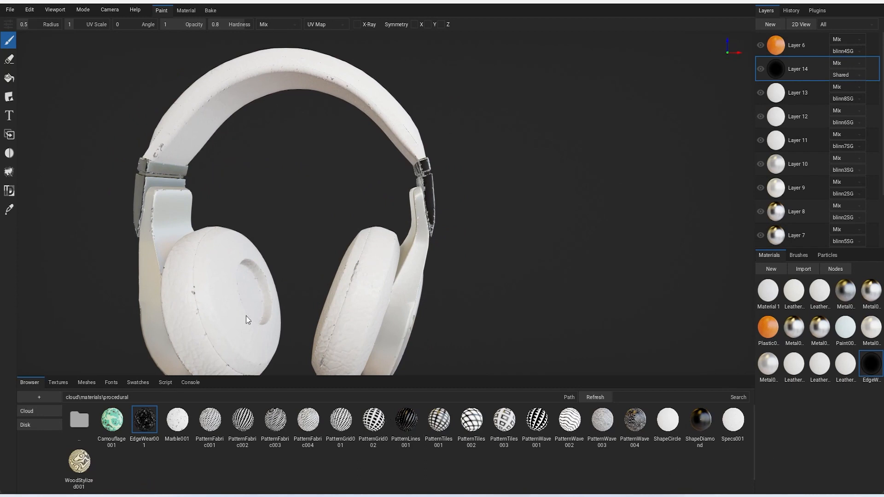
pyautogui.keyDown('alt'); pyautogui.moveTo(343, 285); pyautogui.dragTo(325, 311); pyautogui.keyUp('alt')
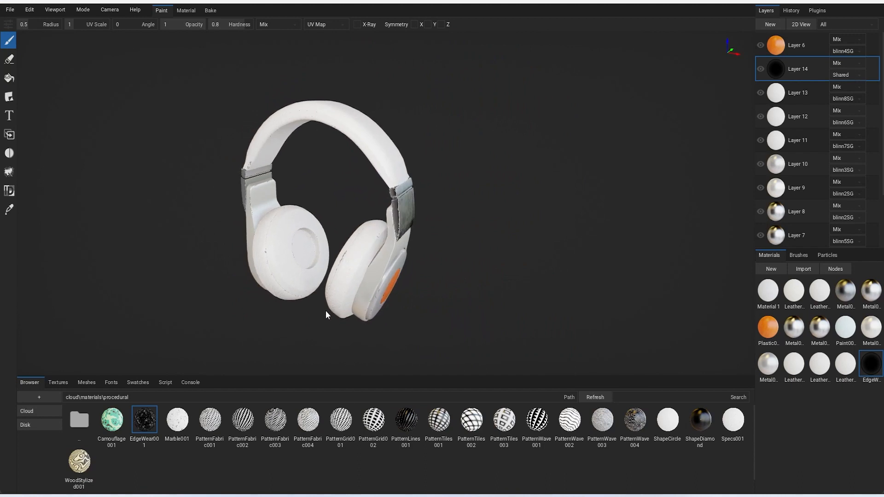
pyautogui.keyDown('alt'); pyautogui.moveTo(364, 305); pyautogui.dragTo(396, 305); pyautogui.keyUp('alt')
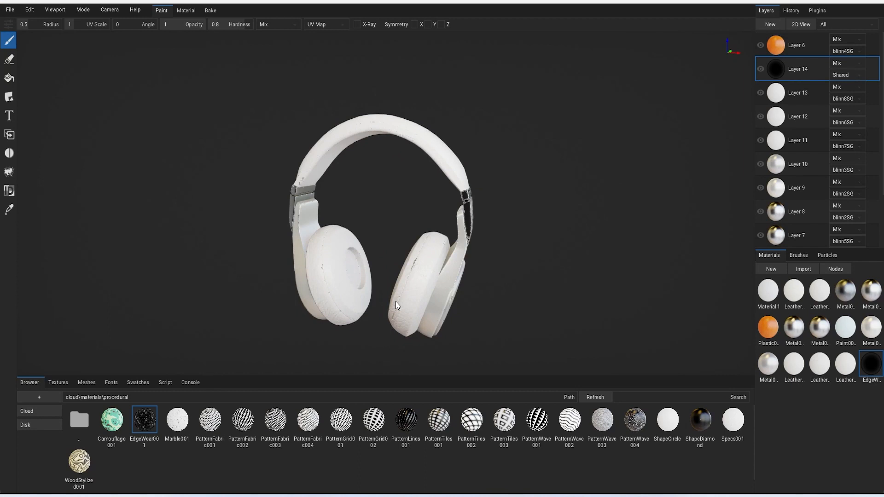
# Examine the edge wear on the hinges, ear cups and headband from several sides
pyautogui.keyDown('alt'); pyautogui.moveTo(429, 300); pyautogui.dragTo(399, 288); pyautogui.keyUp('alt')
pyautogui.scroll(5, 399, 289)
pyautogui.moveTo(400, 288); pyautogui.dragTo(391, 280, button='middle')
pyautogui.scroll(2, 390, 280)
pyautogui.moveTo(391, 293)
pyautogui.keyDown('alt'); pyautogui.mouseDown()
pyautogui.moveTo(410, 297)
pyautogui.moveTo(402, 298)
pyautogui.mouseUp(); pyautogui.keyUp('alt')
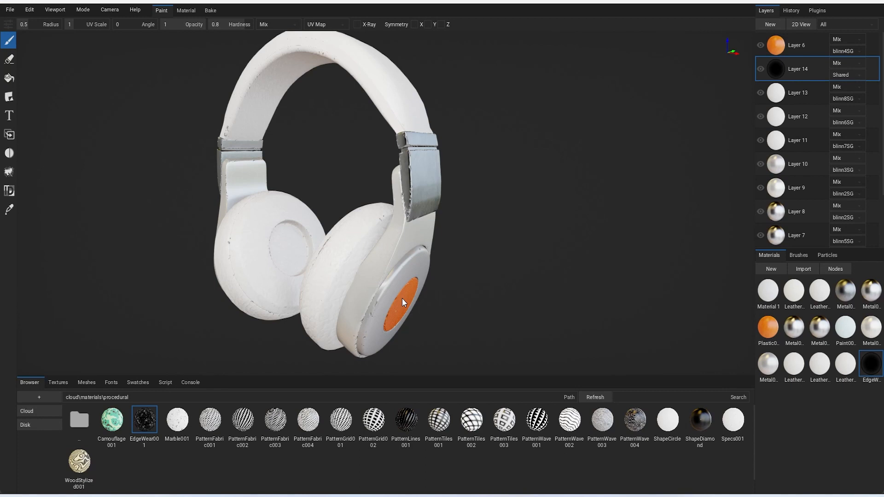
pyautogui.moveTo(485, 283); pyautogui.dragTo(506, 294, button='right')
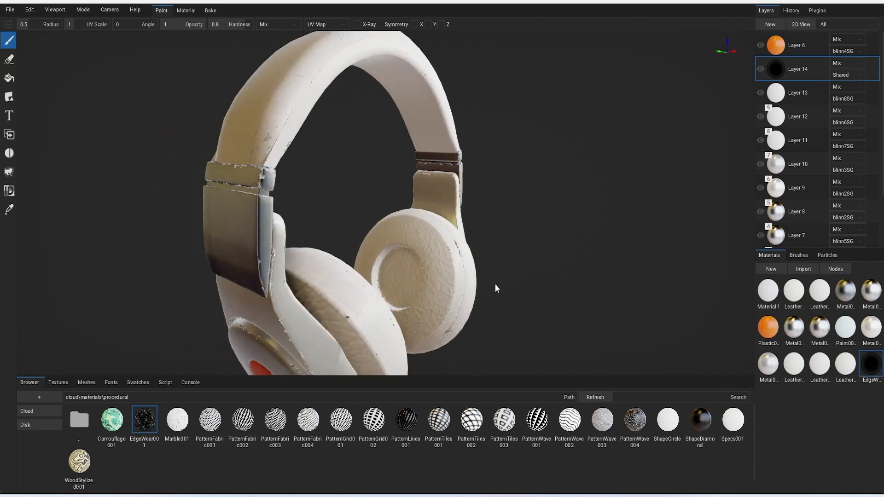
pyautogui.moveTo(495, 284); pyautogui.dragTo(446, 288, button='right')
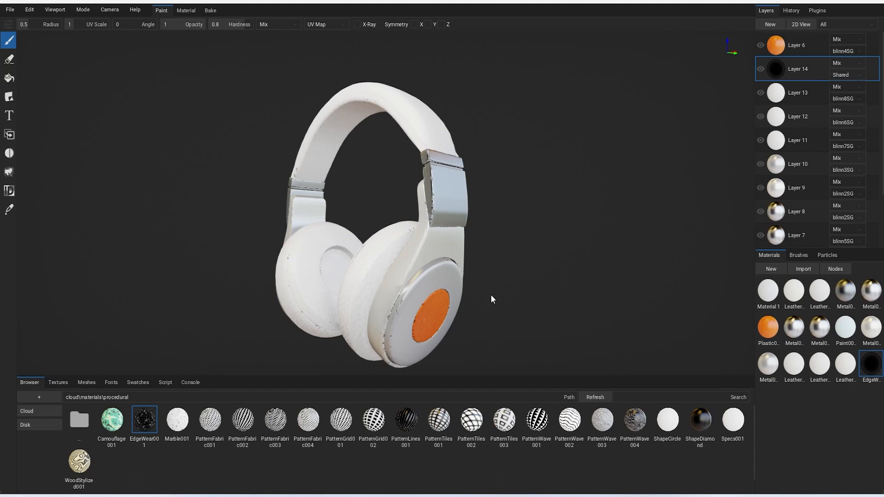
pyautogui.moveTo(469, 288); pyautogui.dragTo(502, 295, button='right')
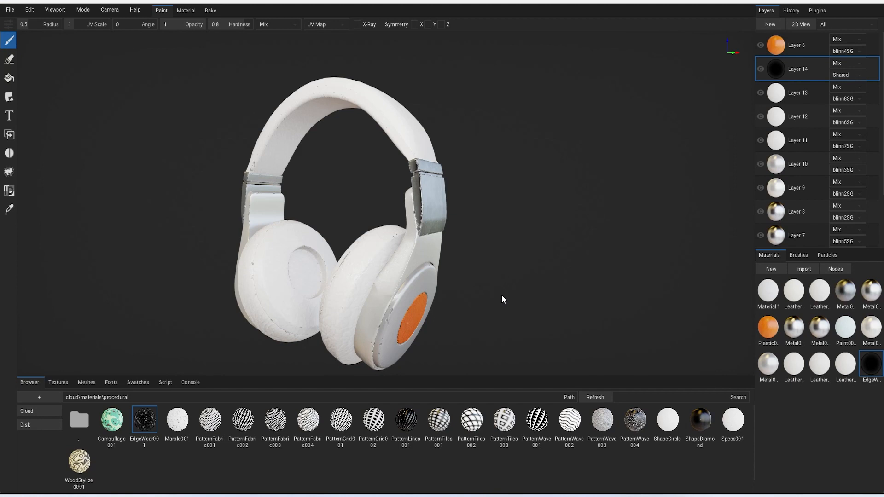
pyautogui.moveTo(508, 301)
pyautogui.mouseDown(button='right')
pyautogui.moveTo(481, 294)
pyautogui.moveTo(489, 294)
pyautogui.moveTo(478, 292)
pyautogui.moveTo(468, 270)
pyautogui.moveTo(509, 296)
pyautogui.mouseUp(button='right')
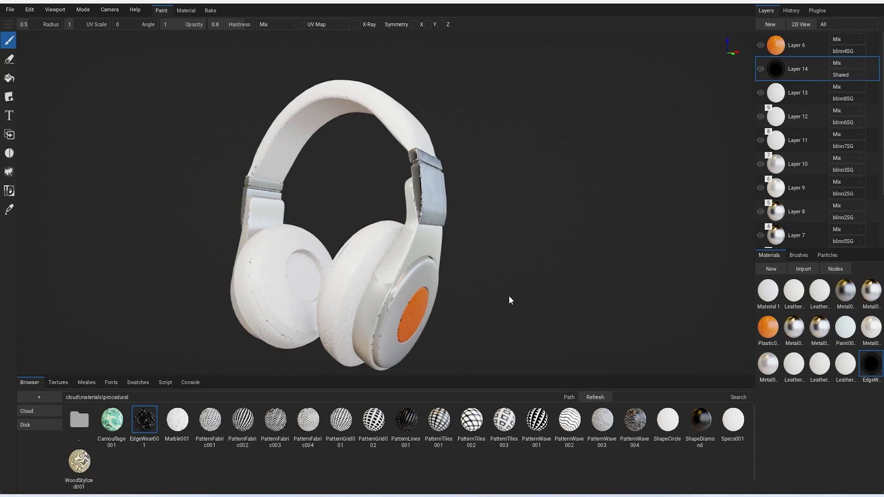
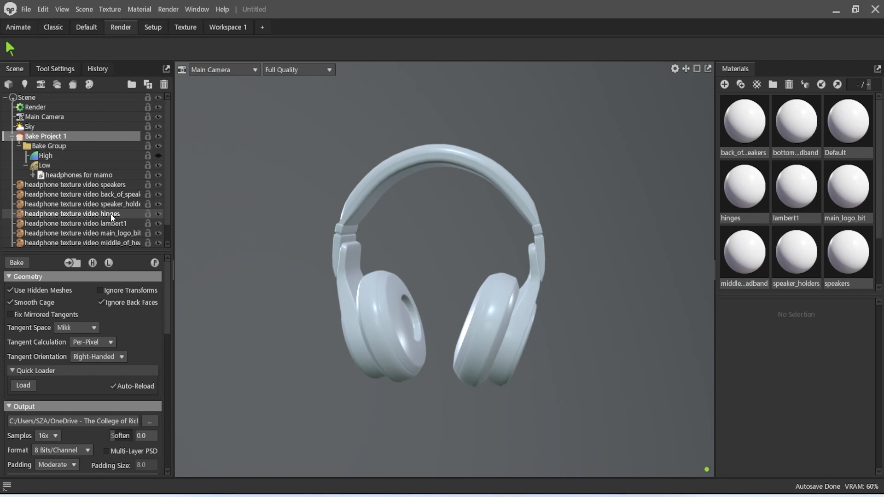
# In Marmoset Toolbag, collapse Bake Project 1 in the scene and switch to the Texture workspace with the materials list shown
pyautogui.scroll(-1, 111, 213)
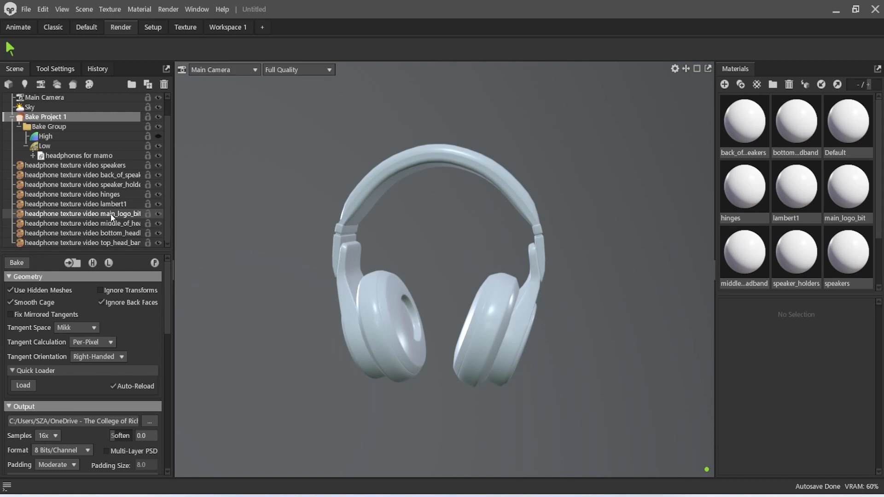
pyautogui.scroll(1, 112, 217)
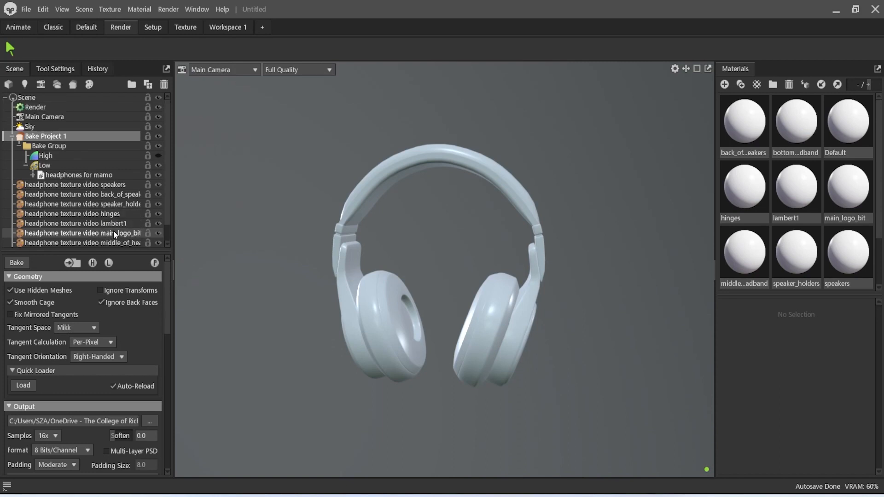
pyautogui.click(12, 137)
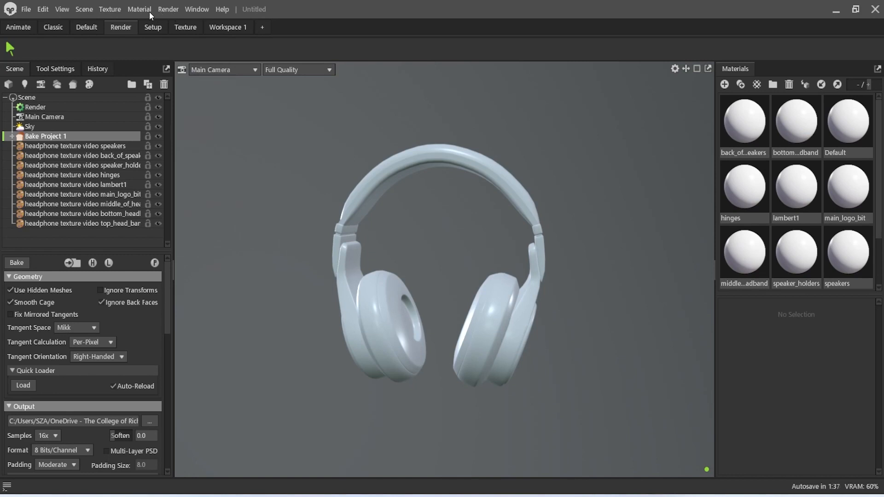
pyautogui.click(184, 27)
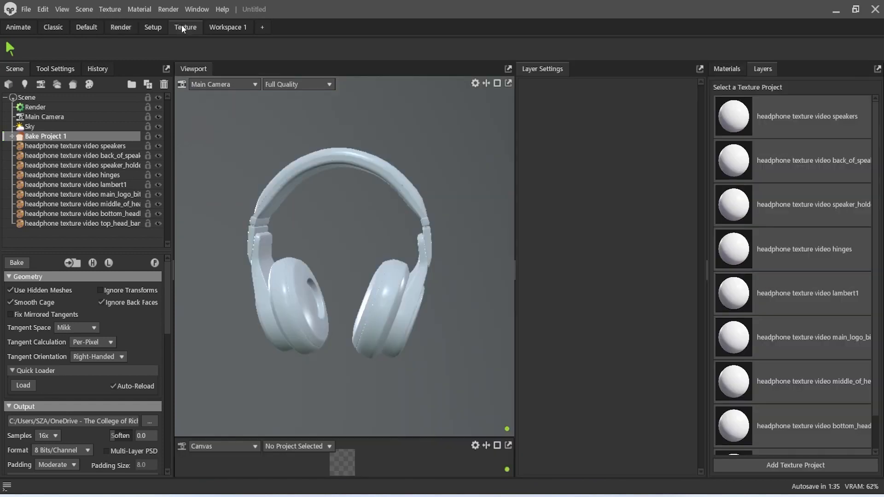
pyautogui.click(732, 68)
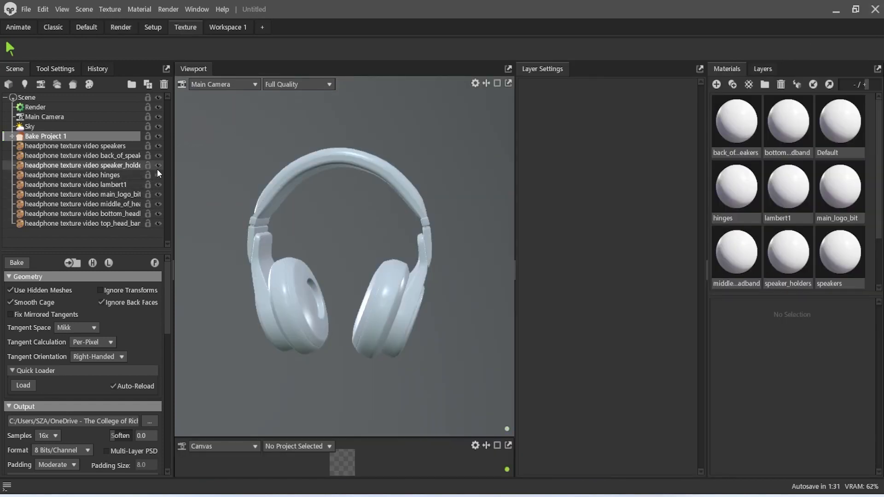
# Select the "headphone texture video speakers" texture project and open the asset Library
pyautogui.click(106, 146)
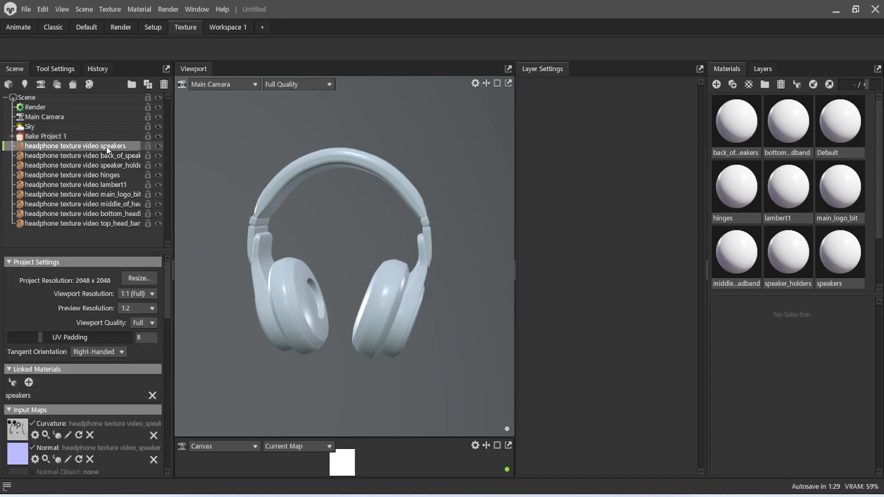
pyautogui.click(197, 11)
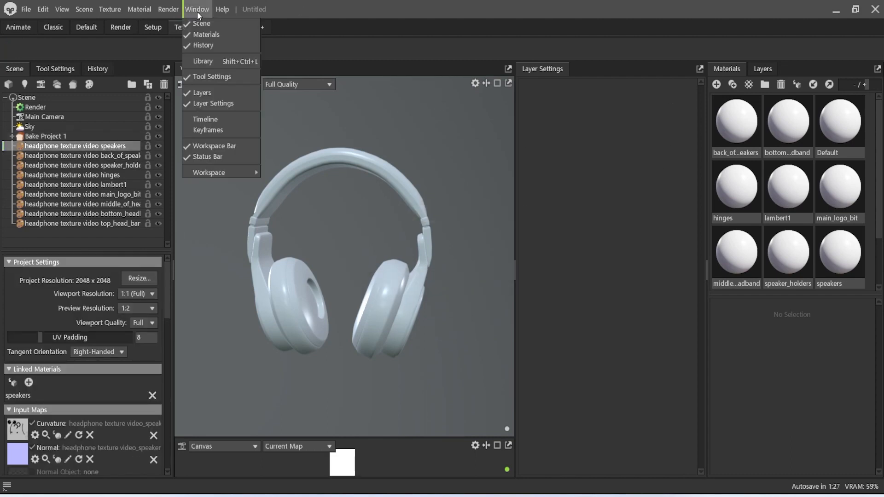
pyautogui.click(223, 62)
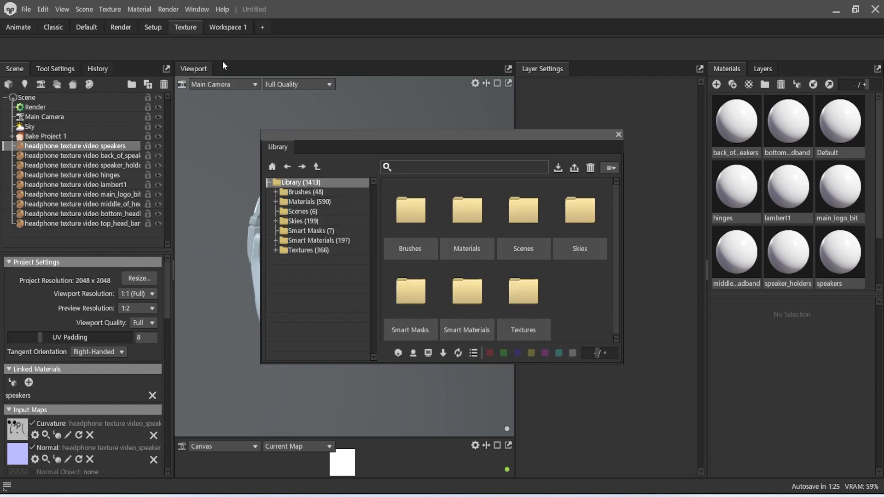
# Filter the Library's Materials folder by the Leather tag
pyautogui.moveTo(424, 134); pyautogui.dragTo(490, 191)
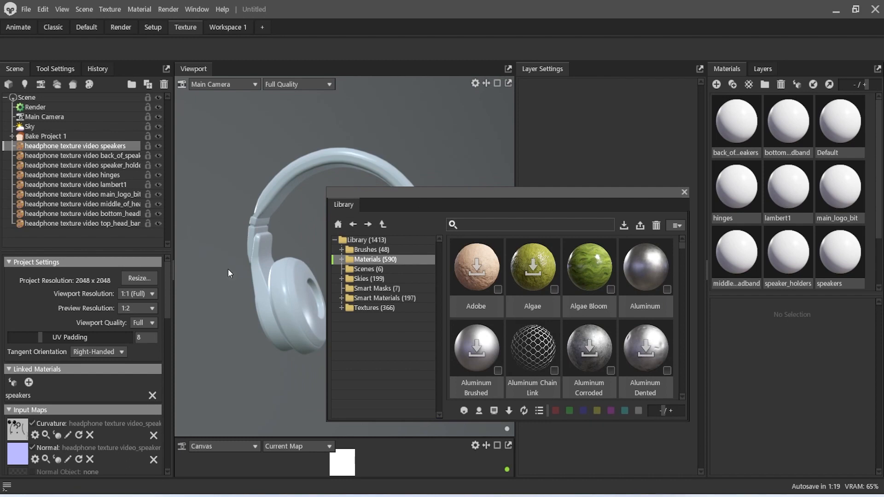
pyautogui.click(482, 224)
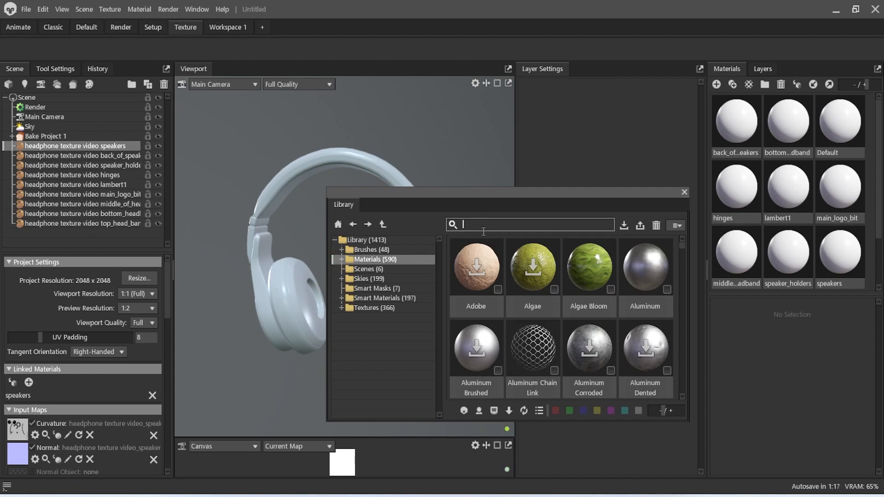
pyautogui.write('leay')
pyautogui.press('BackSpace')
pyautogui.write('t')
pyautogui.click(490, 238)
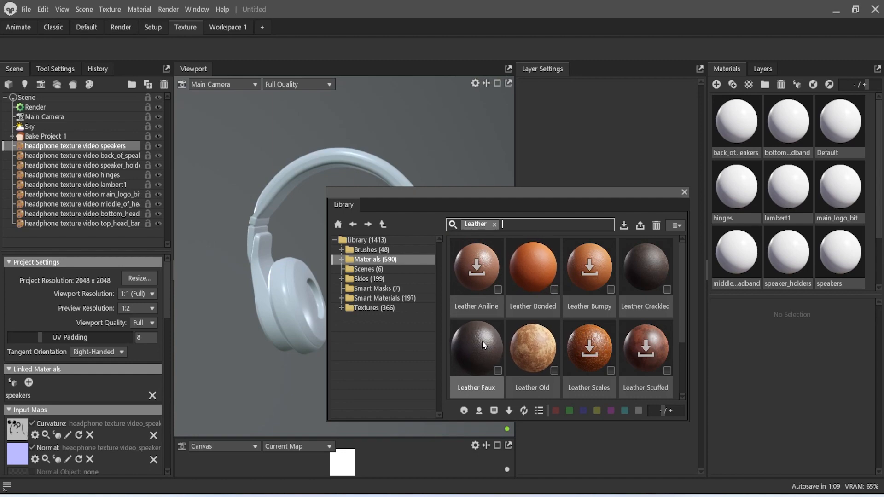
# Add the Leather Faux material as a layer of the speakers texture project, close the Library and check the ear cushions
pyautogui.moveTo(481, 344); pyautogui.dragTo(294, 128)
pyautogui.click(765, 73)
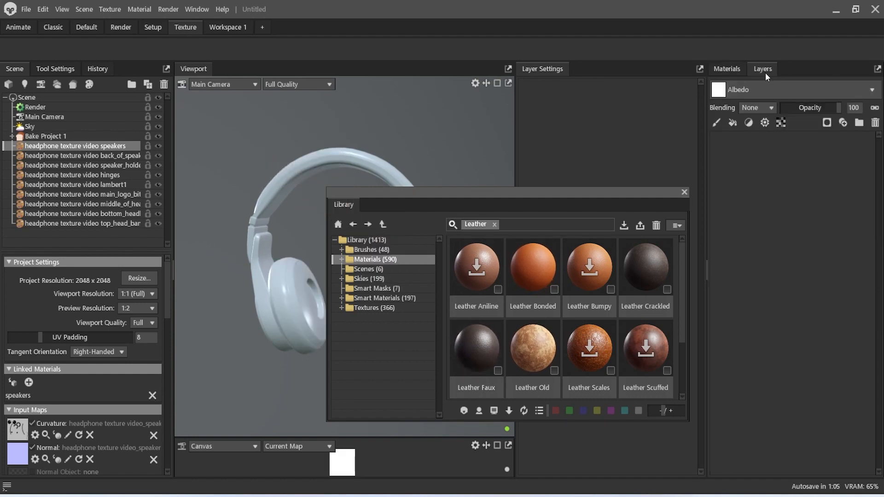
pyautogui.moveTo(504, 196); pyautogui.dragTo(554, 236)
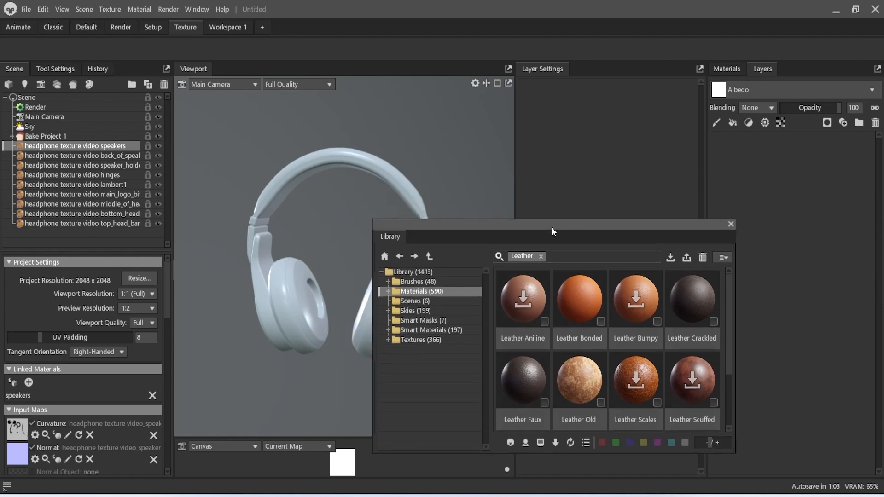
pyautogui.moveTo(534, 387); pyautogui.dragTo(783, 208)
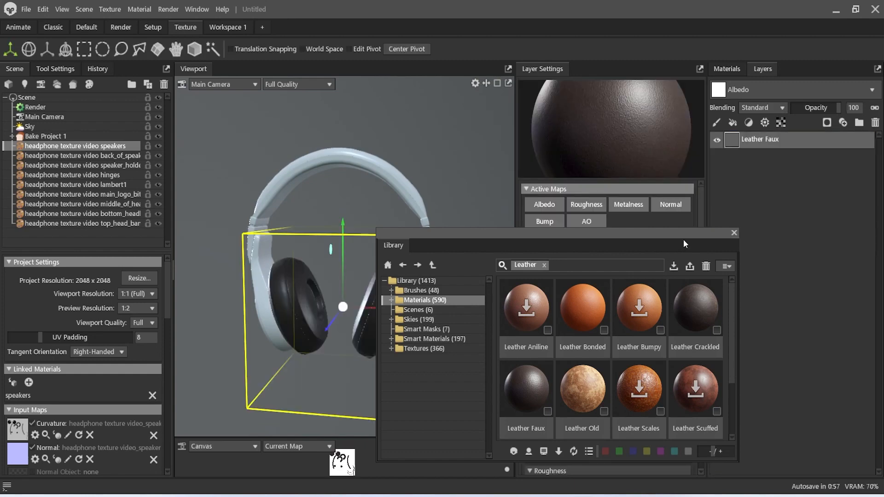
pyautogui.click(734, 233)
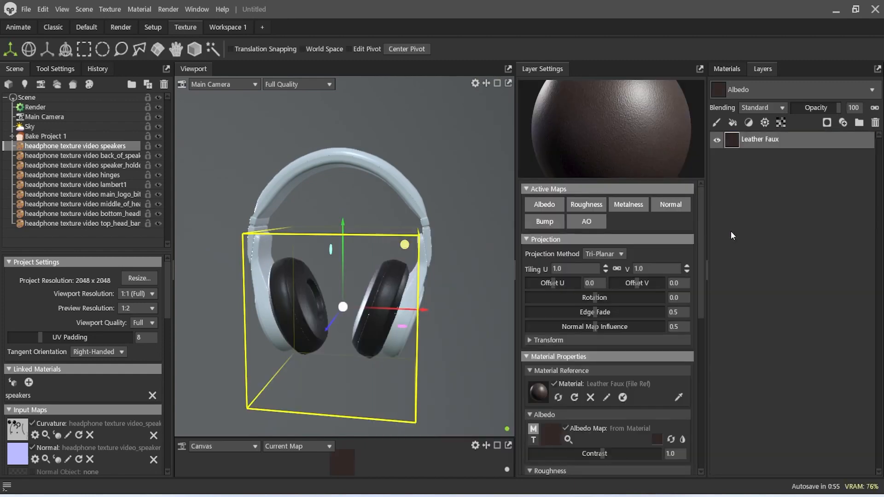
pyautogui.scroll(6, 394, 313)
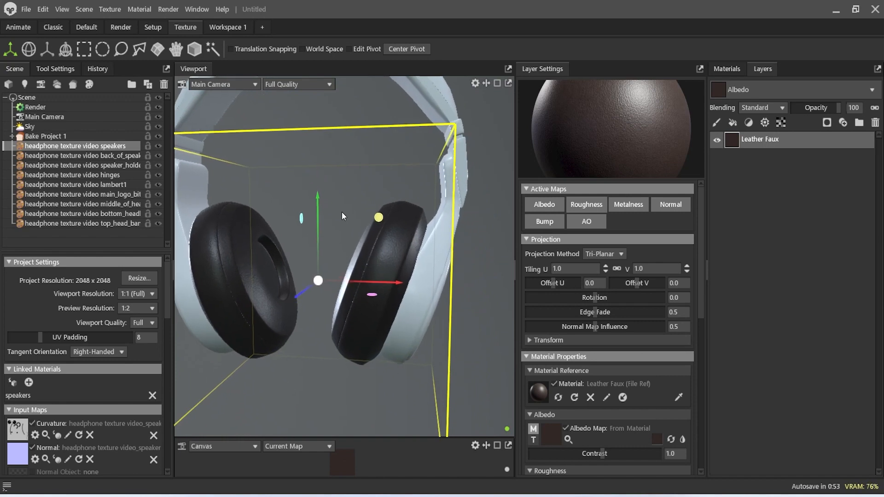
pyautogui.moveTo(335, 265); pyautogui.dragTo(401, 293)
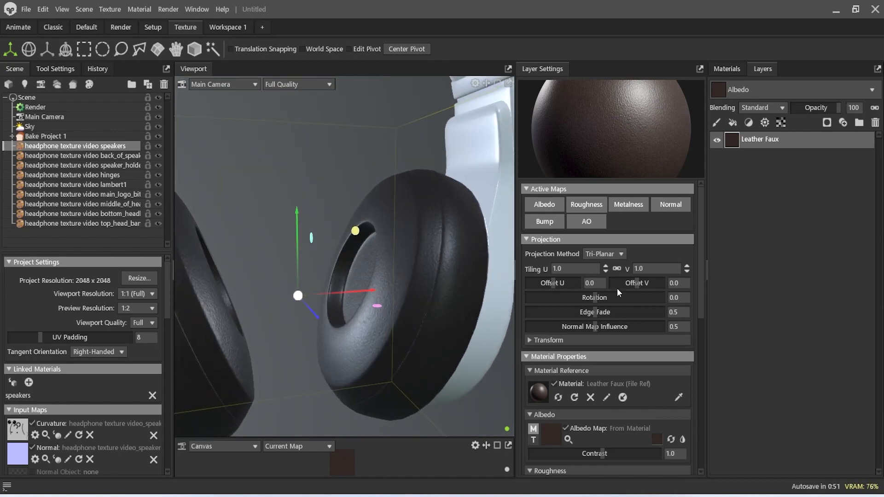
# Set the Leather Faux layer's albedo color to white (ffffff)
pyautogui.scroll(-2, 604, 339)
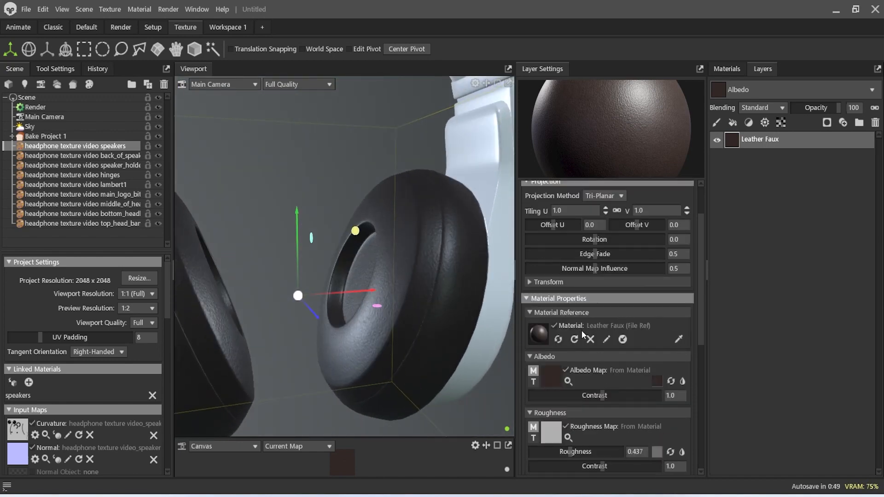
pyautogui.scroll(2, 612, 297)
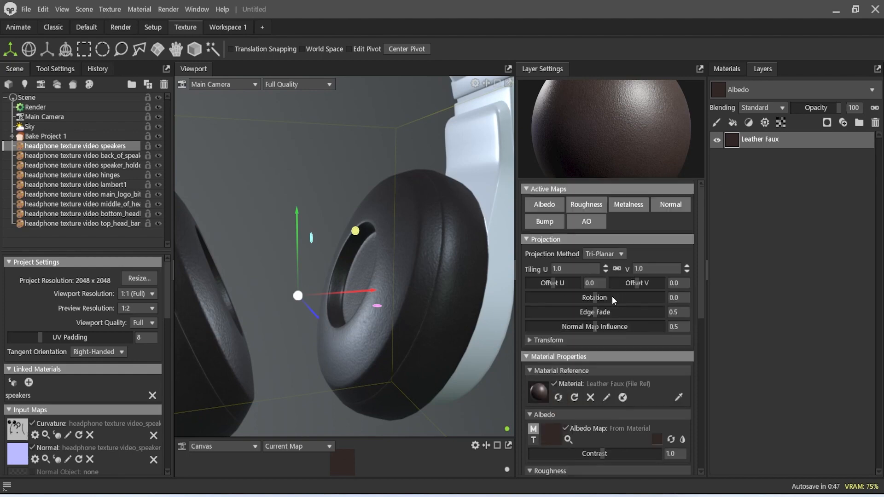
pyautogui.scroll(-3, 578, 307)
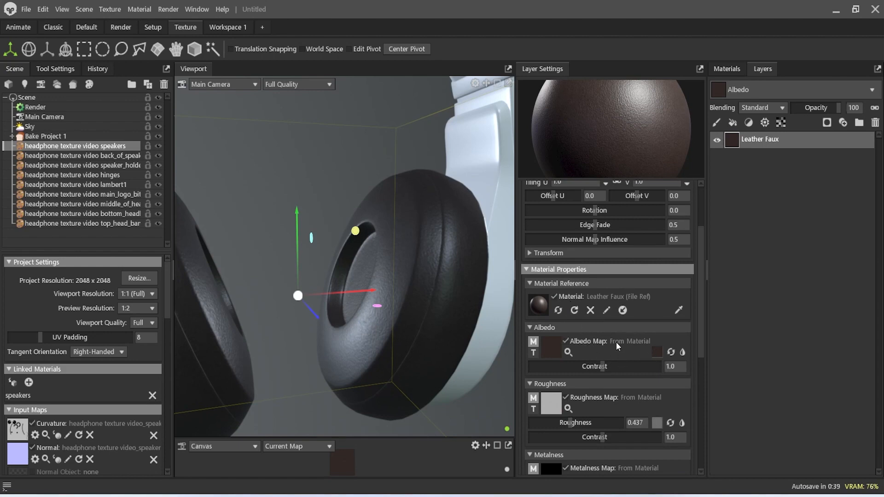
pyautogui.click(657, 352)
pyautogui.moveTo(352, 223); pyautogui.dragTo(302, 162)
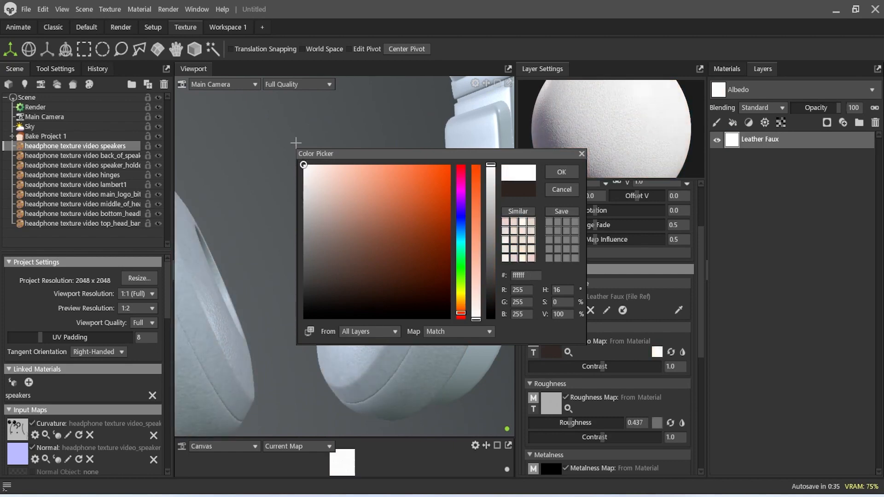
pyautogui.click(557, 172)
# Turn off the Leather Faux layer's albedo map and check the ear cushions from several angles
pyautogui.moveTo(463, 206); pyautogui.dragTo(423, 292)
pyautogui.scroll(5, 427, 304)
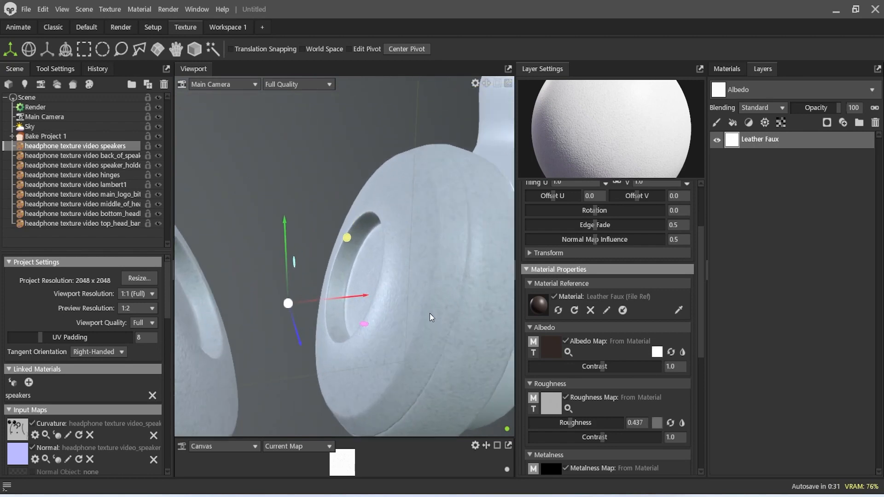
pyautogui.click(566, 342)
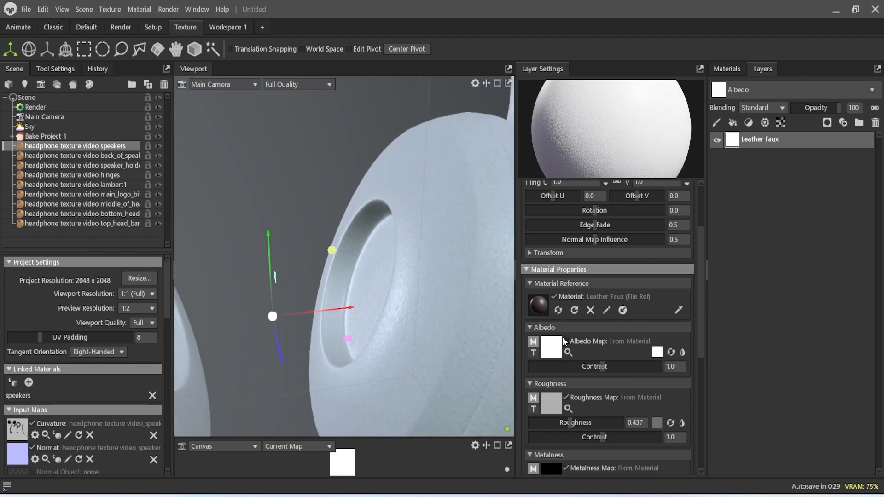
pyautogui.scroll(-5, 358, 317)
pyautogui.moveTo(357, 316); pyautogui.dragTo(215, 313)
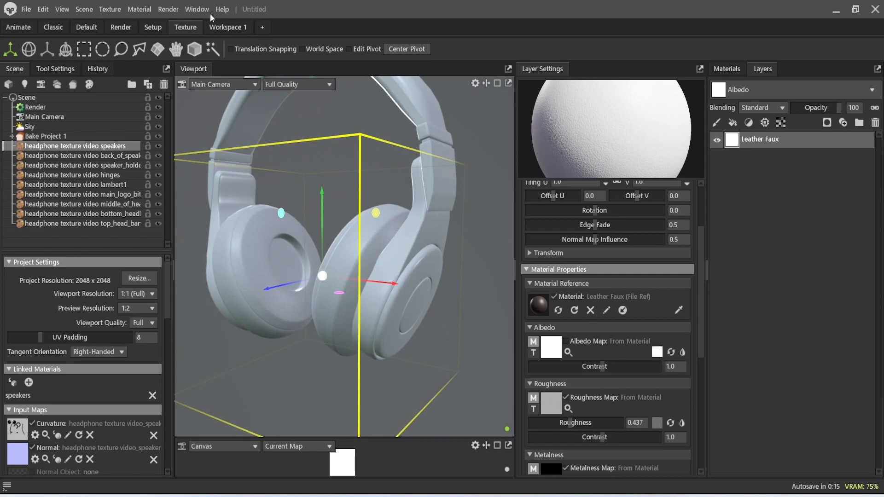
# Reopen the Library, filter it by the Plastic tag and find the Plastic Glossy material
pyautogui.click(195, 11)
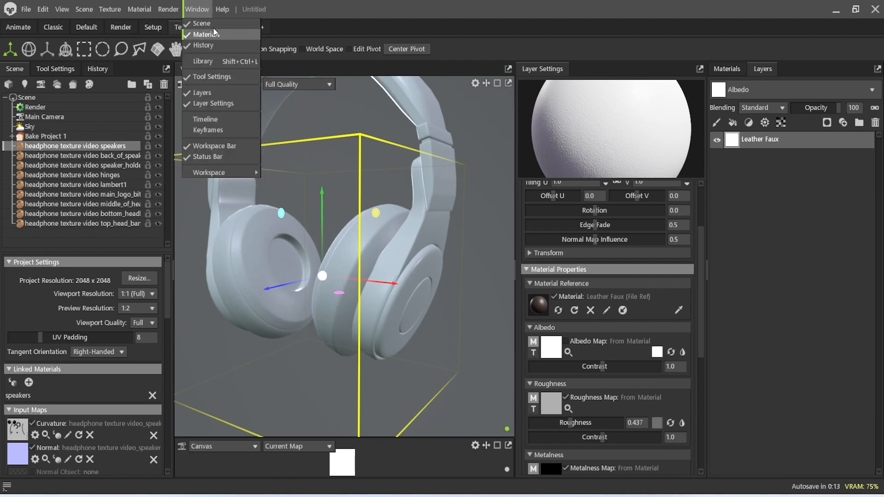
pyautogui.click(226, 61)
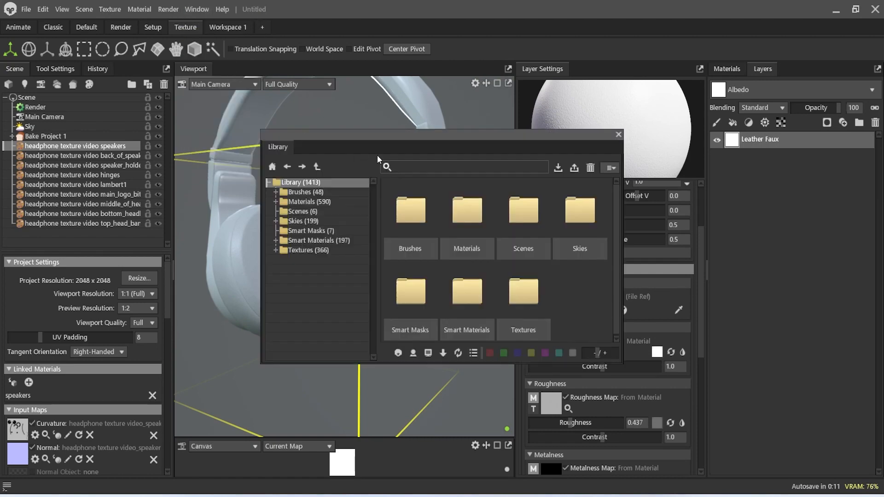
pyautogui.click(403, 163)
pyautogui.write('plas')
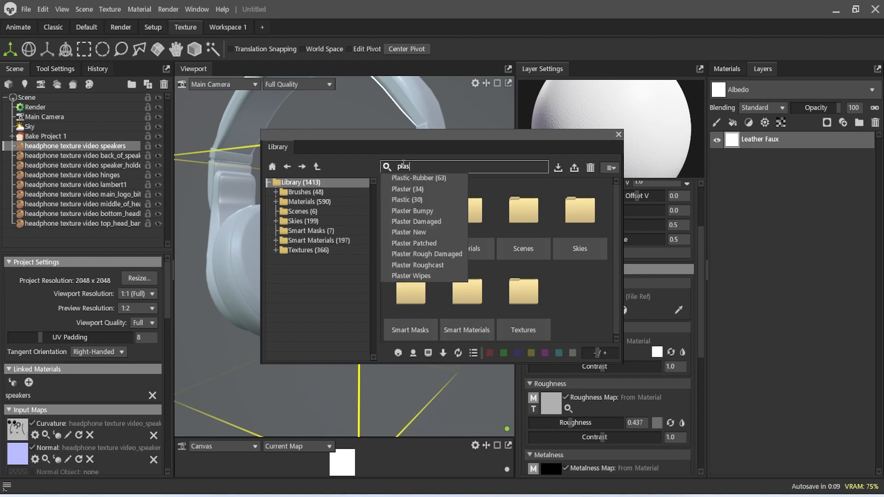
pyautogui.click(420, 201)
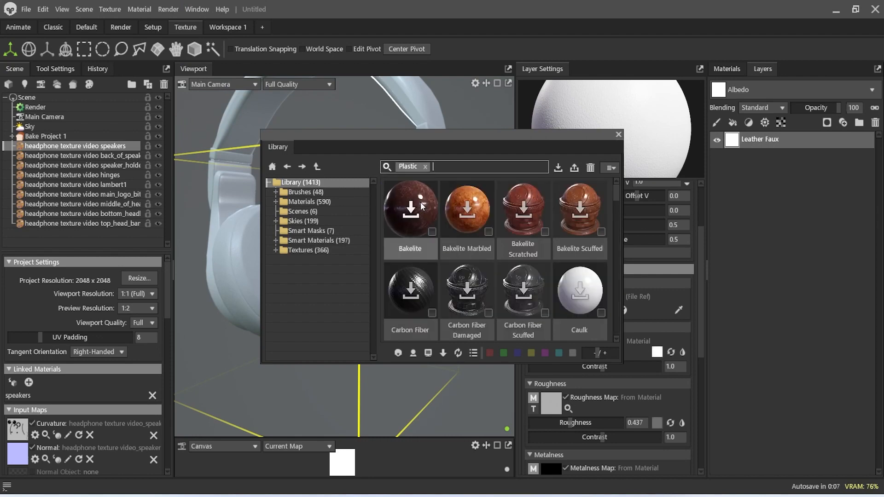
pyautogui.scroll(-5, 507, 237)
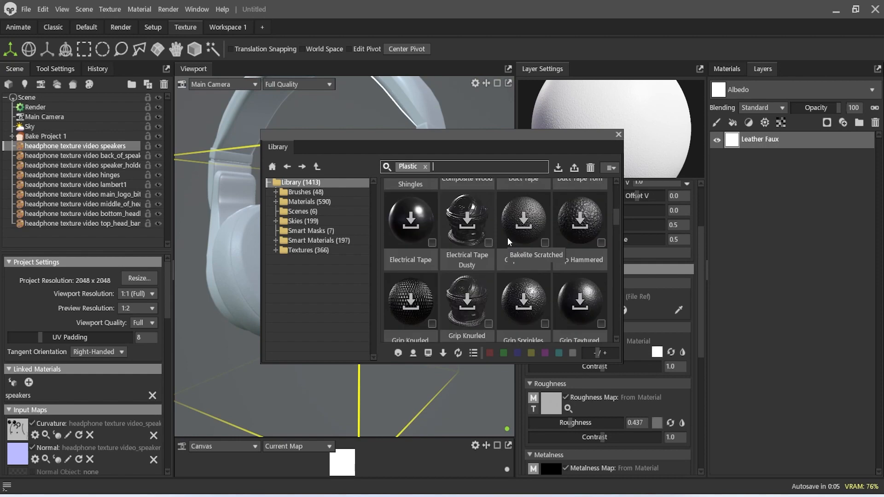
pyautogui.scroll(-8, 508, 238)
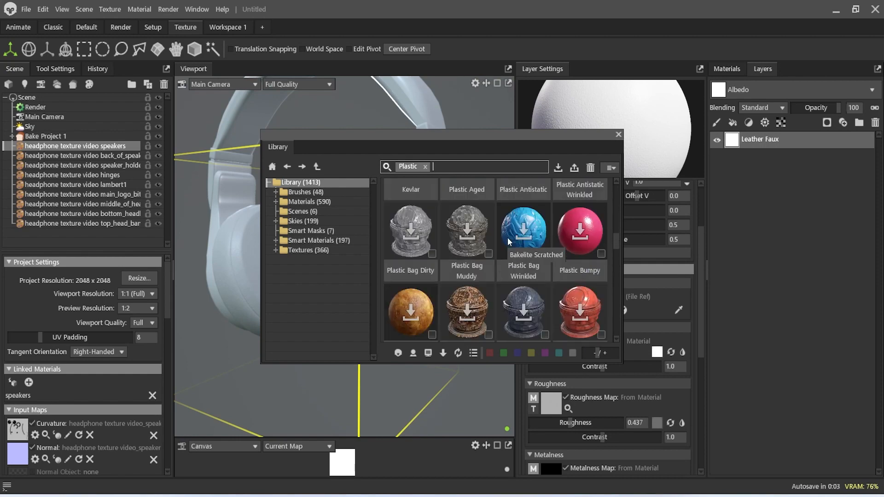
pyautogui.scroll(-1, 507, 238)
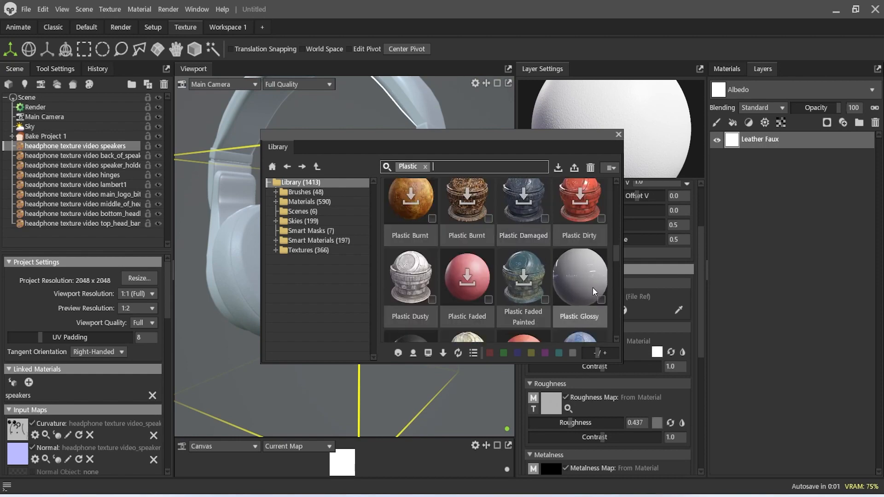
# Add Plastic Glossy as a layer of the speaker_holders texture project and close the Library
pyautogui.click(130, 165)
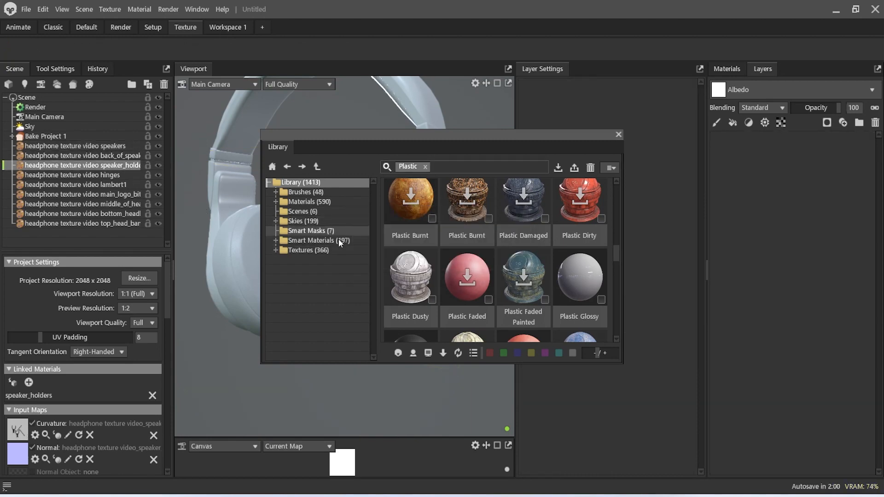
pyautogui.moveTo(669, 297); pyautogui.dragTo(743, 249)
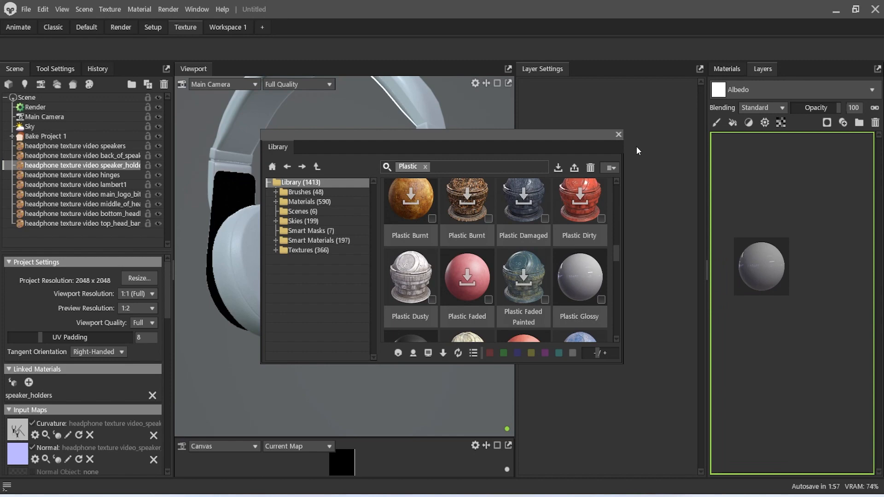
pyautogui.click(618, 134)
pyautogui.scroll(3, 418, 283)
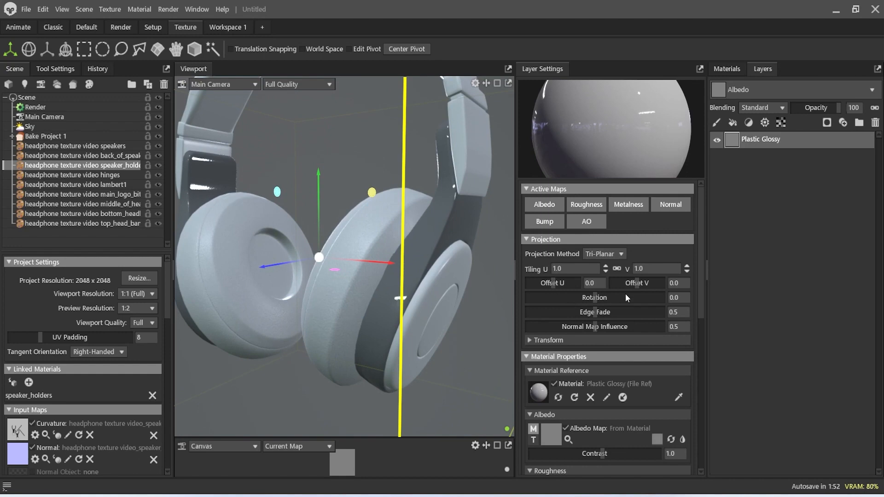
# Turn off the Plastic Glossy layer's albedo map and set its albedo color to white
pyautogui.scroll(-3, 604, 382)
pyautogui.click(598, 375)
pyautogui.click(657, 382)
pyautogui.click(363, 227)
pyautogui.moveTo(358, 223); pyautogui.dragTo(292, 159)
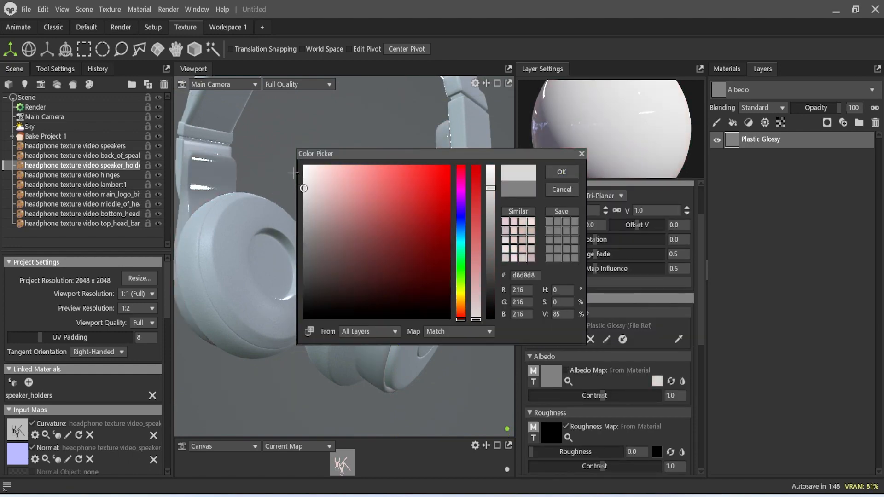
pyautogui.click(554, 173)
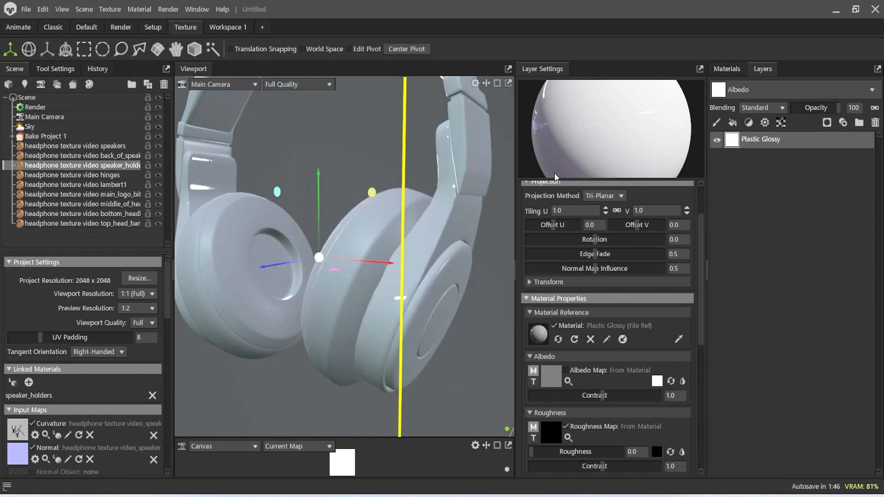
# Set the Plastic Glossy layer's metalness to 0.282 with a metalness contrast of 0.52, checking the reflections on the speaker holders
pyautogui.scroll(-1, 620, 383)
pyautogui.scroll(-3, 614, 365)
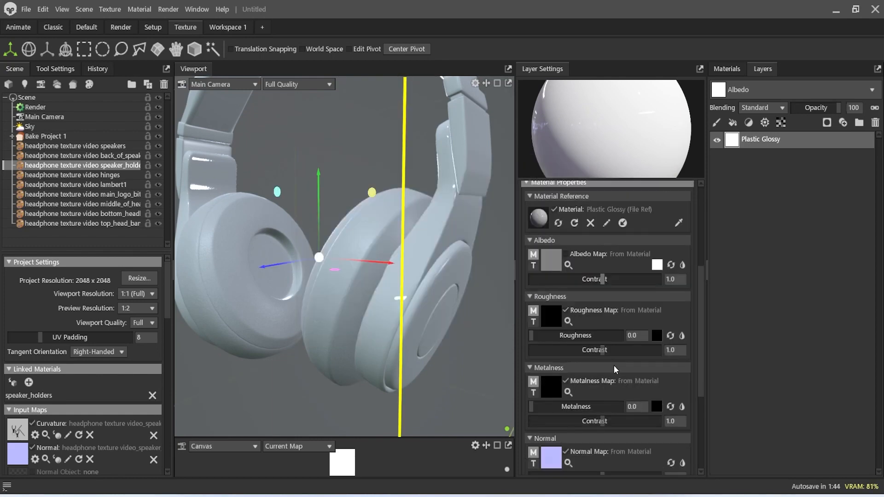
pyautogui.moveTo(552, 407)
pyautogui.mouseDown()
pyautogui.moveTo(612, 407)
pyautogui.moveTo(568, 412)
pyautogui.mouseUp()
pyautogui.moveTo(488, 336); pyautogui.dragTo(389, 314)
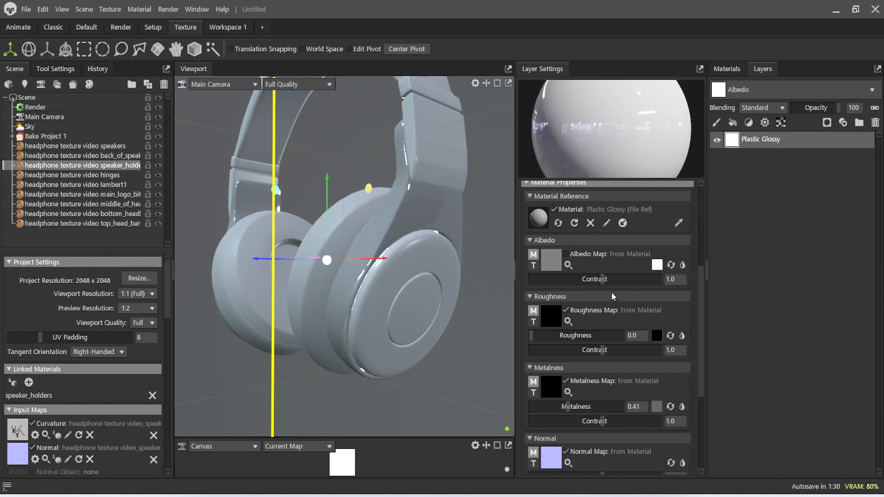
pyautogui.moveTo(568, 406)
pyautogui.mouseDown()
pyautogui.moveTo(529, 413)
pyautogui.moveTo(594, 424)
pyautogui.moveTo(546, 421)
pyautogui.moveTo(594, 422)
pyautogui.moveTo(557, 410)
pyautogui.mouseUp()
pyautogui.moveTo(447, 354)
pyautogui.mouseDown()
pyautogui.moveTo(528, 387)
pyautogui.moveTo(582, 376)
pyautogui.moveTo(436, 364)
pyautogui.moveTo(349, 276)
pyautogui.moveTo(357, 302)
pyautogui.moveTo(399, 340)
pyautogui.moveTo(446, 361)
pyautogui.moveTo(451, 340)
pyautogui.mouseUp()
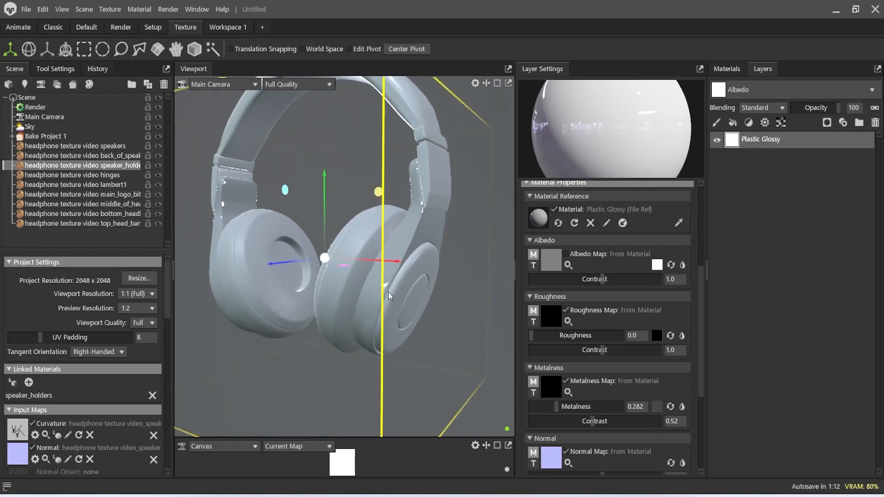
# Select the hinges texture project and search the Library for "metal"
pyautogui.click(122, 173)
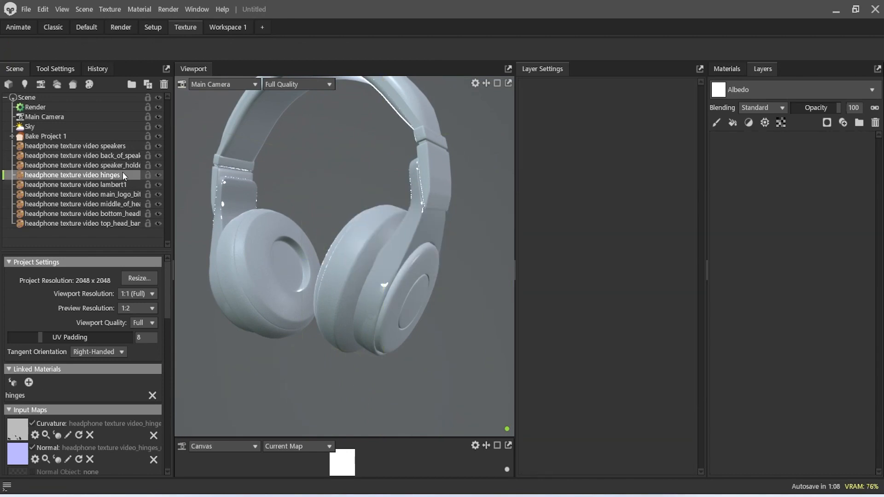
pyautogui.click(195, 13)
pyautogui.click(209, 60)
pyautogui.click(420, 167)
pyautogui.write('metal')
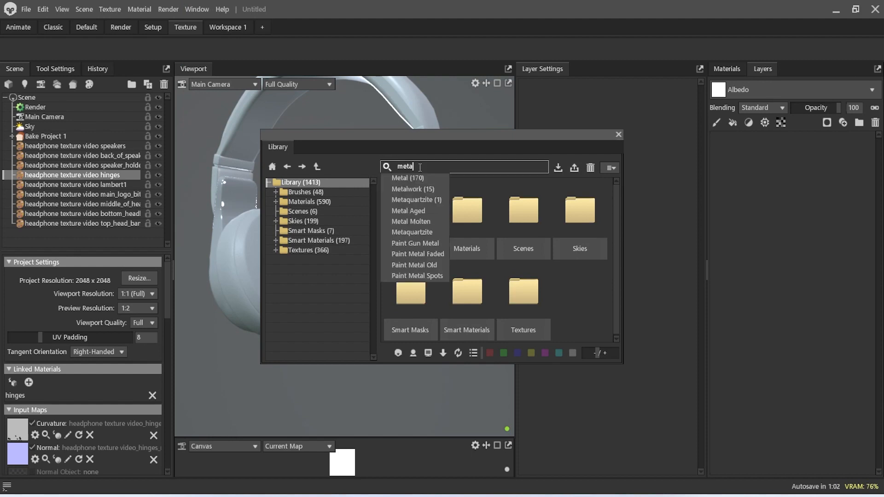
pyautogui.press('Return')
# Add the Aluminum material as a layer of the hinges texture project and close the Library
pyautogui.moveTo(428, 145); pyautogui.dragTo(643, 238)
pyautogui.moveTo(623, 303)
pyautogui.mouseDown()
pyautogui.moveTo(614, 314)
pyautogui.moveTo(764, 231)
pyautogui.moveTo(799, 188)
pyautogui.mouseUp()
pyautogui.moveTo(276, 235)
pyautogui.mouseDown()
pyautogui.moveTo(262, 256)
pyautogui.moveTo(197, 267)
pyautogui.moveTo(270, 274)
pyautogui.moveTo(386, 258)
pyautogui.moveTo(385, 251)
pyautogui.moveTo(304, 260)
pyautogui.moveTo(252, 249)
pyautogui.moveTo(306, 282)
pyautogui.mouseUp()
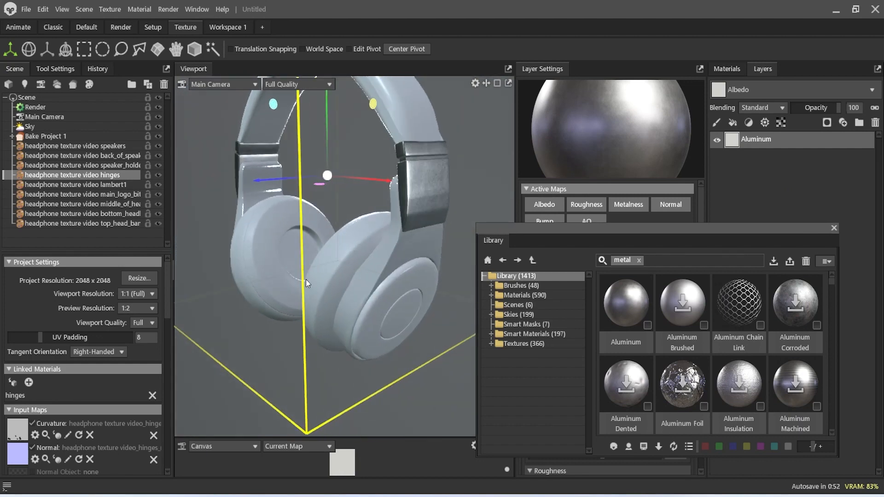
pyautogui.click(833, 228)
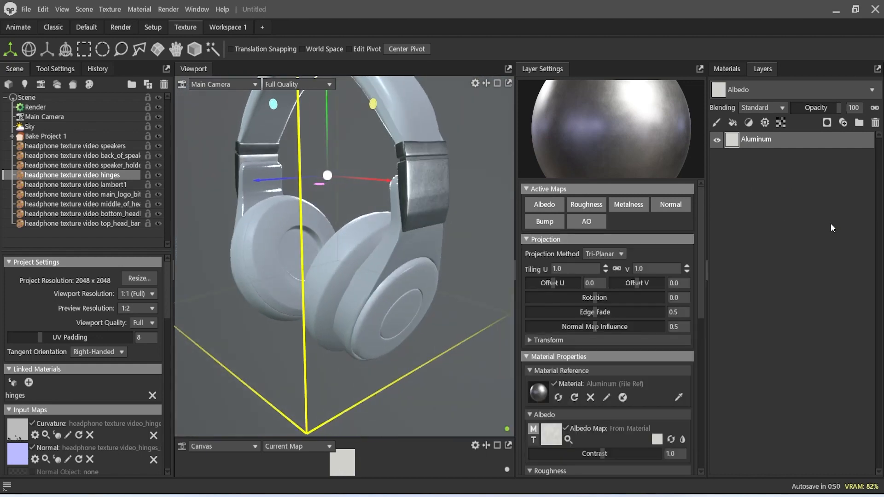
# Lock the lambert1 texture project, select it and look at the materials list before returning to its layers
pyautogui.moveTo(377, 209); pyautogui.dragTo(303, 239)
pyautogui.click(153, 184)
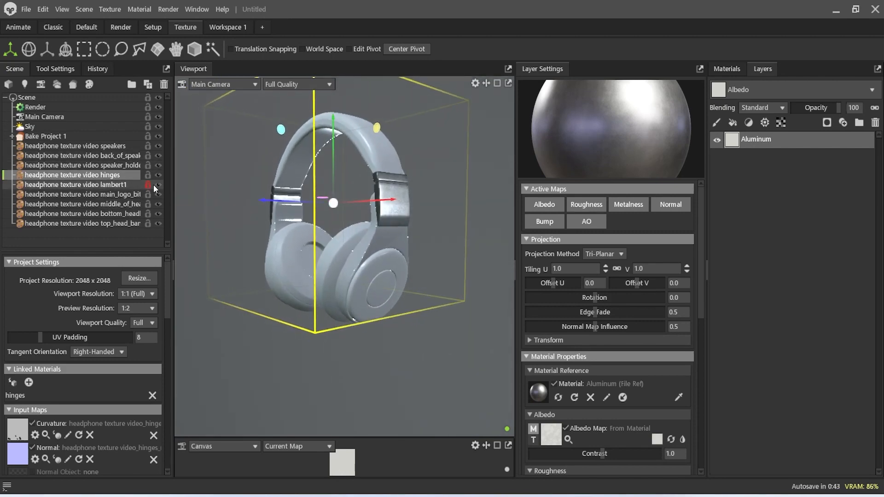
pyautogui.click(127, 184)
pyautogui.click(718, 69)
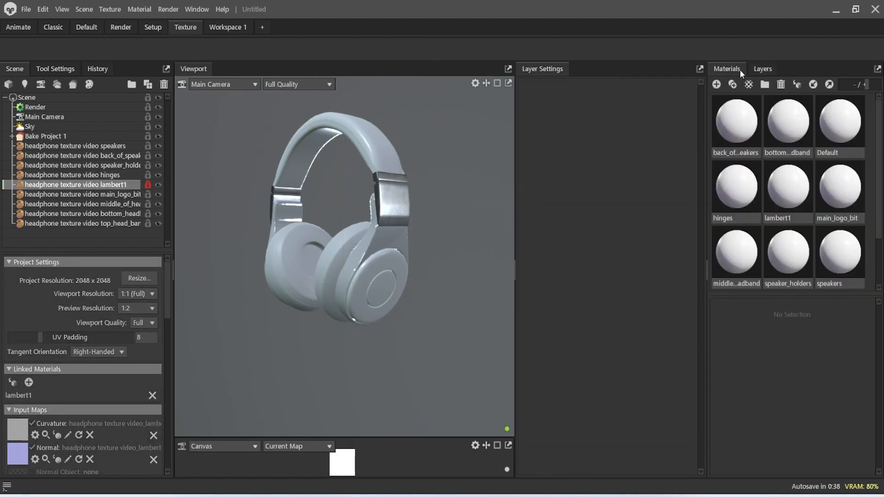
pyautogui.click(764, 70)
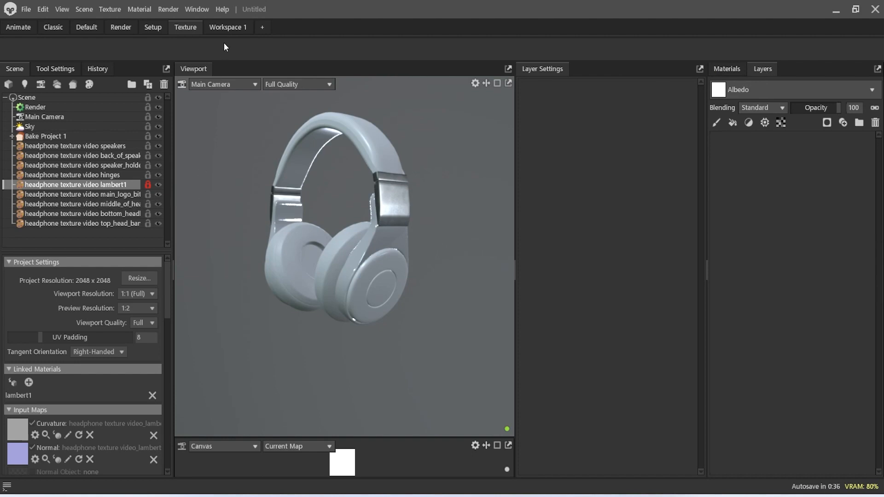
# Select the main_logo_bit texture project and search the Library for "plastic"
pyautogui.click(131, 204)
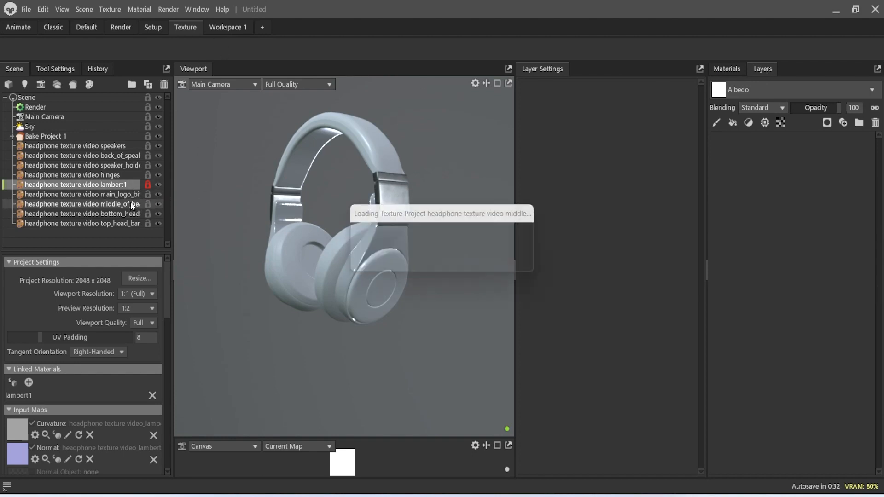
pyautogui.click(131, 195)
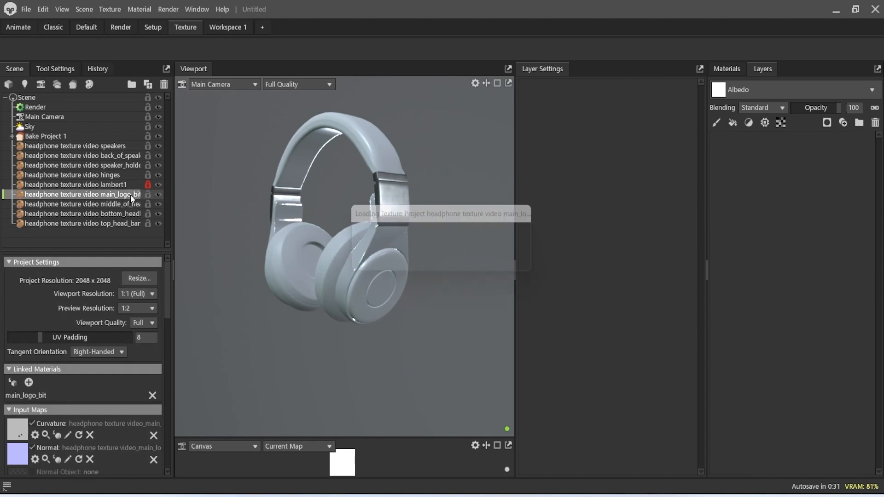
pyautogui.click(197, 9)
pyautogui.click(218, 65)
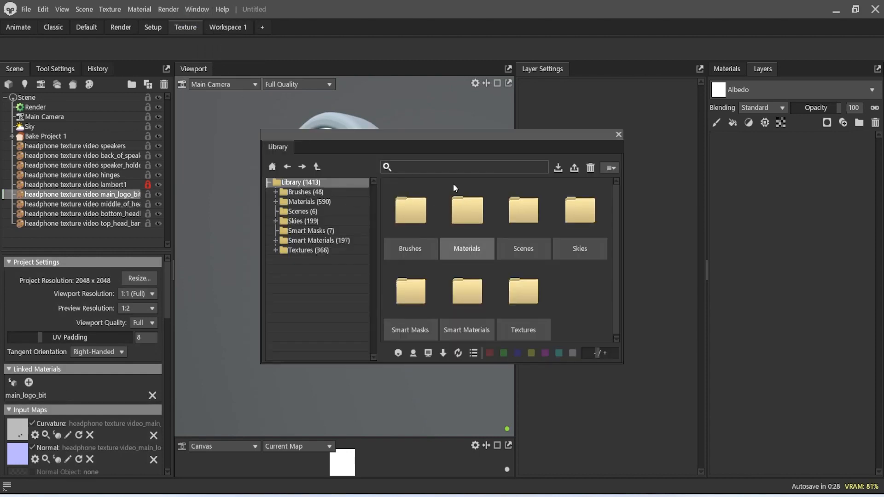
pyautogui.moveTo(432, 135); pyautogui.dragTo(589, 220)
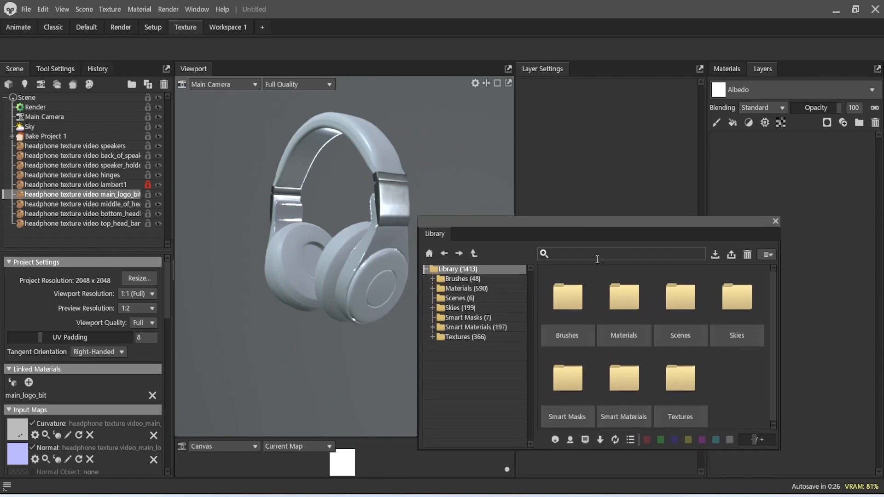
pyautogui.click(599, 256)
pyautogui.write('plastic')
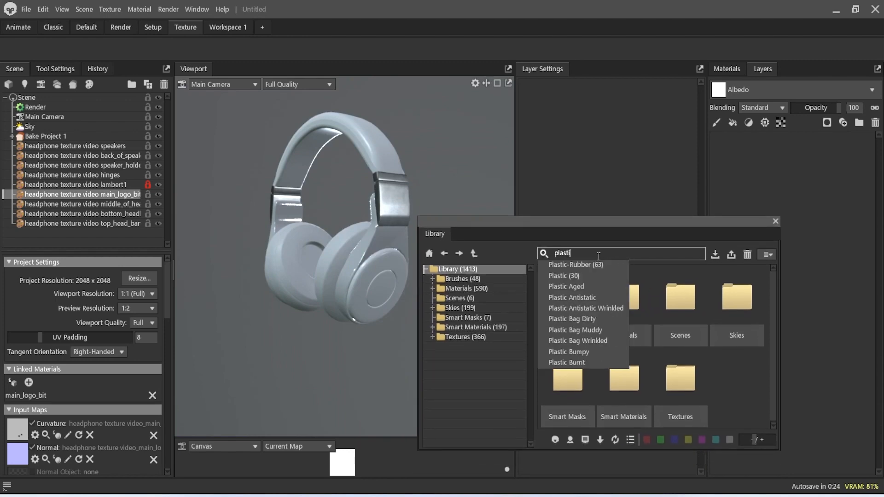
pyautogui.press('Return')
# Add the Plastic Glossy material as a layer of the main_logo_bit texture project and move the Library out of the way
pyautogui.scroll(-5, 644, 306)
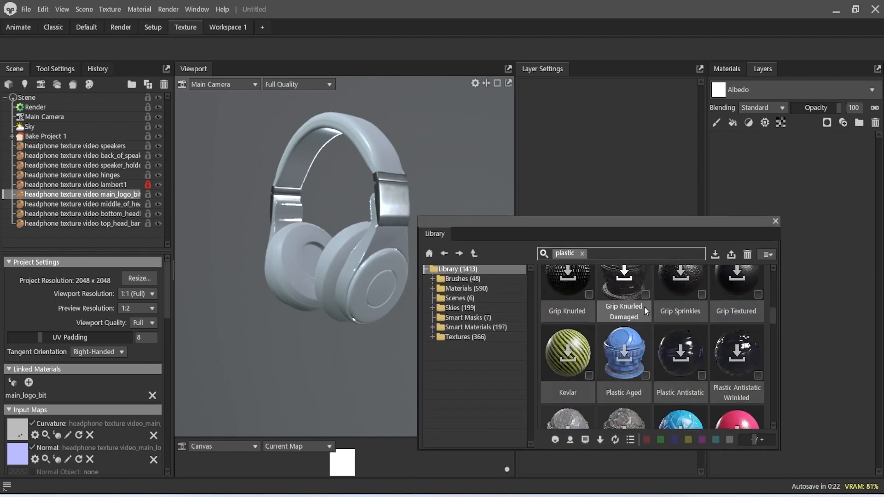
pyautogui.scroll(-3, 645, 308)
pyautogui.moveTo(747, 273); pyautogui.dragTo(789, 190)
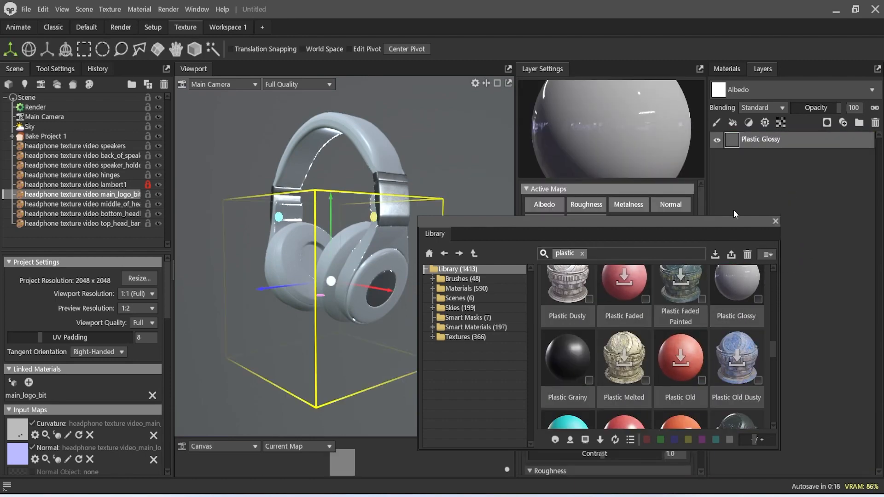
pyautogui.moveTo(738, 225); pyautogui.dragTo(369, 414)
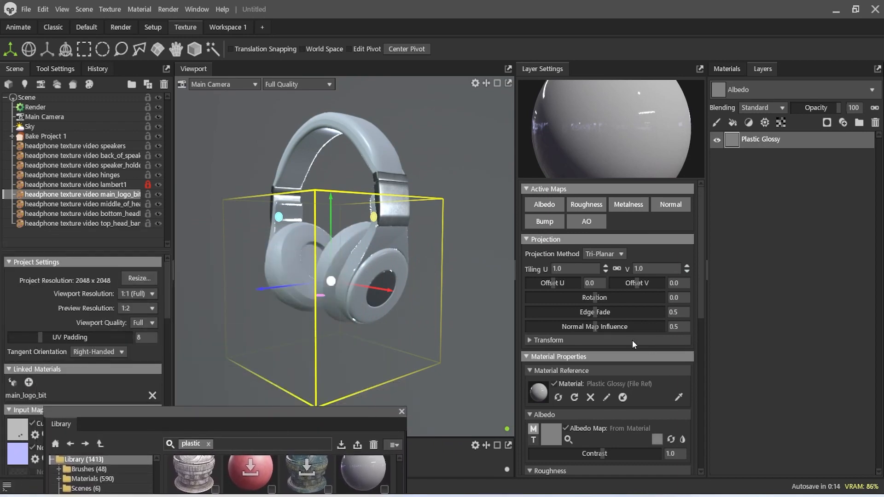
# Turn off the logo layer's albedo map and set its albedo color to orange-yellow, checking it on the speaker
pyautogui.scroll(-3, 632, 338)
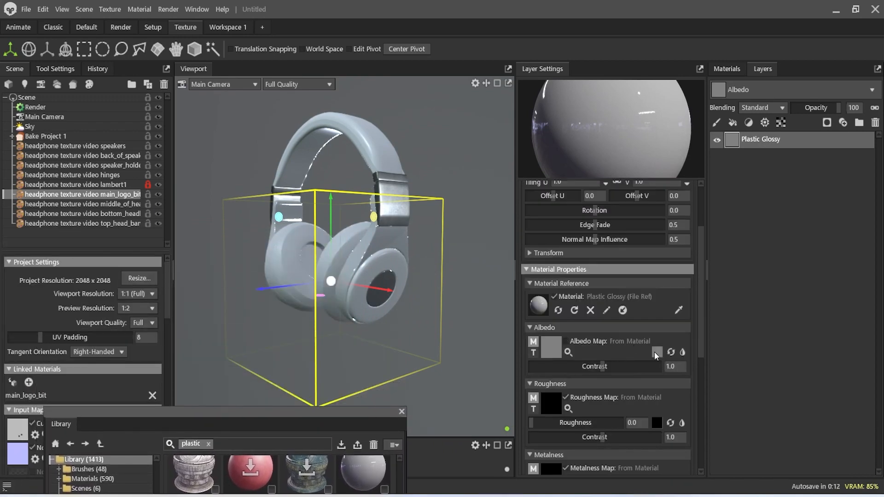
pyautogui.click(656, 352)
pyautogui.moveTo(460, 318); pyautogui.dragTo(460, 295)
pyautogui.moveTo(456, 153); pyautogui.dragTo(679, 181)
pyautogui.moveTo(640, 251)
pyautogui.mouseDown()
pyautogui.moveTo(655, 247)
pyautogui.moveTo(672, 201)
pyautogui.mouseUp()
pyautogui.moveTo(685, 328); pyautogui.dragTo(685, 329)
pyautogui.click(784, 201)
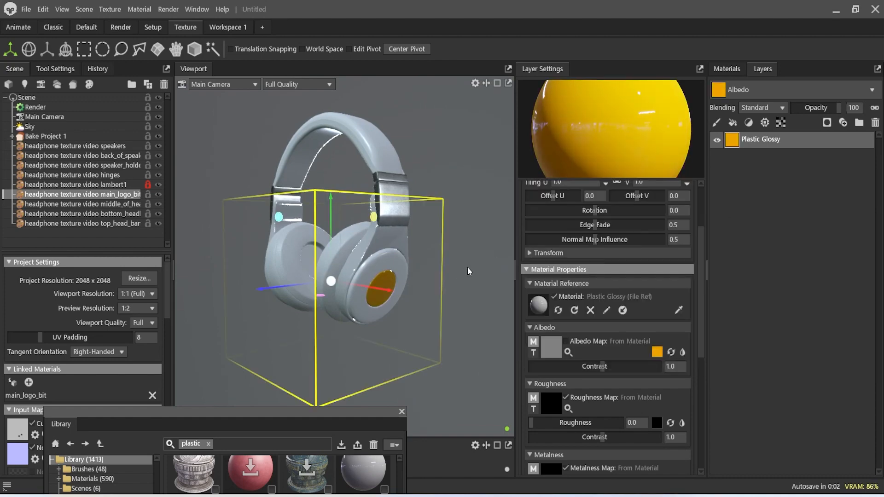
pyautogui.scroll(6, 455, 276)
pyautogui.scroll(-6, 404, 249)
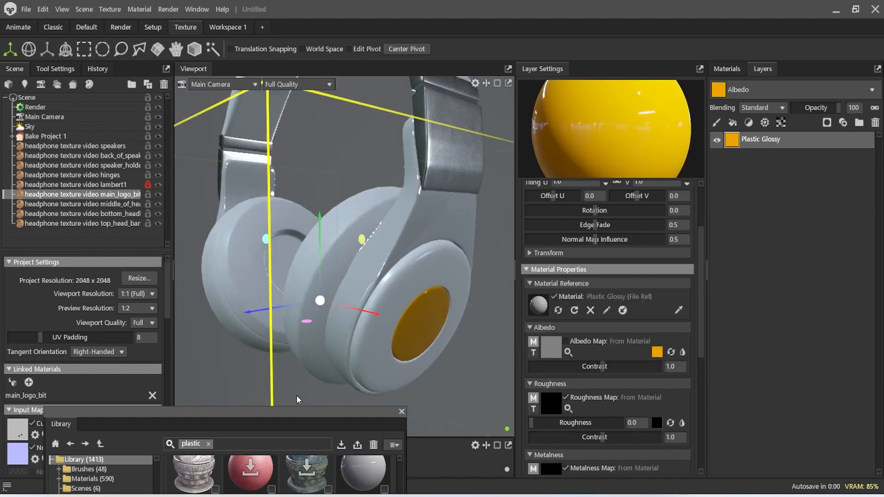
# Add the Plastic Glossy material as a layer of the lambert1 texture project
pyautogui.click(123, 185)
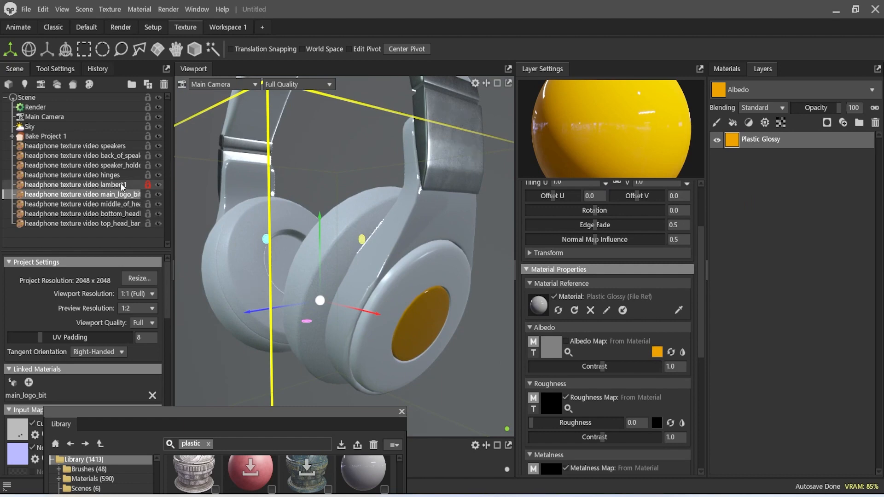
pyautogui.moveTo(291, 413); pyautogui.dragTo(280, 356)
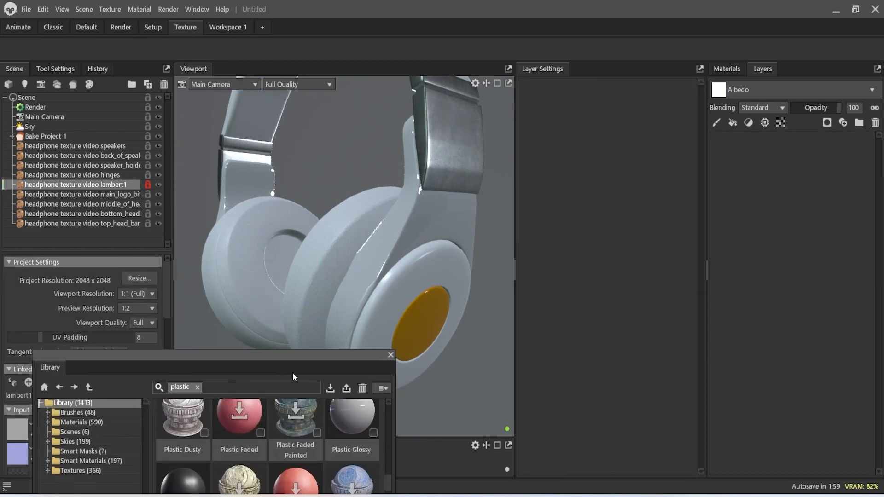
pyautogui.moveTo(375, 418); pyautogui.dragTo(792, 239)
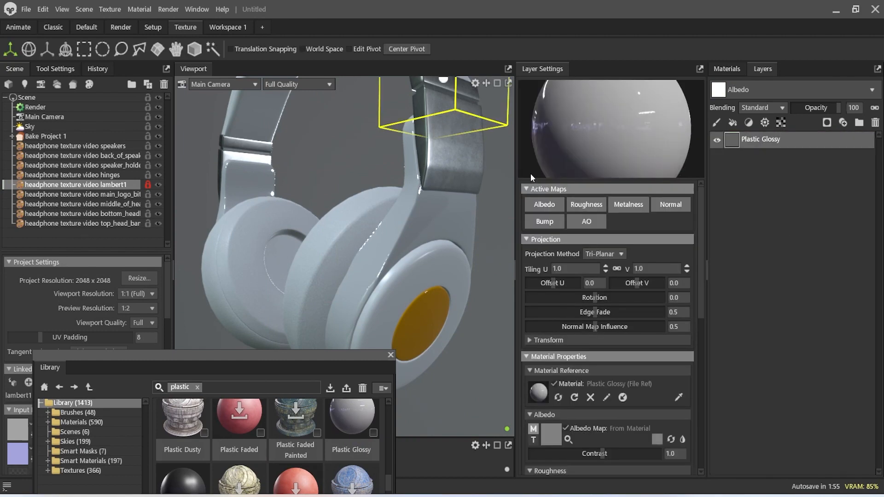
# Add Plastic Glossy to the back_of_speakers texture project, with its albedo map off and its albedo color white
pyautogui.click(134, 156)
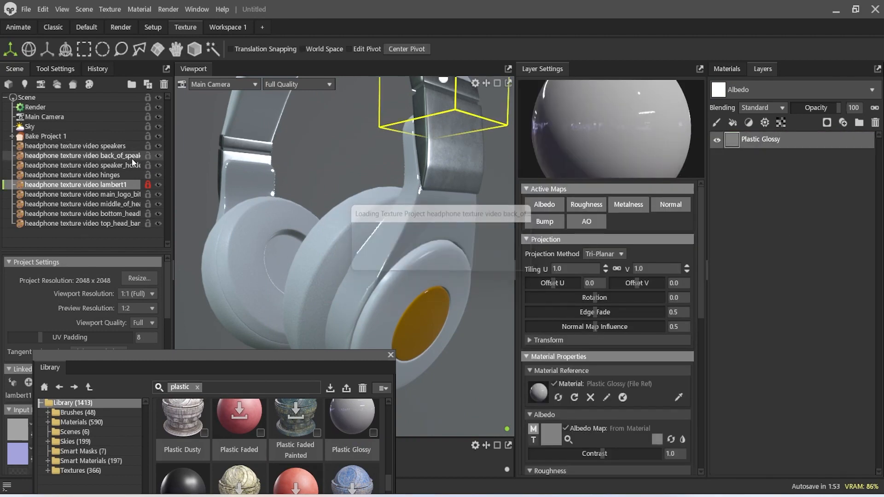
pyautogui.moveTo(347, 433); pyautogui.dragTo(763, 236)
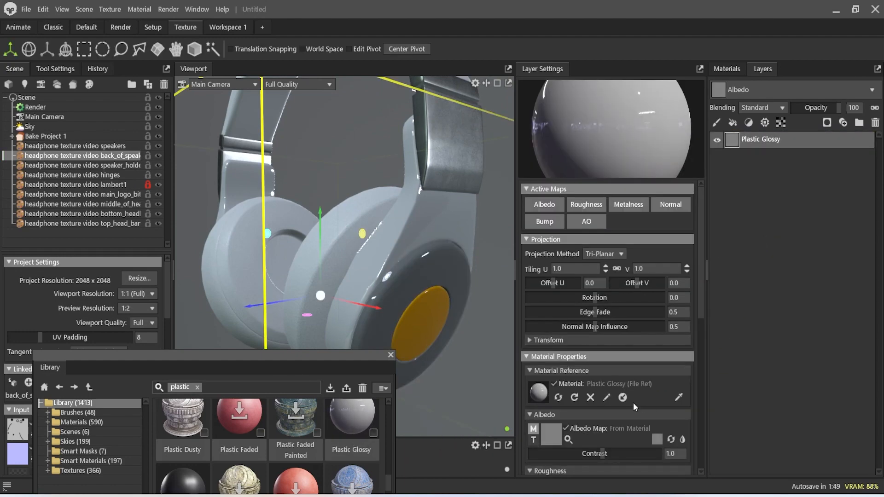
pyautogui.scroll(-3, 634, 404)
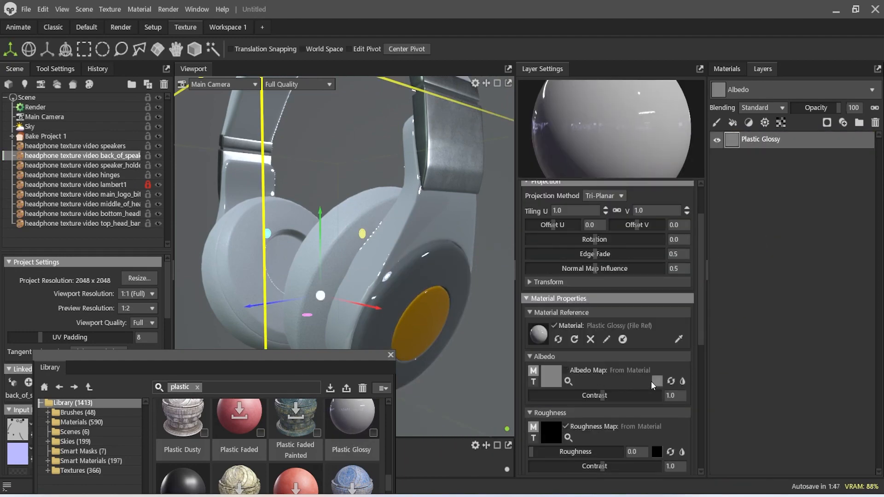
pyautogui.click(657, 381)
pyautogui.moveTo(526, 271)
pyautogui.mouseDown()
pyautogui.moveTo(527, 203)
pyautogui.moveTo(512, 183)
pyautogui.mouseUp()
pyautogui.click(785, 200)
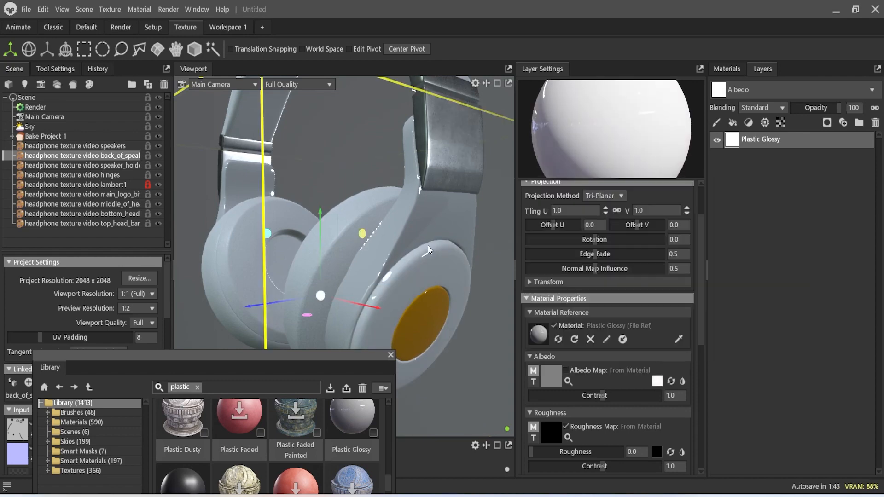
pyautogui.scroll(-4, 352, 250)
pyautogui.moveTo(352, 250); pyautogui.dragTo(416, 357)
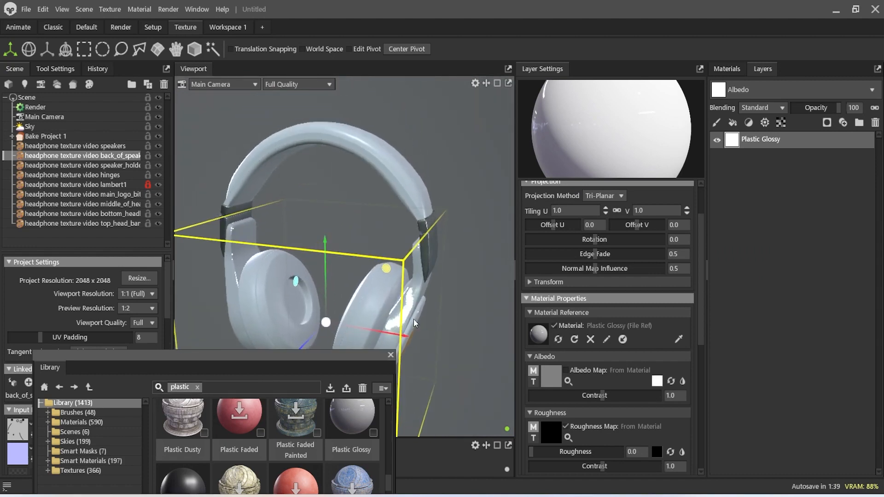
pyautogui.moveTo(382, 173); pyautogui.dragTo(374, 233)
pyautogui.scroll(2, 375, 234)
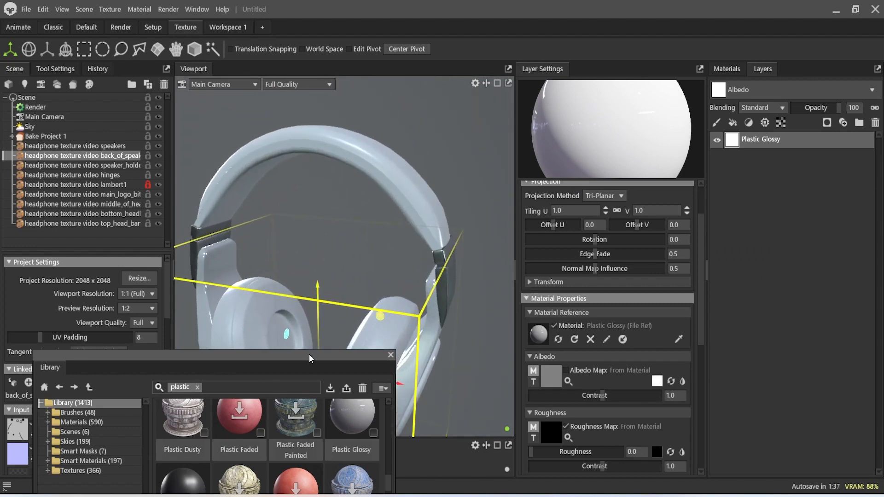
# Search the Library for "leather" and browse the leather materials for one that suits the headband
pyautogui.moveTo(309, 354); pyautogui.dragTo(414, 286)
pyautogui.click(302, 318)
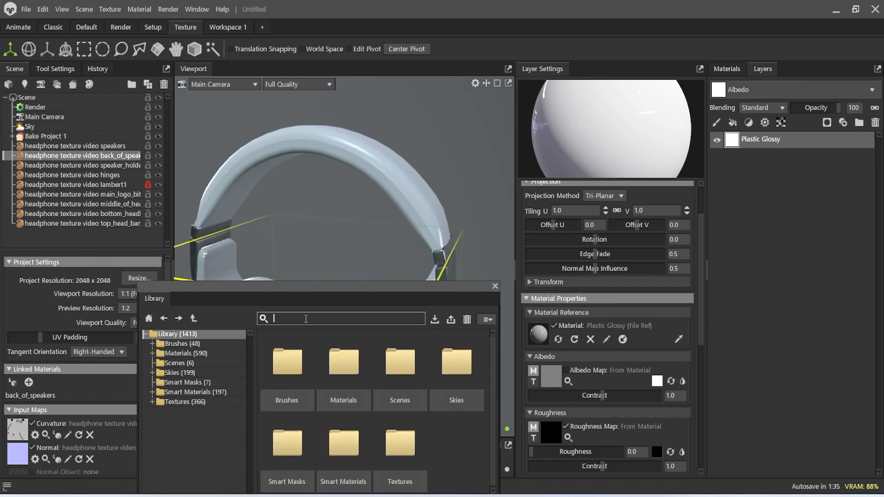
pyautogui.write('leather')
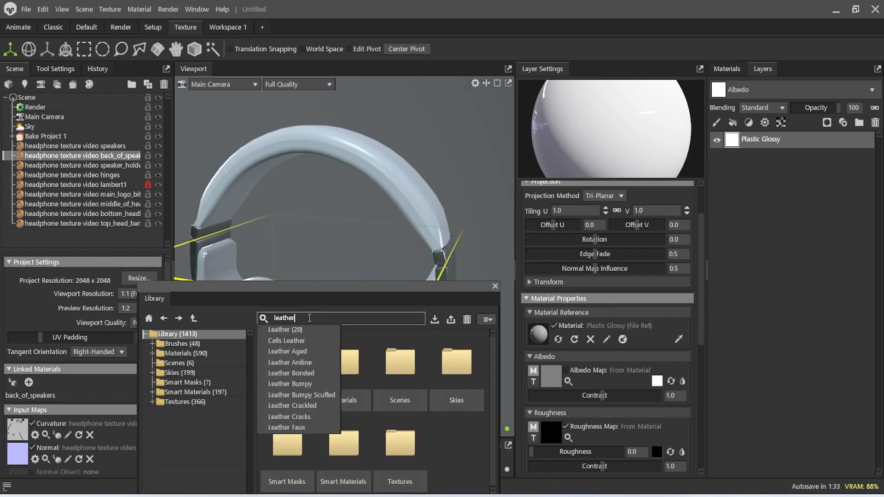
pyautogui.click(308, 330)
pyautogui.scroll(-3, 416, 363)
pyautogui.scroll(-5, 416, 364)
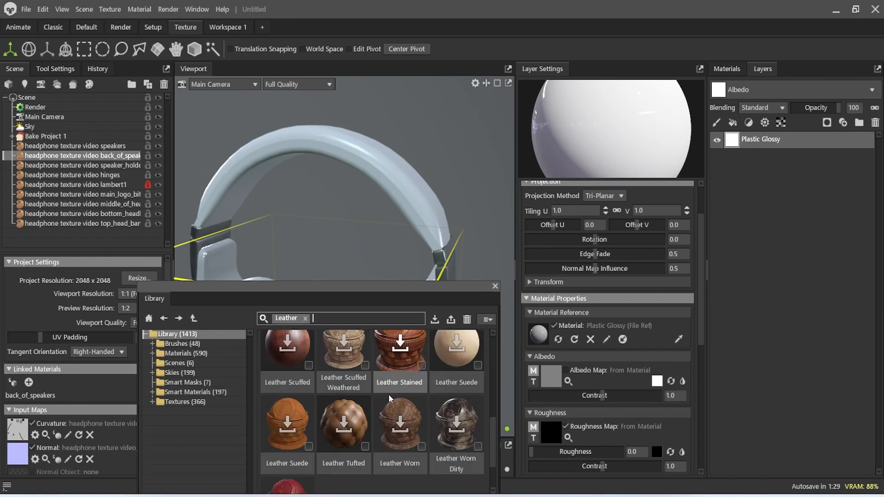
pyautogui.scroll(-1, 389, 395)
pyautogui.scroll(6, 396, 422)
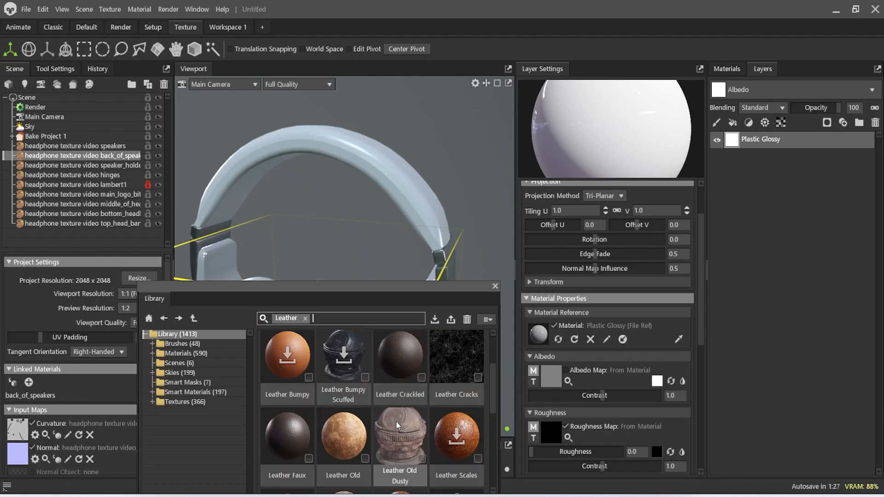
pyautogui.scroll(3, 396, 421)
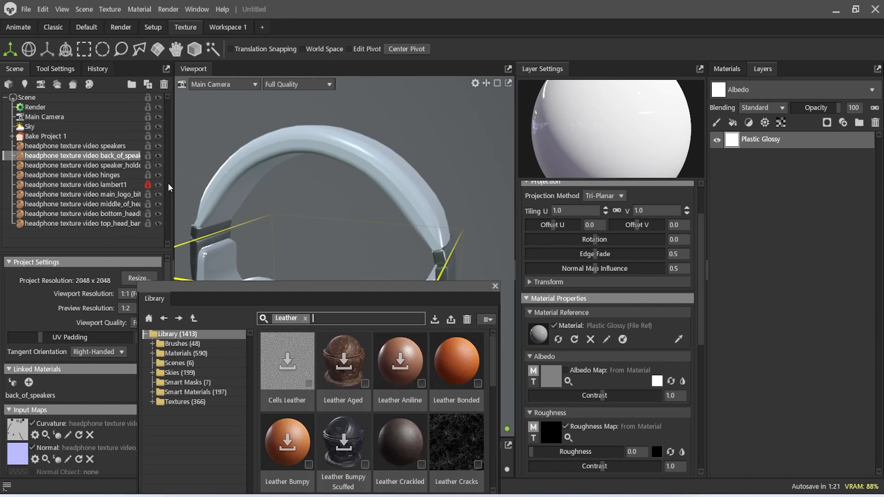
# Unlock the lambert1 texture project and add the Leather Crackled material as a layer of the top_head_band texture project
pyautogui.click(148, 185)
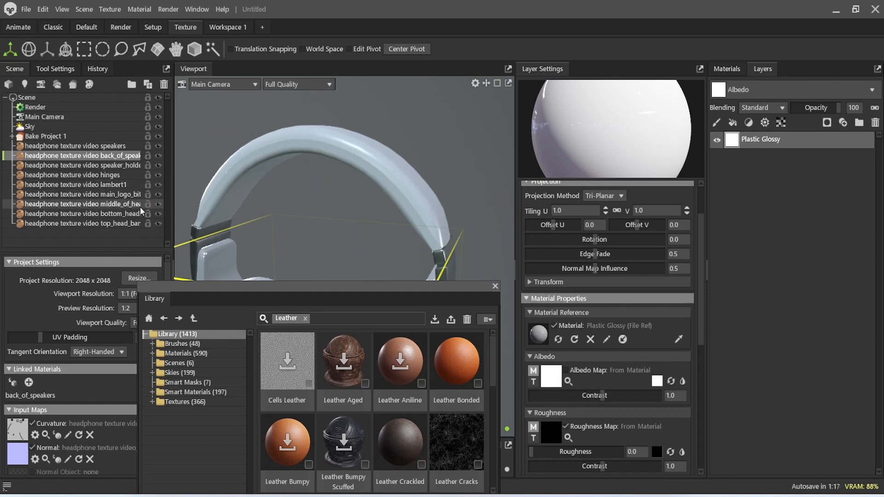
pyautogui.click(124, 224)
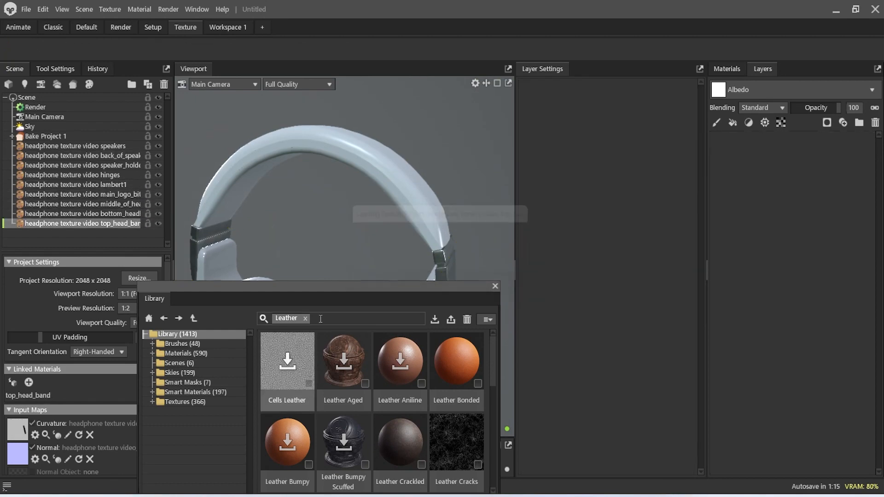
pyautogui.moveTo(378, 423); pyautogui.dragTo(791, 220)
pyautogui.moveTo(370, 177); pyautogui.dragTo(331, 221)
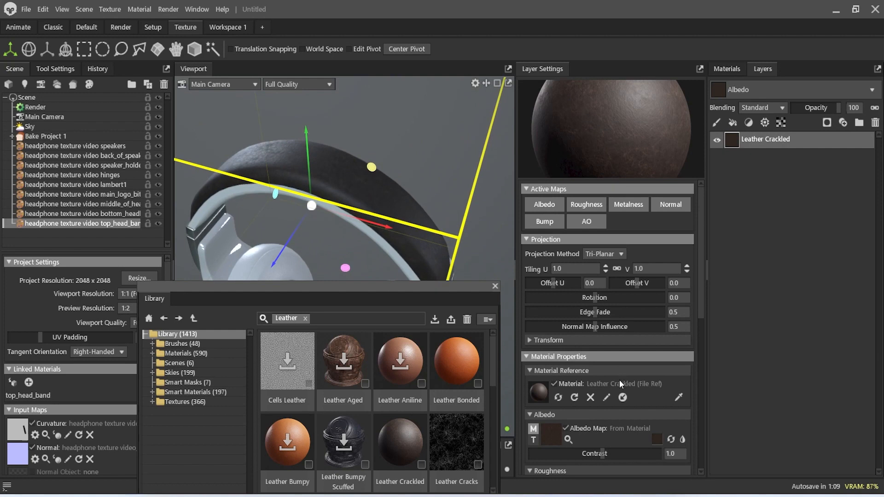
pyautogui.scroll(-2, 612, 407)
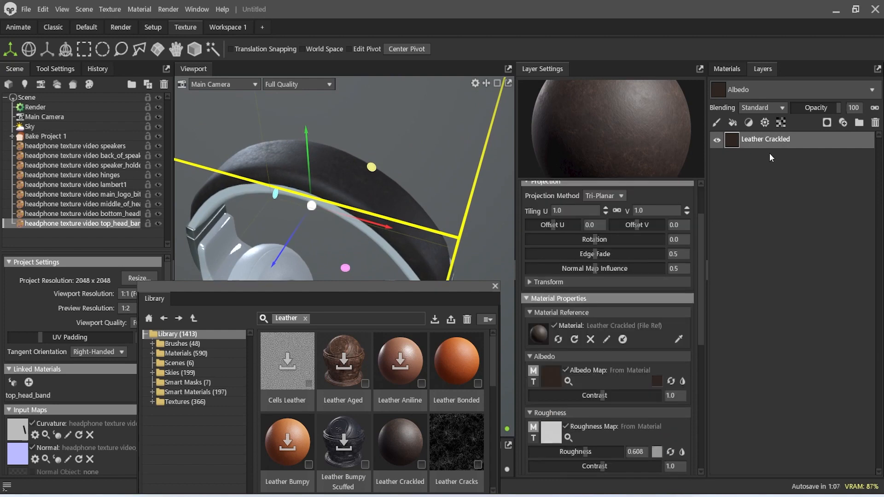
# Add a fill layer above the Leather Crackled layer and inspect the top headband up close
pyautogui.click(733, 124)
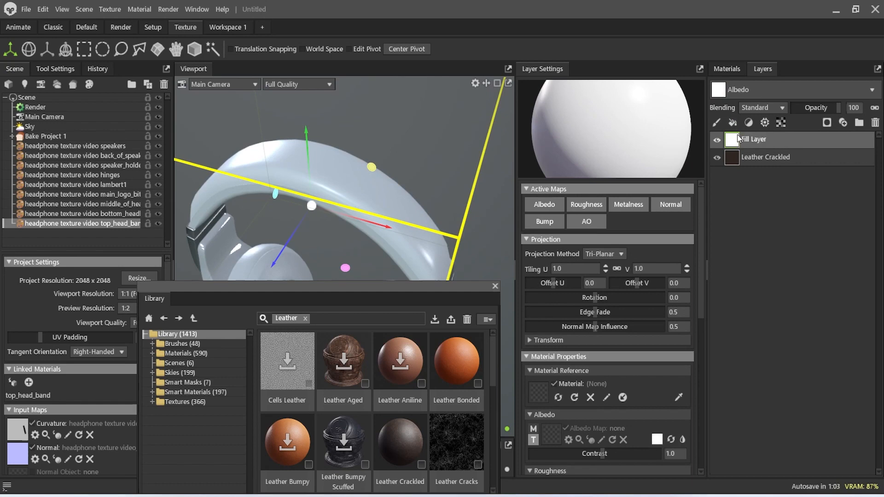
pyautogui.scroll(6, 289, 173)
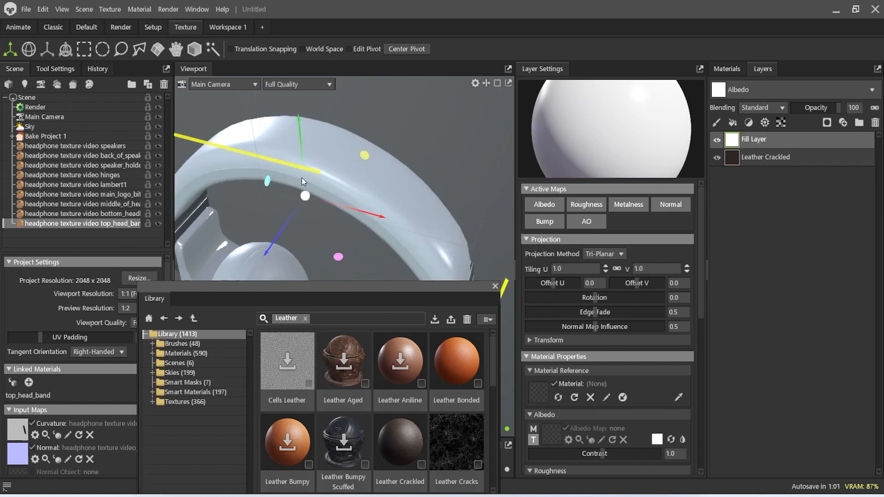
pyautogui.moveTo(312, 212)
pyautogui.mouseDown(button='middle')
pyautogui.moveTo(322, 159)
pyautogui.moveTo(349, 123)
pyautogui.moveTo(318, 207)
pyautogui.mouseUp(button='middle')
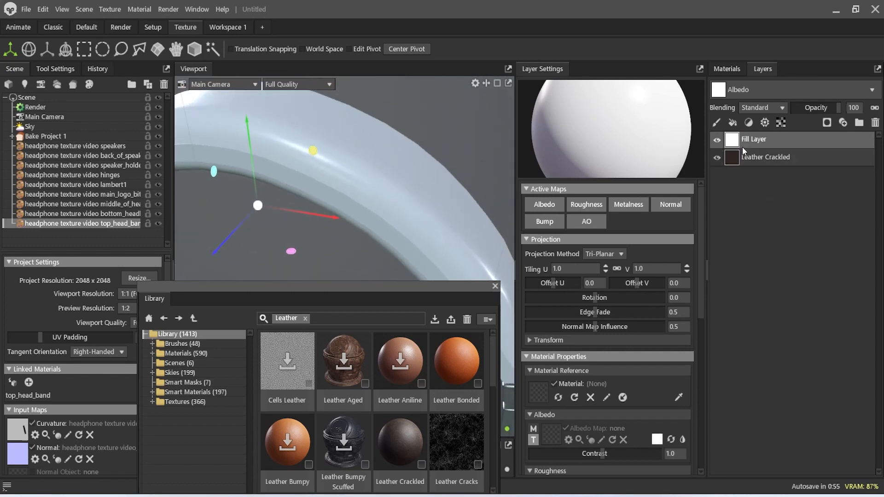
# Delete the fill layer above Leather Crackled in the top_head_band texture project
pyautogui.rightClick(818, 135)
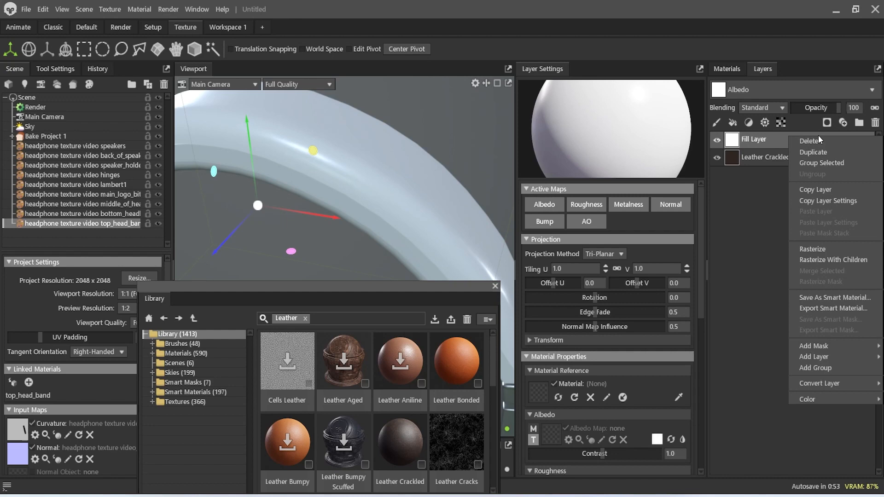
pyautogui.click(752, 219)
pyautogui.press('Delete')
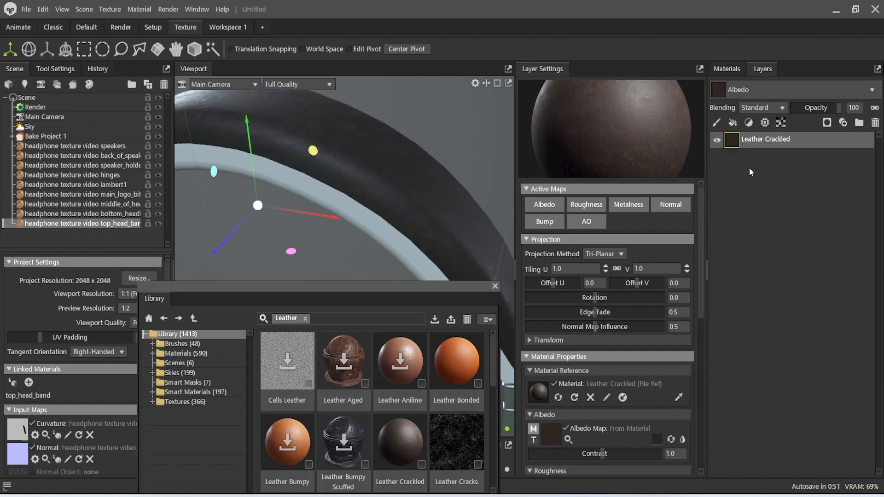
# Turn off the albedo map of the top headband's Leather Crackled layer and set its albedo color to white (ffffff)
pyautogui.click(565, 429)
pyautogui.click(657, 439)
pyautogui.moveTo(559, 244)
pyautogui.mouseDown()
pyautogui.moveTo(517, 215)
pyautogui.moveTo(506, 185)
pyautogui.mouseUp()
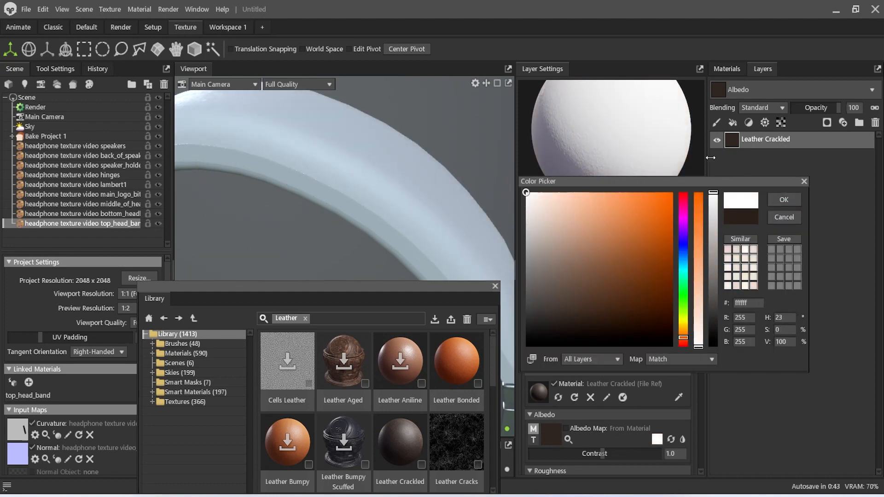
pyautogui.click(784, 200)
# Set the horizontal projection offset (Offset U) of the top headband's Leather Crackled layer to 0.386
pyautogui.scroll(5, 393, 167)
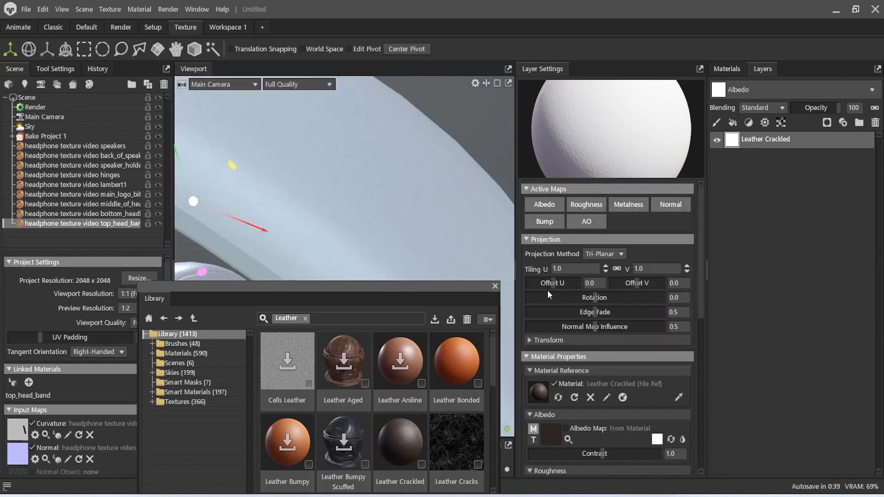
pyautogui.moveTo(556, 282); pyautogui.dragTo(567, 283)
pyautogui.scroll(-3, 189, 193)
pyautogui.moveTo(189, 193); pyautogui.dragTo(269, 157)
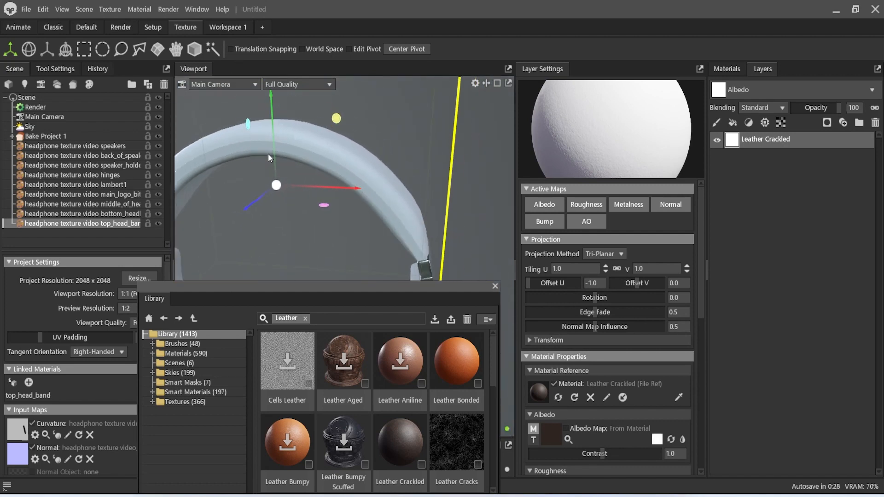
pyautogui.moveTo(319, 170); pyautogui.dragTo(351, 164)
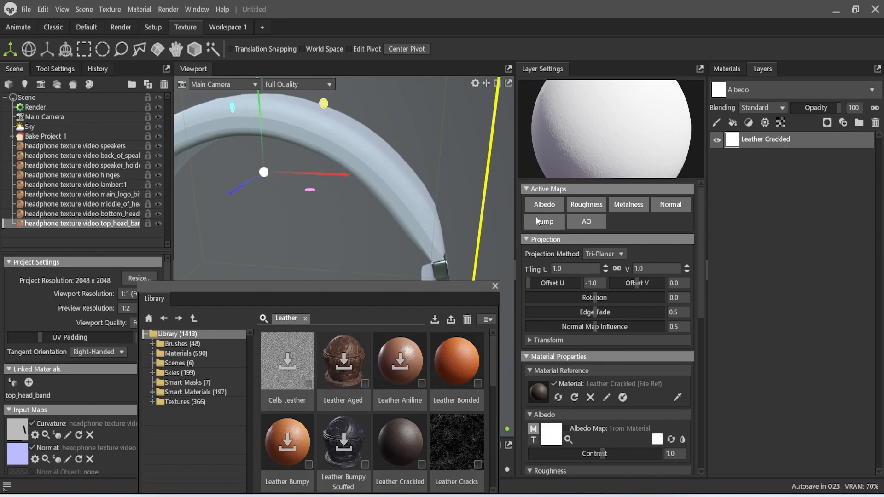
pyautogui.moveTo(529, 283); pyautogui.dragTo(569, 283)
pyautogui.press('f')
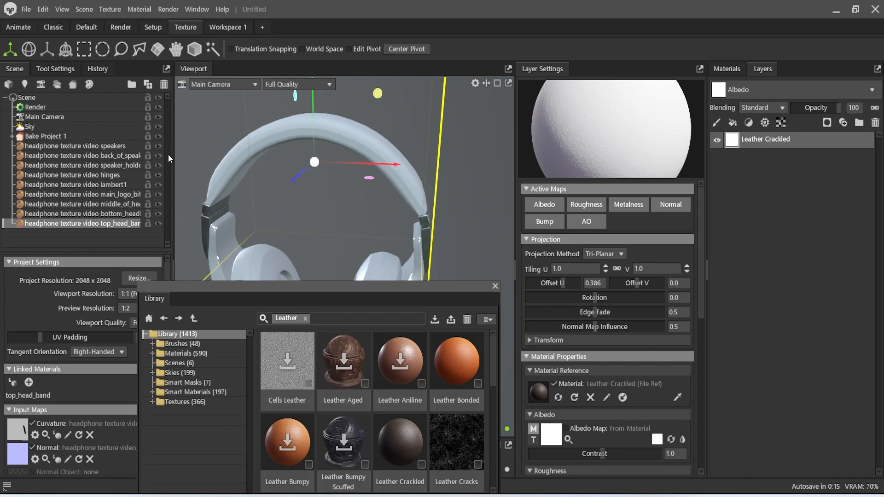
# Add Leather Crackled to the bottom_headband texture project, with its albedo map off and its albedo color white (ffffff)
pyautogui.click(123, 213)
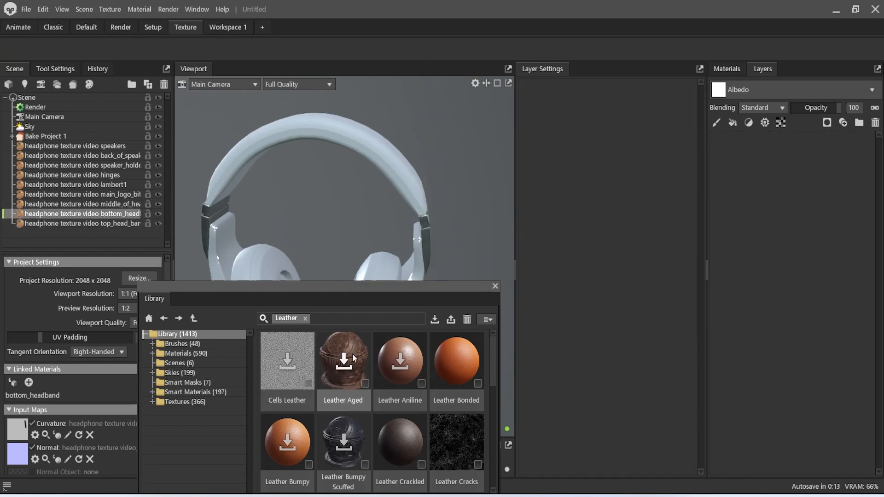
pyautogui.moveTo(394, 447); pyautogui.dragTo(842, 206)
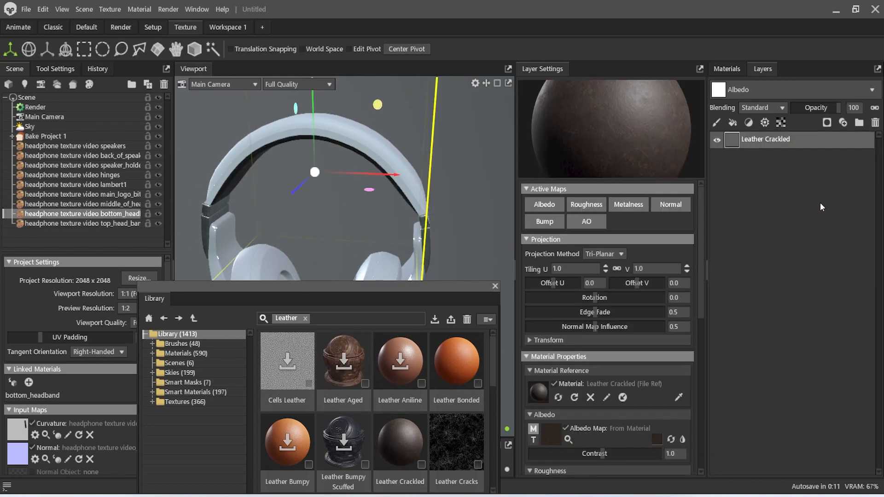
pyautogui.click(566, 428)
pyautogui.click(654, 439)
pyautogui.moveTo(584, 281); pyautogui.dragTo(491, 172)
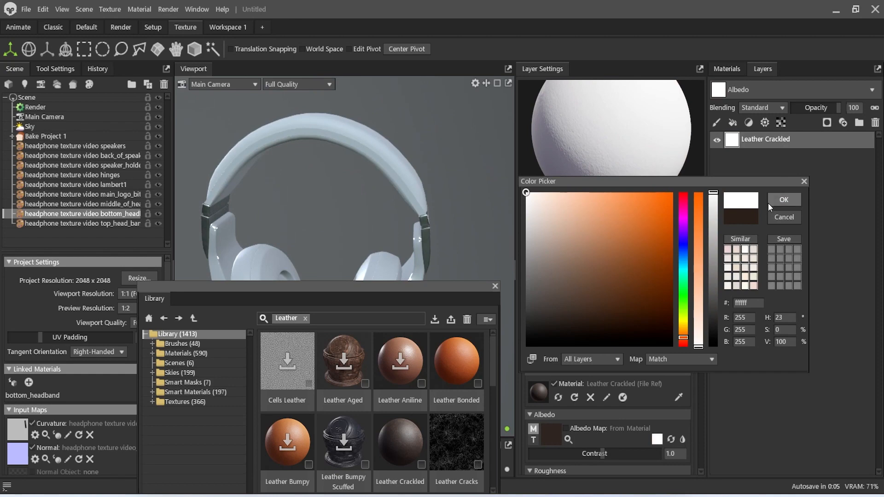
pyautogui.click(777, 205)
# Add Leather Faux to the middle_of_headband texture project, with its albedo map off and its albedo color white (ffffff)
pyautogui.click(116, 205)
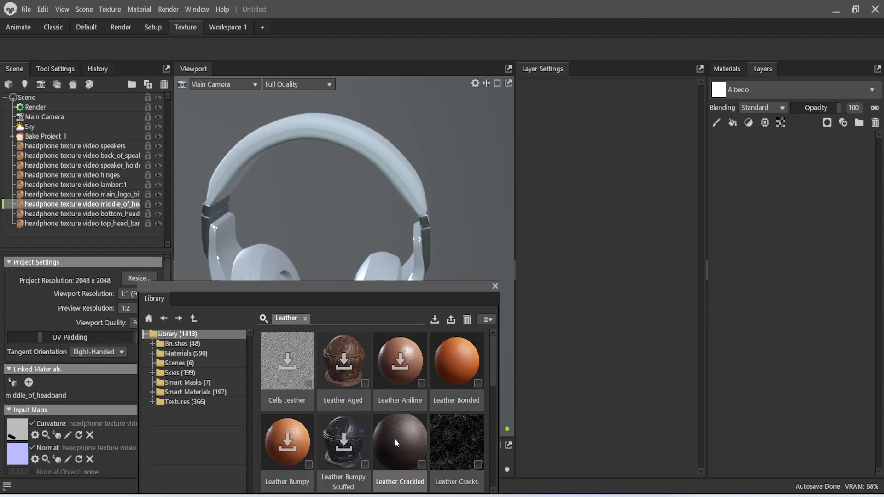
pyautogui.scroll(-3, 403, 441)
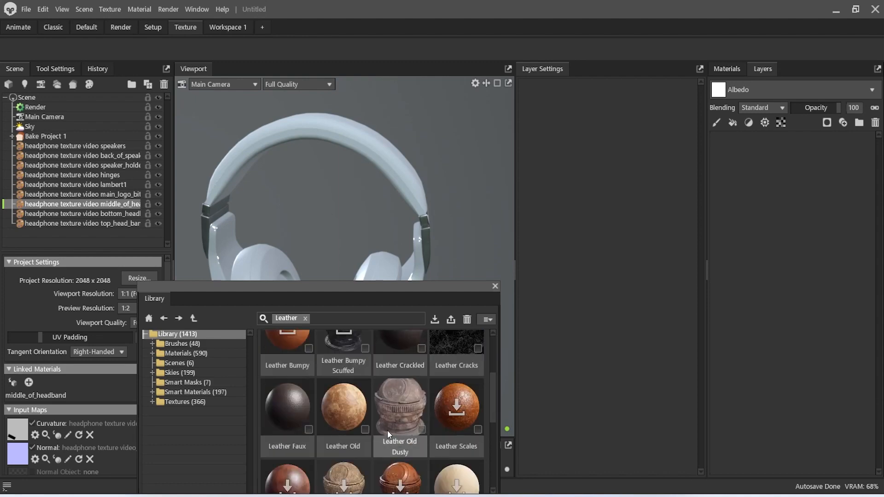
pyautogui.moveTo(296, 406); pyautogui.dragTo(760, 173)
pyautogui.click(566, 429)
pyautogui.click(657, 440)
pyautogui.moveTo(570, 287); pyautogui.dragTo(502, 166)
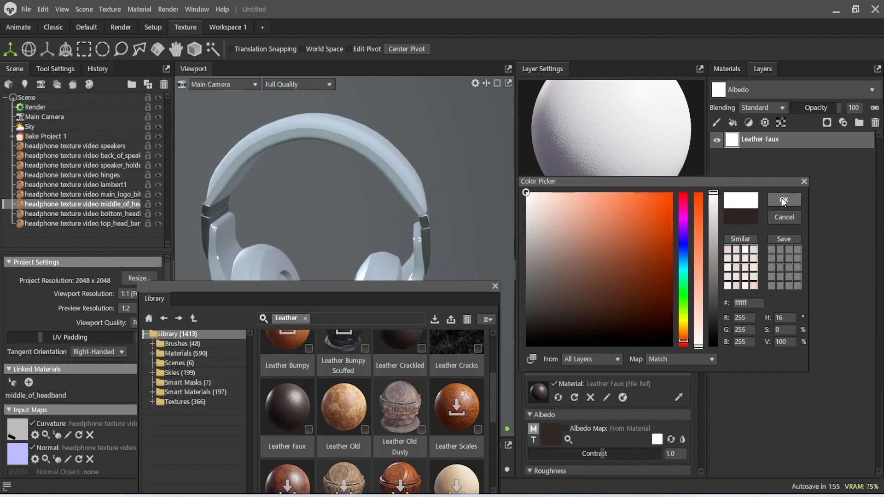
pyautogui.click(784, 200)
# Close the Library and examine the whole headphones from several sides, checking the available projection methods
pyautogui.moveTo(484, 126); pyautogui.dragTo(790, 207)
pyautogui.moveTo(193, 271); pyautogui.dragTo(340, 346)
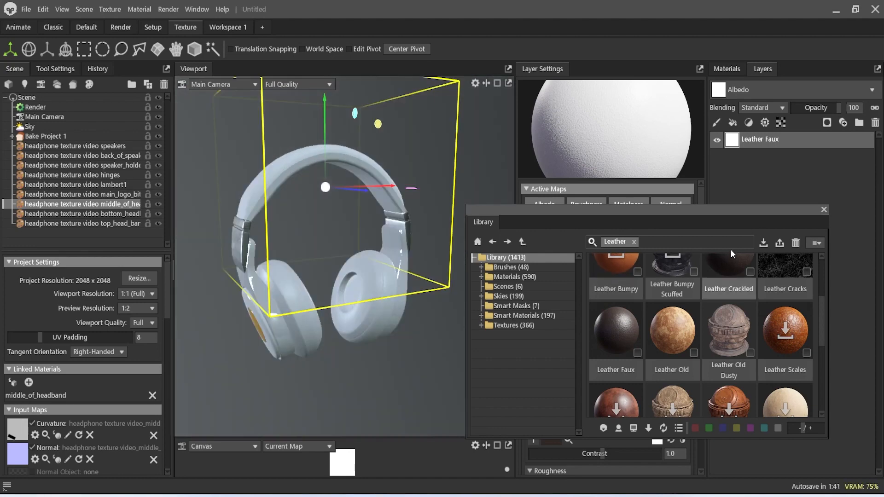
pyautogui.click(823, 210)
pyautogui.moveTo(332, 231); pyautogui.dragTo(333, 248, button='middle')
pyautogui.scroll(1, 333, 247)
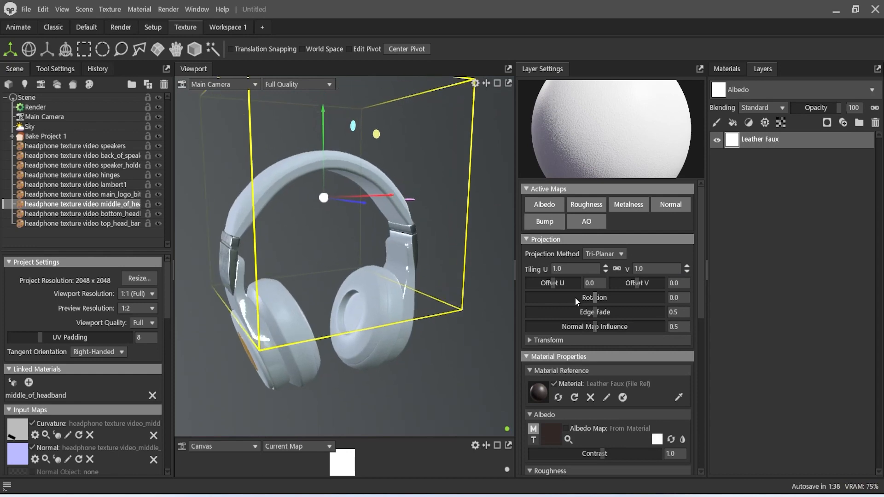
pyautogui.click(620, 253)
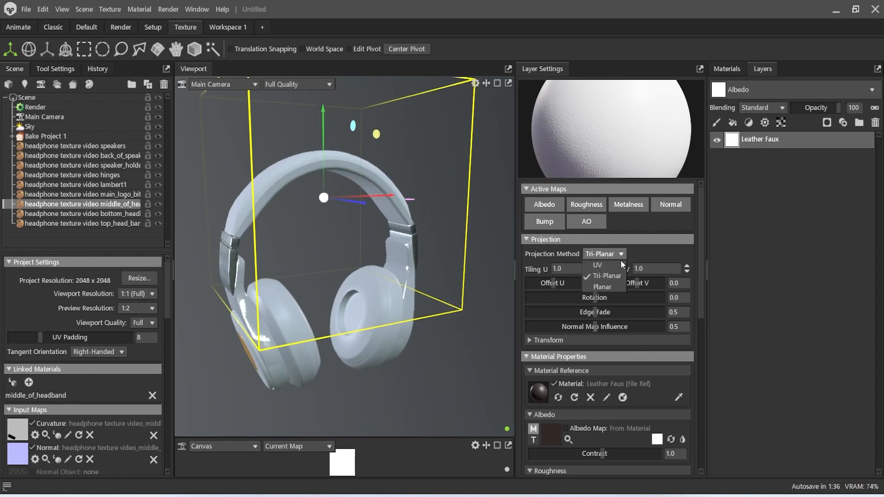
pyautogui.click(648, 249)
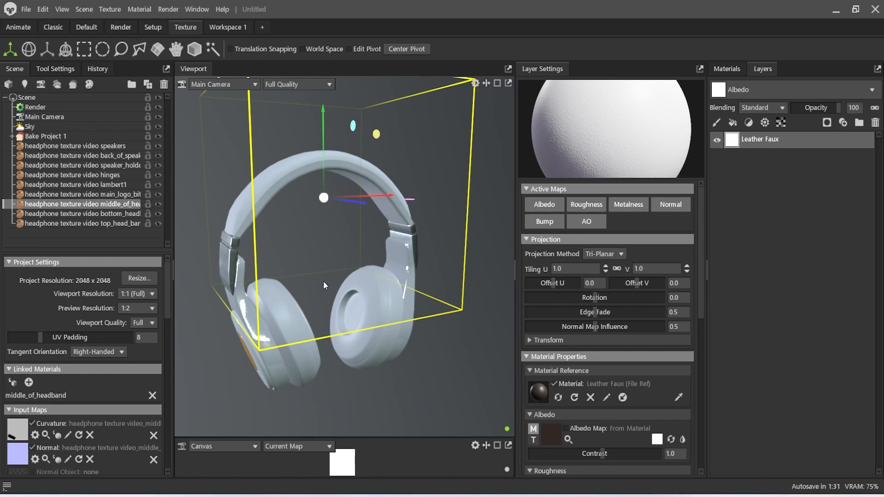
pyautogui.scroll(-2, 293, 267)
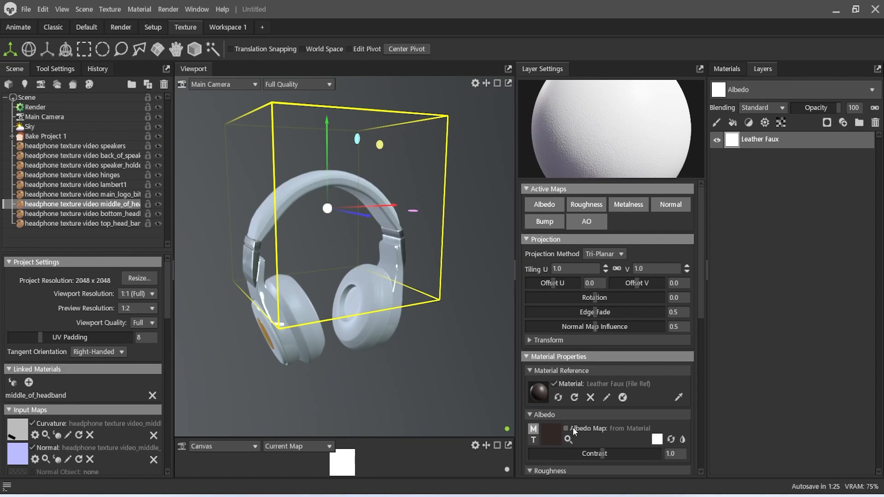
pyautogui.moveTo(272, 262); pyautogui.dragTo(474, 225)
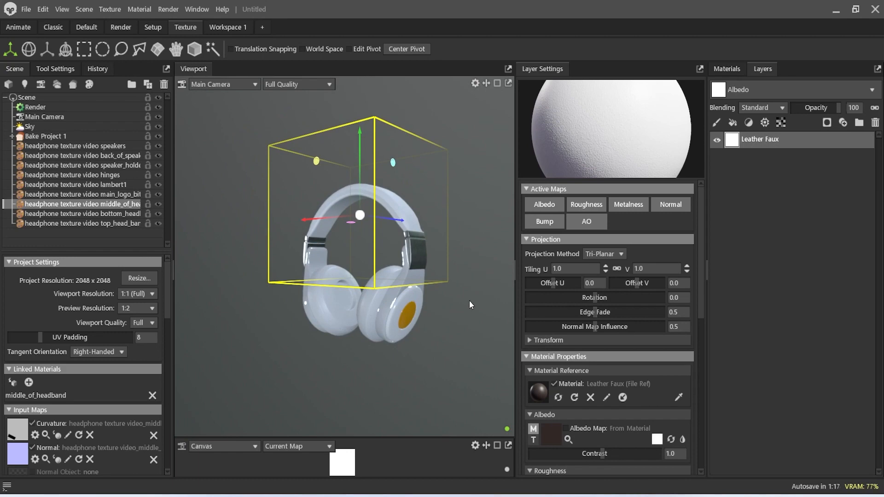
pyautogui.scroll(4, 469, 300)
pyautogui.moveTo(400, 281); pyautogui.dragTo(372, 268, button='middle')
pyautogui.moveTo(372, 269); pyautogui.dragTo(355, 275)
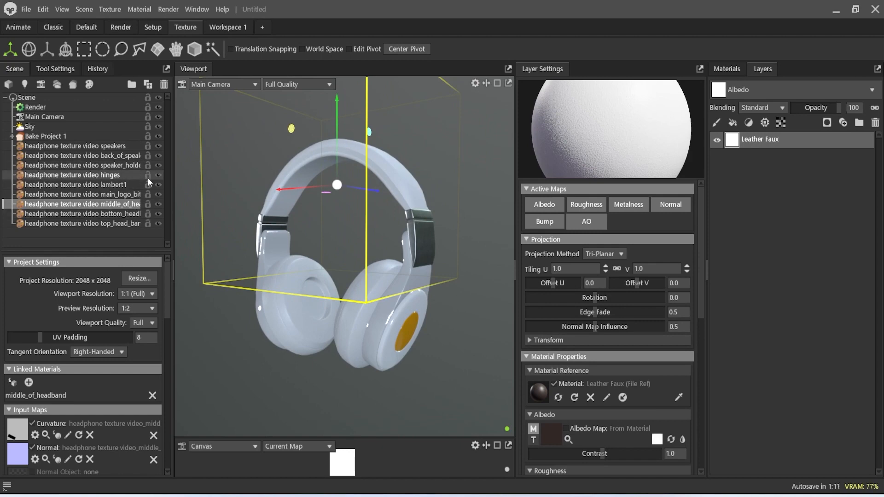
# Add a fill layer above Plastic Glossy in the back_of_speakers texture project and set its albedo color to gray (888888)
pyautogui.click(123, 155)
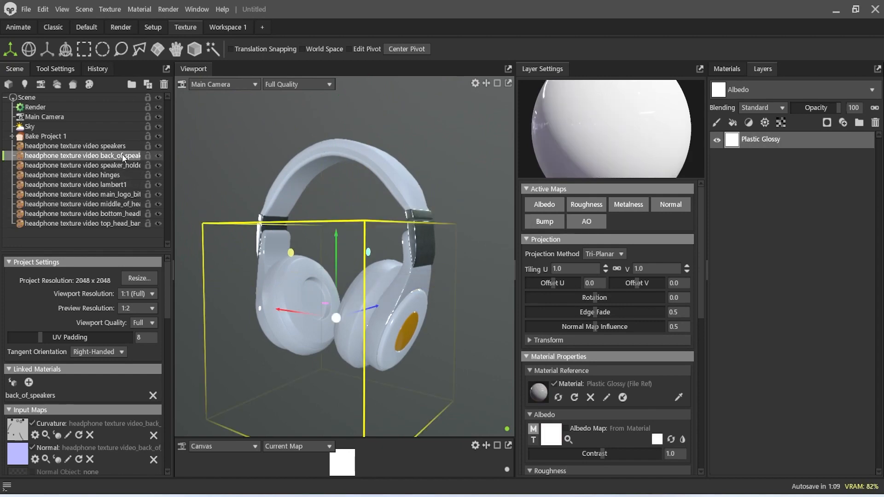
pyautogui.scroll(3, 332, 274)
pyautogui.scroll(5, 332, 275)
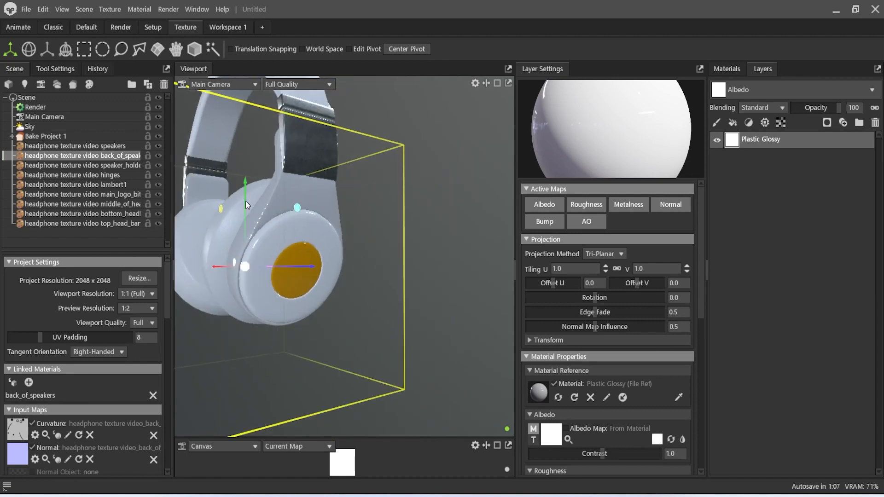
pyautogui.click(732, 124)
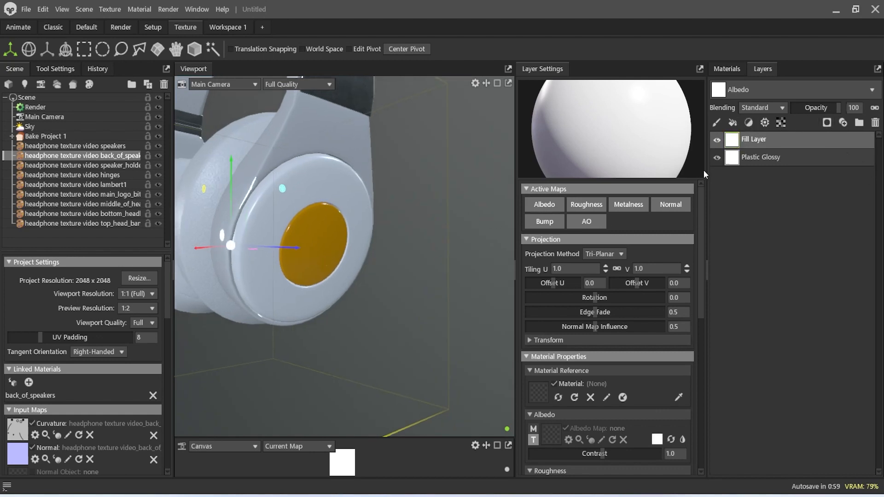
pyautogui.click(656, 439)
pyautogui.moveTo(553, 293)
pyautogui.mouseDown()
pyautogui.moveTo(532, 294)
pyautogui.moveTo(525, 324)
pyautogui.moveTo(525, 275)
pyautogui.moveTo(507, 263)
pyautogui.mouseUp()
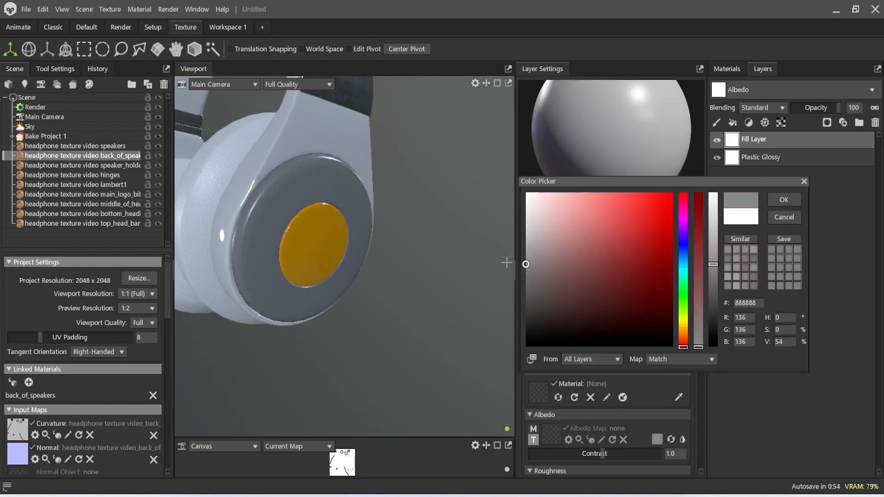
pyautogui.click(784, 201)
# Try a black color mask with a Scratch layer on the gray fill layer, and remove both
pyautogui.click(828, 123)
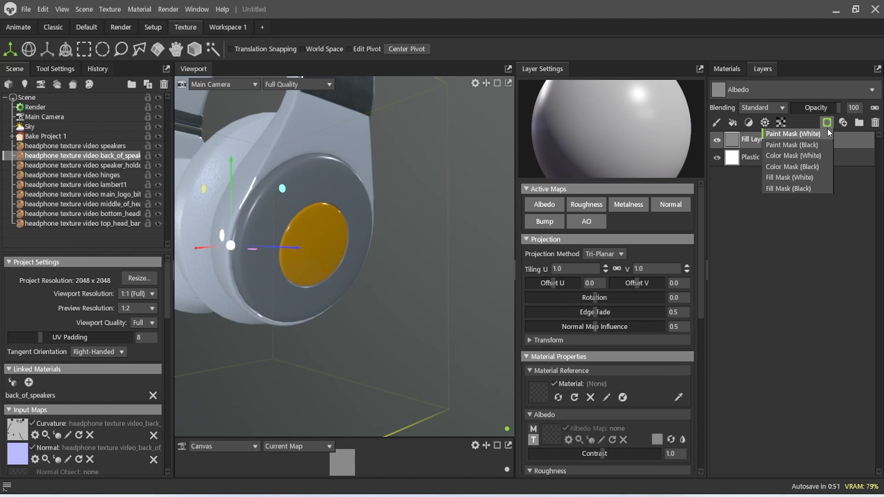
pyautogui.click(813, 167)
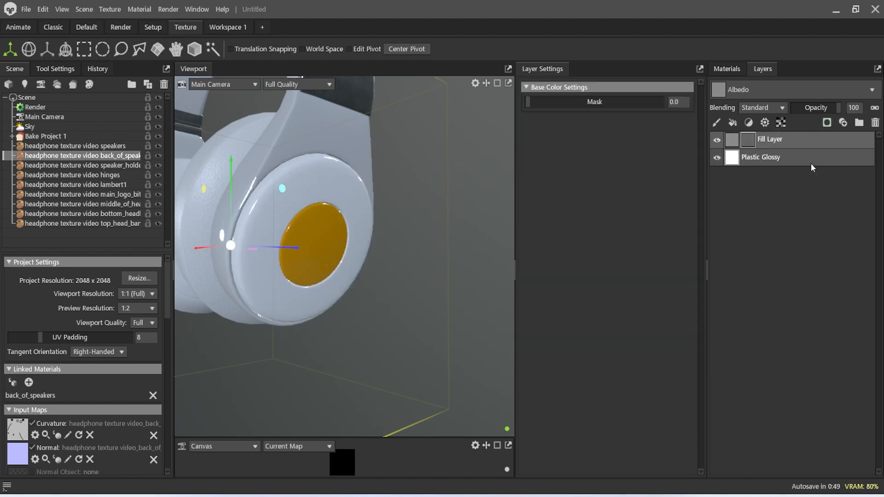
pyautogui.click(765, 123)
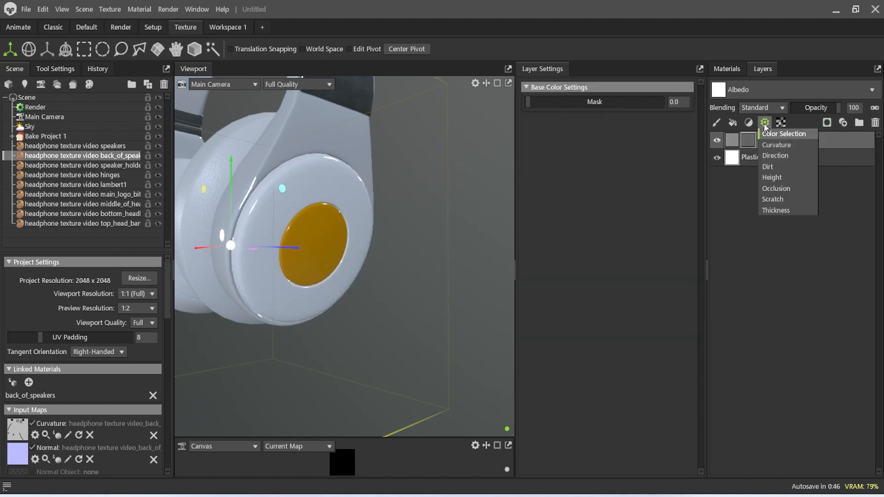
pyautogui.click(795, 198)
pyautogui.scroll(6, 368, 201)
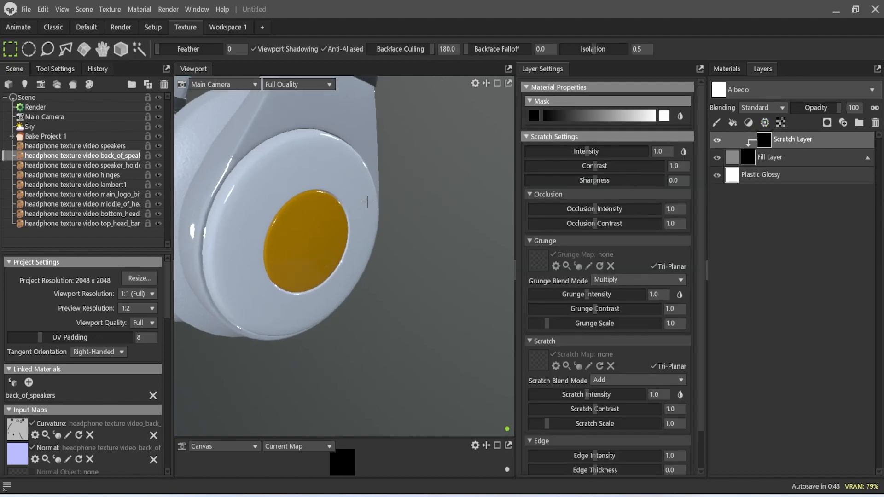
pyautogui.keyDown('alt'); pyautogui.moveTo(348, 194); pyautogui.dragTo(418, 203); pyautogui.keyUp('alt')
pyautogui.scroll(-4, 484, 272)
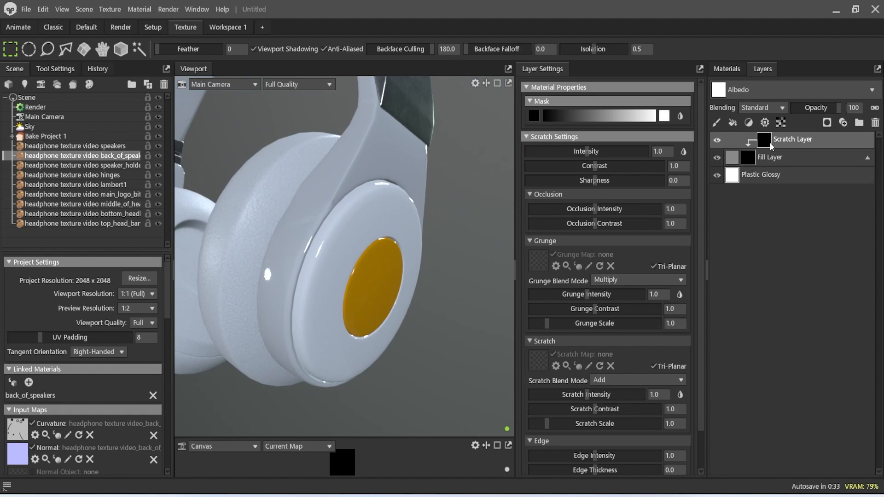
pyautogui.press('Delete')
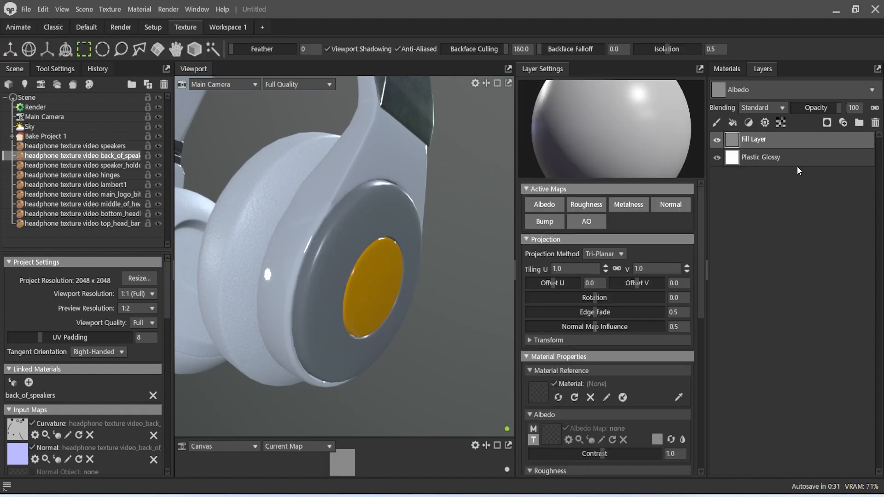
# Give the gray fill layer a black mask and add the Fingerprint Light texture from the Library to that mask
pyautogui.click(827, 123)
pyautogui.click(796, 189)
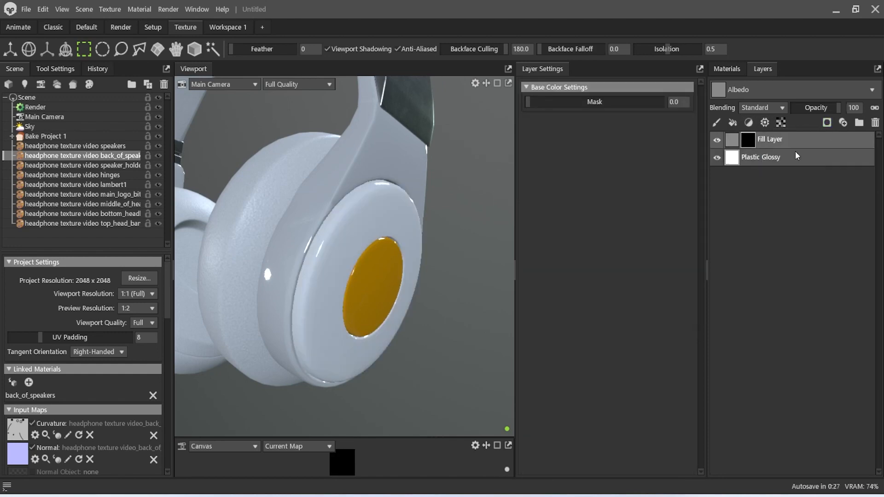
pyautogui.click(205, 9)
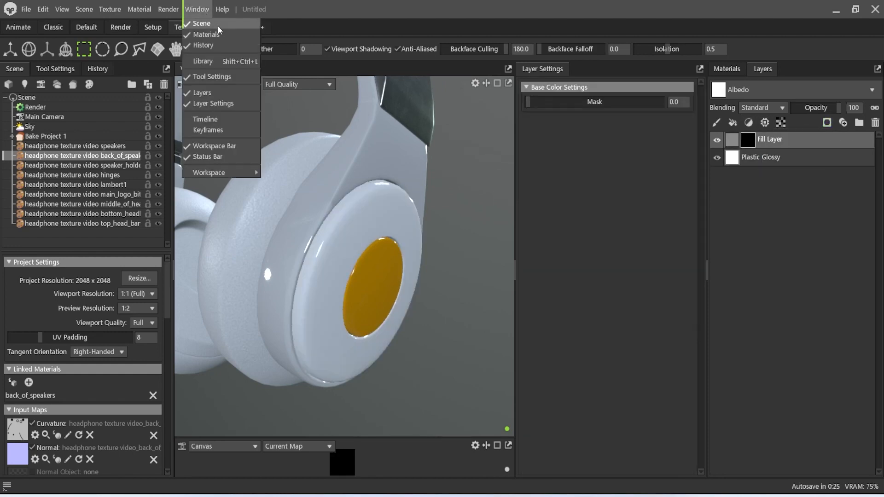
pyautogui.click(221, 60)
pyautogui.click(433, 167)
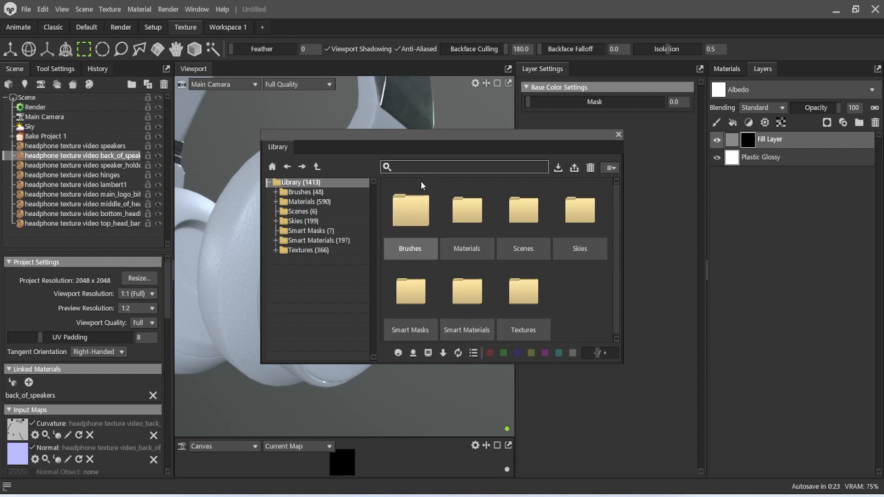
pyautogui.write('fing')
pyautogui.click(421, 182)
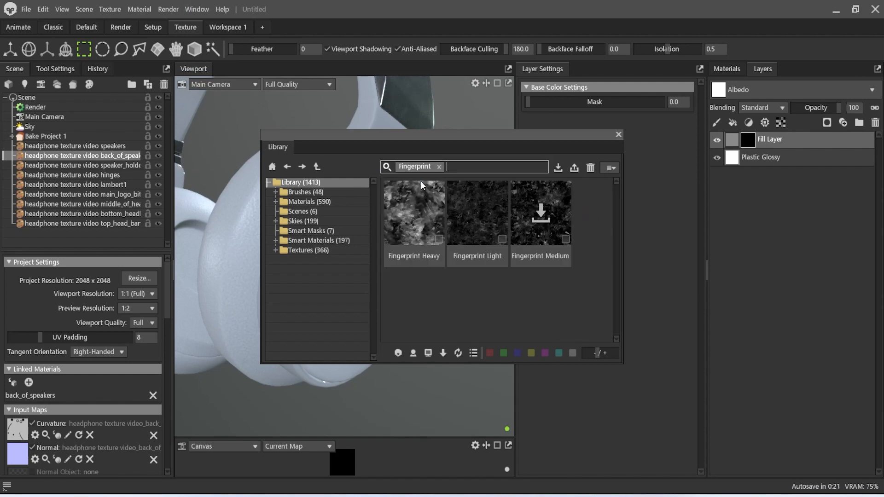
pyautogui.moveTo(481, 212); pyautogui.dragTo(753, 140)
pyautogui.moveTo(585, 146); pyautogui.dragTo(757, 274)
pyautogui.keyDown('alt'); pyautogui.moveTo(327, 258); pyautogui.dragTo(323, 257); pyautogui.keyUp('alt')
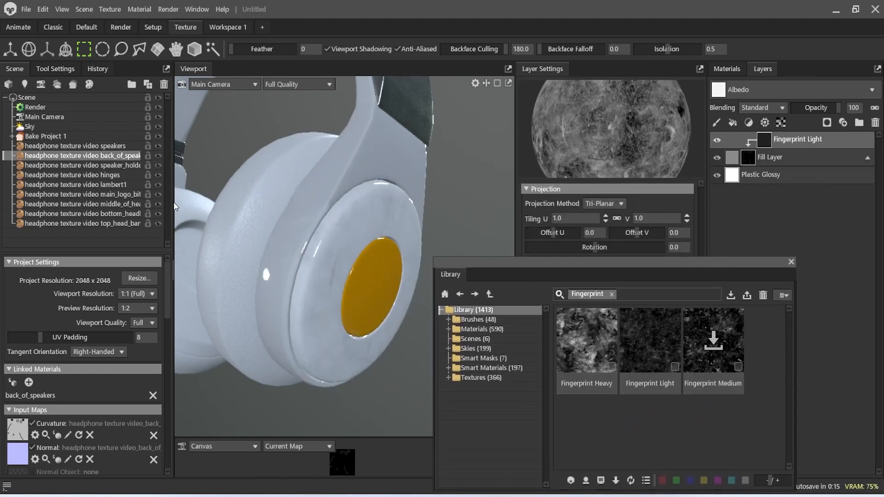
# Search the Library for Scratches in place of Fingerprint and browse the available scratch textures
pyautogui.keyDown('alt'); pyautogui.moveTo(353, 285); pyautogui.dragTo(322, 317); pyautogui.keyUp('alt')
pyautogui.scroll(4, 277, 215)
pyautogui.scroll(-5, 352, 276)
pyautogui.scroll(-4, 340, 269)
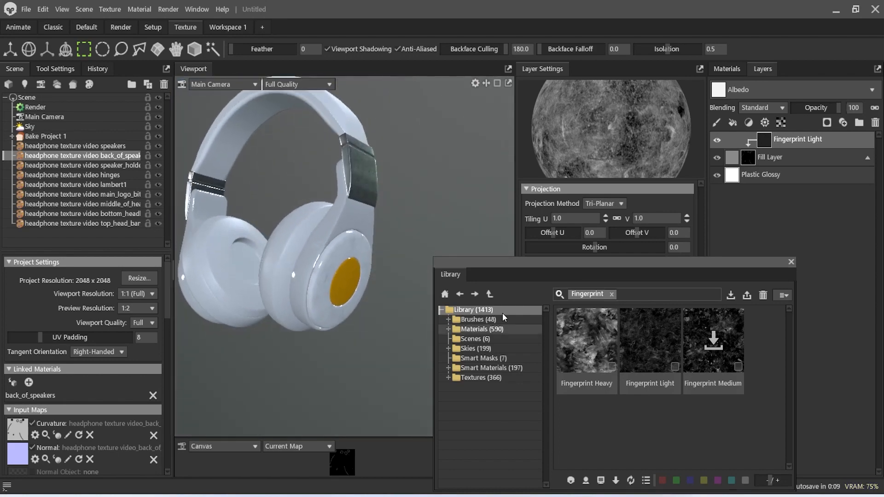
pyautogui.click(612, 293)
pyautogui.write('s')
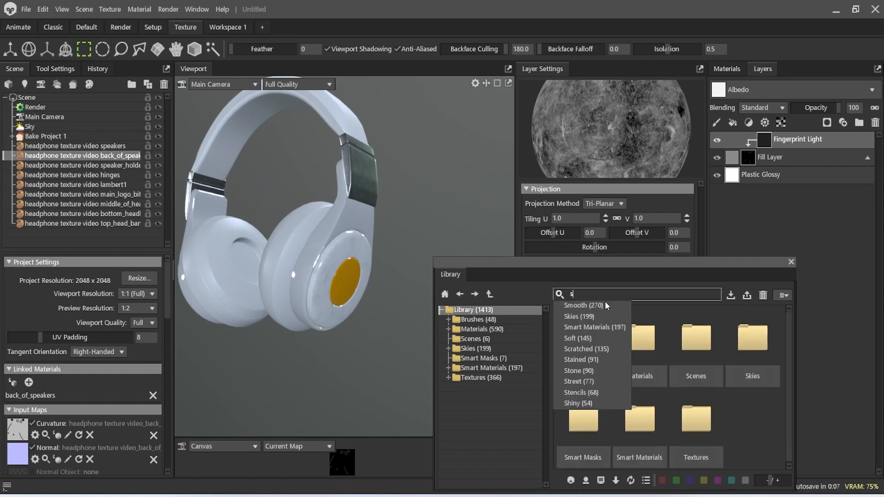
pyautogui.write('crat')
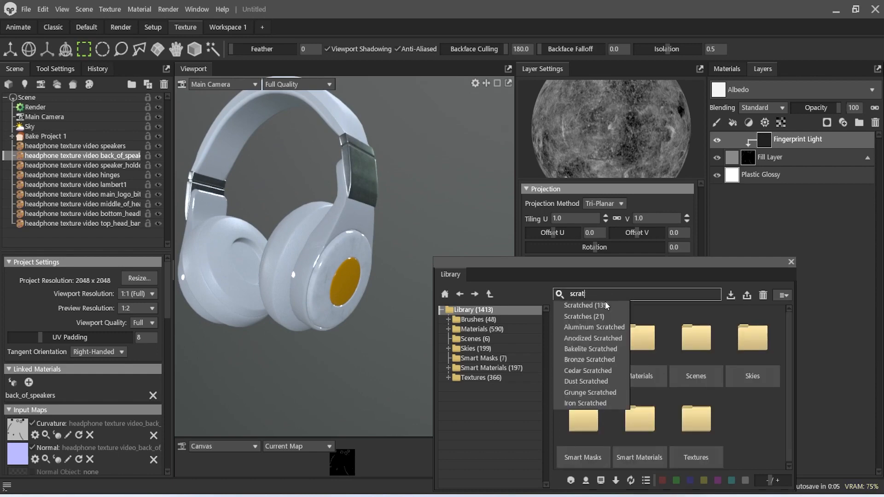
pyautogui.click(602, 318)
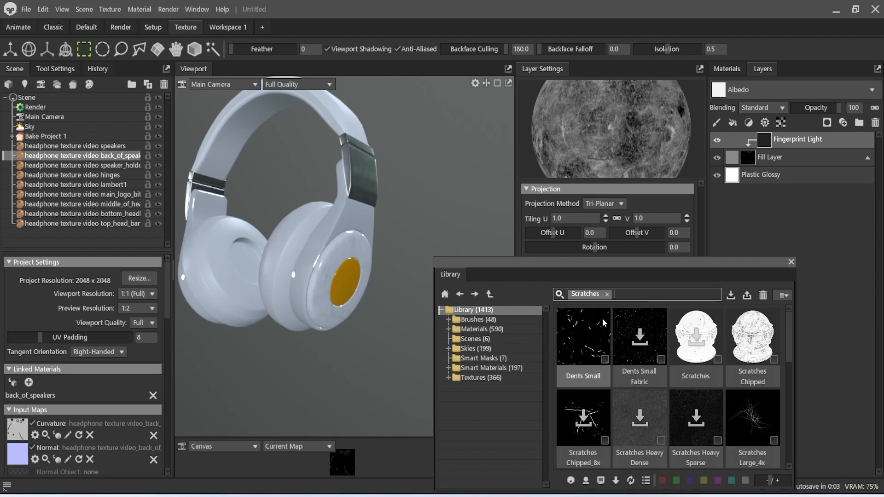
pyautogui.scroll(-5, 626, 350)
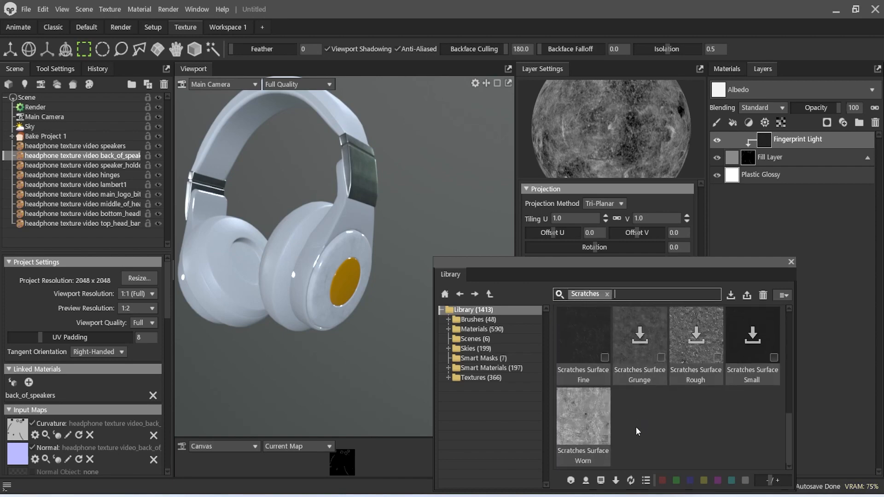
pyautogui.scroll(1, 637, 427)
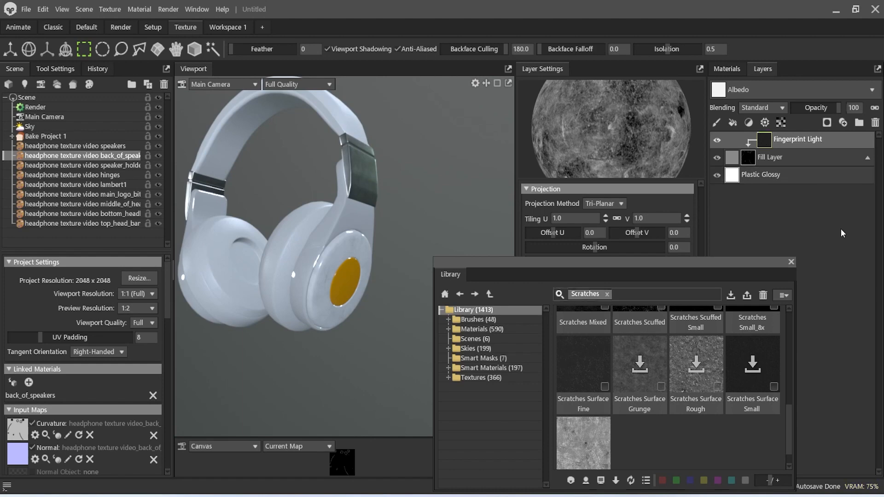
# Set the Fingerprint Light projection's Offset U to -0.591 and Edge Fade to 0.145
pyautogui.moveTo(672, 263); pyautogui.dragTo(523, 359)
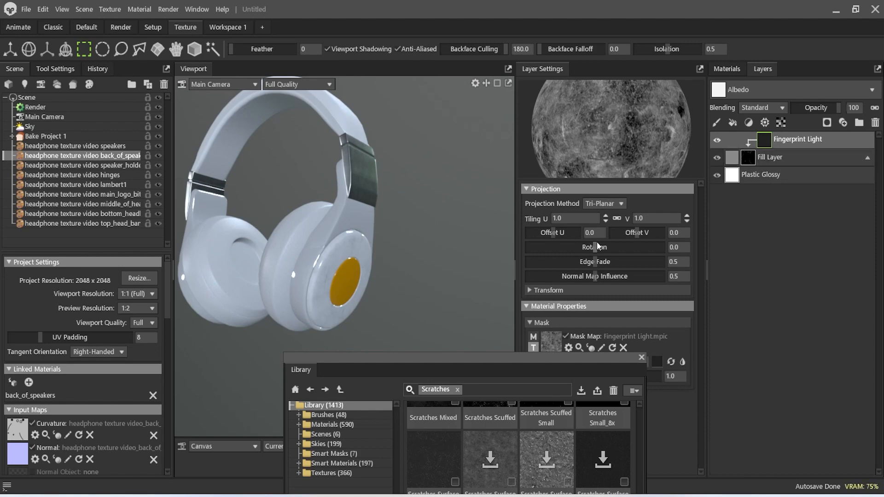
pyautogui.scroll(1, 423, 249)
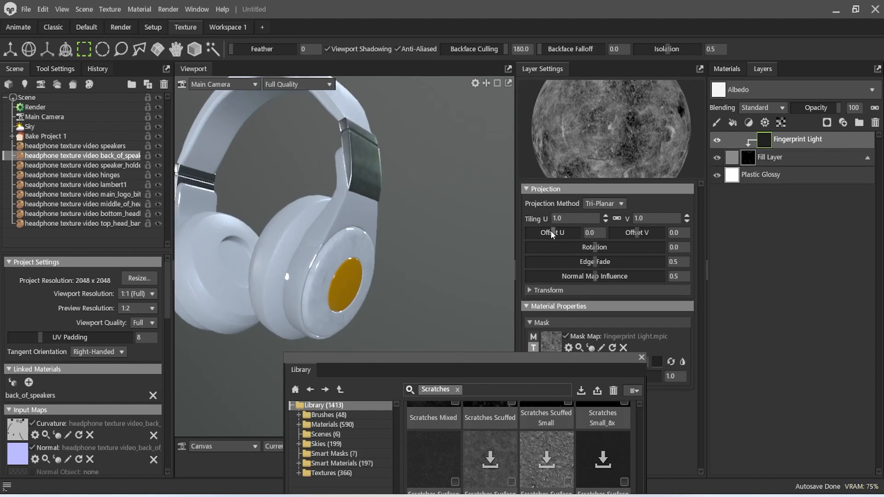
pyautogui.moveTo(554, 233); pyautogui.dragTo(539, 234)
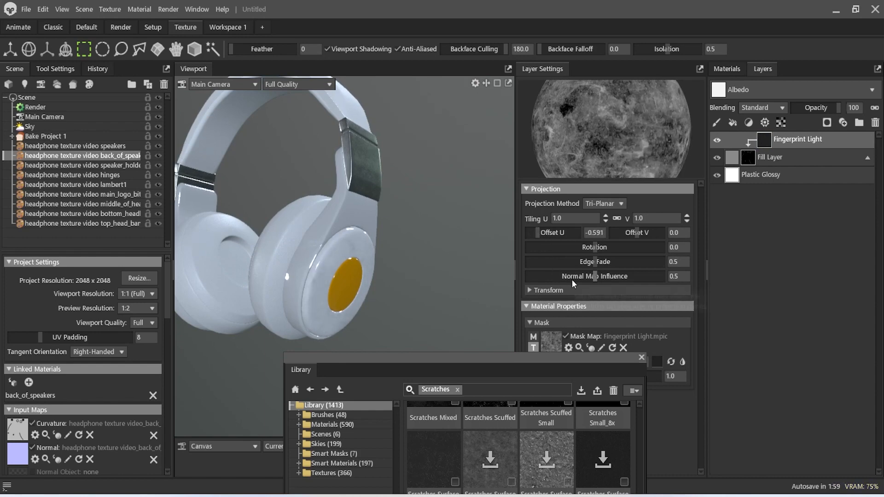
pyautogui.click(745, 157)
pyautogui.moveTo(579, 102); pyautogui.dragTo(643, 118)
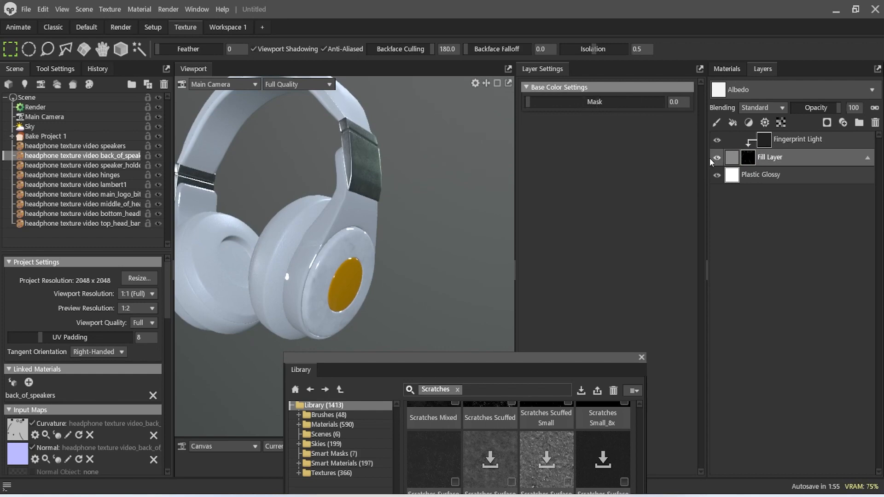
pyautogui.click(765, 140)
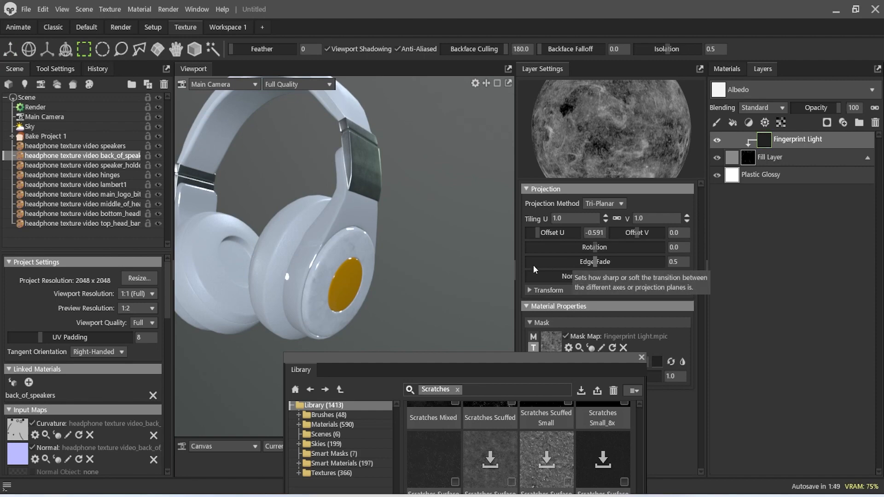
pyautogui.moveTo(563, 263); pyautogui.dragTo(556, 263)
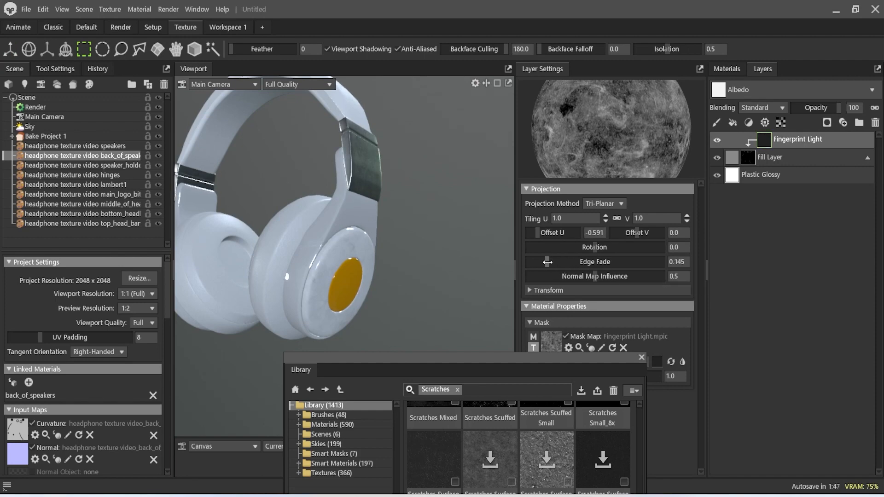
# Lower the Fingerprint Light layer's Mask value to 0.077, keeping the Library clear of its settings
pyautogui.moveTo(599, 358); pyautogui.dragTo(355, 385)
pyautogui.moveTo(546, 361); pyautogui.dragTo(525, 367)
pyautogui.moveTo(558, 370); pyautogui.dragTo(537, 377)
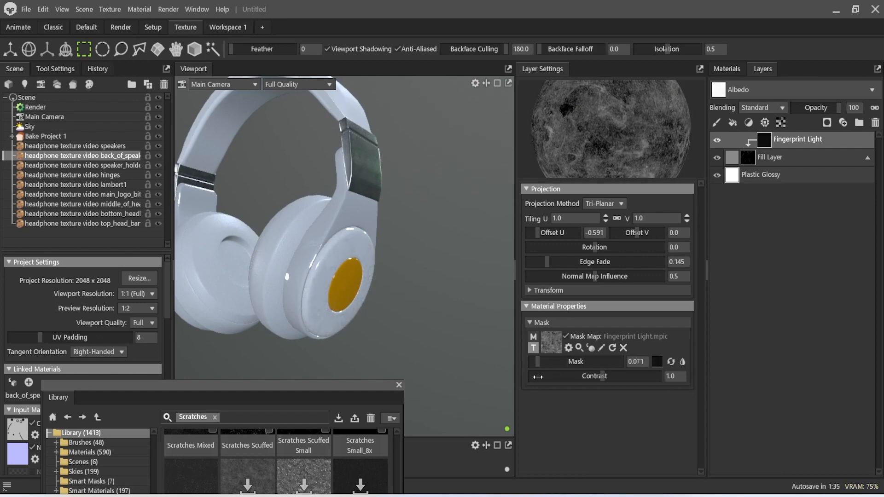
pyautogui.keyDown('alt'); pyautogui.moveTo(278, 307); pyautogui.dragTo(311, 320); pyautogui.keyUp('alt')
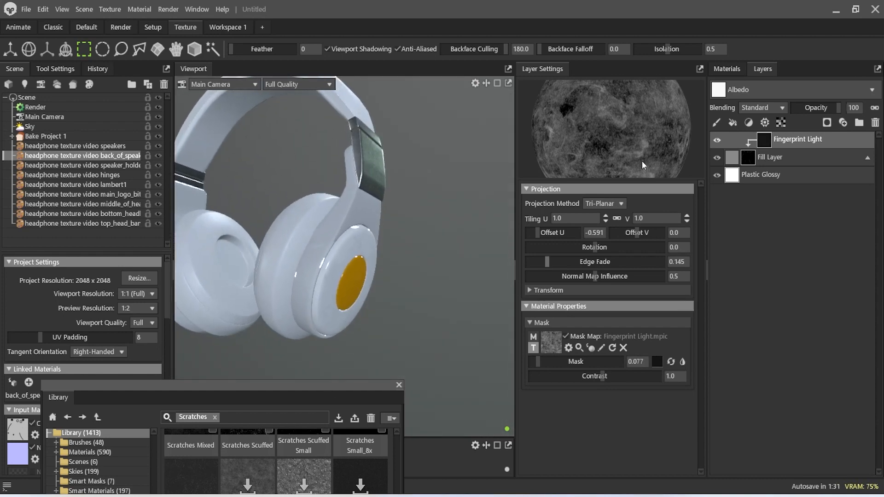
# Add a new white fill layer outside the fingerprint mask and place it at the top of the layer stack
pyautogui.click(732, 122)
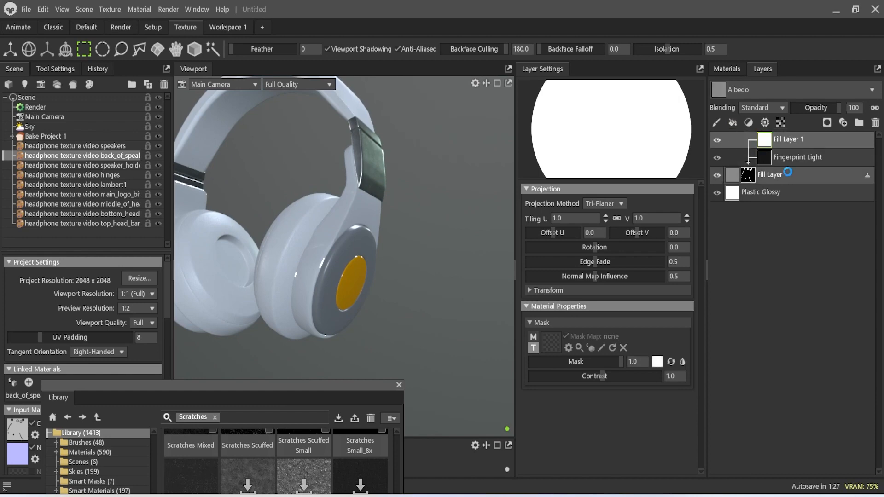
pyautogui.hotkey('ctrl', 'z')
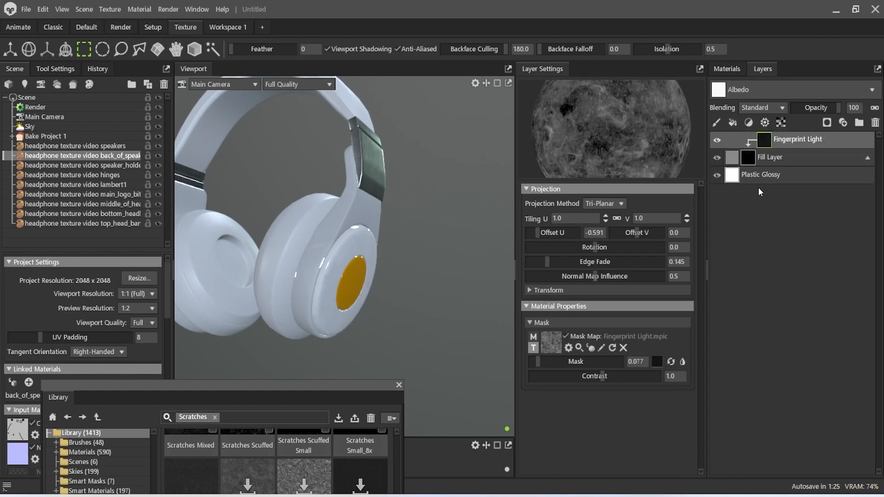
pyautogui.click(747, 178)
pyautogui.click(733, 123)
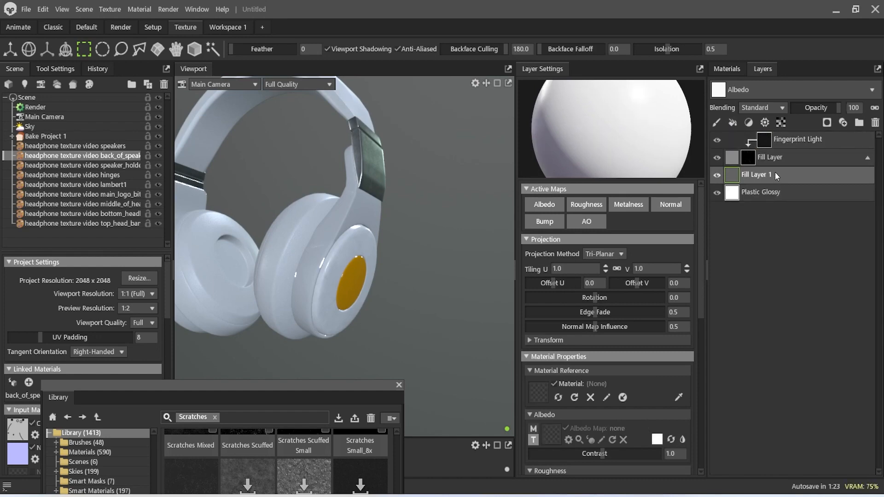
pyautogui.moveTo(776, 175); pyautogui.dragTo(778, 139)
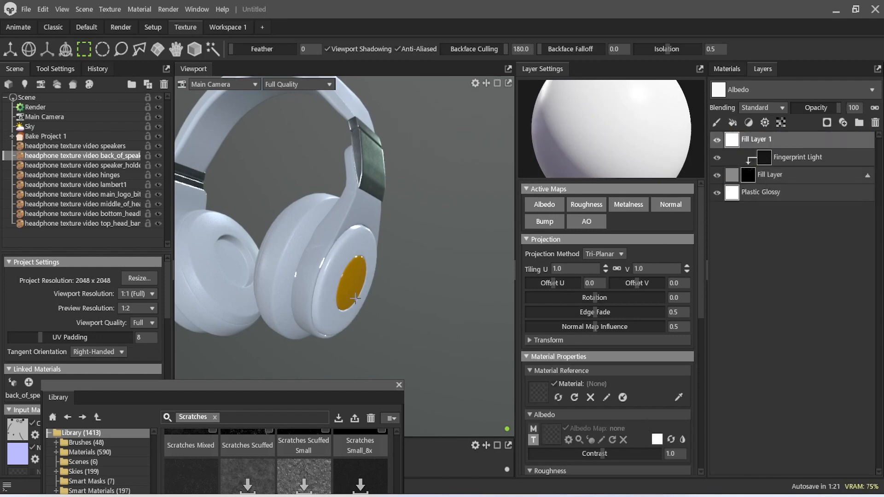
# Give the new white fill layer a black mask and add the Scratches Surface Fine texture from the Library to that mask
pyautogui.moveTo(339, 387); pyautogui.dragTo(376, 269)
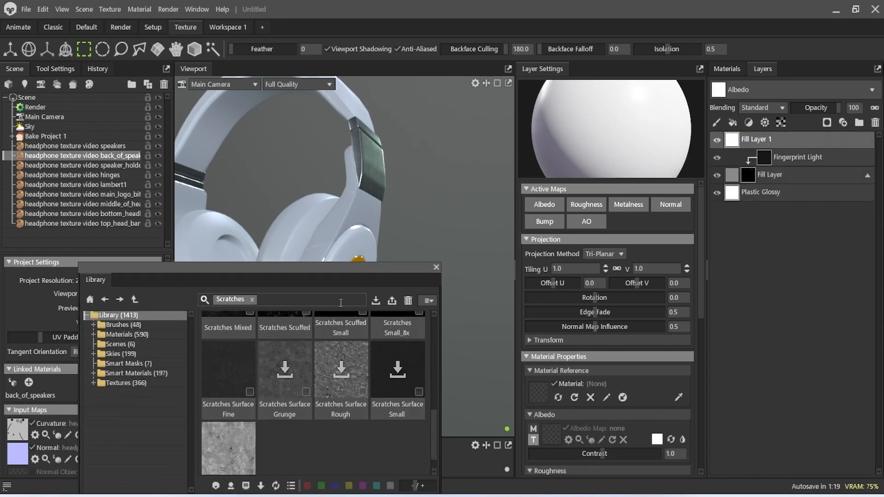
pyautogui.click(828, 123)
pyautogui.click(801, 166)
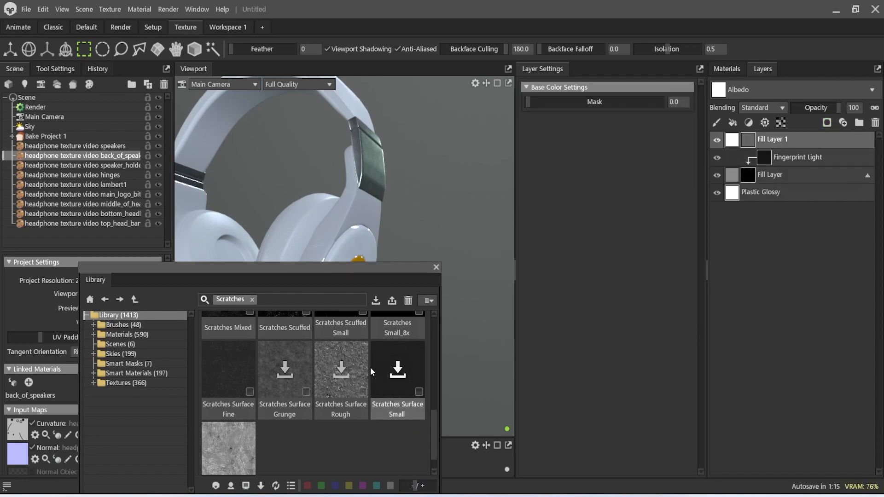
pyautogui.moveTo(721, 173); pyautogui.dragTo(746, 142)
pyautogui.keyDown('alt'); pyautogui.moveTo(293, 208); pyautogui.dragTo(310, 260); pyautogui.keyUp('alt')
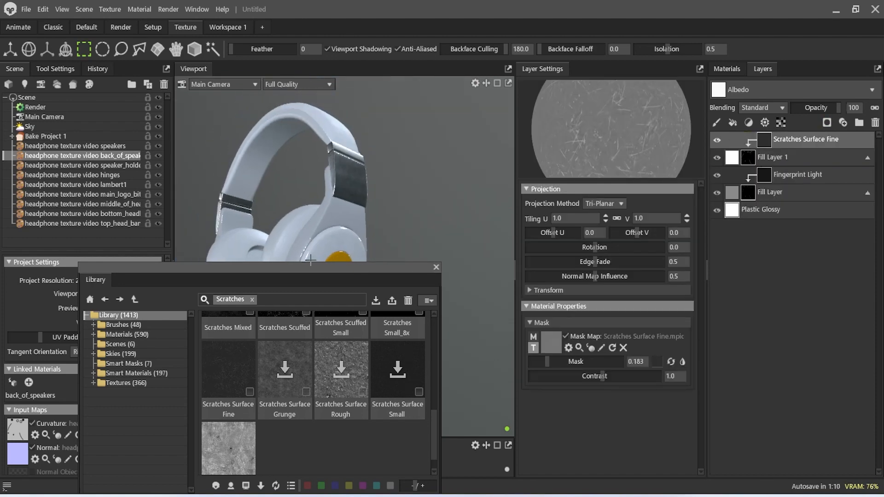
# Find rust in the Library, add the Rust Fine material as the top layer, and give it a black mask
pyautogui.click(252, 299)
pyautogui.write('rust')
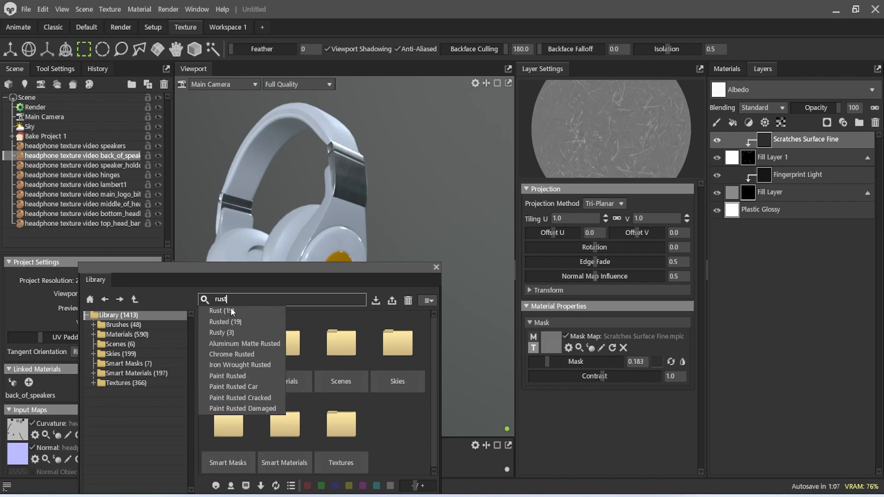
pyautogui.press('Return')
pyautogui.scroll(-4, 346, 380)
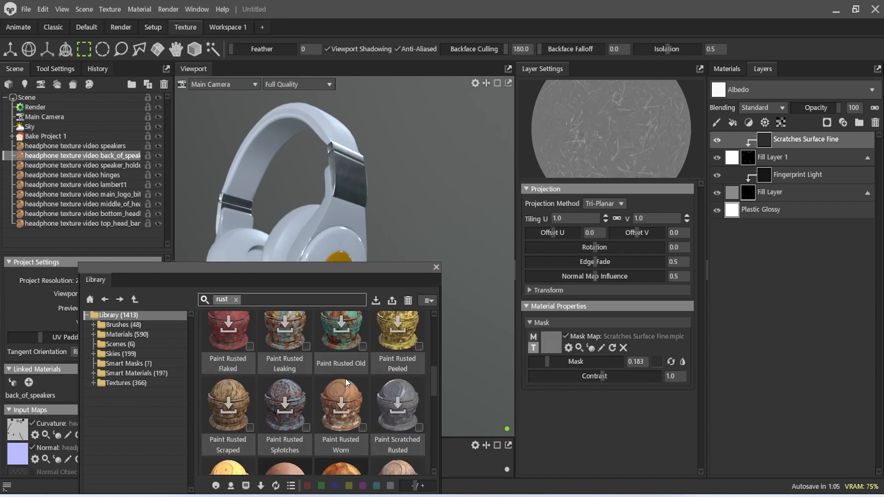
pyautogui.scroll(-1, 345, 379)
pyautogui.moveTo(236, 407)
pyautogui.mouseDown()
pyautogui.moveTo(604, 338)
pyautogui.moveTo(753, 117)
pyautogui.moveTo(730, 131)
pyautogui.moveTo(728, 183)
pyautogui.mouseUp()
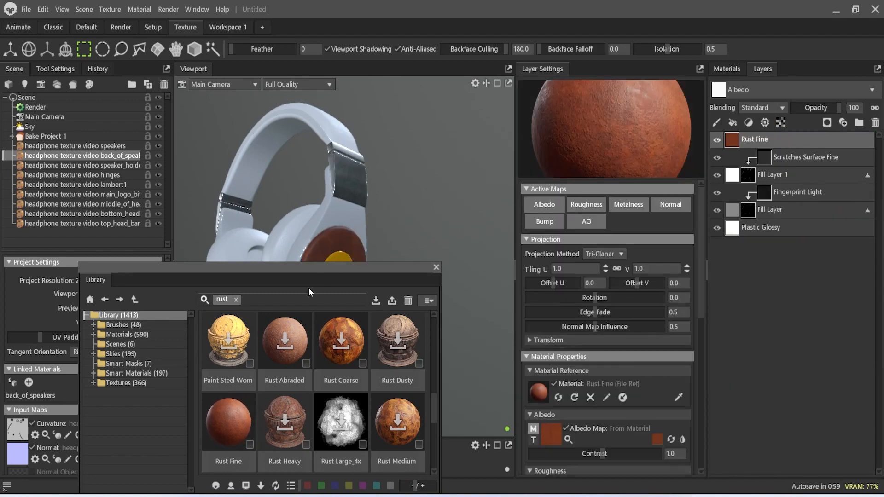
pyautogui.moveTo(303, 266); pyautogui.dragTo(291, 339)
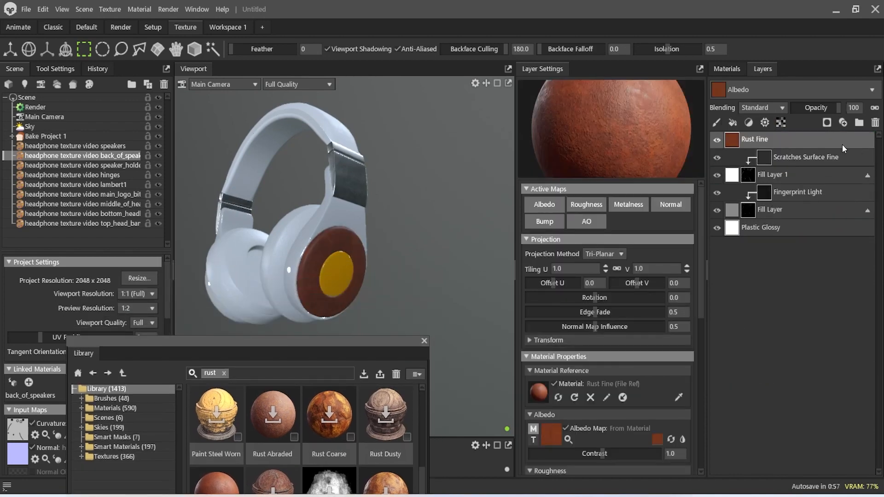
pyautogui.click(827, 122)
pyautogui.click(805, 167)
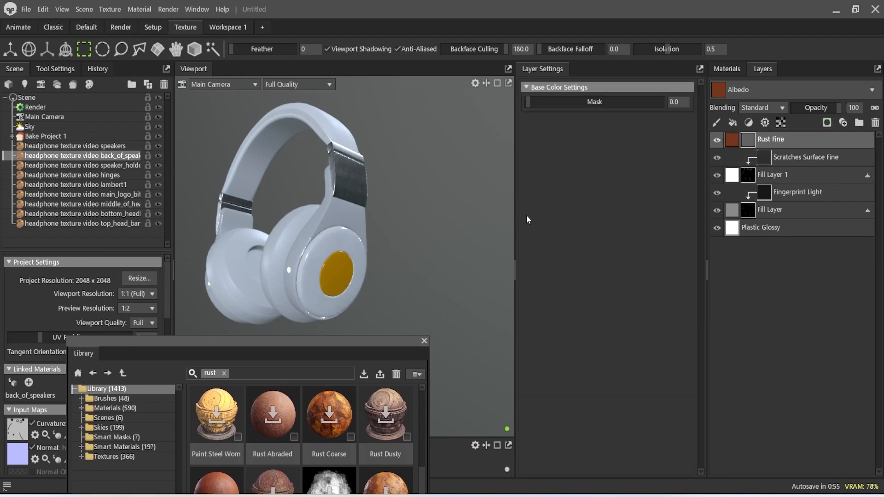
# Replace the Library's rust filter with Scratches, after trying the term wear
pyautogui.click(223, 373)
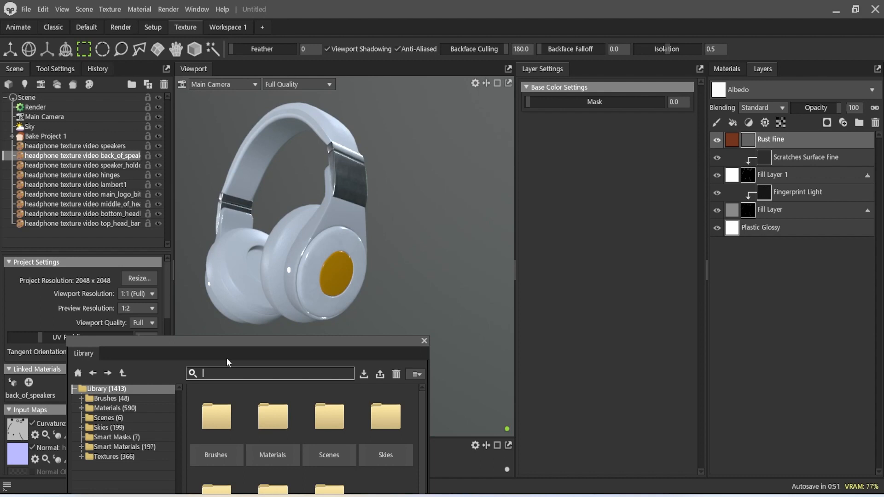
pyautogui.write('we')
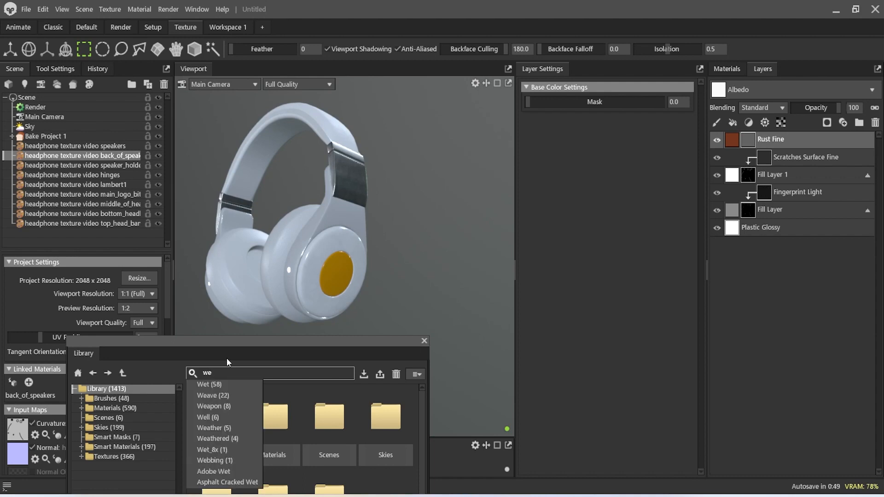
pyautogui.write('a')
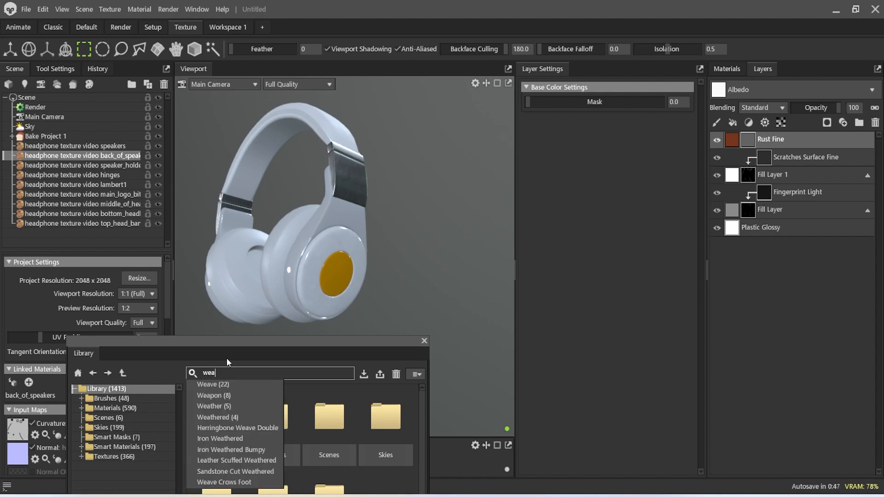
pyautogui.write('r')
pyautogui.hotkey('ctrl', 'a')
pyautogui.write('scr')
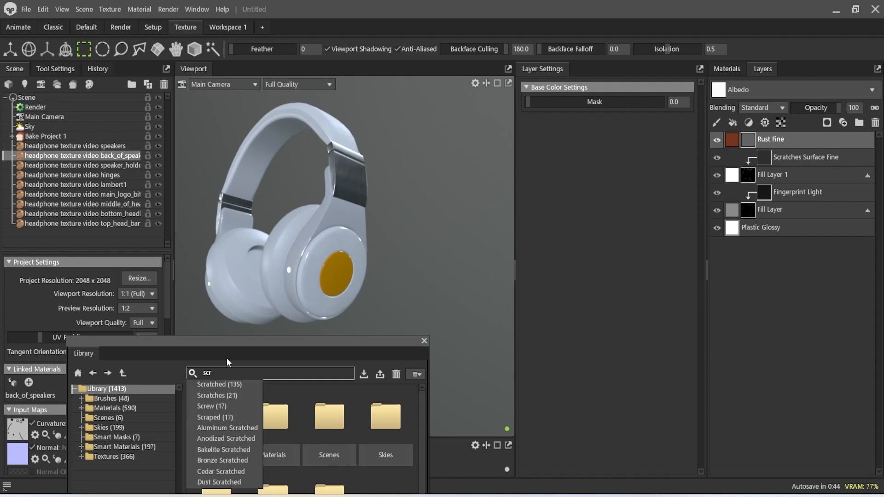
pyautogui.click(238, 395)
# Add the Scratches Light Sparse texture to the Rust Fine layer's mask and inspect the speaker back up close
pyautogui.scroll(-1, 297, 417)
pyautogui.scroll(1, 297, 415)
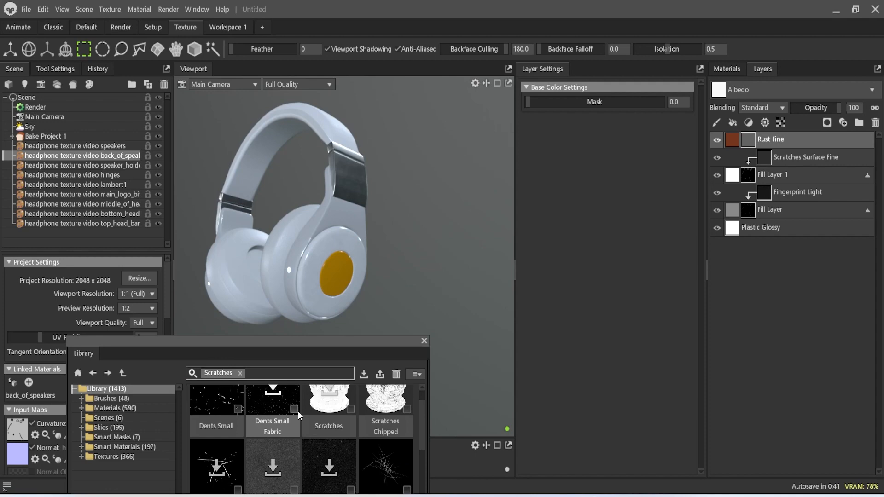
pyautogui.scroll(-2, 297, 411)
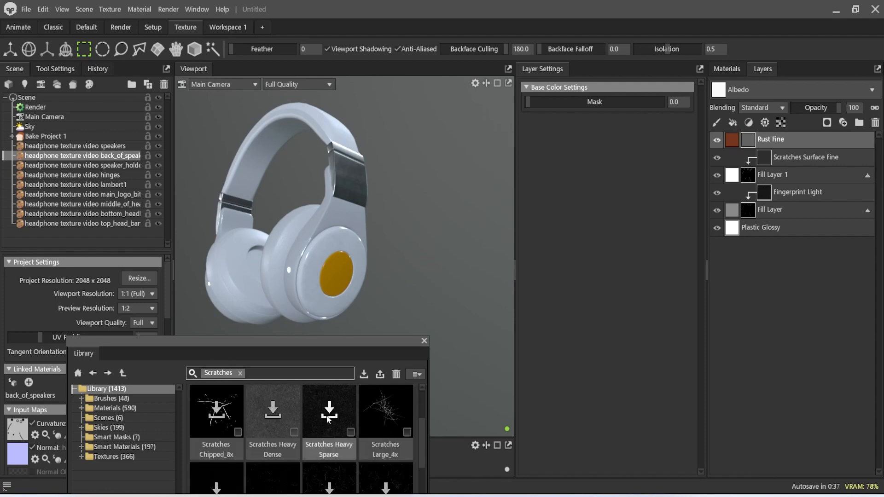
pyautogui.scroll(-2, 327, 415)
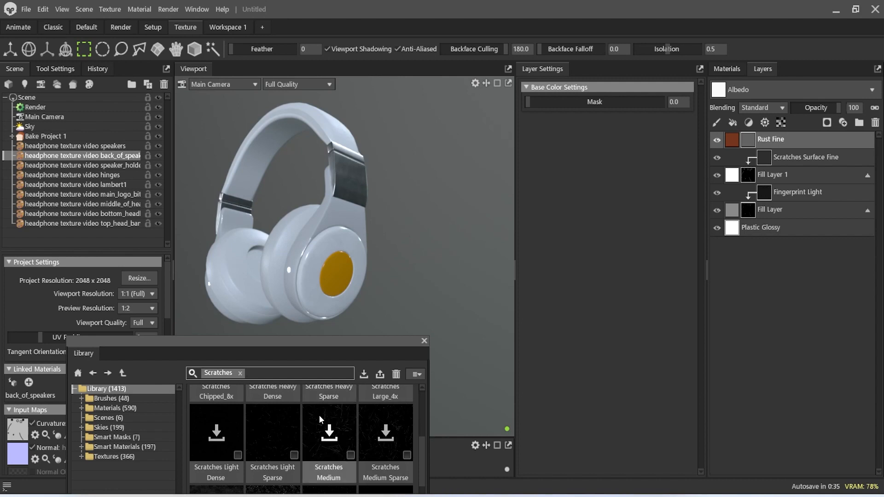
pyautogui.moveTo(266, 433); pyautogui.dragTo(749, 146)
pyautogui.scroll(3, 329, 305)
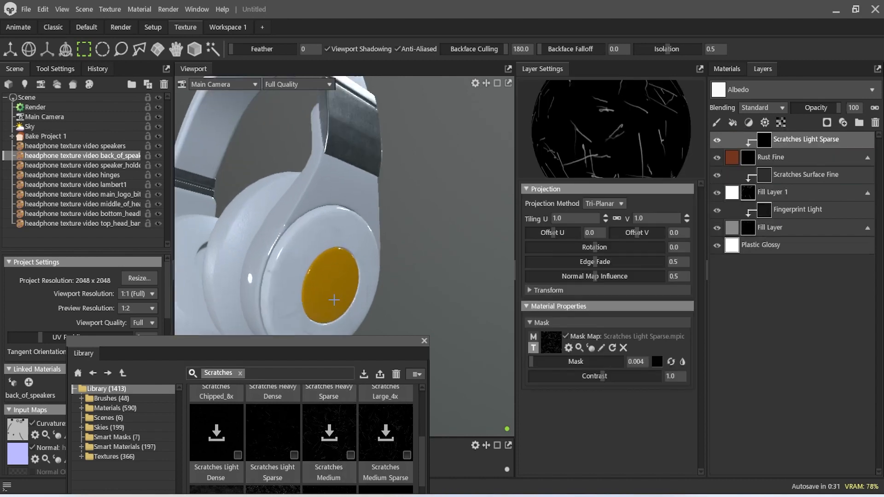
pyautogui.scroll(3, 290, 178)
pyautogui.keyDown('alt'); pyautogui.moveTo(290, 177); pyautogui.dragTo(221, 237); pyautogui.keyUp('alt')
pyautogui.scroll(3, 242, 191)
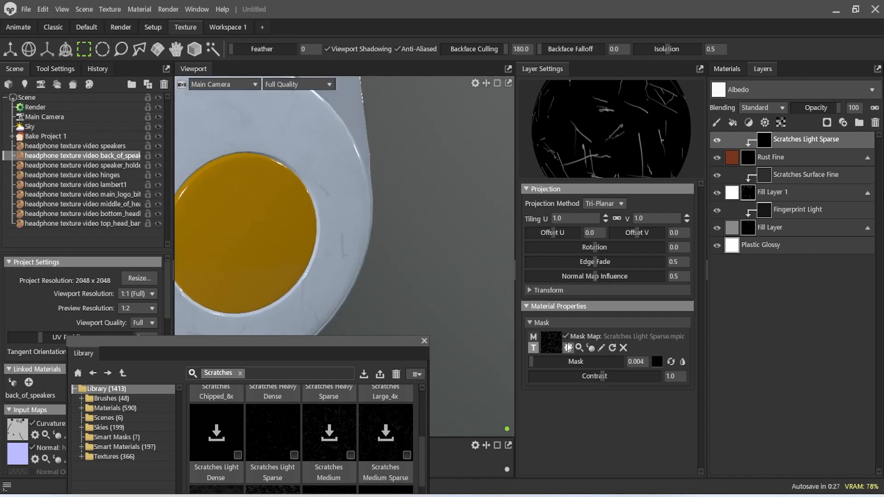
# Set the Scratches Light Sparse mask value to 0.006 and its contrast to 0.745, checking the wear on the whole headphones
pyautogui.moveTo(530, 361)
pyautogui.mouseDown()
pyautogui.moveTo(572, 358)
pyautogui.moveTo(532, 371)
pyautogui.mouseUp()
pyautogui.scroll(-3, 344, 250)
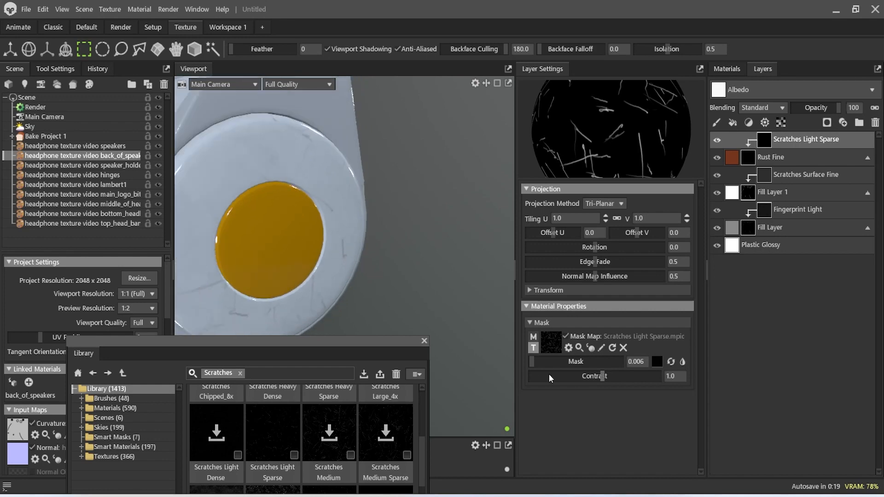
pyautogui.moveTo(597, 380)
pyautogui.mouseDown()
pyautogui.moveTo(552, 376)
pyautogui.moveTo(628, 374)
pyautogui.moveTo(603, 376)
pyautogui.mouseUp()
pyautogui.moveTo(286, 228); pyautogui.dragTo(354, 284)
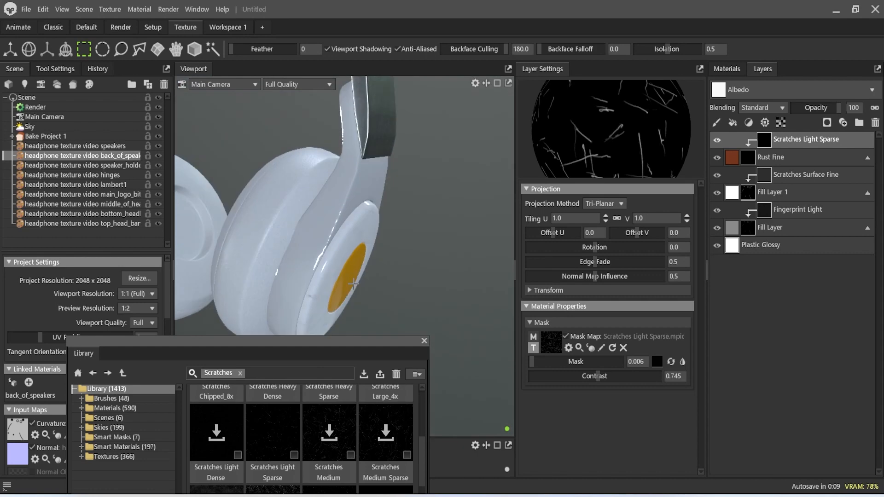
pyautogui.scroll(-5, 316, 227)
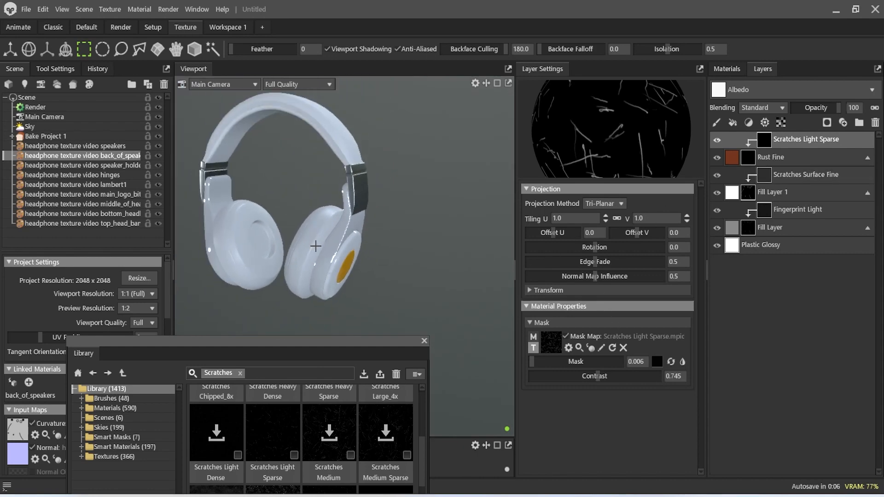
pyautogui.moveTo(315, 246); pyautogui.dragTo(228, 189)
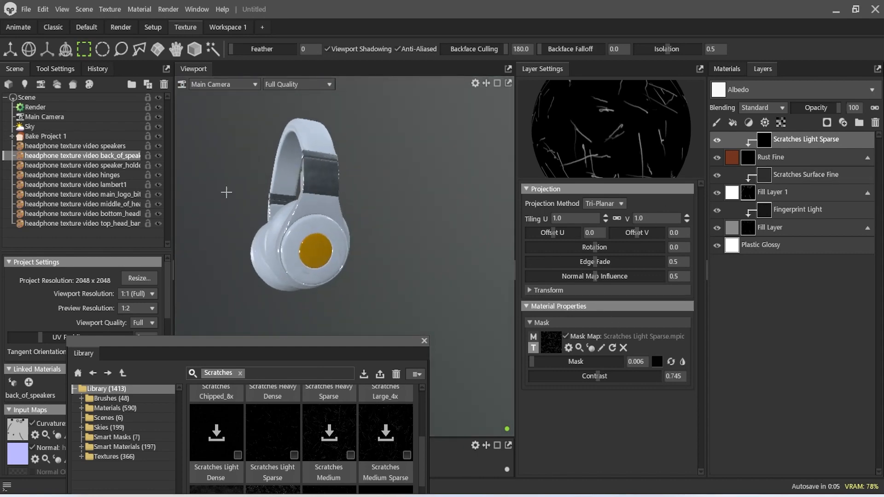
# Replace the Library's Scratches filter with rust and find the Rust Fine material
pyautogui.moveTo(294, 347); pyautogui.dragTo(344, 312)
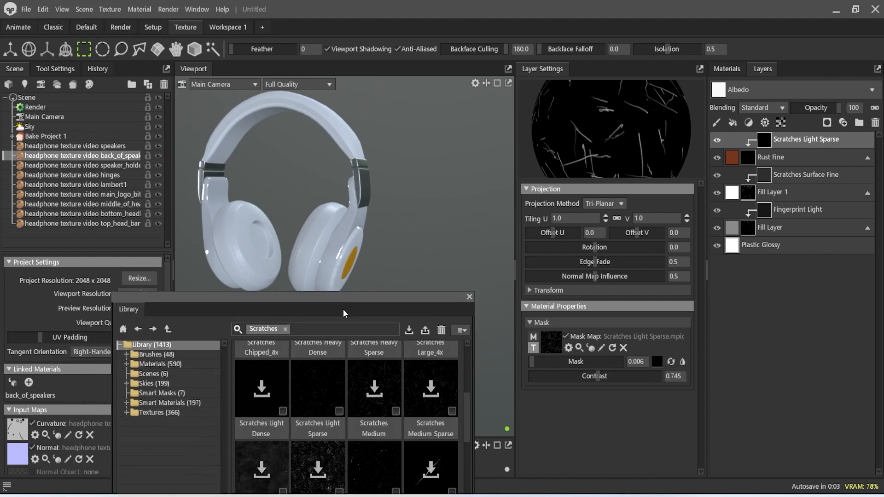
pyautogui.click(285, 329)
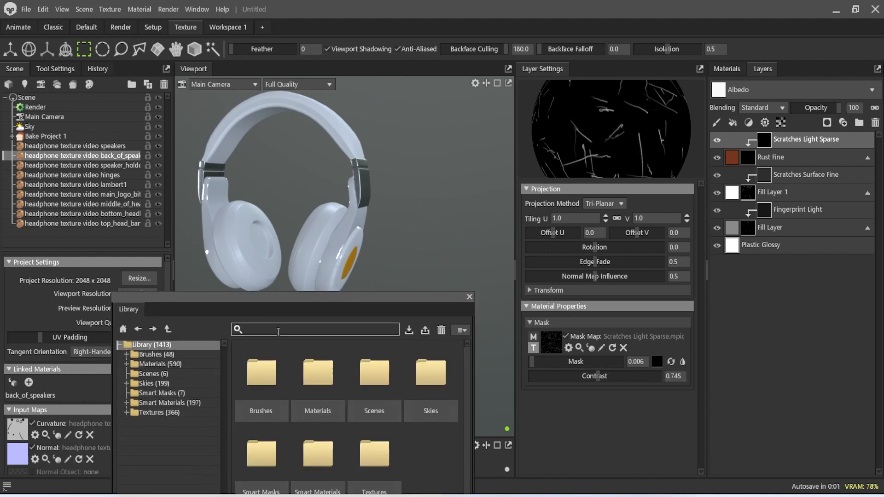
pyautogui.write('rust')
pyautogui.press('Return')
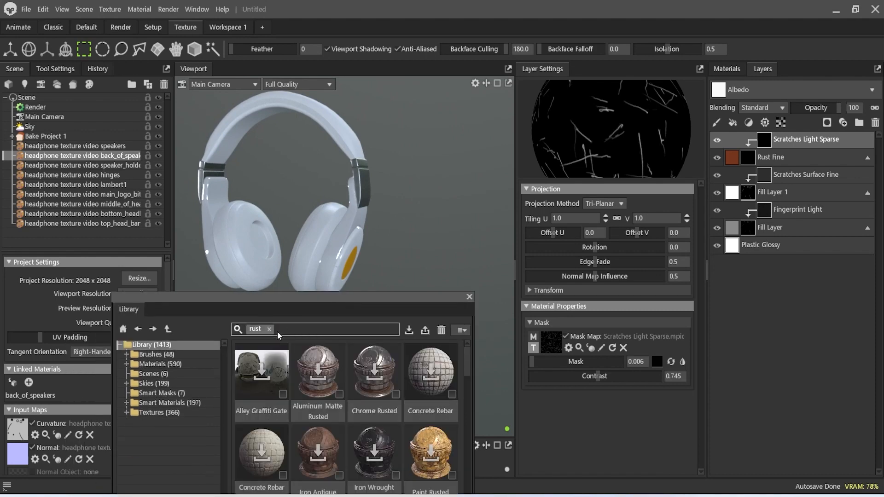
pyautogui.scroll(-2, 304, 381)
pyautogui.scroll(-4, 303, 378)
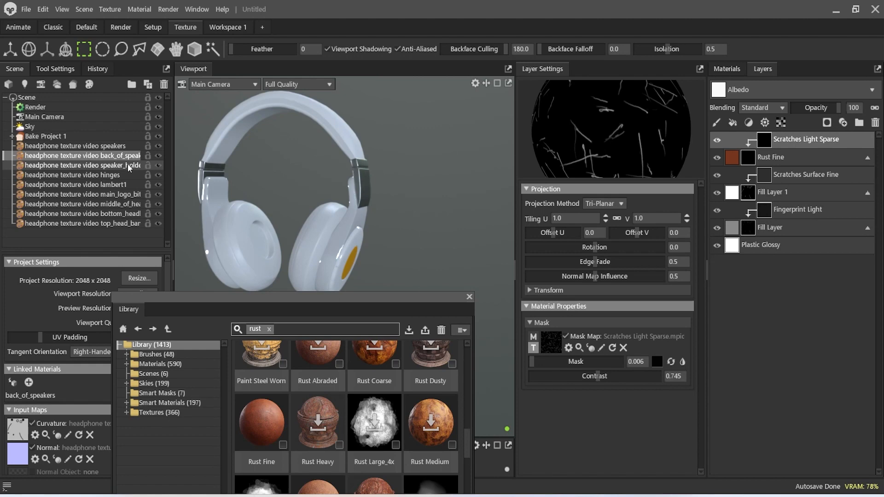
# Add Rust Fine above Plastic Glossy on the speaker holders project and give it a black color mask
pyautogui.click(128, 164)
pyautogui.moveTo(275, 432); pyautogui.dragTo(770, 134)
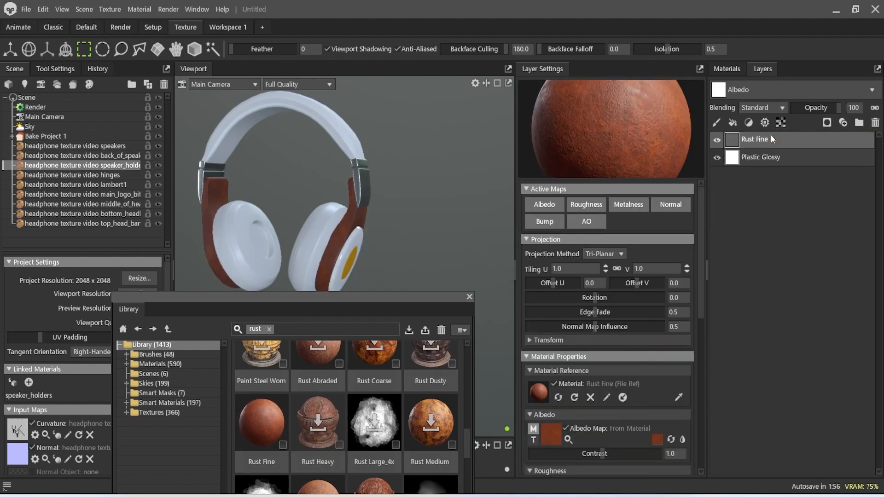
pyautogui.click(826, 124)
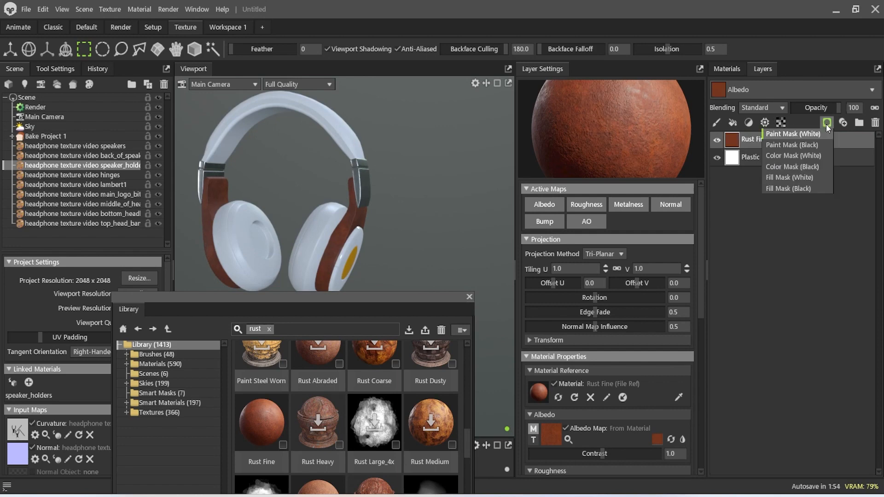
pyautogui.click(814, 166)
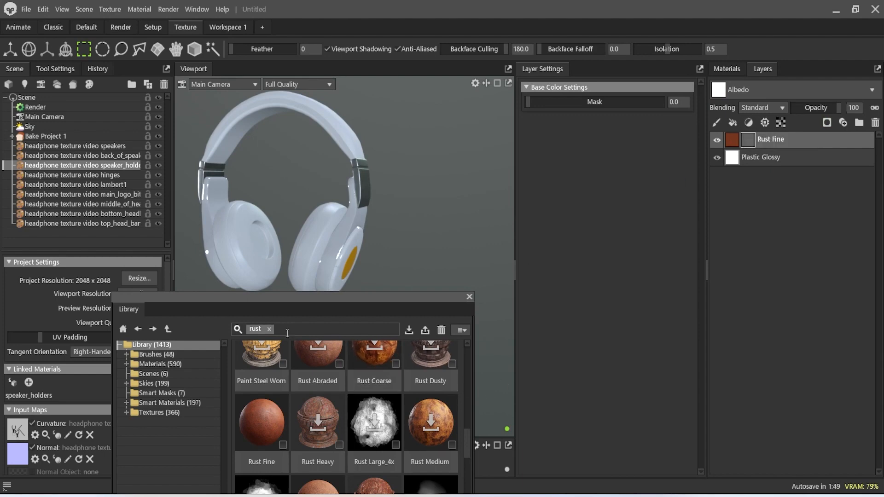
# Filter the Library by Scratches and add the Scratches Surface Fine texture to the speaker holders' Rust Fine mask
pyautogui.click(271, 329)
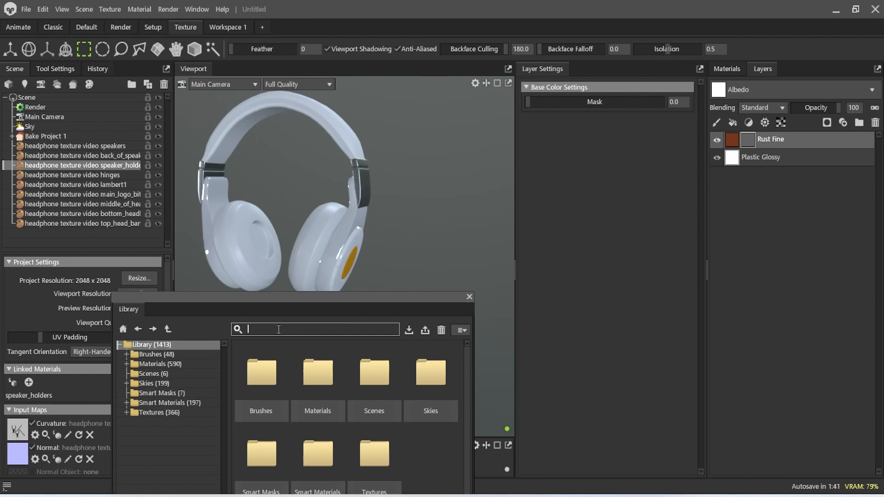
pyautogui.write('scr')
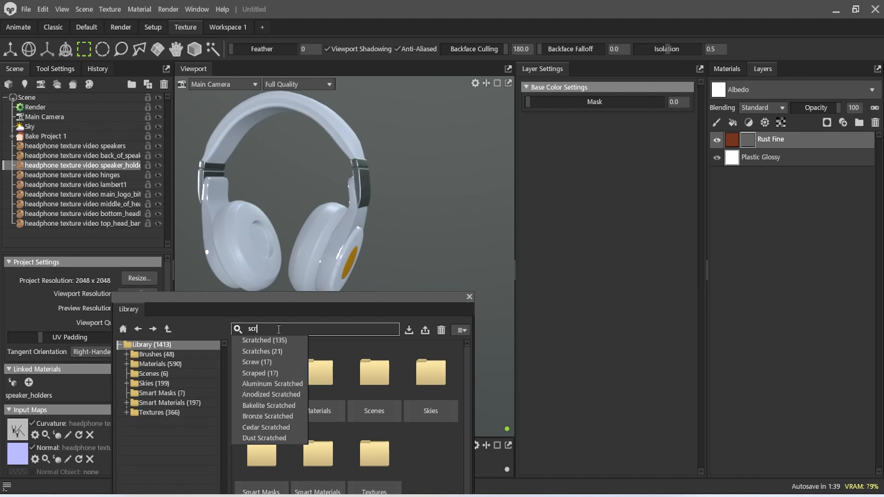
pyautogui.click(278, 351)
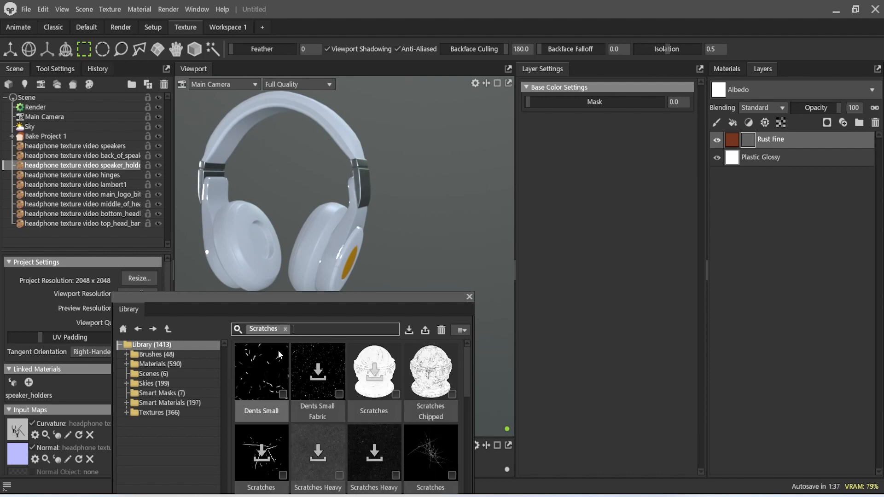
pyautogui.scroll(-2, 332, 370)
pyautogui.scroll(-3, 324, 380)
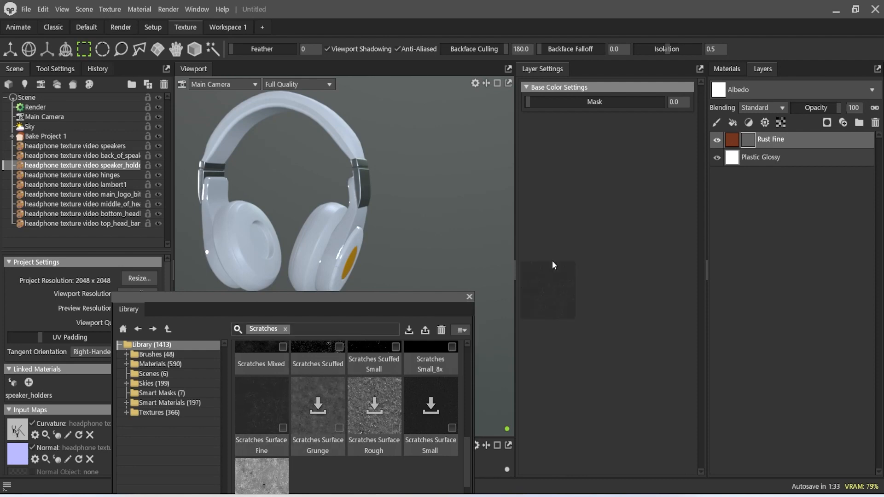
pyautogui.moveTo(792, 129); pyautogui.dragTo(752, 144)
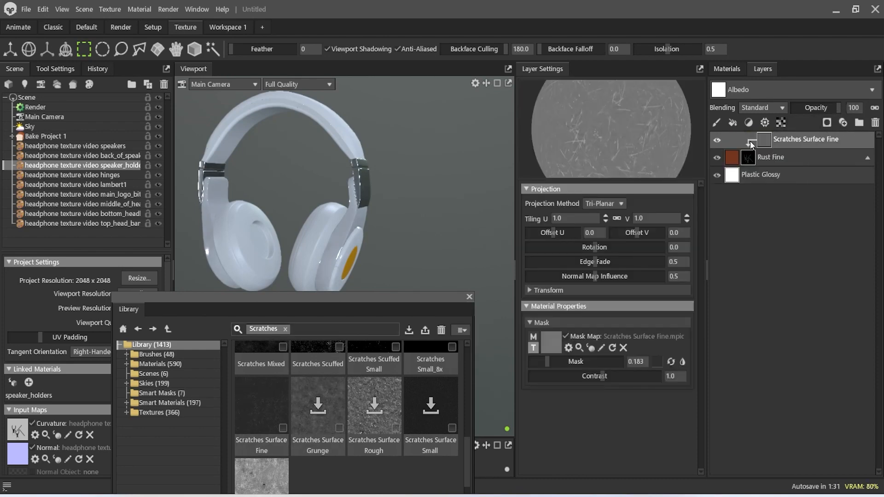
# Set the speaker holders' Scratches Surface Fine mask value to 0.083 and its contrast to 4.041, inspecting the rust up close
pyautogui.scroll(5, 334, 246)
pyautogui.moveTo(545, 364)
pyautogui.mouseDown()
pyautogui.moveTo(525, 363)
pyautogui.moveTo(538, 364)
pyautogui.mouseUp()
pyautogui.moveTo(362, 244)
pyautogui.keyDown('alt'); pyautogui.mouseDown()
pyautogui.moveTo(296, 225)
pyautogui.moveTo(269, 151)
pyautogui.moveTo(361, 241)
pyautogui.mouseUp(); pyautogui.keyUp('alt')
pyautogui.scroll(3, 270, 150)
pyautogui.moveTo(600, 376); pyautogui.dragTo(633, 391)
pyautogui.moveTo(560, 365); pyautogui.dragTo(539, 382)
pyautogui.scroll(-3, 212, 210)
pyautogui.moveTo(211, 210); pyautogui.dragTo(324, 241)
pyautogui.scroll(5, 327, 391)
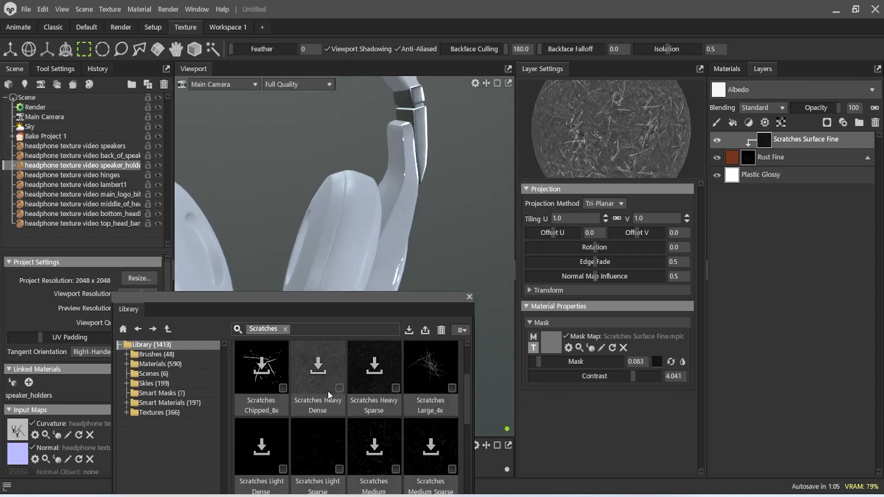
# Filter the Library by Dirt and browse its materials and textures for further wear on the speaker holders
pyautogui.click(285, 329)
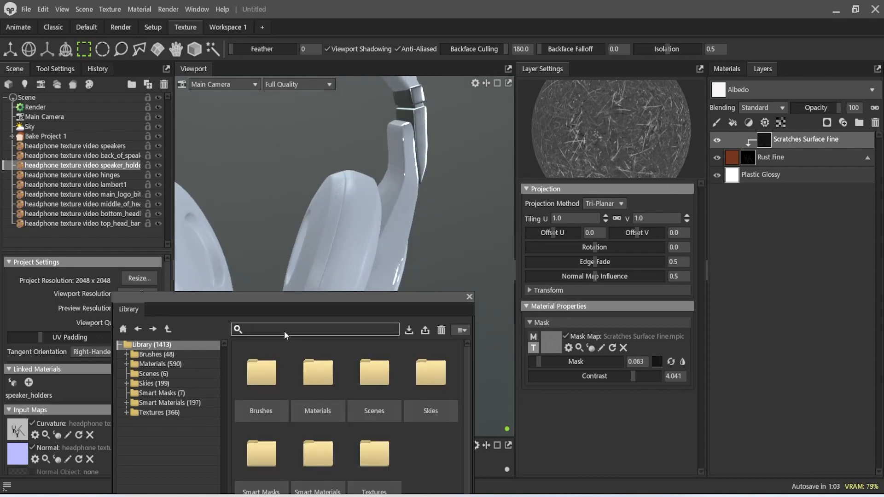
pyautogui.write('dirt')
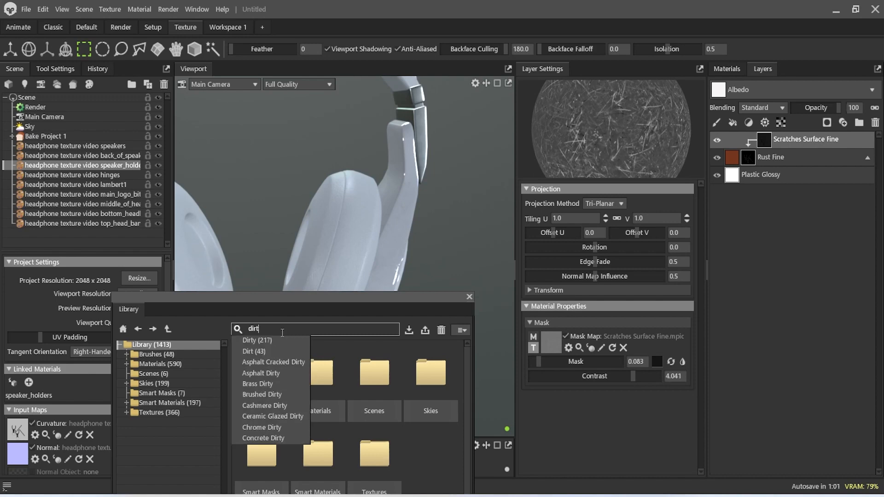
pyautogui.click(275, 351)
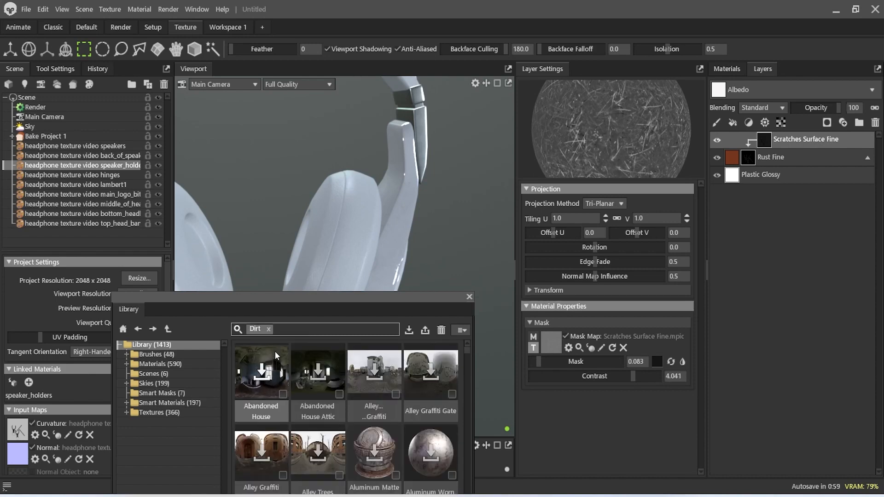
pyautogui.scroll(-6, 283, 358)
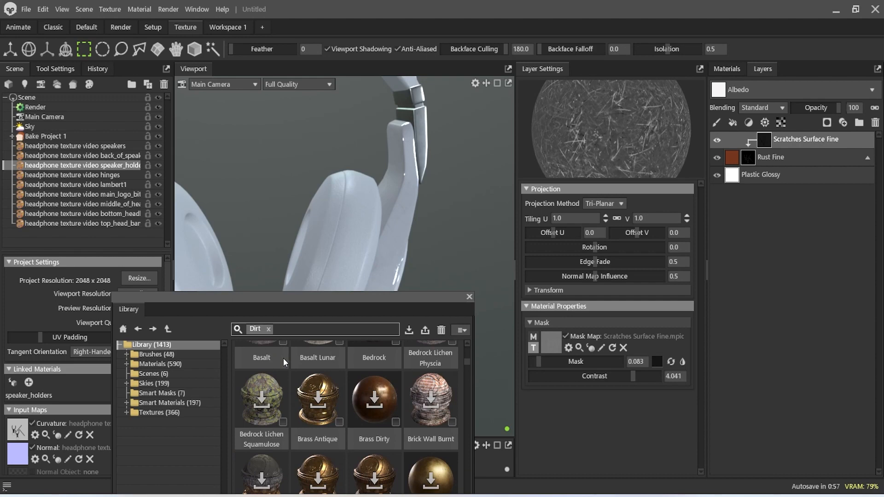
pyautogui.scroll(-8, 284, 358)
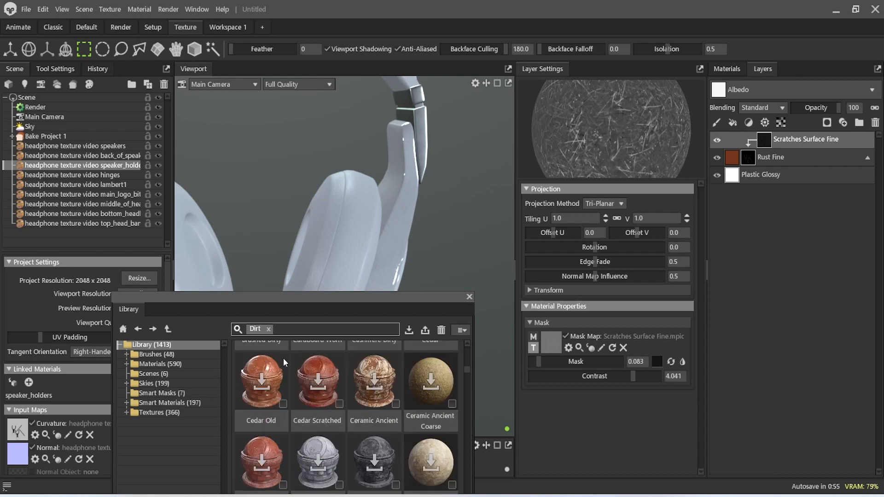
pyautogui.scroll(-10, 283, 358)
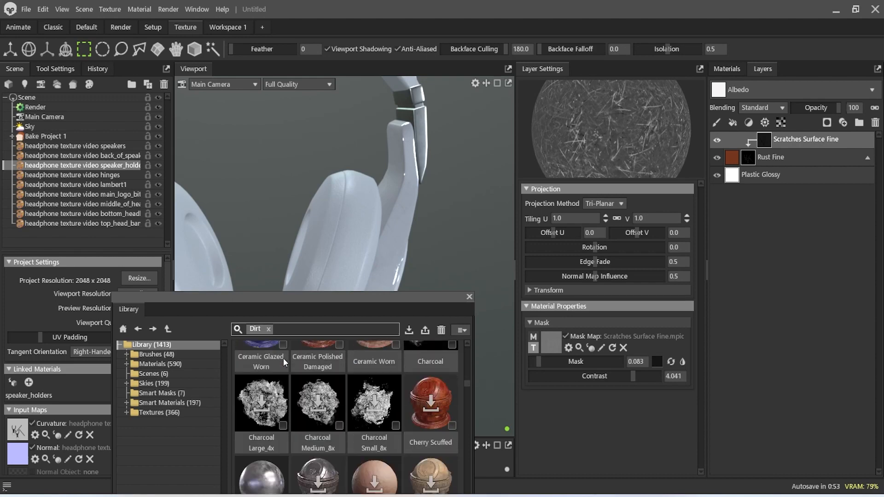
pyautogui.scroll(-2, 283, 358)
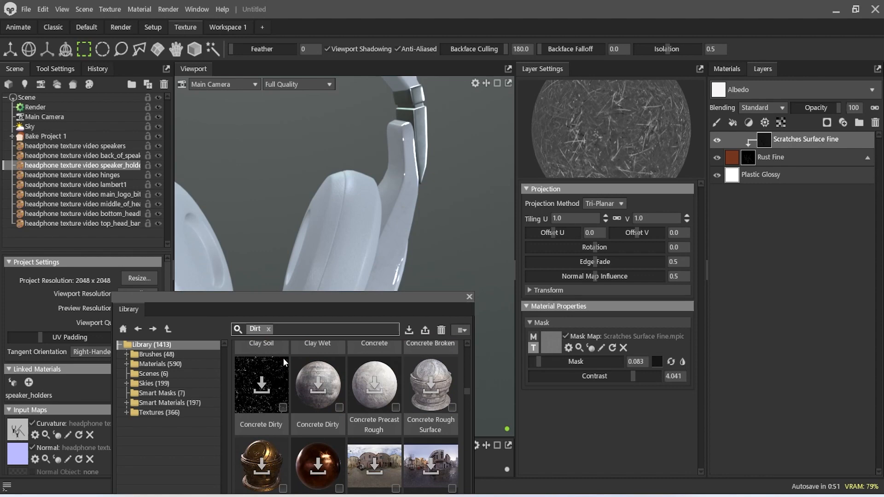
pyautogui.scroll(-6, 283, 358)
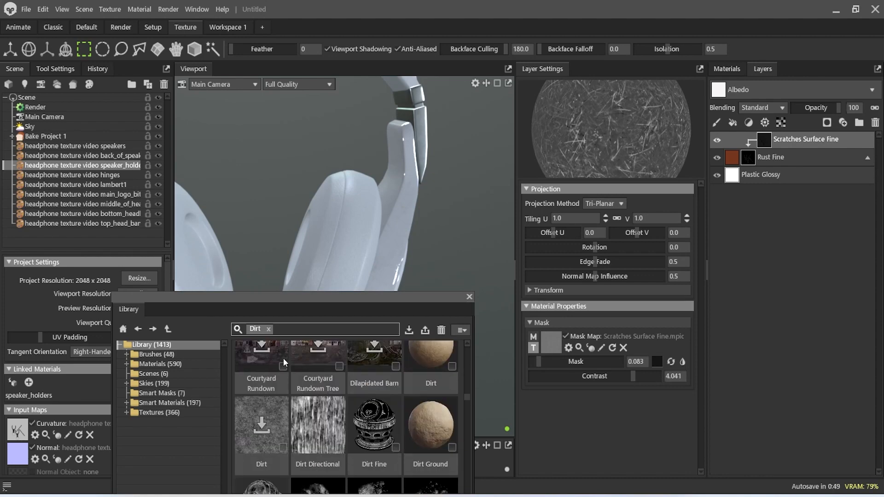
pyautogui.scroll(-3, 283, 358)
pyautogui.scroll(-4, 283, 358)
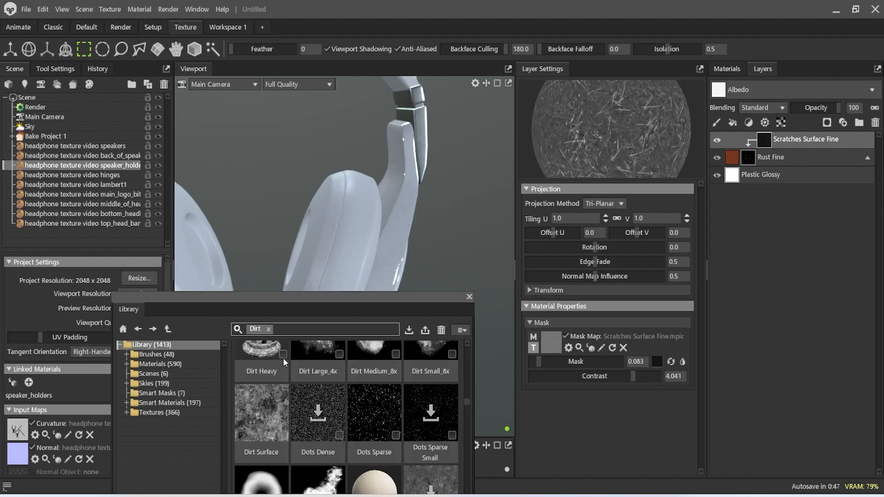
pyautogui.scroll(-2, 283, 358)
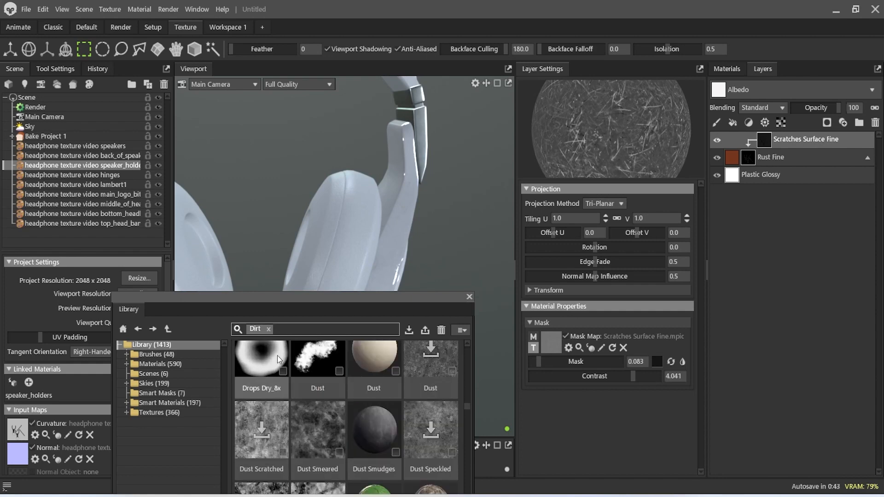
pyautogui.scroll(-2, 277, 356)
pyautogui.scroll(-3, 277, 356)
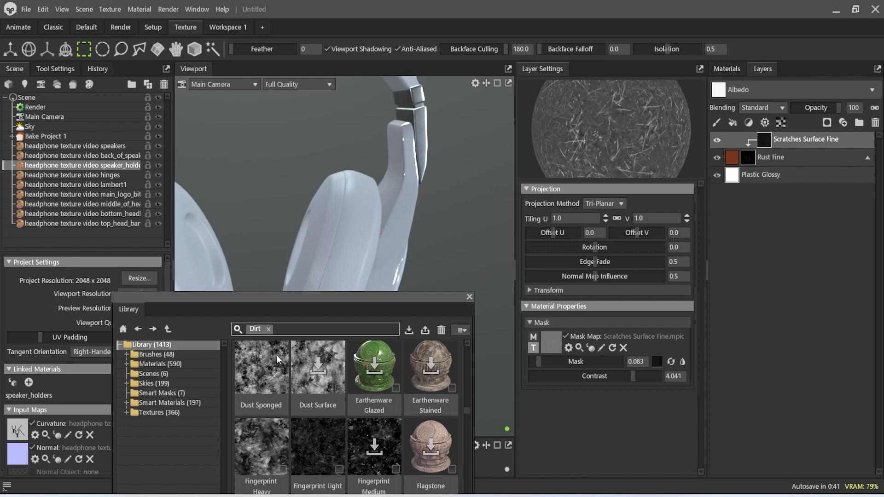
pyautogui.scroll(-4, 277, 355)
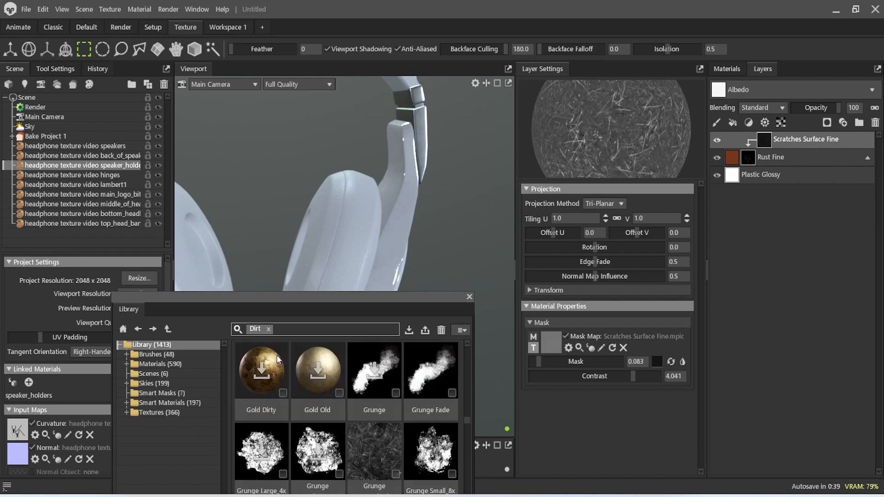
pyautogui.moveTo(454, 201)
pyautogui.keyDown('alt'); pyautogui.mouseDown(button='right')
pyautogui.moveTo(449, 220)
pyautogui.moveTo(442, 205)
pyautogui.mouseUp(button='right'); pyautogui.keyUp('alt')
pyautogui.scroll(-2, 442, 205)
# Change the Library filter from Dirt to rust and locate Rust Fine again
pyautogui.click(269, 328)
pyautogui.write('rust')
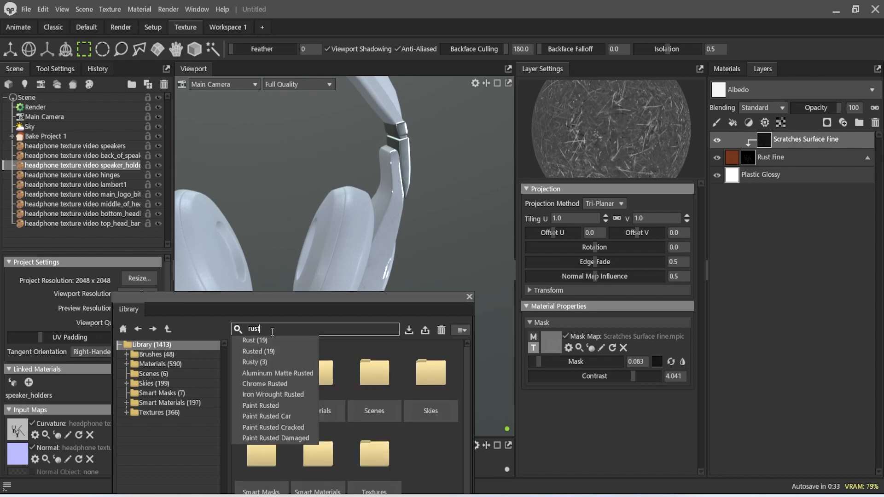
pyautogui.press('Return')
pyautogui.scroll(-3, 335, 367)
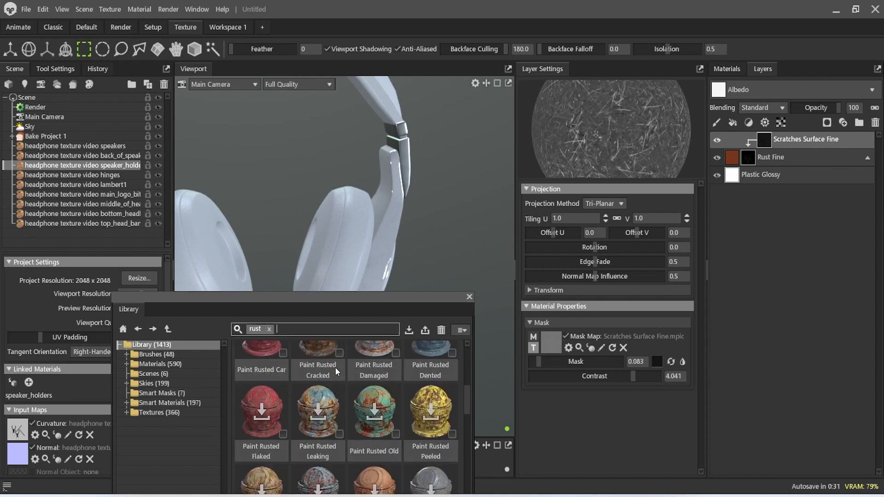
pyautogui.scroll(-2, 335, 367)
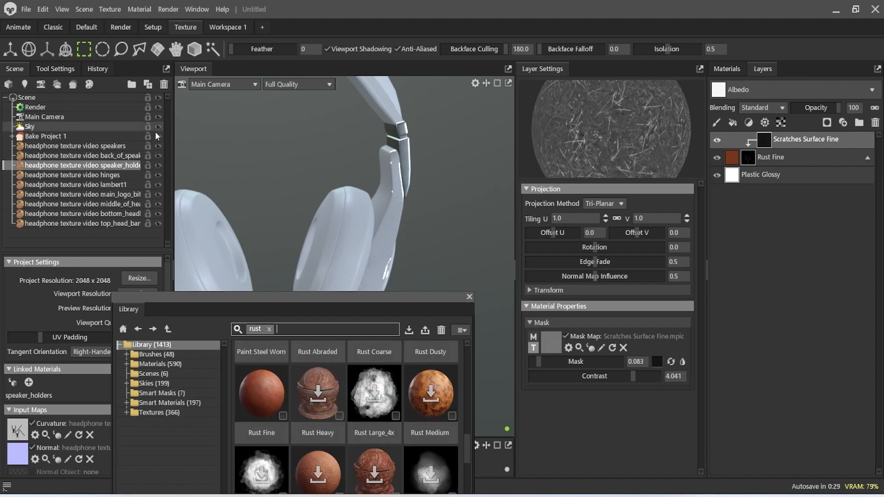
# Add Rust Fine above Leather Faux on the speakers project and close the Library
pyautogui.click(124, 145)
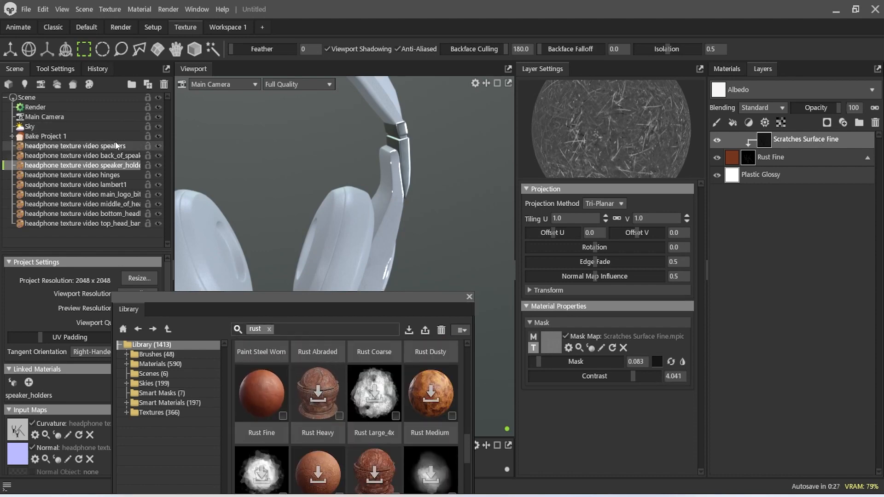
pyautogui.moveTo(261, 399); pyautogui.dragTo(803, 197)
pyautogui.moveTo(774, 160); pyautogui.dragTo(749, 132)
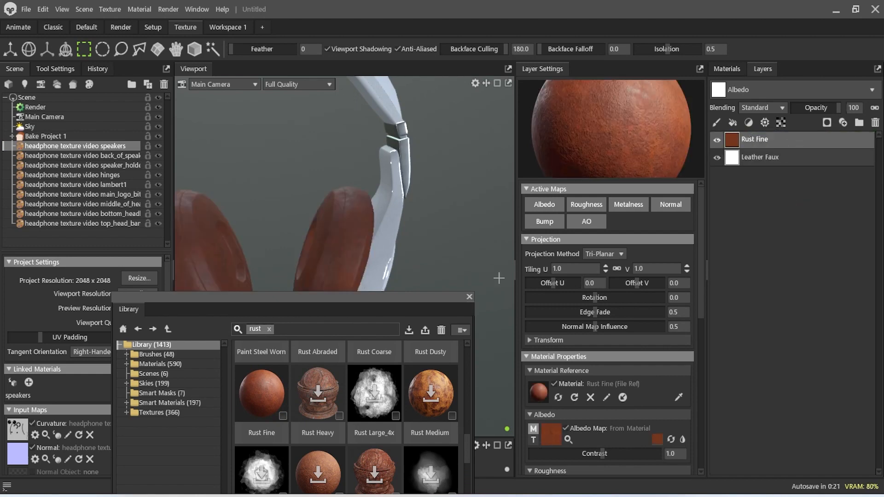
pyautogui.click(470, 297)
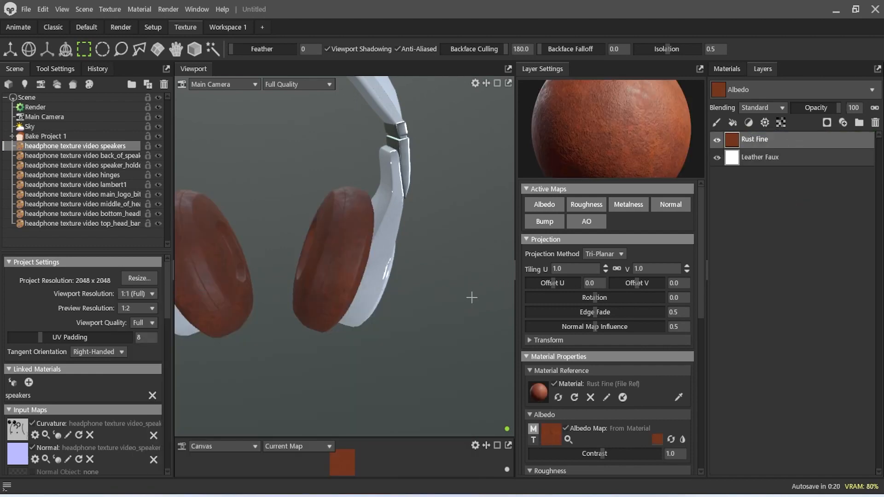
# Add a Color Mask (Black) to the speakers' Rust Fine layer and a Curves adjustment inside that mask
pyautogui.click(825, 125)
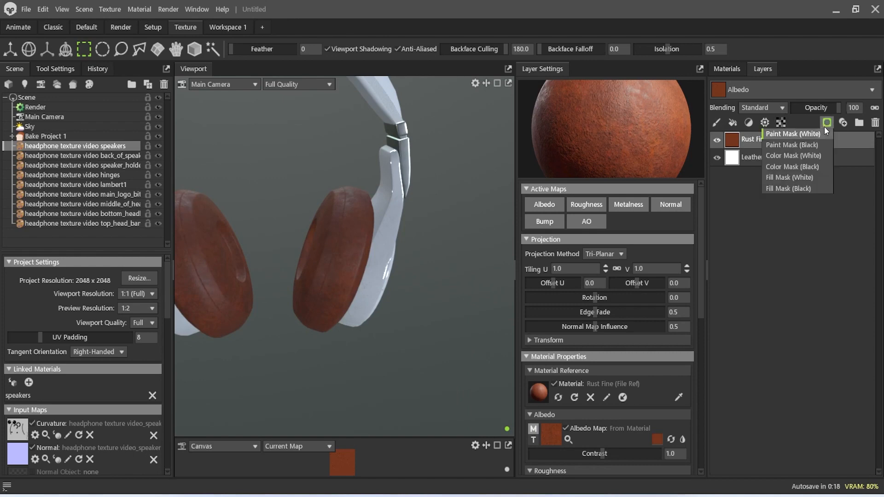
pyautogui.click(816, 166)
pyautogui.click(750, 123)
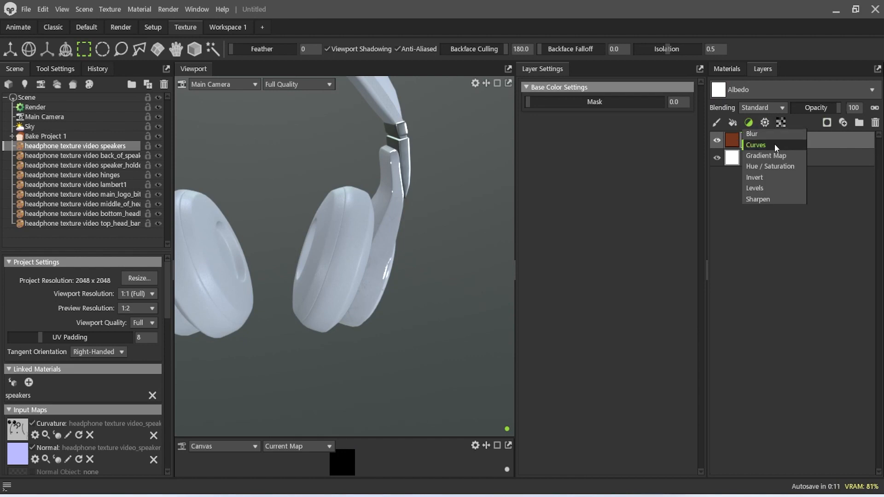
pyautogui.click(774, 144)
# Add a Curvature layer to the Rust Fine mask and delete the Curves layer from it
pyautogui.click(764, 123)
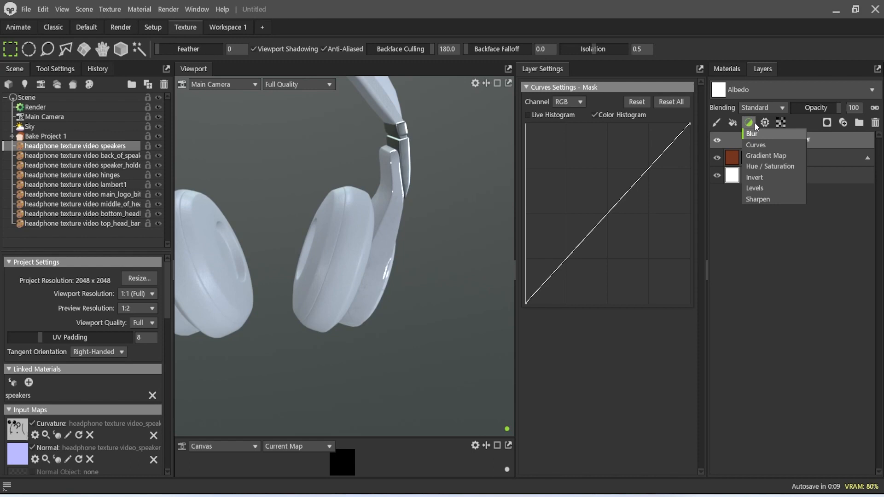
pyautogui.click(763, 122)
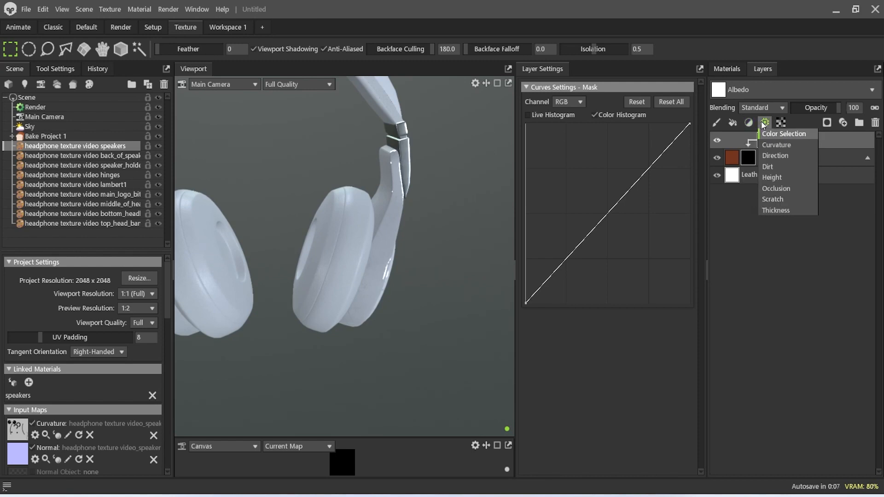
pyautogui.click(778, 143)
pyautogui.click(797, 156)
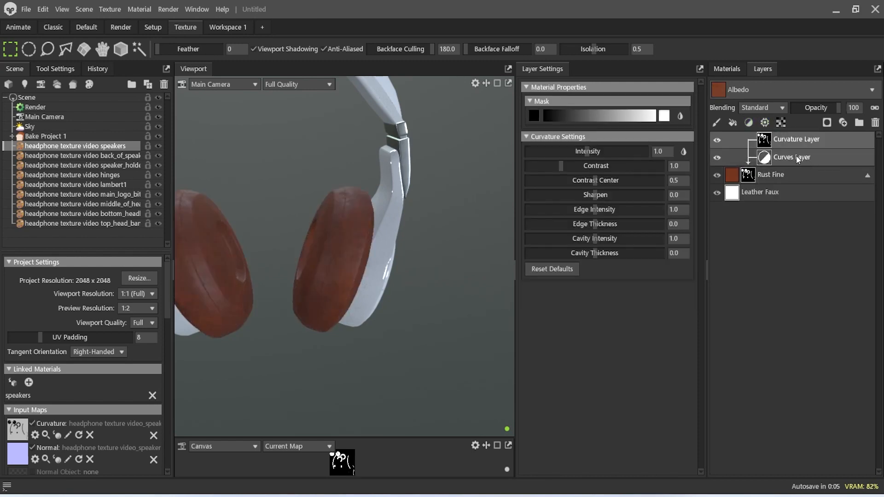
pyautogui.press('Delete')
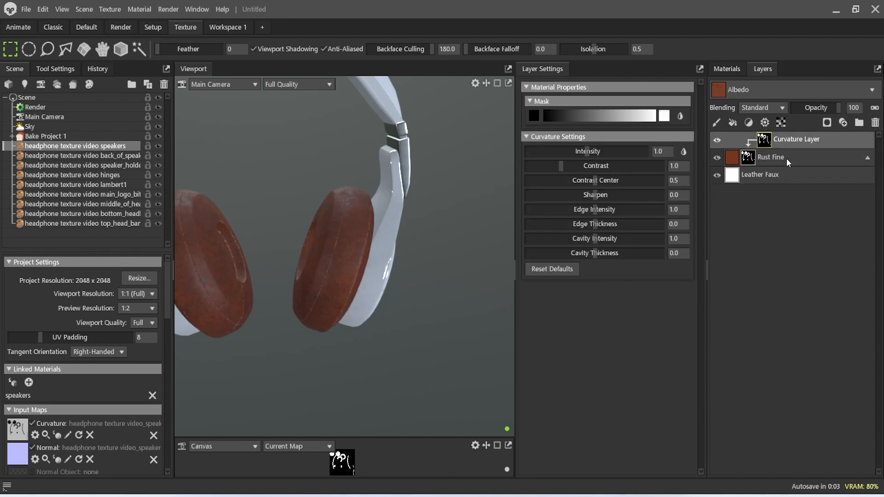
# Give the Curvature layer its own Color Mask (Black) containing a Dirt layer, and inspect the ear pads up close
pyautogui.click(827, 123)
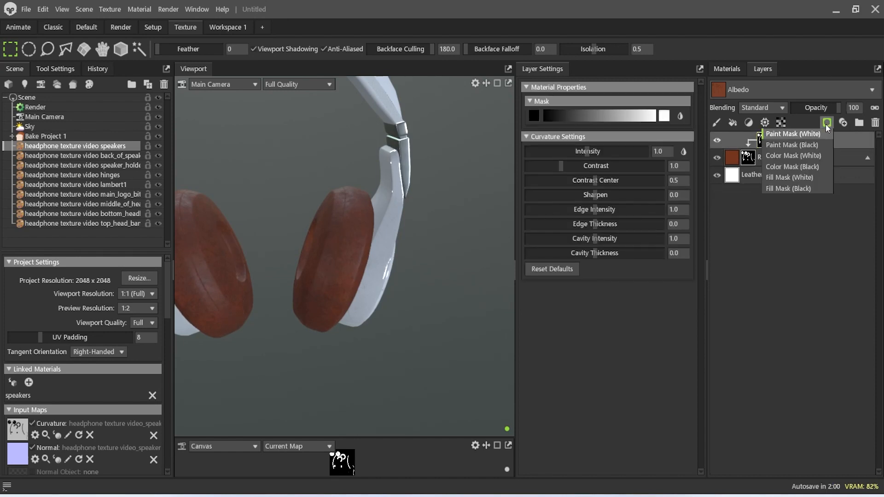
pyautogui.click(807, 165)
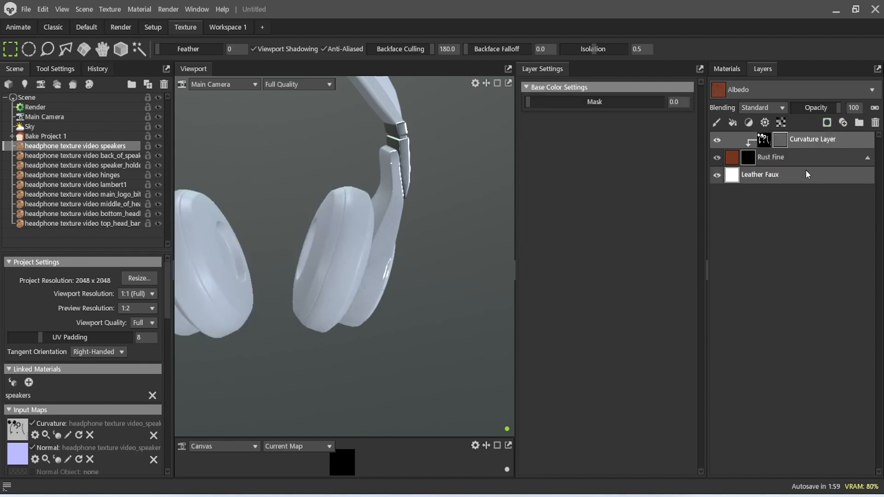
pyautogui.click(766, 123)
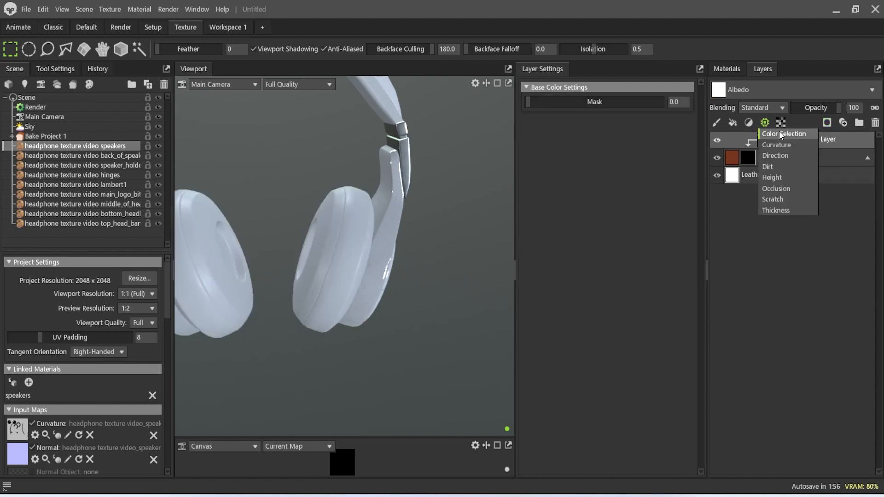
pyautogui.click(790, 166)
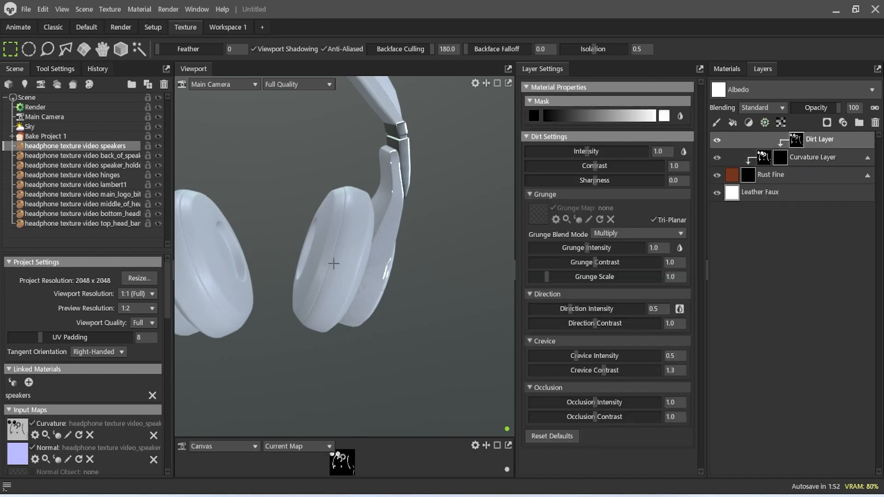
pyautogui.scroll(8, 333, 264)
pyautogui.scroll(-4, 333, 265)
pyautogui.keyDown('alt'); pyautogui.moveTo(333, 265); pyautogui.dragTo(422, 267); pyautogui.keyUp('alt')
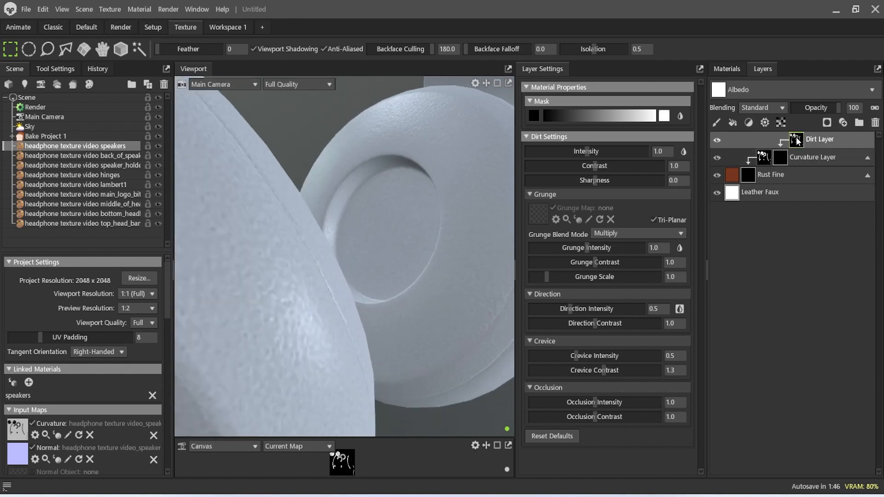
# Set the Dirt layer's intensity to 1.12 and its contrast to 0.836, leaving its black mask value as is
pyautogui.moveTo(590, 151)
pyautogui.mouseDown()
pyautogui.moveTo(660, 160)
pyautogui.moveTo(592, 152)
pyautogui.mouseUp()
pyautogui.click(534, 116)
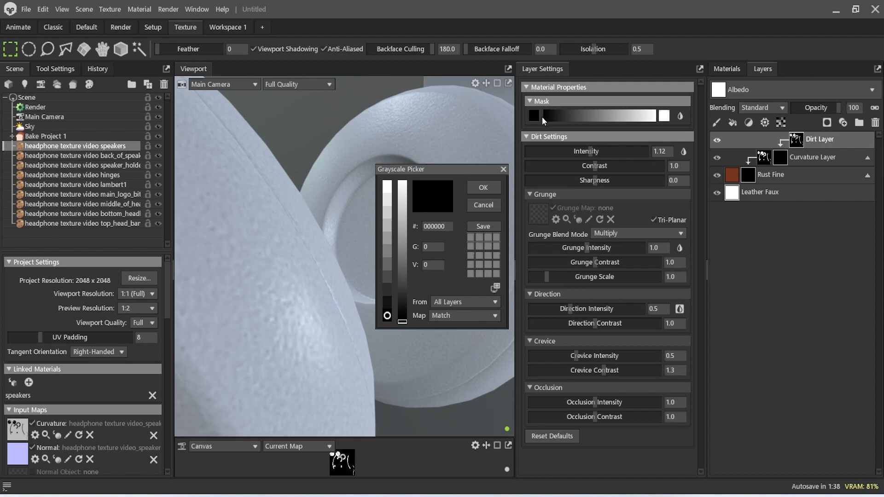
pyautogui.click(503, 169)
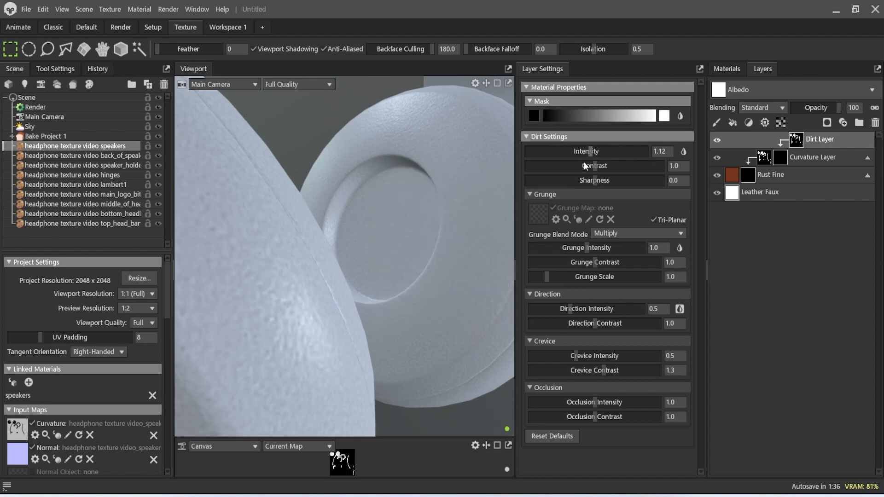
pyautogui.moveTo(596, 167)
pyautogui.mouseDown()
pyautogui.moveTo(661, 176)
pyautogui.moveTo(588, 170)
pyautogui.mouseUp()
# Open the Library, filter it by Smudges to look for a grunge texture, and clear the filter
pyautogui.click(198, 9)
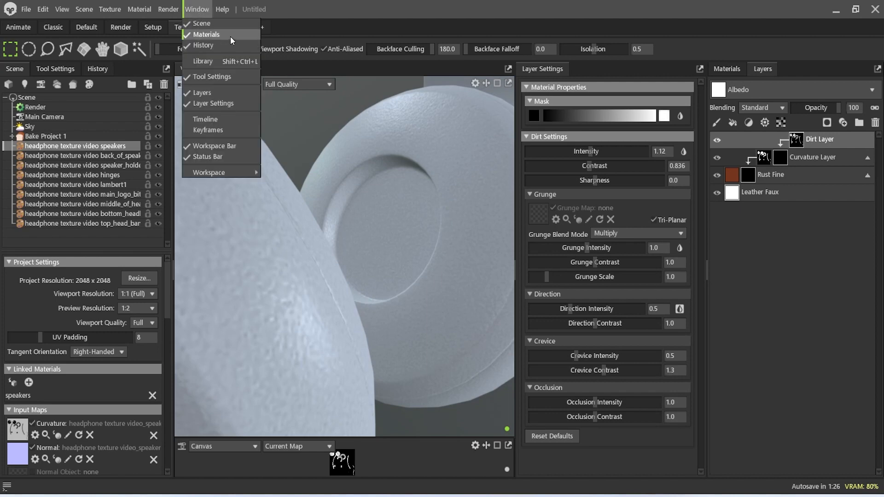
pyautogui.click(226, 62)
pyautogui.click(431, 167)
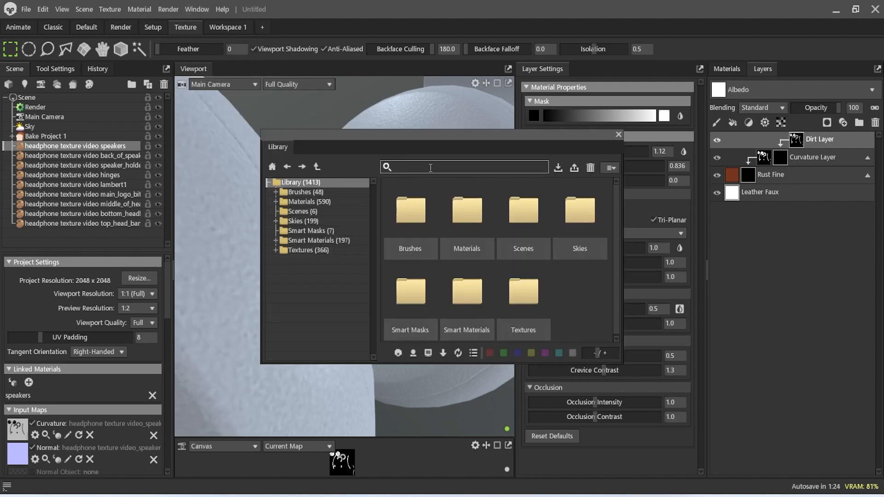
pyautogui.write('smu')
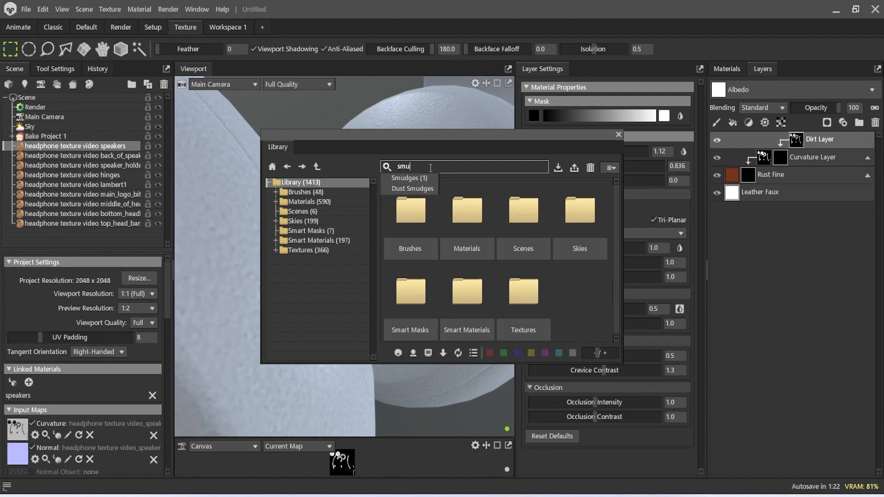
pyautogui.click(421, 179)
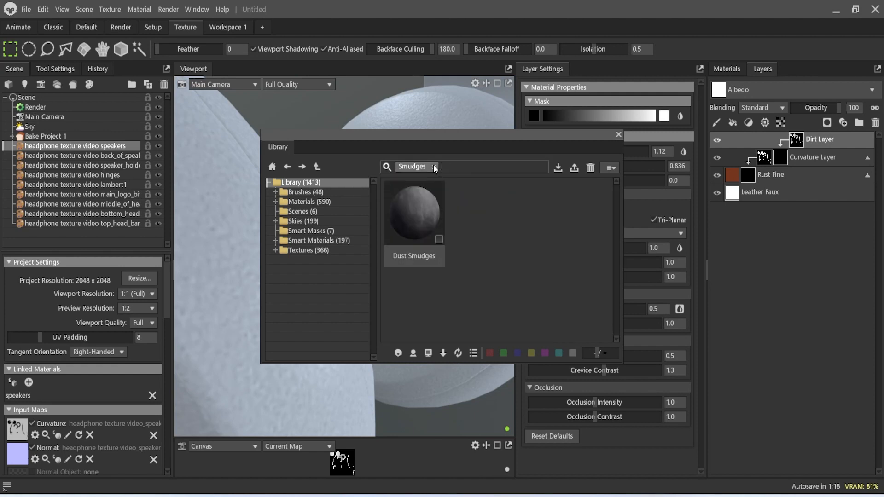
pyautogui.click(433, 166)
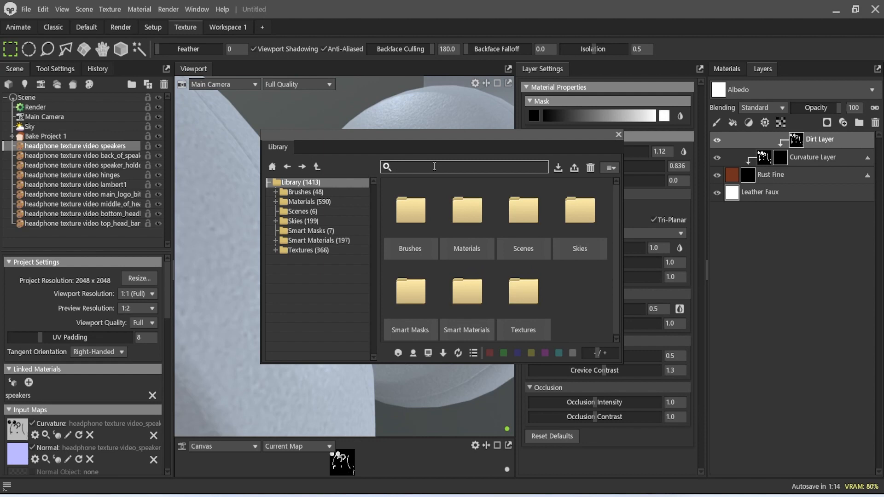
# Filter the Library by Scratches, assign Scratches Light Sparse as the Dirt layer's grunge map, and move the Library aside
pyautogui.write('sc')
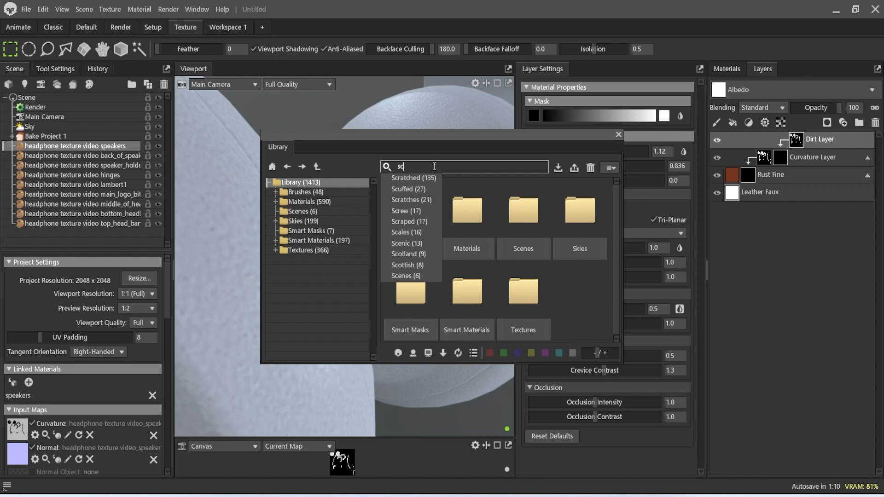
pyautogui.click(419, 199)
pyautogui.scroll(-3, 466, 239)
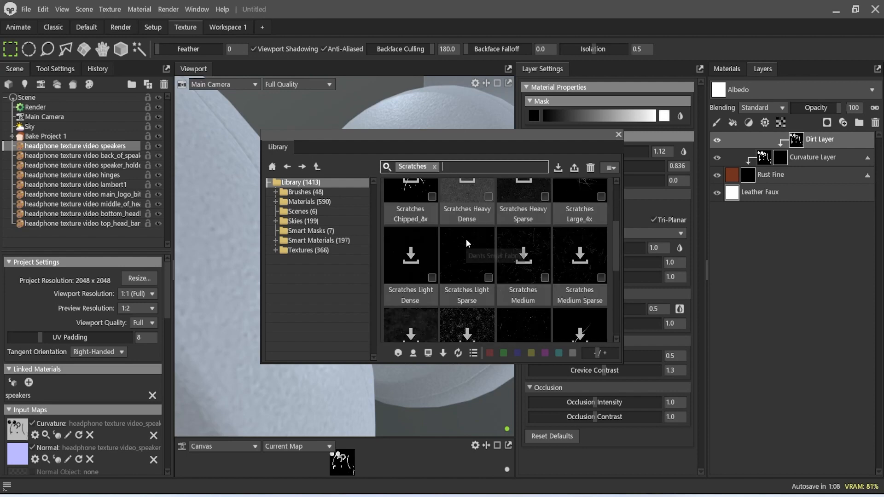
pyautogui.moveTo(466, 242); pyautogui.dragTo(470, 207)
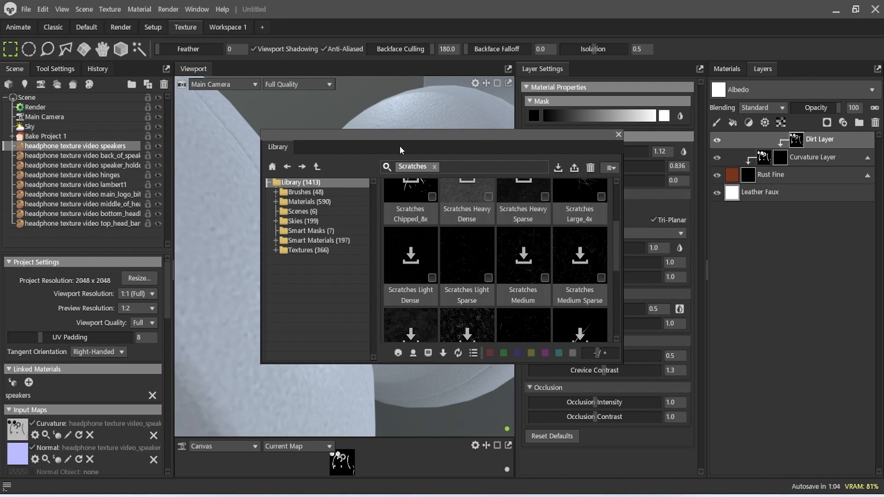
pyautogui.moveTo(410, 134); pyautogui.dragTo(262, 167)
pyautogui.moveTo(340, 290); pyautogui.dragTo(539, 215)
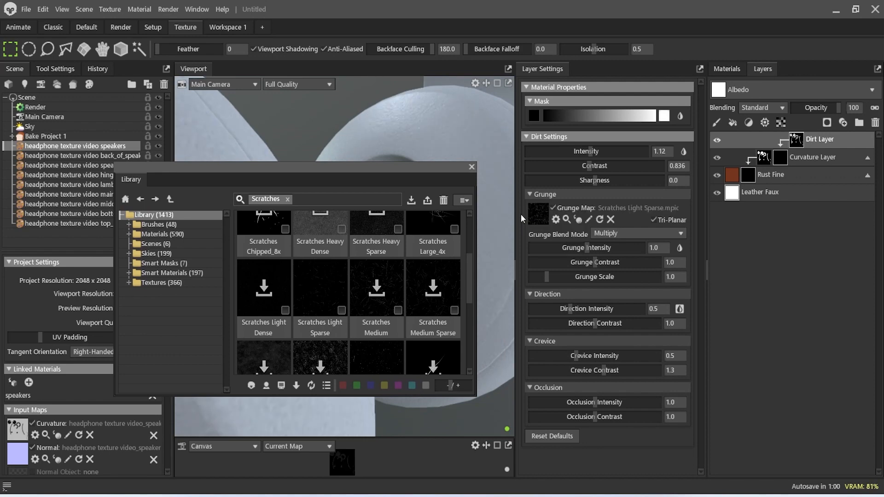
pyautogui.moveTo(428, 168); pyautogui.dragTo(201, 319)
# Set the Dirt layer's intensity to 1.38 and its grunge scale to 1.874
pyautogui.scroll(-5, 409, 264)
pyautogui.keyDown('alt'); pyautogui.moveTo(409, 263); pyautogui.dragTo(460, 334); pyautogui.keyUp('alt')
pyautogui.scroll(-4, 372, 272)
pyautogui.scroll(4, 416, 300)
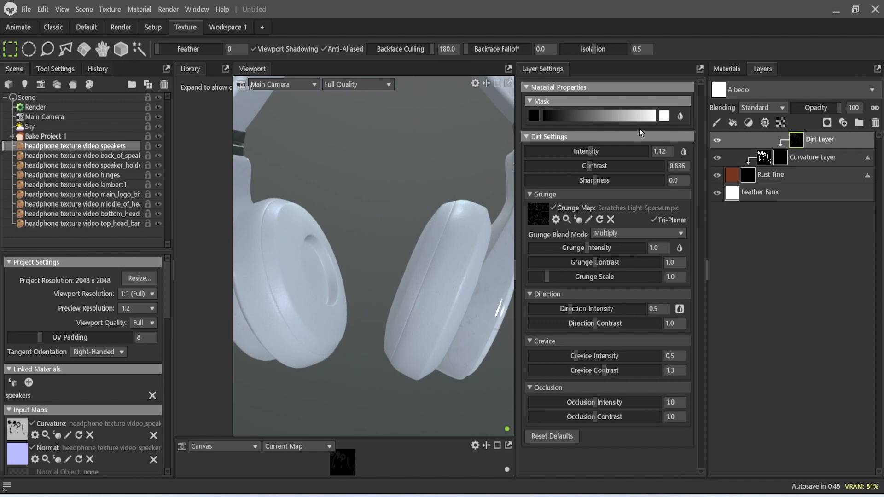
pyautogui.moveTo(591, 152)
pyautogui.mouseDown()
pyautogui.moveTo(621, 150)
pyautogui.moveTo(596, 151)
pyautogui.mouseUp()
pyautogui.scroll(2, 485, 287)
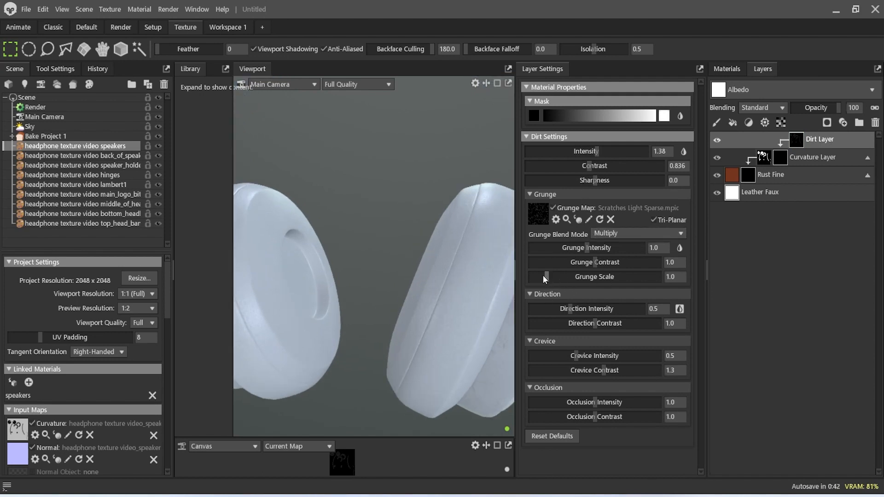
pyautogui.moveTo(561, 279)
pyautogui.mouseDown()
pyautogui.moveTo(595, 278)
pyautogui.moveTo(562, 275)
pyautogui.mouseUp()
# Undo a fill layer added inside the mask and add a material fill layer at the top of the speakers' layer stack
pyautogui.click(733, 122)
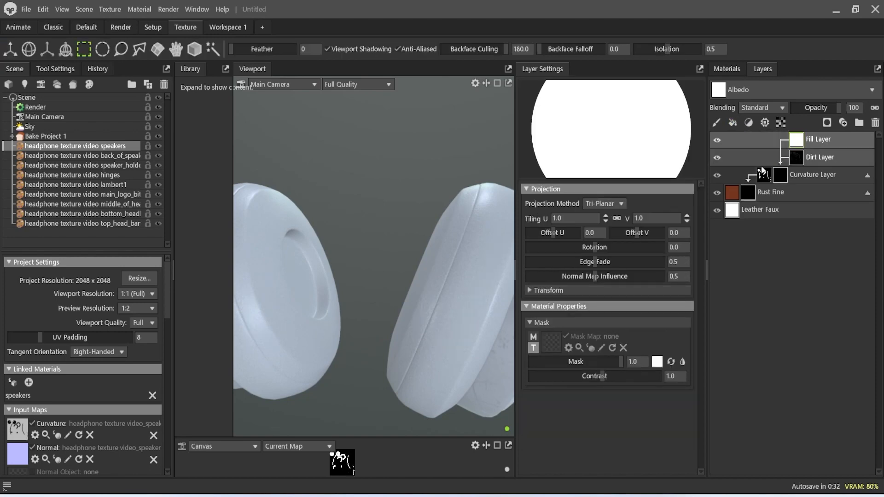
pyautogui.hotkey('ctrl', 'z')
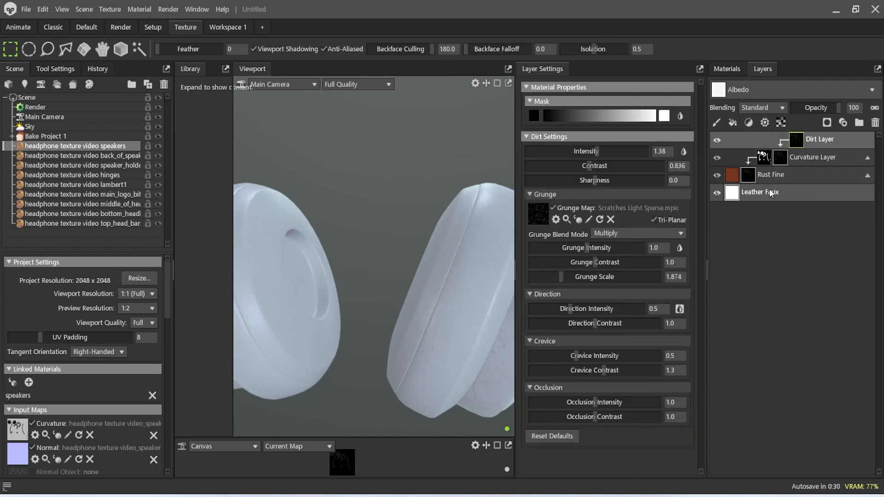
pyautogui.click(769, 189)
pyautogui.click(735, 123)
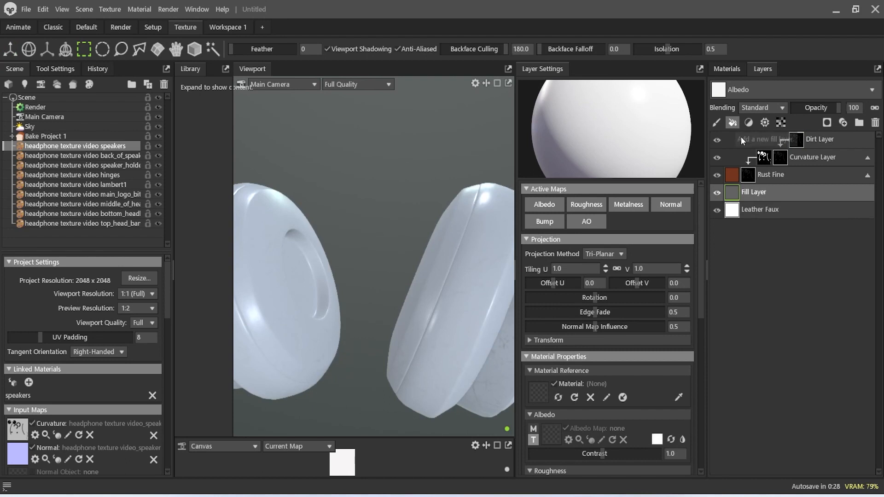
pyautogui.moveTo(772, 189); pyautogui.dragTo(731, 131)
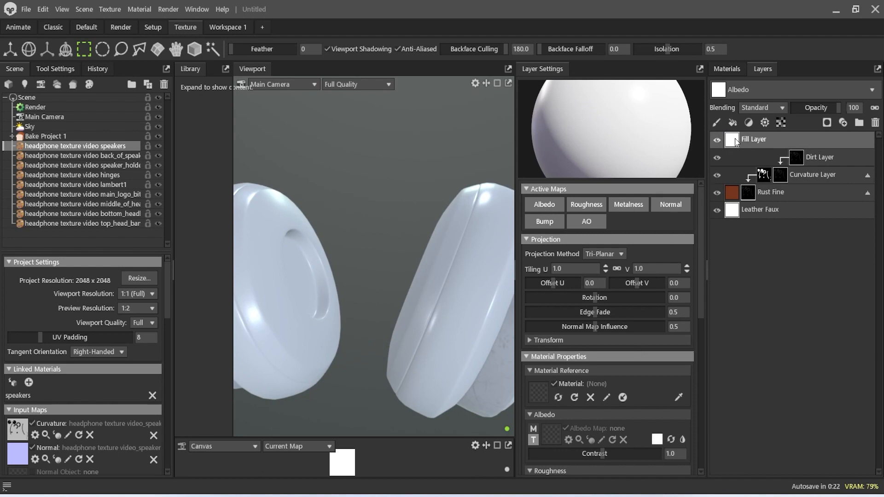
# Set the new fill layer's albedo color to dark gray 575757
pyautogui.scroll(-3, 626, 349)
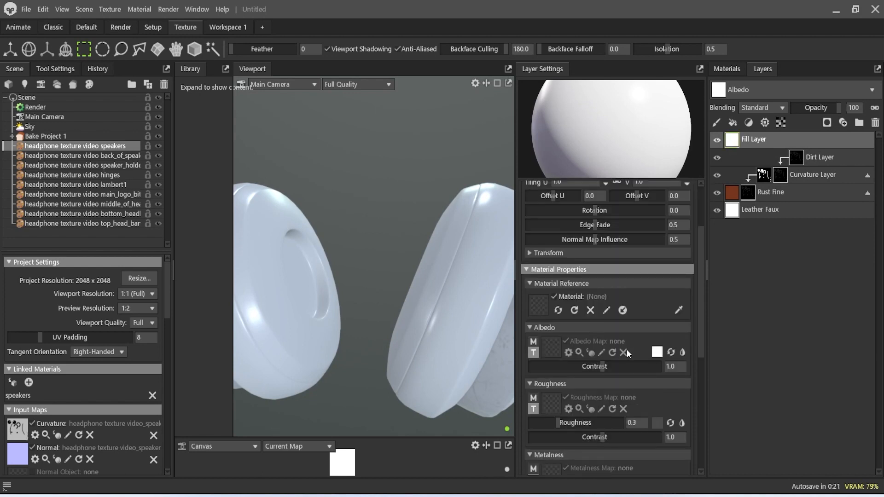
pyautogui.click(661, 353)
pyautogui.moveTo(577, 291)
pyautogui.mouseDown()
pyautogui.moveTo(534, 277)
pyautogui.moveTo(535, 304)
pyautogui.moveTo(533, 289)
pyautogui.moveTo(523, 294)
pyautogui.mouseUp()
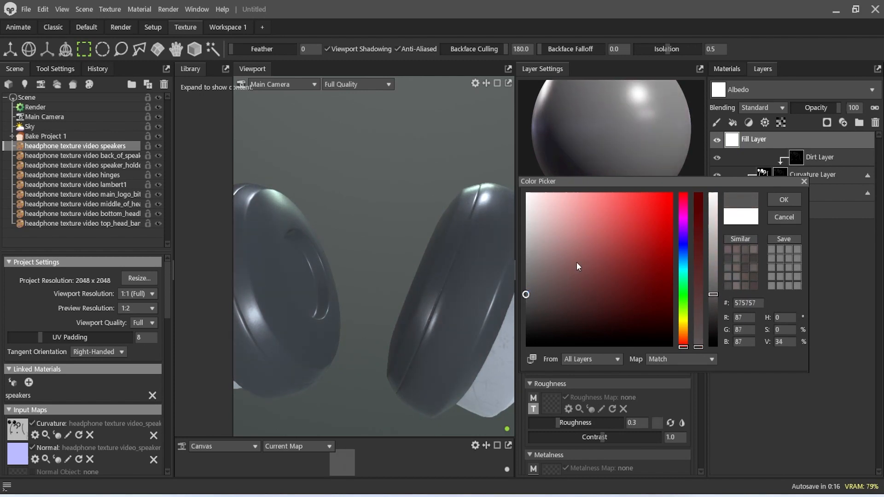
pyautogui.click(784, 199)
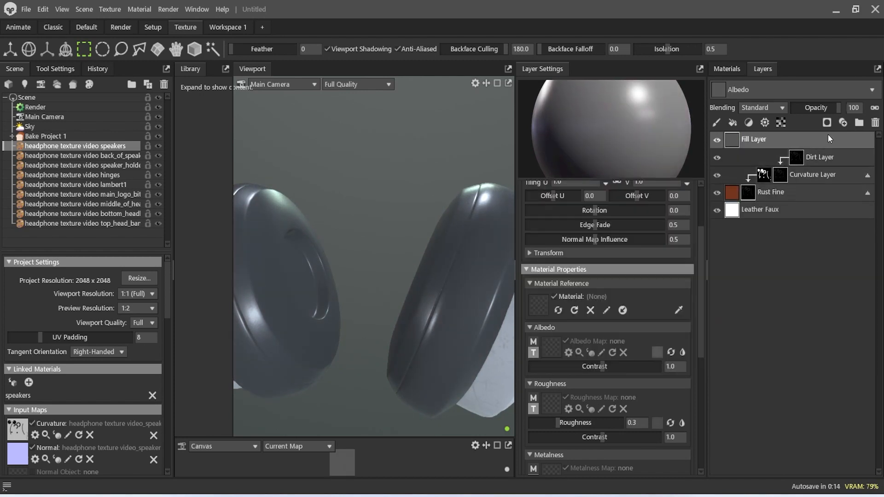
# Add a Color Mask (Black) to the dark gray fill layer and dismiss the Creative Cloud notification
pyautogui.click(827, 123)
pyautogui.click(817, 161)
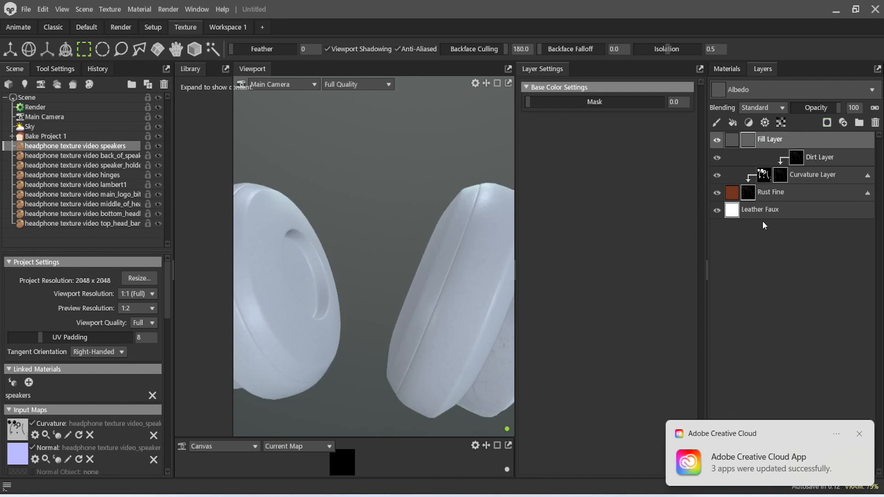
pyautogui.click(859, 435)
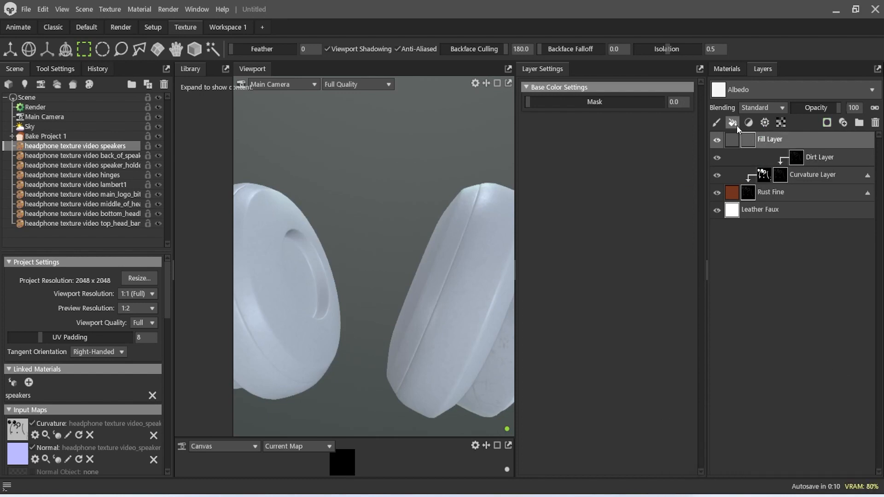
pyautogui.click(766, 123)
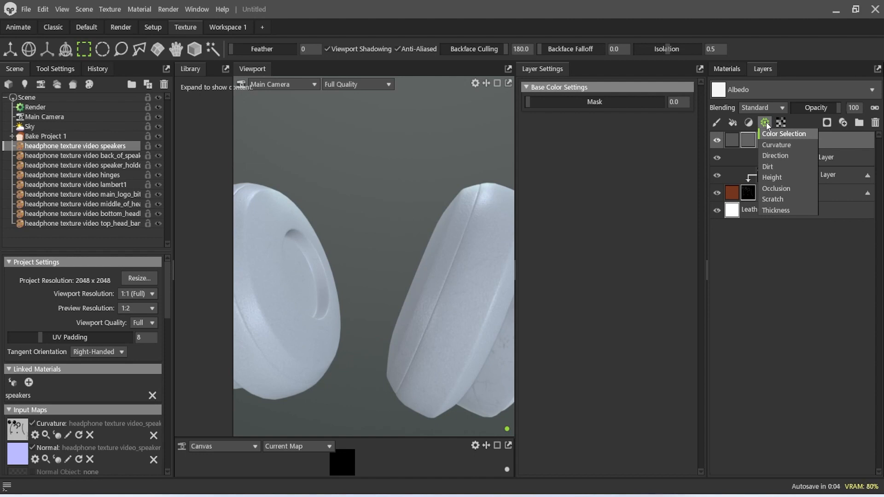
pyautogui.click(823, 314)
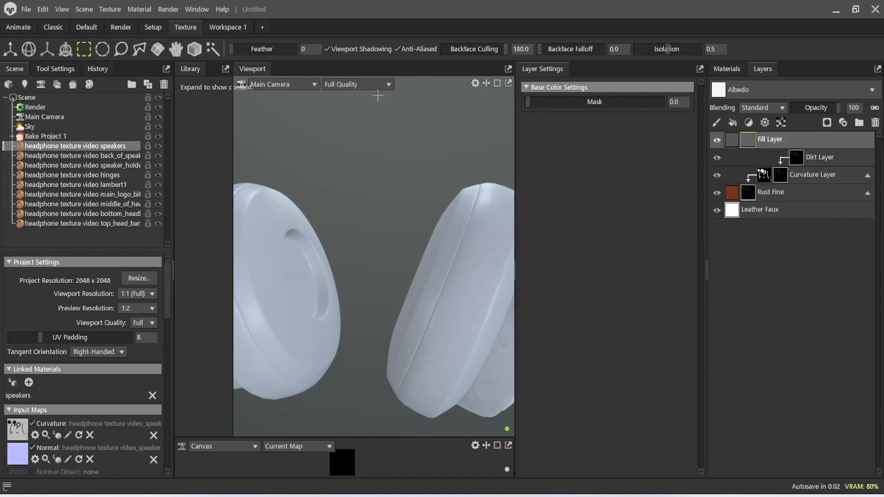
# Find the Fingerprint textures in the library and add Fingerprint Light to the mask of the speakers' dark gray fill layer
pyautogui.click(207, 11)
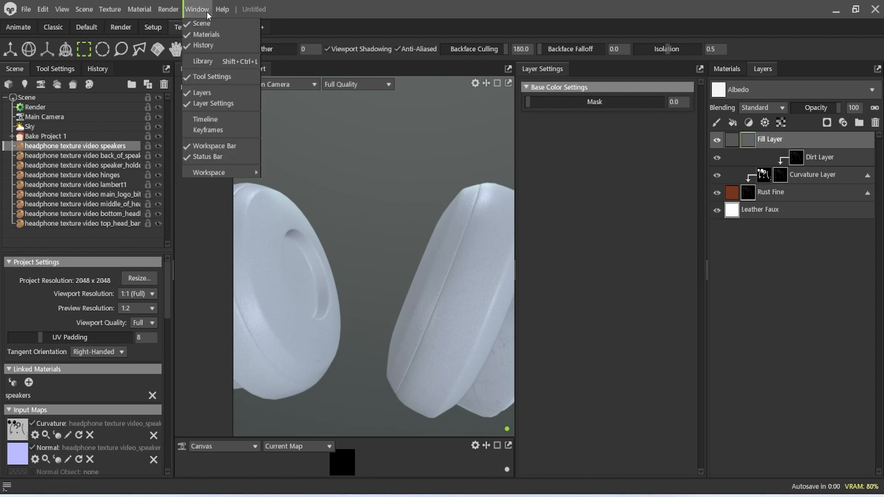
pyautogui.click(229, 61)
pyautogui.click(423, 166)
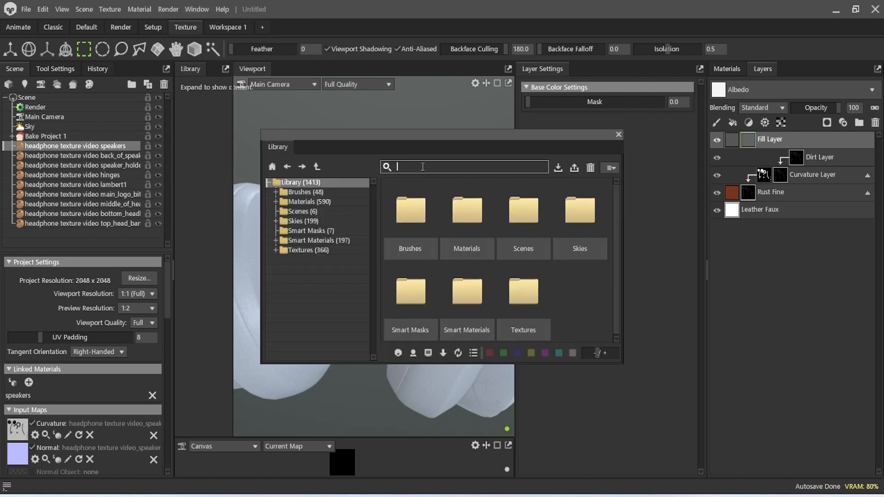
pyautogui.write('fing')
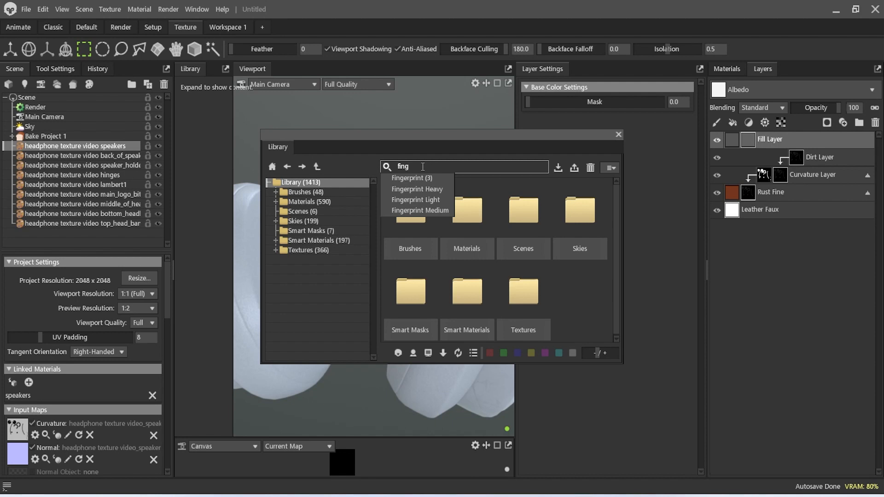
pyautogui.click(446, 181)
pyautogui.moveTo(466, 209); pyautogui.dragTo(749, 145)
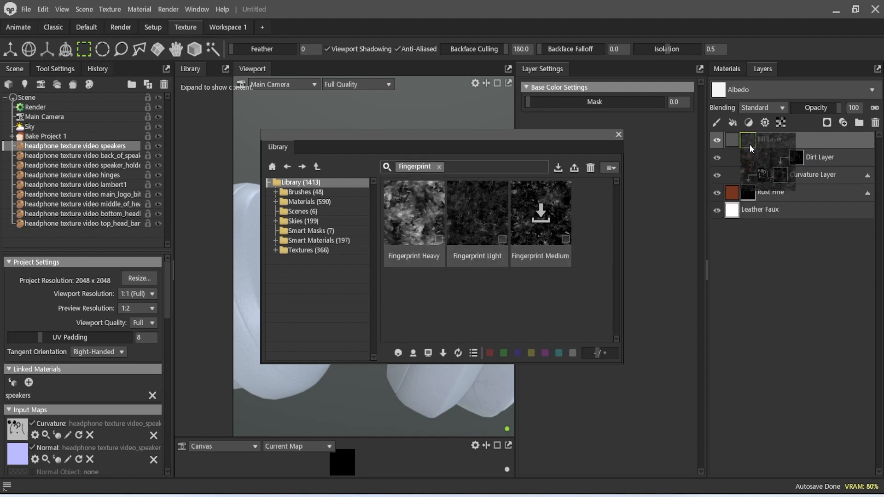
pyautogui.moveTo(477, 145); pyautogui.dragTo(727, 204)
pyautogui.moveTo(319, 315); pyautogui.dragTo(367, 314, button='middle')
pyautogui.scroll(-5, 367, 312)
pyautogui.keyDown('alt'); pyautogui.moveTo(365, 310); pyautogui.dragTo(338, 299); pyautogui.keyUp('alt')
pyautogui.keyDown('alt'); pyautogui.moveTo(338, 299); pyautogui.dragTo(342, 329, button='middle'); pyautogui.keyUp('alt')
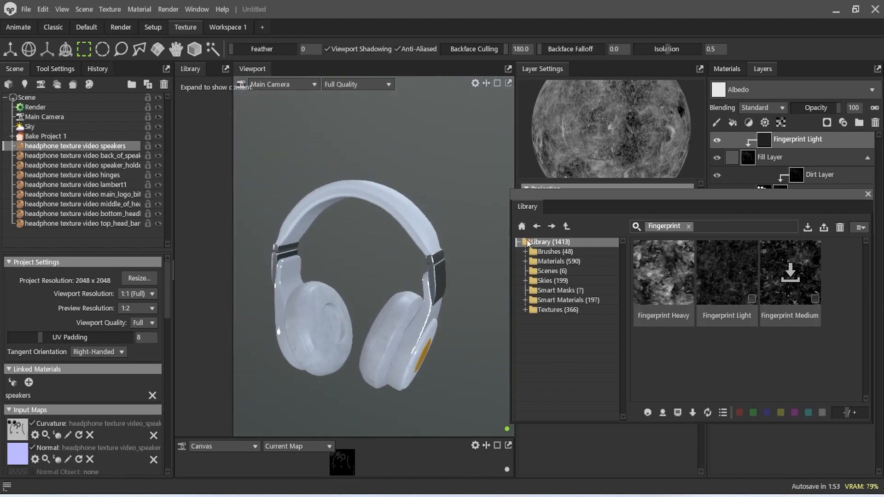
pyautogui.moveTo(674, 197); pyautogui.dragTo(668, 294)
pyautogui.keyDown('alt'); pyautogui.moveTo(347, 288); pyautogui.dragTo(216, 214); pyautogui.keyUp('alt')
# Add a fill layer above Aluminum on the hinges and set its albedo color to medium gray
pyautogui.click(115, 176)
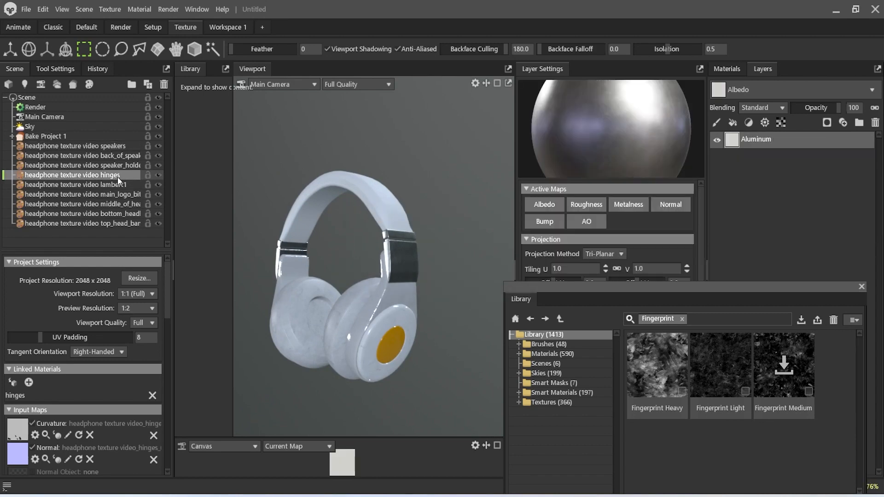
pyautogui.click(737, 124)
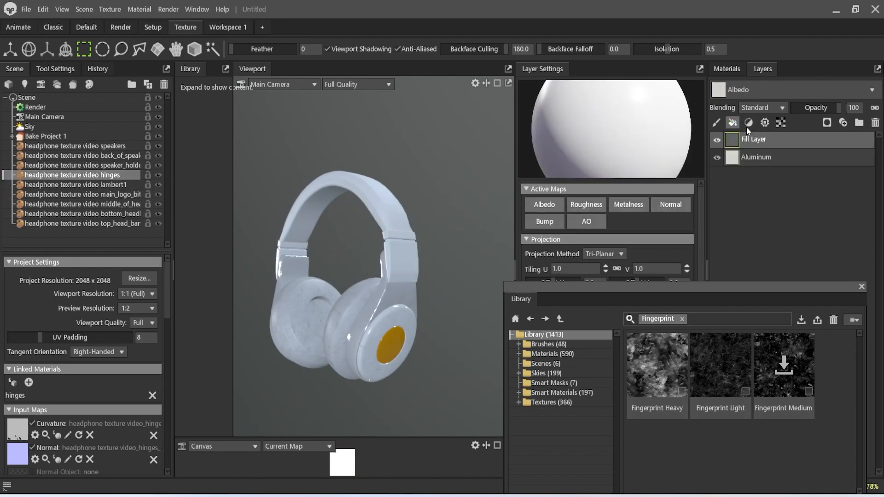
pyautogui.moveTo(662, 289); pyautogui.dragTo(124, 446)
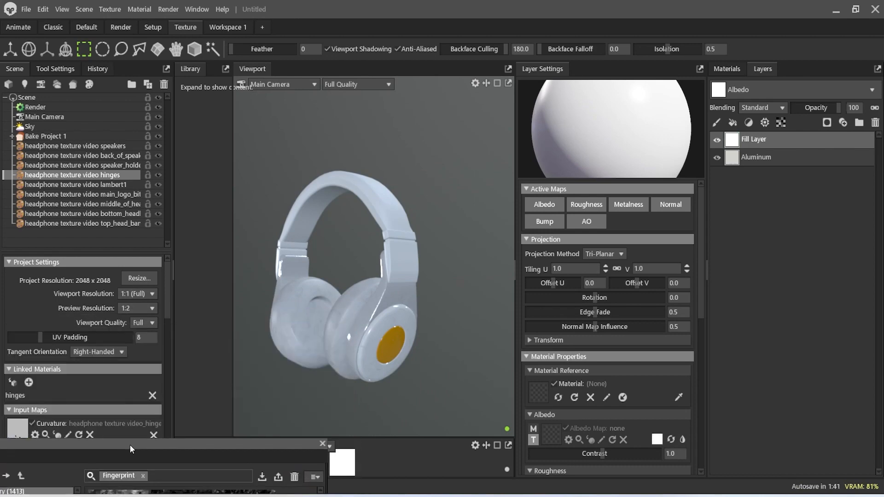
pyautogui.click(657, 439)
pyautogui.click(525, 255)
pyautogui.moveTo(520, 255)
pyautogui.mouseDown()
pyautogui.moveTo(520, 267)
pyautogui.moveTo(518, 260)
pyautogui.mouseUp()
pyautogui.click(784, 199)
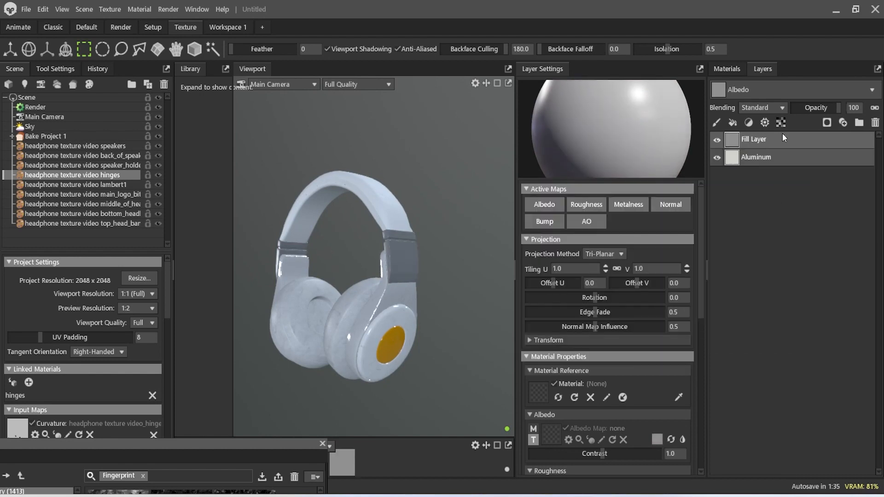
# Give the hinges' gray fill layer a Color Mask (Black) and add the Fingerprint Light texture inside it
pyautogui.click(827, 123)
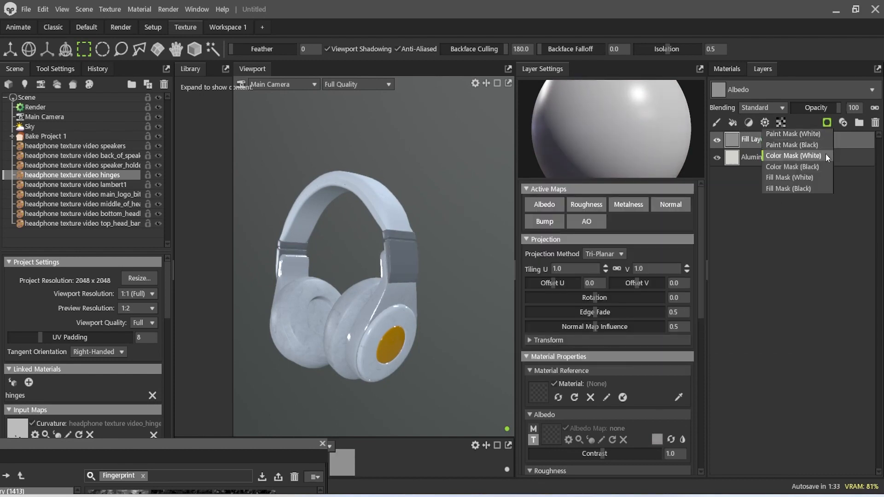
pyautogui.click(813, 171)
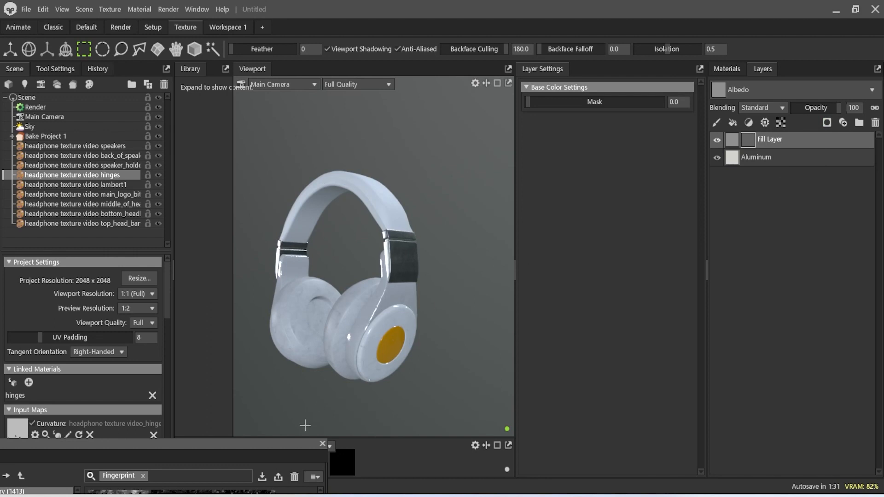
pyautogui.moveTo(286, 445); pyautogui.dragTo(305, 325)
pyautogui.moveTo(258, 389); pyautogui.dragTo(711, 139)
pyautogui.scroll(10, 419, 271)
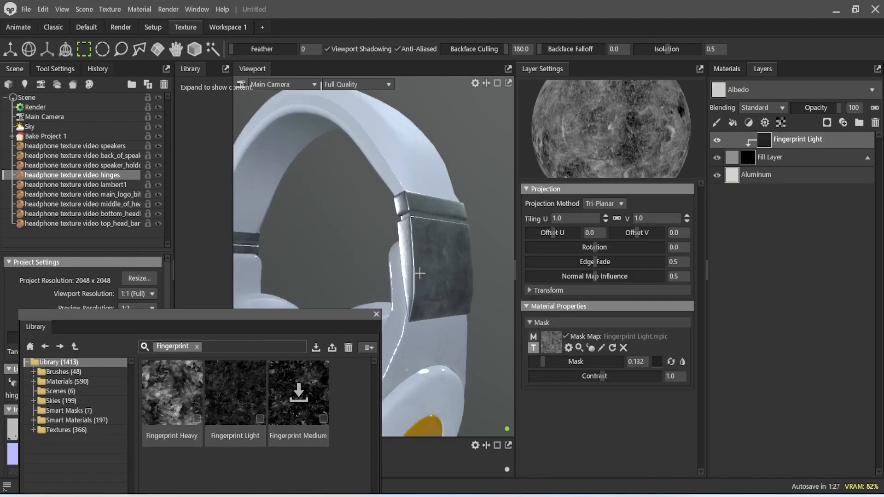
pyautogui.scroll(-10, 382, 279)
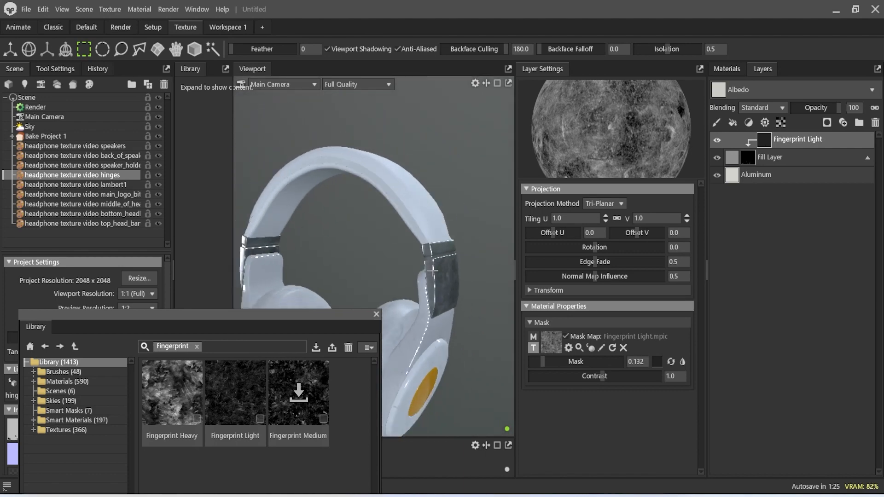
pyautogui.keyDown('alt'); pyautogui.moveTo(402, 128); pyautogui.dragTo(348, 197); pyautogui.keyUp('alt')
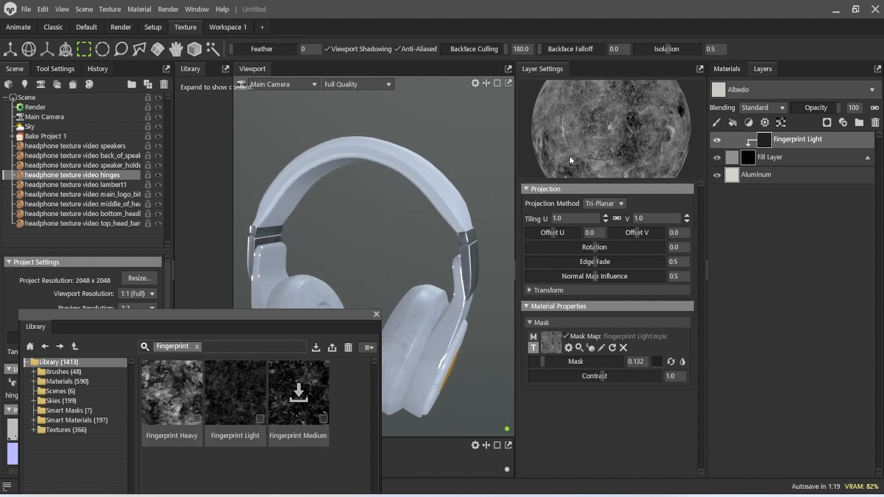
# Add a fill layer above Leather Cracked on the top headband with a Color Mask (Black) containing the Fingerprint Light texture
pyautogui.click(132, 223)
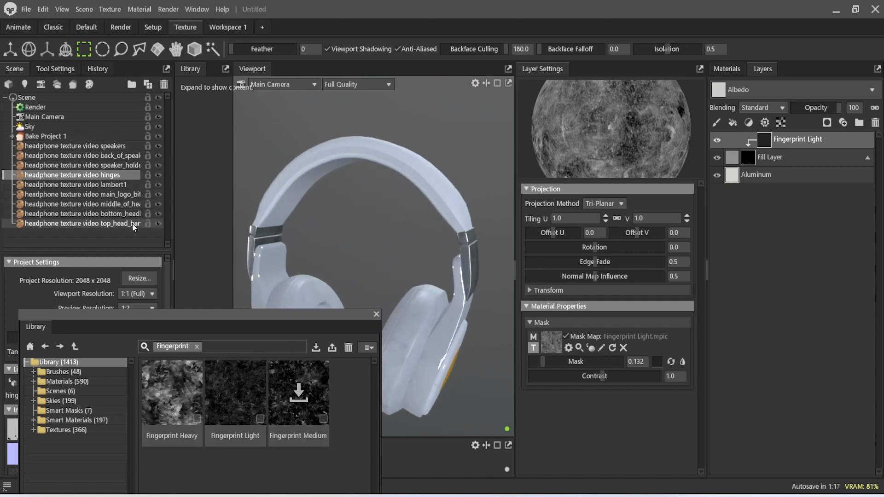
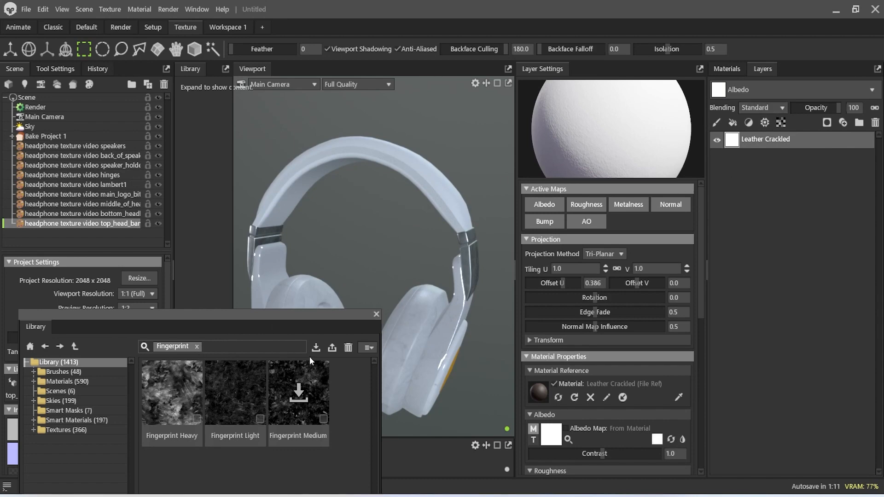
pyautogui.click(732, 123)
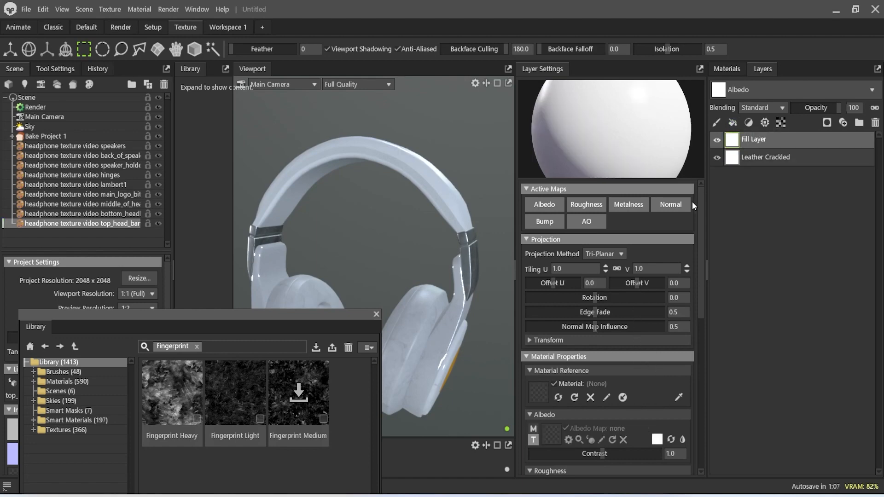
pyautogui.click(827, 123)
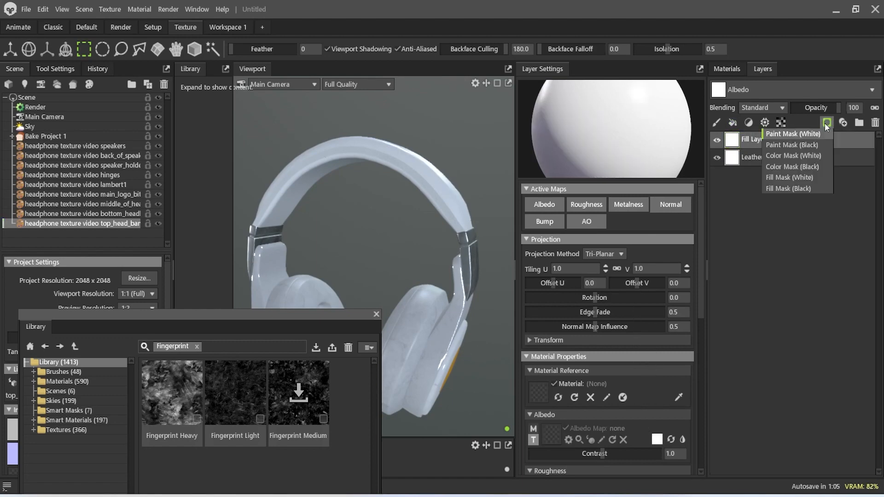
pyautogui.click(810, 167)
pyautogui.moveTo(225, 376); pyautogui.dragTo(749, 136)
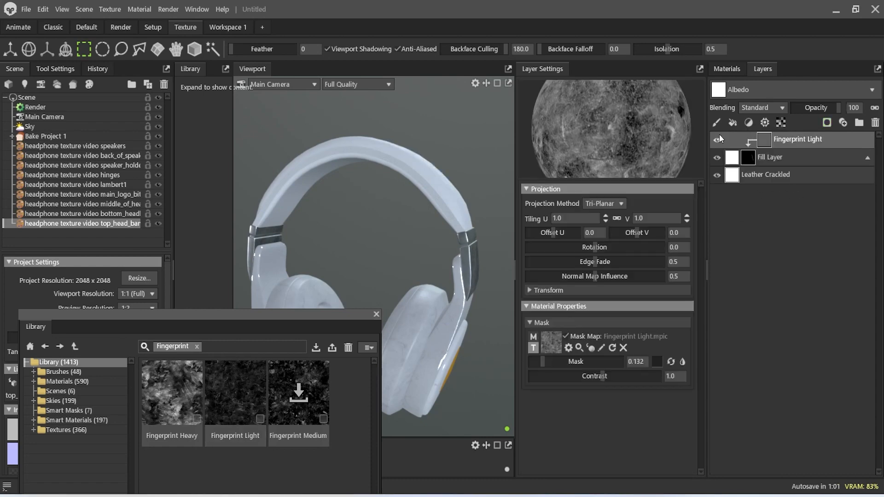
pyautogui.scroll(5, 394, 232)
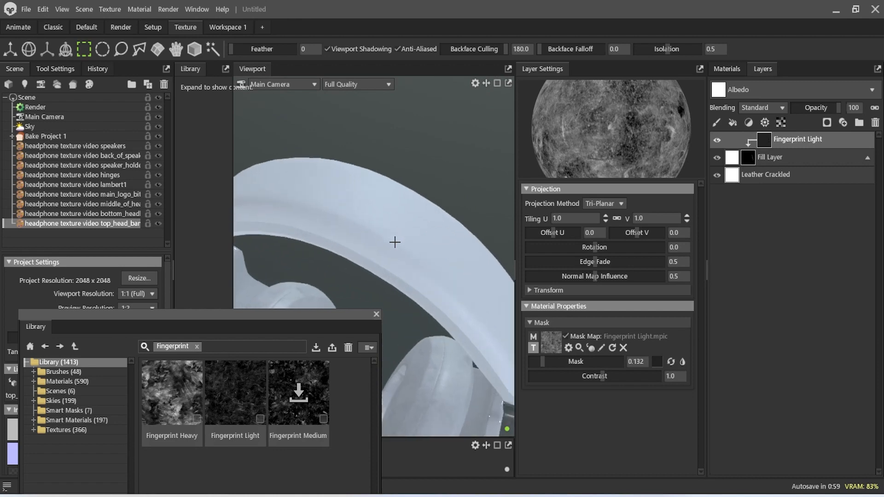
# Set the albedo color of the top headband's fill layer to light gray b5b5b5
pyautogui.click(760, 156)
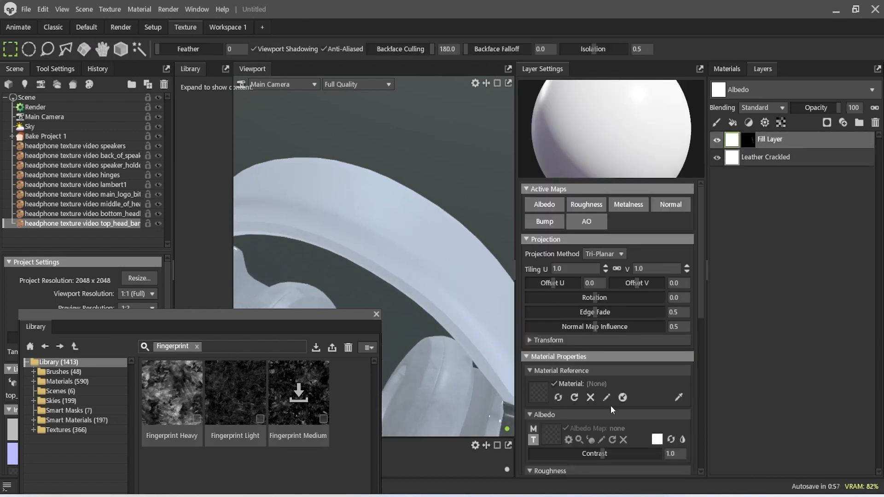
pyautogui.click(657, 439)
pyautogui.moveTo(536, 254)
pyautogui.mouseDown()
pyautogui.moveTo(531, 345)
pyautogui.moveTo(498, 237)
pyautogui.mouseUp()
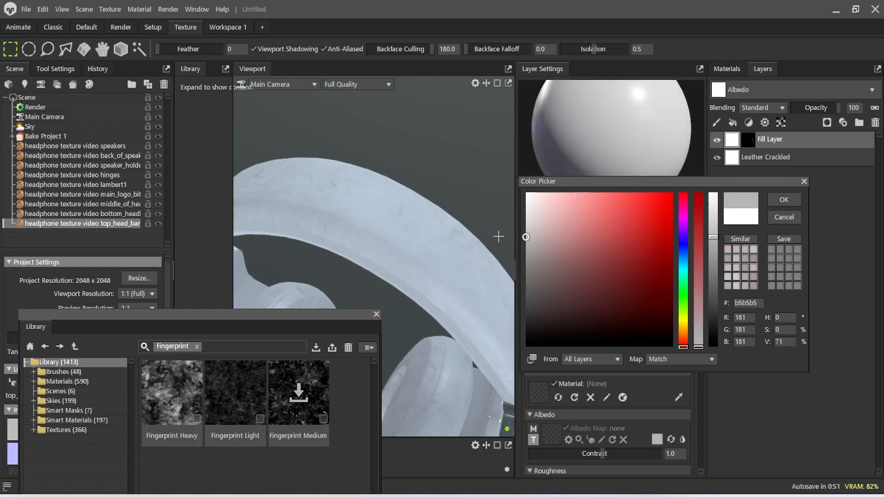
pyautogui.click(785, 199)
pyautogui.scroll(-5, 436, 227)
pyautogui.keyDown('alt'); pyautogui.moveTo(397, 221); pyautogui.dragTo(437, 88); pyautogui.keyUp('alt')
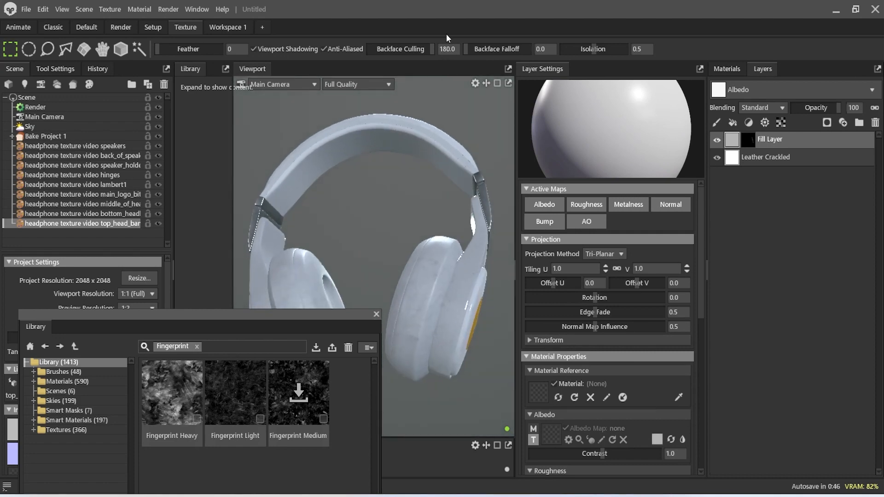
# Replace the library's Fingerprint filter with a search for "swe", clear that, and filter the library by Drops
pyautogui.click(196, 346)
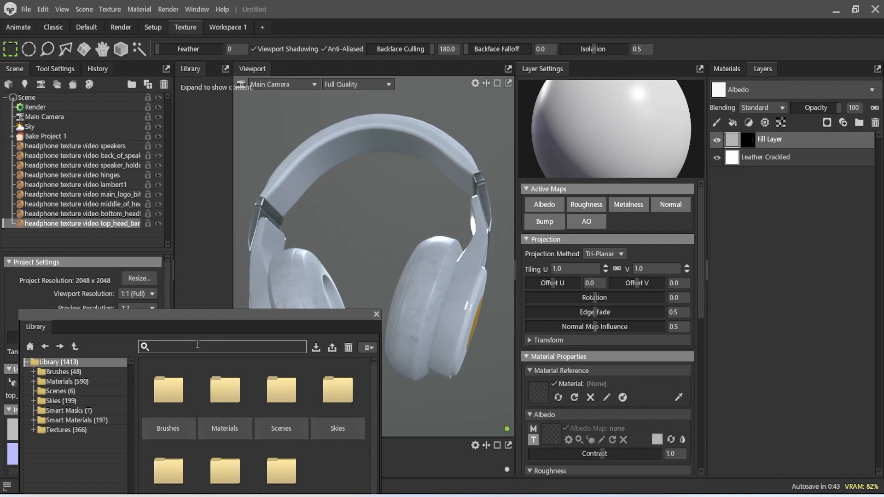
pyautogui.write('swe')
pyautogui.press('BackSpace')
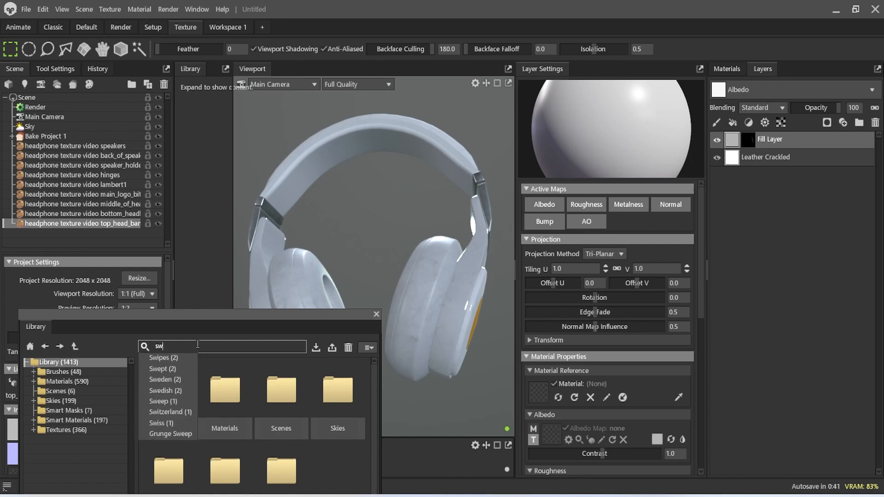
pyautogui.write('e')
pyautogui.press('BackSpace')
pyautogui.press('BackSpace')
pyautogui.press('BackSpace')
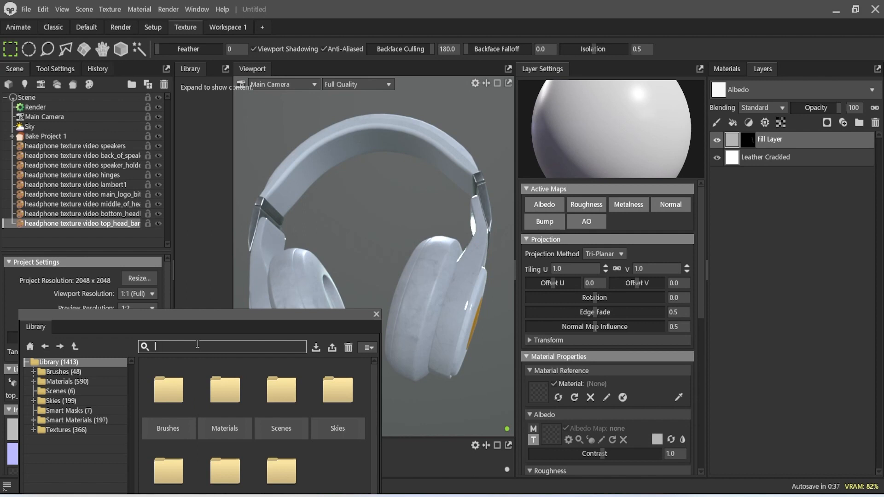
pyautogui.write('dr')
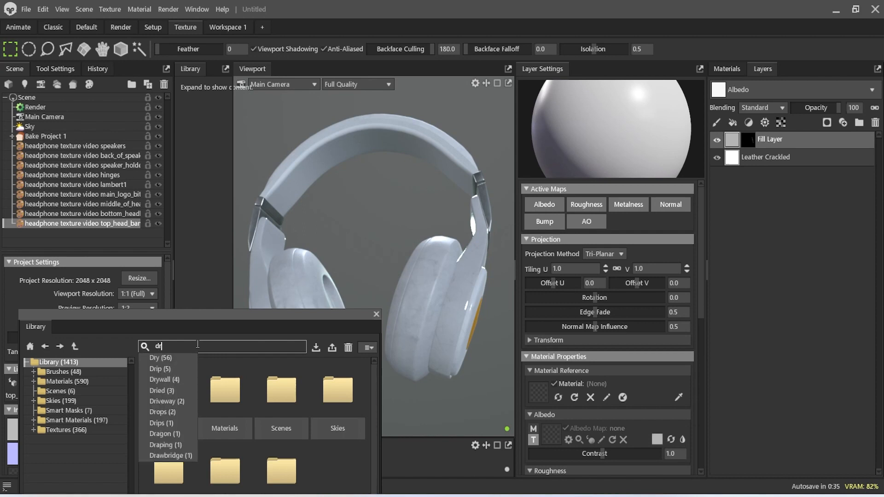
pyautogui.write('o')
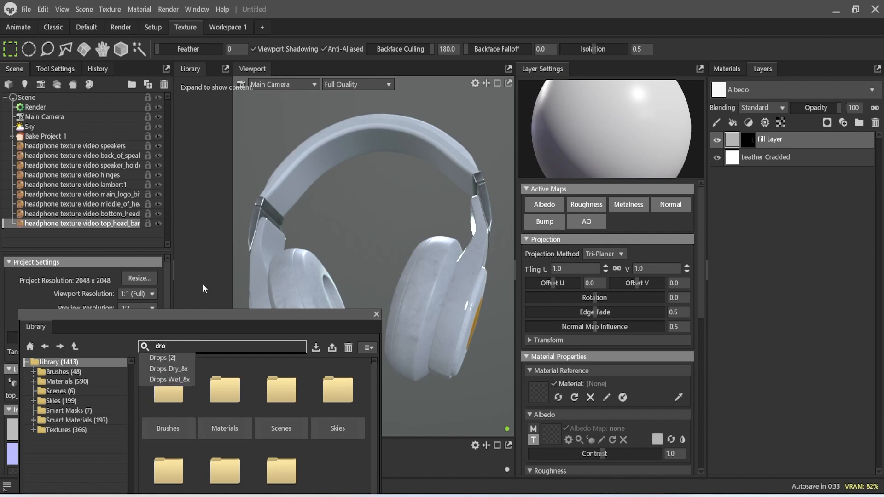
pyautogui.click(184, 357)
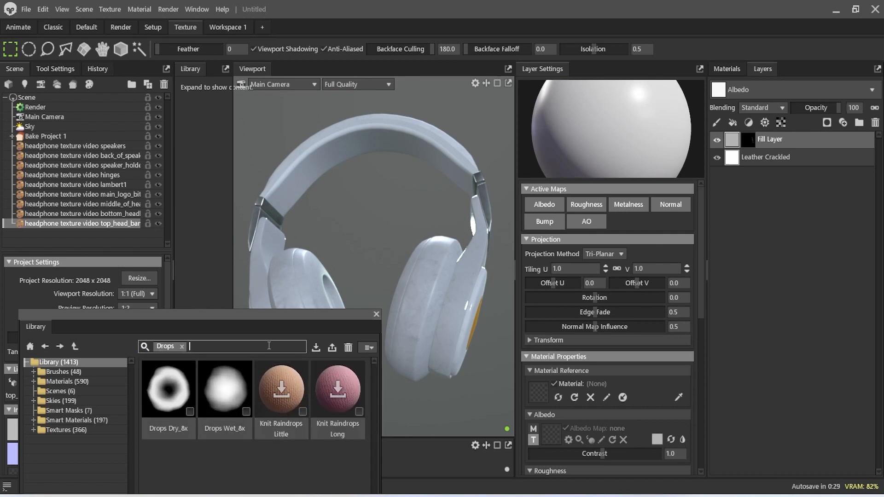
# Search the library for water instead of Drops, browse the matching assets and clear the search
pyautogui.click(182, 347)
pyautogui.write('water')
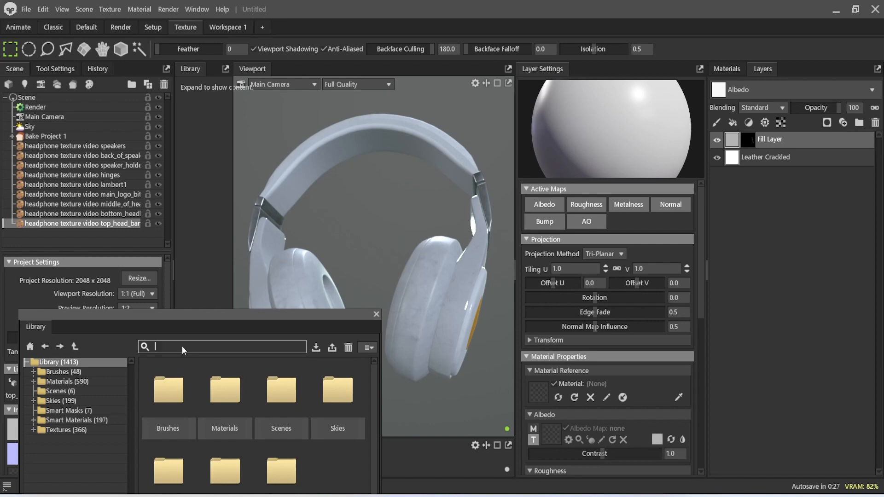
pyautogui.press('Return')
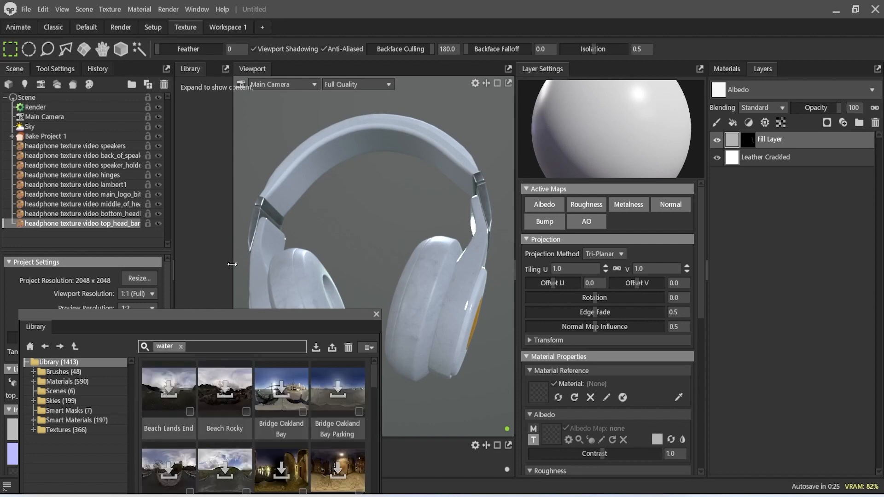
pyautogui.scroll(-5, 322, 443)
pyautogui.scroll(-8, 322, 431)
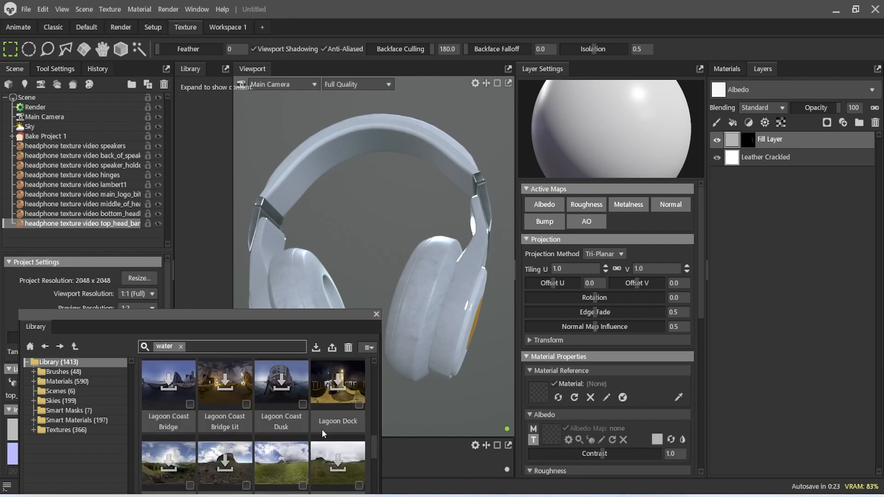
pyautogui.scroll(-6, 321, 428)
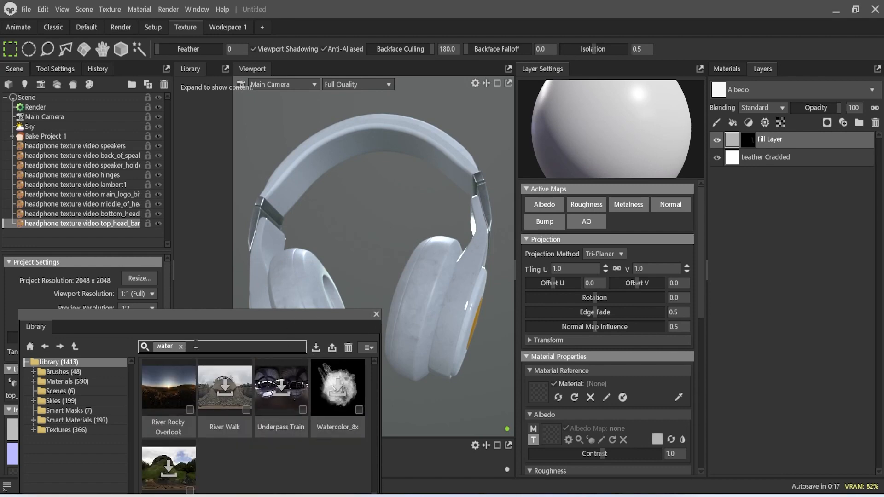
pyautogui.click(181, 346)
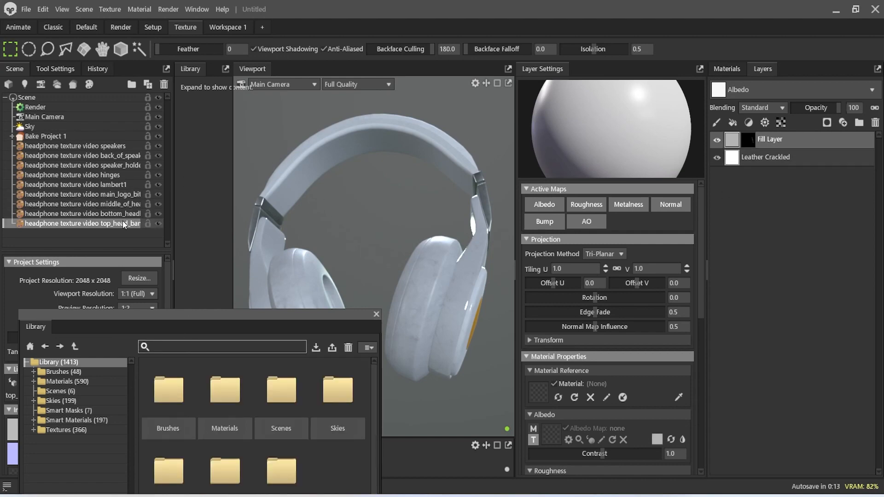
# Add a fill layer with a gray albedo color above Leather Cracked on the bottom headband
pyautogui.click(110, 215)
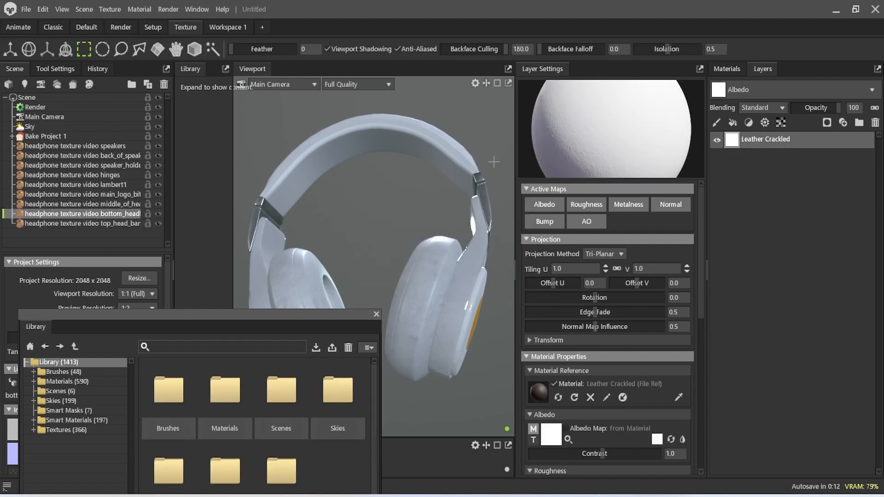
pyautogui.click(733, 123)
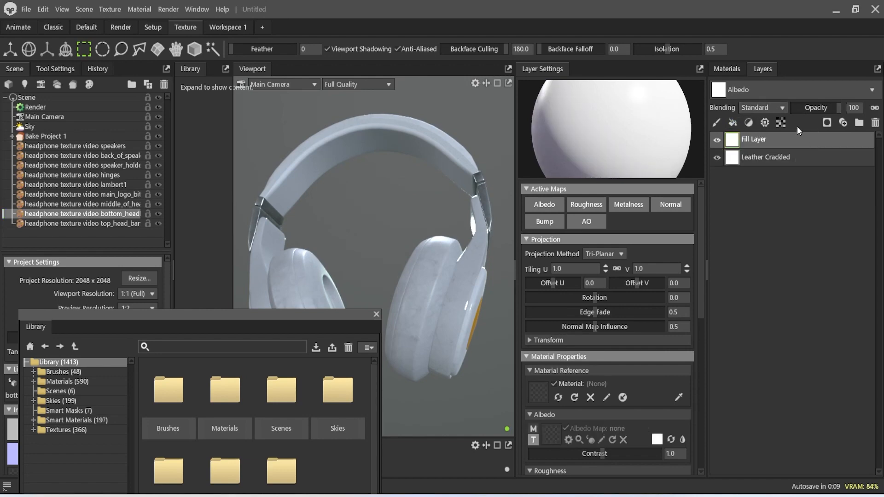
pyautogui.click(656, 440)
pyautogui.moveTo(554, 277); pyautogui.dragTo(512, 257)
pyautogui.click(789, 197)
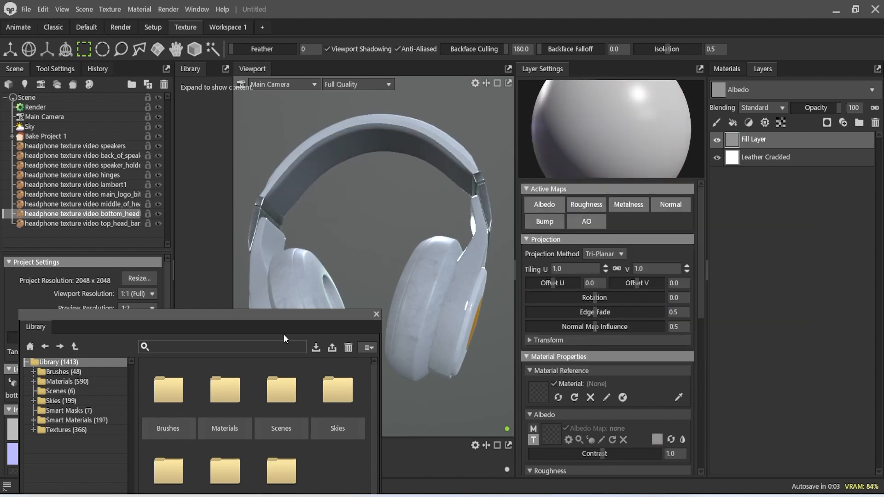
# Filter the library by Fingerprint
pyautogui.click(278, 348)
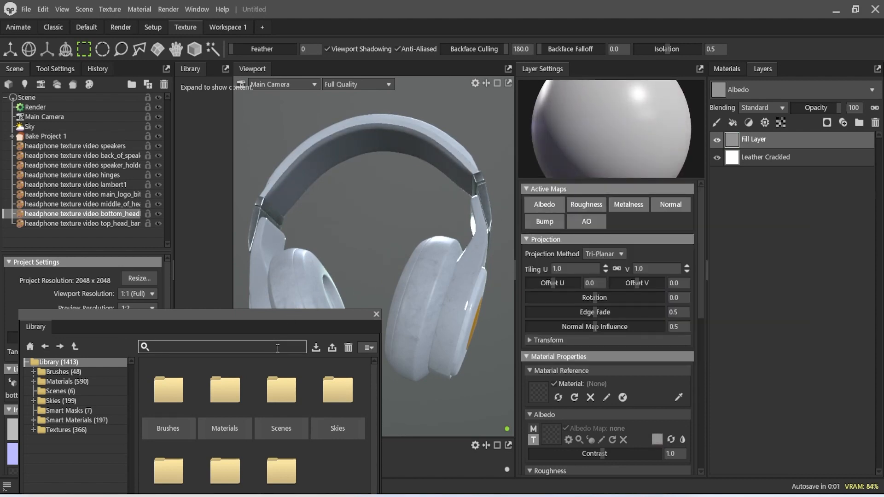
pyautogui.write('fing')
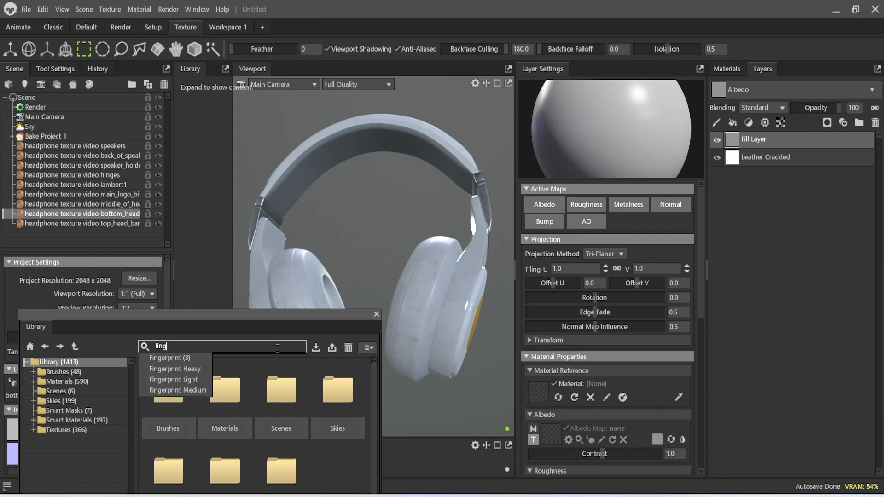
pyautogui.click(187, 358)
pyautogui.moveTo(269, 408); pyautogui.dragTo(735, 137)
pyautogui.keyDown('alt'); pyautogui.moveTo(365, 179); pyautogui.dragTo(399, 125); pyautogui.keyUp('alt')
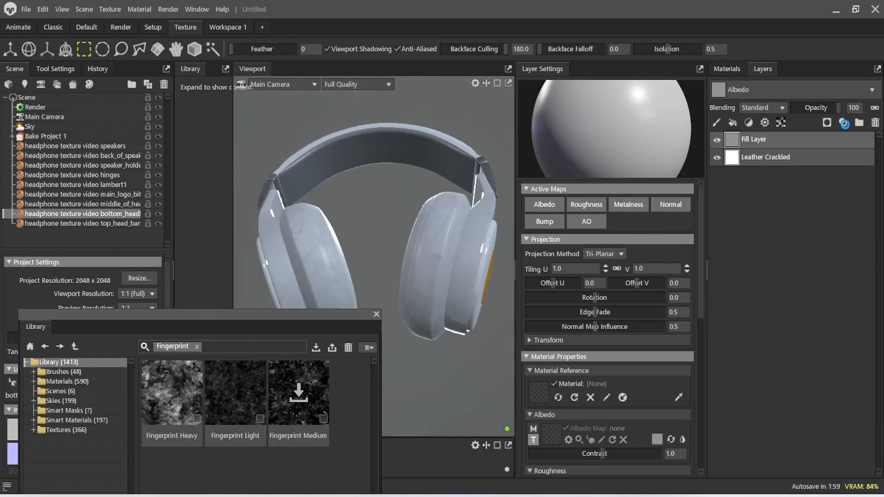
pyautogui.hotkey('ctrl', 'z')
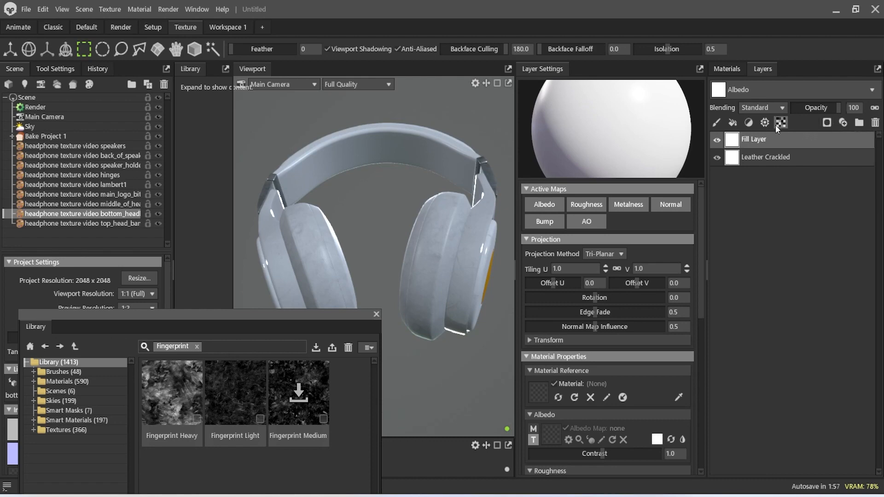
# Set the bottom headband fill layer's albedo to gray and give it a black color mask containing the Fingerprint Light texture
pyautogui.click(655, 440)
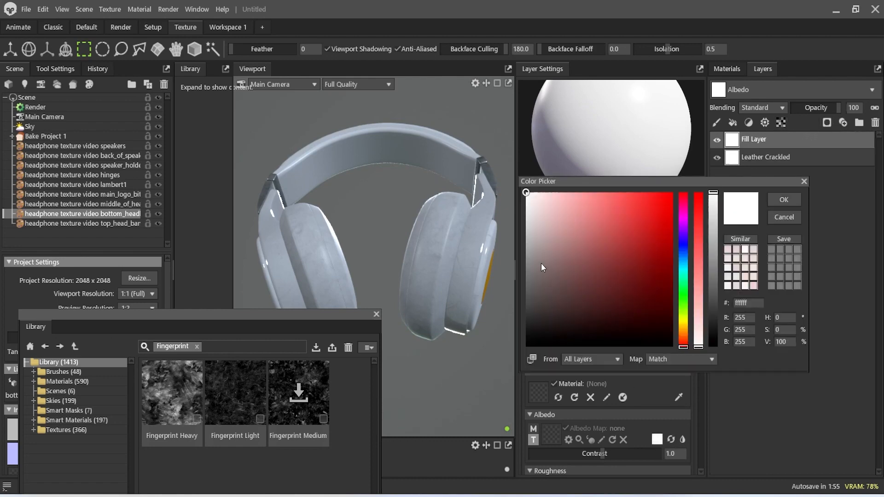
pyautogui.click(524, 248)
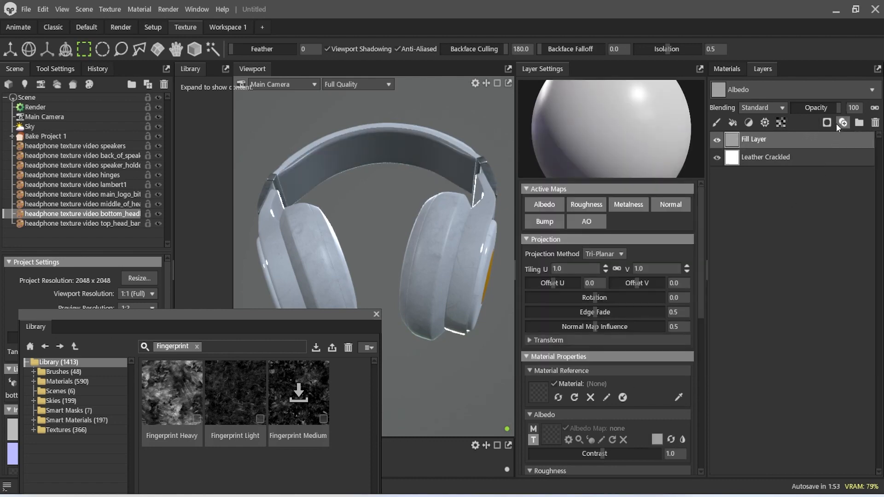
pyautogui.click(837, 124)
pyautogui.click(814, 165)
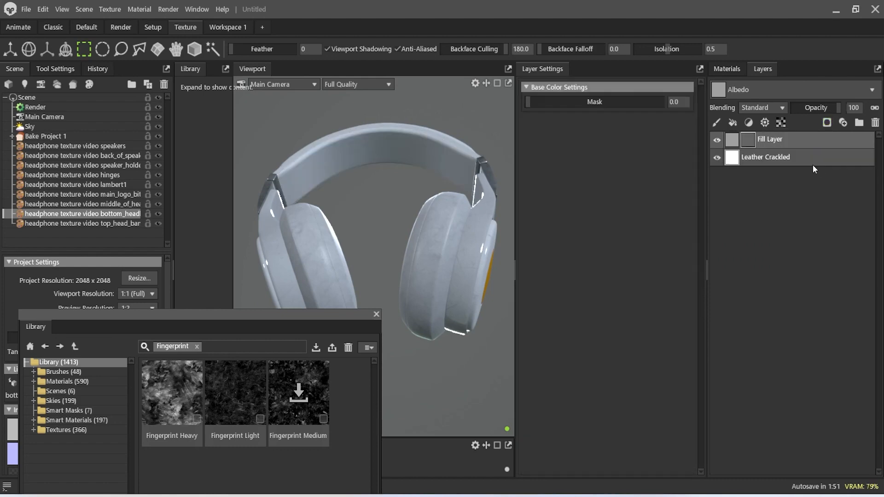
pyautogui.moveTo(235, 394); pyautogui.dragTo(747, 138)
pyautogui.moveTo(436, 168); pyautogui.dragTo(414, 308)
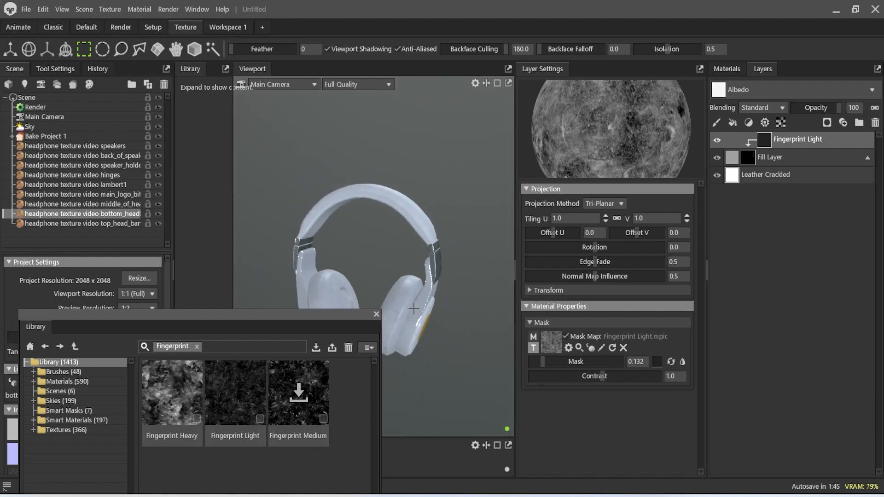
pyautogui.click(376, 314)
pyautogui.scroll(2, 397, 335)
pyautogui.moveTo(396, 335); pyautogui.dragTo(449, 297)
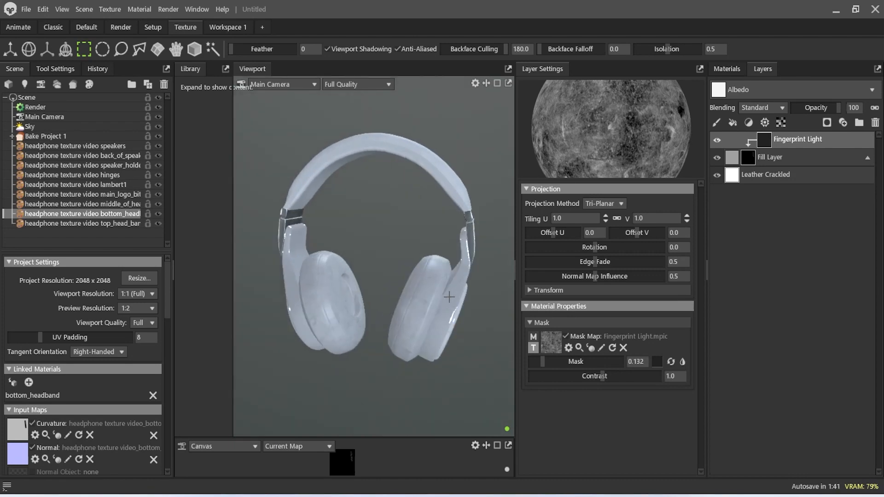
# Switch to the Render workspace and browse the Skies category of the library
pyautogui.click(120, 25)
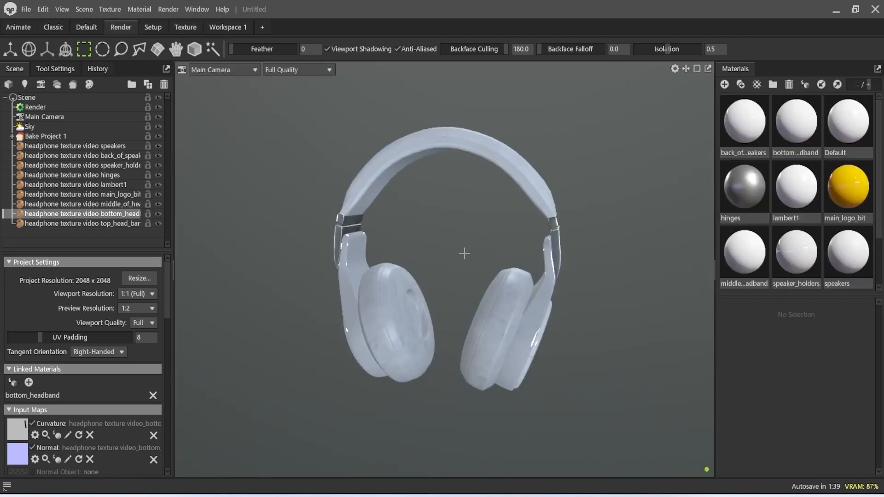
pyautogui.moveTo(464, 251); pyautogui.dragTo(446, 253)
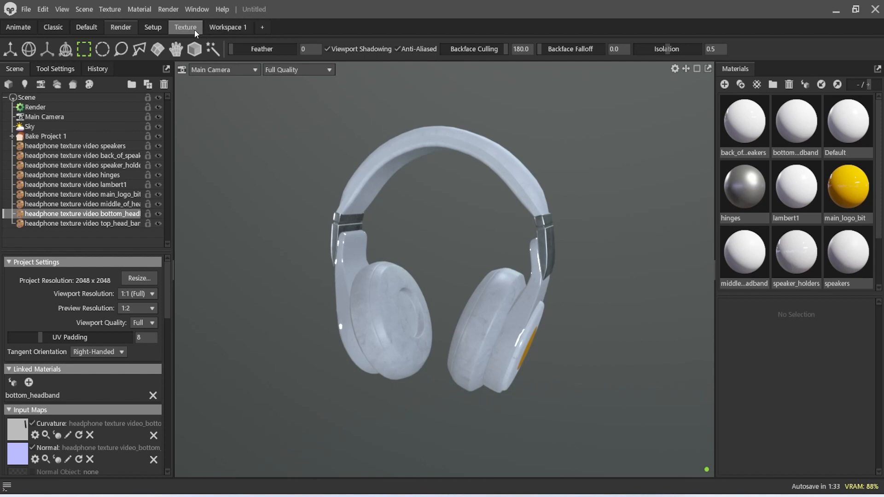
pyautogui.click(192, 9)
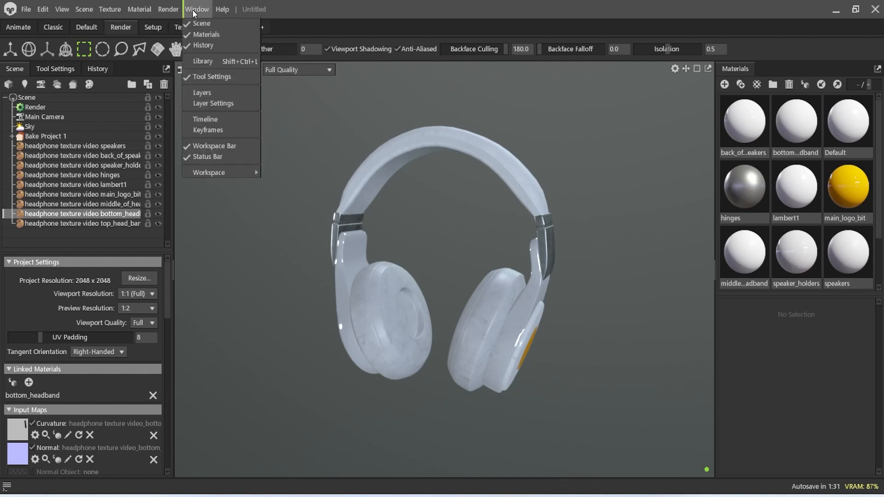
pyautogui.click(233, 57)
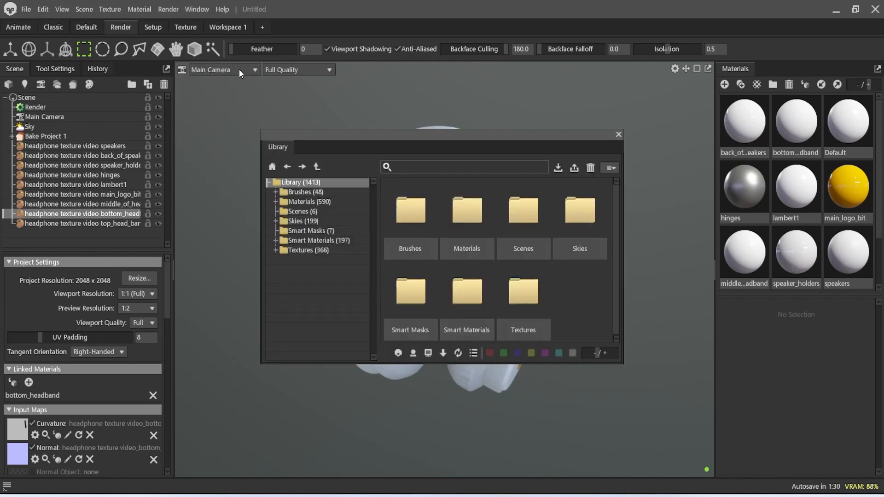
pyautogui.click(307, 221)
pyautogui.scroll(-10, 524, 288)
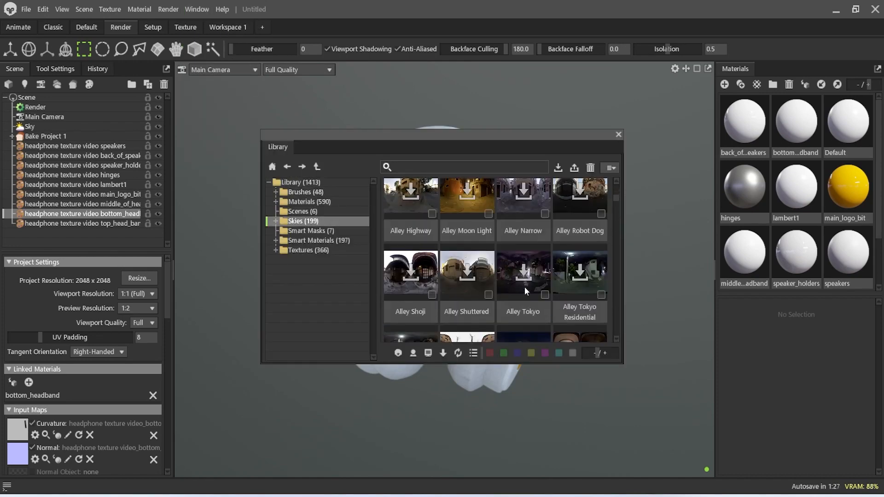
pyautogui.scroll(-6, 524, 286)
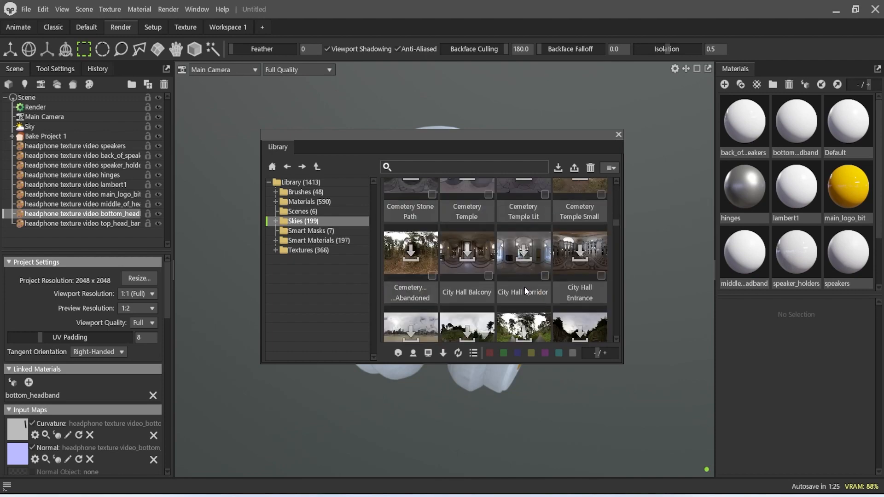
# Filter the skies by Three Point and apply the Studio Three Point sky to the scene
pyautogui.click(460, 165)
pyautogui.write('th')
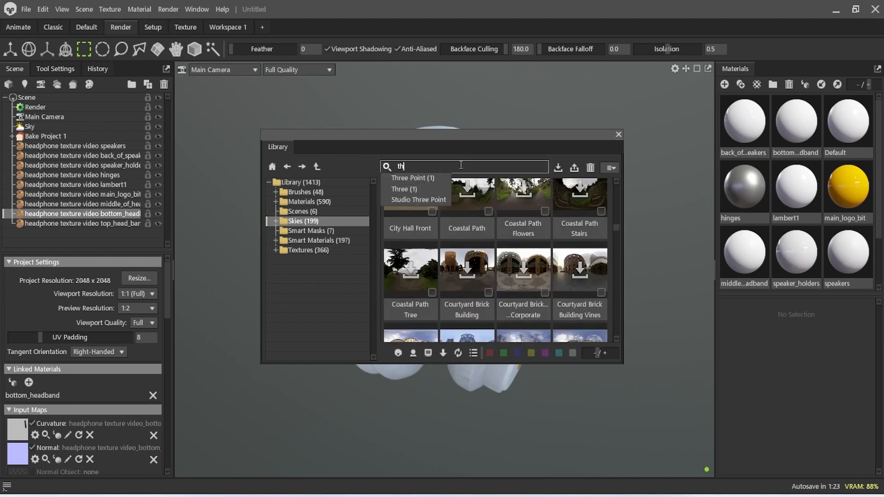
pyautogui.click(430, 177)
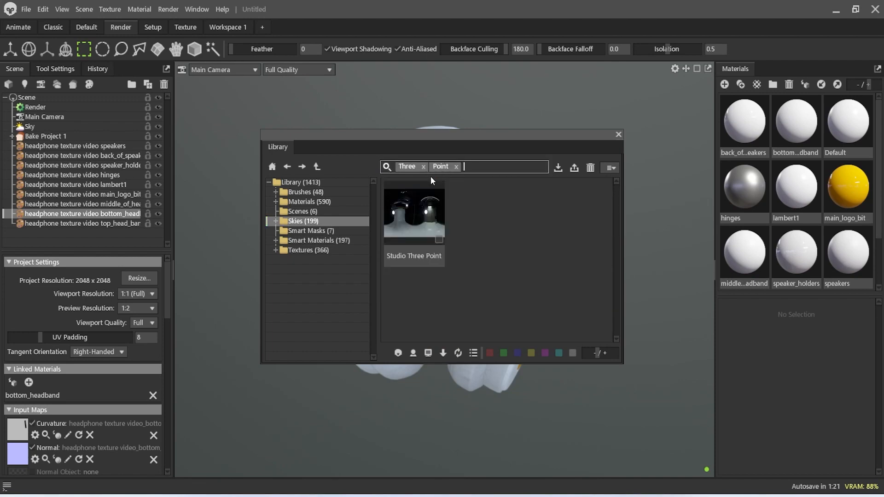
pyautogui.doubleClick(422, 217)
pyautogui.moveTo(442, 133); pyautogui.dragTo(762, 236)
pyautogui.keyDown('alt'); pyautogui.moveTo(429, 282); pyautogui.dragTo(416, 285); pyautogui.keyUp('alt')
pyautogui.keyDown('alt'); pyautogui.moveTo(416, 284); pyautogui.dragTo(367, 278, button='middle'); pyautogui.keyUp('alt')
pyautogui.keyDown('alt'); pyautogui.moveTo(367, 278); pyautogui.dragTo(323, 290); pyautogui.keyUp('alt')
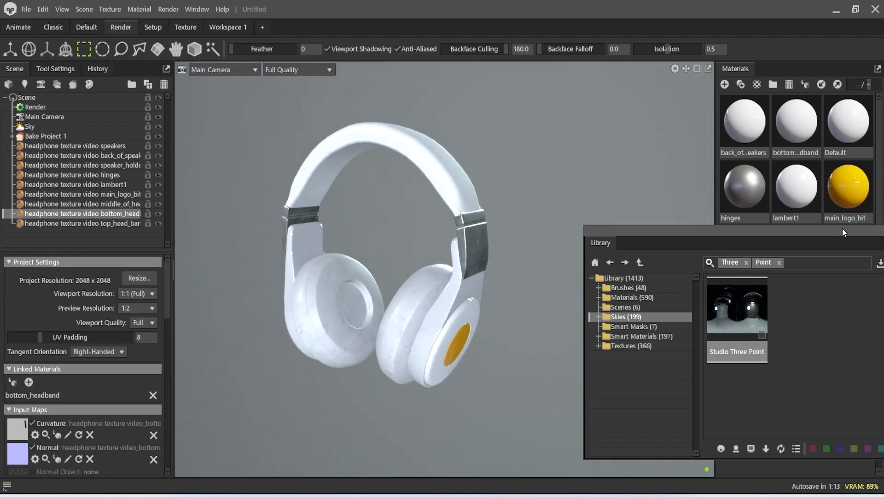
pyautogui.moveTo(842, 228); pyautogui.dragTo(694, 208)
pyautogui.click(794, 210)
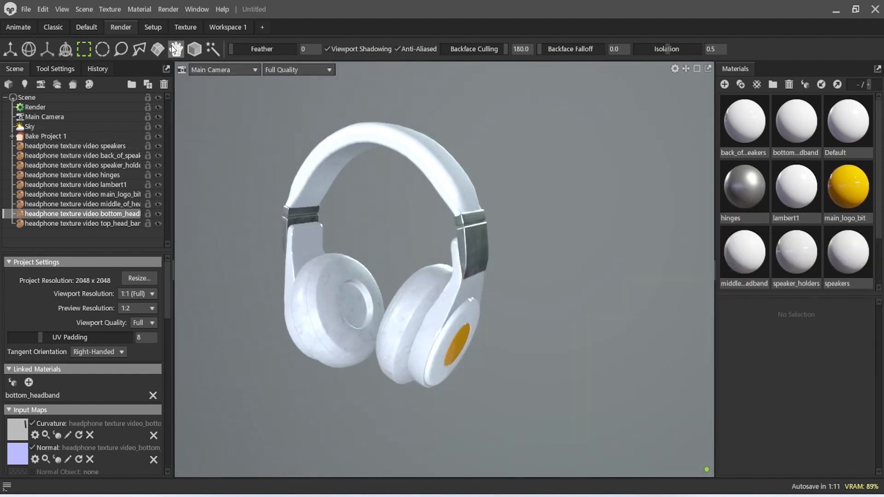
# Enable ray tracing in the scene's render settings and look through the remaining render options
pyautogui.click(40, 107)
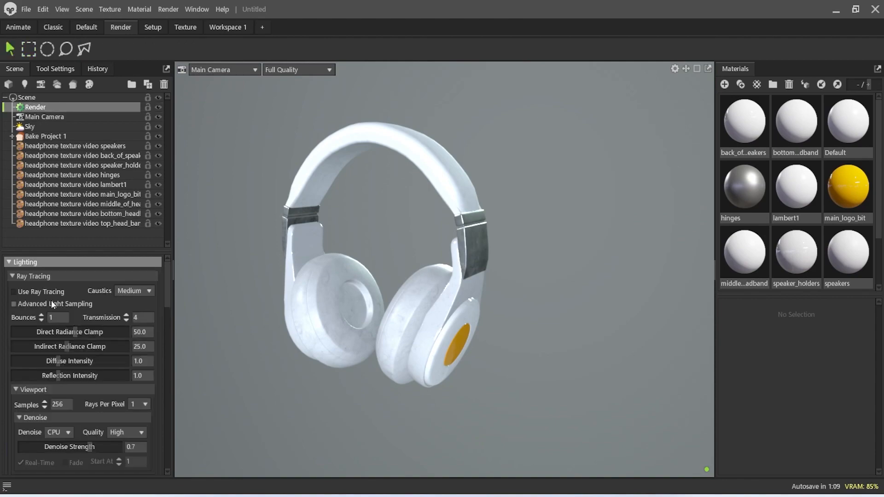
pyautogui.click(44, 290)
pyautogui.moveTo(386, 320)
pyautogui.mouseDown()
pyautogui.moveTo(454, 349)
pyautogui.moveTo(543, 365)
pyautogui.mouseUp()
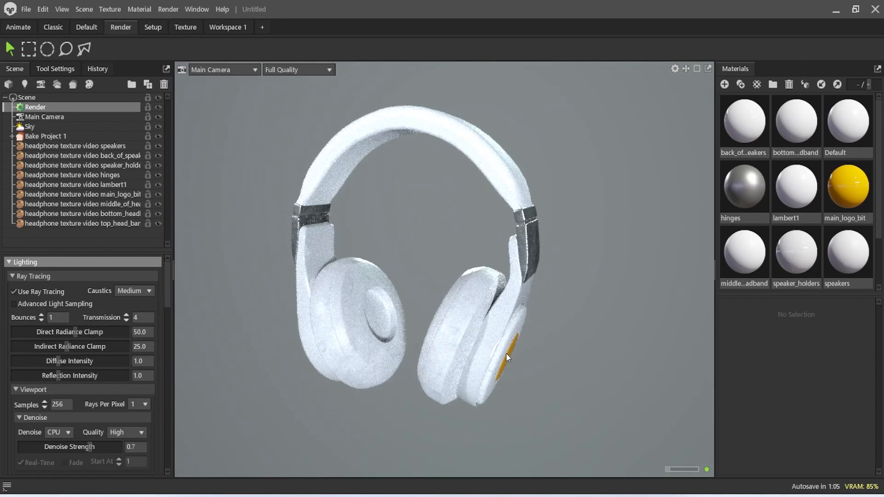
pyautogui.moveTo(488, 357); pyautogui.dragTo(458, 356)
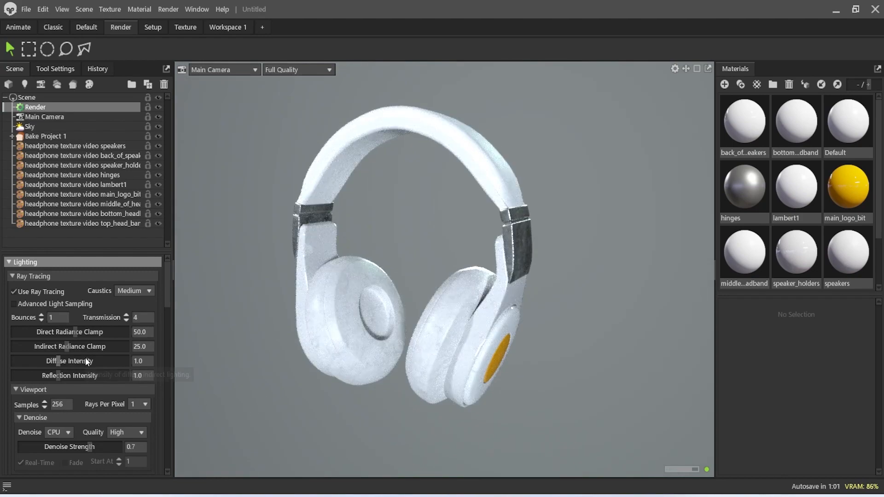
pyautogui.scroll(-10, 86, 361)
pyautogui.scroll(-4, 86, 361)
pyautogui.scroll(3, 85, 362)
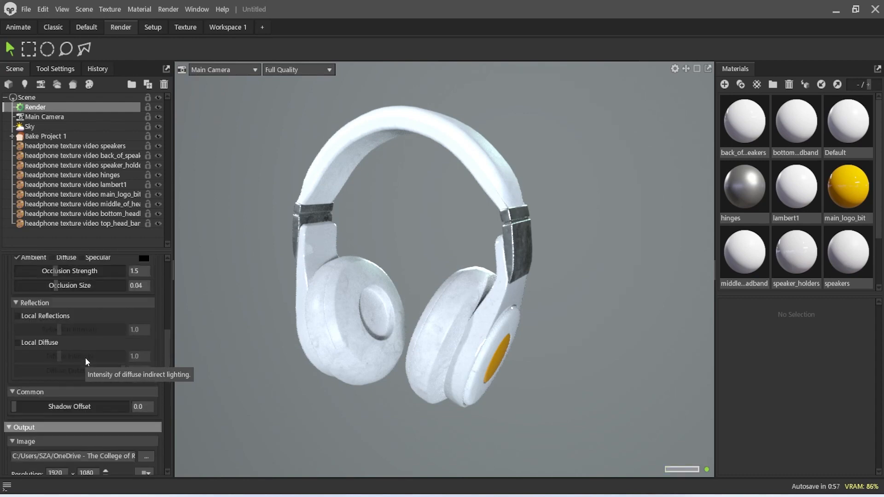
pyautogui.scroll(1, 85, 357)
# Set the sky's backdrop mode to Color and its backdrop brightness to 18.28
pyautogui.click(53, 128)
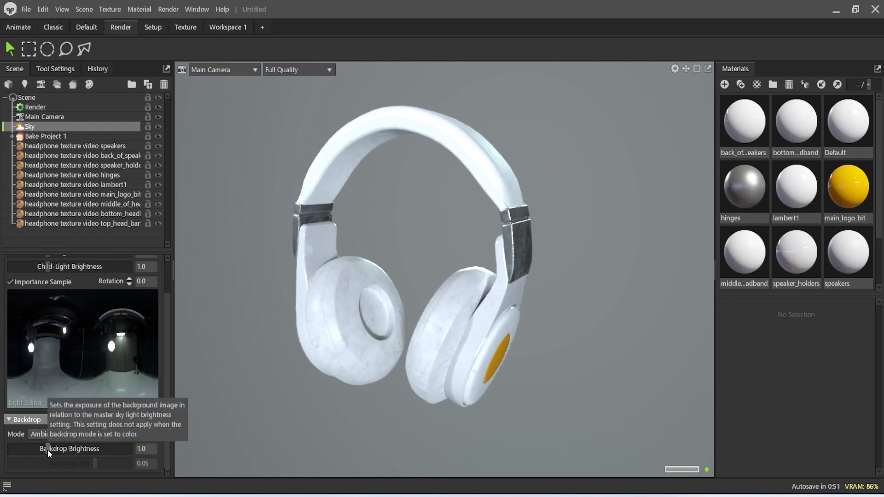
pyautogui.click(72, 435)
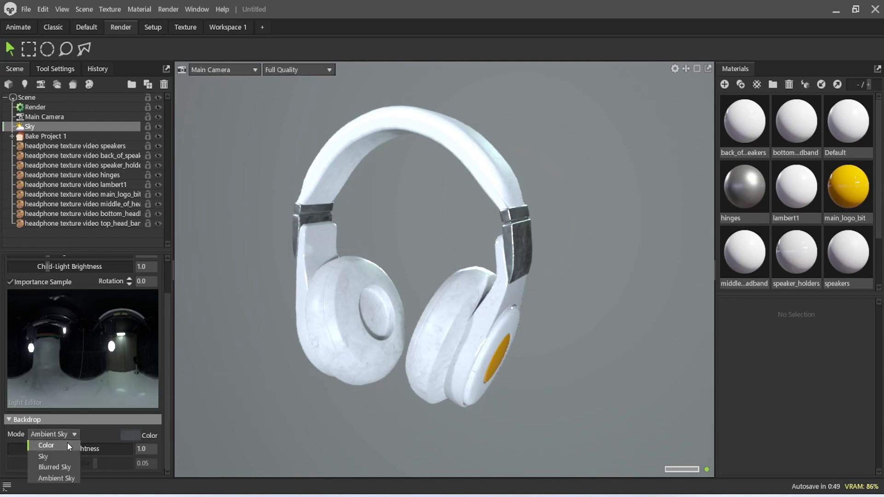
pyautogui.click(67, 443)
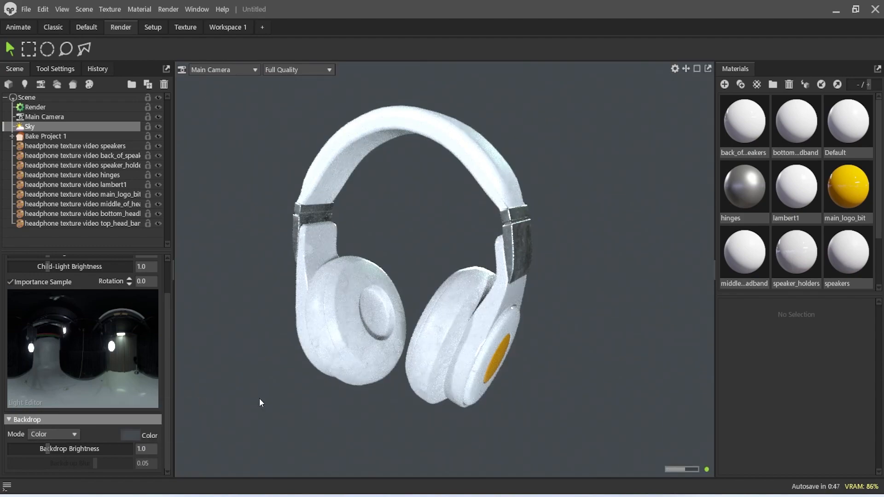
pyautogui.moveTo(293, 418); pyautogui.dragTo(328, 418)
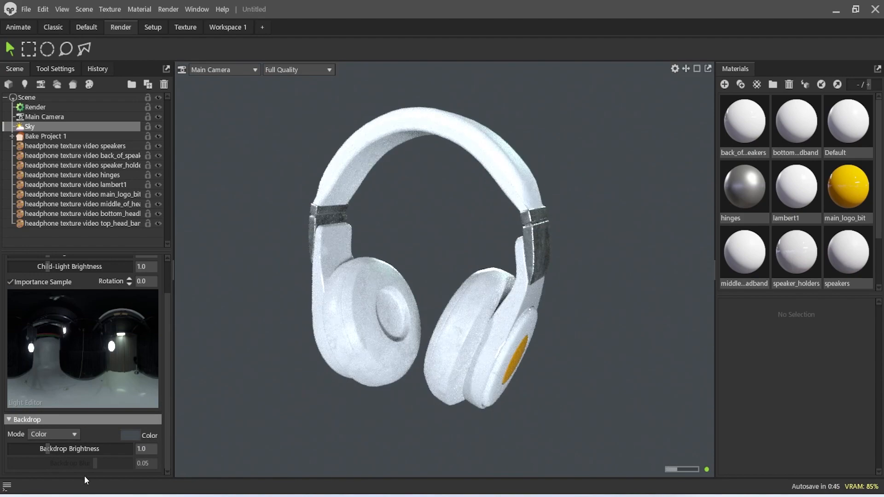
pyautogui.moveTo(56, 451); pyautogui.dragTo(96, 469)
# Lower the sky light's brightness to 0.647 and its child-light brightness to 0.063
pyautogui.scroll(3, 75, 336)
pyautogui.moveTo(49, 294); pyautogui.dragTo(44, 313)
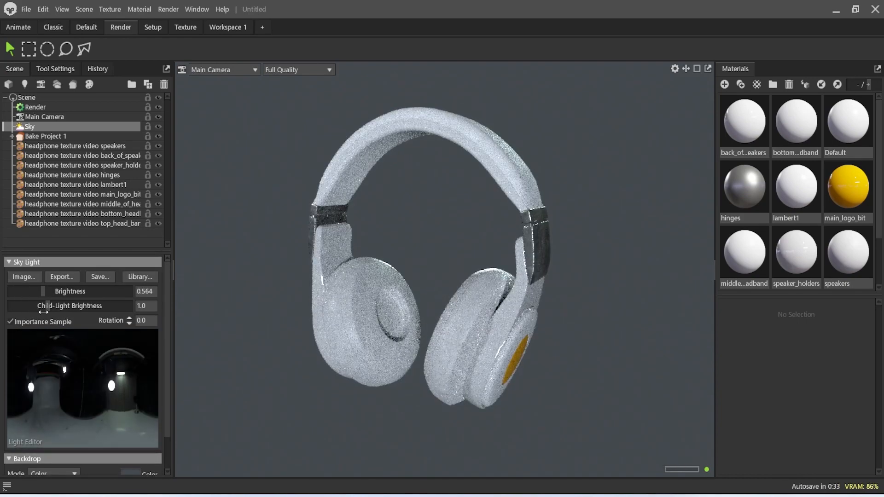
pyautogui.moveTo(50, 308); pyautogui.dragTo(29, 313)
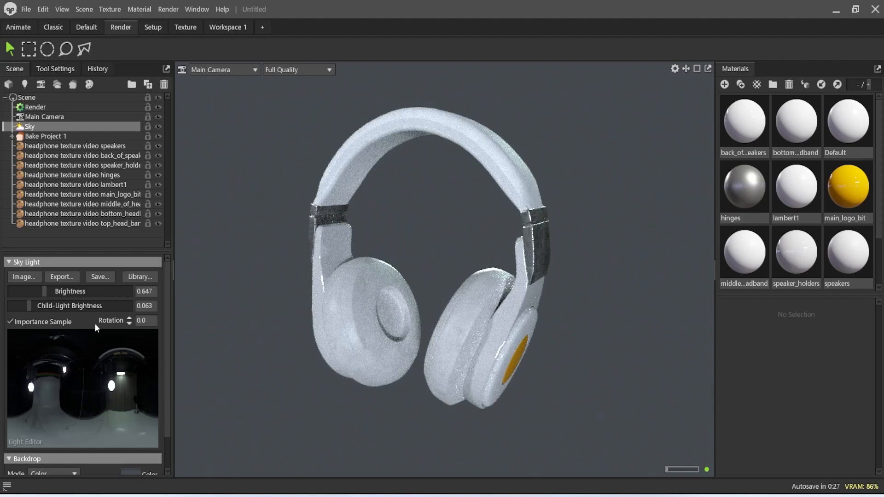
pyautogui.moveTo(416, 324); pyautogui.dragTo(380, 319)
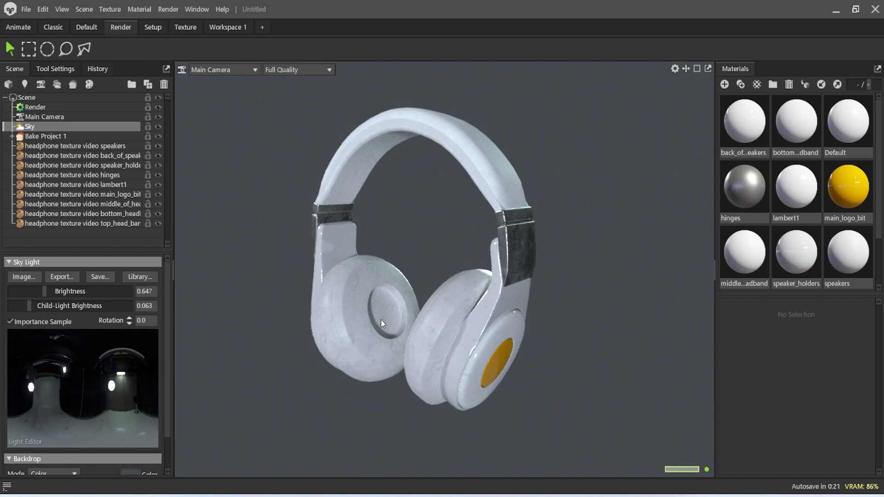
pyautogui.moveTo(523, 341); pyautogui.dragTo(511, 356)
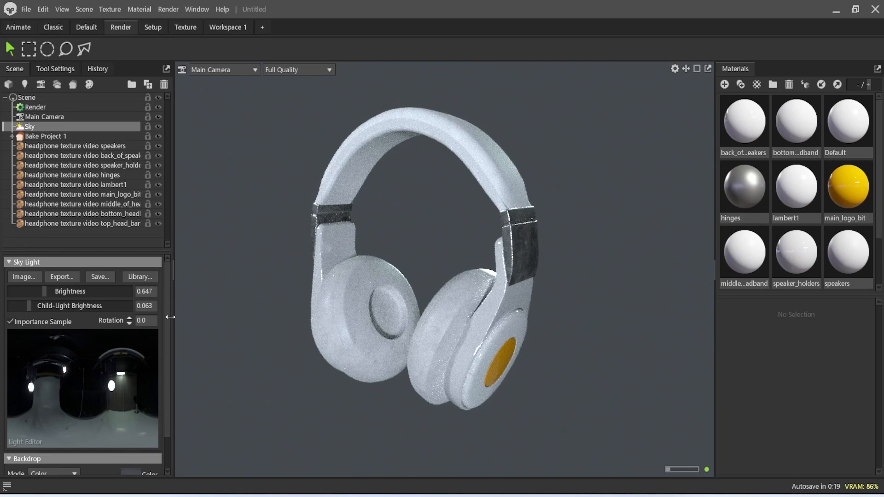
pyautogui.scroll(-2, 109, 382)
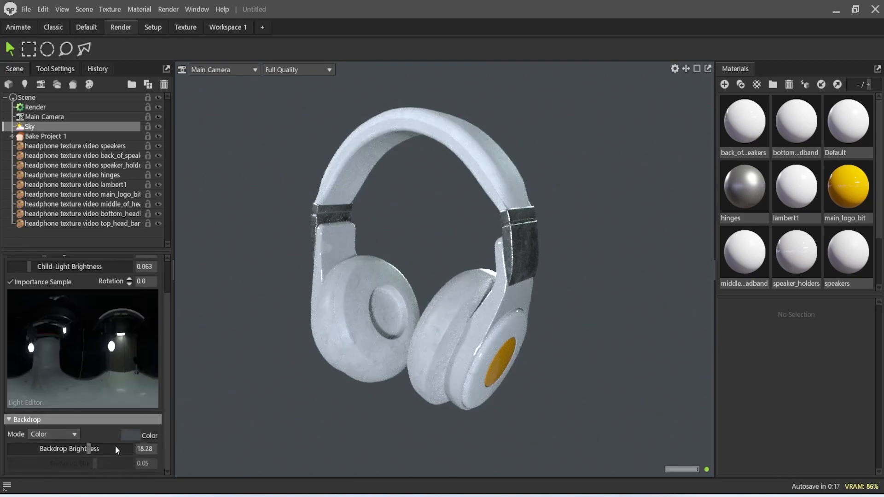
# Switch the sky's backdrop mode to Ambient Sky and set its backdrop brightness to 0.391
pyautogui.moveTo(87, 450); pyautogui.dragTo(100, 452)
pyautogui.click(74, 435)
pyautogui.click(73, 477)
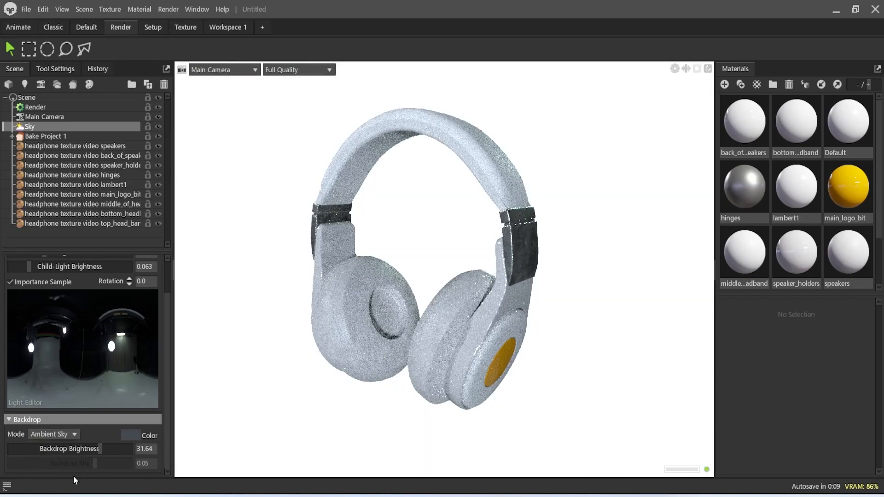
pyautogui.moveTo(116, 445); pyautogui.dragTo(19, 454)
pyautogui.moveTo(41, 454); pyautogui.dragTo(40, 454)
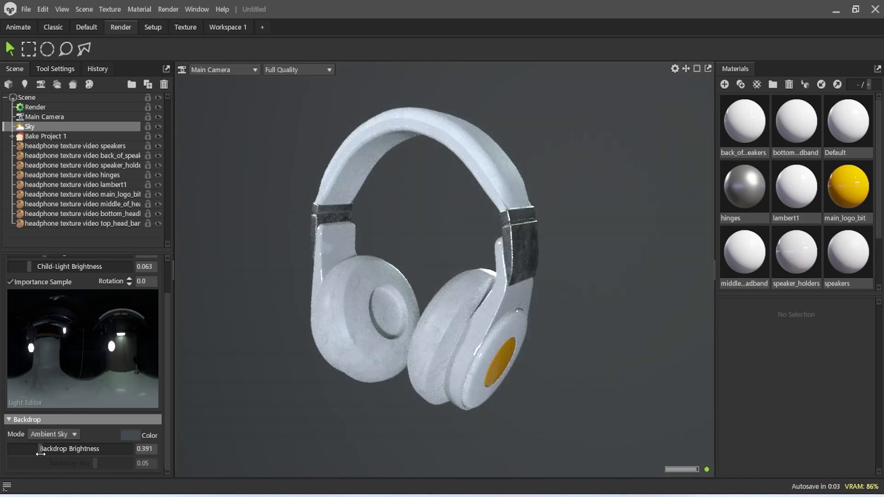
# Look through the scene's render settings down to the image output options and render the headphones as a still image
pyautogui.moveTo(264, 385); pyautogui.dragTo(297, 383)
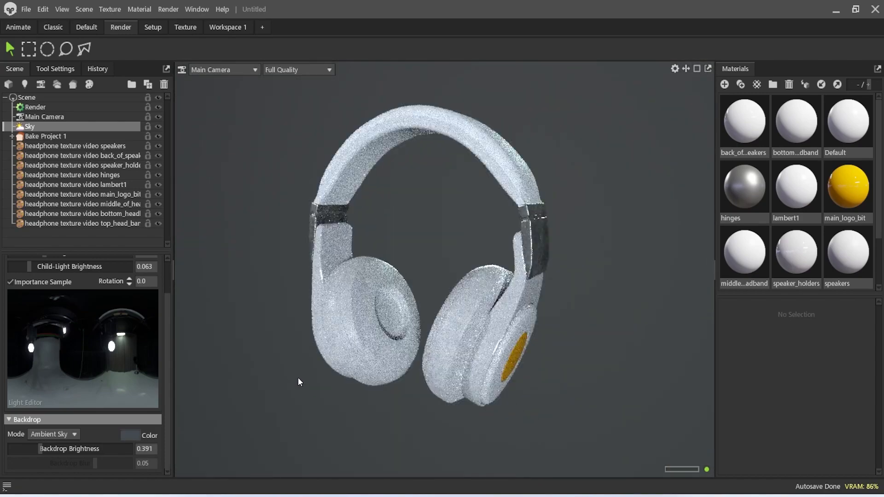
pyautogui.scroll(2, 75, 372)
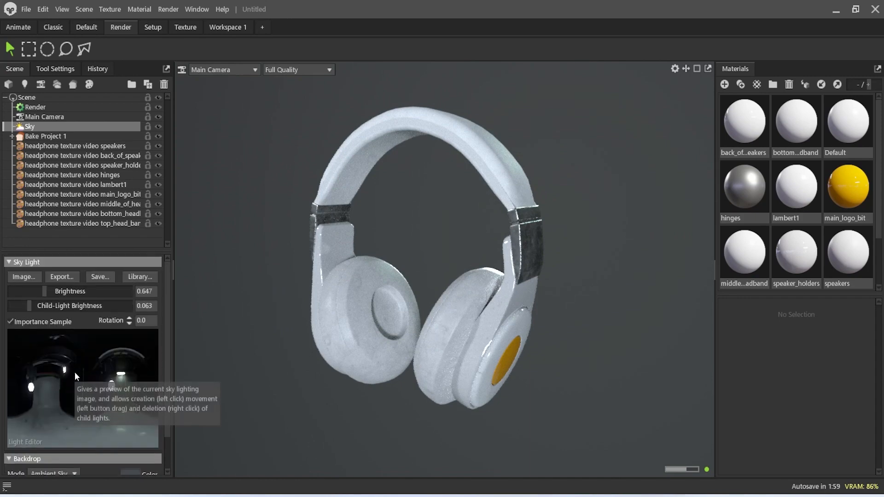
pyautogui.click(52, 110)
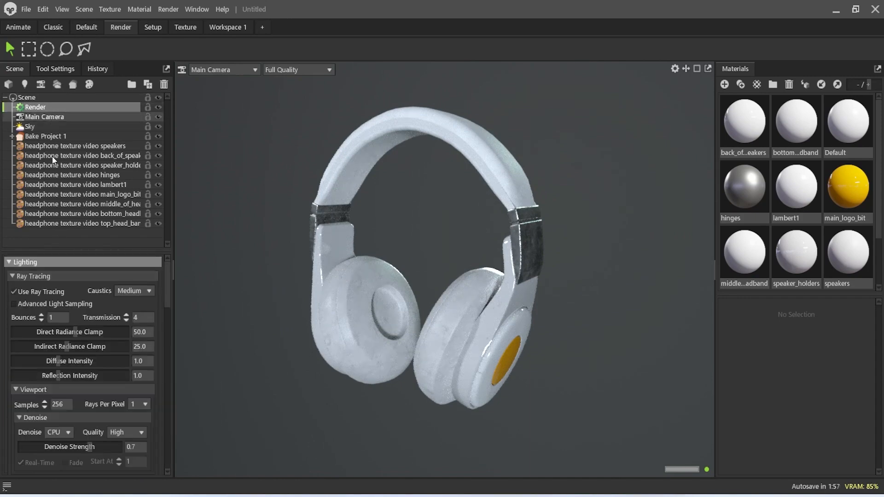
pyautogui.scroll(-3, 87, 358)
pyautogui.scroll(-5, 86, 359)
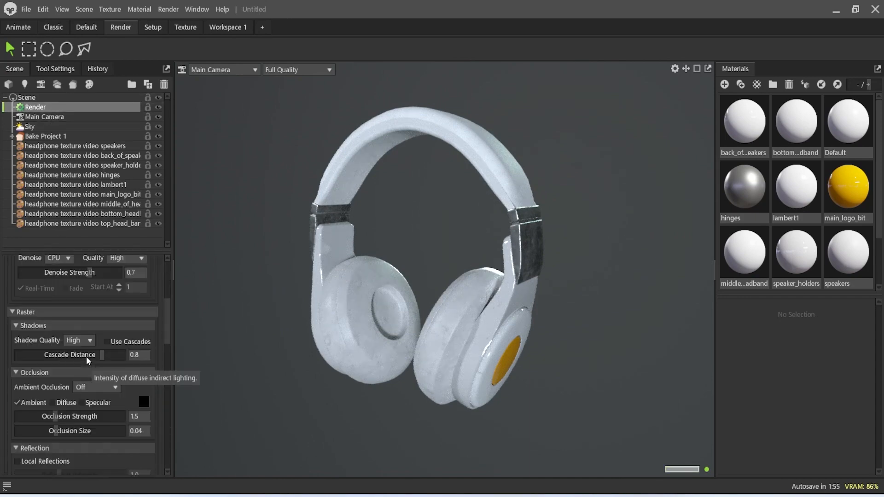
pyautogui.scroll(-4, 87, 357)
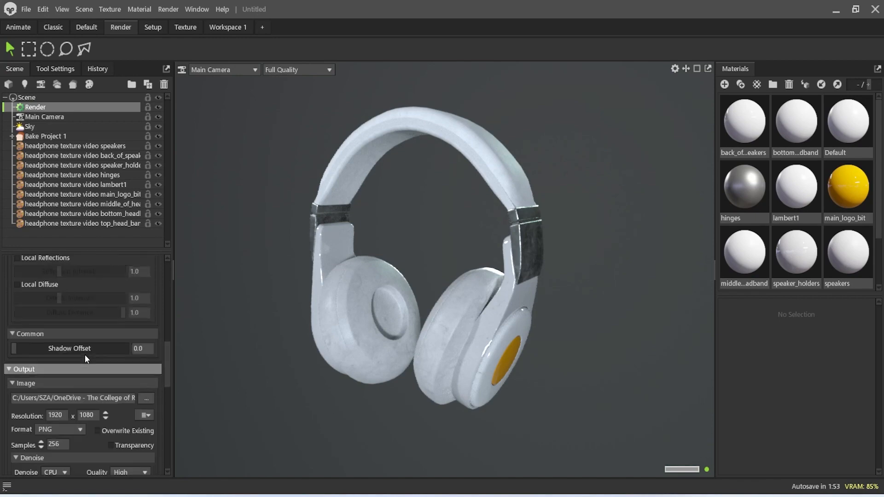
pyautogui.scroll(-4, 84, 354)
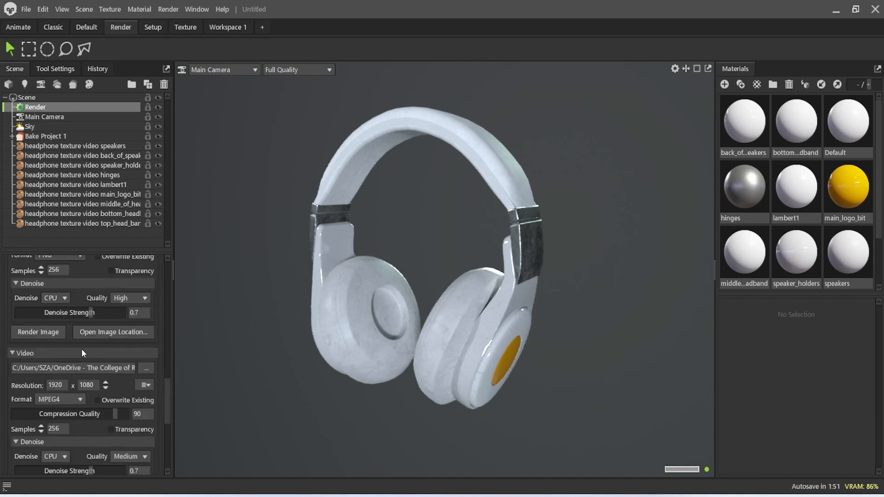
pyautogui.scroll(3, 81, 352)
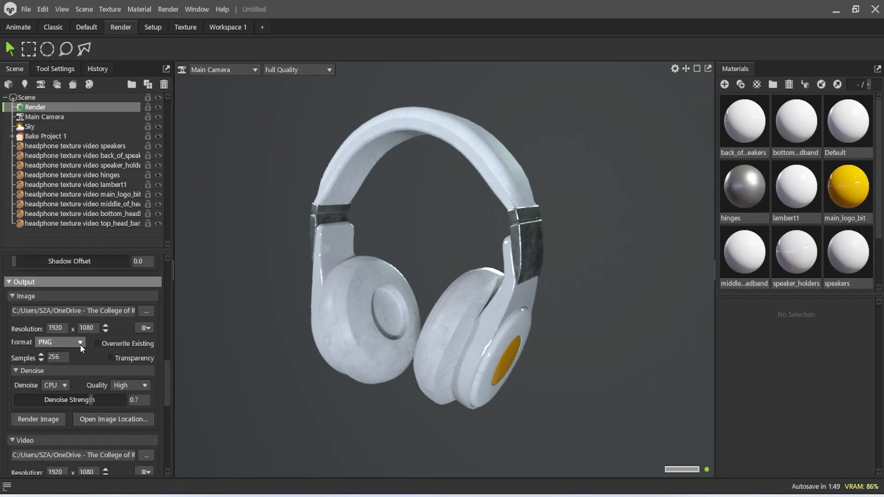
pyautogui.click(50, 419)
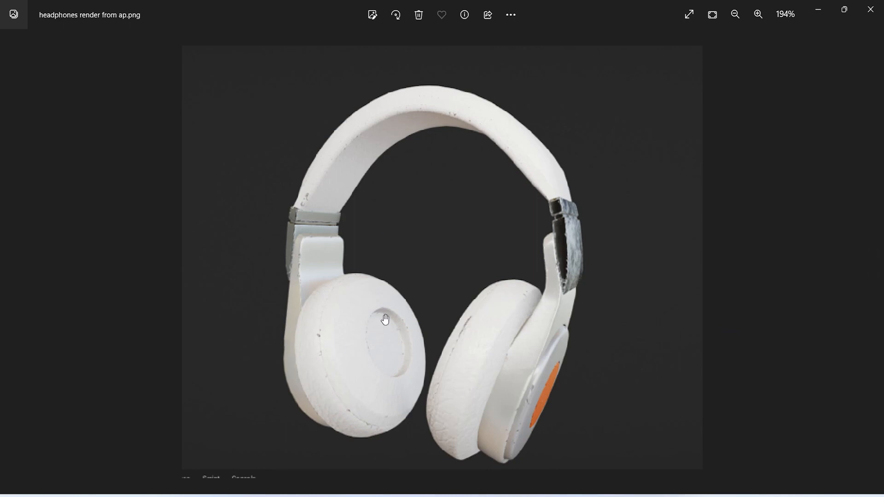
# In the Photos viewer, compare the renders "headphones render from ap.png", "headphones render from sp.jpg" and "tbrender_009.png"
pyautogui.scroll(-2, 386, 319)
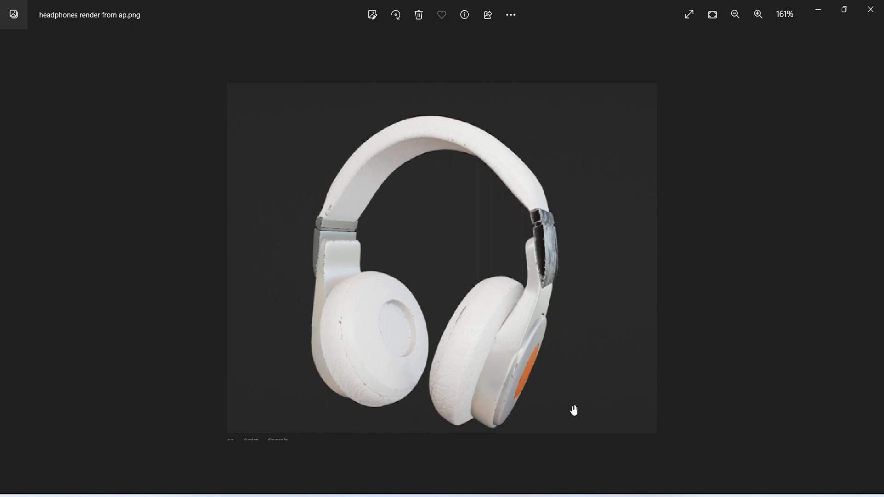
pyautogui.moveTo(608, 495)
pyautogui.click(792, 446)
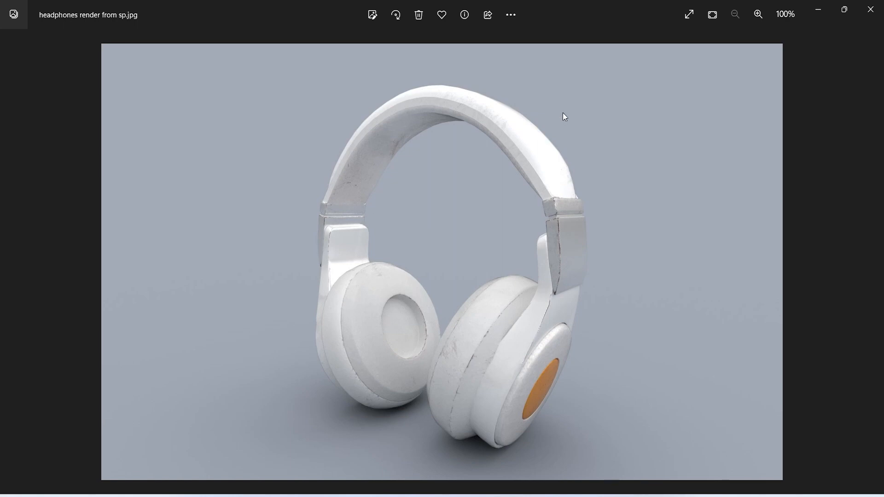
pyautogui.press('Right')
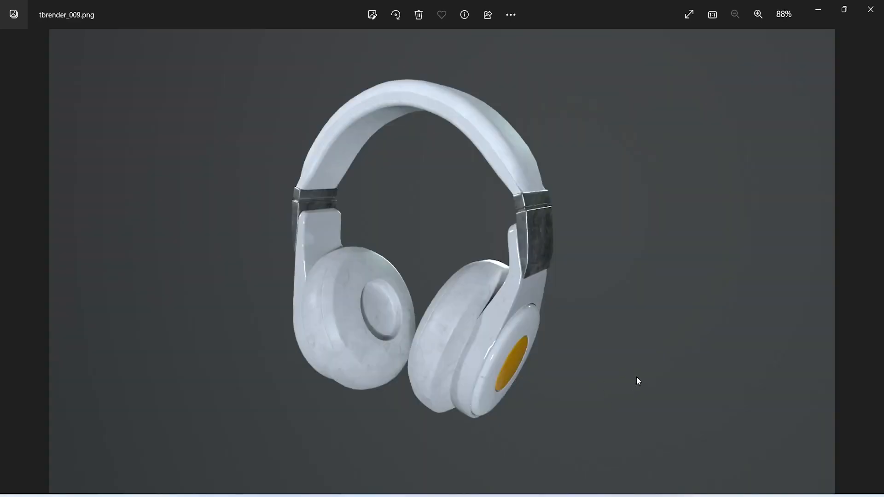